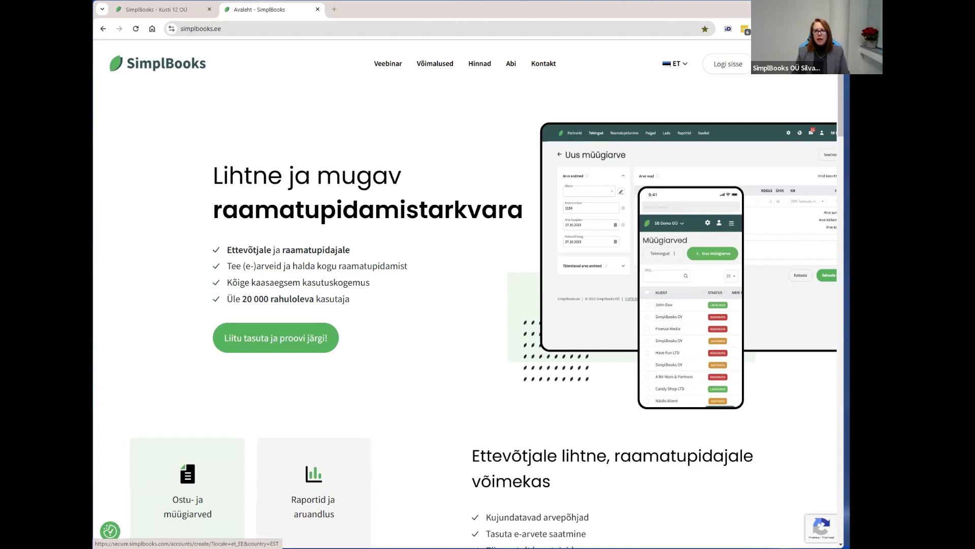
- Start the account signup, clear the autofilled name, then return to the SimplBooks home page
{"action": "left_click", "coordinate": [792, 63]}
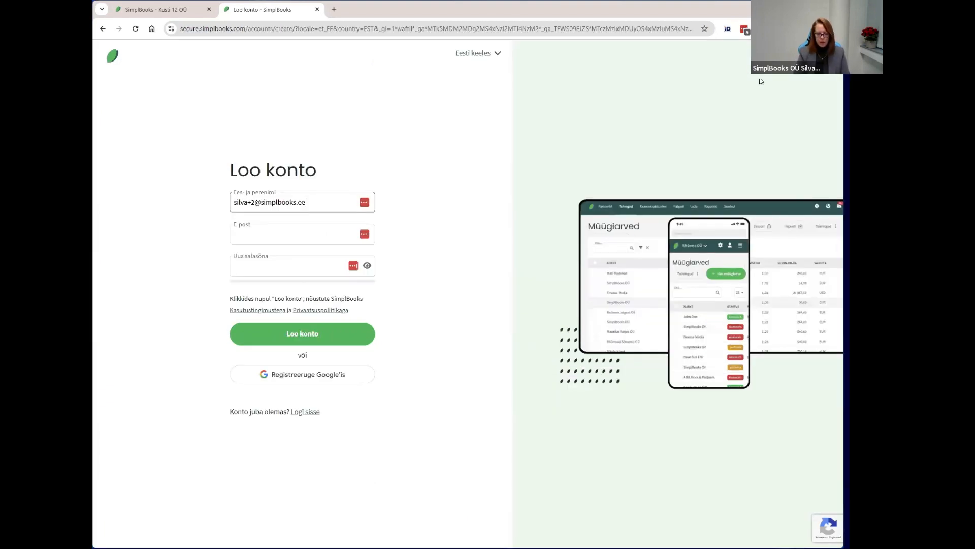
{"action": "key", "text": "BackSpace"}
{"action": "key", "text": "BackSpace"}
{"action": "key", "text": "BackSpace"}
{"action": "key", "text": "BackSpace"}
{"action": "key", "text": "BackSpace"}
{"action": "key", "text": "BackSpace"}
{"action": "key", "text": "BackSpace"}
{"action": "key", "text": "BackSpace"}
{"action": "key", "text": "BackSpace"}
{"action": "key", "text": "BackSpace"}
{"action": "key", "text": "BackSpace"}
{"action": "key", "text": "BackSpace"}
{"action": "key", "text": "BackSpace"}
{"action": "key", "text": "BackSpace"}
{"action": "key", "text": "BackSpace"}
{"action": "key", "text": "BackSpace"}
{"action": "key", "text": "BackSpace"}
{"action": "key", "text": "BackSpace"}
{"action": "key", "text": "BackSpace"}
{"action": "key", "text": "BackSpace"}
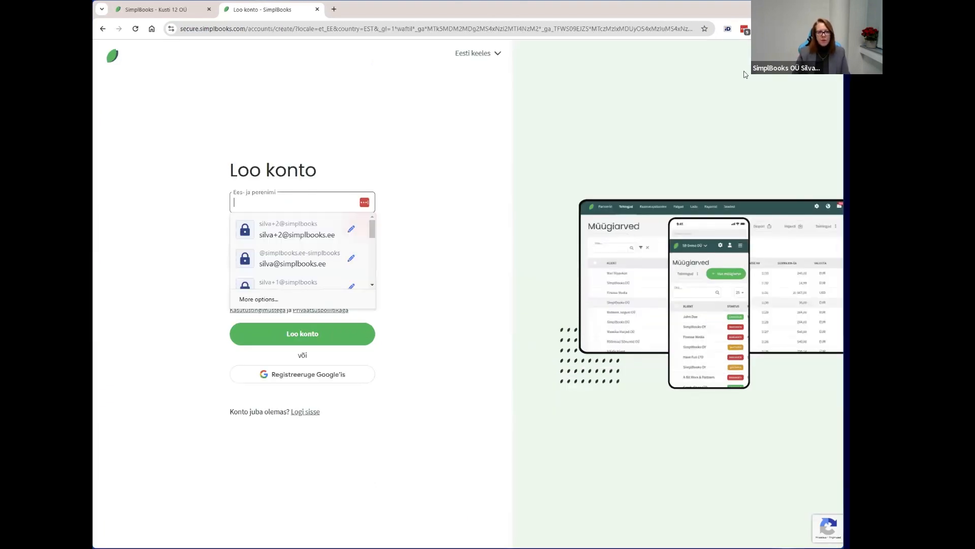
{"action": "left_click", "coordinate": [441, 190]}
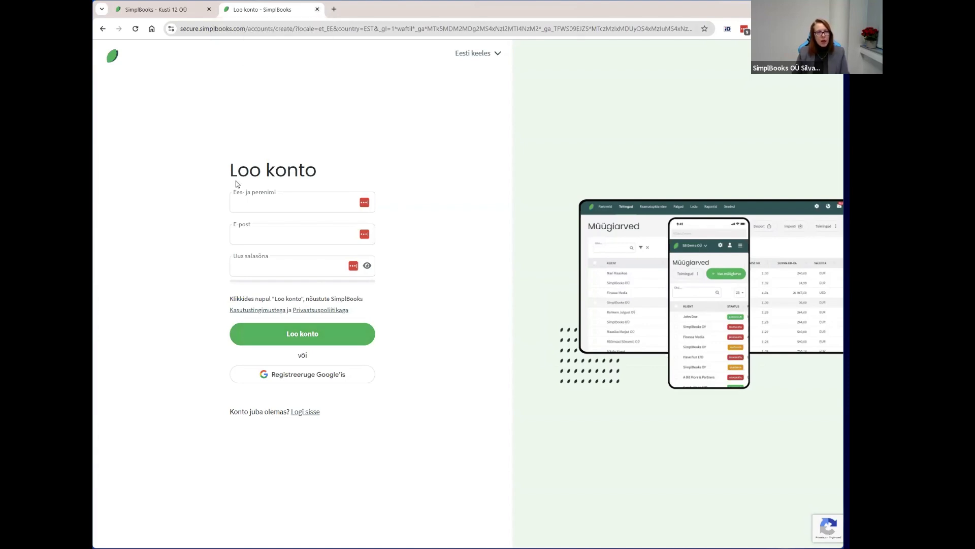
{"action": "left_click", "coordinate": [102, 30]}
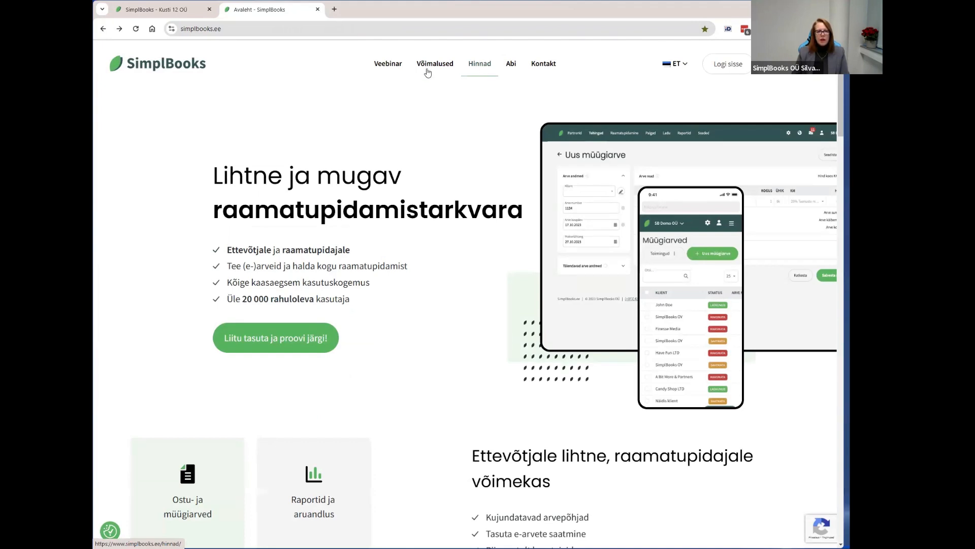
- Open the Hinnad page and compare the MINI, Start, Premium and Büroo plans
{"action": "left_click", "coordinate": [484, 69]}
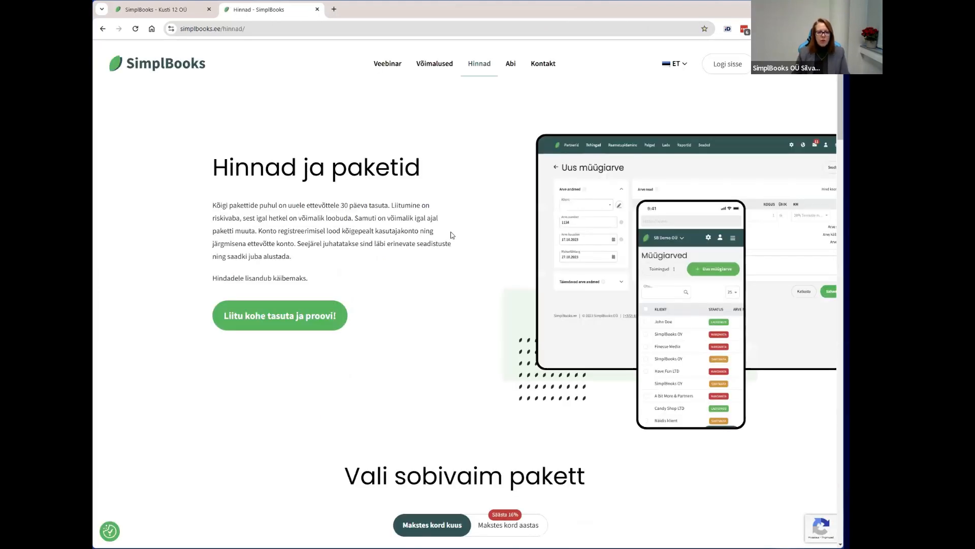
{"action": "scroll", "coordinate": [457, 284], "scroll_direction": "down", "scroll_amount": 5}
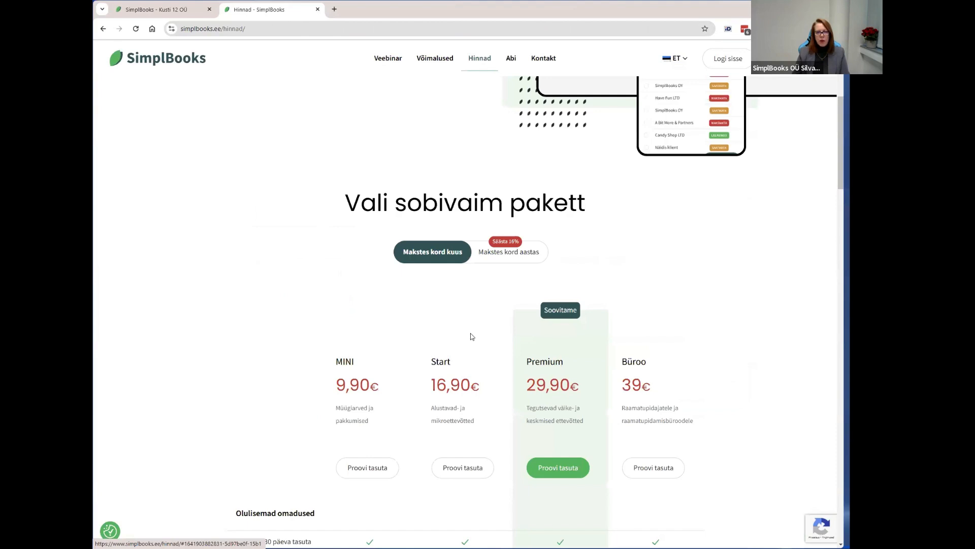
{"action": "scroll", "coordinate": [532, 348], "scroll_direction": "down", "scroll_amount": 2}
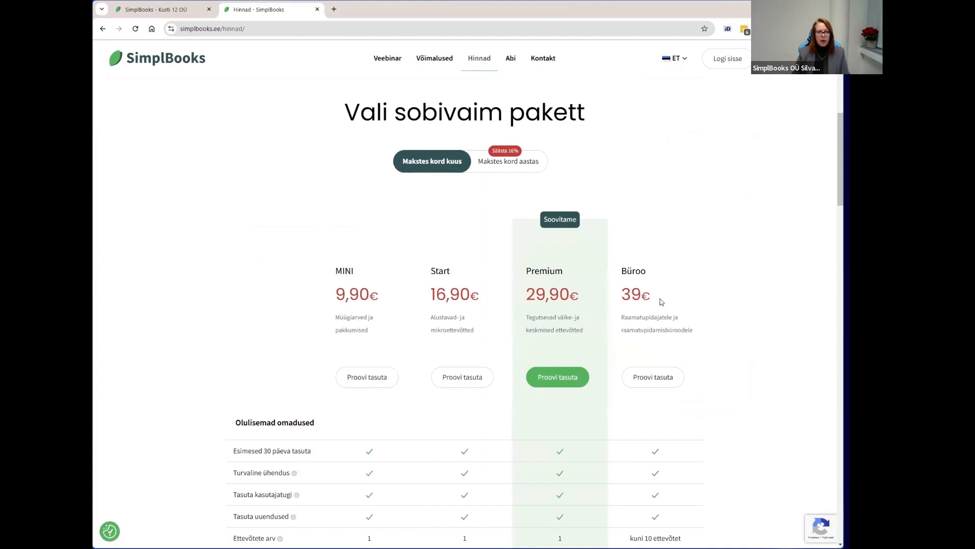
{"action": "scroll", "coordinate": [660, 298], "scroll_direction": "down", "scroll_amount": 2}
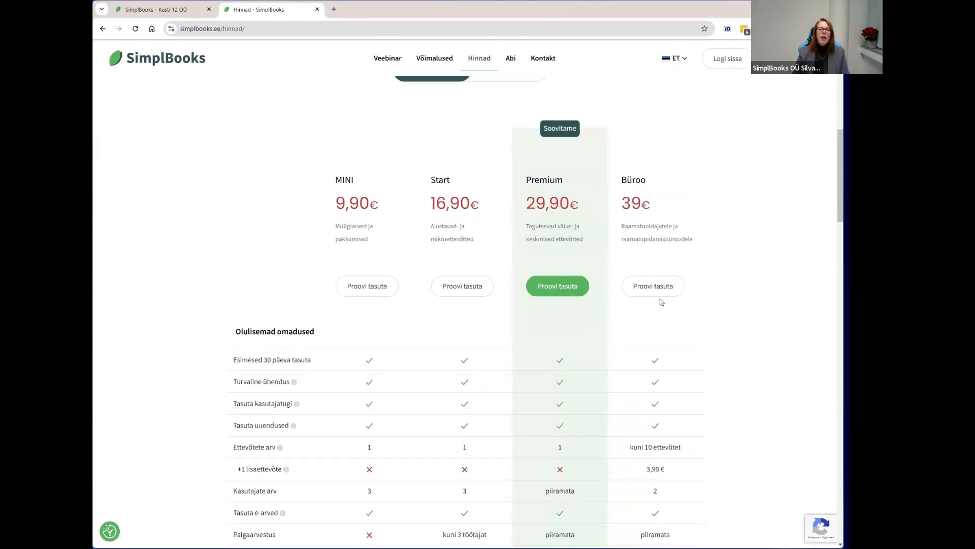
{"action": "scroll", "coordinate": [660, 302], "scroll_direction": "down", "scroll_amount": 1}
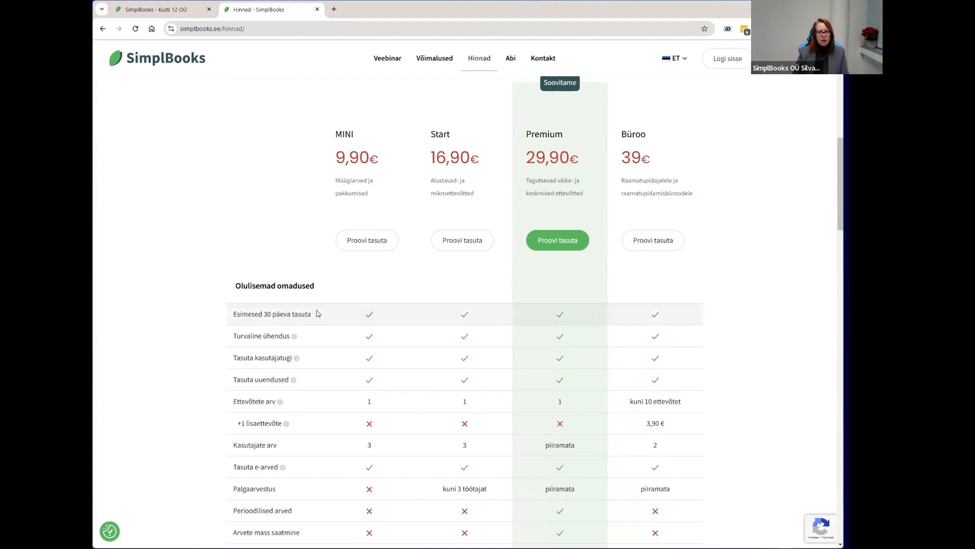
{"action": "scroll", "coordinate": [317, 314], "scroll_direction": "down", "scroll_amount": 2}
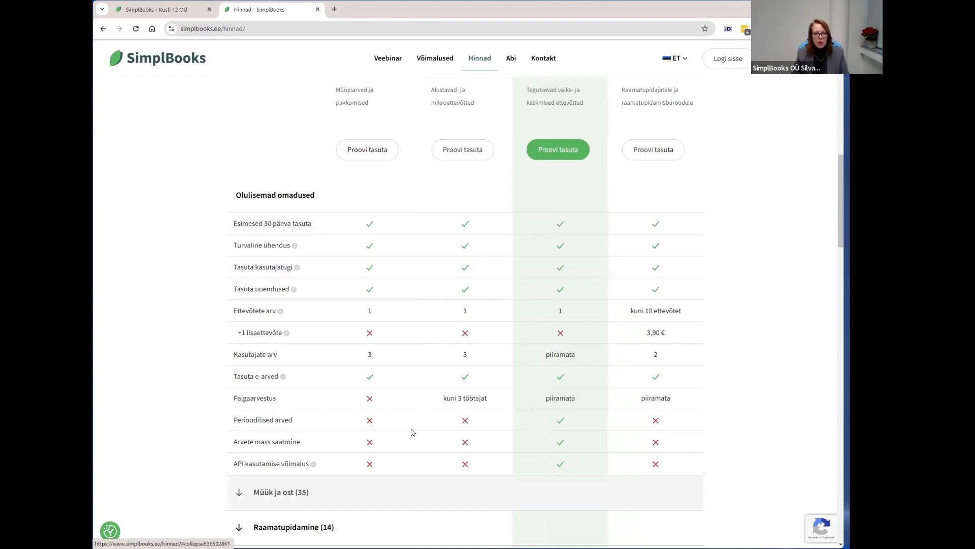
{"action": "scroll", "coordinate": [434, 221], "scroll_direction": "up", "scroll_amount": 2}
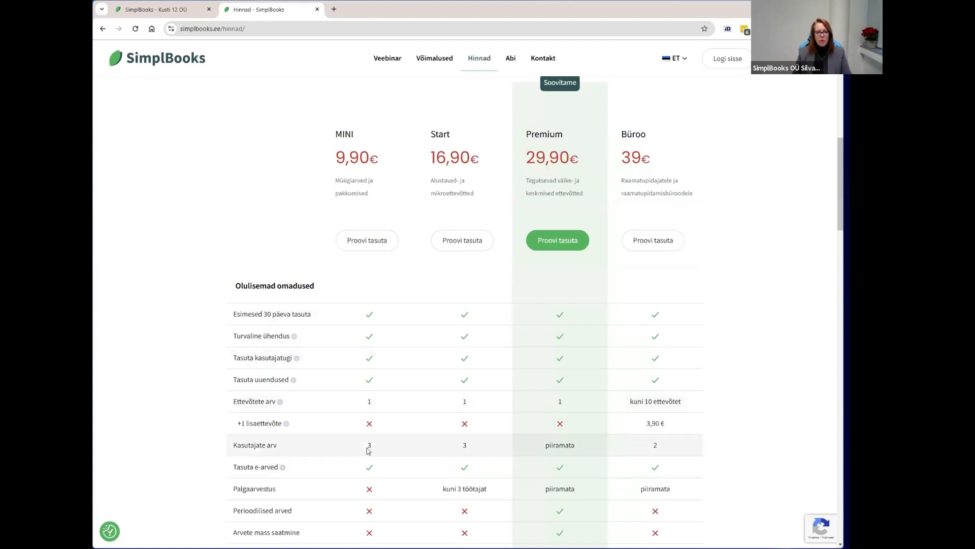
{"action": "scroll", "coordinate": [463, 475], "scroll_direction": "down", "scroll_amount": 1}
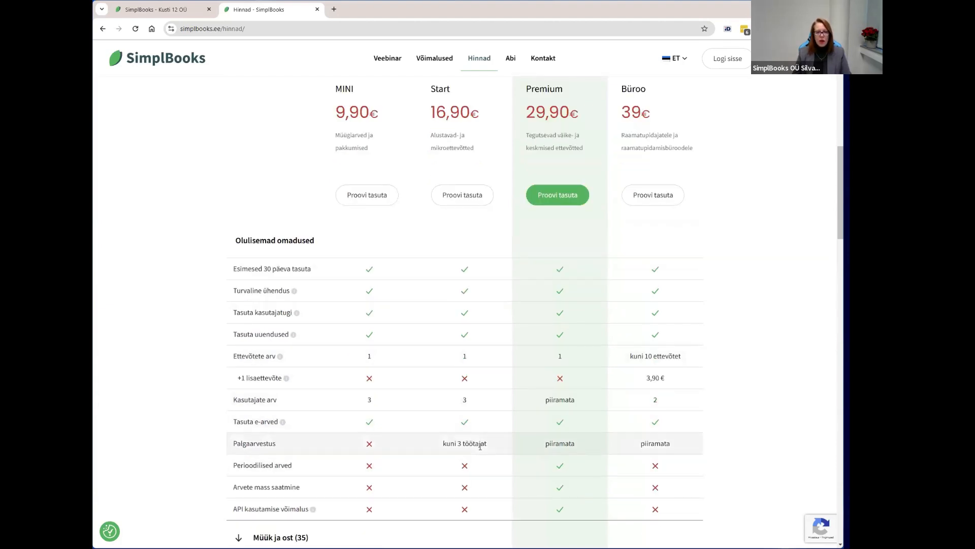
{"action": "scroll", "coordinate": [480, 446], "scroll_direction": "down", "scroll_amount": 3}
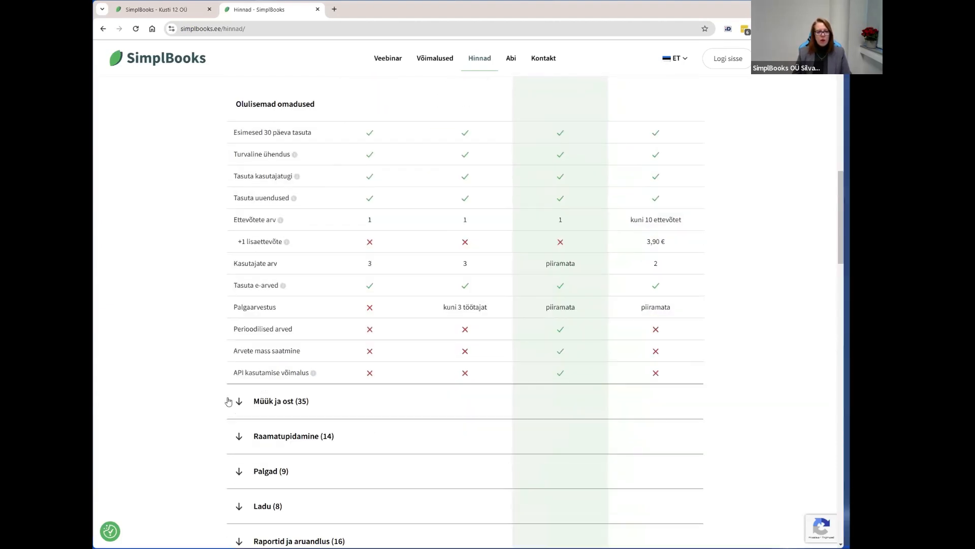
{"action": "left_click", "coordinate": [229, 401]}
{"action": "scroll", "coordinate": [256, 421], "scroll_direction": "down", "scroll_amount": 2}
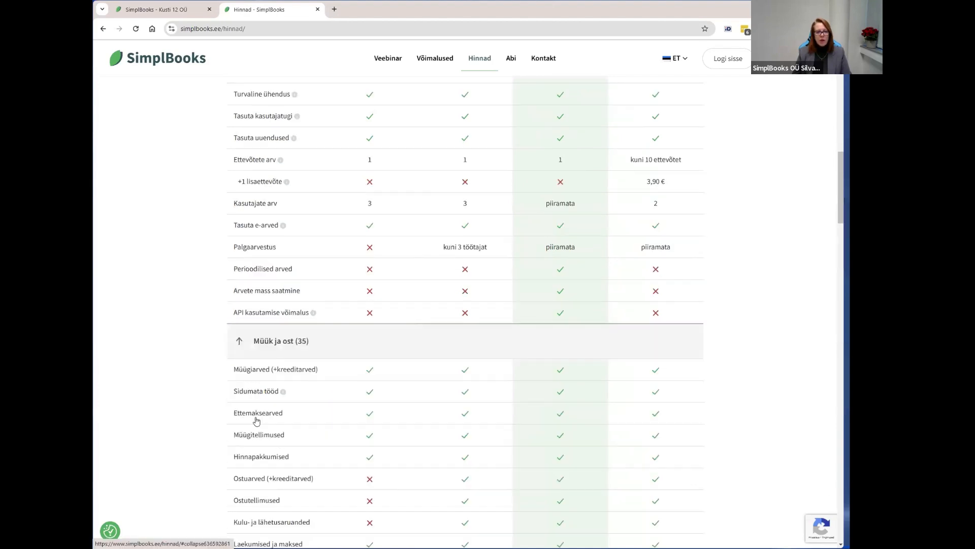
{"action": "scroll", "coordinate": [255, 416], "scroll_direction": "down", "scroll_amount": 4}
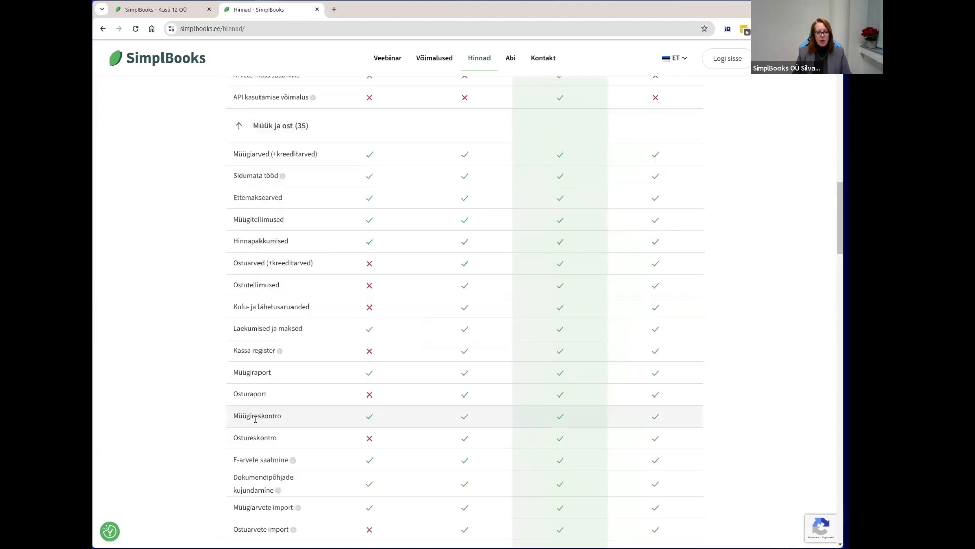
{"action": "scroll", "coordinate": [255, 419], "scroll_direction": "down", "scroll_amount": 3}
{"action": "scroll", "coordinate": [255, 418], "scroll_direction": "up", "scroll_amount": 10}
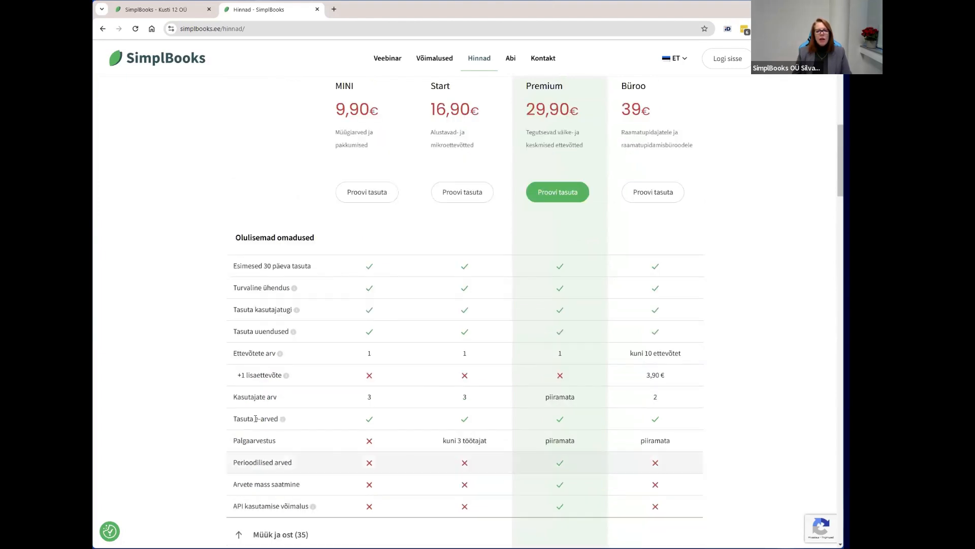
{"action": "scroll", "coordinate": [256, 418], "scroll_direction": "up", "scroll_amount": 1}
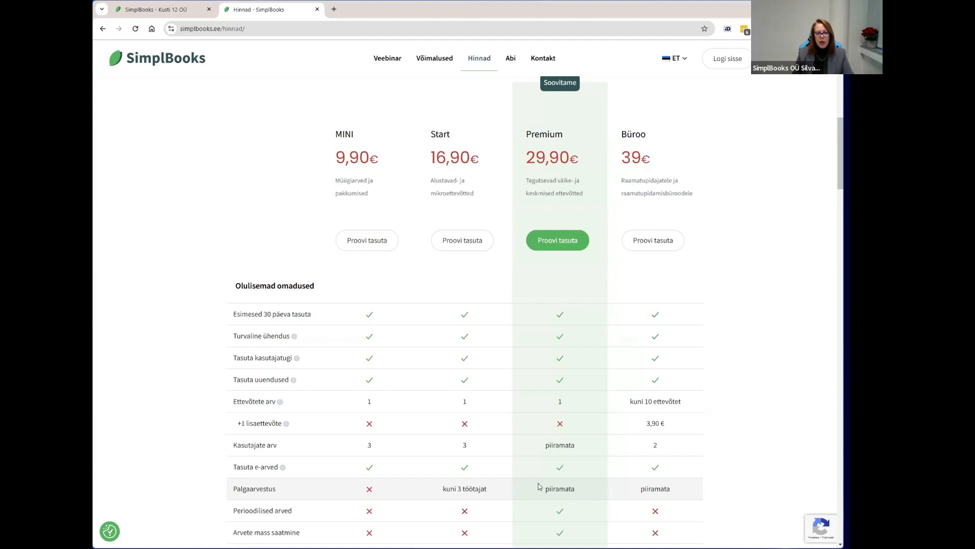
{"action": "scroll", "coordinate": [539, 487], "scroll_direction": "down", "scroll_amount": 4}
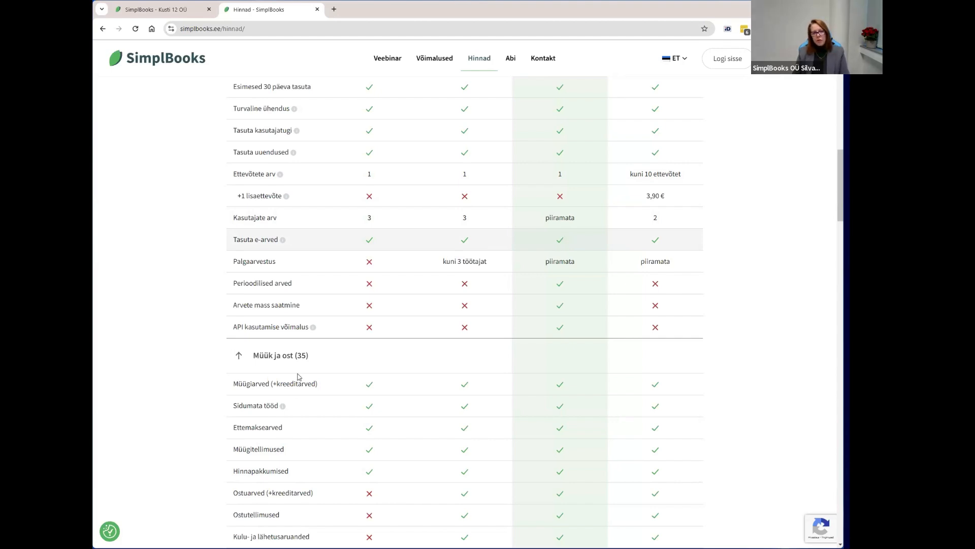
{"action": "scroll", "coordinate": [298, 358], "scroll_direction": "up", "scroll_amount": 2}
{"action": "scroll", "coordinate": [452, 354], "scroll_direction": "down", "scroll_amount": 5}
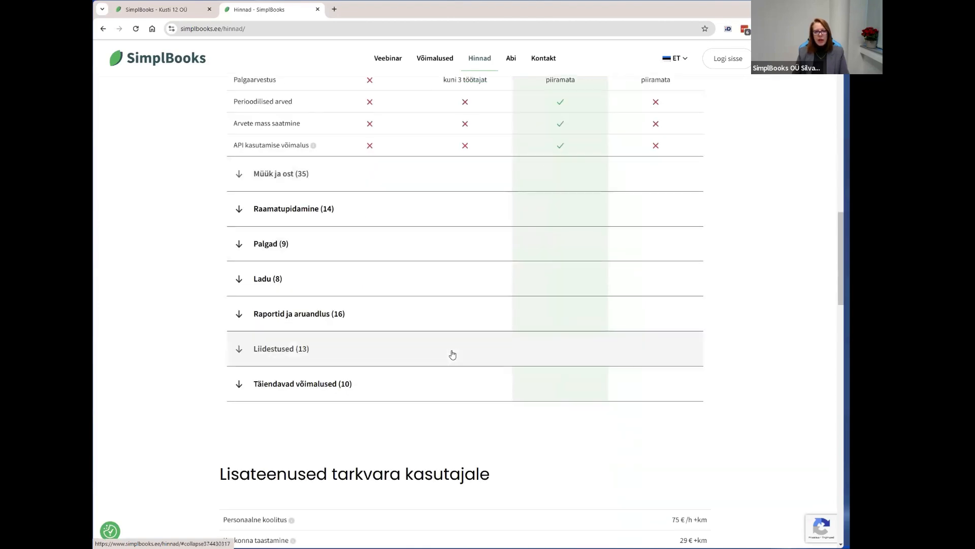
{"action": "scroll", "coordinate": [452, 354], "scroll_direction": "up", "scroll_amount": 5}
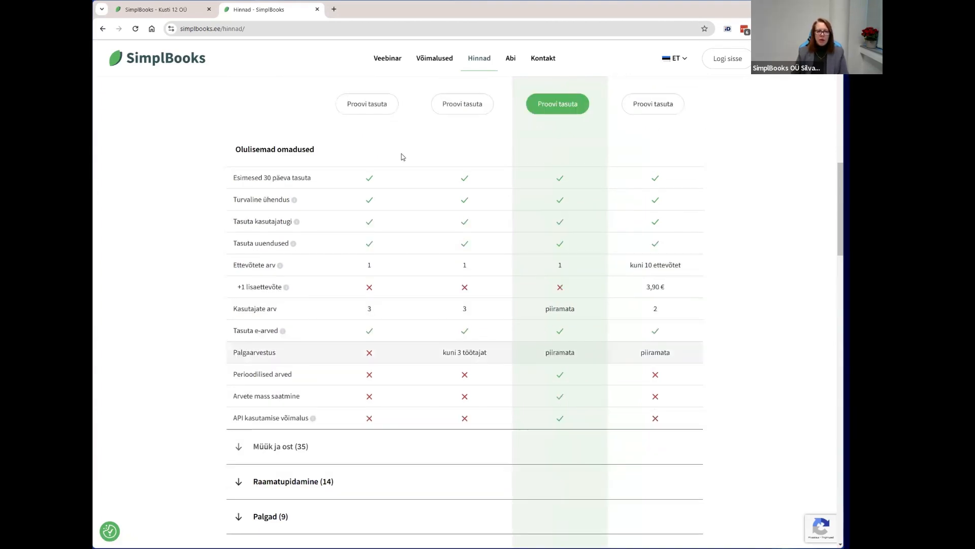
{"action": "scroll", "coordinate": [554, 266], "scroll_direction": "up", "scroll_amount": 2}
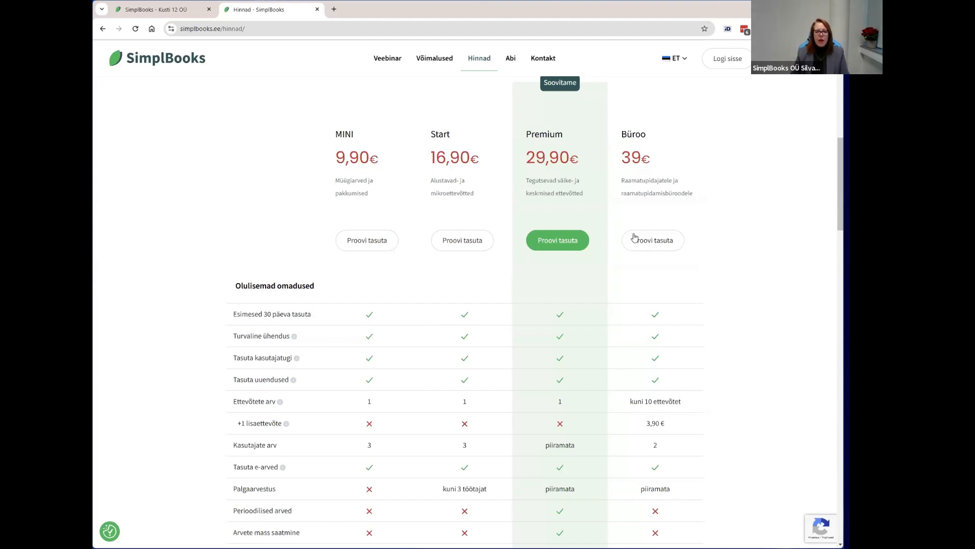
{"action": "key", "text": "Tab"}
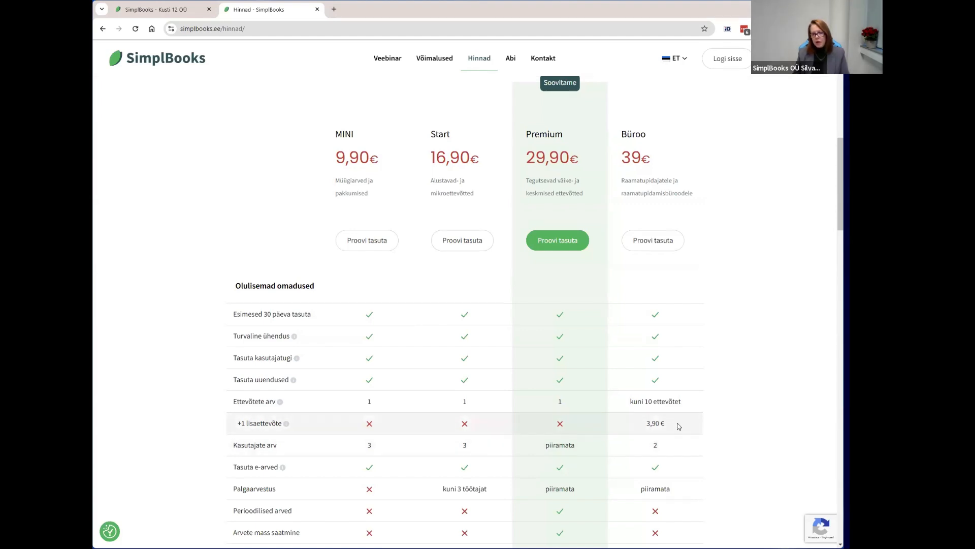
{"action": "scroll", "coordinate": [677, 426], "scroll_direction": "down", "scroll_amount": 2}
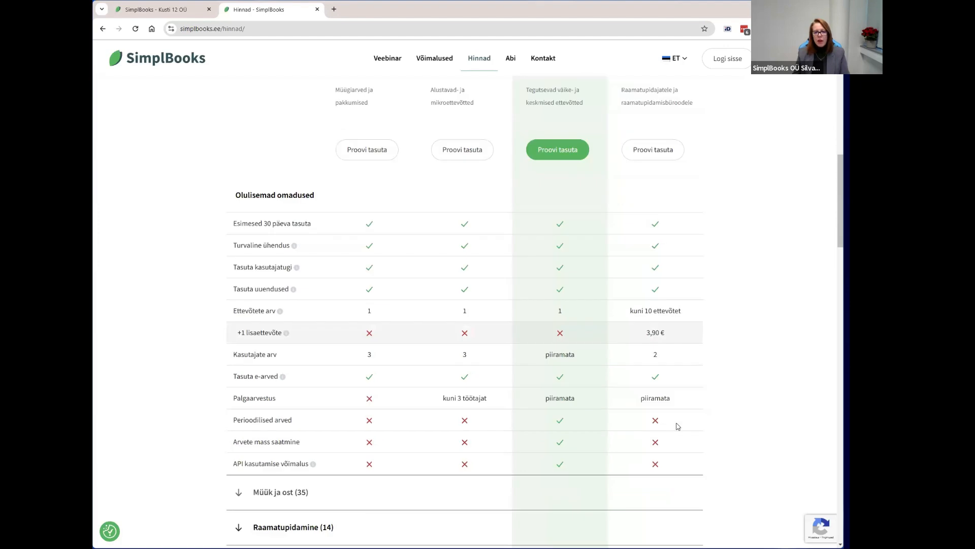
{"action": "scroll", "coordinate": [677, 426], "scroll_direction": "up", "scroll_amount": 3}
{"action": "scroll", "coordinate": [516, 332], "scroll_direction": "up", "scroll_amount": 1}
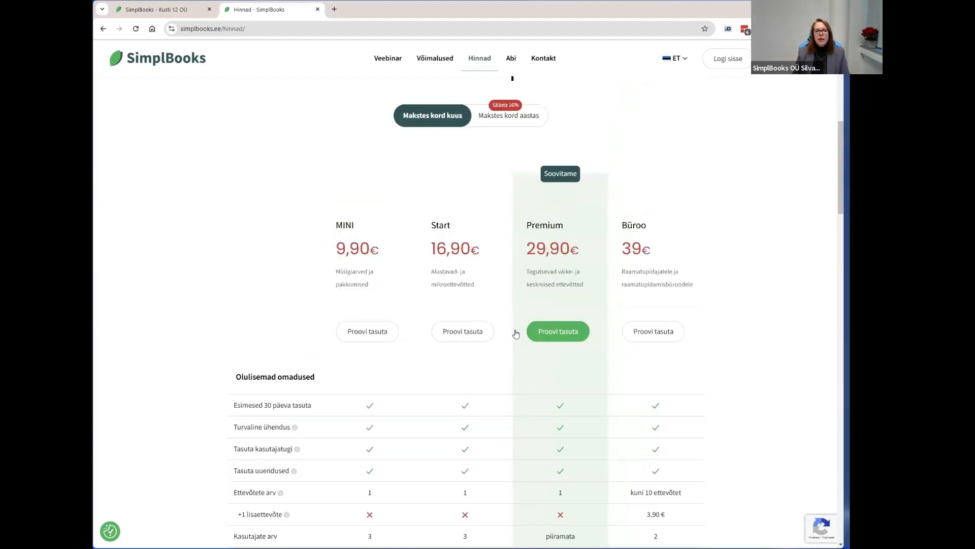
{"action": "scroll", "coordinate": [352, 253], "scroll_direction": "up", "scroll_amount": 4}
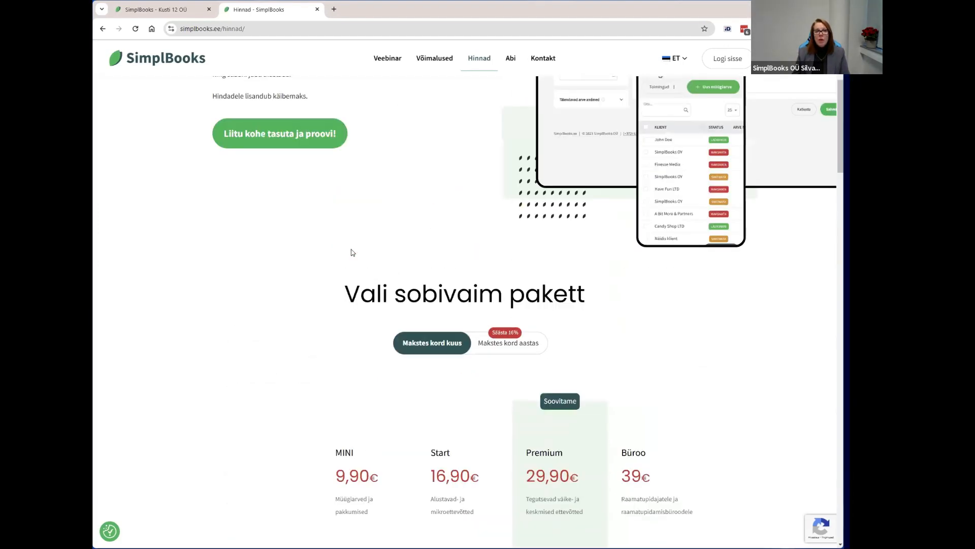
- Close the Hinnad tab and switch the package to PREMIUM at 29,90 € +KM per month
{"action": "left_click", "coordinate": [317, 9]}
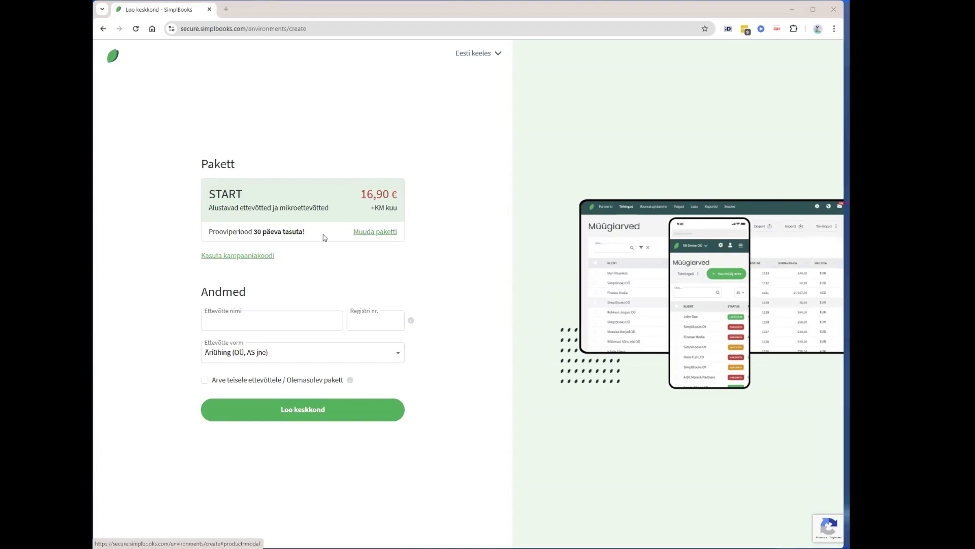
{"action": "left_click", "coordinate": [386, 234]}
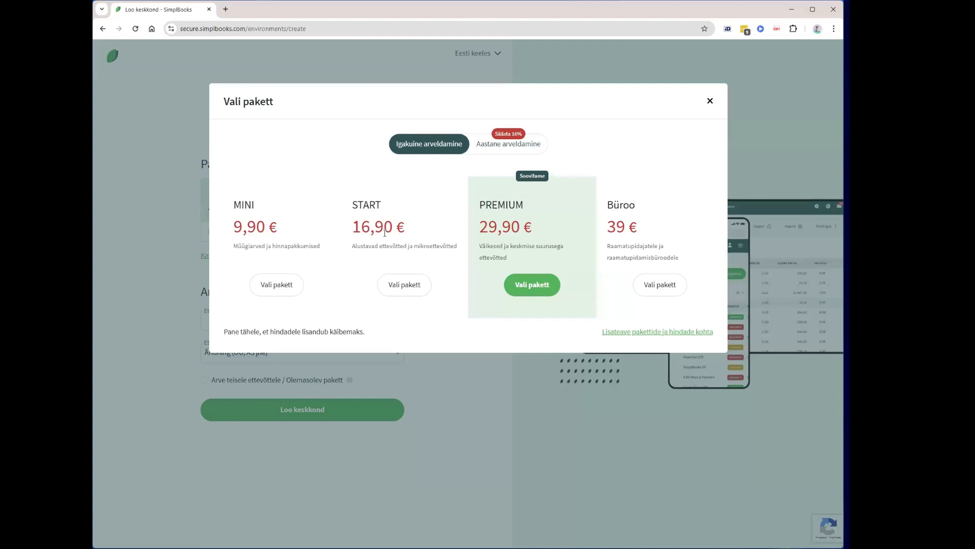
{"action": "left_click", "coordinate": [531, 289]}
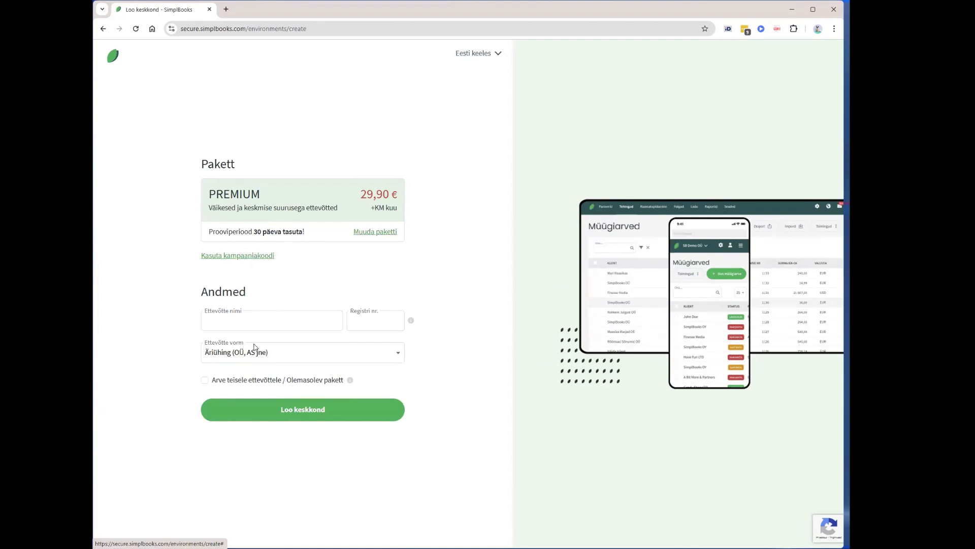
- Enter 'SB Kool OÜ' as the company name and 111111 as the registry number
{"action": "left_click", "coordinate": [262, 322]}
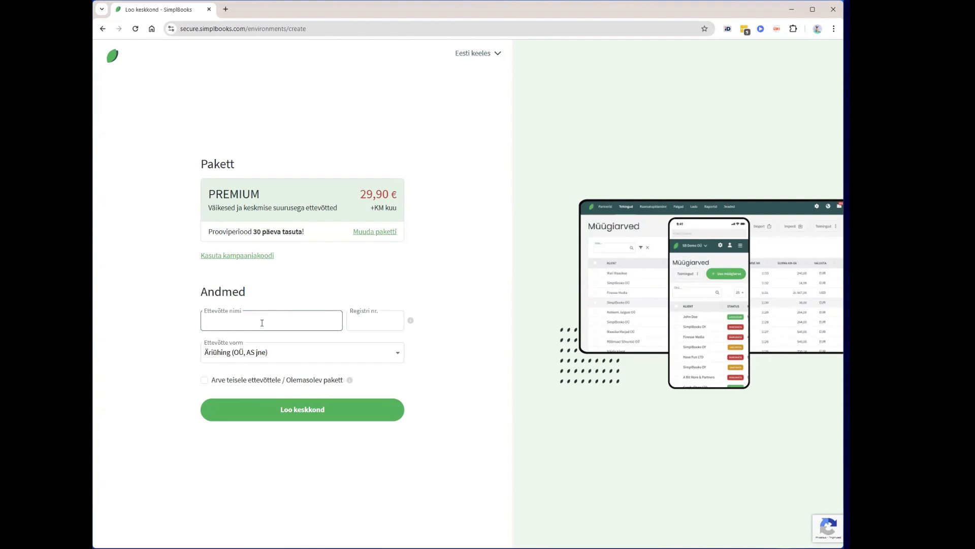
{"action": "type", "text": "SB Kool OÜ"}
{"action": "left_click", "coordinate": [369, 320]}
{"action": "type", "text": "111"}
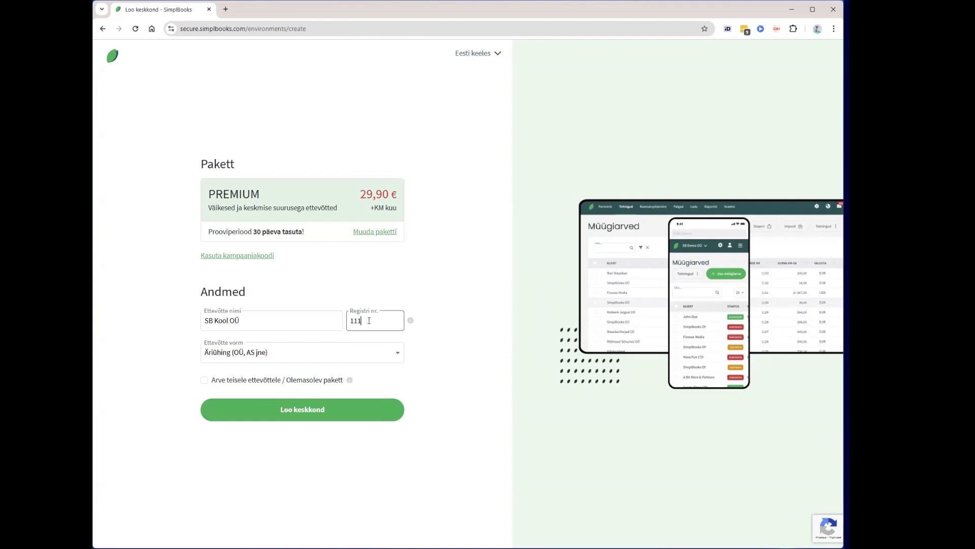
{"action": "type", "text": "111"}
- Keep billing on this company itself and create the SB Kool OÜ environment
{"action": "left_click", "coordinate": [204, 380]}
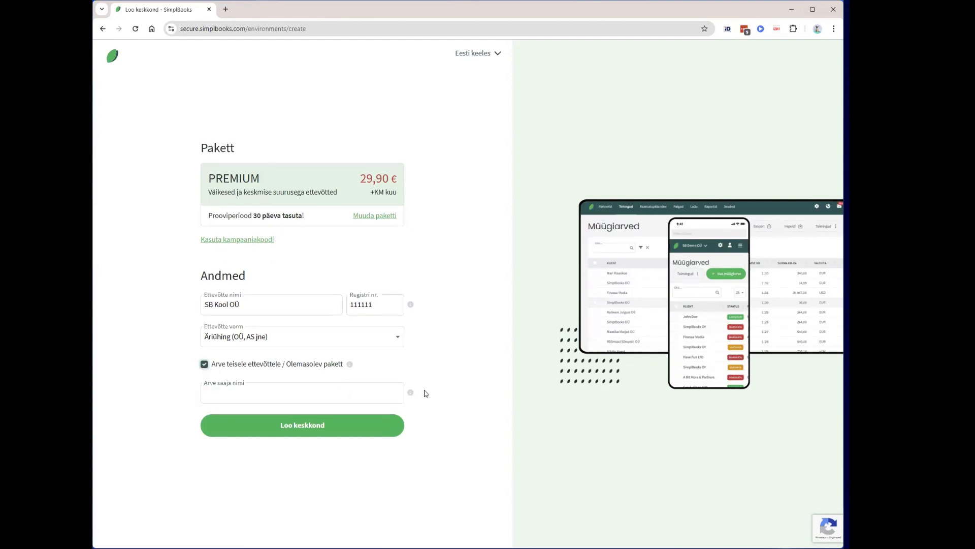
{"action": "left_click", "coordinate": [204, 364]}
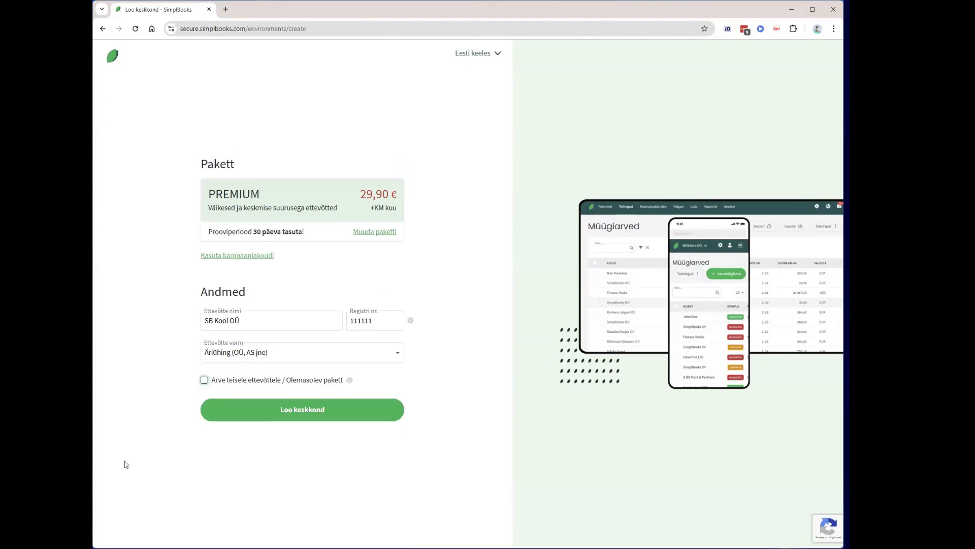
{"action": "left_click", "coordinate": [321, 410]}
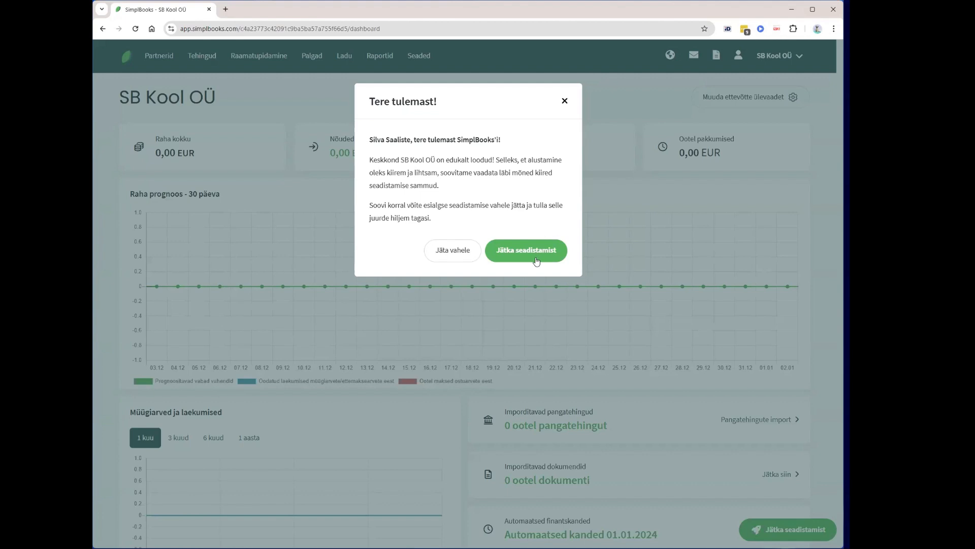
- Continue the guided setup and open the company details step
{"action": "left_click", "coordinate": [513, 256]}
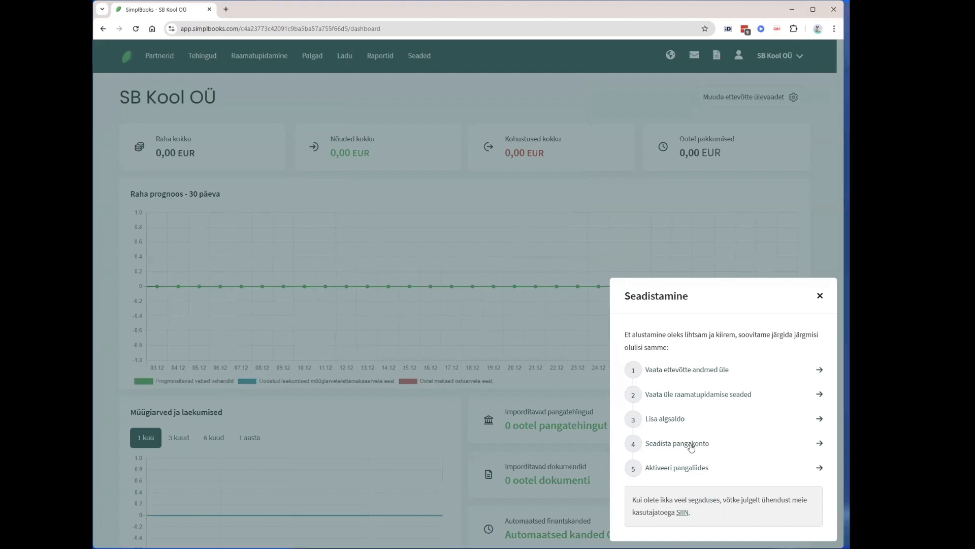
{"action": "left_click", "coordinate": [674, 375]}
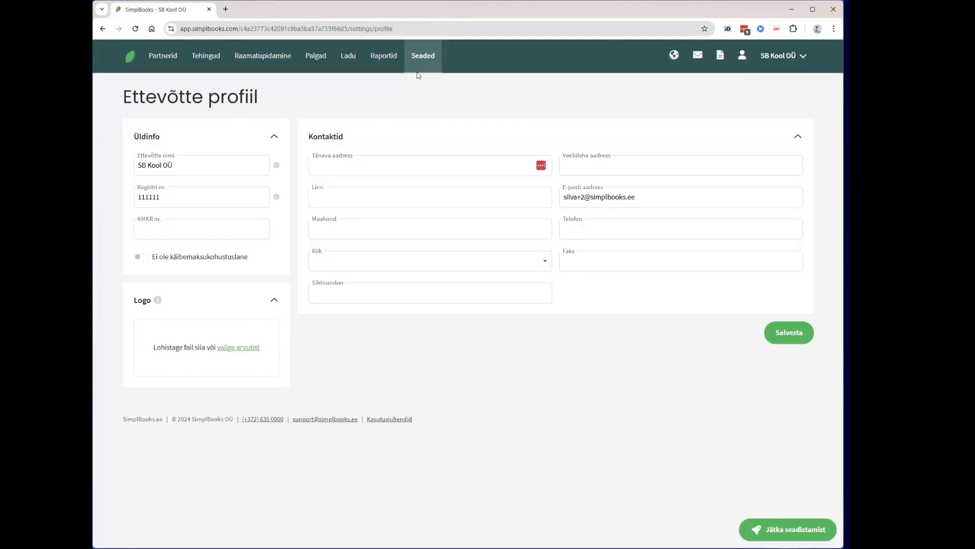
{"action": "left_click", "coordinate": [417, 75]}
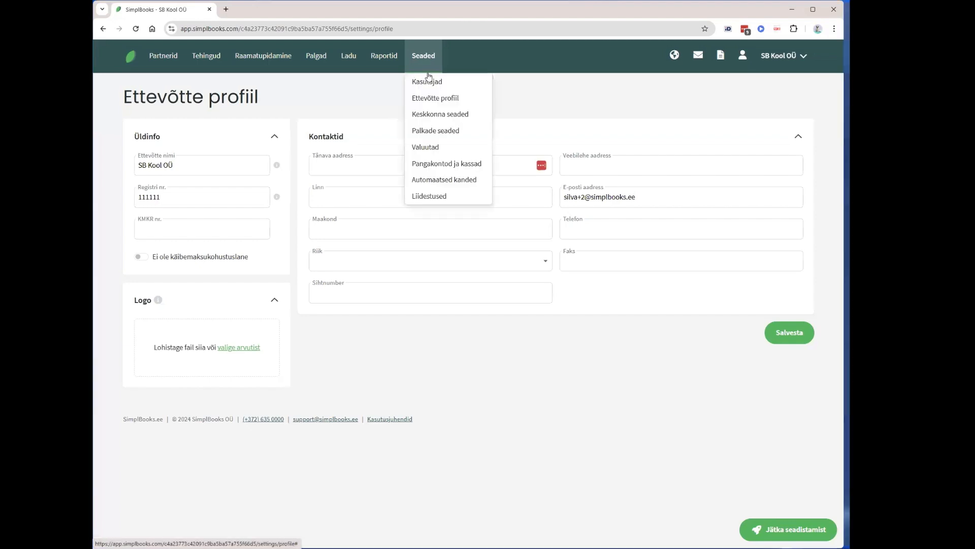
{"action": "left_click", "coordinate": [561, 335]}
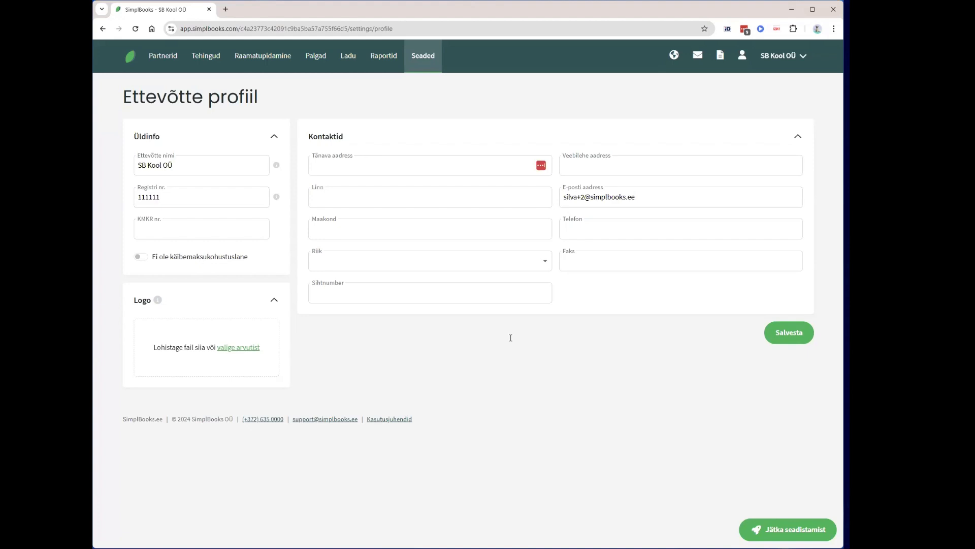
{"action": "left_click", "coordinate": [355, 164]}
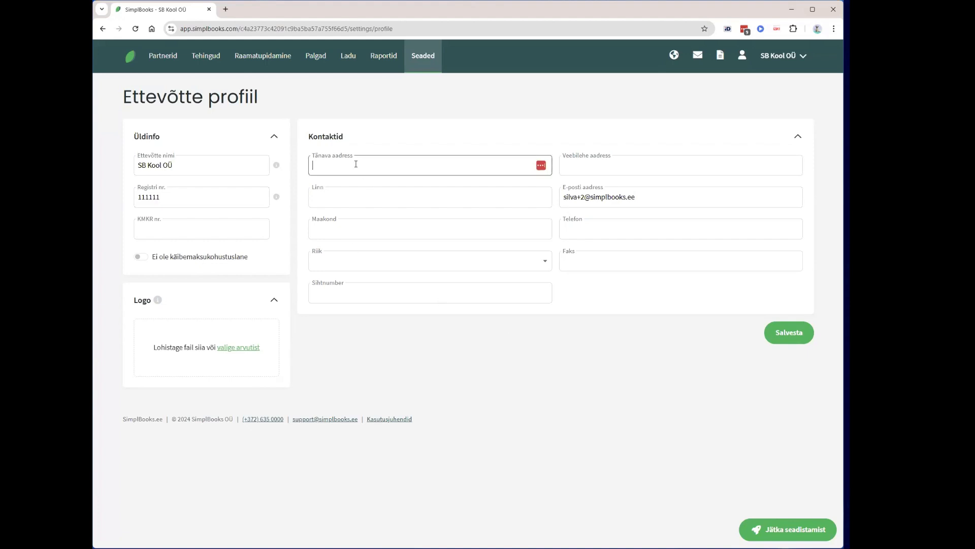
{"action": "type", "text": "Sõpruse pst 145"}
{"action": "left_click", "coordinate": [344, 269]}
{"action": "left_click", "coordinate": [335, 280]}
{"action": "left_click", "coordinate": [343, 230]}
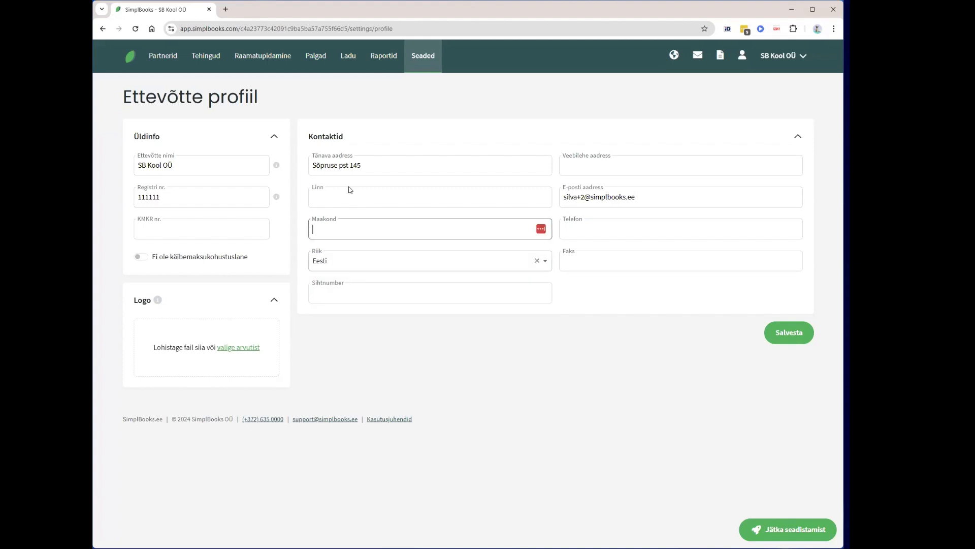
{"action": "left_click", "coordinate": [343, 196]}
{"action": "type", "text": "Tallinn"}
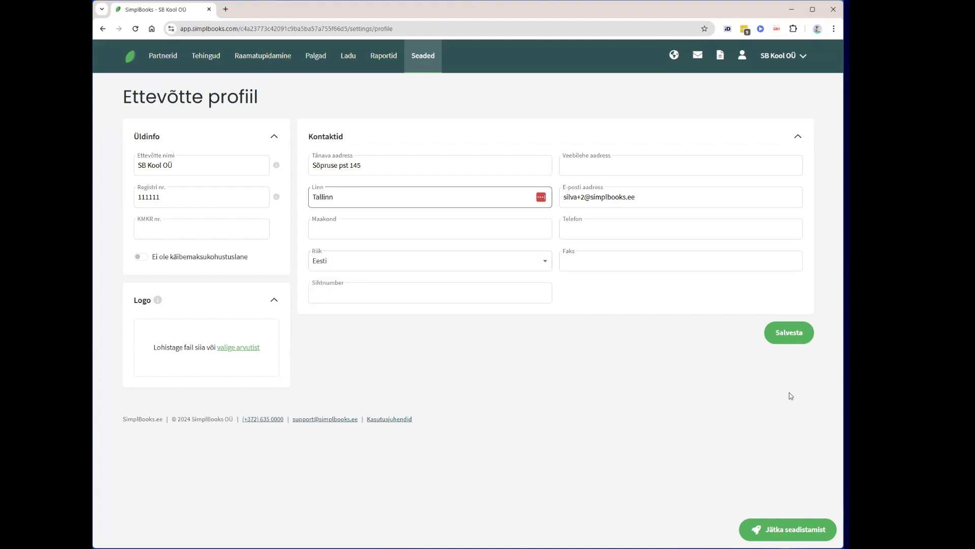
{"action": "left_click", "coordinate": [790, 331]}
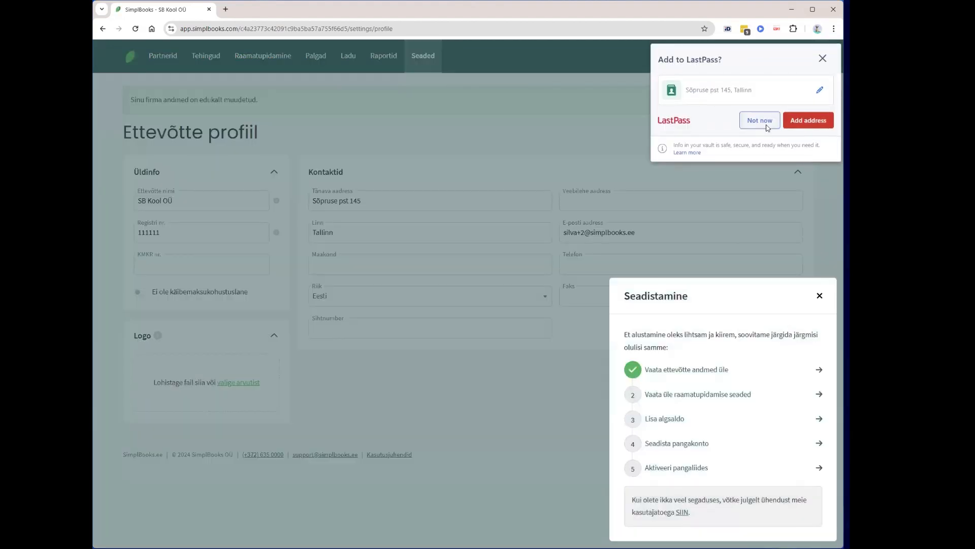
- Decline LastPass's offer to save the company address
{"action": "left_click", "coordinate": [760, 122]}
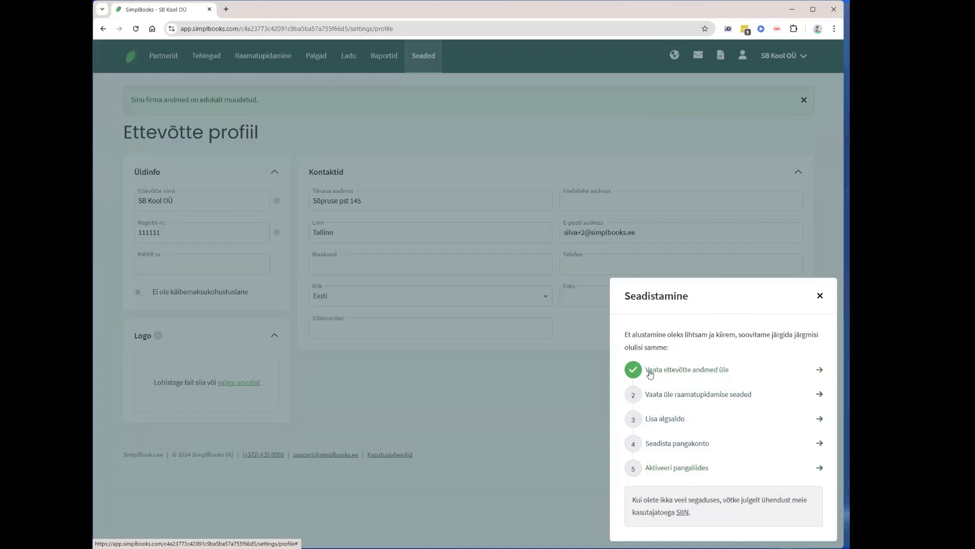
- Open the accounting settings step and set the default list length to 25
{"action": "left_click", "coordinate": [698, 394]}
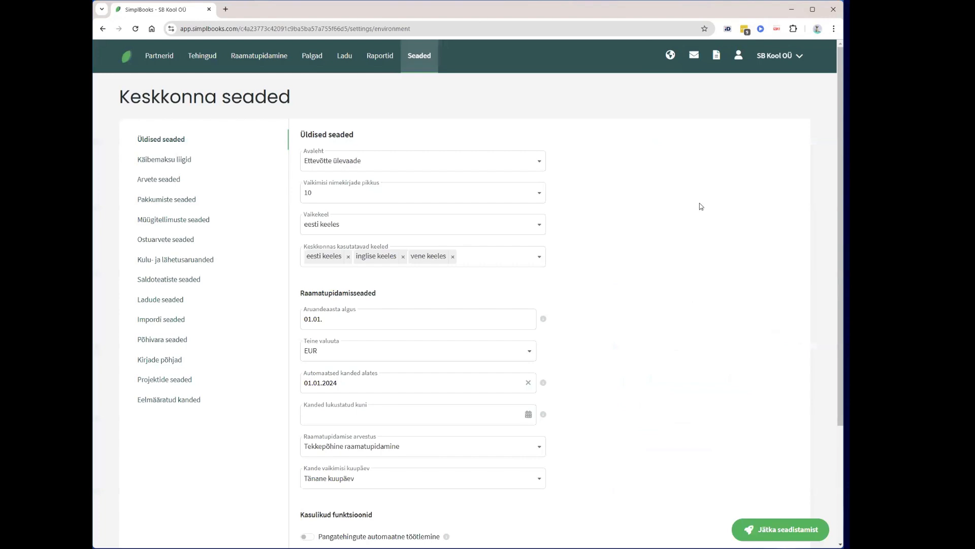
{"action": "left_click", "coordinate": [424, 58]}
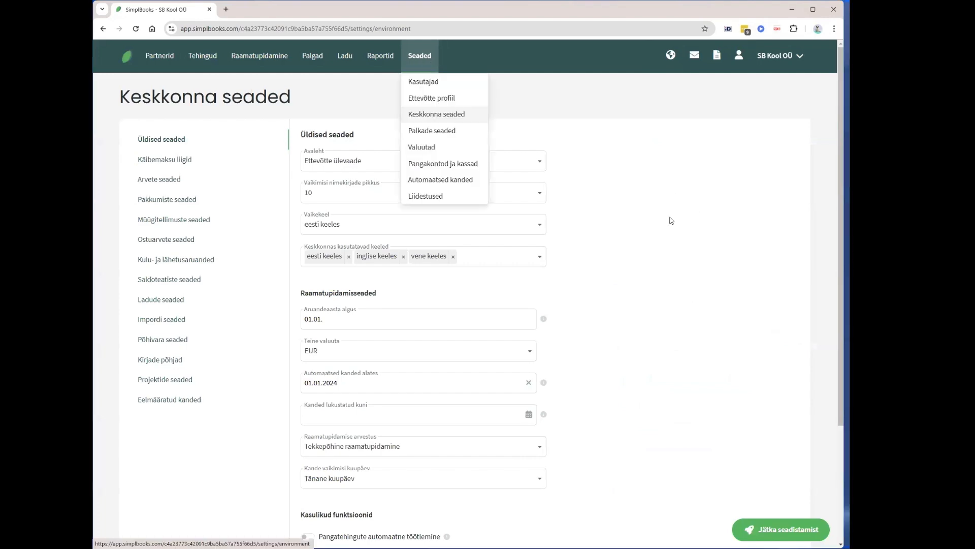
{"action": "left_click", "coordinate": [694, 220]}
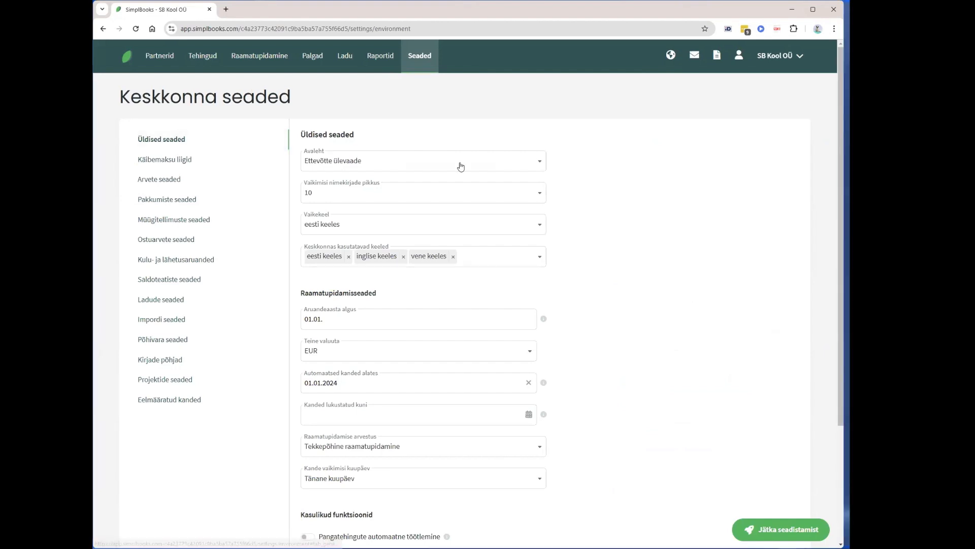
{"action": "left_click", "coordinate": [327, 196]}
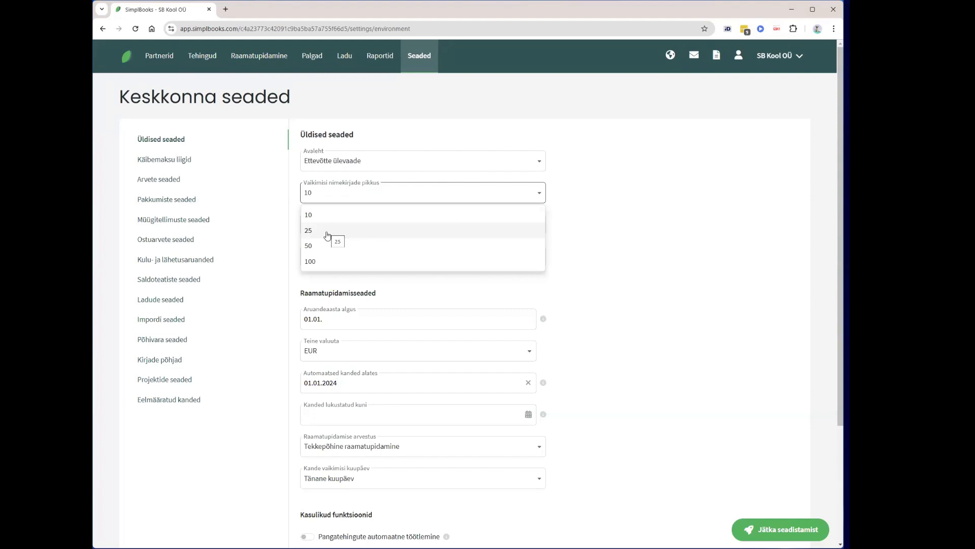
{"action": "left_click", "coordinate": [629, 230]}
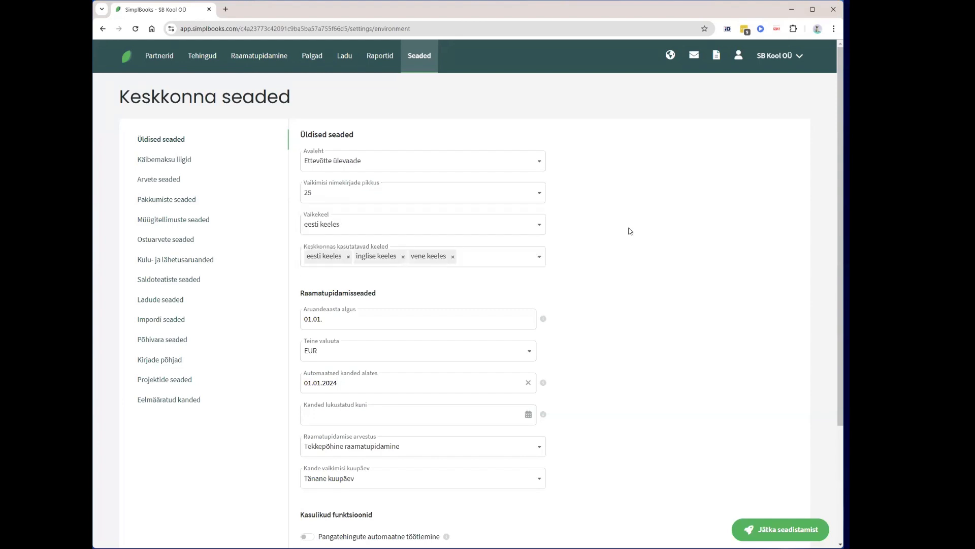
{"action": "scroll", "coordinate": [629, 231], "scroll_direction": "down", "scroll_amount": 2}
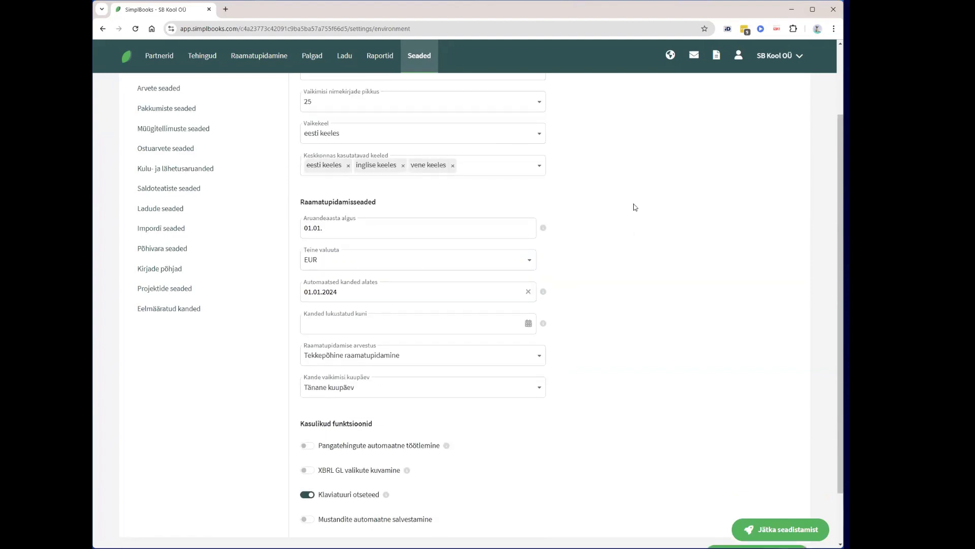
{"action": "scroll", "coordinate": [635, 207], "scroll_direction": "down", "scroll_amount": 1}
- Change the automatic entries start date from 01.01.2024 to 01.10.2024
{"action": "scroll", "coordinate": [331, 179], "scroll_direction": "down", "scroll_amount": 1}
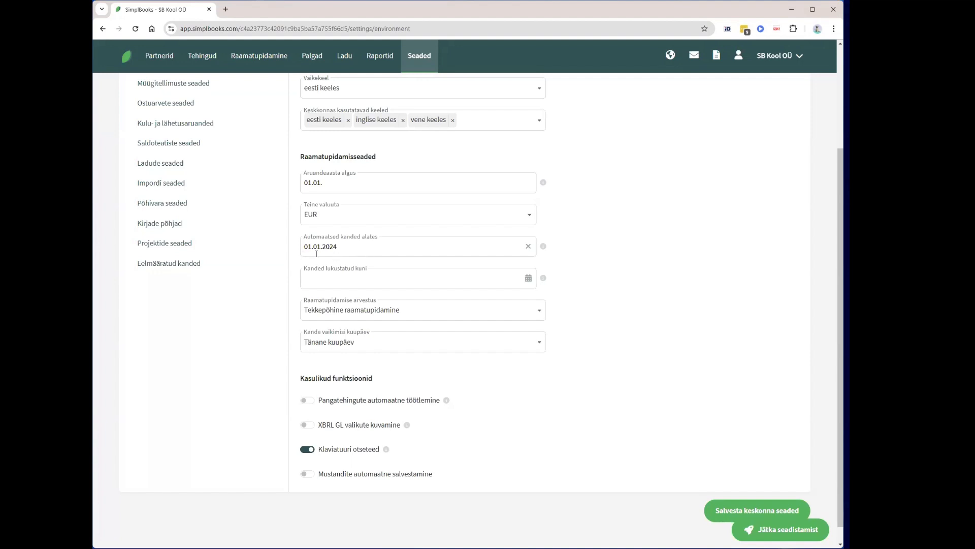
{"action": "left_click", "coordinate": [397, 247]}
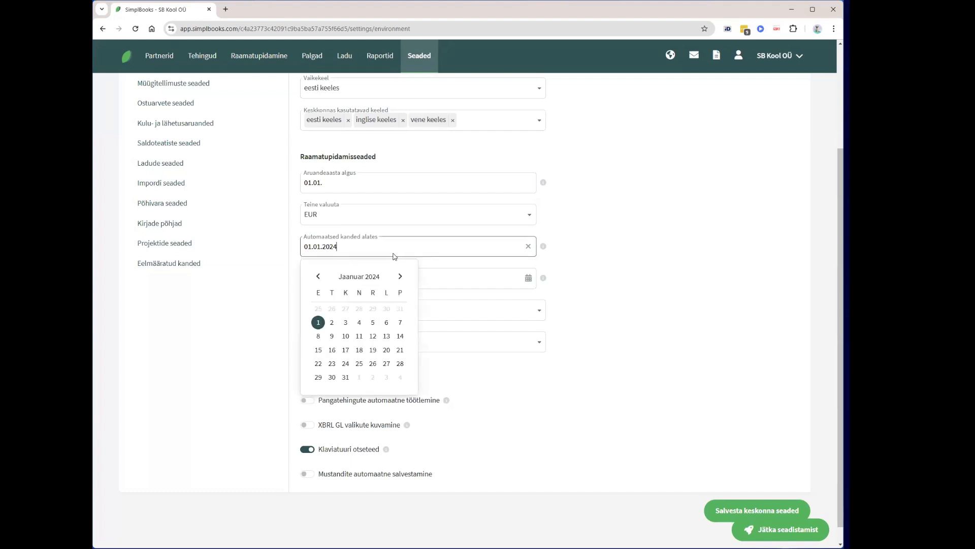
{"action": "left_click", "coordinate": [373, 276]}
{"action": "left_click", "coordinate": [346, 344]}
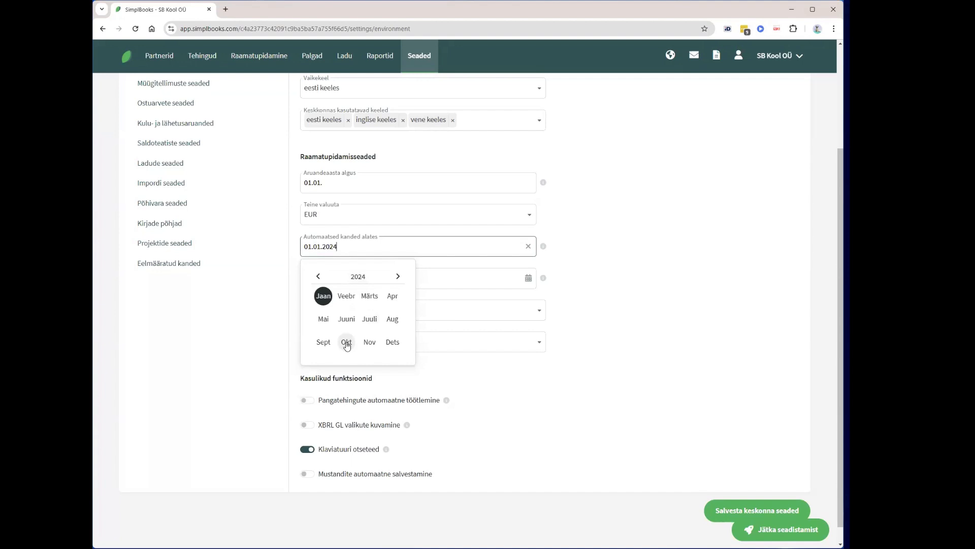
{"action": "left_click", "coordinate": [330, 308]}
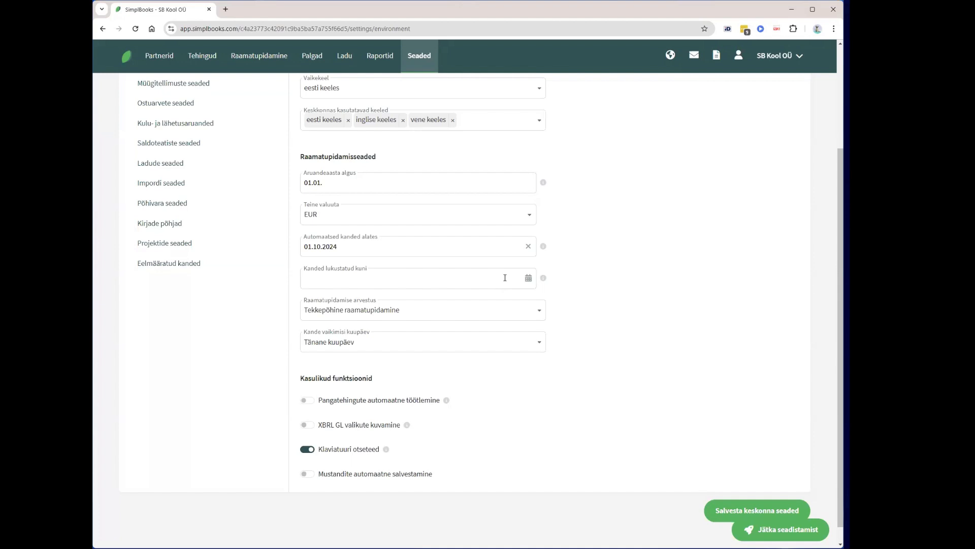
{"action": "scroll", "coordinate": [505, 277], "scroll_direction": "down", "scroll_amount": 1}
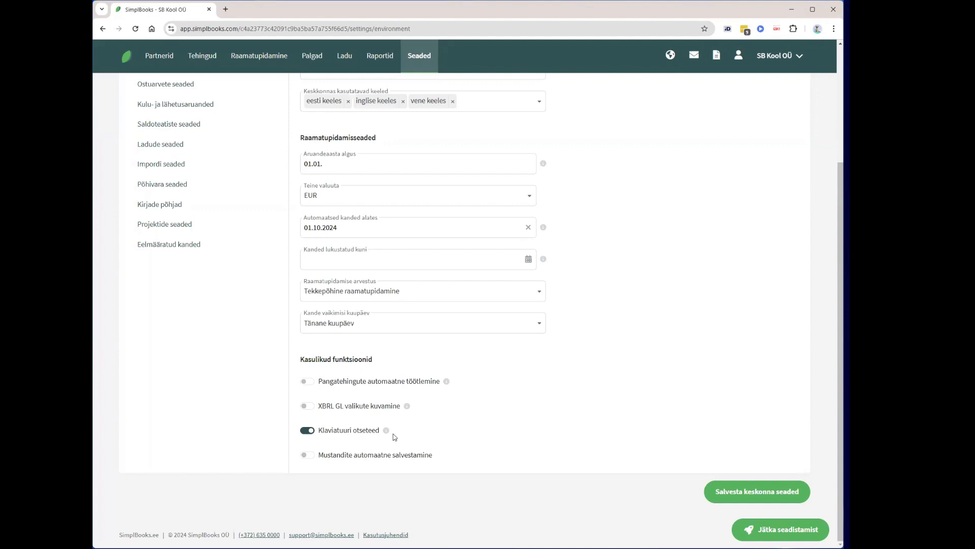
{"action": "key", "text": "ctrl"}
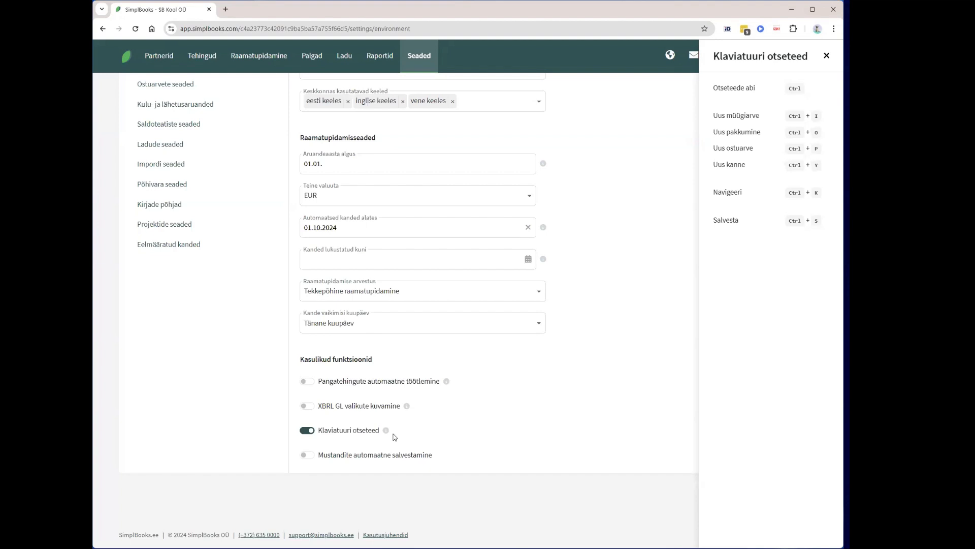
{"action": "key", "text": "Escape"}
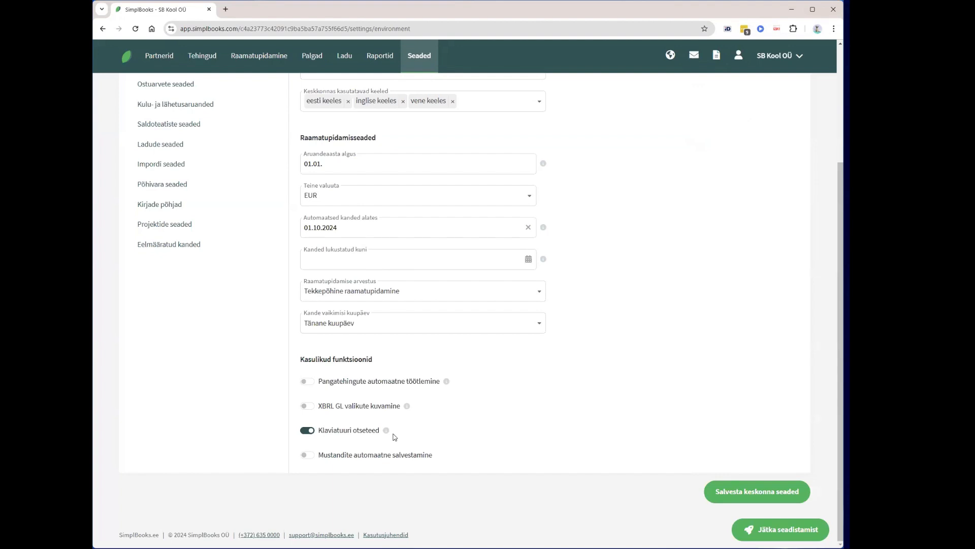
{"action": "key", "text": "ctrl"}
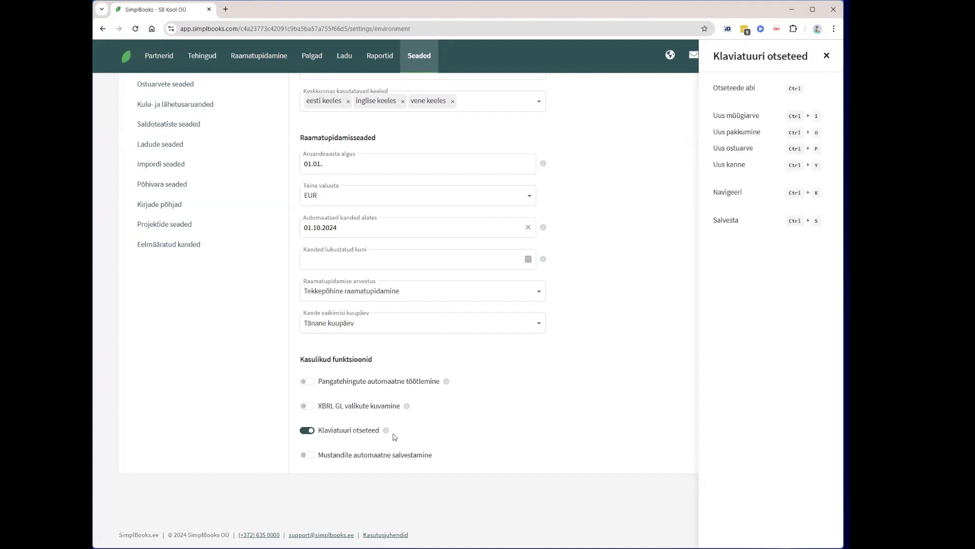
{"action": "key", "text": "Escape"}
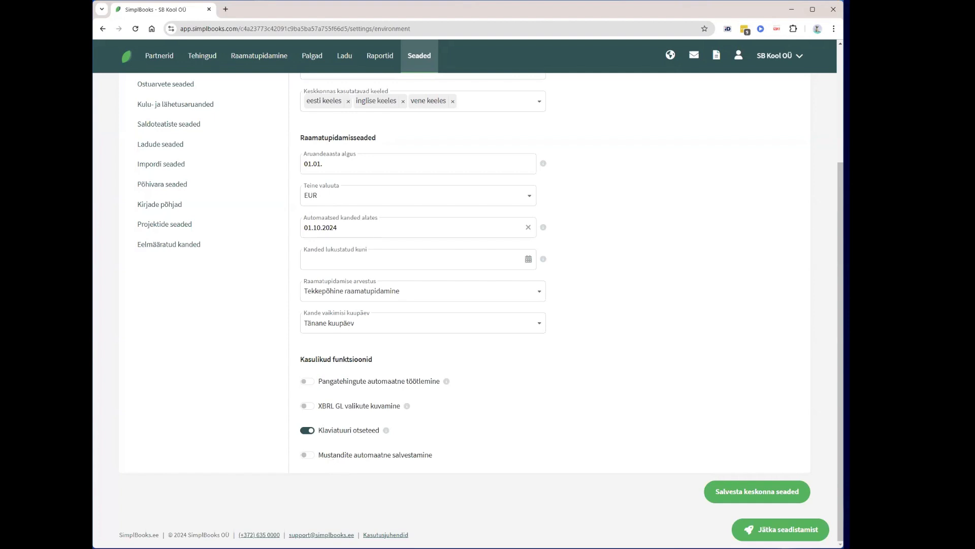
- Save the environment settings and open the opening-balance entry form
{"action": "left_click", "coordinate": [788, 492]}
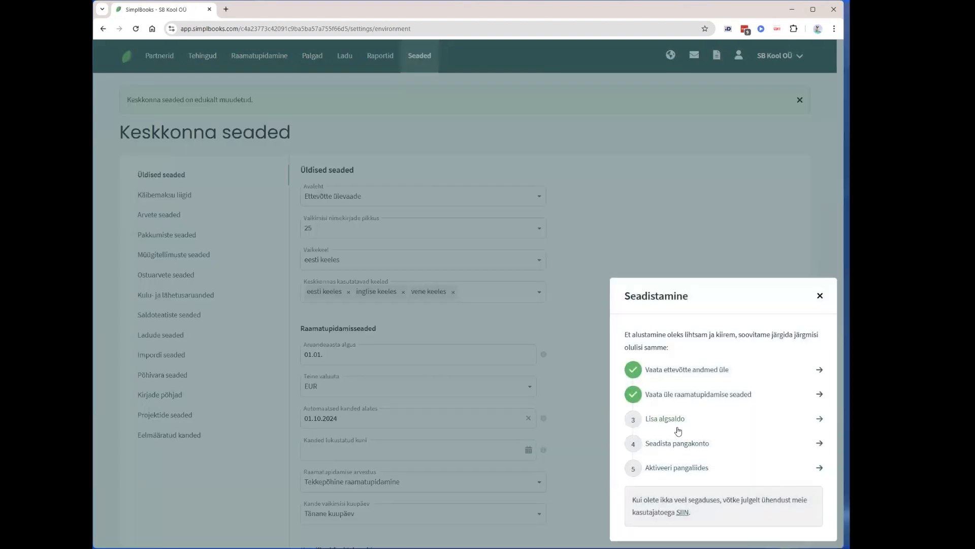
{"action": "left_click", "coordinate": [669, 420]}
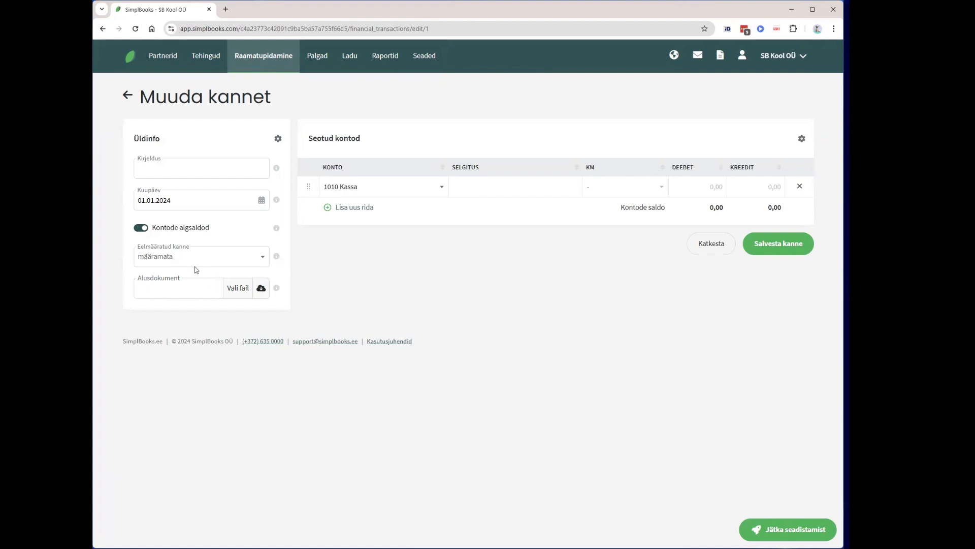
- Set the opening-balance entry date to 01.10.2024
{"action": "left_click", "coordinate": [191, 203]}
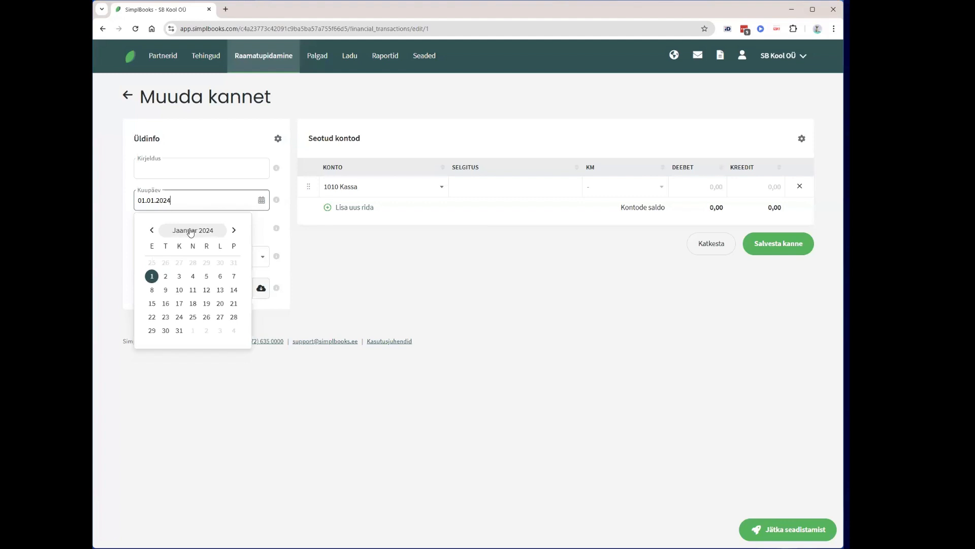
{"action": "left_click", "coordinate": [191, 231]}
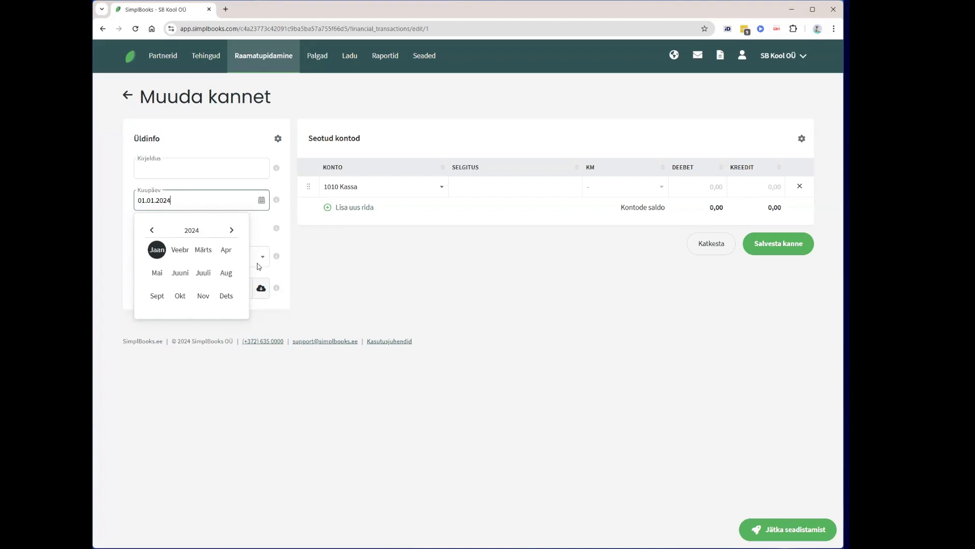
{"action": "left_click", "coordinate": [178, 298]}
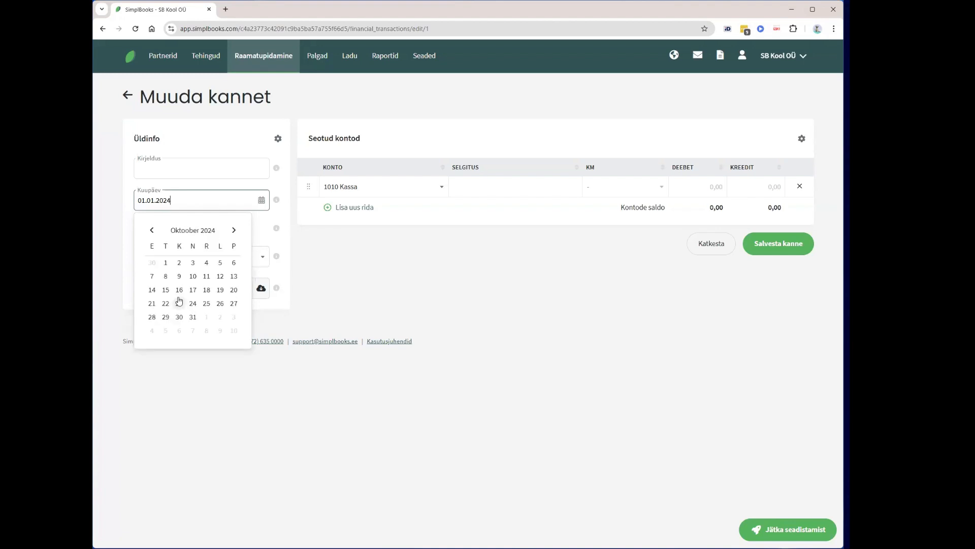
{"action": "left_click", "coordinate": [166, 264]}
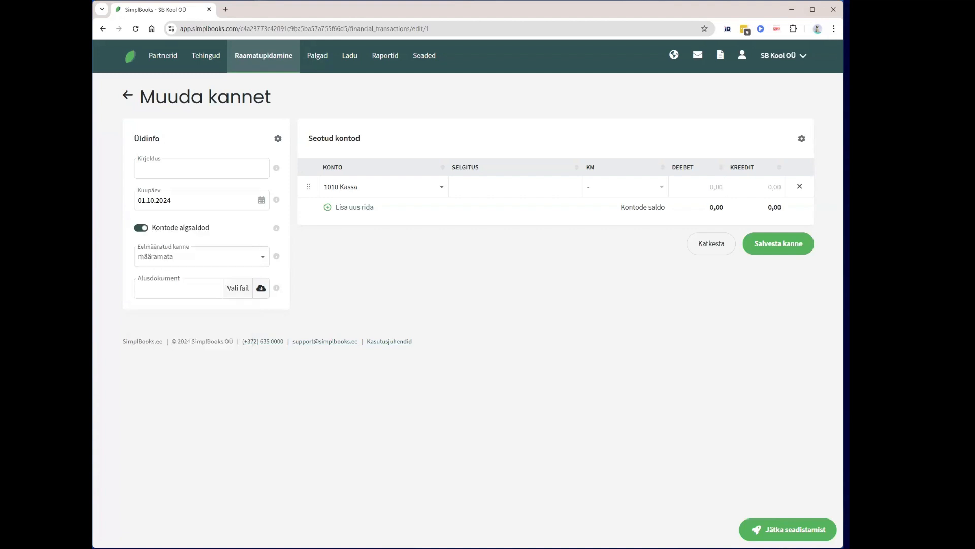
- Describe the entry as 'algsaldo 01.10.2024' and save it as Kanne nr. 1
{"action": "left_click", "coordinate": [182, 171]}
{"action": "type", "text": "alg"}
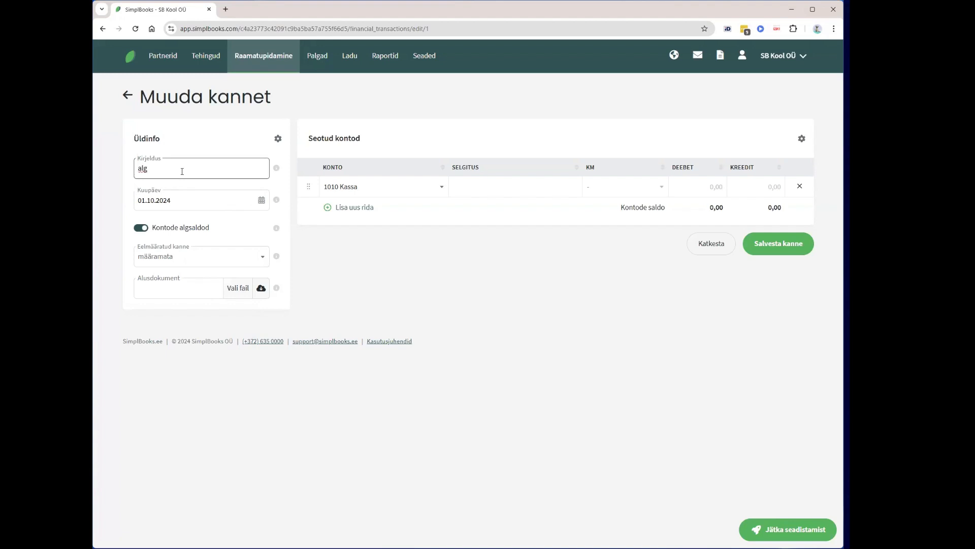
{"action": "type", "text": "saldo 01.10.2024"}
{"action": "left_click", "coordinate": [787, 244]}
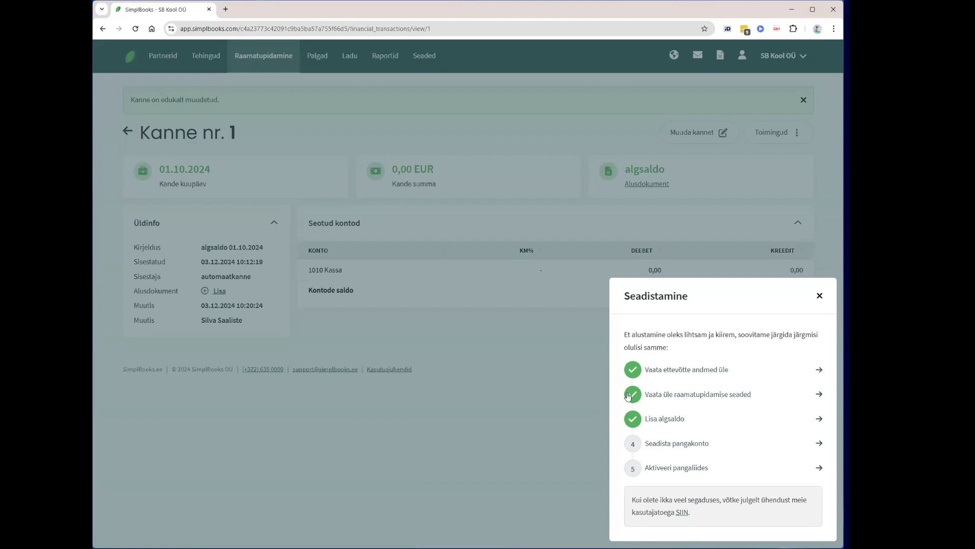
- Start a new bank account named LHV, then move to its BBAN and IBAN fields
{"action": "left_click", "coordinate": [669, 446]}
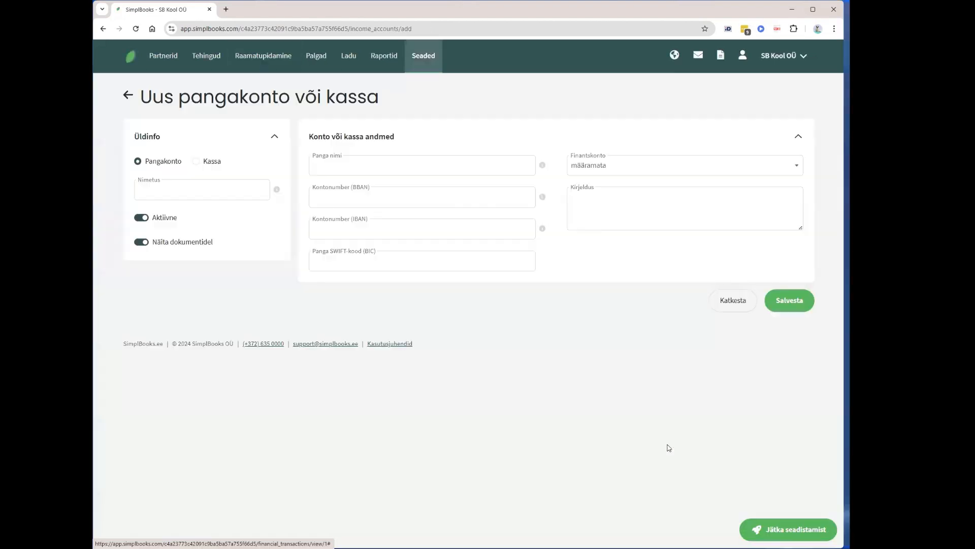
{"action": "left_click", "coordinate": [154, 186]}
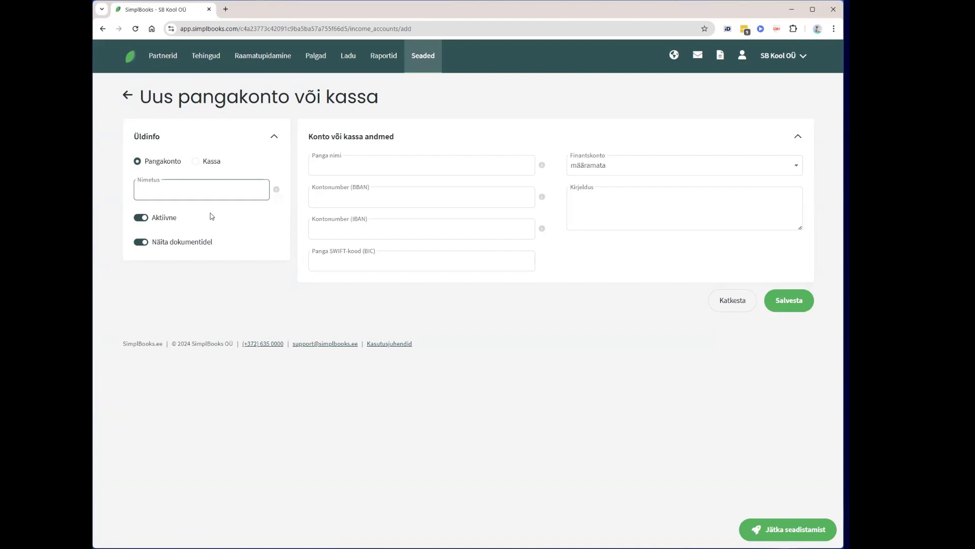
{"action": "type", "text": "LHV"}
{"action": "left_click", "coordinate": [237, 268]}
{"action": "left_click", "coordinate": [364, 189]}
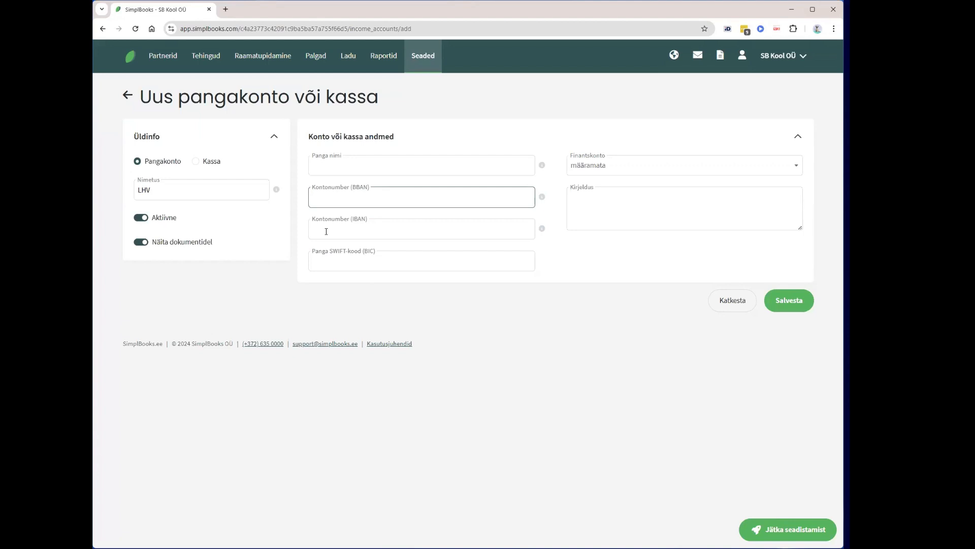
{"action": "left_click", "coordinate": [326, 231]}
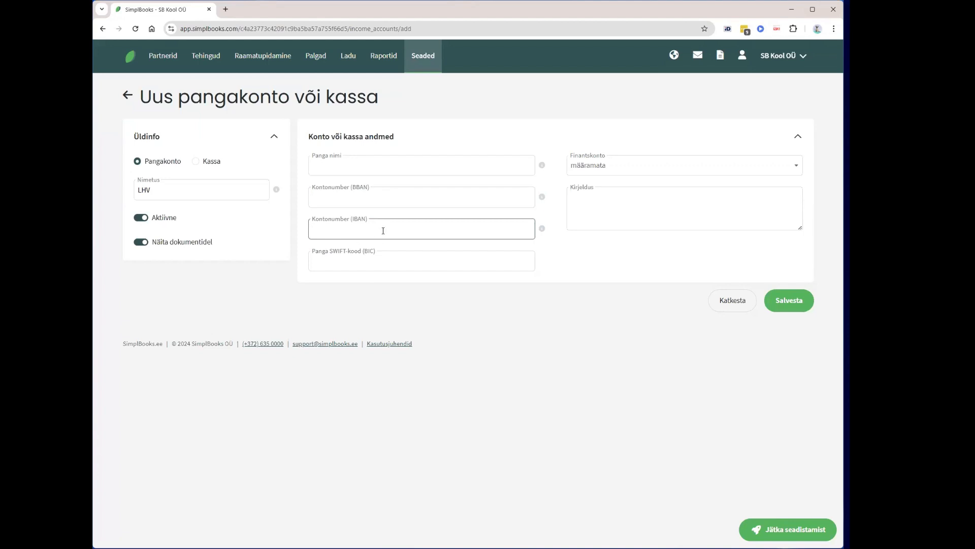
- Set the LHV account's Finantskonto to 1020 Pangakonto
{"action": "left_click", "coordinate": [595, 166]}
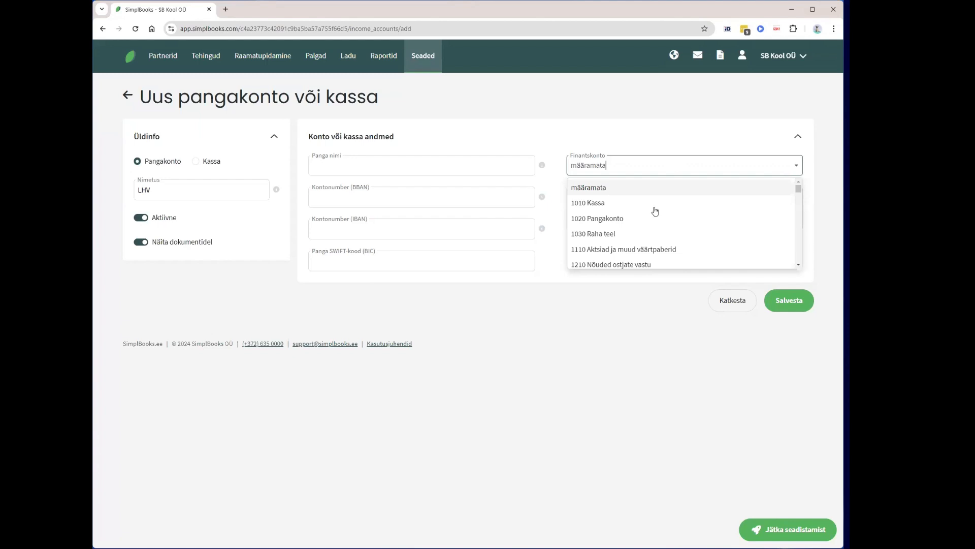
{"action": "left_click", "coordinate": [623, 222]}
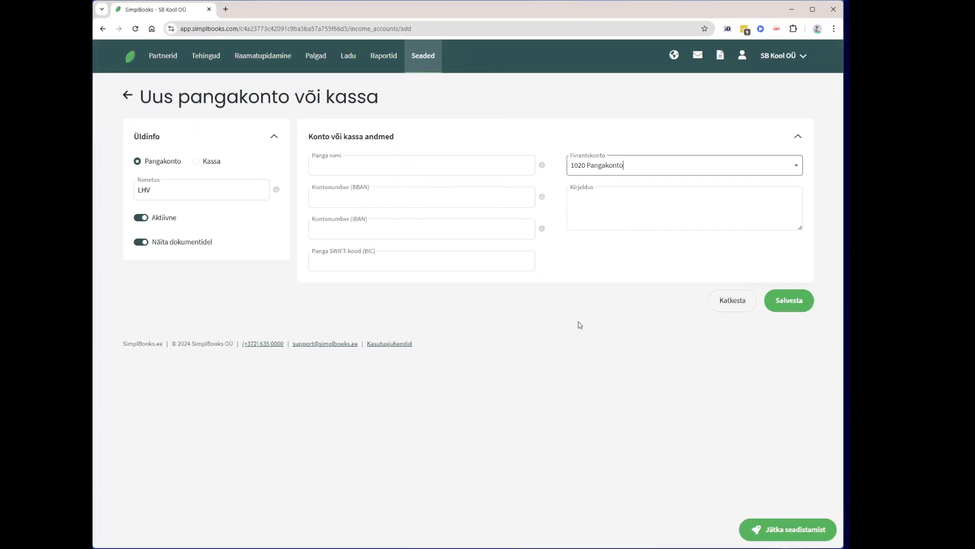
- Save the LHV bank account and bring up the Liidestused bank integrations page
{"action": "left_click", "coordinate": [795, 306]}
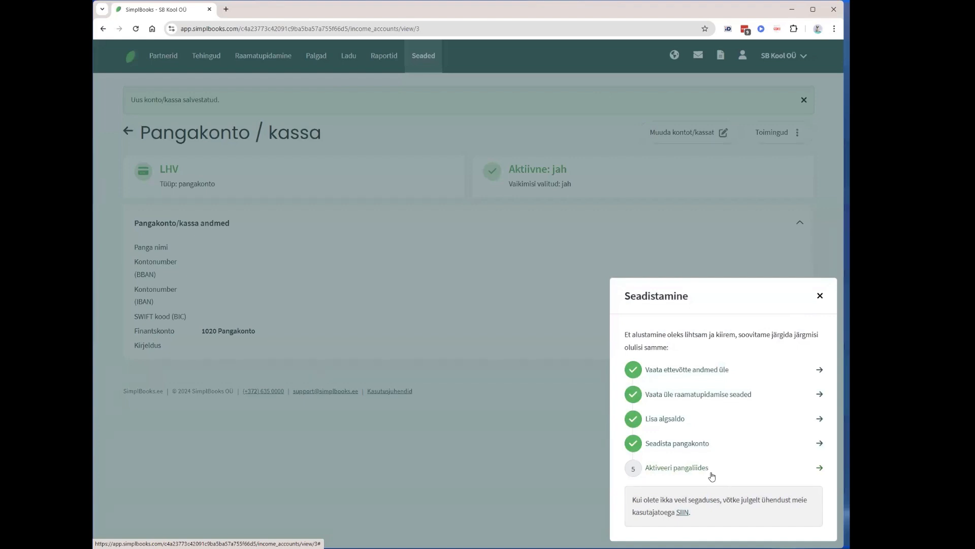
{"action": "left_click", "coordinate": [668, 471]}
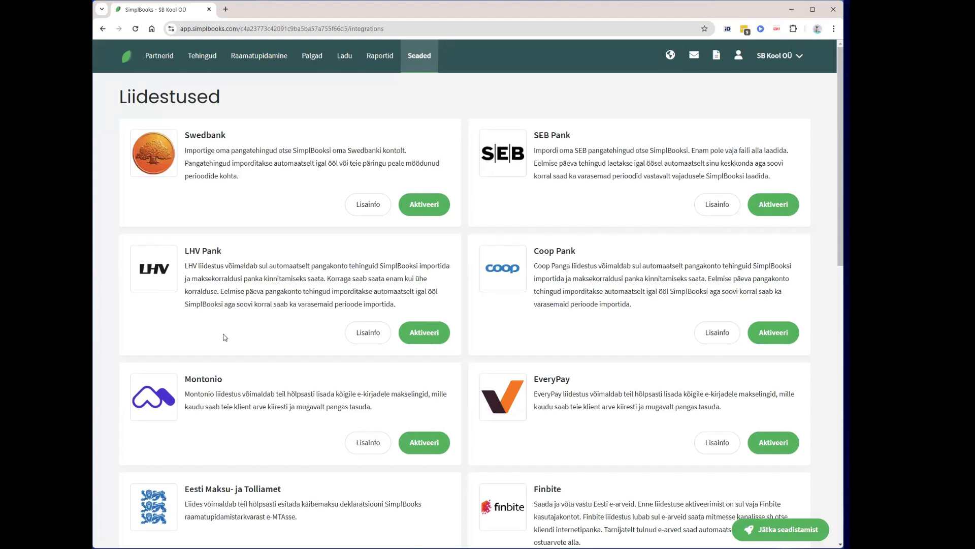
{"action": "left_click", "coordinate": [435, 206]}
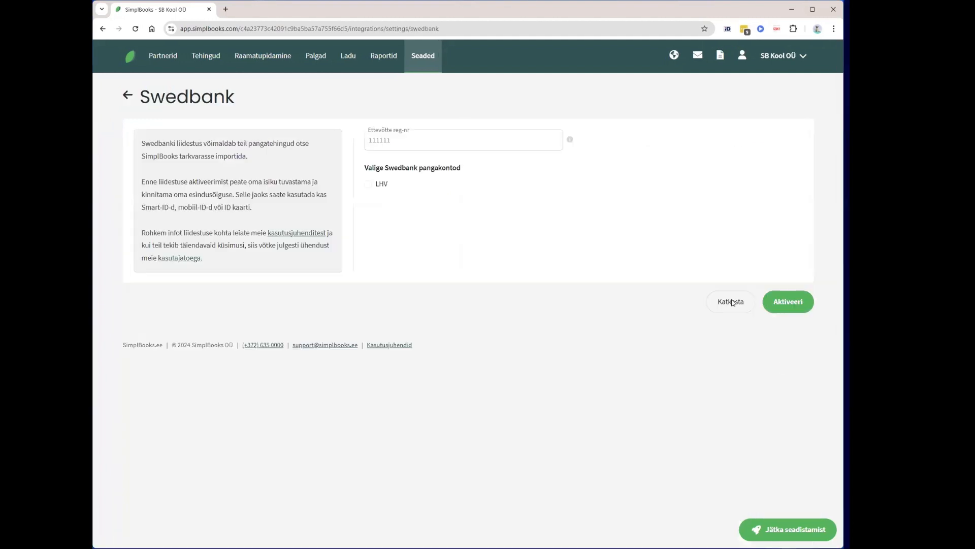
{"action": "left_click", "coordinate": [733, 302]}
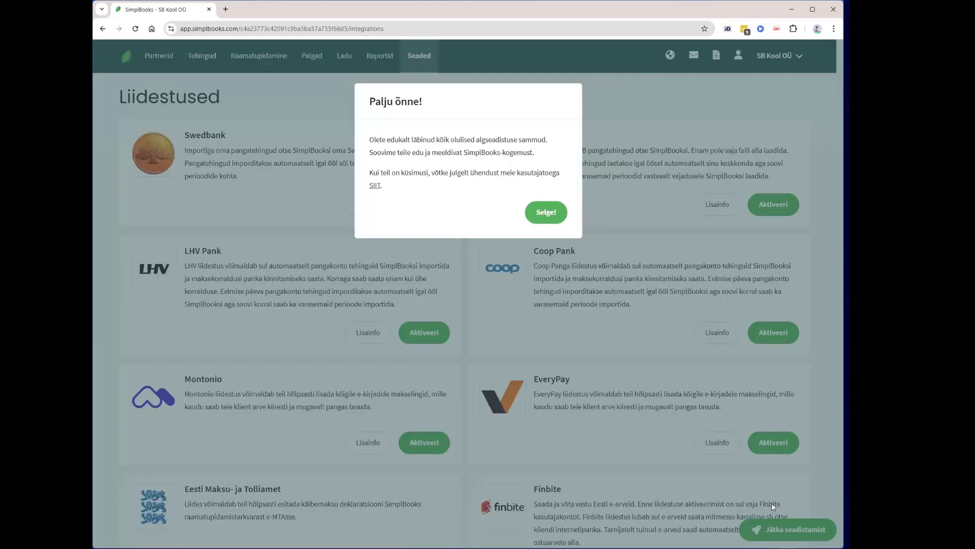
{"action": "left_click", "coordinate": [545, 212]}
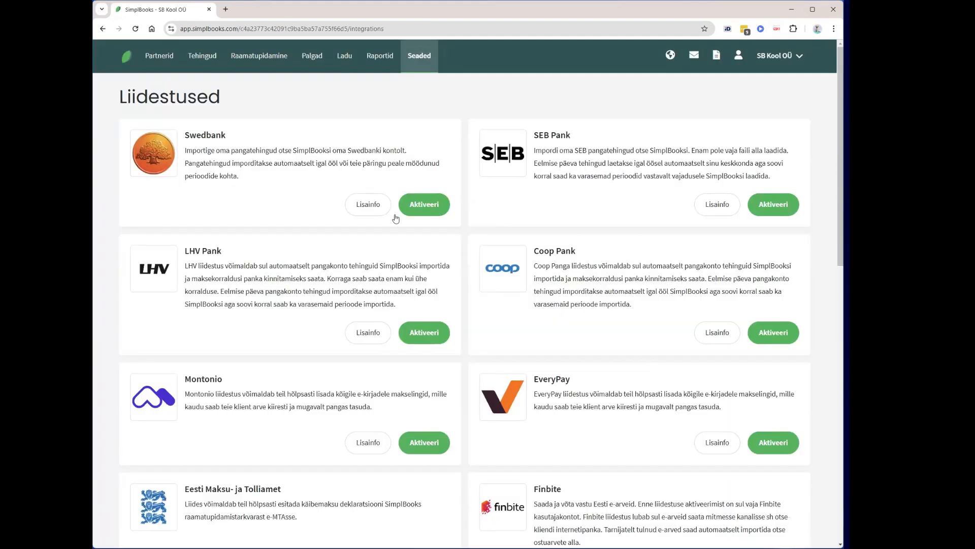
{"action": "left_click", "coordinate": [424, 205]}
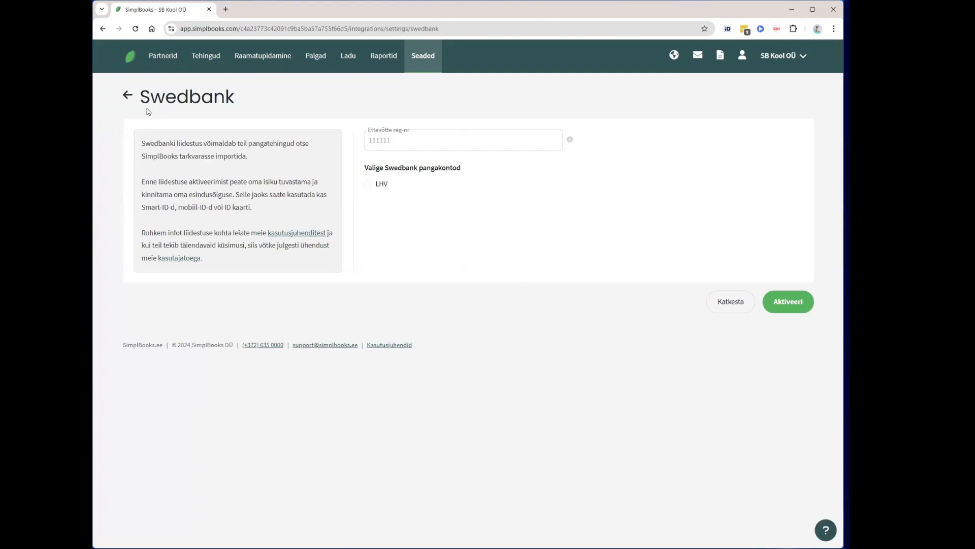
{"action": "left_click", "coordinate": [128, 95]}
{"action": "left_click", "coordinate": [423, 332]}
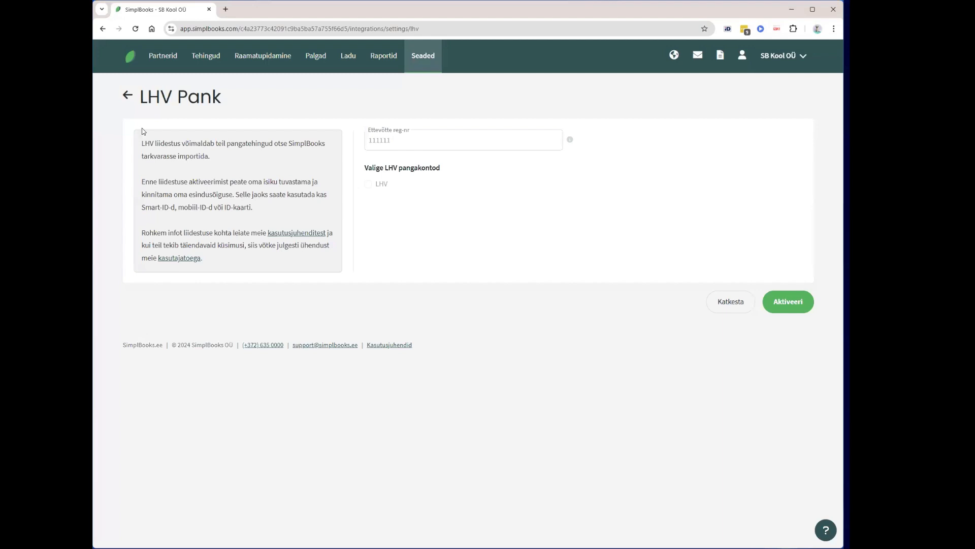
{"action": "left_click", "coordinate": [130, 96]}
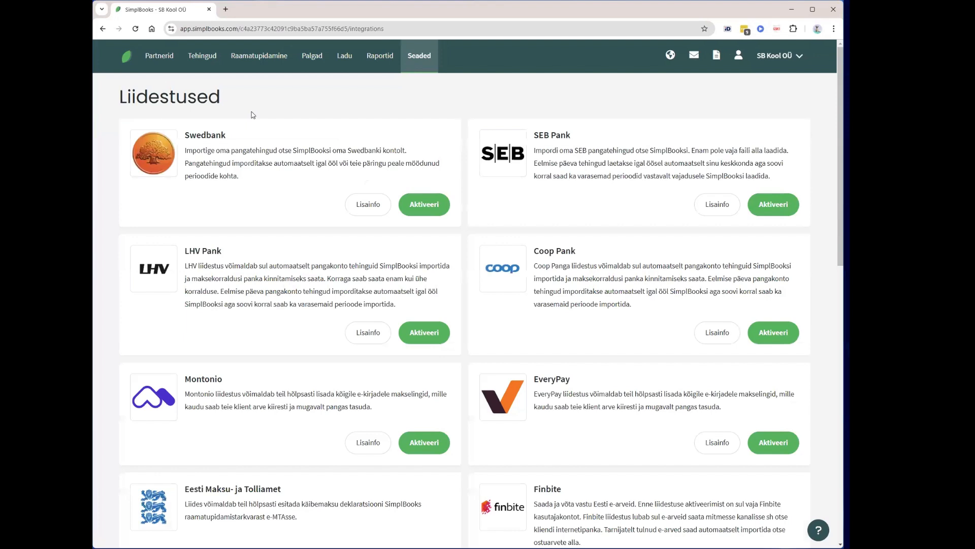
{"action": "left_click", "coordinate": [124, 59]}
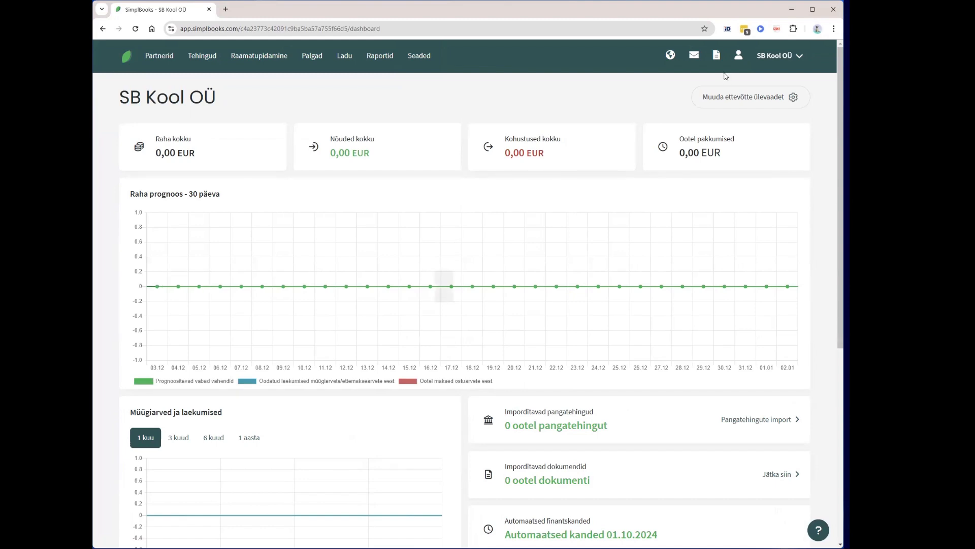
- Open the company switcher and close it again, staying on SB Kool OÜ
{"action": "left_click", "coordinate": [777, 57]}
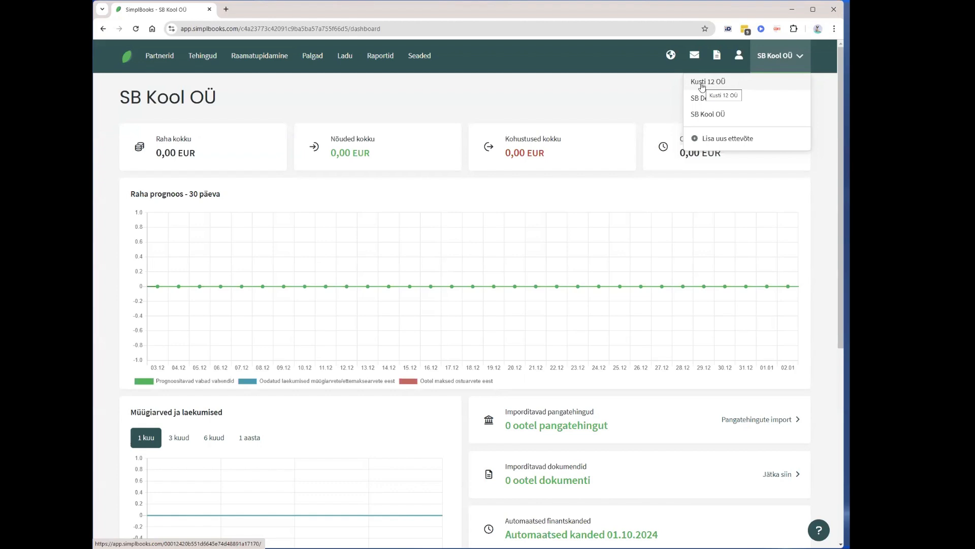
{"action": "left_click", "coordinate": [502, 100]}
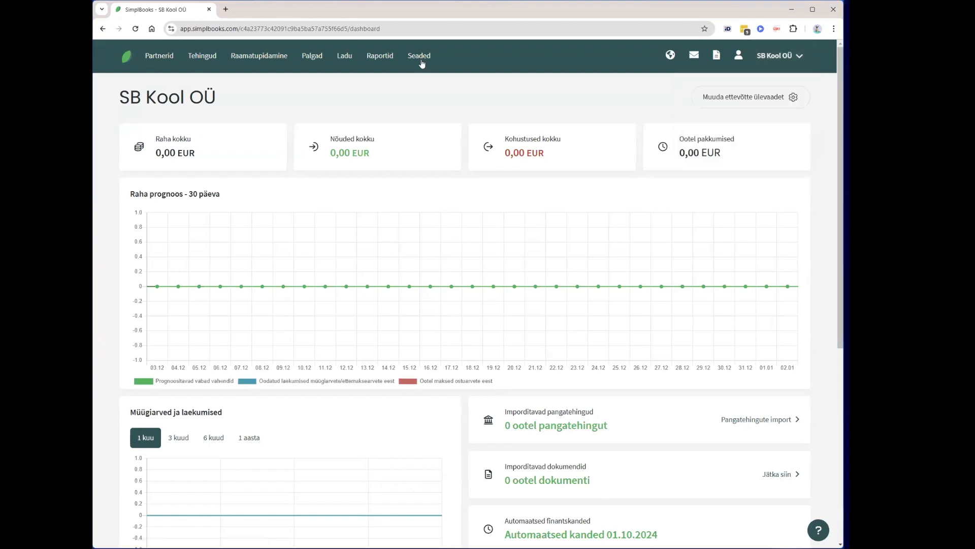
- Go to Seaded > Kasutajad and show the Kasutajagrupid list
{"action": "left_click", "coordinate": [420, 56]}
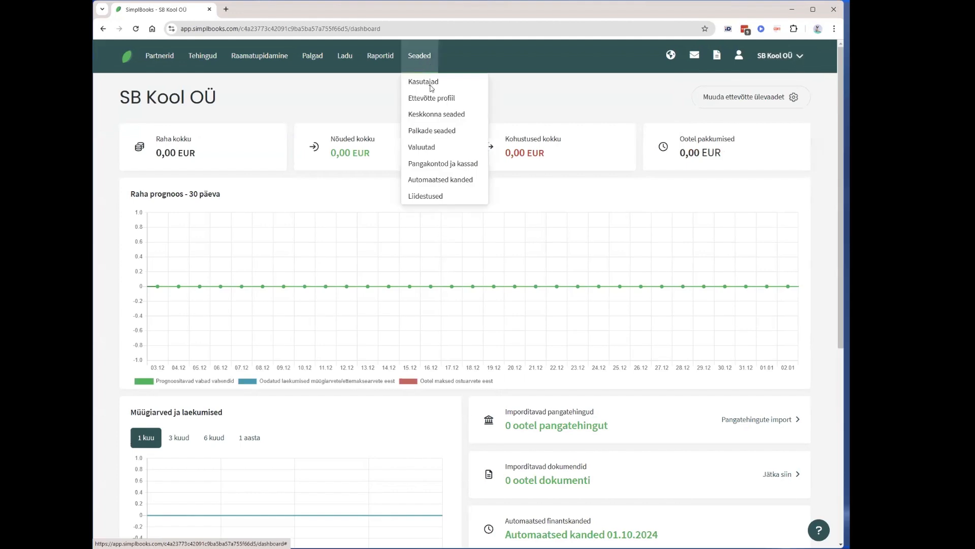
{"action": "left_click", "coordinate": [430, 85]}
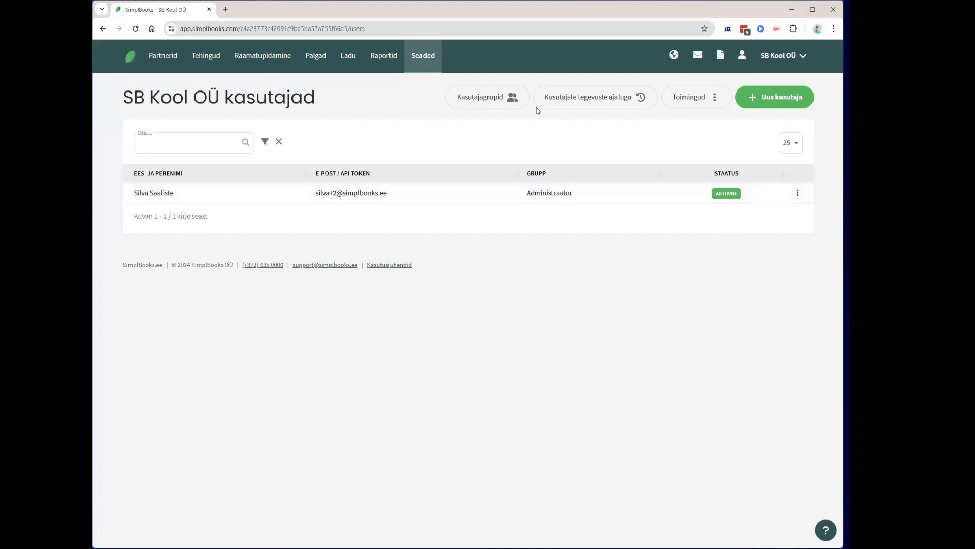
{"action": "left_click", "coordinate": [480, 101]}
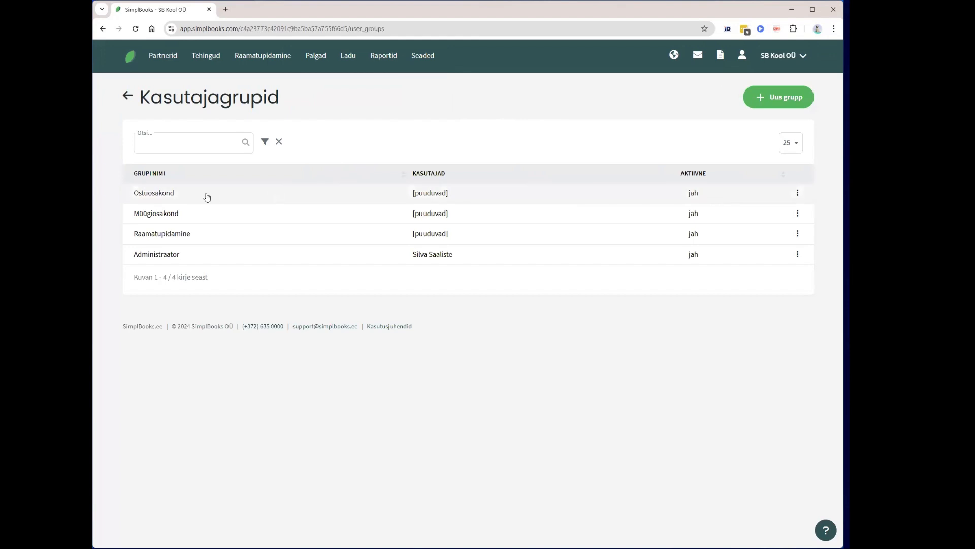
- Expand all of the Ostuosakond group's permission sections and scroll through them
{"action": "left_click", "coordinate": [177, 201]}
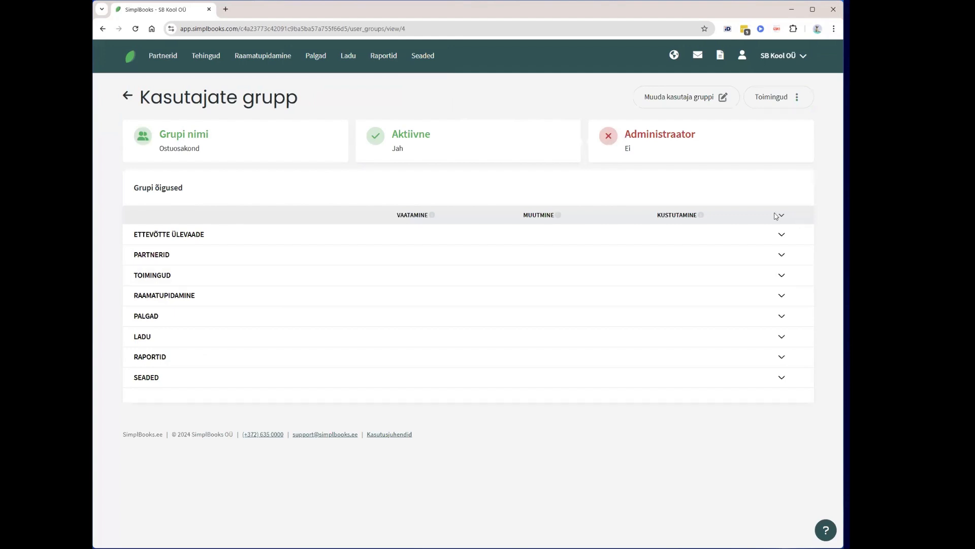
{"action": "left_click", "coordinate": [782, 217]}
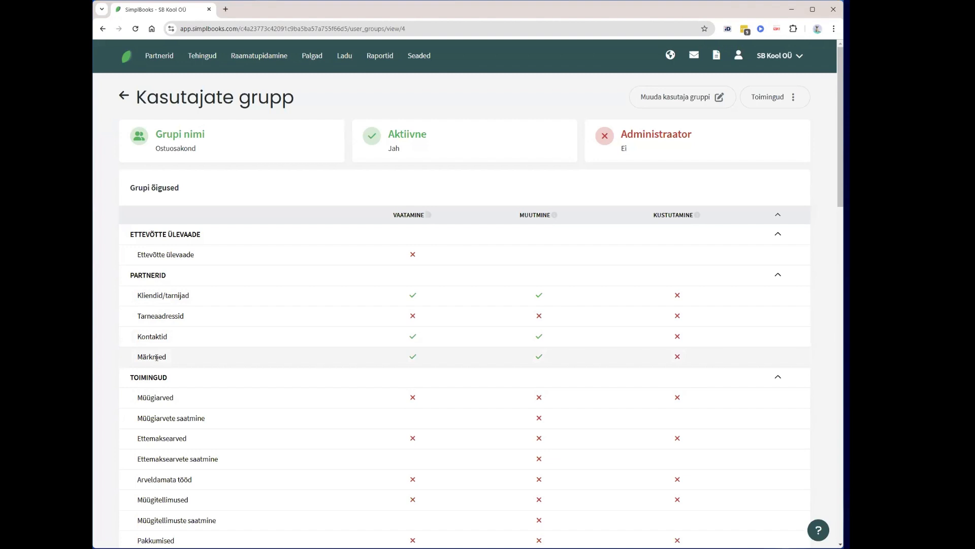
{"action": "scroll", "coordinate": [156, 357], "scroll_direction": "down", "scroll_amount": 4}
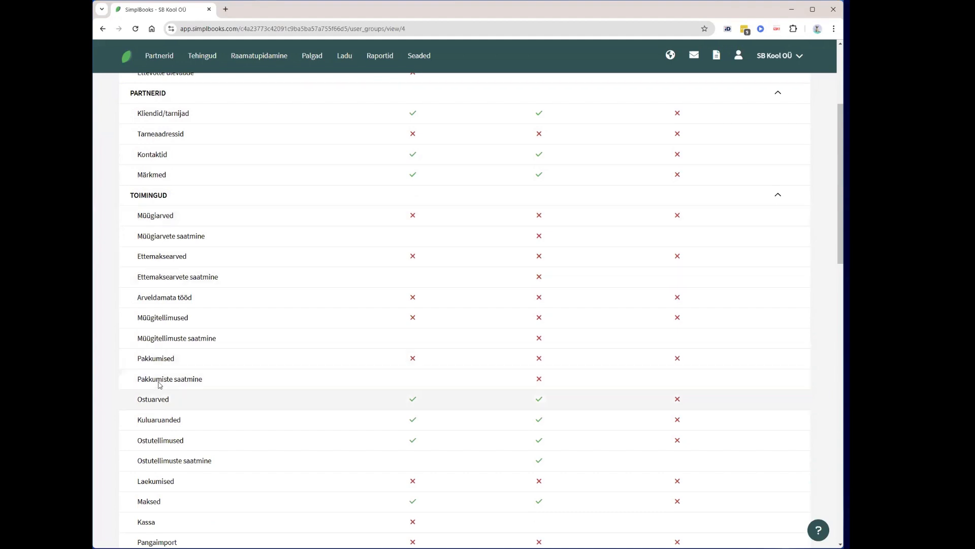
{"action": "scroll", "coordinate": [160, 384], "scroll_direction": "down", "scroll_amount": 1}
{"action": "scroll", "coordinate": [160, 373], "scroll_direction": "down", "scroll_amount": 1}
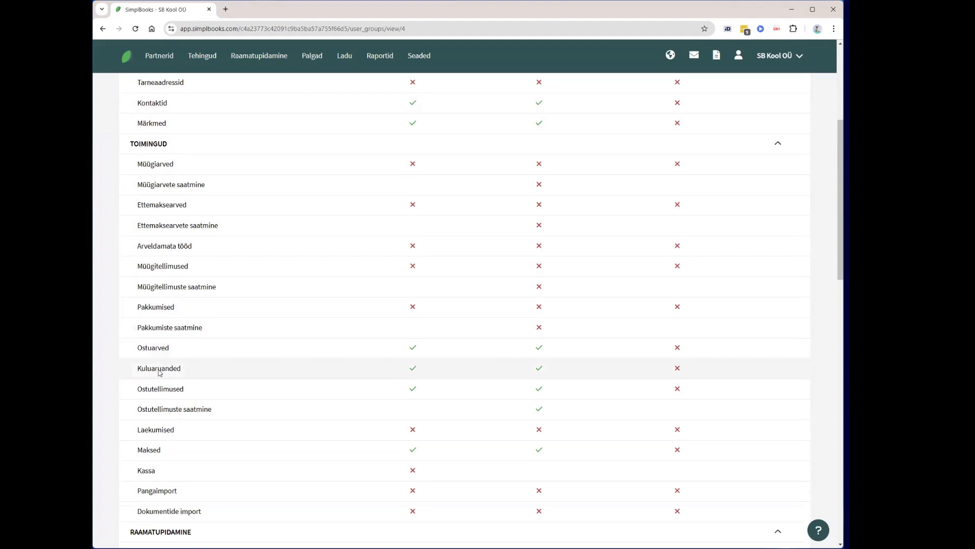
{"action": "scroll", "coordinate": [160, 374], "scroll_direction": "down", "scroll_amount": 10}
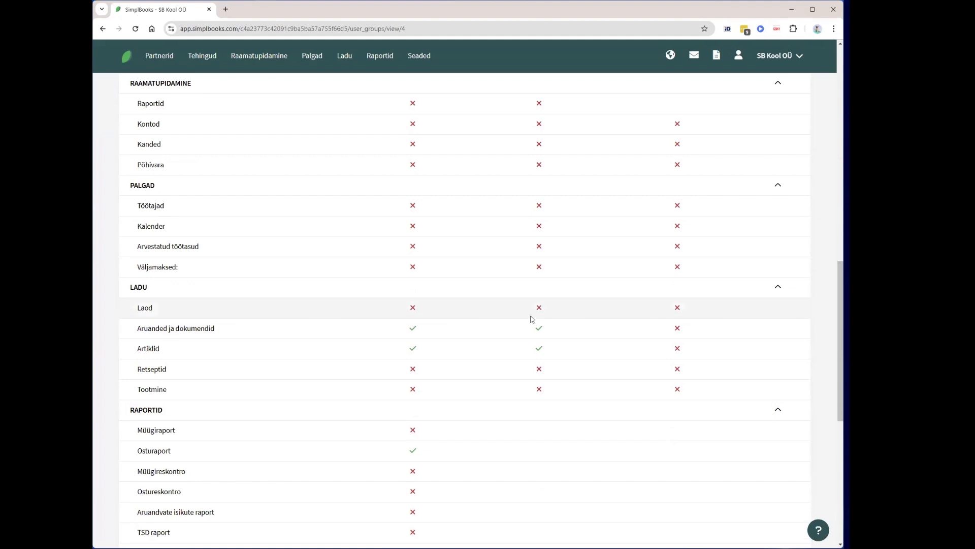
{"action": "scroll", "coordinate": [532, 319], "scroll_direction": "up", "scroll_amount": 20}
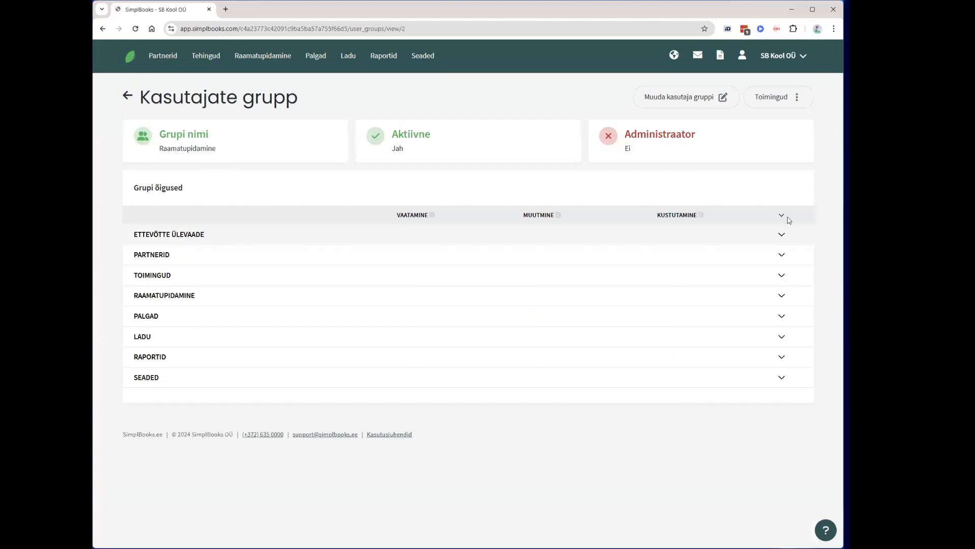
- Expand all Raamatupidamine permissions, then give a new group viewing of Märkmed and Ettemaksearved
{"action": "left_click", "coordinate": [781, 217]}
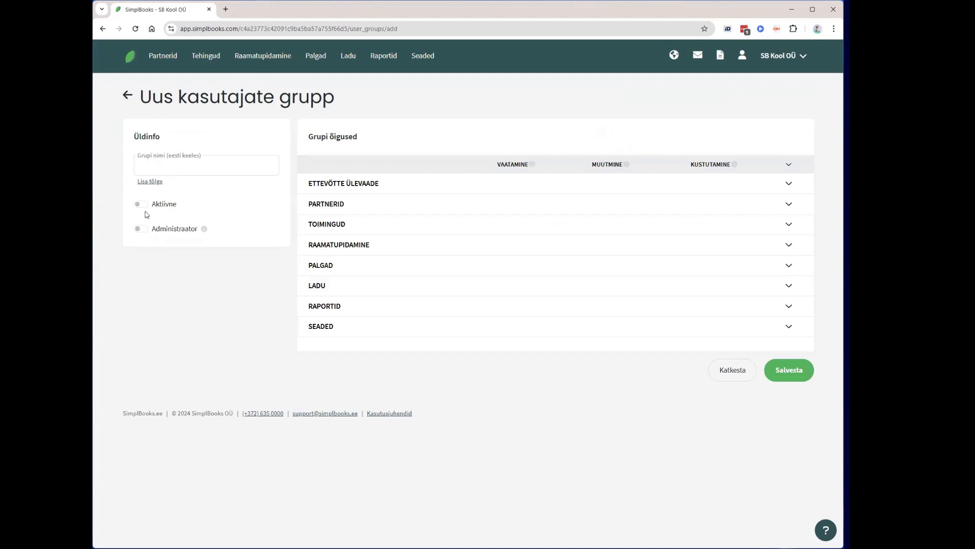
{"action": "left_click", "coordinate": [788, 164]}
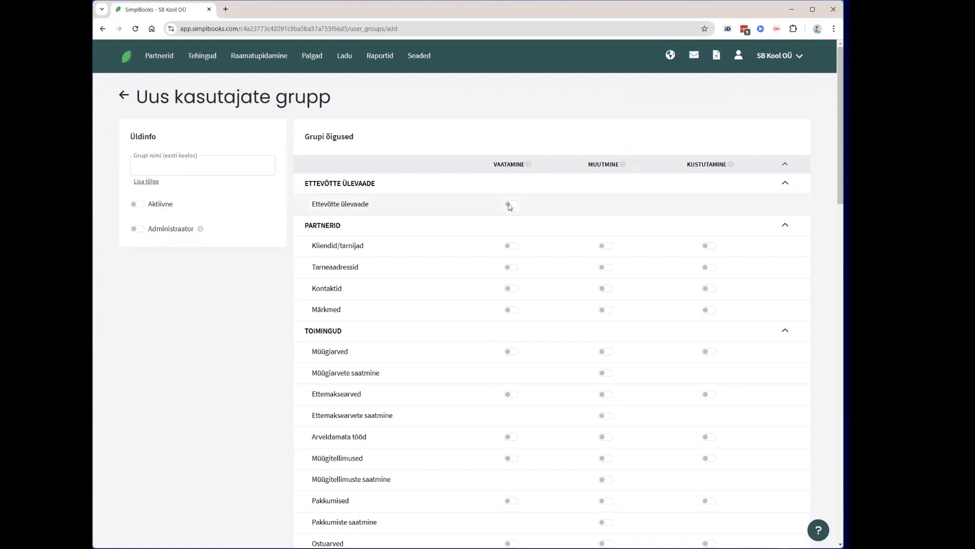
{"action": "left_click", "coordinate": [511, 246]}
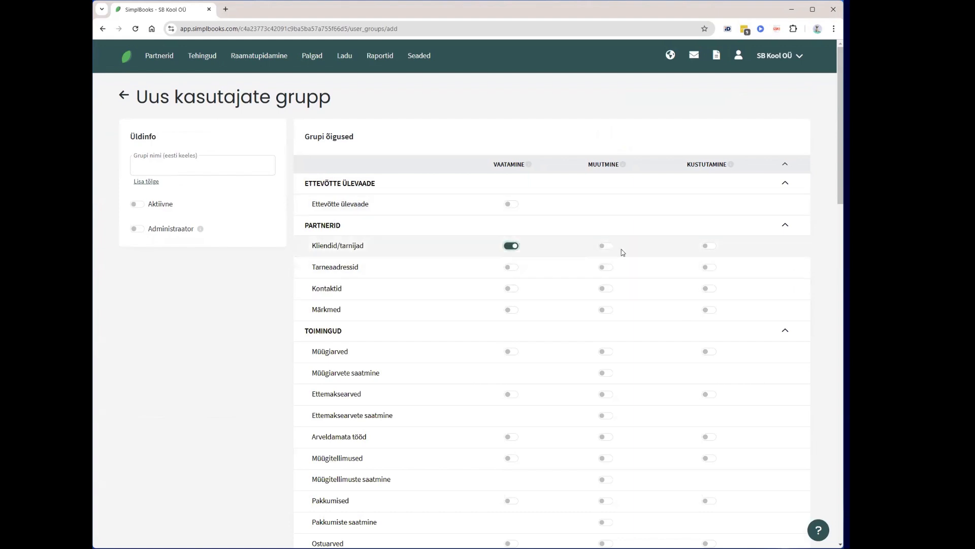
{"action": "left_click", "coordinate": [511, 246]}
{"action": "left_click", "coordinate": [511, 309]}
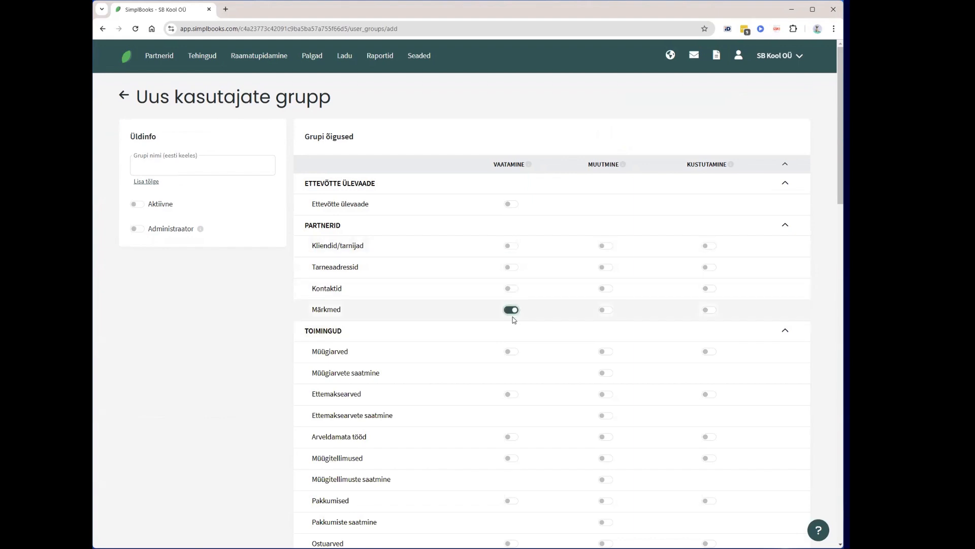
{"action": "left_click", "coordinate": [511, 395]}
- Cancel the unsaved new group and return to the company's users list
{"action": "scroll", "coordinate": [392, 390], "scroll_direction": "down", "scroll_amount": 20}
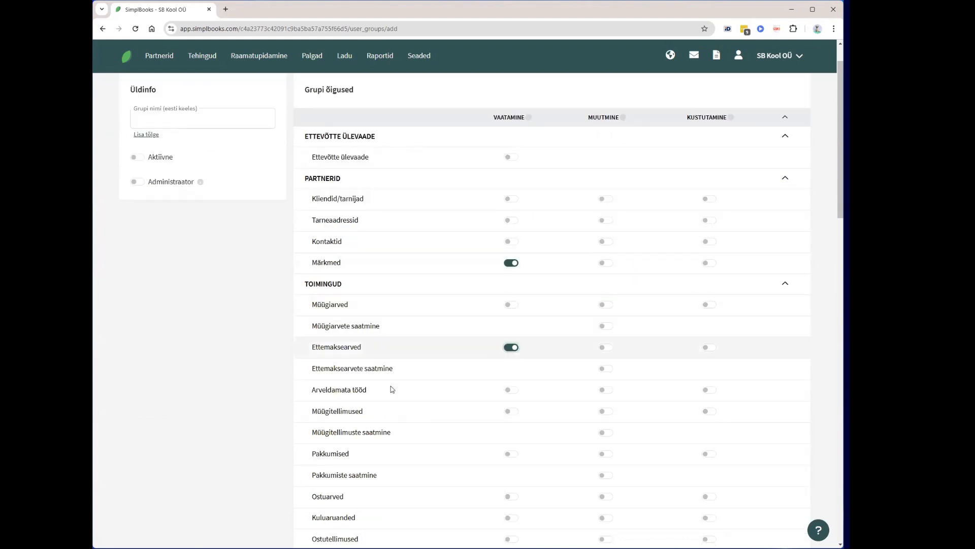
{"action": "left_click", "coordinate": [733, 496]}
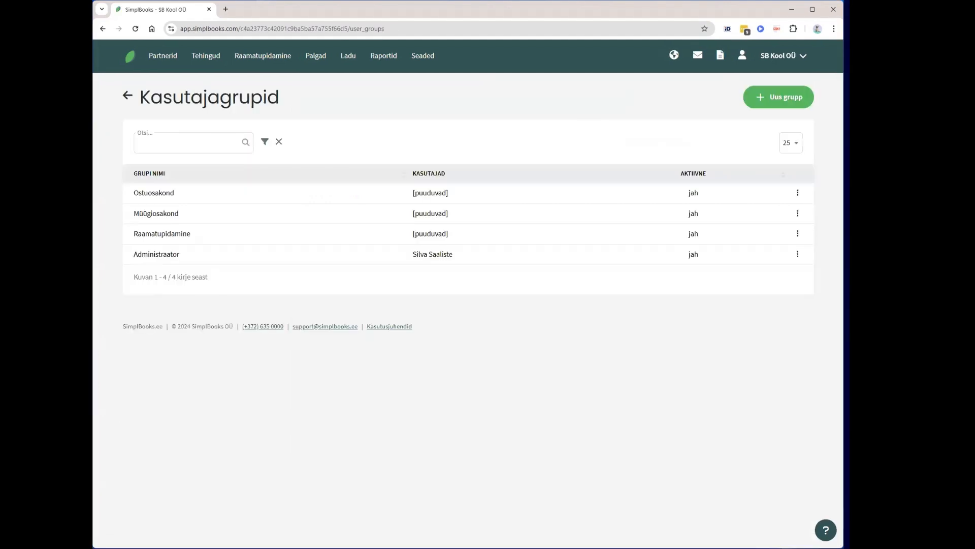
{"action": "left_click", "coordinate": [127, 95]}
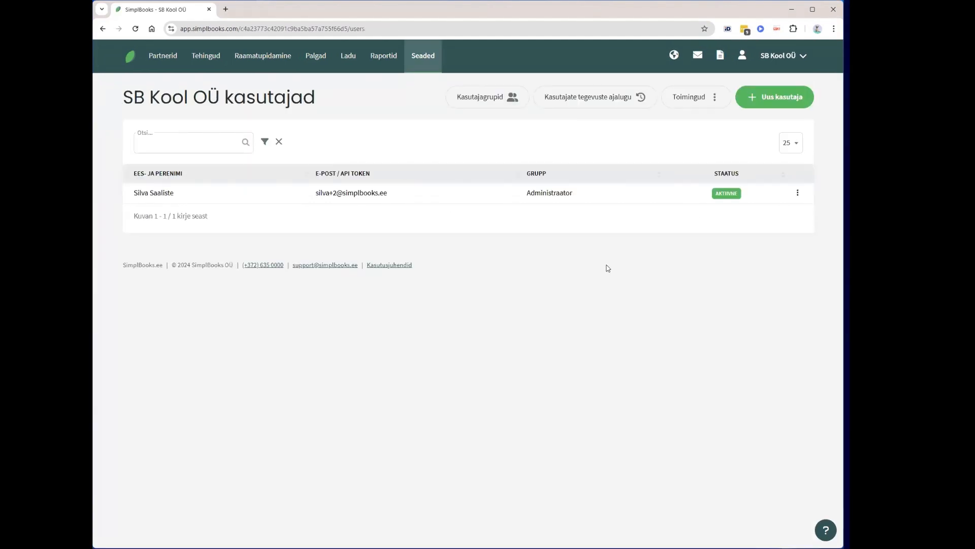
- Add Tegevus, Objekt, Objekti ID and Objekti nr/kood/nimetus columns to the activity history
{"action": "left_click", "coordinate": [586, 104]}
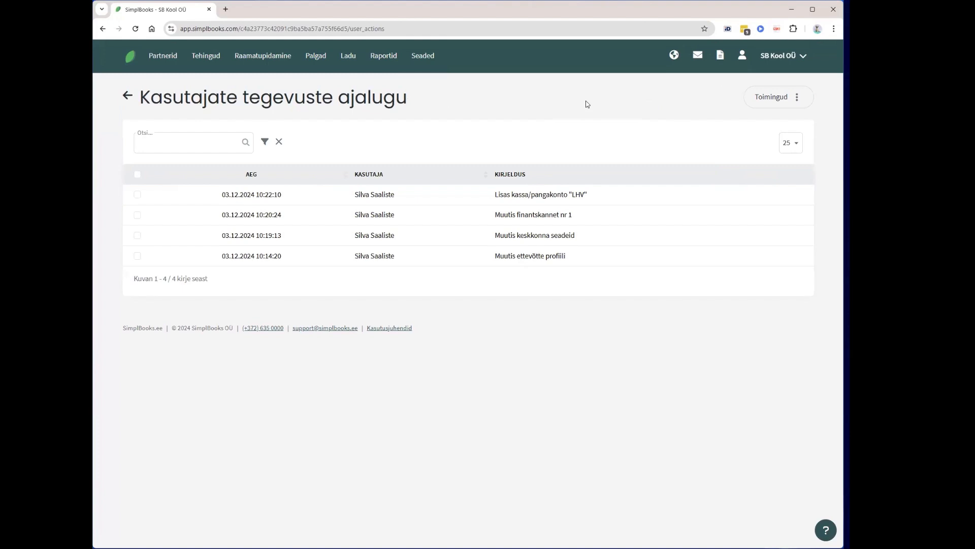
{"action": "left_click", "coordinate": [763, 99]}
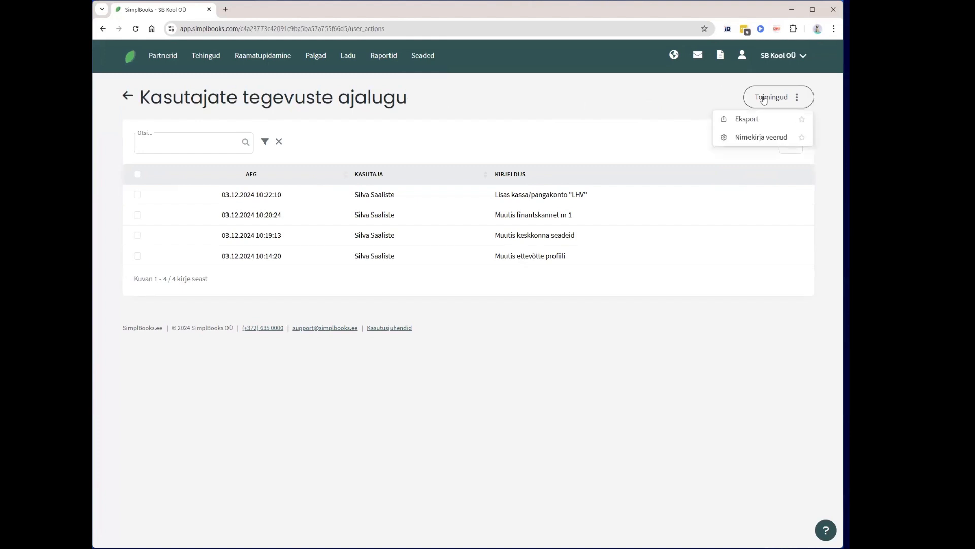
{"action": "left_click", "coordinate": [744, 143]}
{"action": "left_click", "coordinate": [796, 141]}
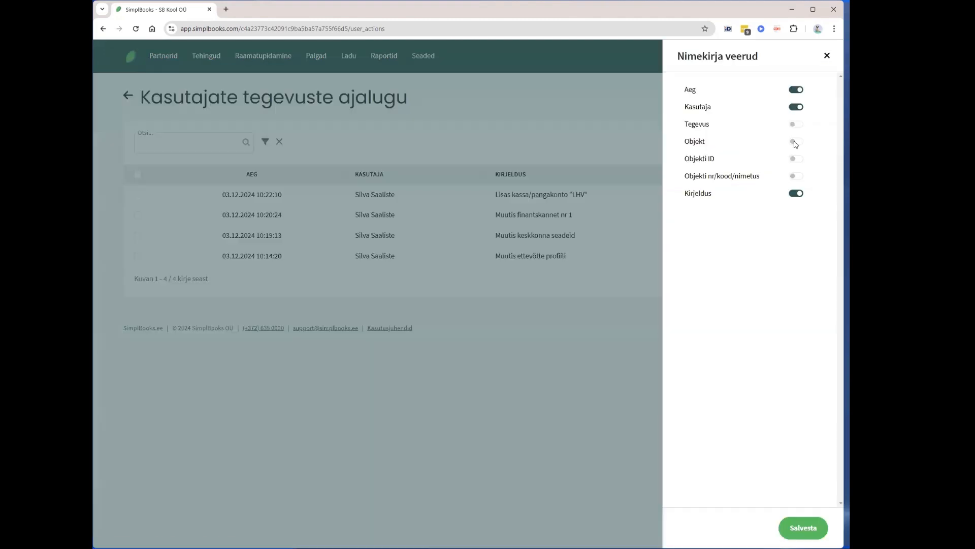
{"action": "left_click", "coordinate": [796, 124]}
{"action": "left_click", "coordinate": [796, 159]}
{"action": "left_click", "coordinate": [795, 176]}
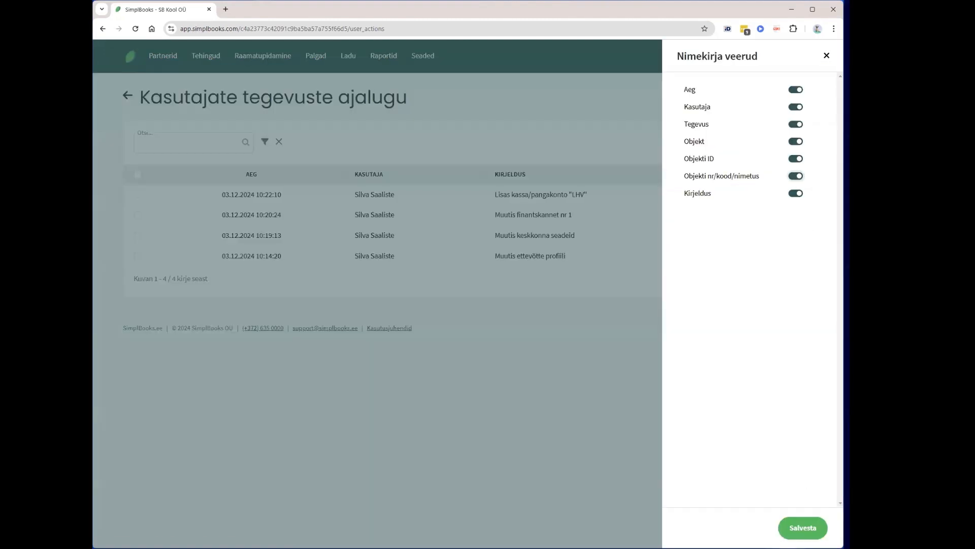
{"action": "left_click", "coordinate": [787, 524]}
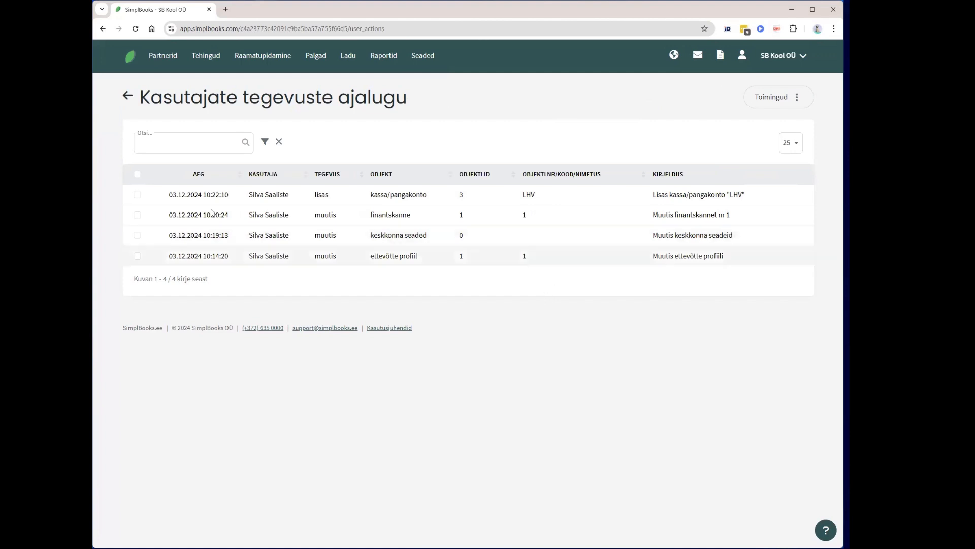
{"action": "left_click", "coordinate": [131, 57]}
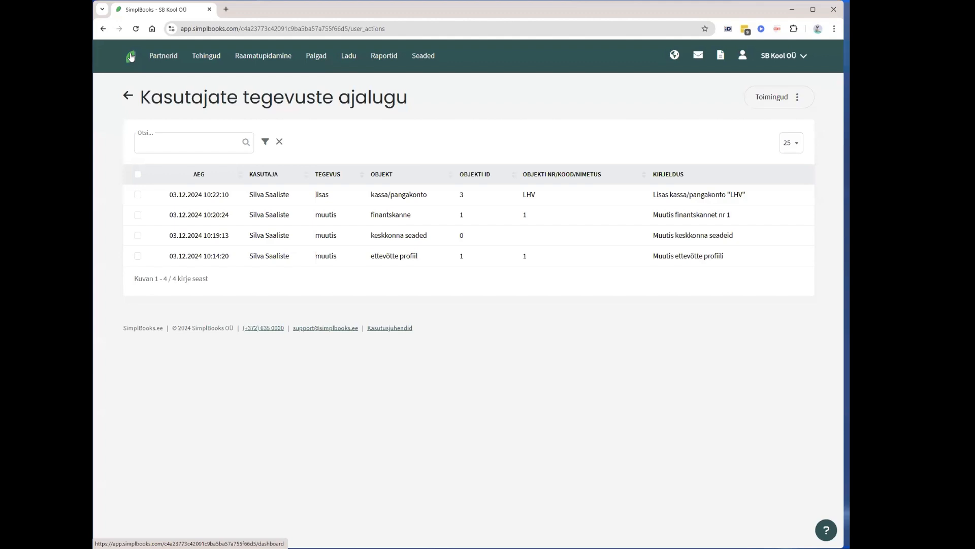
- Go to Raamatupidamine > Kanded and open the Algsaldo opening-balance entry
{"action": "left_click", "coordinate": [130, 57]}
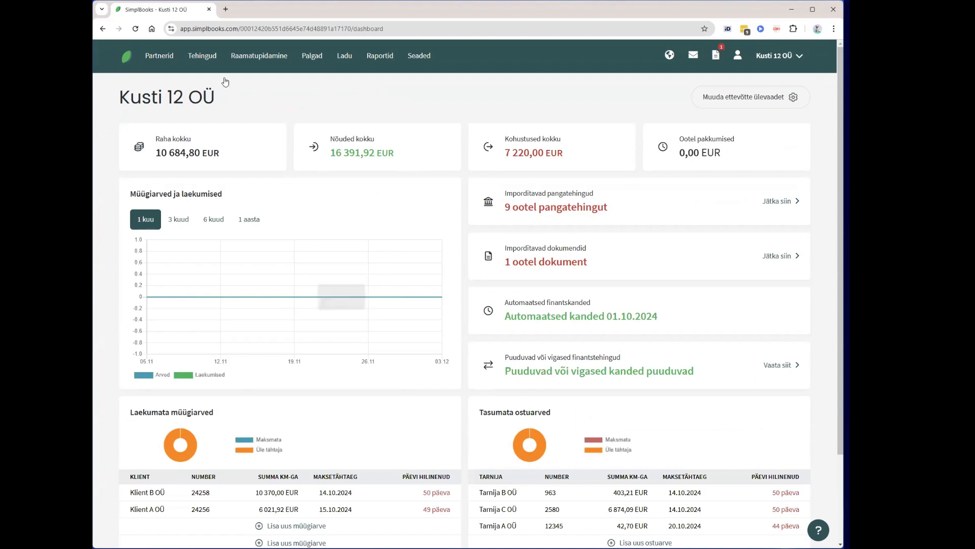
{"action": "left_click", "coordinate": [232, 56]}
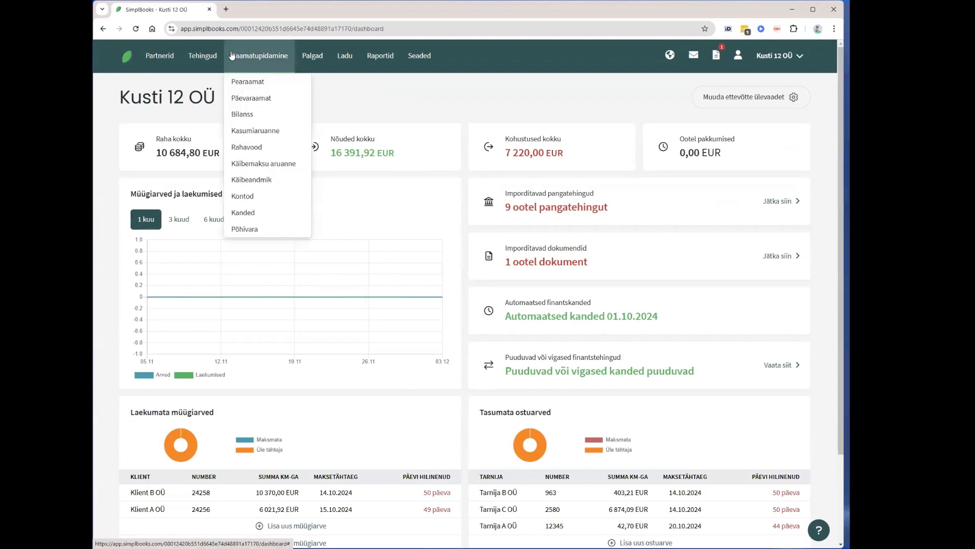
{"action": "left_click", "coordinate": [249, 214]}
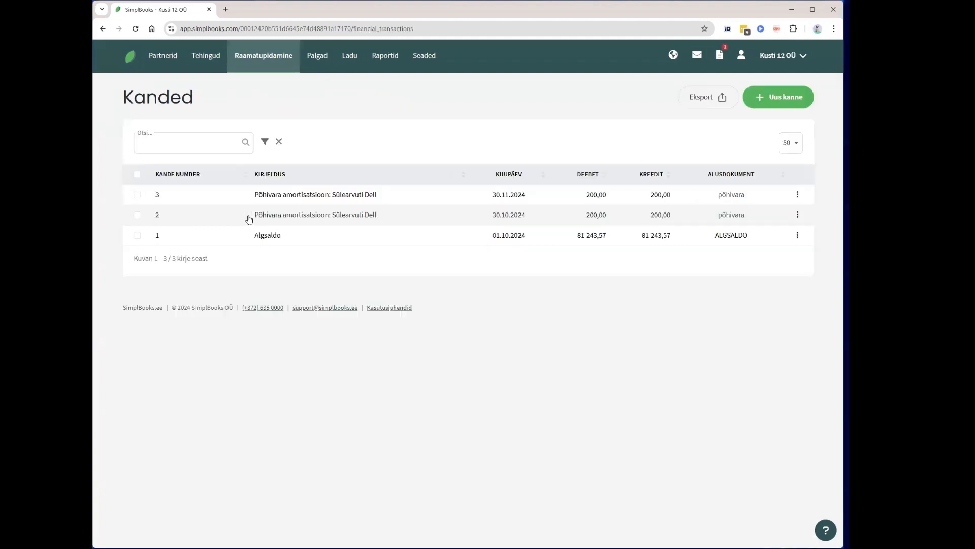
{"action": "left_click", "coordinate": [281, 237]}
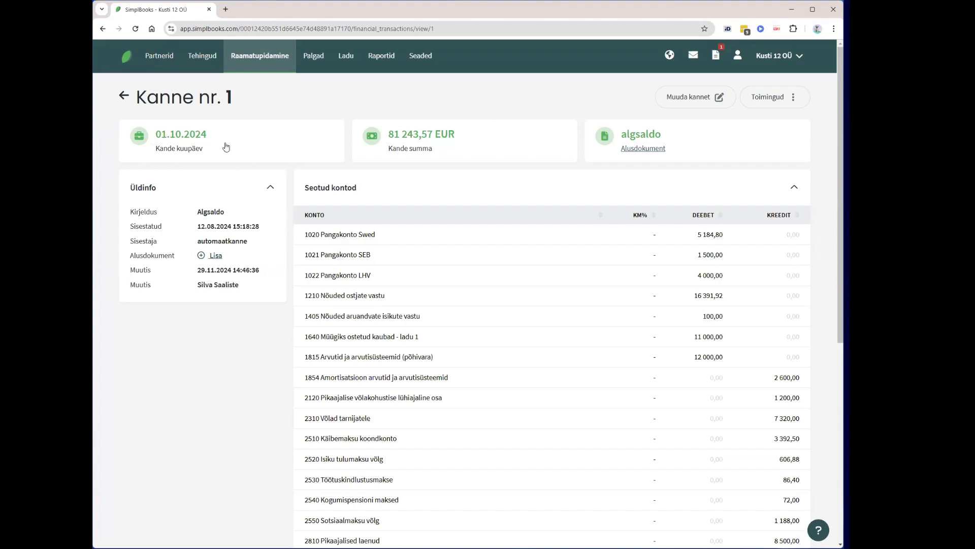
- Scroll through the entry's Seotud kontod down to the 81 243,57 totals
{"action": "scroll", "coordinate": [233, 149], "scroll_direction": "down", "scroll_amount": 1}
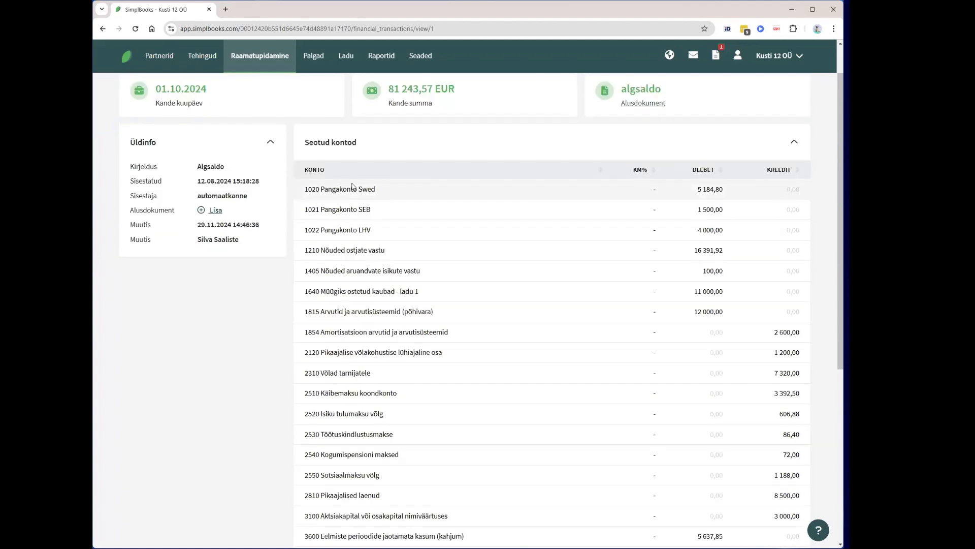
{"action": "scroll", "coordinate": [366, 167], "scroll_direction": "down", "scroll_amount": 1}
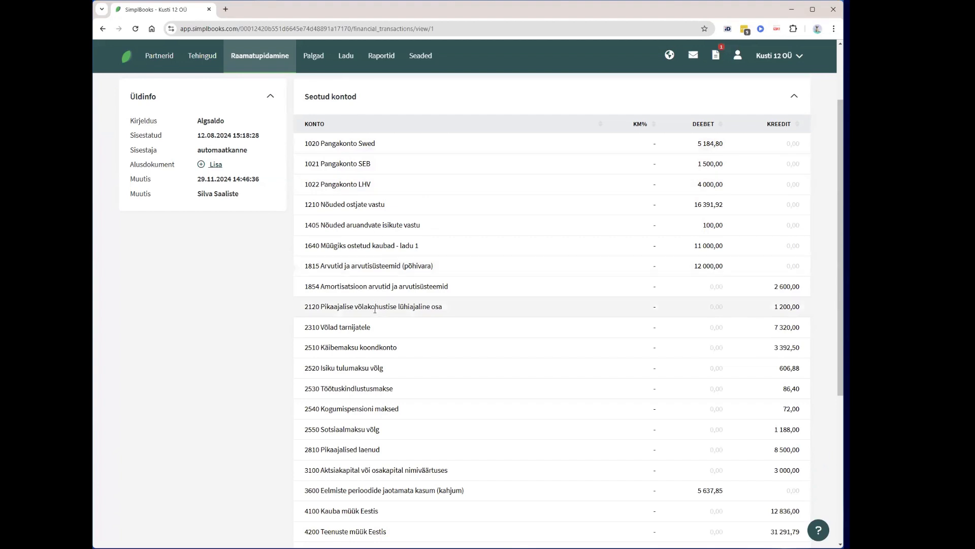
{"action": "scroll", "coordinate": [376, 329], "scroll_direction": "down", "scroll_amount": 2}
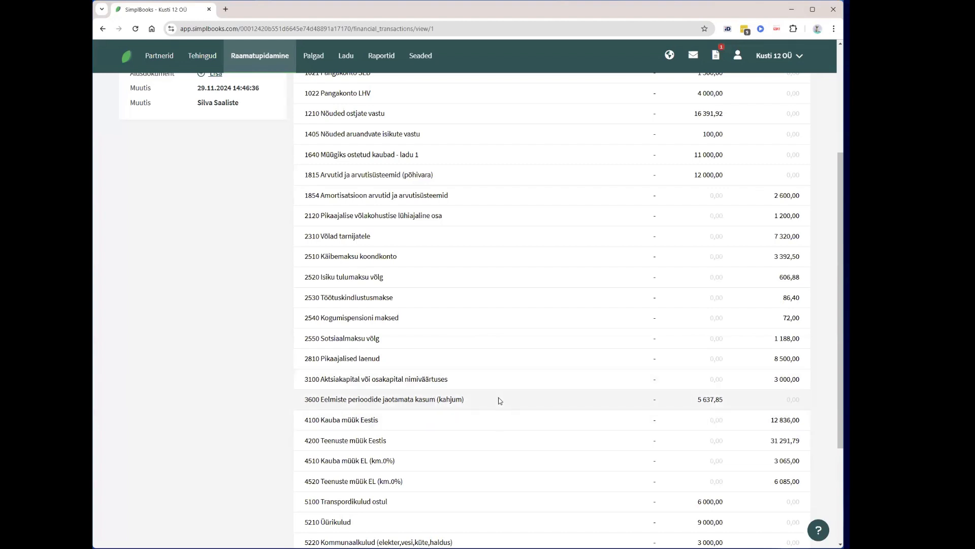
{"action": "scroll", "coordinate": [499, 399], "scroll_direction": "down", "scroll_amount": 2}
{"action": "scroll", "coordinate": [500, 401], "scroll_direction": "down", "scroll_amount": 2}
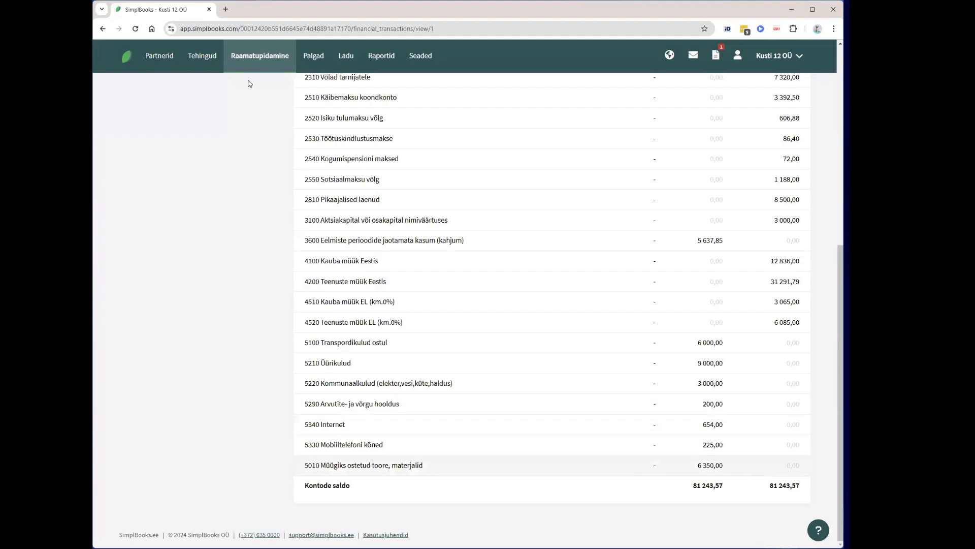
{"action": "mouse_move", "coordinate": [247, 62]}
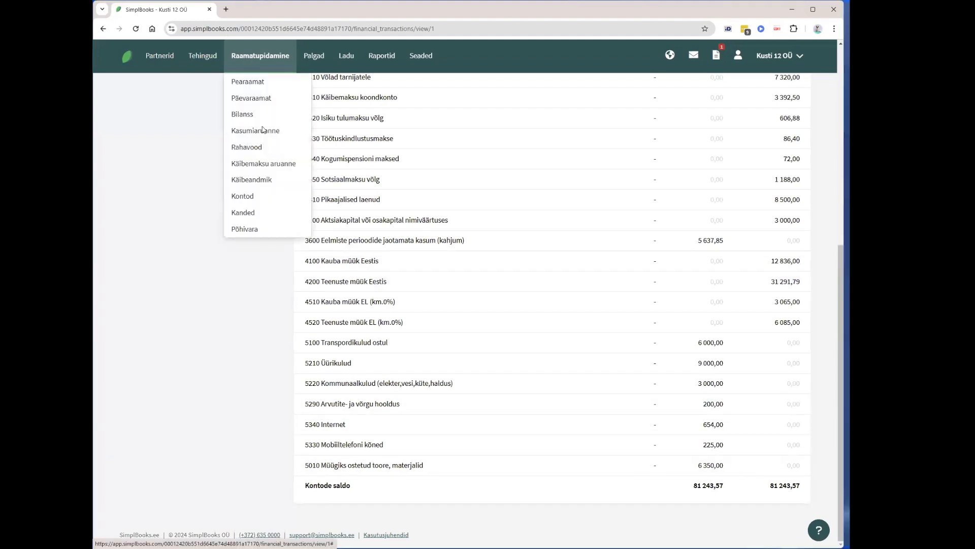
{"action": "right_click", "coordinate": [244, 115]}
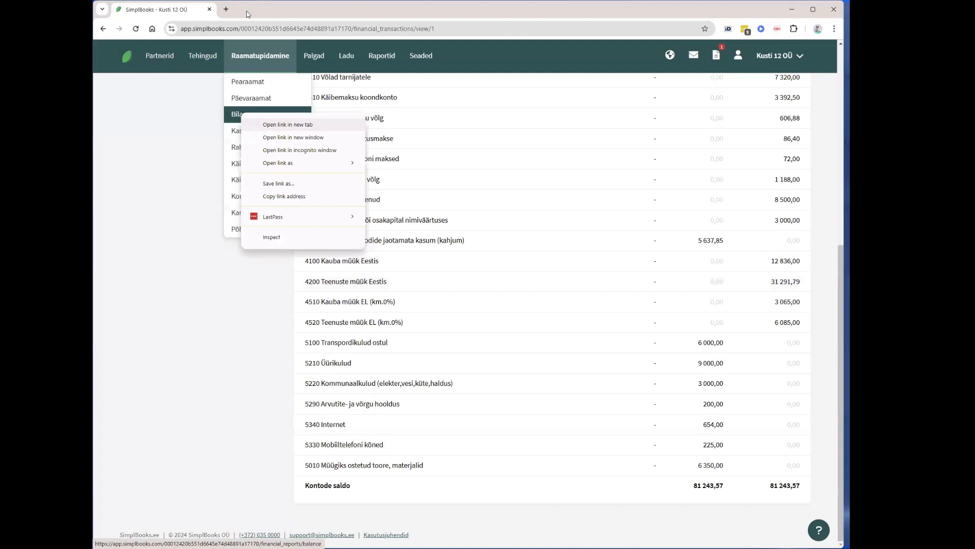
{"action": "left_click", "coordinate": [287, 124]}
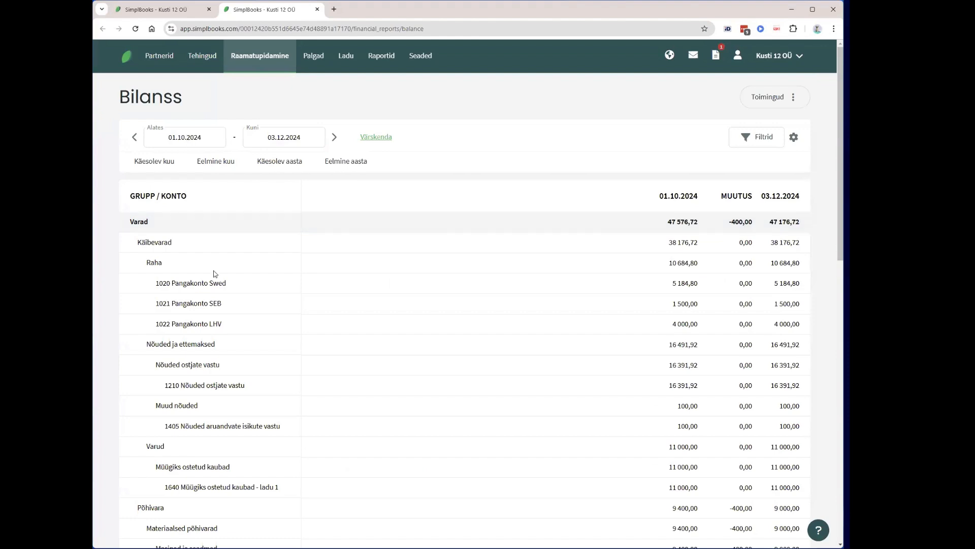
{"action": "scroll", "coordinate": [676, 184], "scroll_direction": "down", "scroll_amount": 1}
{"action": "scroll", "coordinate": [676, 184], "scroll_direction": "down", "scroll_amount": 1}
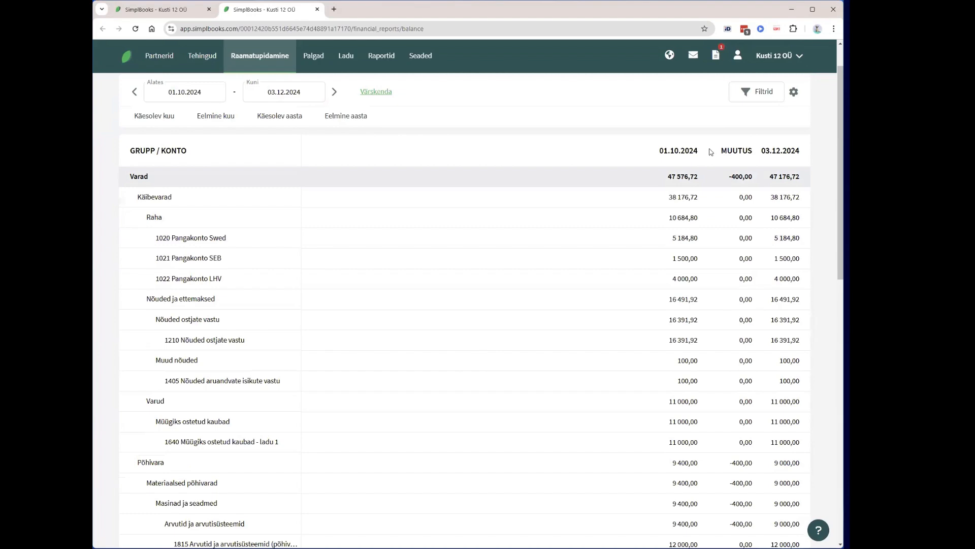
{"action": "scroll", "coordinate": [693, 193], "scroll_direction": "down", "scroll_amount": 4}
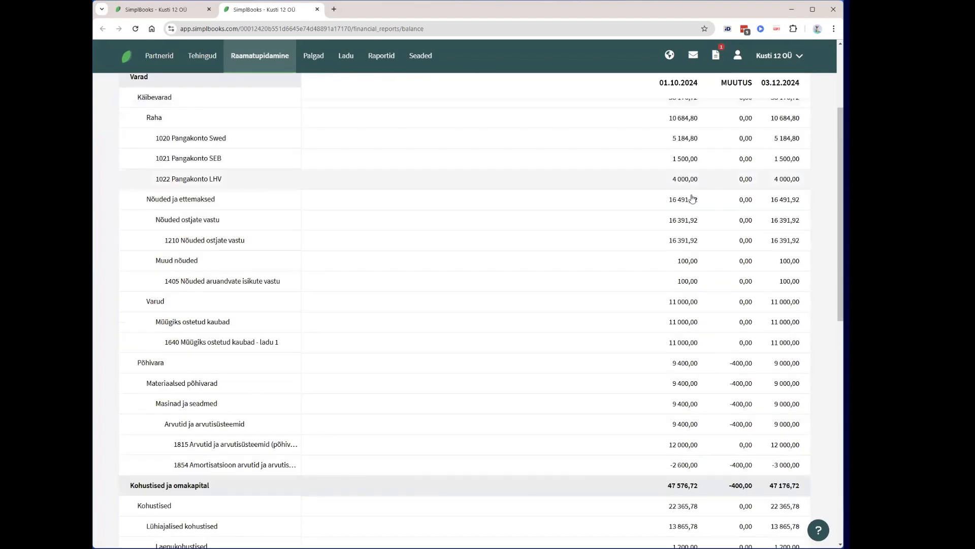
{"action": "scroll", "coordinate": [693, 198], "scroll_direction": "down", "scroll_amount": 4}
{"action": "scroll", "coordinate": [686, 206], "scroll_direction": "down", "scroll_amount": 8}
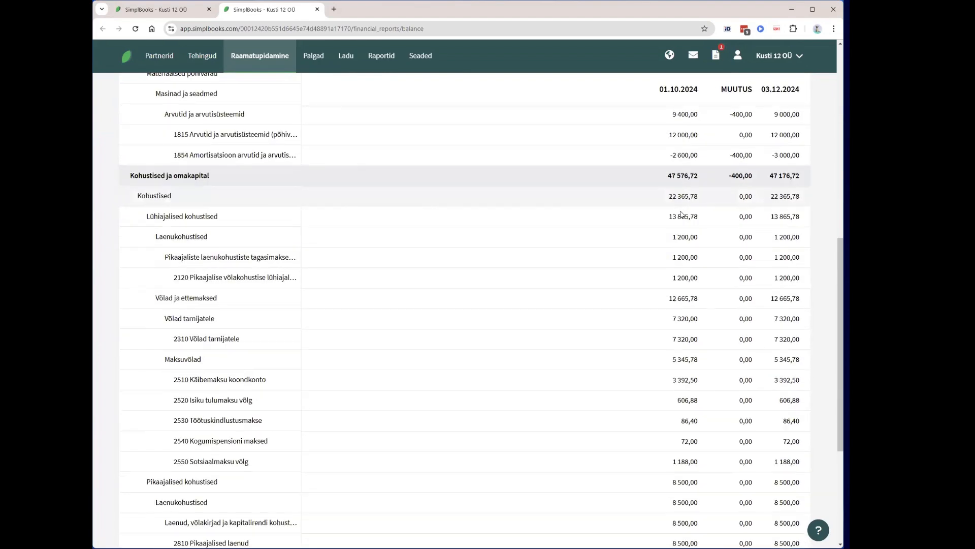
{"action": "scroll", "coordinate": [681, 214], "scroll_direction": "down", "scroll_amount": 5}
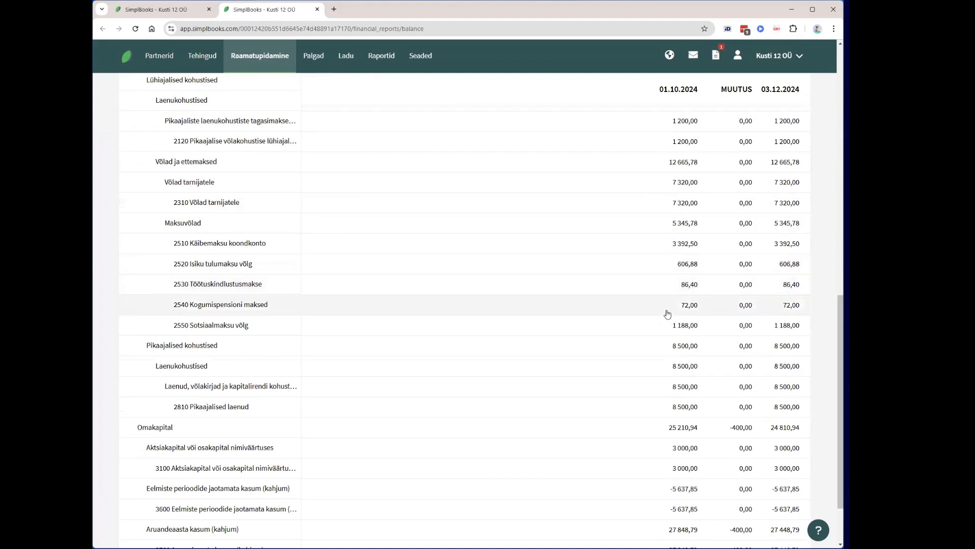
{"action": "scroll", "coordinate": [668, 315], "scroll_direction": "down", "scroll_amount": 2}
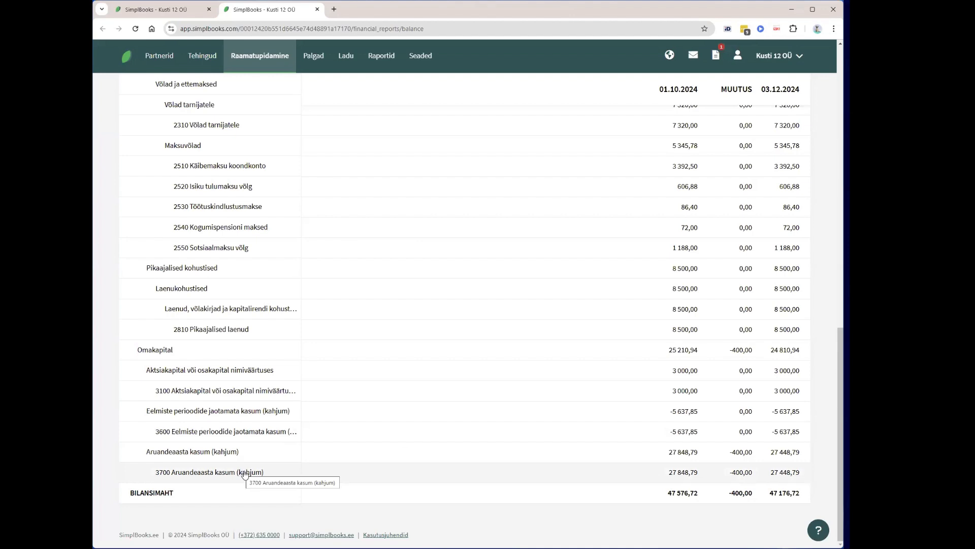
{"action": "scroll", "coordinate": [266, 463], "scroll_direction": "up", "scroll_amount": 6}
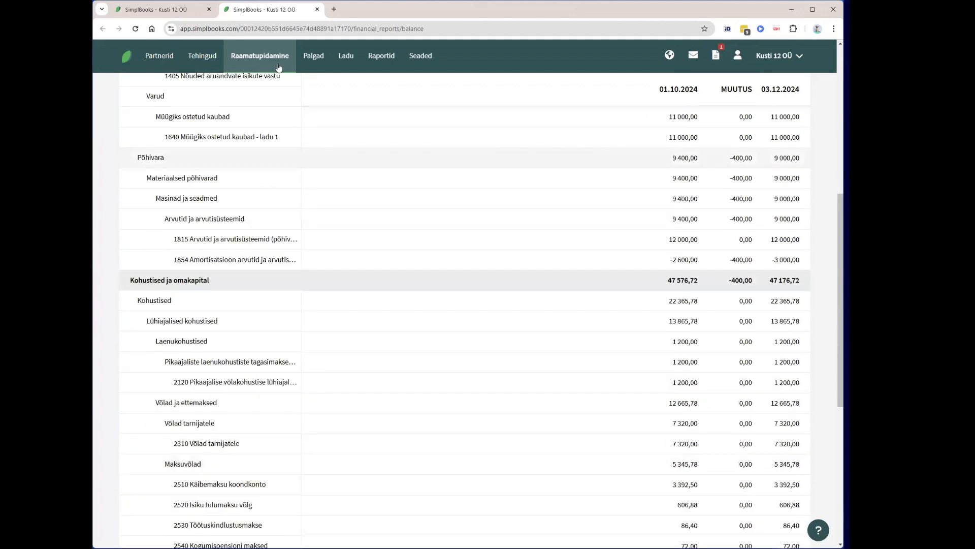
{"action": "scroll", "coordinate": [675, 478], "scroll_direction": "down", "scroll_amount": 6}
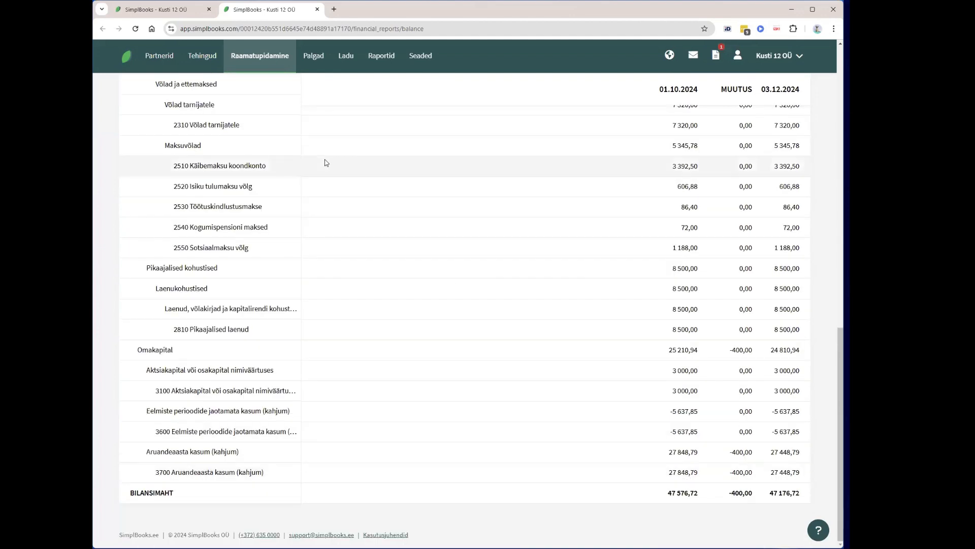
- Show Kasumiaruanne in a new tab and review its -400,00 depreciation loss
{"action": "right_click", "coordinate": [268, 136]}
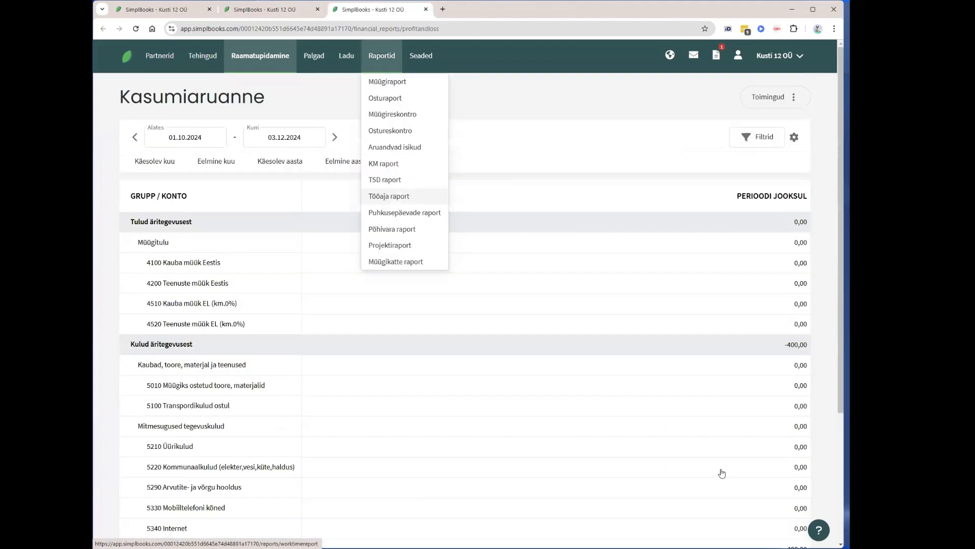
{"action": "left_click", "coordinate": [723, 471]}
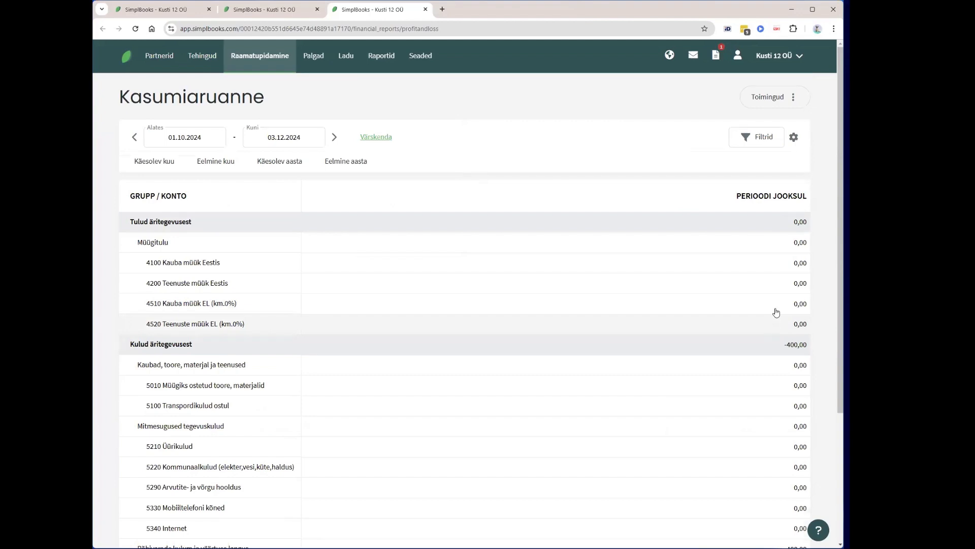
{"action": "scroll", "coordinate": [777, 396], "scroll_direction": "down", "scroll_amount": 3}
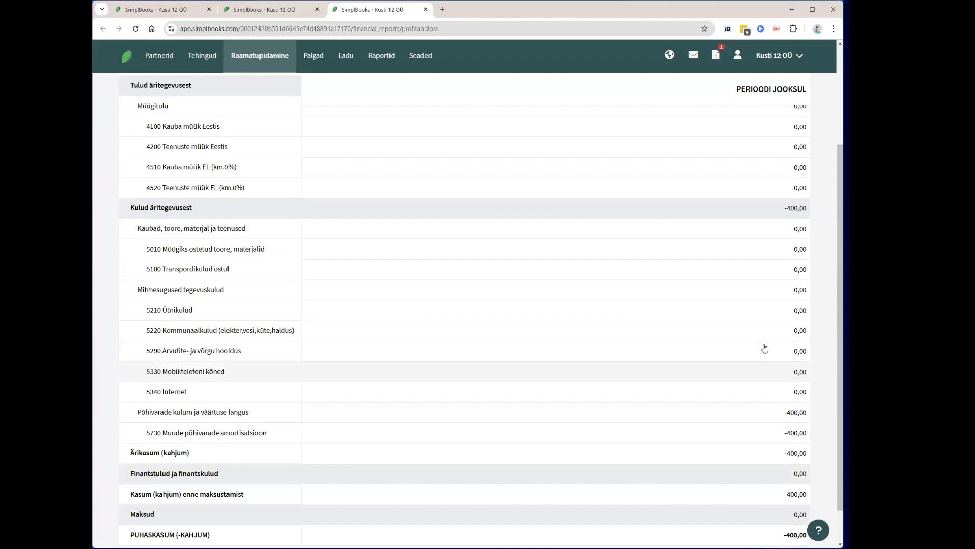
{"action": "scroll", "coordinate": [762, 337], "scroll_direction": "up", "scroll_amount": 3}
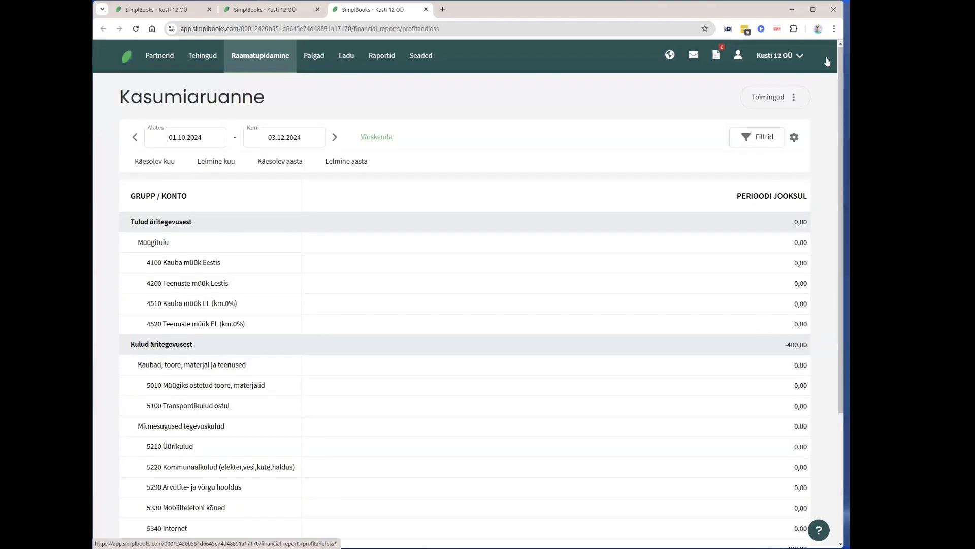
- Turn on Näita perioodi algust and Näita perioodi lõppu in the income statement's Valikud
{"action": "left_click", "coordinate": [795, 140]}
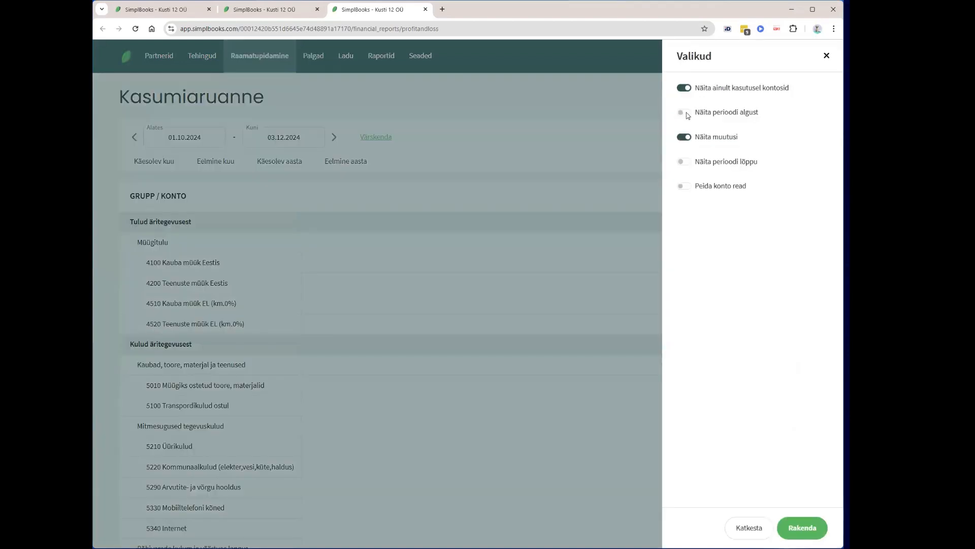
{"action": "left_click", "coordinate": [686, 112]}
{"action": "left_click", "coordinate": [684, 162]}
{"action": "left_click", "coordinate": [802, 528]}
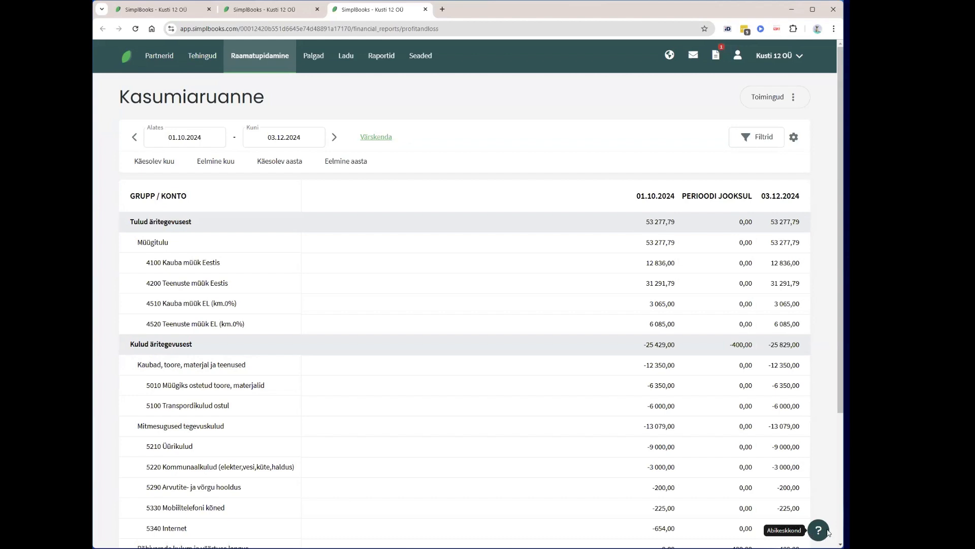
{"action": "scroll", "coordinate": [676, 367], "scroll_direction": "down", "scroll_amount": 3}
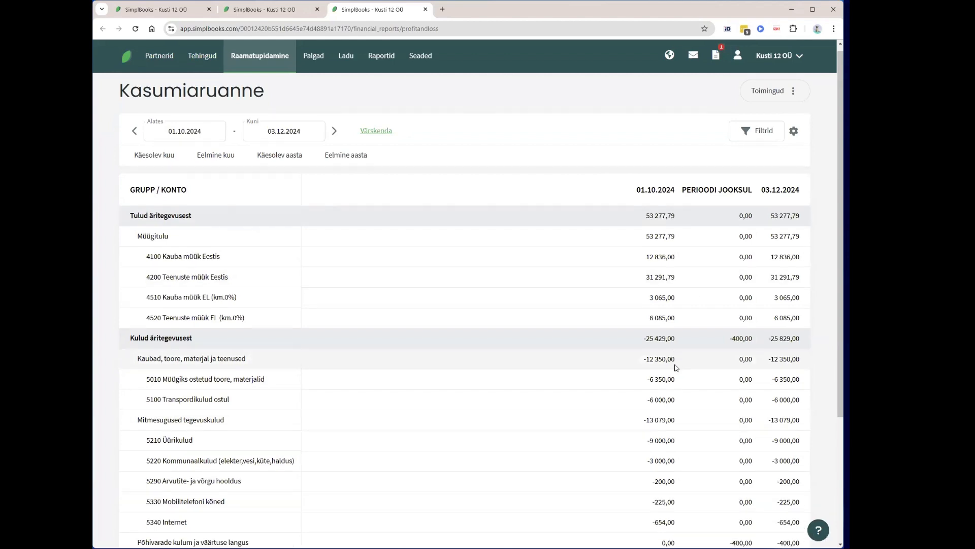
{"action": "scroll", "coordinate": [635, 432], "scroll_direction": "down", "scroll_amount": 1}
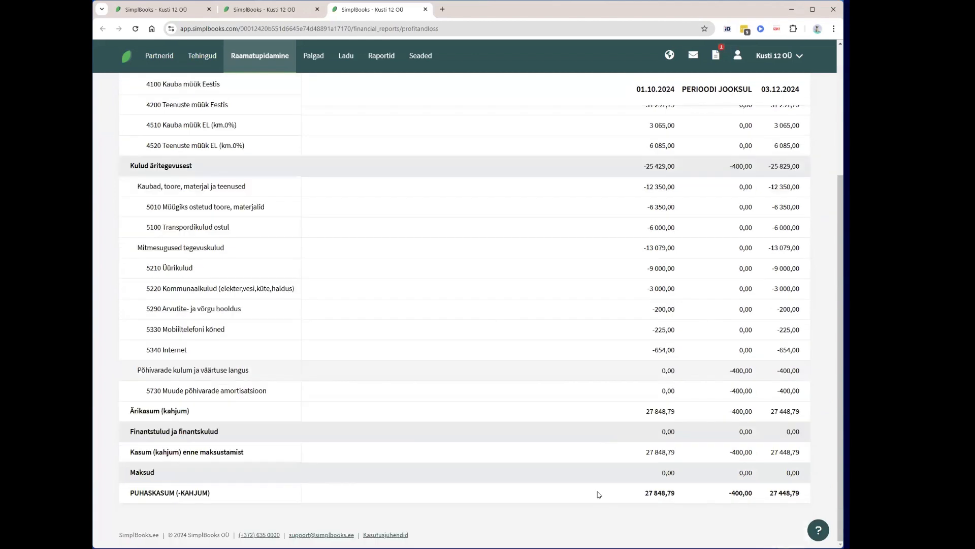
{"action": "left_click_drag", "start_coordinate": [644, 494], "coordinate": [683, 498]}
{"action": "double_click", "coordinate": [660, 495]}
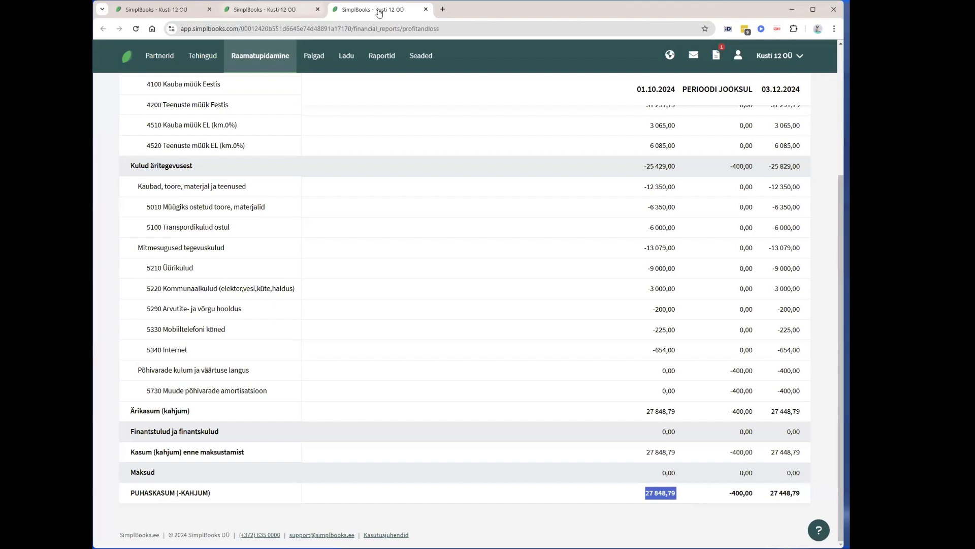
{"action": "scroll", "coordinate": [489, 348], "scroll_direction": "up", "scroll_amount": 3}
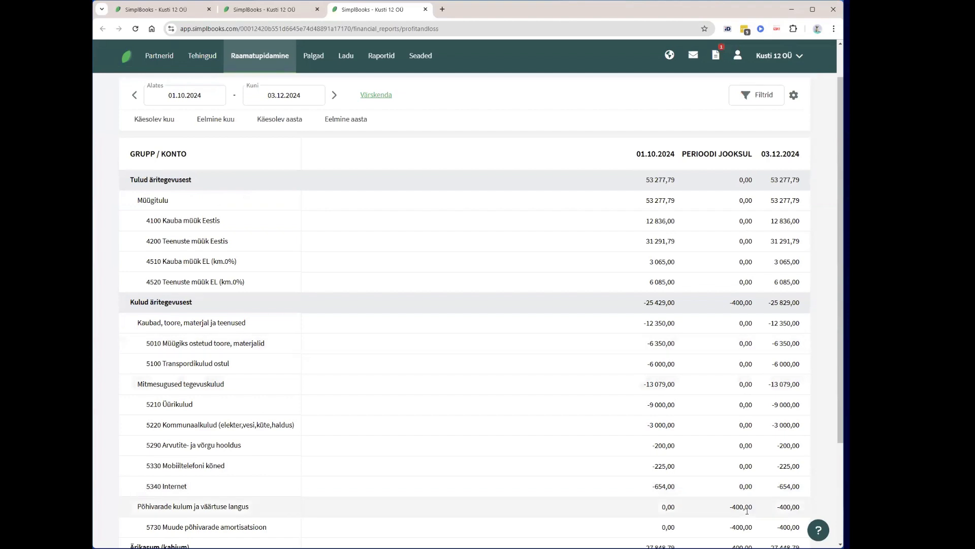
{"action": "scroll", "coordinate": [746, 510], "scroll_direction": "down", "scroll_amount": 1}
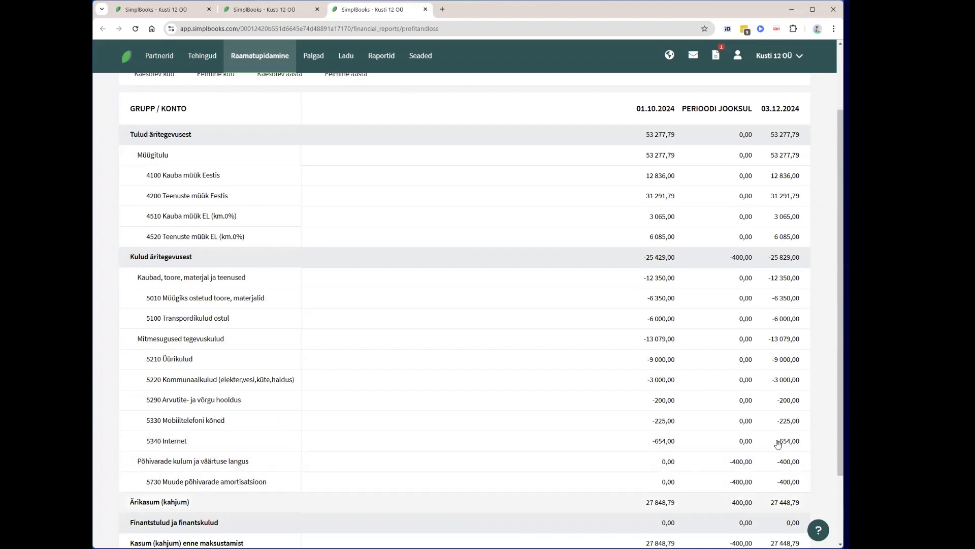
{"action": "scroll", "coordinate": [795, 140], "scroll_direction": "up", "scroll_amount": 1}
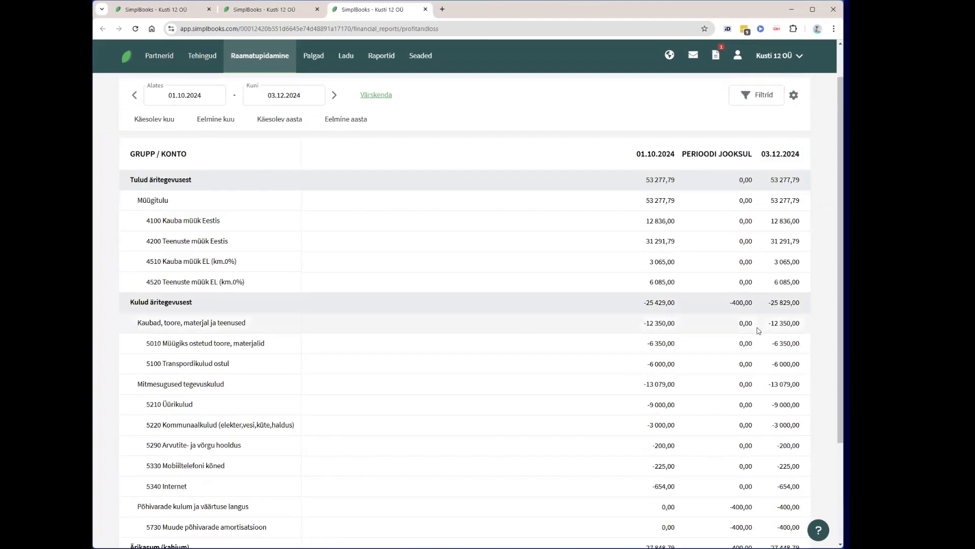
{"action": "scroll", "coordinate": [758, 331], "scroll_direction": "down", "scroll_amount": 2}
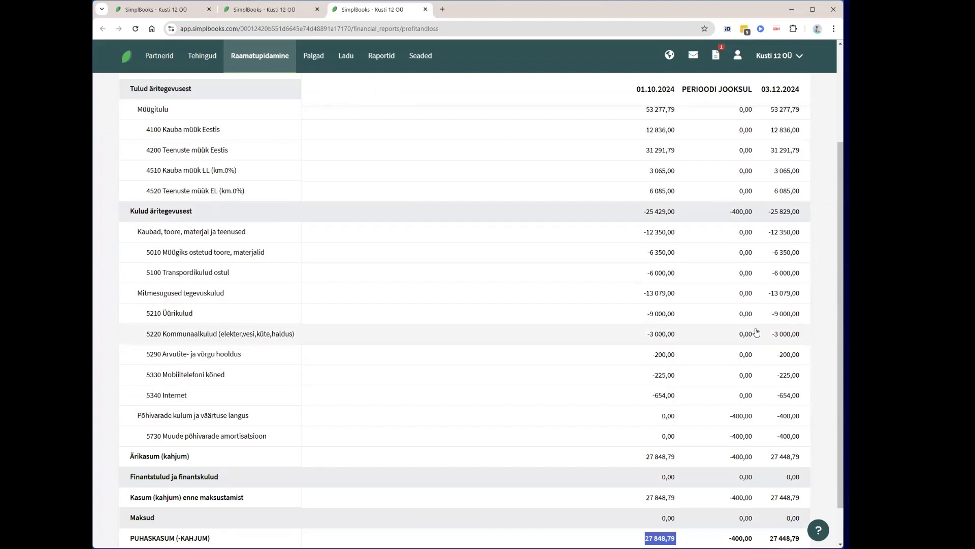
{"action": "scroll", "coordinate": [566, 331], "scroll_direction": "up", "scroll_amount": 3}
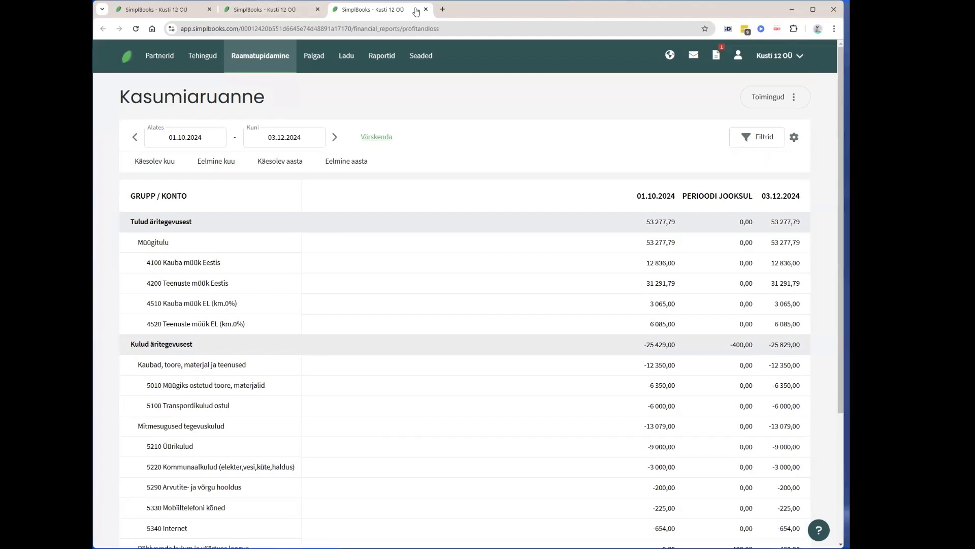
- Close the income statement tab and the duplicate balance sheet tab
{"action": "key", "text": "ctrl+w"}
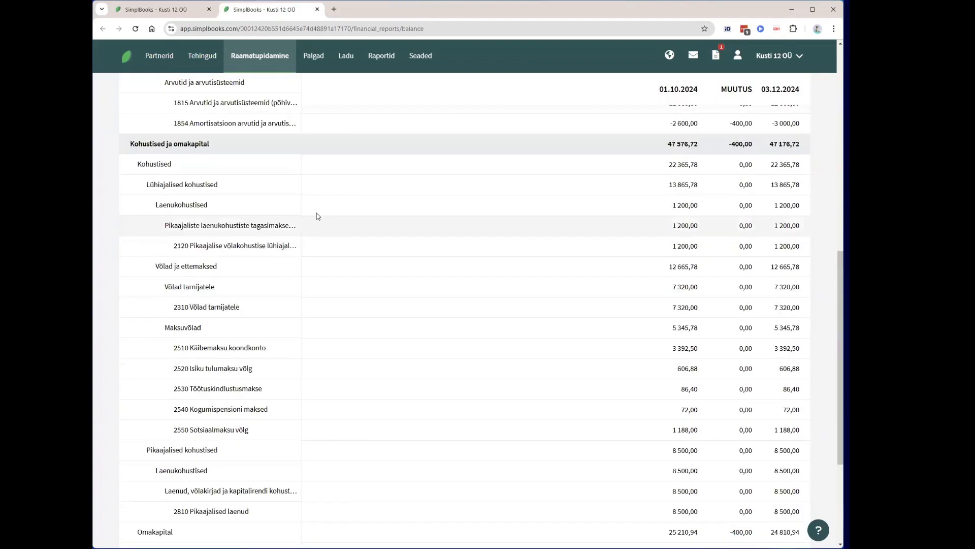
{"action": "scroll", "coordinate": [317, 216], "scroll_direction": "up", "scroll_amount": 6}
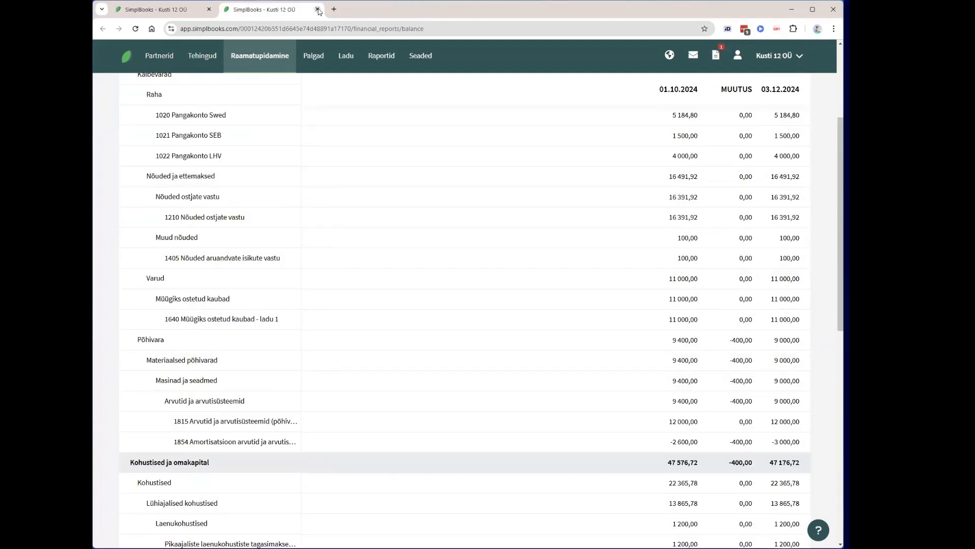
{"action": "left_click", "coordinate": [317, 10]}
- Open opening-balance entry Kanne nr. 1 and review its Kontode saldo totalling 81 243,57
{"action": "left_click", "coordinate": [398, 360]}
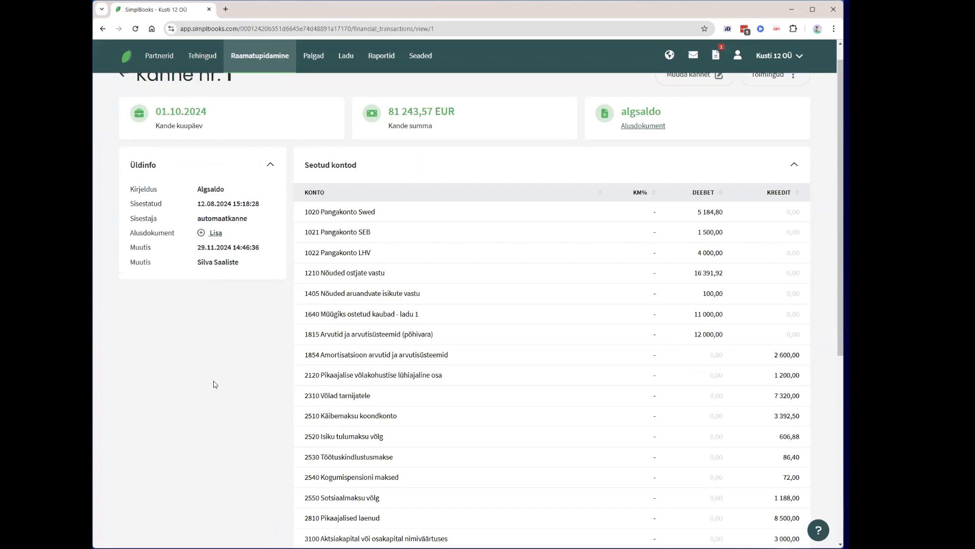
{"action": "scroll", "coordinate": [246, 392], "scroll_direction": "down", "scroll_amount": 4}
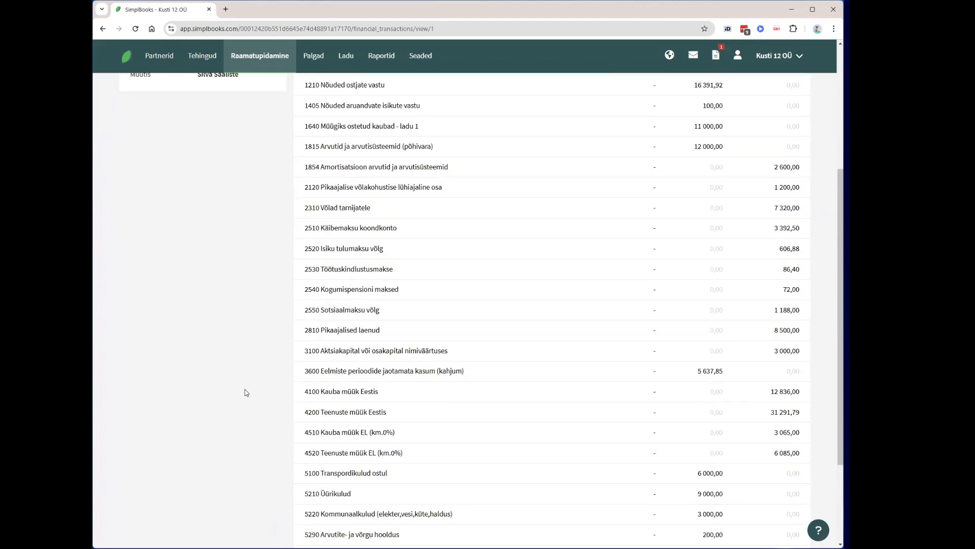
{"action": "scroll", "coordinate": [246, 392], "scroll_direction": "down", "scroll_amount": 2}
{"action": "scroll", "coordinate": [328, 310], "scroll_direction": "down", "scroll_amount": 1}
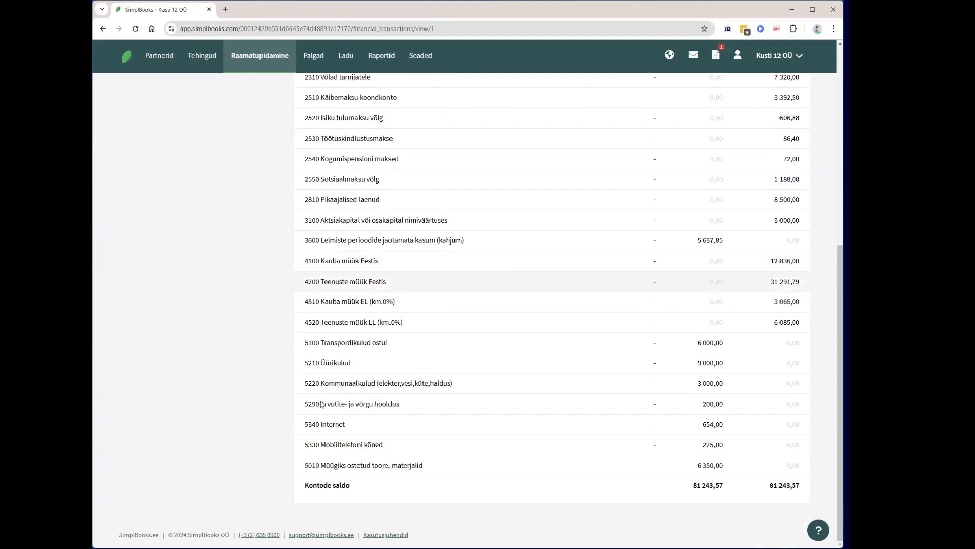
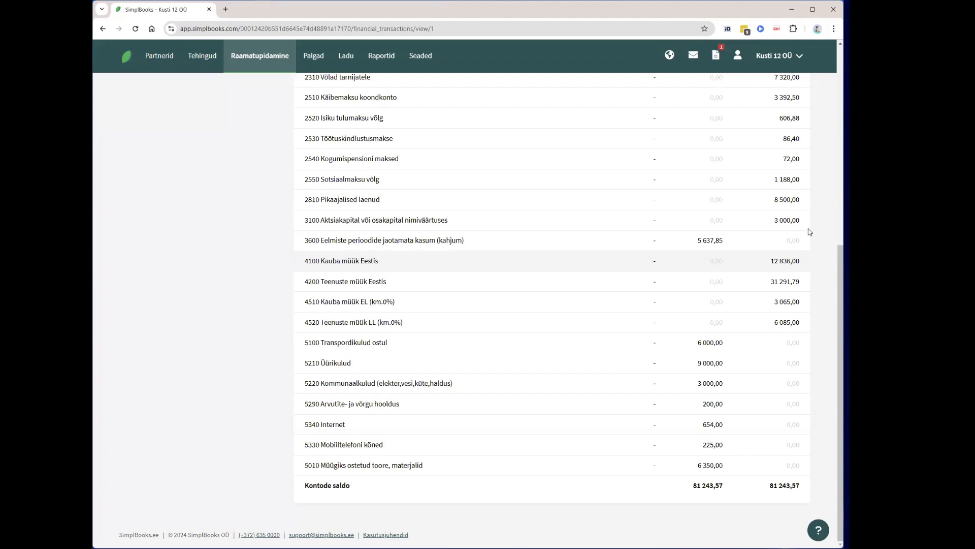
- Scroll the Kanne nr. 1 opening-balance entry back to the top
{"action": "scroll", "coordinate": [730, 248], "scroll_direction": "up", "scroll_amount": 7}
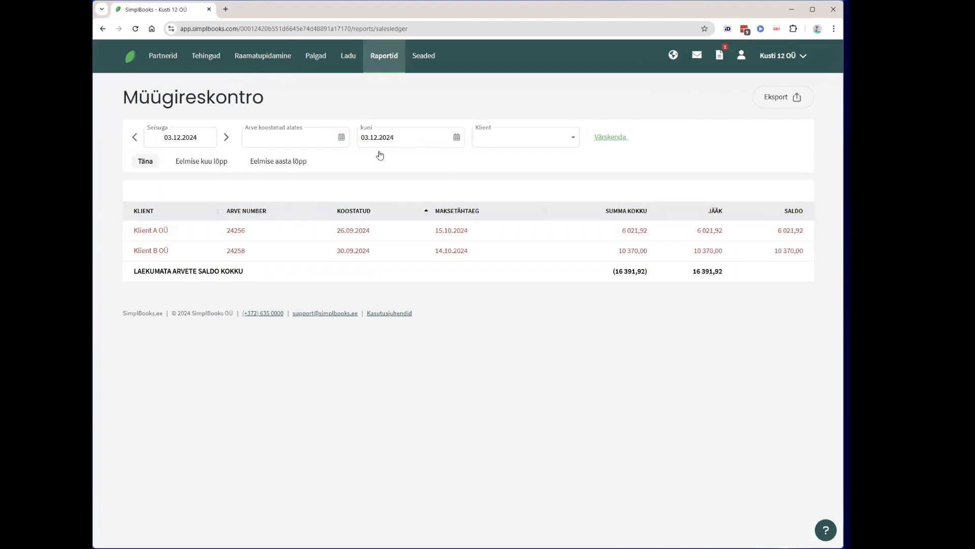
- Open Müügiarved in a new tab, review Klient B OÜ invoice 24258, then return to the list
{"action": "left_click", "coordinate": [208, 58]}
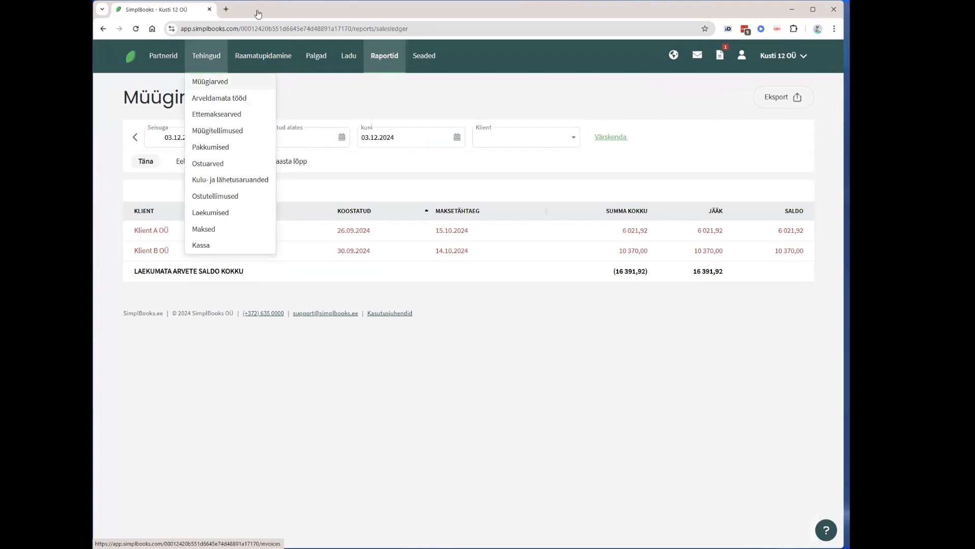
{"action": "left_click_drag", "start_coordinate": [258, 14], "coordinate": [259, 11]}
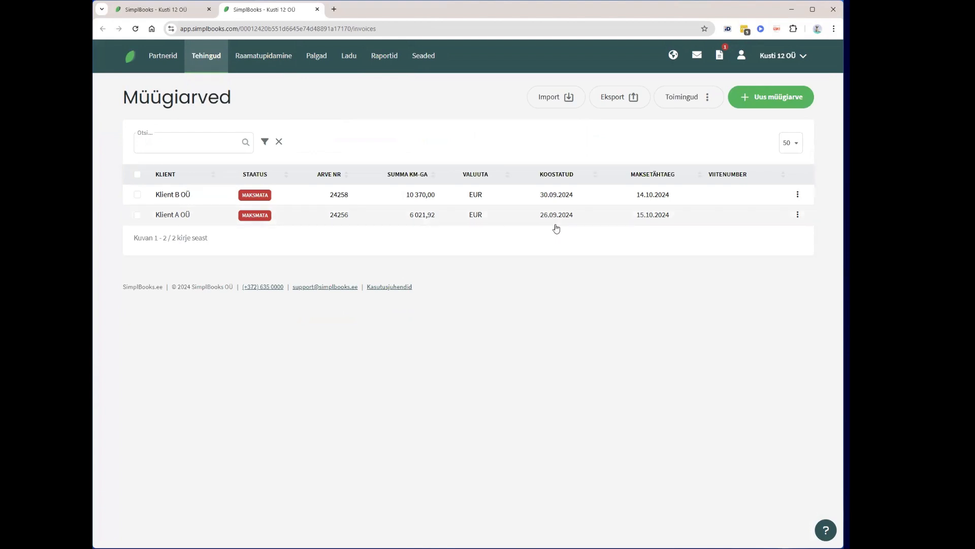
{"action": "left_click", "coordinate": [552, 197]}
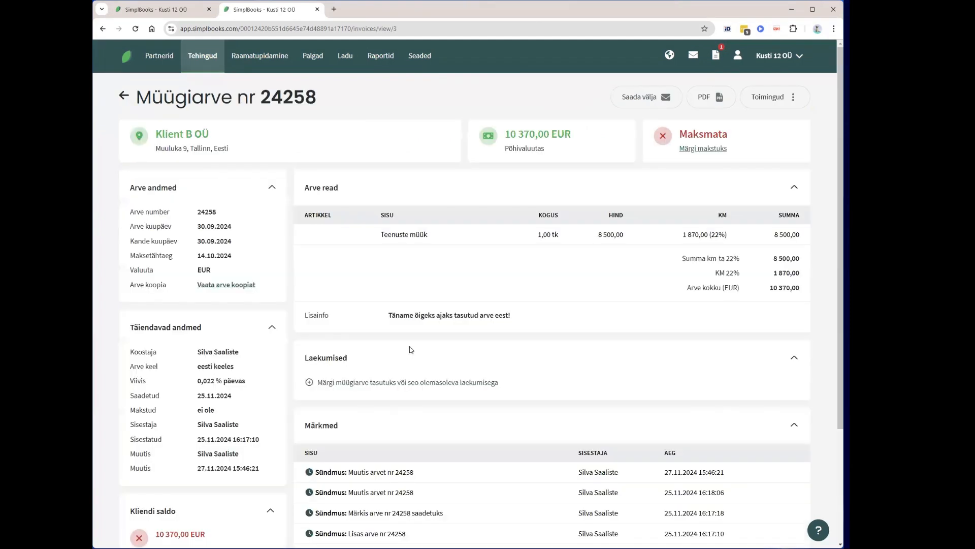
{"action": "scroll", "coordinate": [411, 350], "scroll_direction": "down", "scroll_amount": 3}
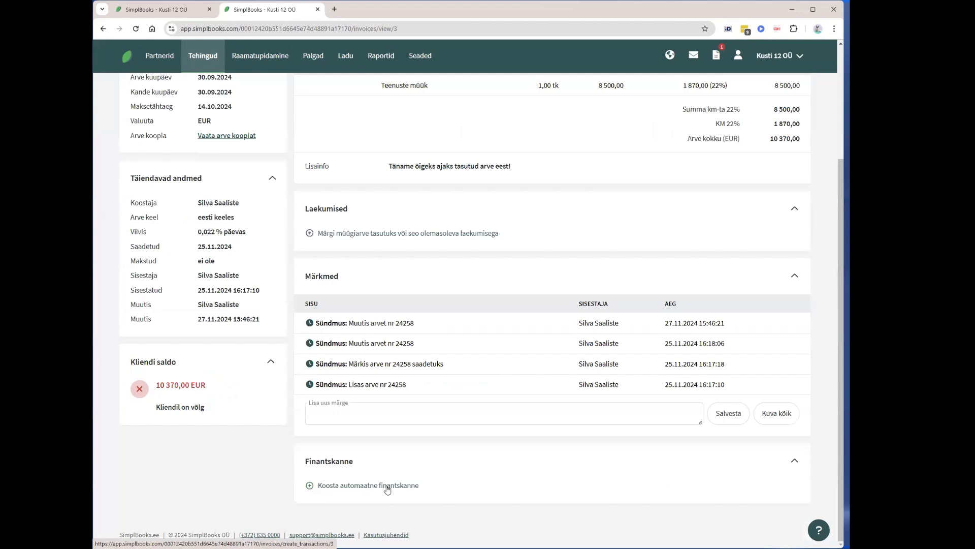
{"action": "scroll", "coordinate": [389, 487], "scroll_direction": "up", "scroll_amount": 1}
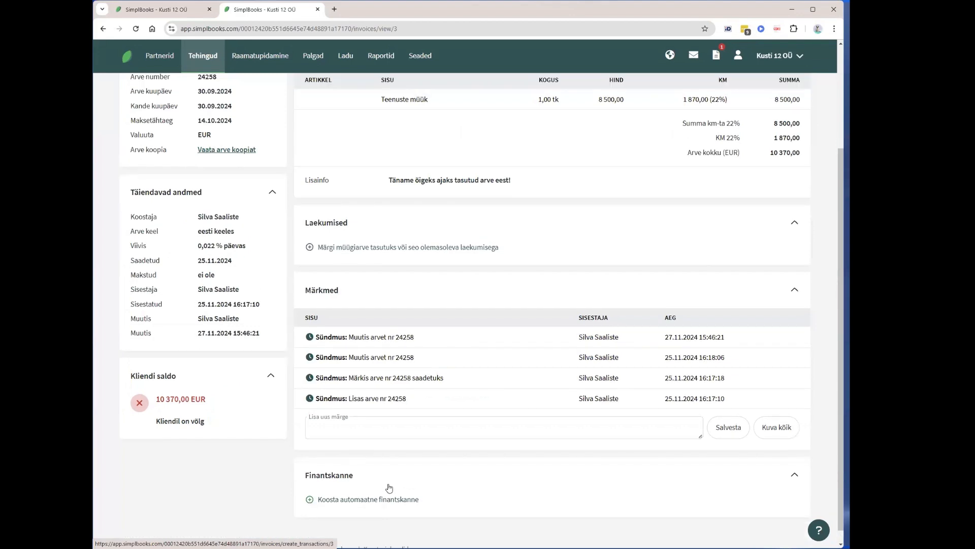
{"action": "scroll", "coordinate": [389, 488], "scroll_direction": "up", "scroll_amount": 3}
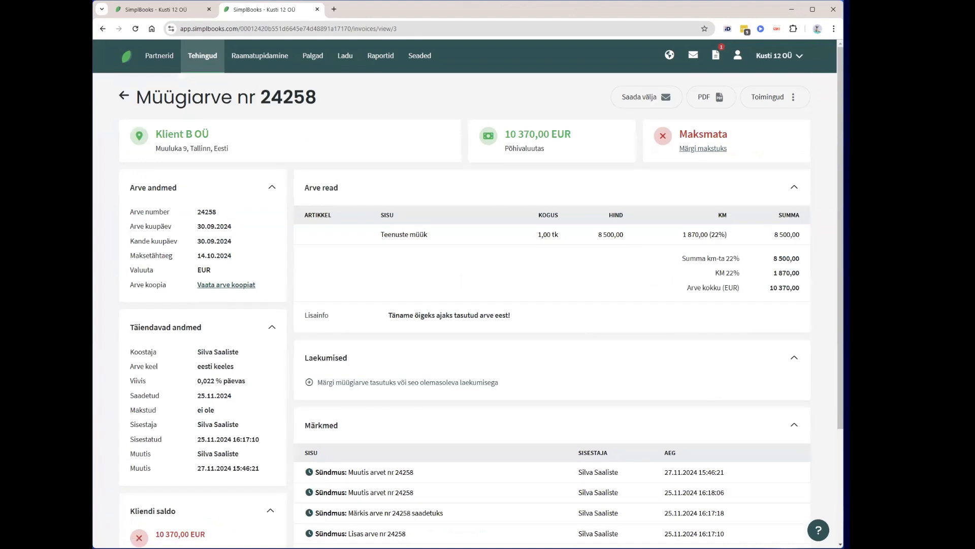
{"action": "left_click", "coordinate": [216, 55]}
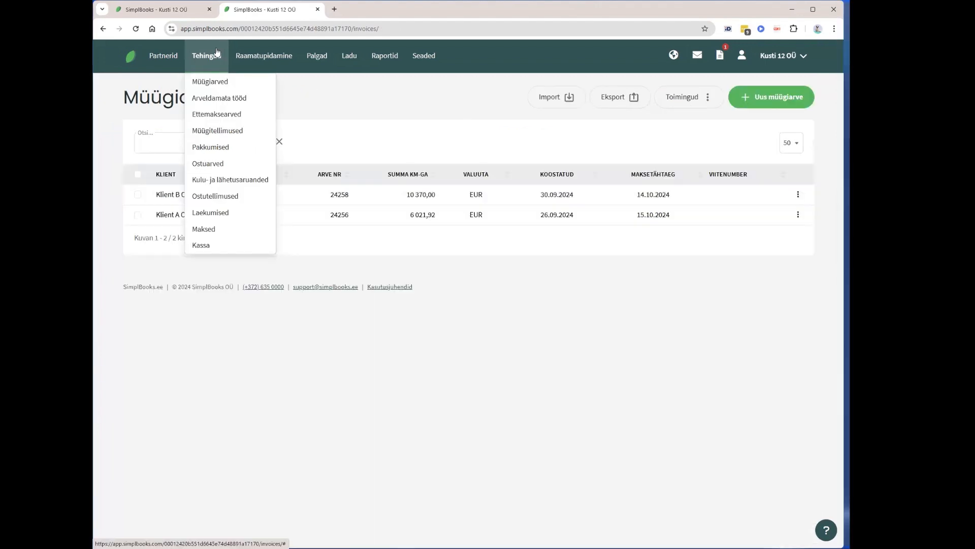
- Open the Ostuarved list and the Ostureskontro report in a new tab
{"action": "left_click", "coordinate": [215, 164]}
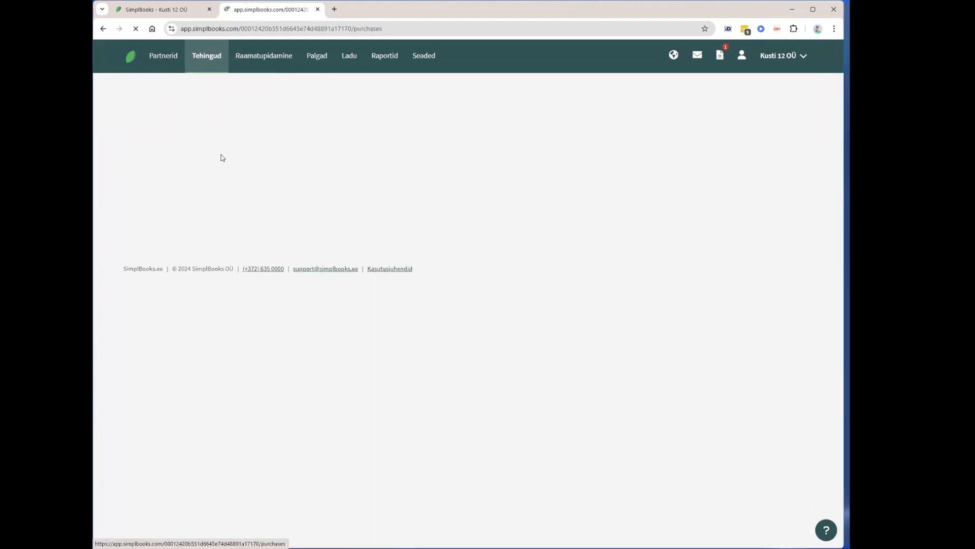
{"action": "mouse_move", "coordinate": [398, 61]}
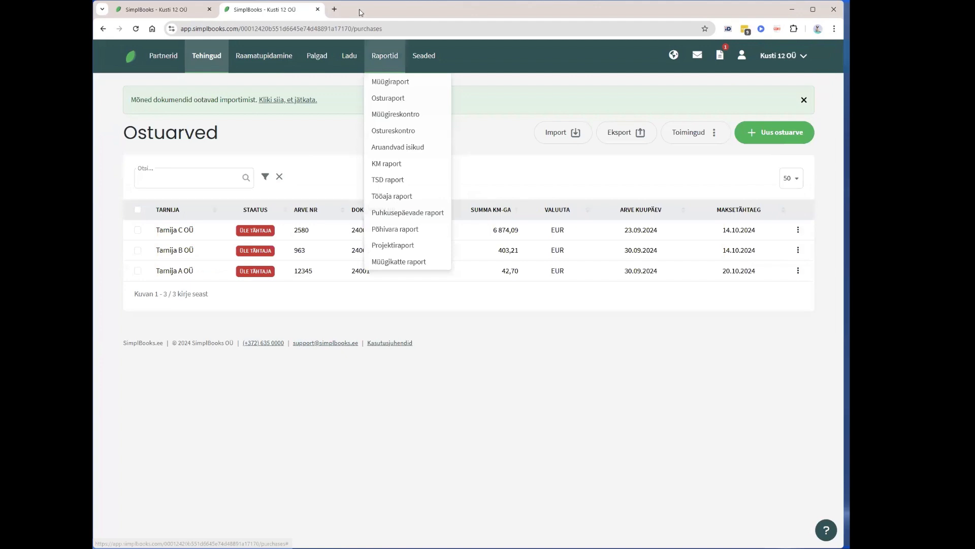
{"action": "left_click", "coordinate": [394, 130]}
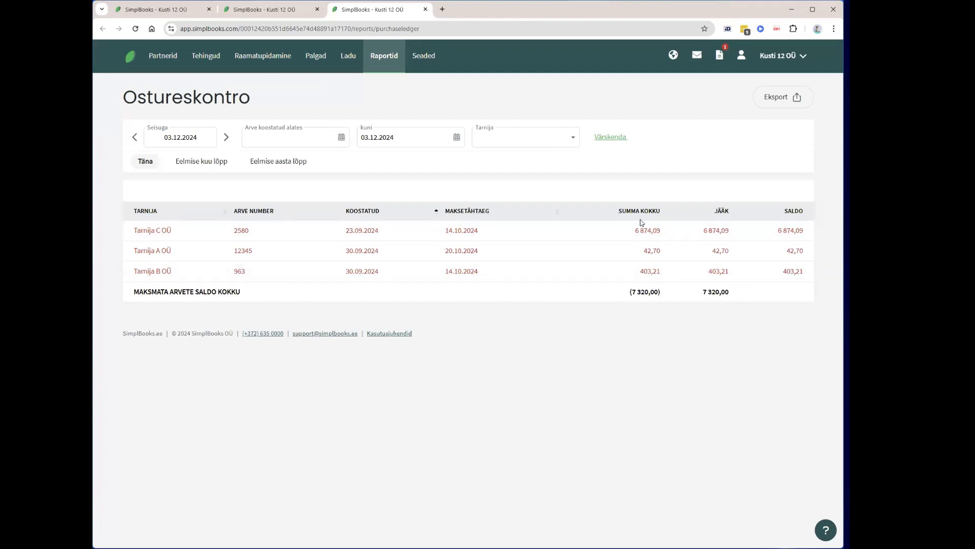
- Switch between the tabs and open Tarnija A OÜ purchase invoice 12345
{"action": "left_click", "coordinate": [154, 10]}
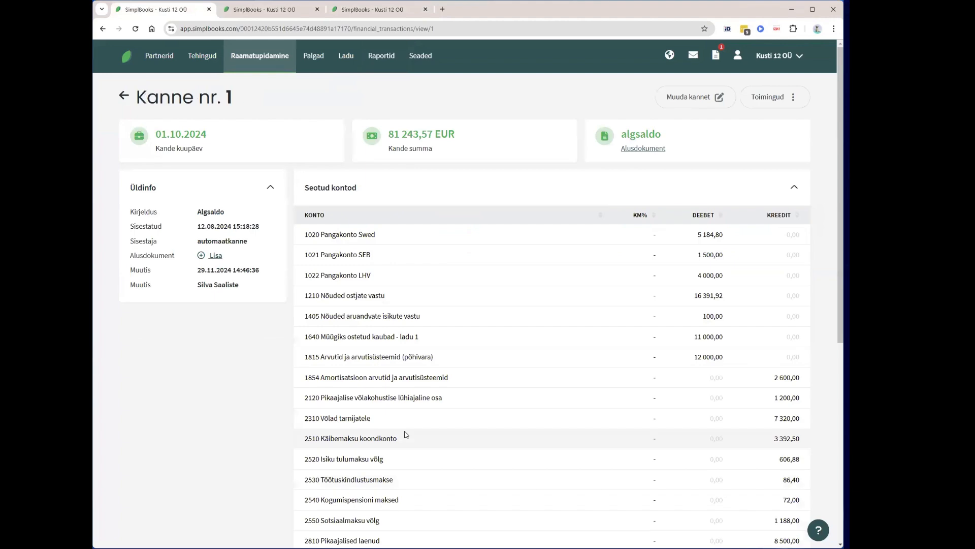
{"action": "scroll", "coordinate": [406, 434], "scroll_direction": "down", "scroll_amount": 6}
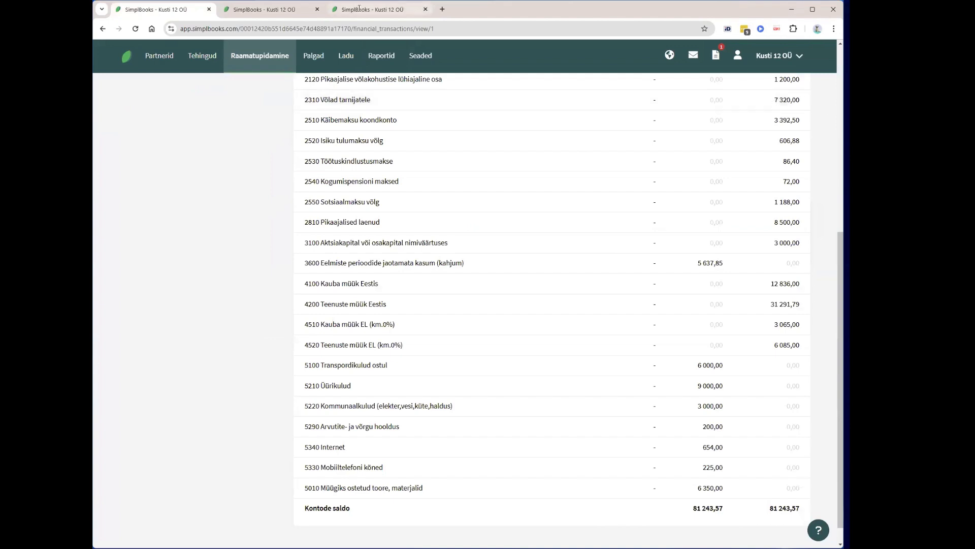
{"action": "left_click", "coordinate": [357, 8]}
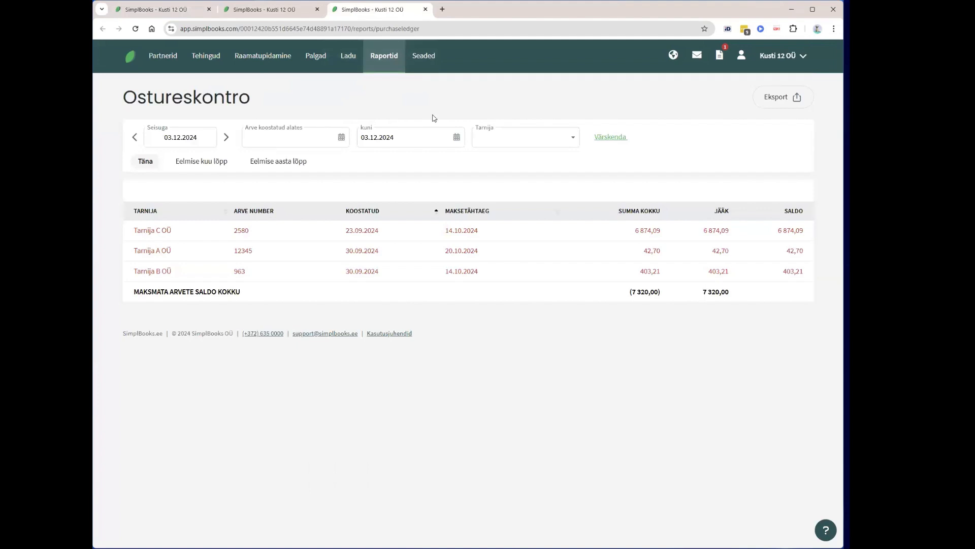
{"action": "left_click", "coordinate": [280, 12]}
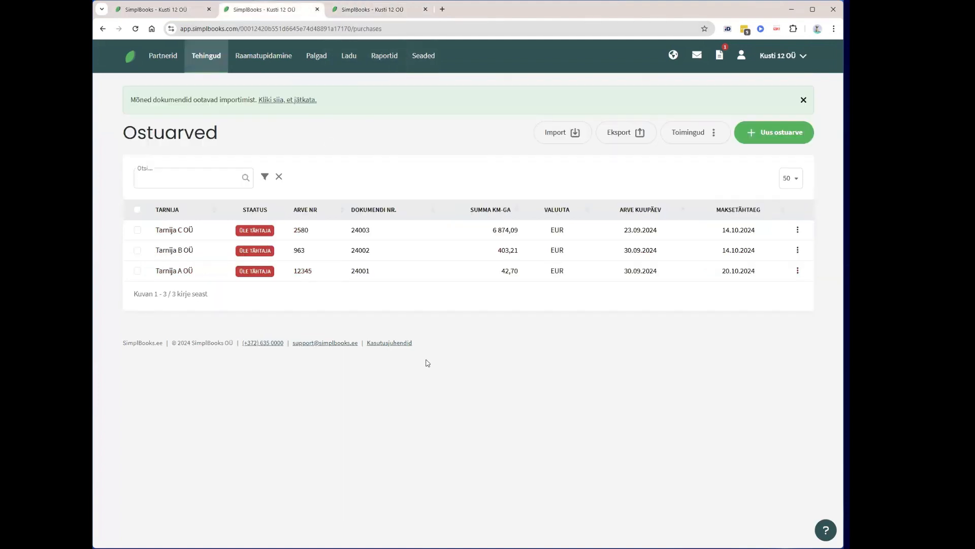
{"action": "left_click", "coordinate": [174, 273]}
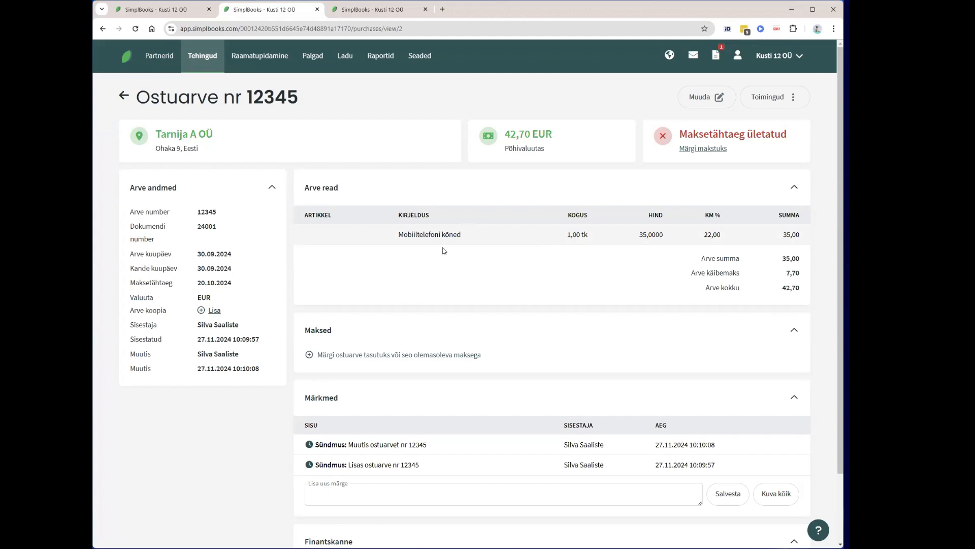
- Scroll through purchase invoice 12345 and close the Ostureskontro tab
{"action": "scroll", "coordinate": [442, 248], "scroll_direction": "down", "scroll_amount": 3}
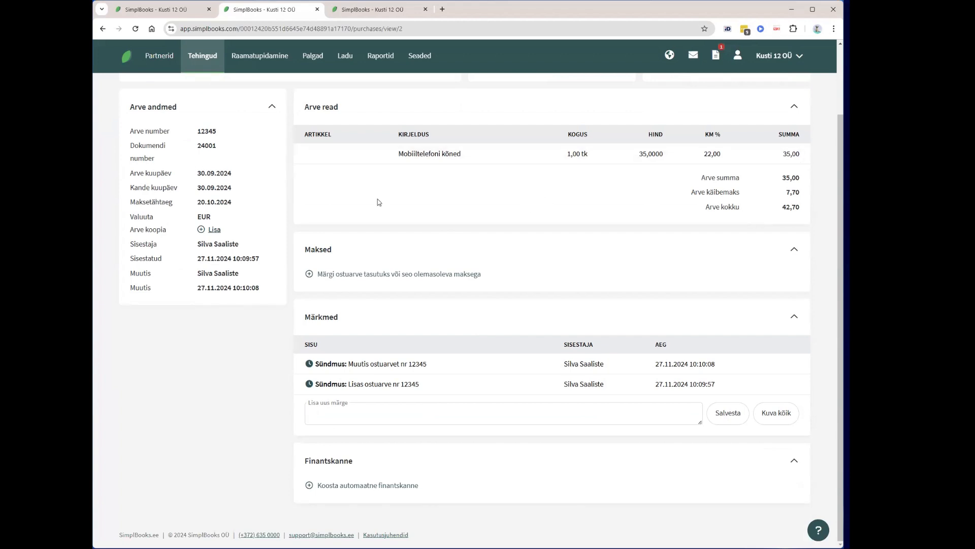
{"action": "scroll", "coordinate": [335, 198], "scroll_direction": "up", "scroll_amount": 2}
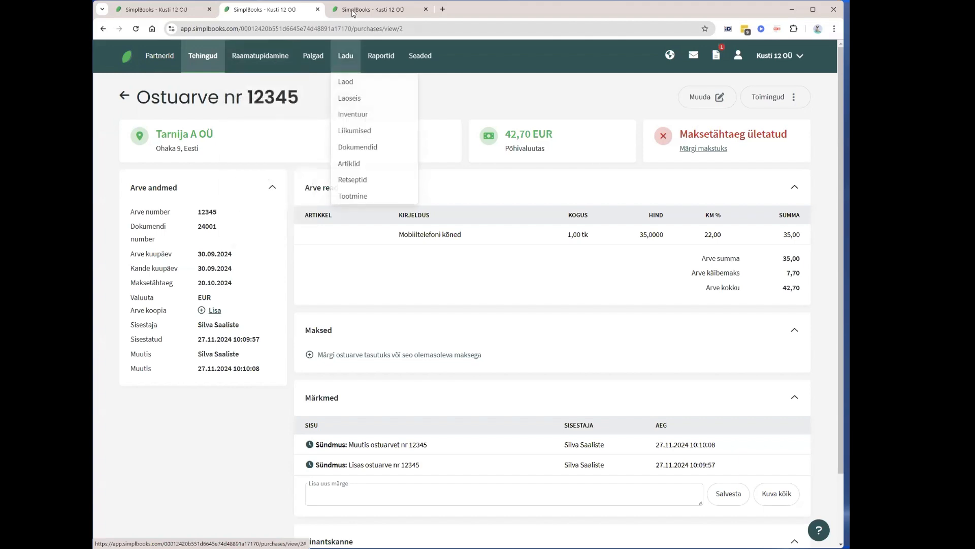
{"action": "left_click", "coordinate": [425, 9]}
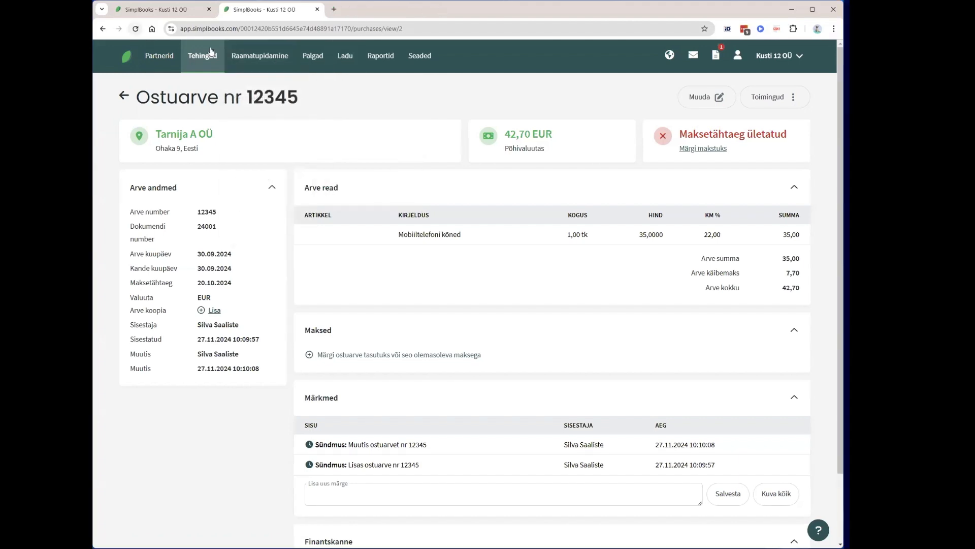
{"action": "mouse_move", "coordinate": [211, 51]}
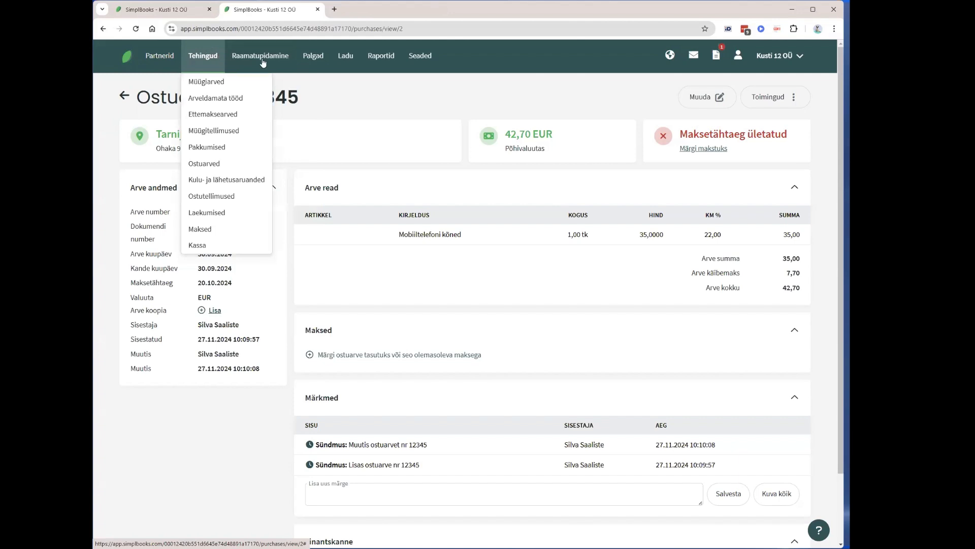
- Open Põhivara and view Sülearvuti Dell: 12 000,00 cost, two 200,00 depreciations, 9 000,00 remaining
{"action": "left_click", "coordinate": [259, 232]}
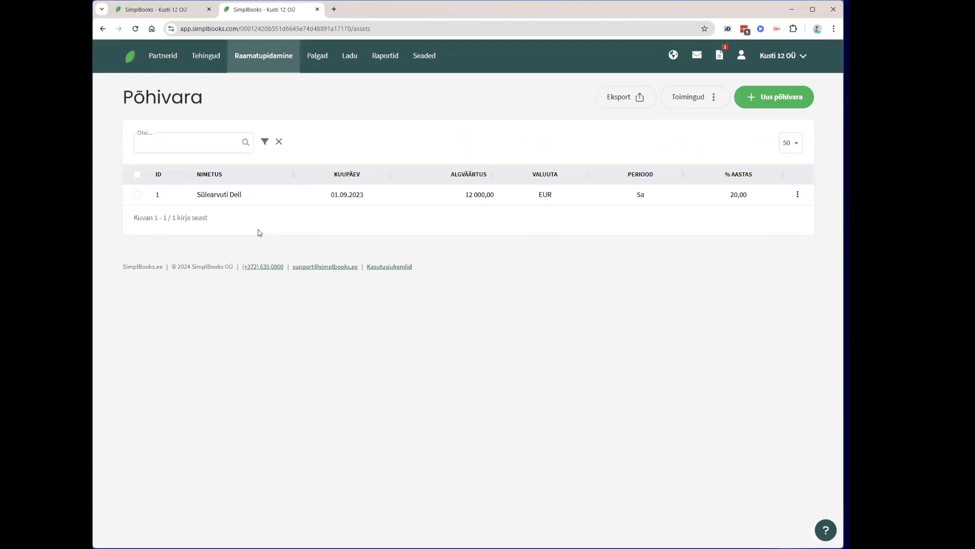
{"action": "left_click", "coordinate": [137, 10]}
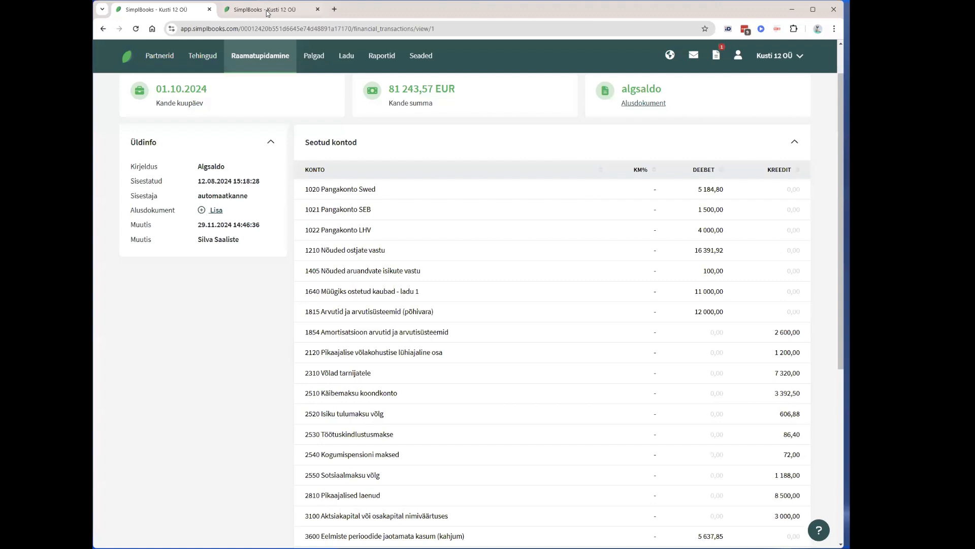
{"action": "key", "text": "ctrl+Tab"}
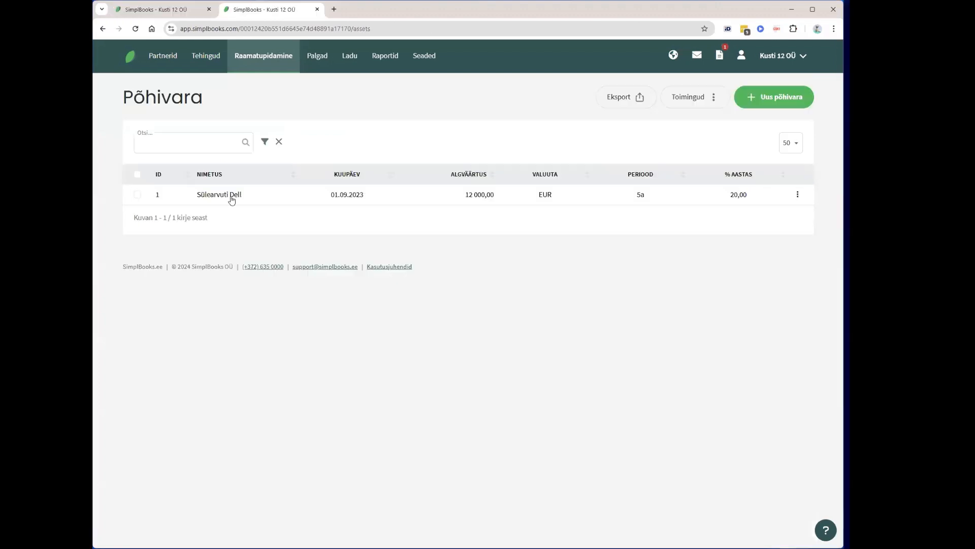
{"action": "mouse_move", "coordinate": [268, 47]}
{"action": "left_click", "coordinate": [213, 198]}
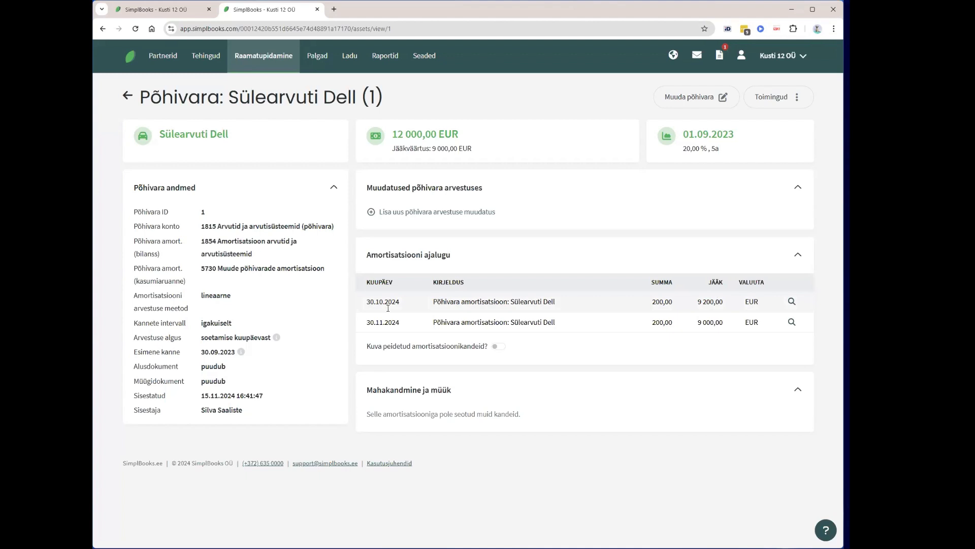
{"action": "left_click", "coordinate": [495, 346]}
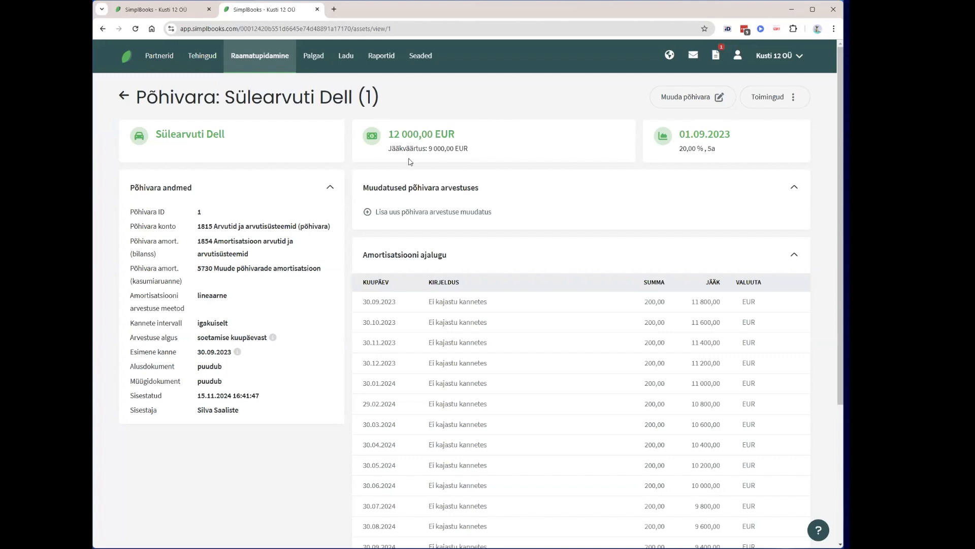
{"action": "scroll", "coordinate": [554, 289], "scroll_direction": "down", "scroll_amount": 1}
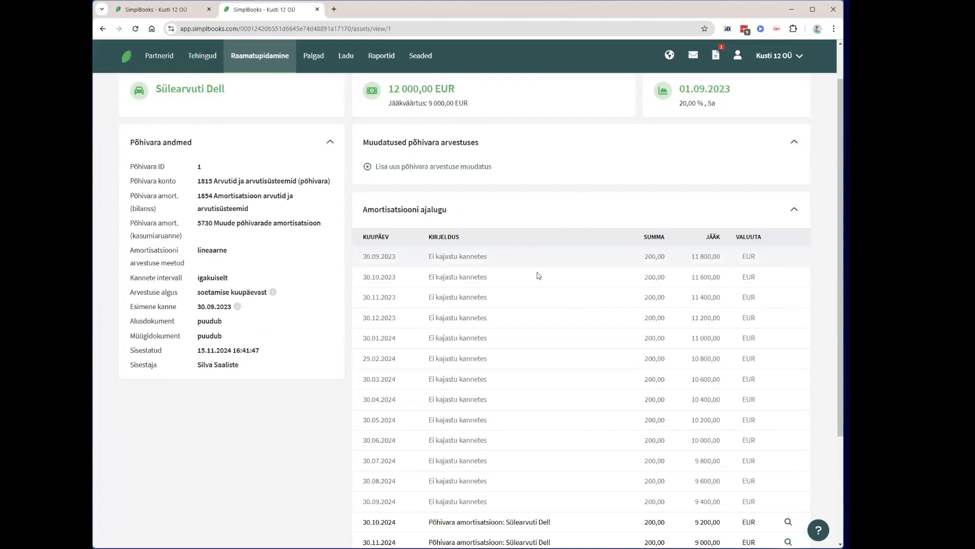
{"action": "scroll", "coordinate": [465, 213], "scroll_direction": "down", "scroll_amount": 2}
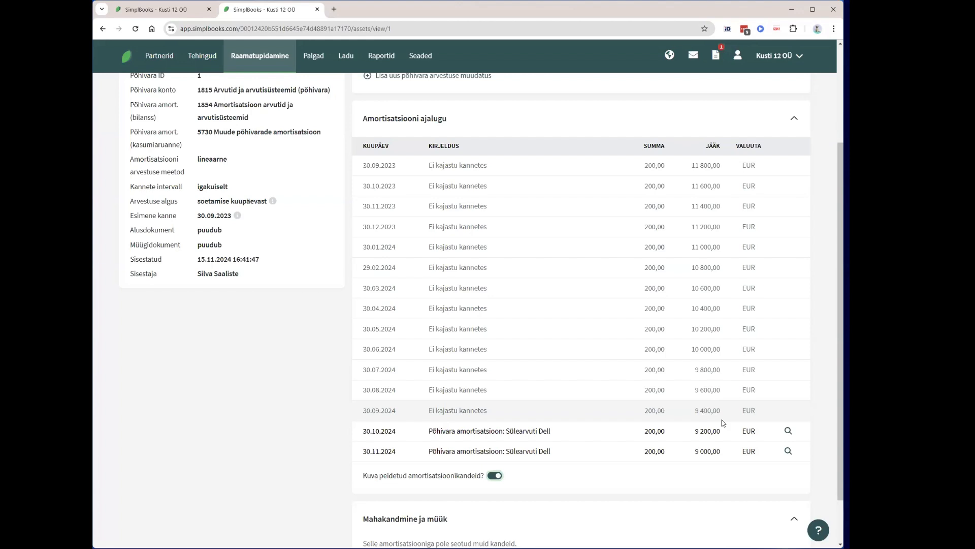
{"action": "left_click_drag", "start_coordinate": [696, 411], "coordinate": [721, 410]}
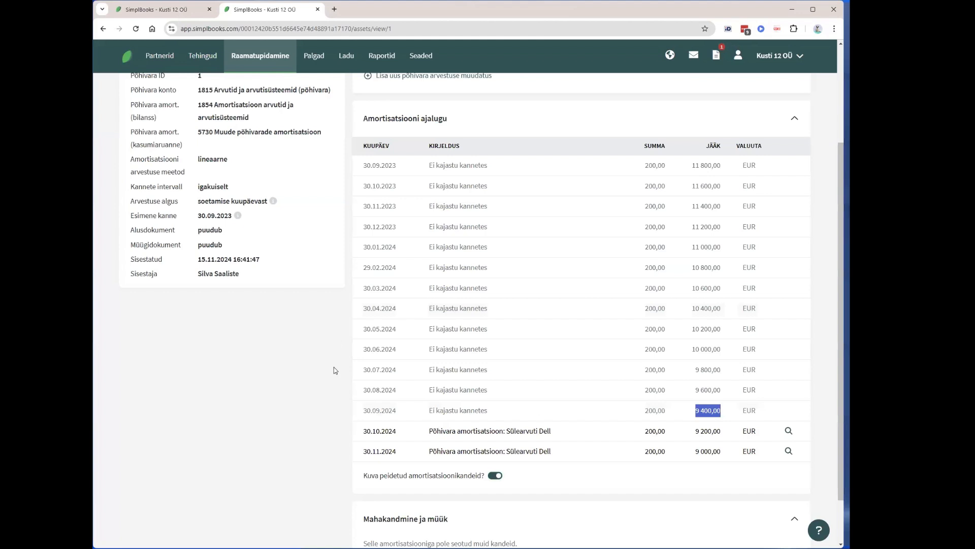
{"action": "key", "text": "ctrl+Tab"}
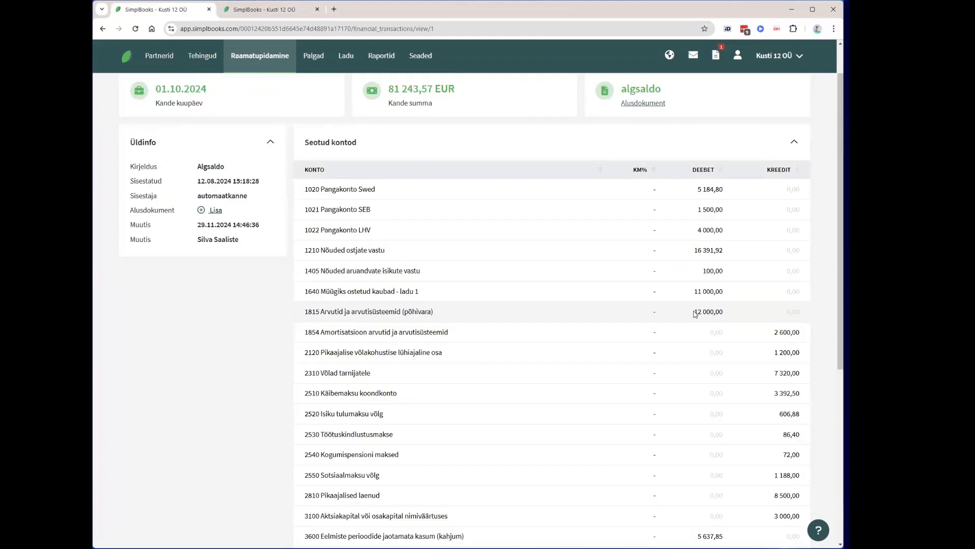
{"action": "left_click_drag", "start_coordinate": [695, 313], "coordinate": [726, 314]}
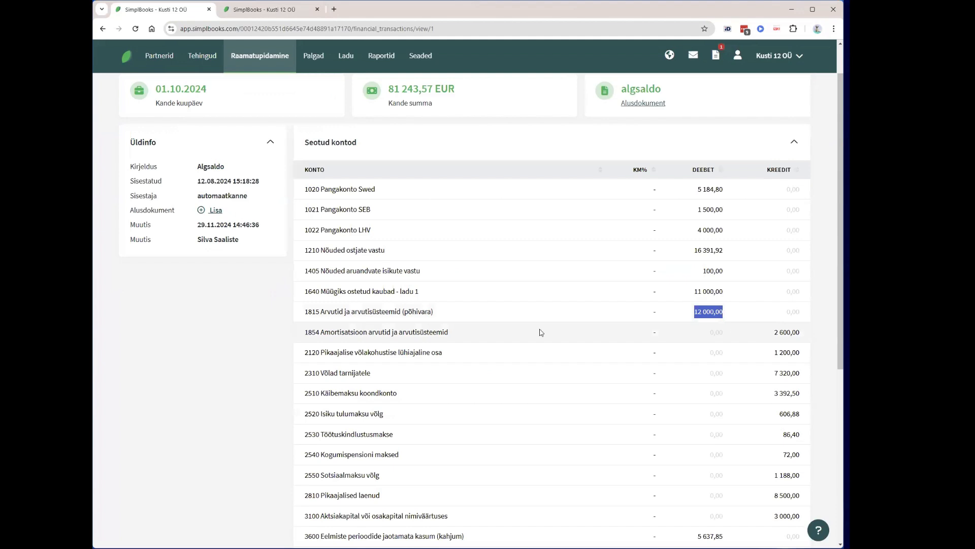
{"action": "left_click", "coordinate": [795, 333]}
{"action": "left_click_drag", "start_coordinate": [804, 335], "coordinate": [773, 333]}
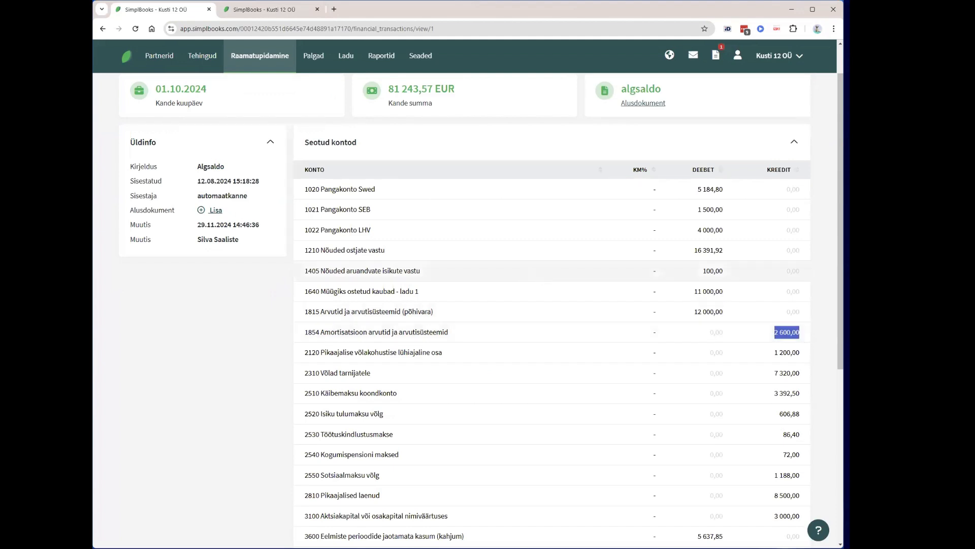
{"action": "left_click", "coordinate": [264, 11]}
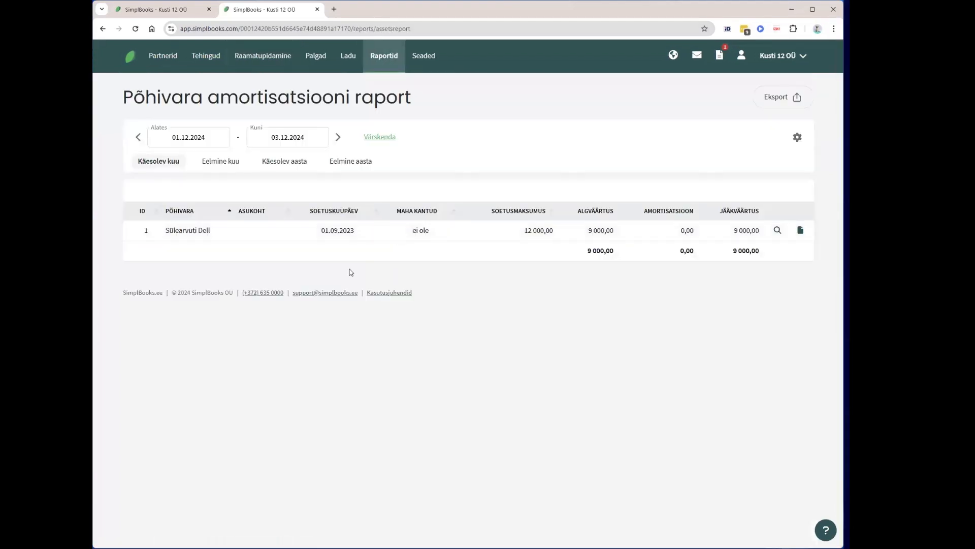
- View the depreciation report for November, then October 2024, then return to the dashboard
{"action": "left_click", "coordinate": [139, 139]}
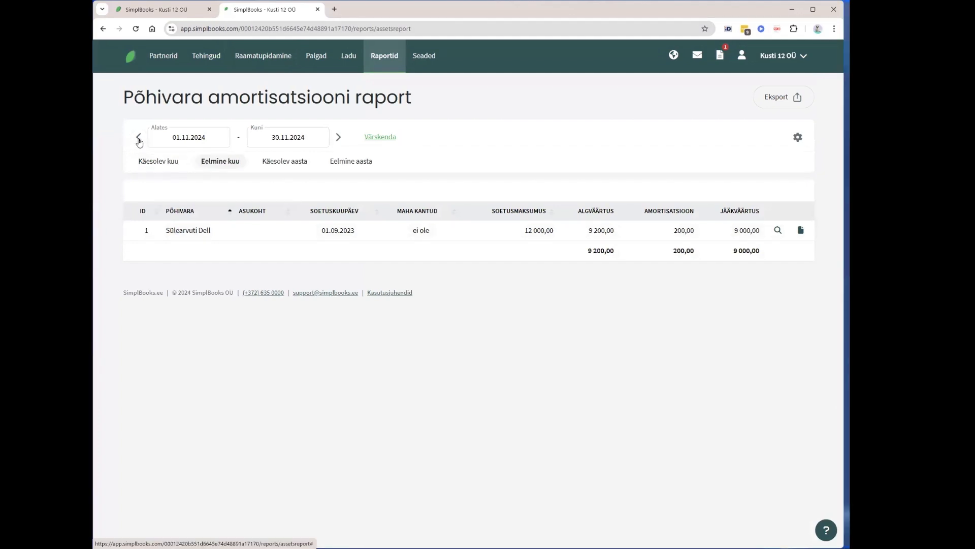
{"action": "left_click", "coordinate": [137, 140]}
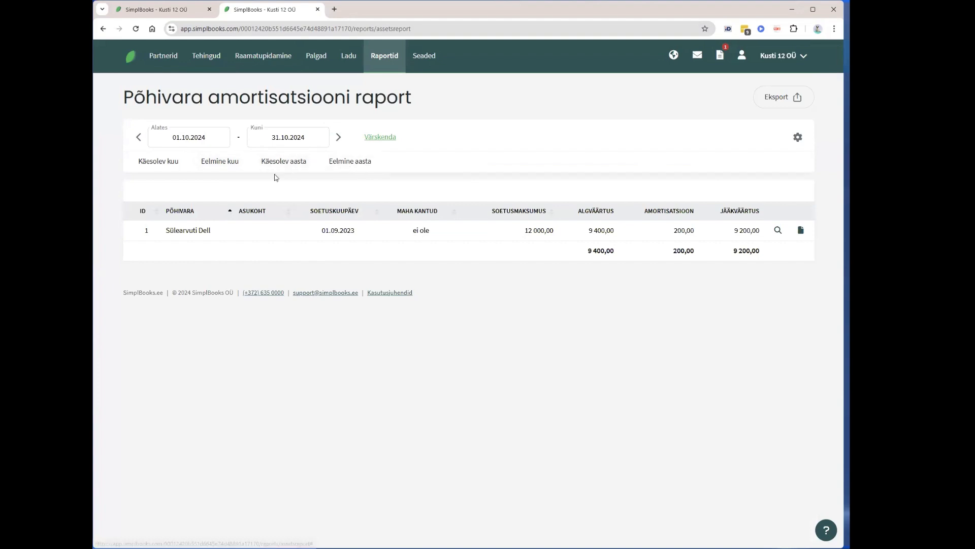
{"action": "left_click", "coordinate": [131, 57]}
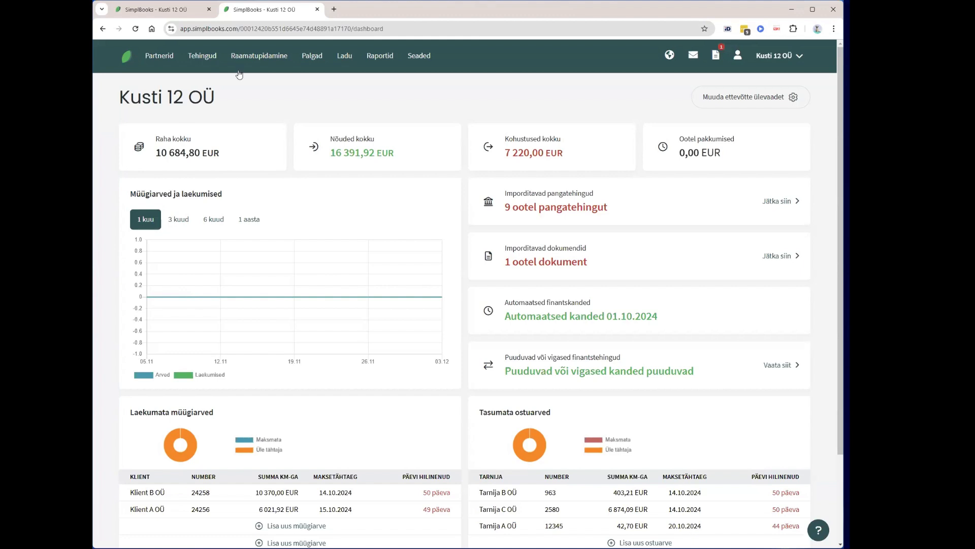
- Open the Kontod chart of accounts and scroll through its first page
{"action": "left_click", "coordinate": [251, 61]}
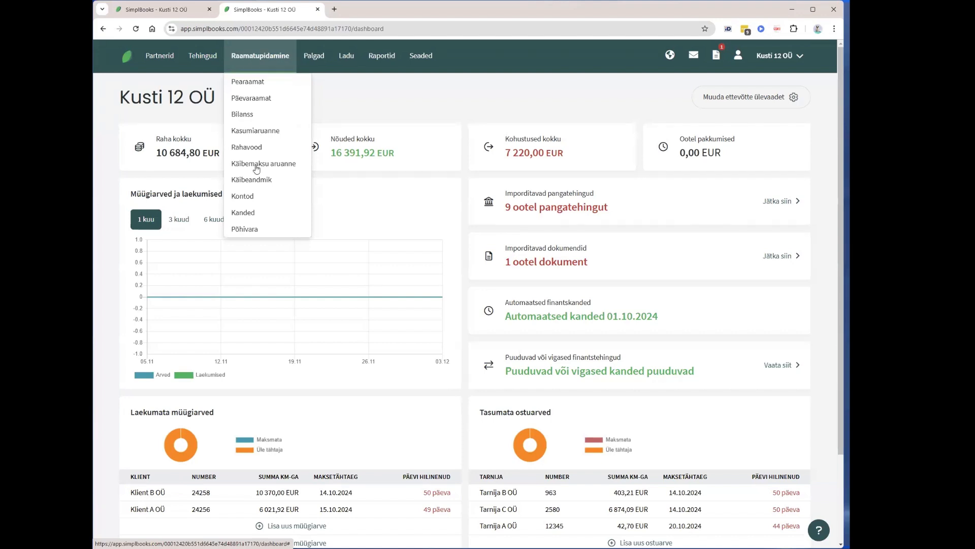
{"action": "left_click", "coordinate": [254, 197]}
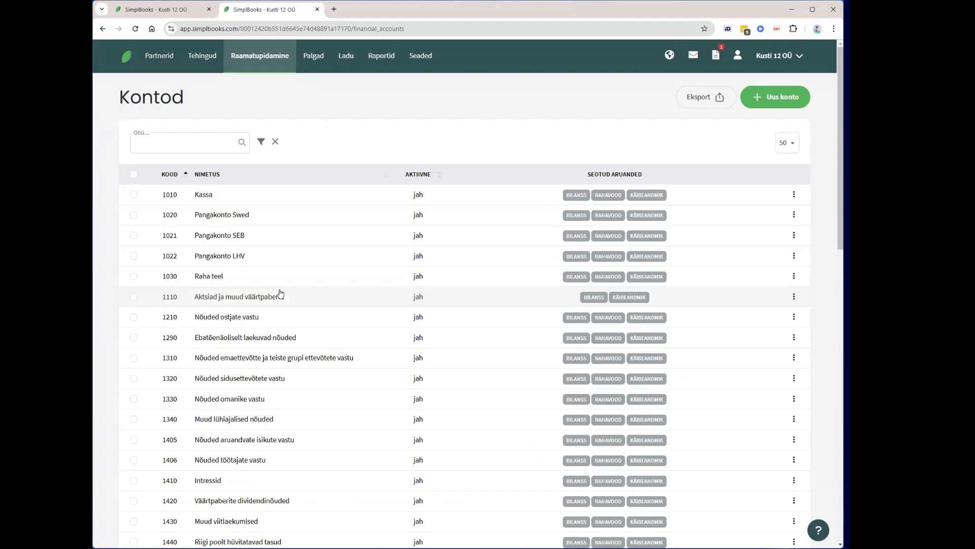
{"action": "scroll", "coordinate": [280, 293], "scroll_direction": "down", "scroll_amount": 4}
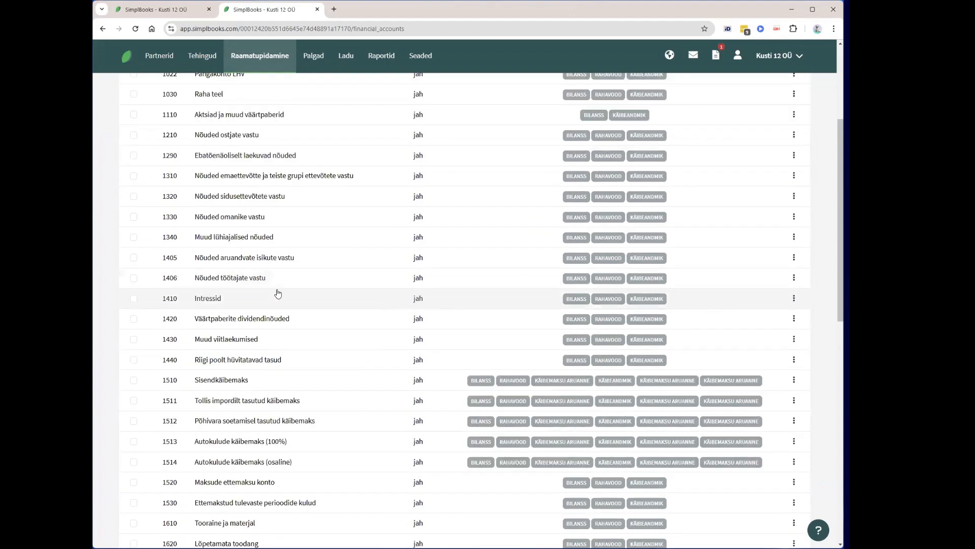
{"action": "scroll", "coordinate": [278, 295], "scroll_direction": "down", "scroll_amount": 10}
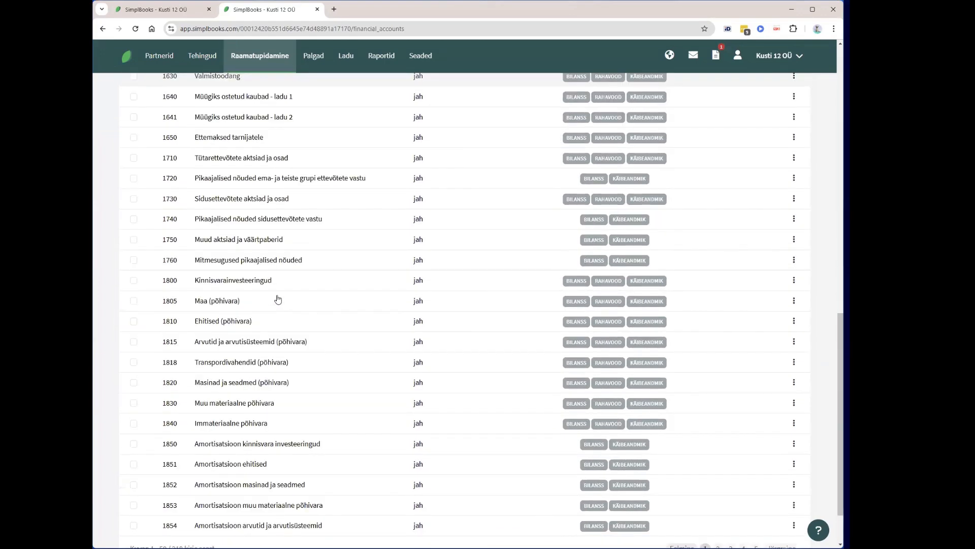
{"action": "scroll", "coordinate": [278, 299], "scroll_direction": "down", "scroll_amount": 2}
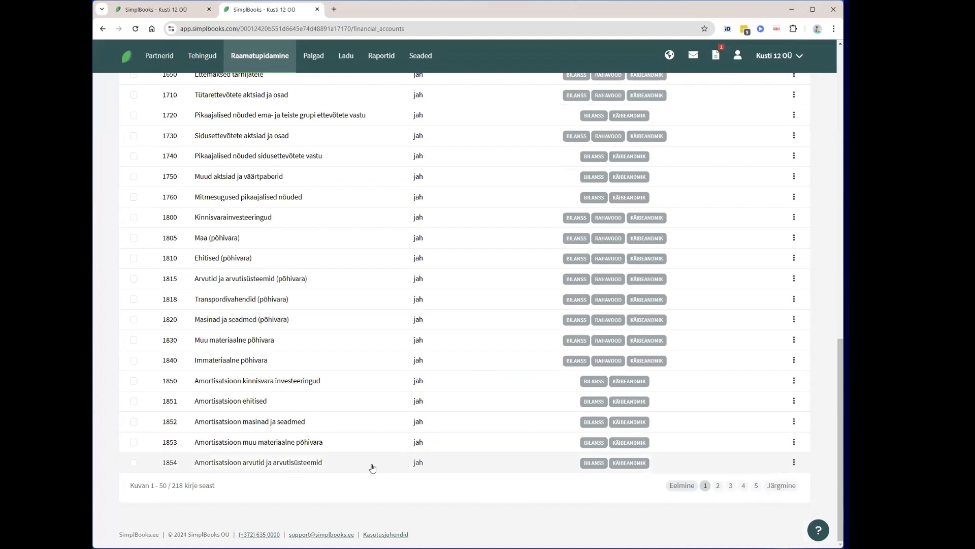
- Show page 2 of the accounts, covering accounts 51–100 of 218
{"action": "left_click", "coordinate": [718, 485]}
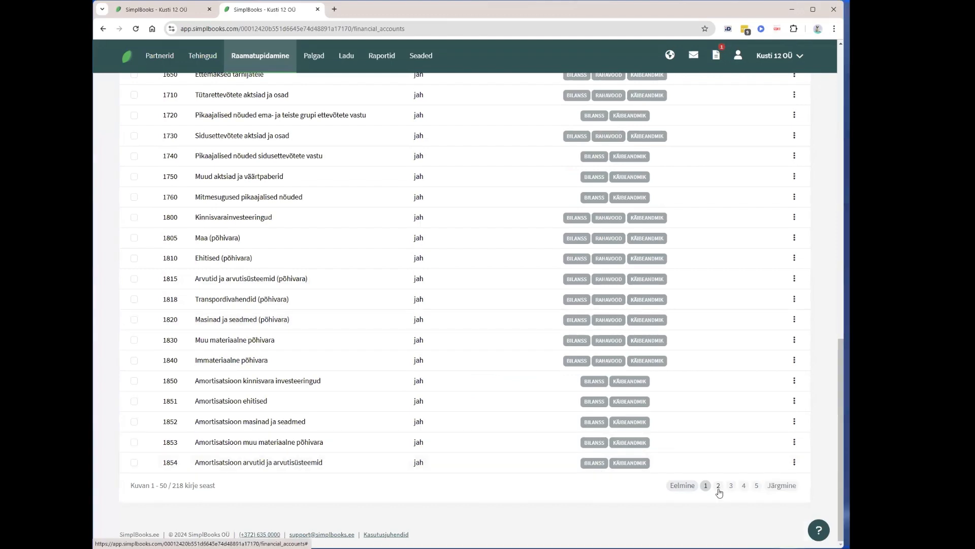
{"action": "scroll", "coordinate": [647, 470], "scroll_direction": "up", "scroll_amount": 7}
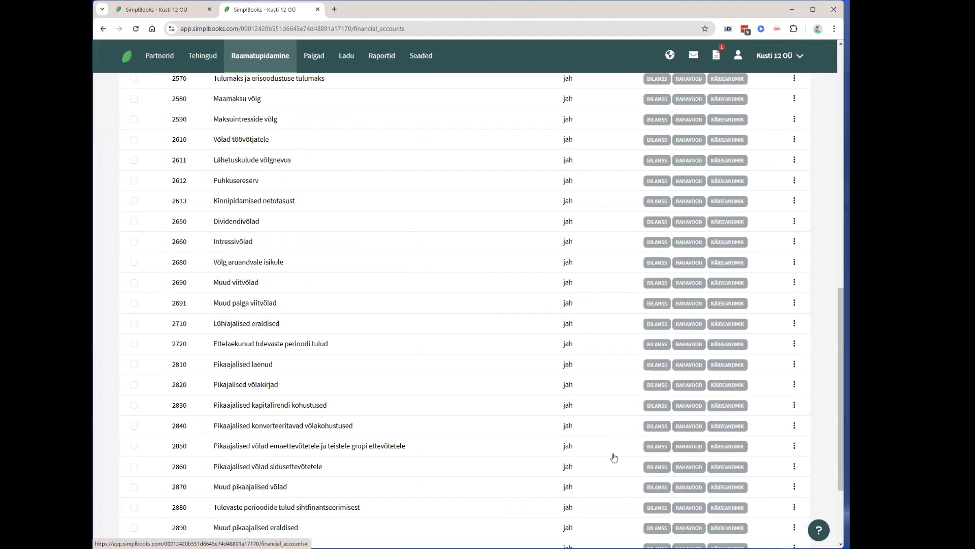
{"action": "scroll", "coordinate": [174, 242], "scroll_direction": "up", "scroll_amount": 4}
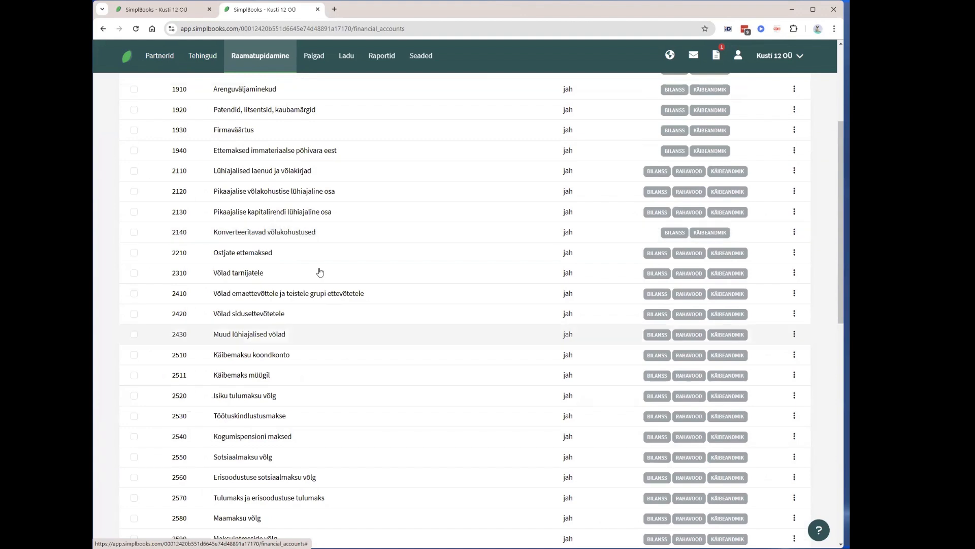
{"action": "scroll", "coordinate": [324, 266], "scroll_direction": "down", "scroll_amount": 1}
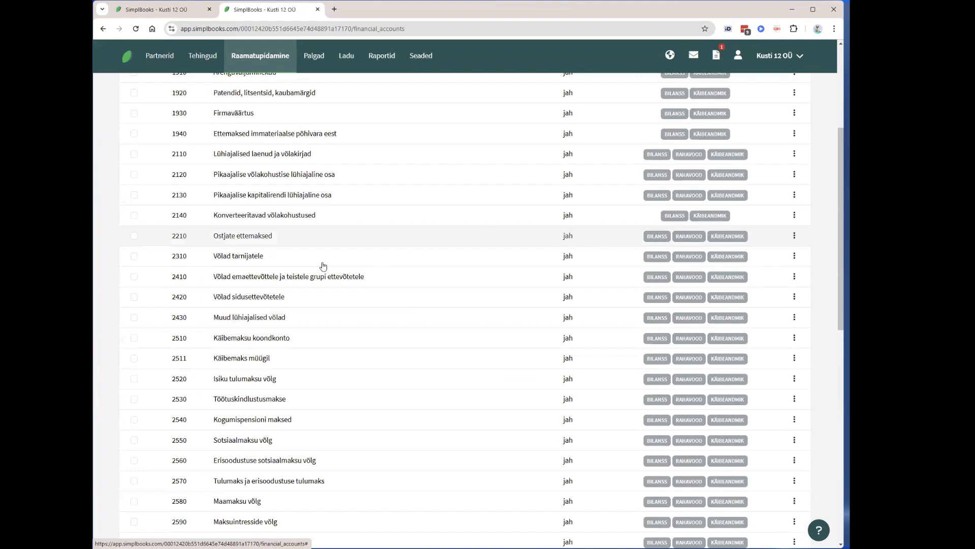
{"action": "scroll", "coordinate": [323, 266], "scroll_direction": "down", "scroll_amount": 10}
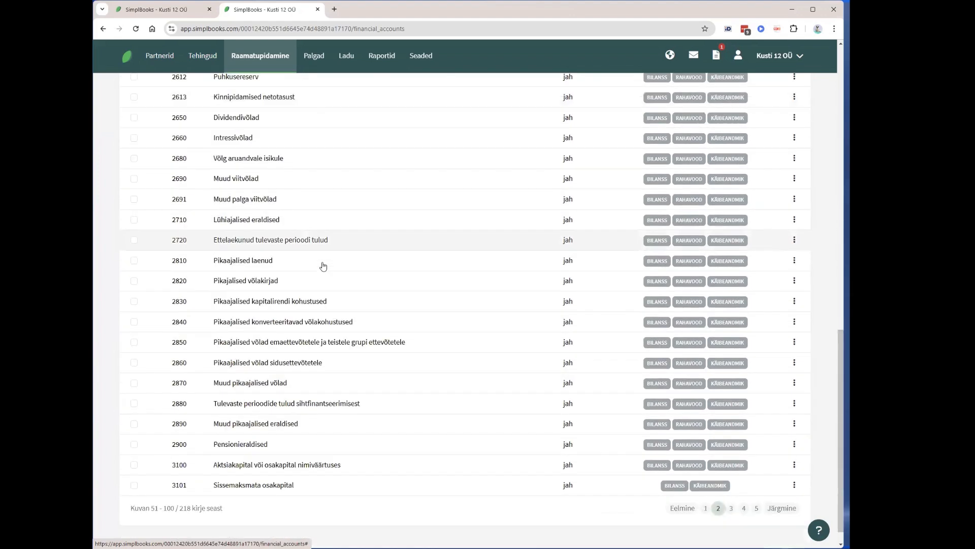
{"action": "scroll", "coordinate": [323, 266], "scroll_direction": "down", "scroll_amount": 1}
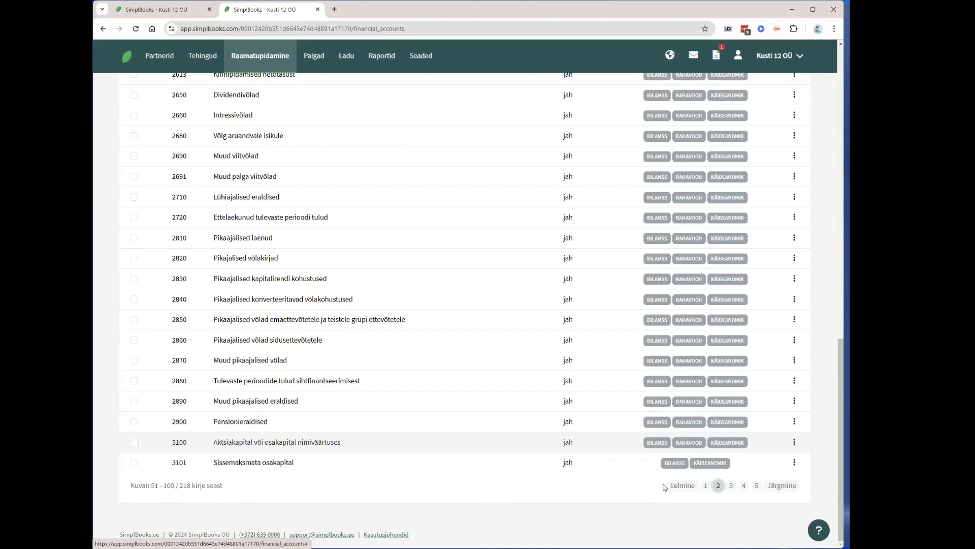
- Page through account pages 3, 4 and 5, ending at 9999 Tasaarveldused
{"action": "left_click", "coordinate": [731, 485]}
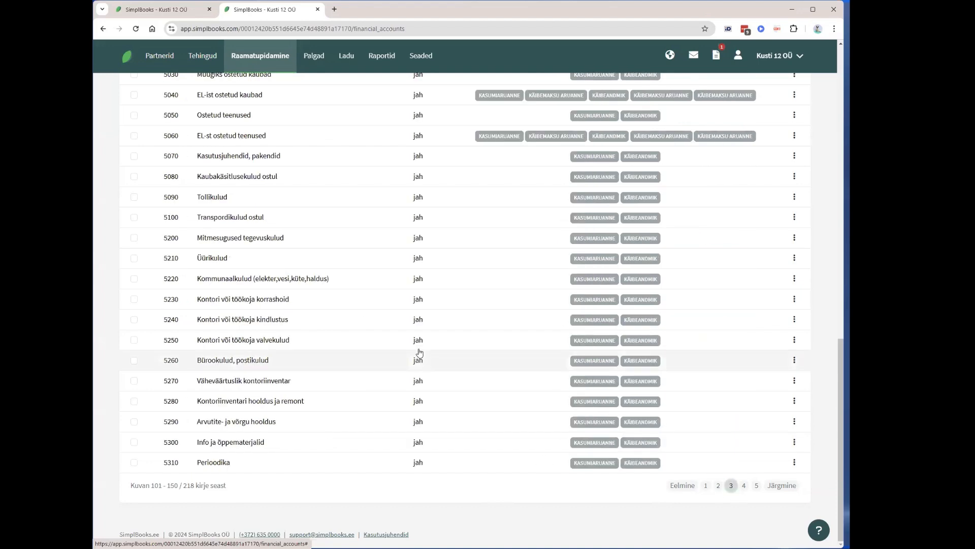
{"action": "scroll", "coordinate": [418, 354], "scroll_direction": "up", "scroll_amount": 5}
{"action": "scroll", "coordinate": [417, 350], "scroll_direction": "up", "scroll_amount": 10}
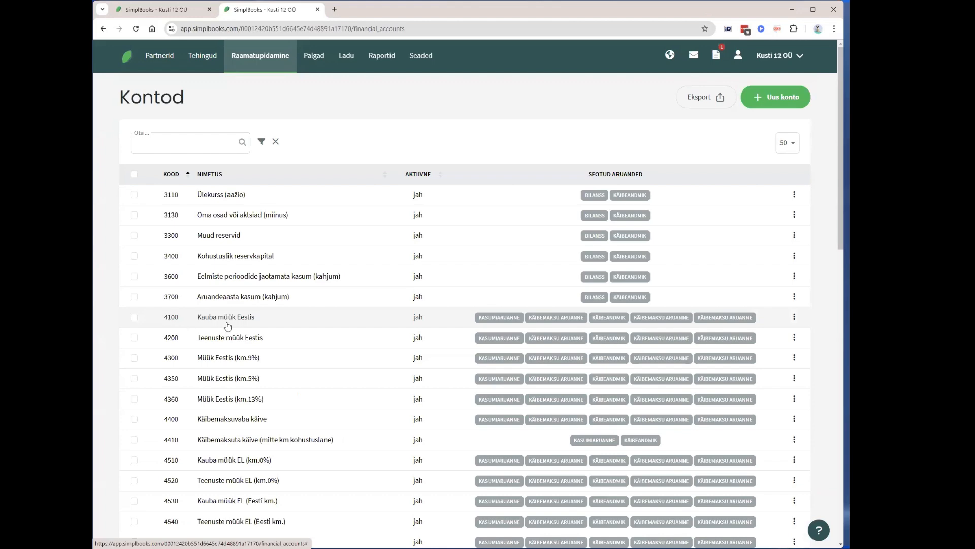
{"action": "scroll", "coordinate": [227, 326], "scroll_direction": "down", "scroll_amount": 10}
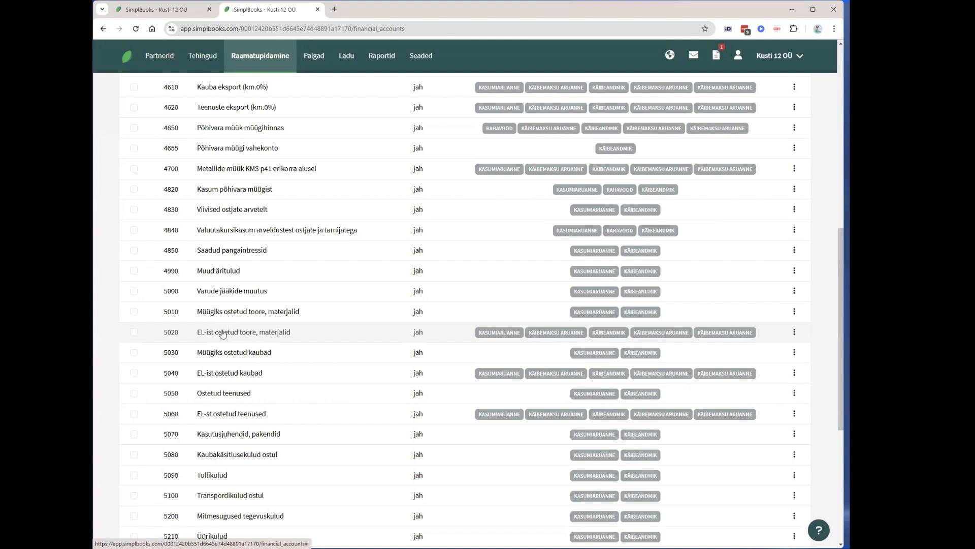
{"action": "scroll", "coordinate": [222, 333], "scroll_direction": "down", "scroll_amount": 3}
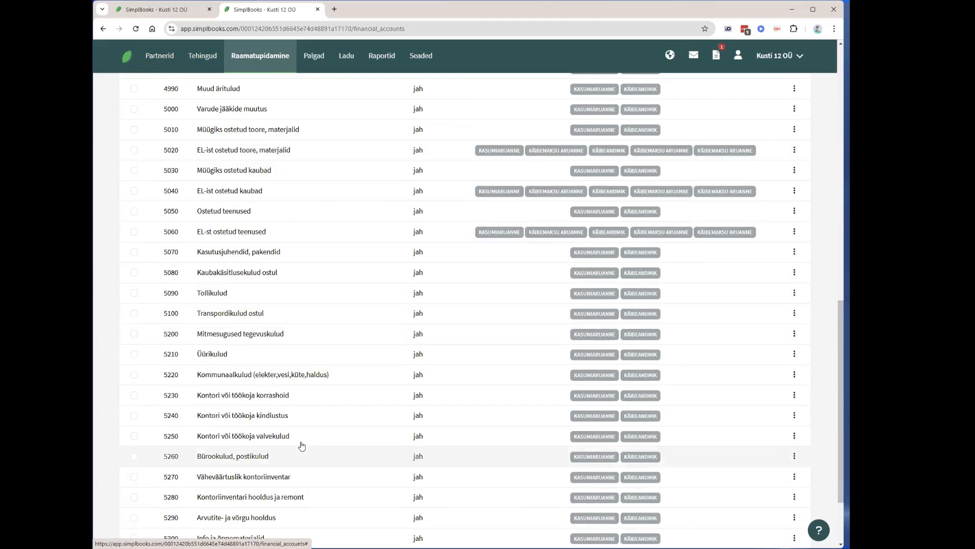
{"action": "scroll", "coordinate": [303, 445], "scroll_direction": "down", "scroll_amount": 2}
{"action": "left_click", "coordinate": [742, 491]}
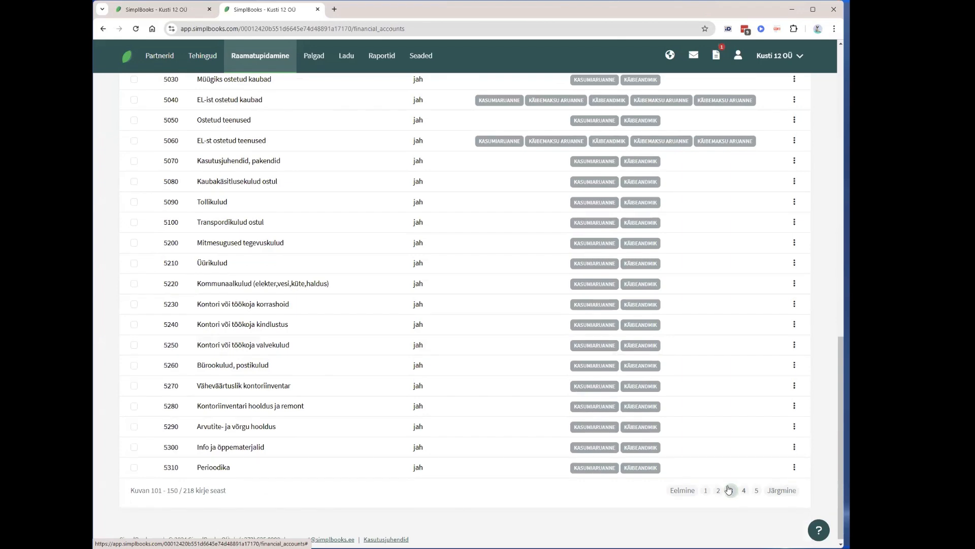
{"action": "left_click", "coordinate": [756, 491]}
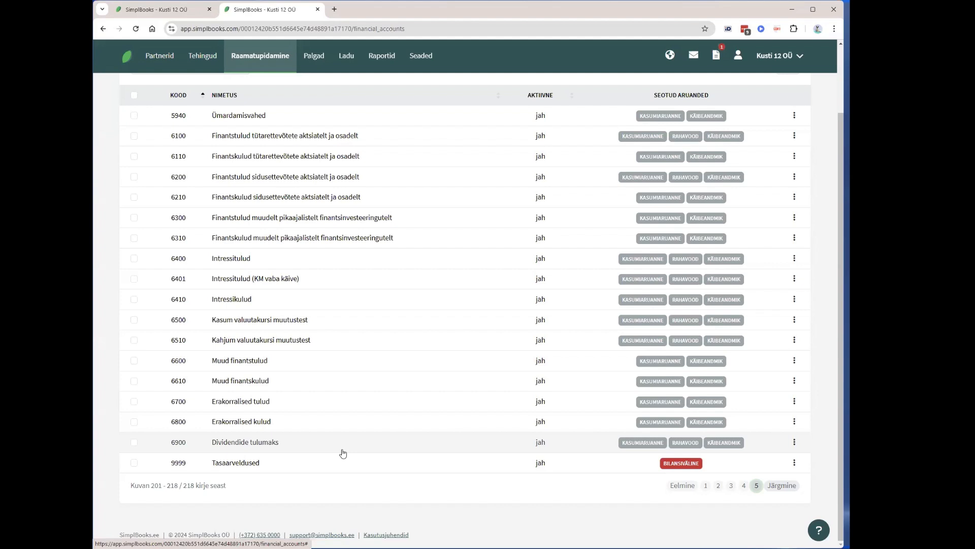
- Open the Bilanss report for 01.10.2024–03.12.2024 and its Valikud options panel
{"action": "mouse_move", "coordinate": [252, 63]}
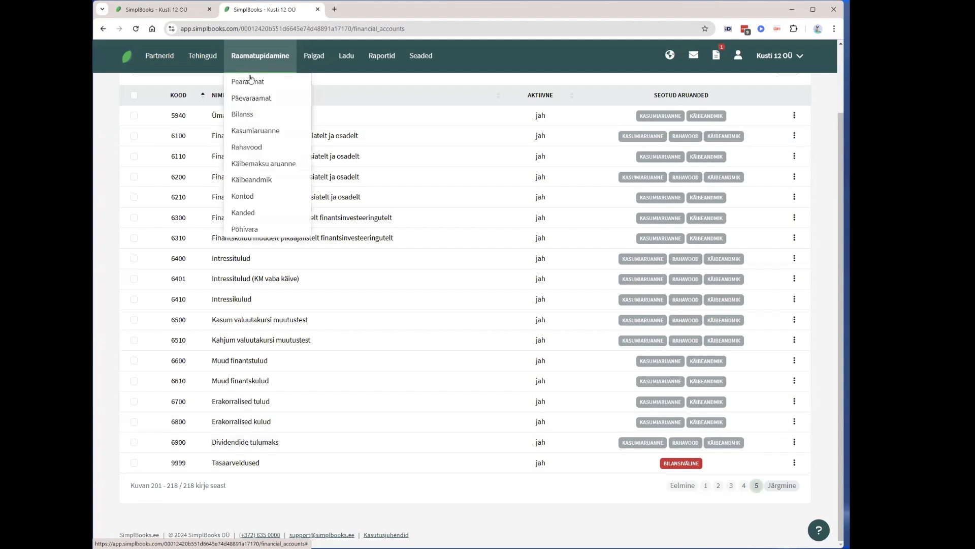
{"action": "left_click", "coordinate": [249, 114]}
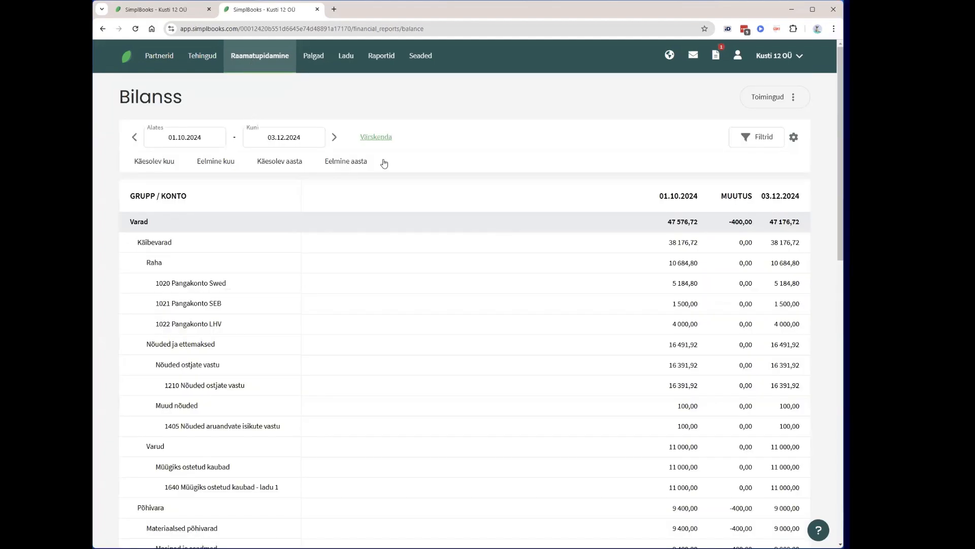
{"action": "mouse_move", "coordinate": [241, 86]}
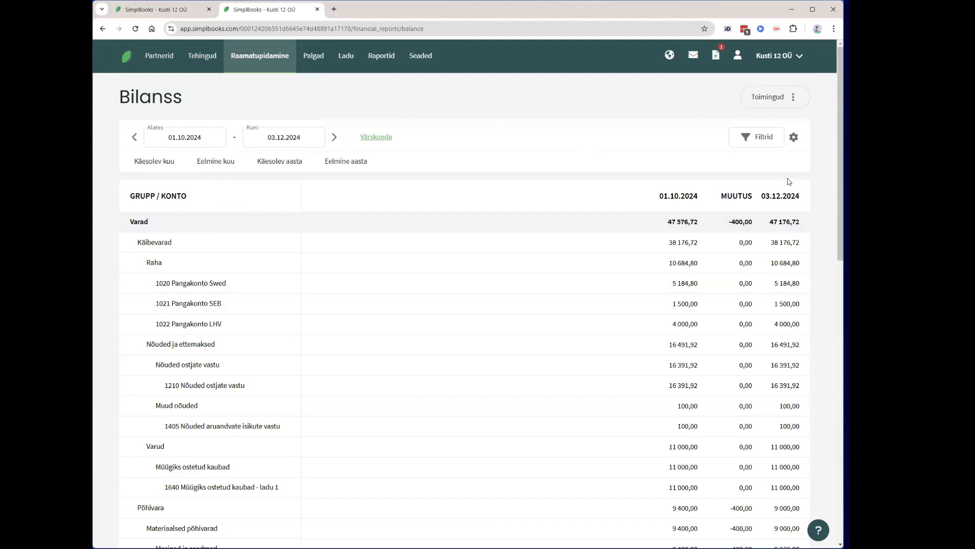
{"action": "left_click", "coordinate": [796, 143]}
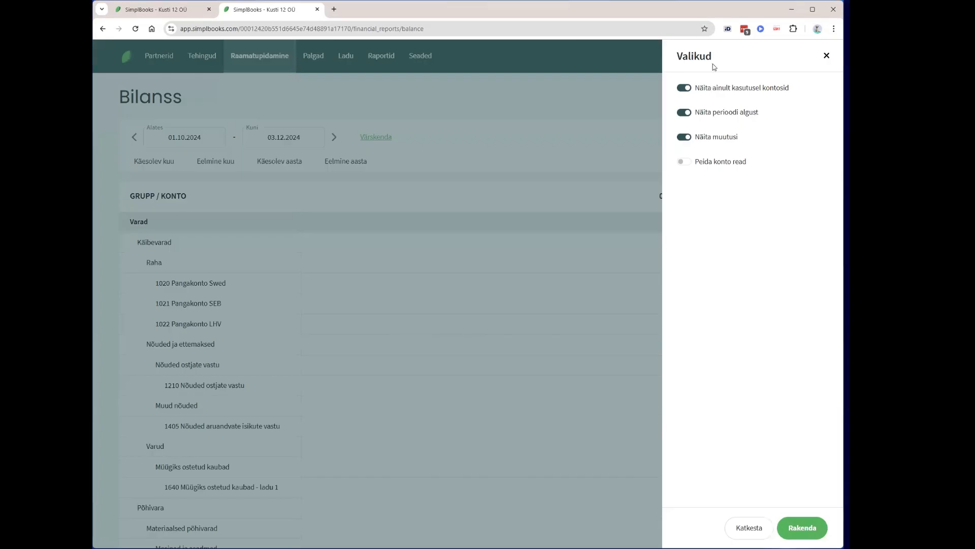
- Switch off 'Näita ainult kasutusel kontosid' in Valikud and apply it
{"action": "left_click", "coordinate": [596, 139]}
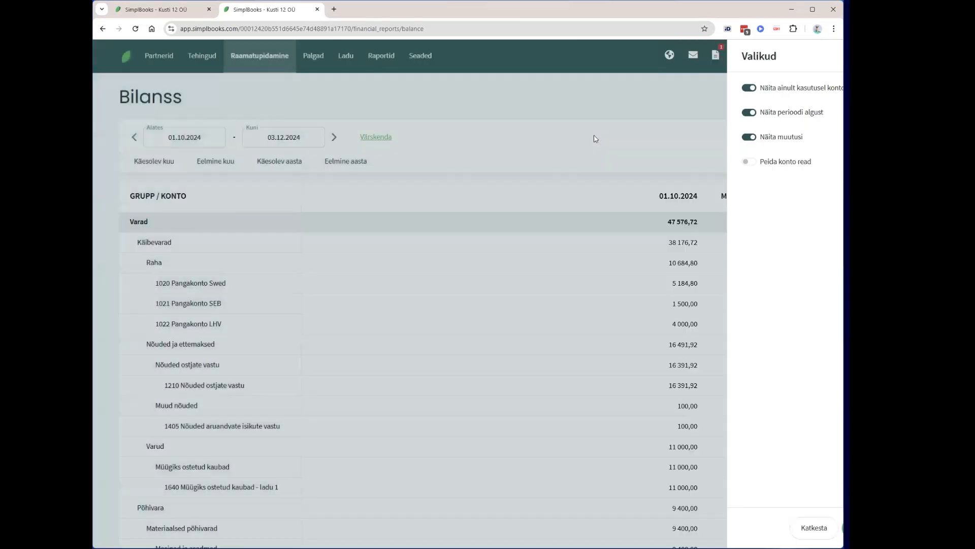
{"action": "left_click", "coordinate": [795, 141]}
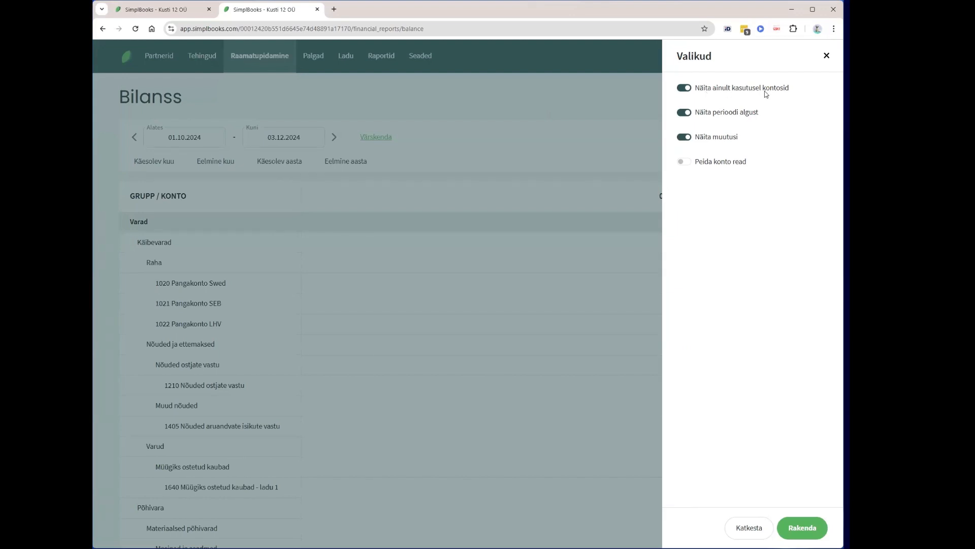
{"action": "left_click", "coordinate": [685, 88]}
{"action": "left_click", "coordinate": [812, 529]}
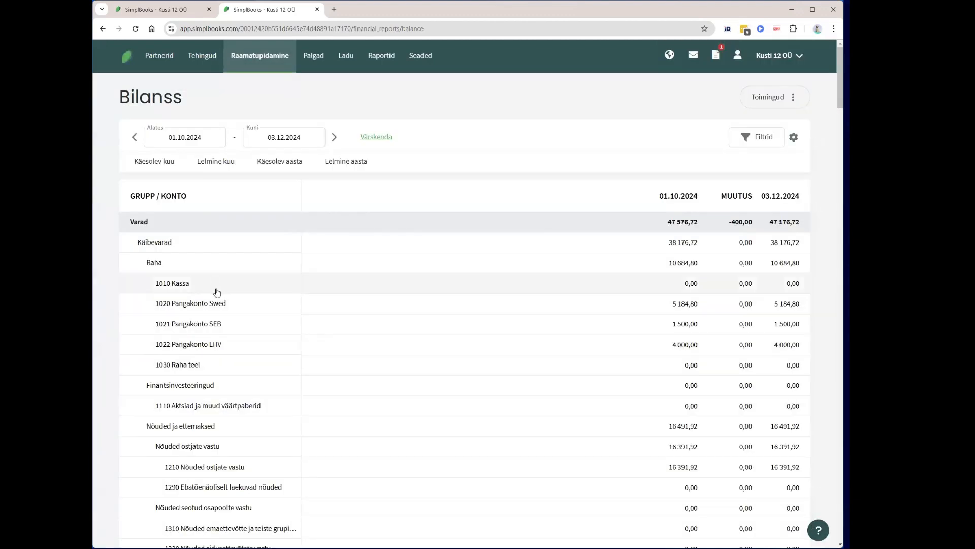
- Scroll through the full balance sheet, inventory 11 000,00 and fixed assets 9 000,00, then back up
{"action": "scroll", "coordinate": [216, 290], "scroll_direction": "down", "scroll_amount": 3}
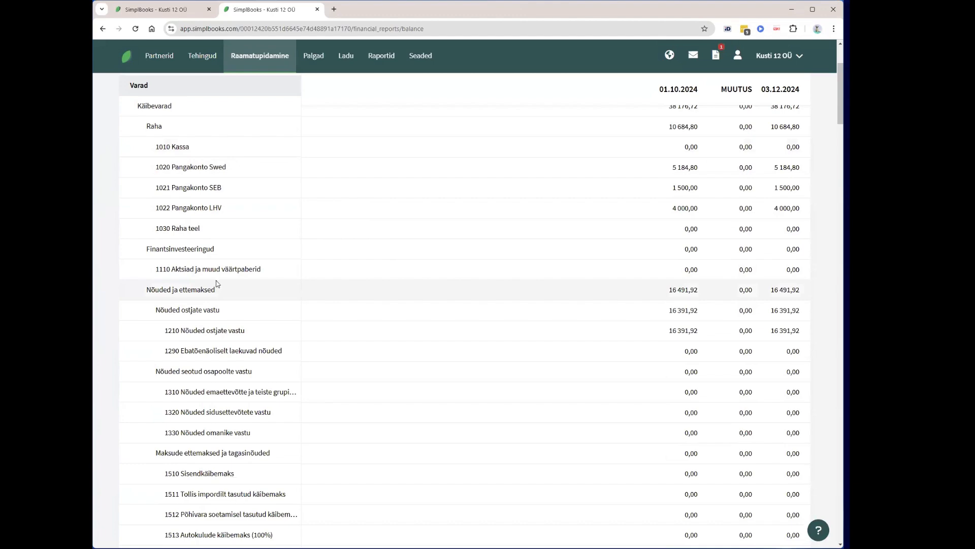
{"action": "scroll", "coordinate": [218, 287], "scroll_direction": "down", "scroll_amount": 3}
{"action": "scroll", "coordinate": [218, 286], "scroll_direction": "down", "scroll_amount": 2}
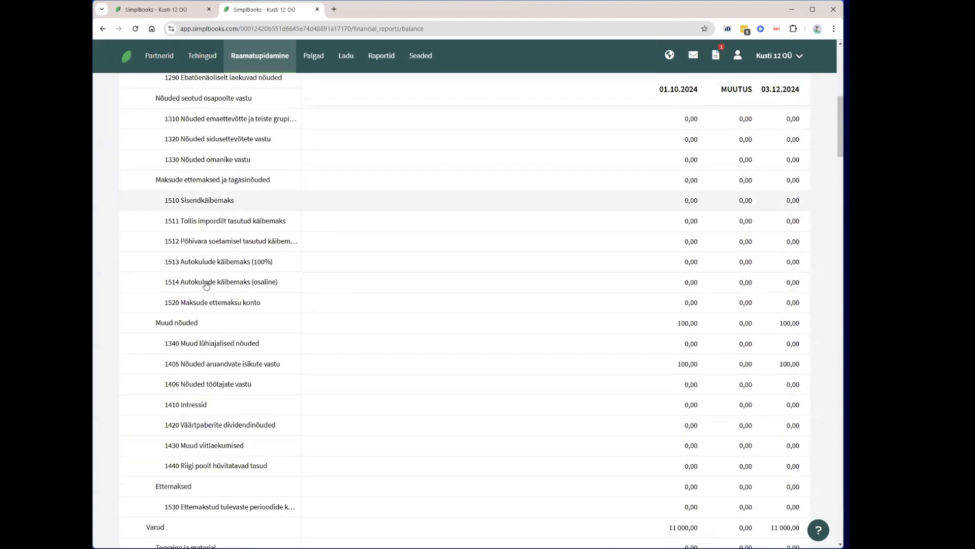
{"action": "scroll", "coordinate": [206, 286], "scroll_direction": "down", "scroll_amount": 2}
{"action": "scroll", "coordinate": [315, 349], "scroll_direction": "down", "scroll_amount": 1}
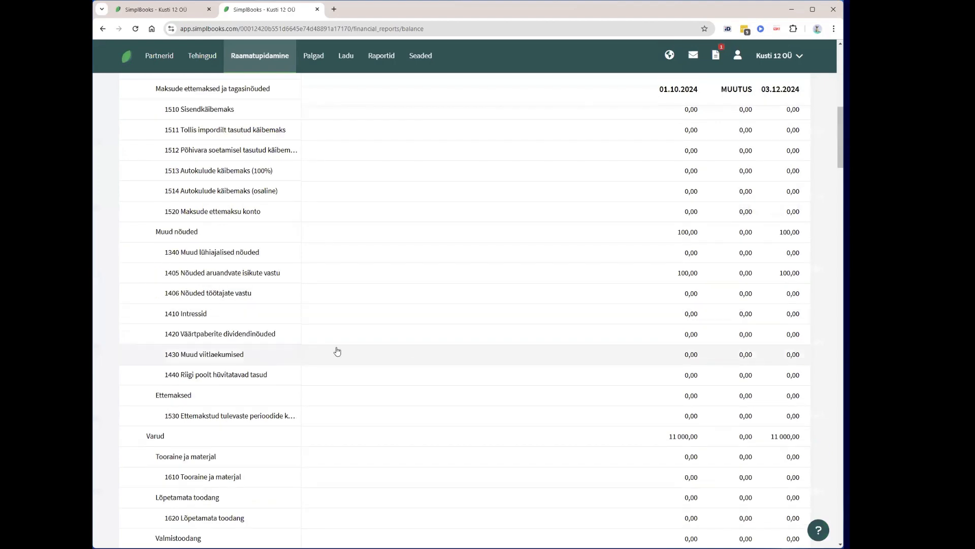
{"action": "scroll", "coordinate": [337, 350], "scroll_direction": "down", "scroll_amount": 5}
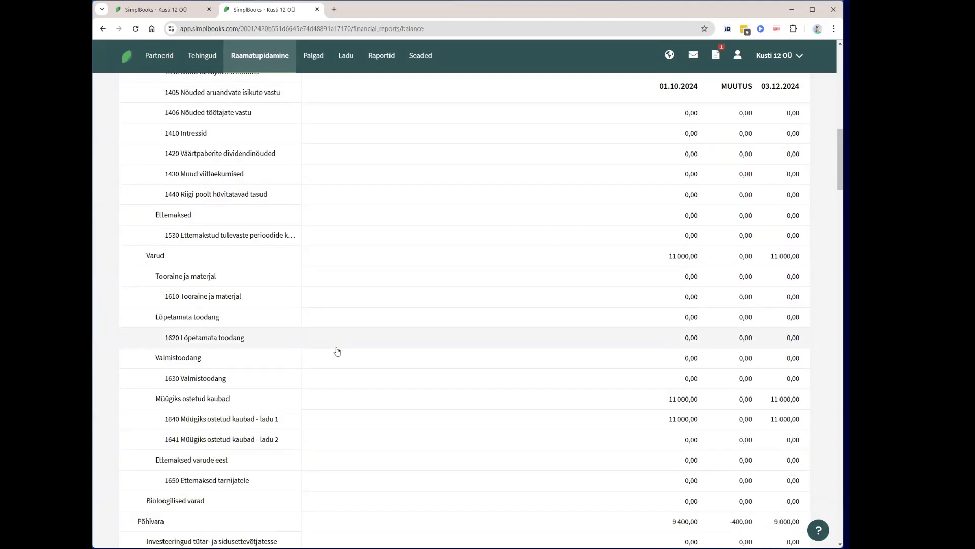
{"action": "scroll", "coordinate": [338, 350], "scroll_direction": "down", "scroll_amount": 1}
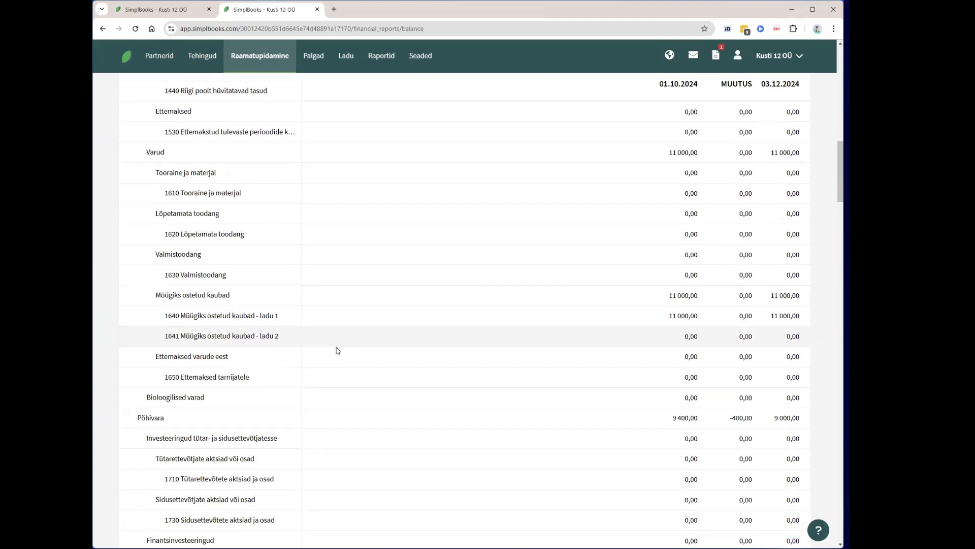
{"action": "scroll", "coordinate": [337, 350], "scroll_direction": "down", "scroll_amount": 9}
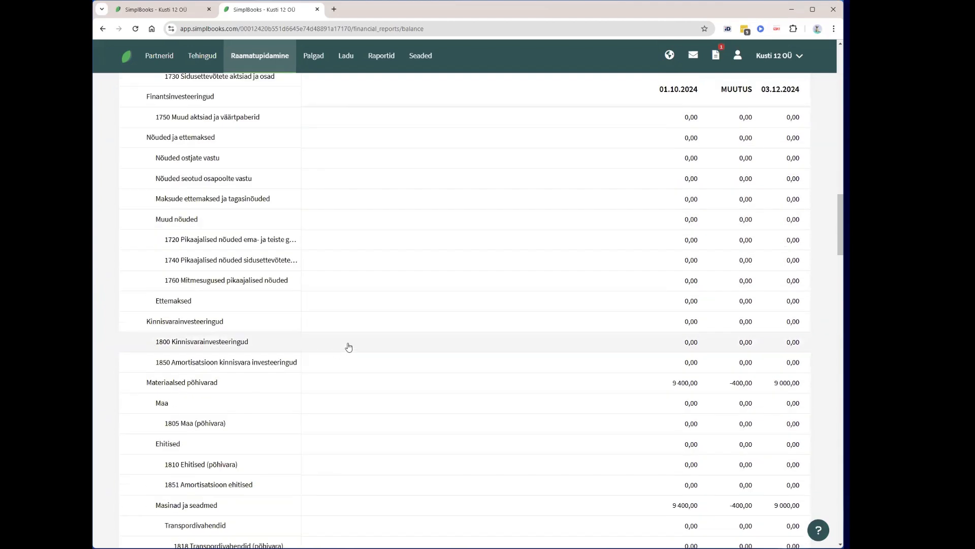
{"action": "scroll", "coordinate": [292, 441], "scroll_direction": "down", "scroll_amount": 1}
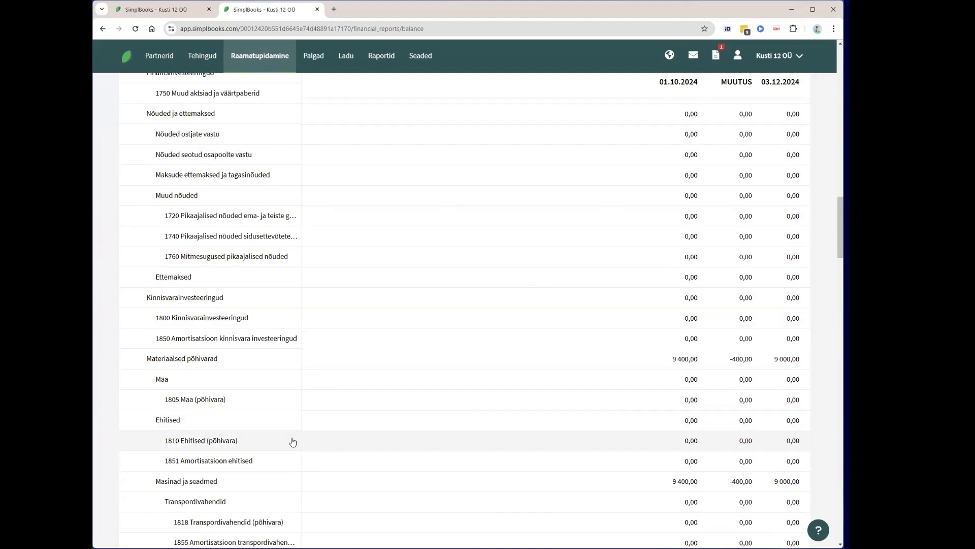
{"action": "scroll", "coordinate": [293, 441], "scroll_direction": "down", "scroll_amount": 5}
{"action": "scroll", "coordinate": [293, 441], "scroll_direction": "up", "scroll_amount": 18}
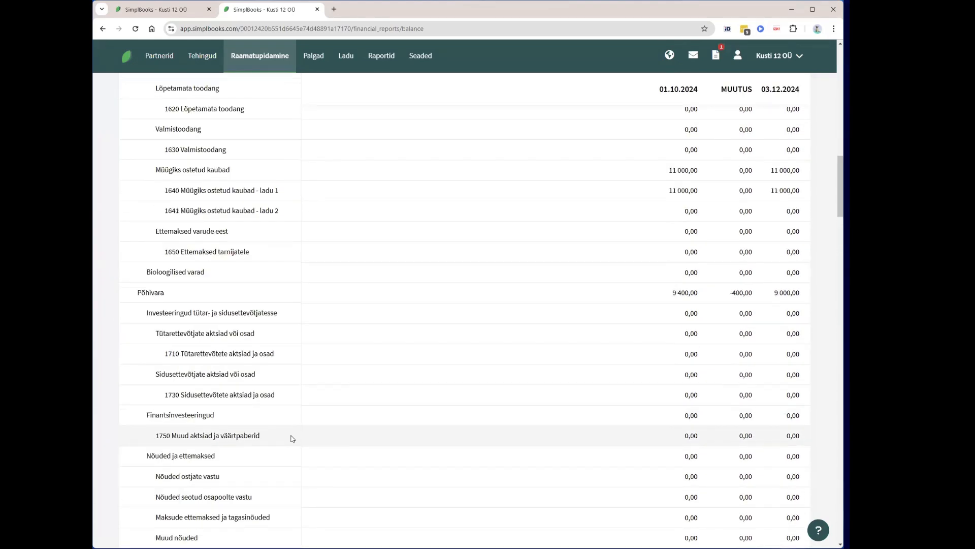
{"action": "scroll", "coordinate": [293, 437], "scroll_direction": "up", "scroll_amount": 6}
{"action": "scroll", "coordinate": [462, 322], "scroll_direction": "up", "scroll_amount": 5}
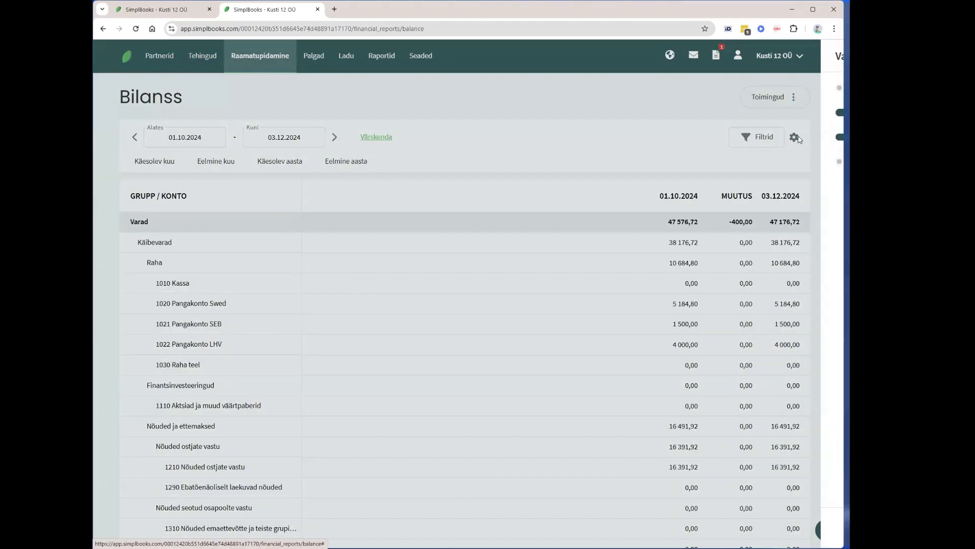
- Turn on 'Peida konto read' so the balance sheet shows only group totals
{"action": "left_click", "coordinate": [796, 138]}
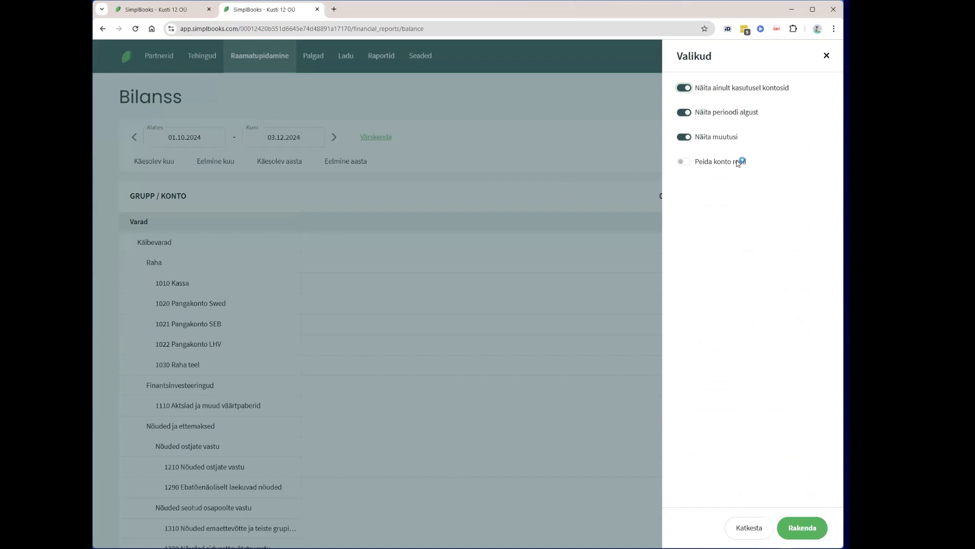
{"action": "left_click", "coordinate": [684, 162]}
{"action": "left_click", "coordinate": [801, 528]}
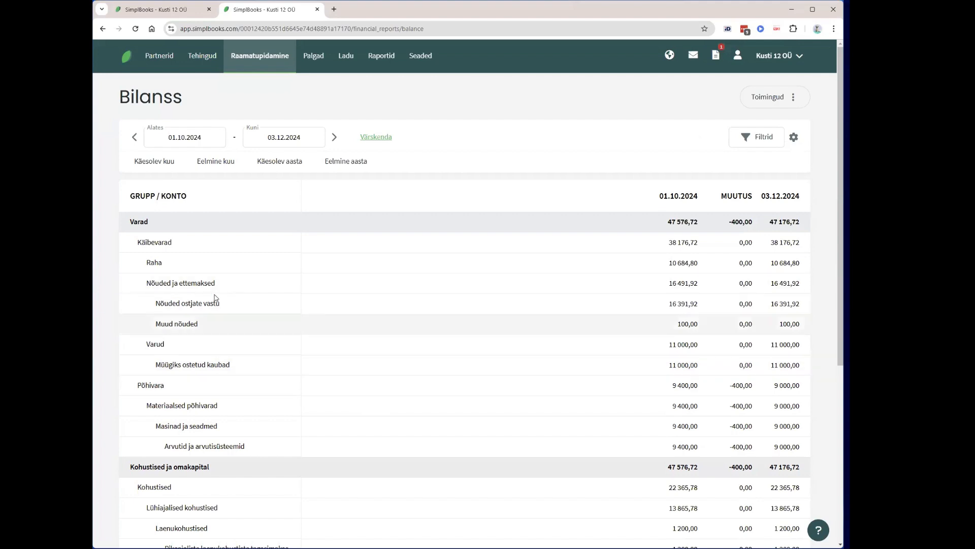
- Review the group-only balance sheet, then bring up the Toimingud actions list
{"action": "scroll", "coordinate": [213, 314], "scroll_direction": "down", "scroll_amount": 2}
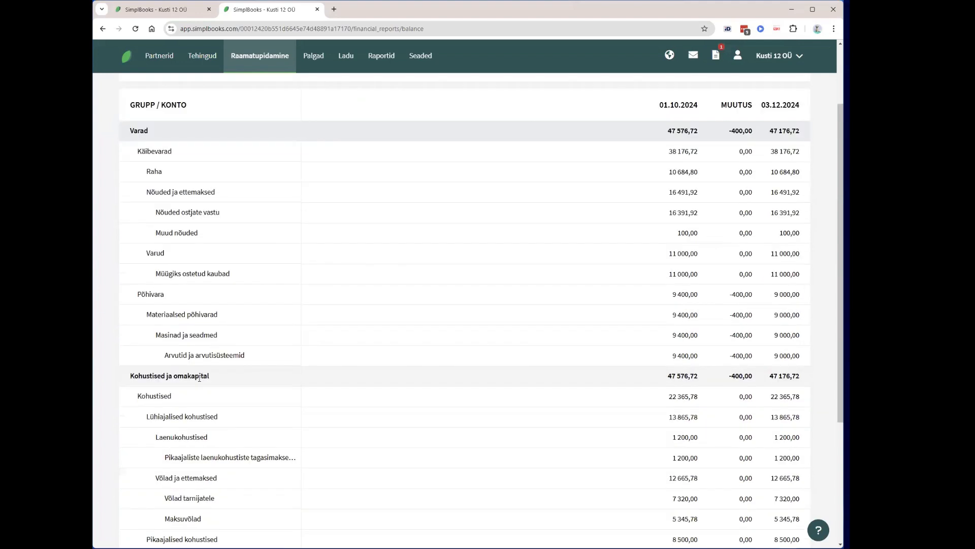
{"action": "scroll", "coordinate": [258, 352], "scroll_direction": "up", "scroll_amount": 2}
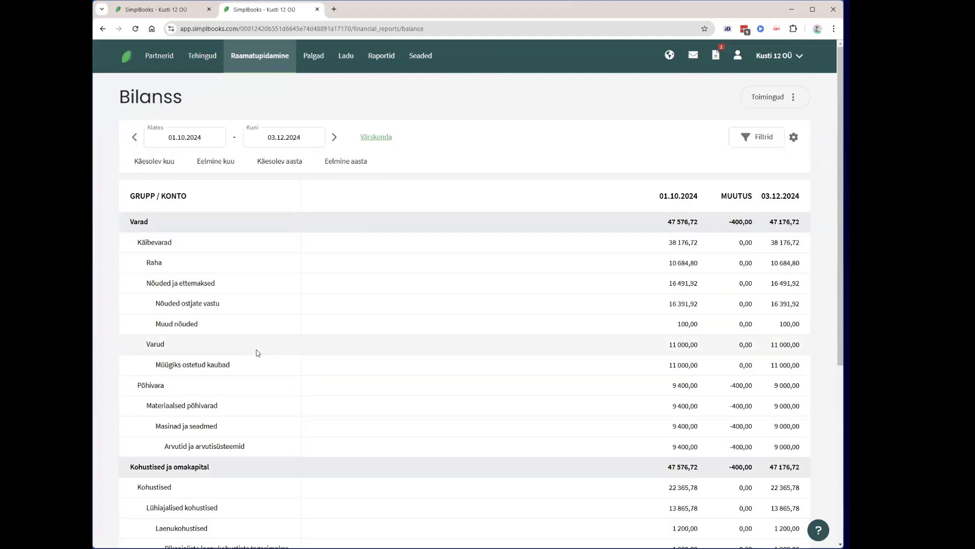
{"action": "left_click", "coordinate": [779, 102]}
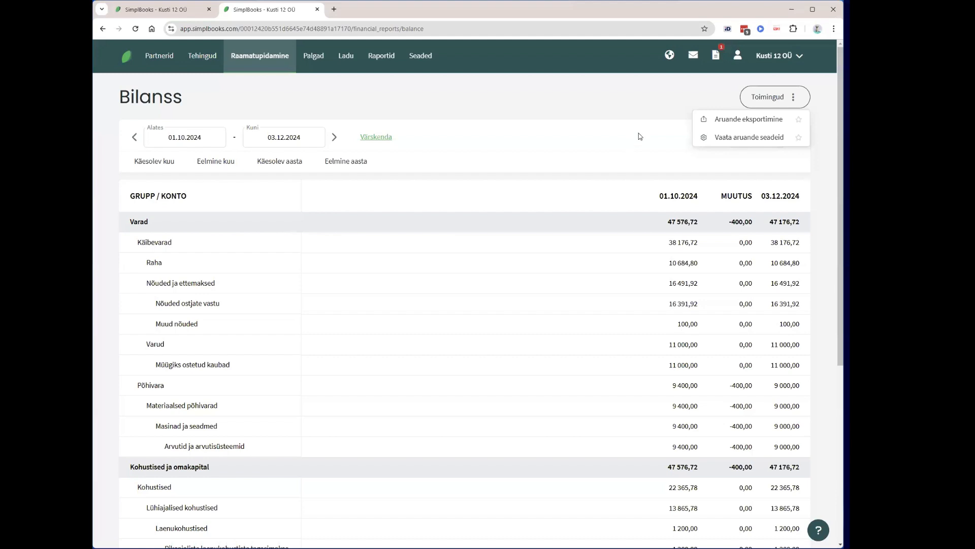
- View the Aruande eksportimine CSV, Excel and PDF options, then cancel without exporting
{"action": "left_click", "coordinate": [747, 127]}
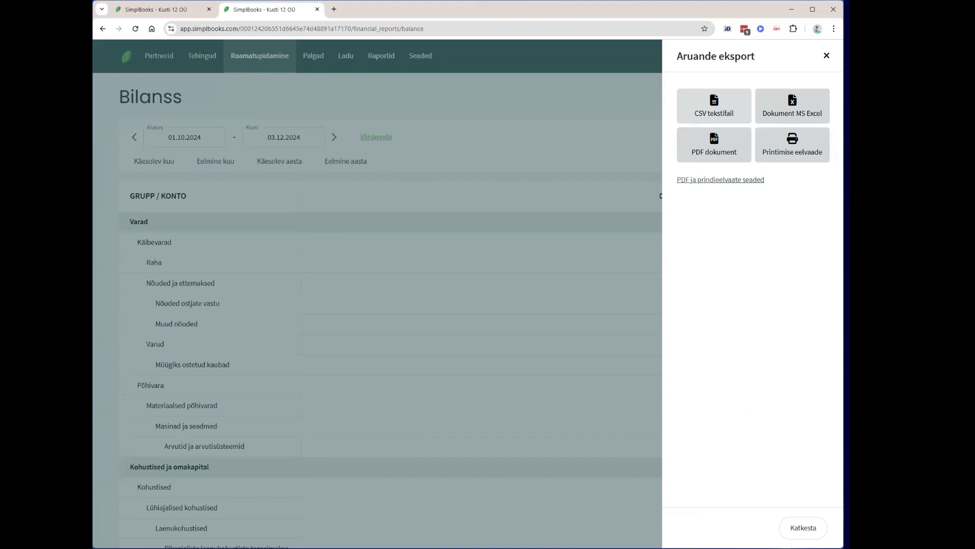
{"action": "left_click", "coordinate": [818, 531]}
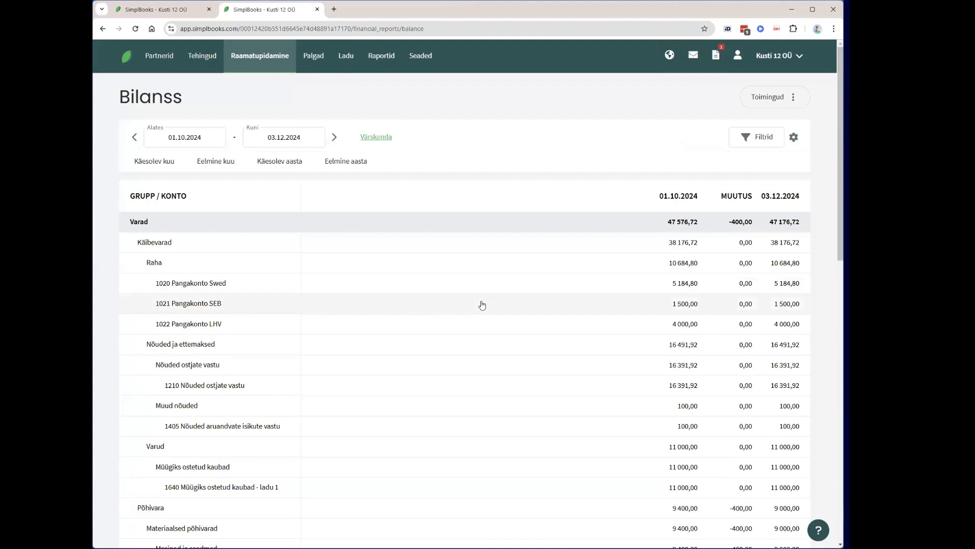
{"action": "scroll", "coordinate": [482, 305], "scroll_direction": "down", "scroll_amount": 1}
{"action": "scroll", "coordinate": [482, 305], "scroll_direction": "up", "scroll_amount": 1}
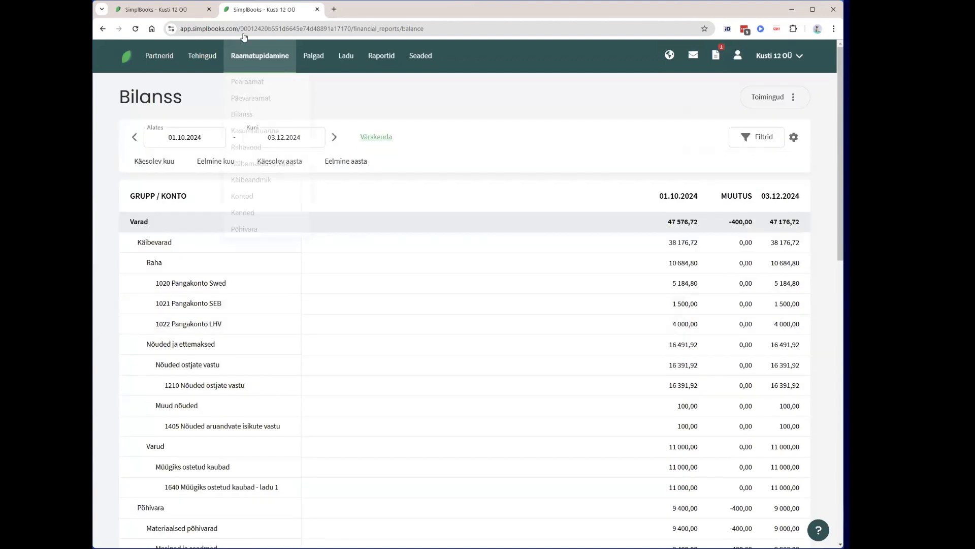
{"action": "left_click", "coordinate": [249, 131]}
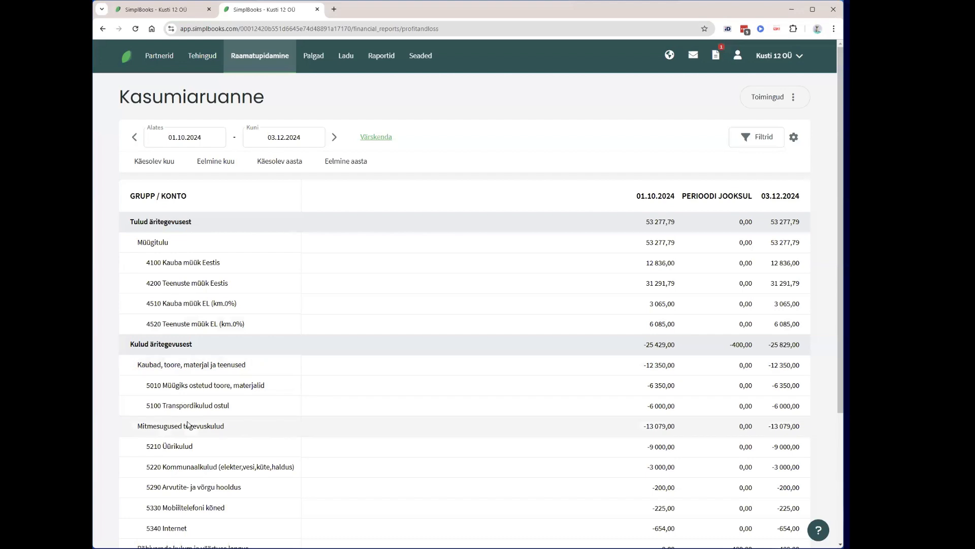
{"action": "left_click", "coordinate": [795, 137]}
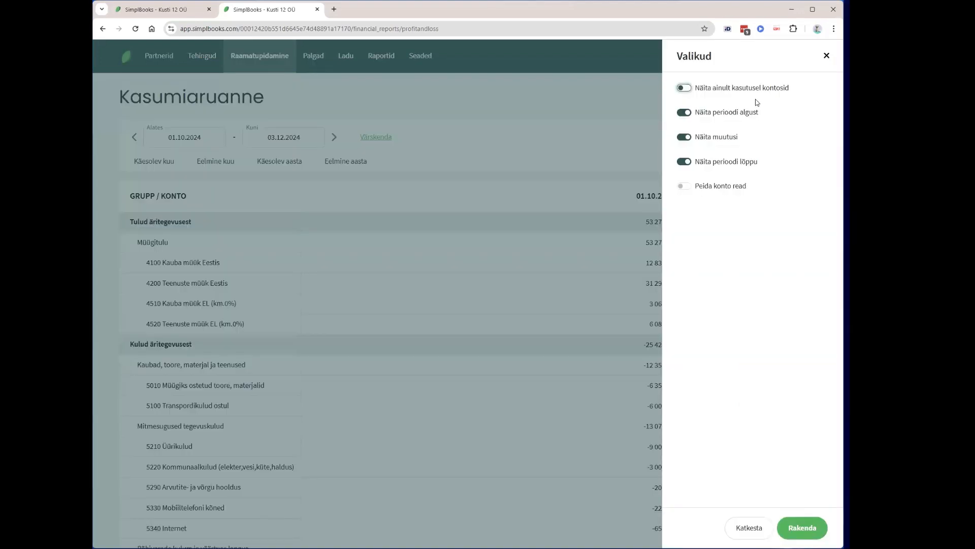
{"action": "left_click", "coordinate": [801, 528]}
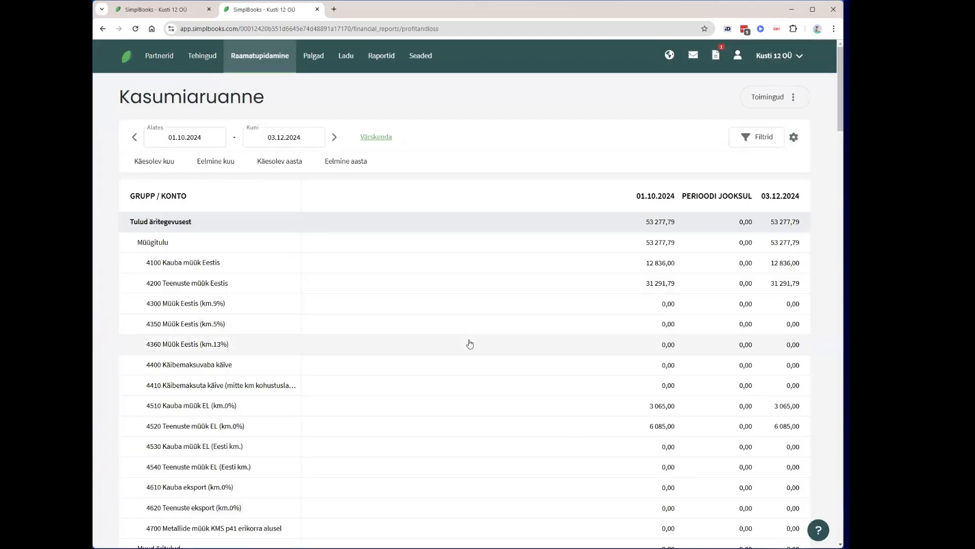
{"action": "scroll", "coordinate": [469, 344], "scroll_direction": "down", "scroll_amount": 5}
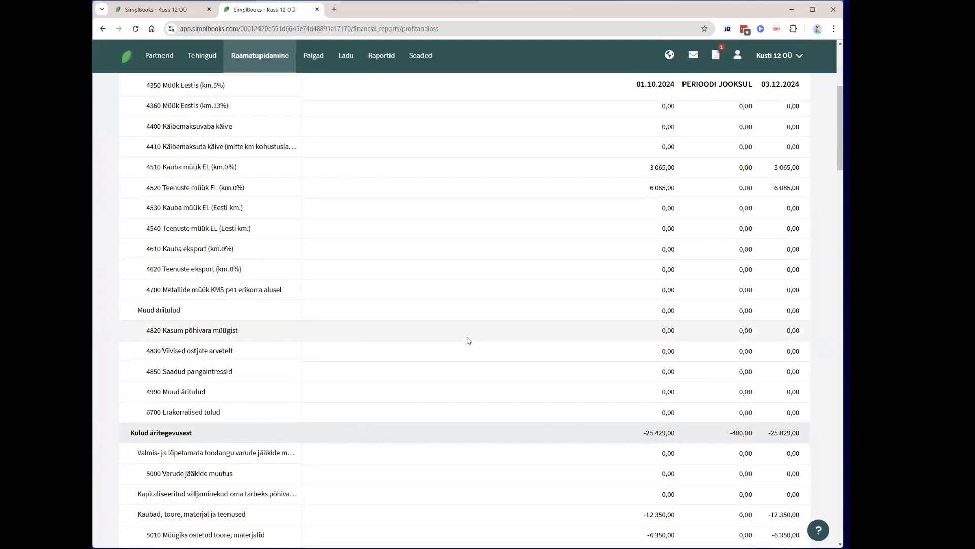
{"action": "scroll", "coordinate": [469, 340], "scroll_direction": "down", "scroll_amount": 3}
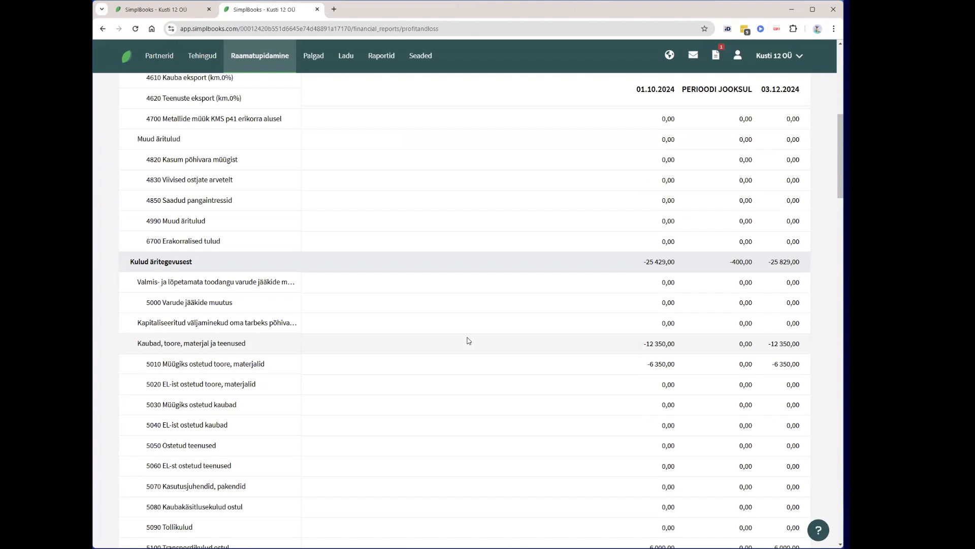
{"action": "scroll", "coordinate": [283, 260], "scroll_direction": "down", "scroll_amount": 2}
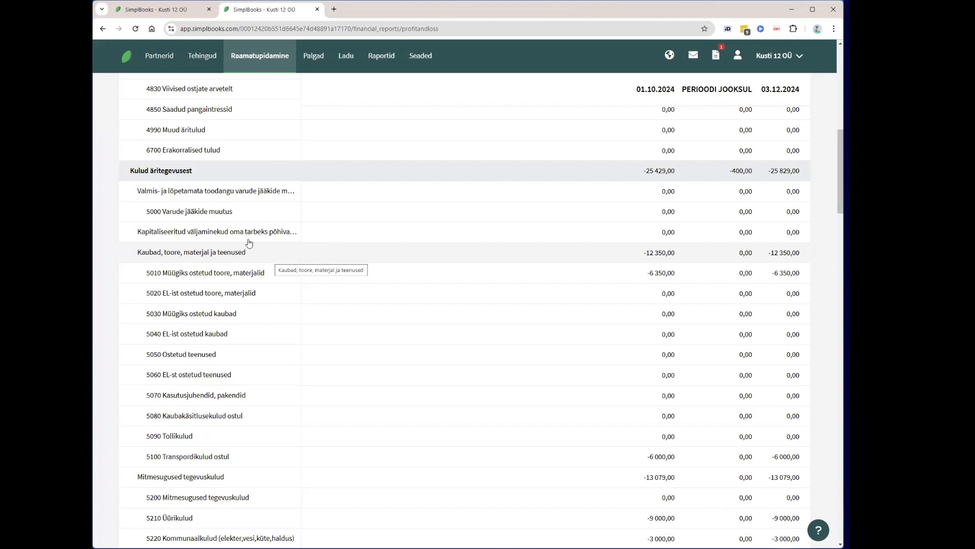
{"action": "scroll", "coordinate": [248, 242], "scroll_direction": "down", "scroll_amount": 1}
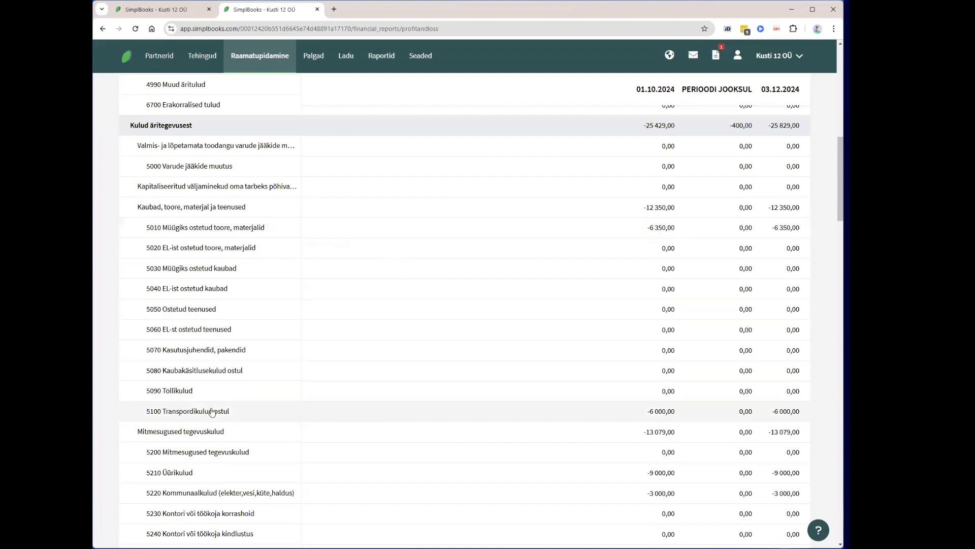
{"action": "scroll", "coordinate": [212, 413], "scroll_direction": "down", "scroll_amount": 4}
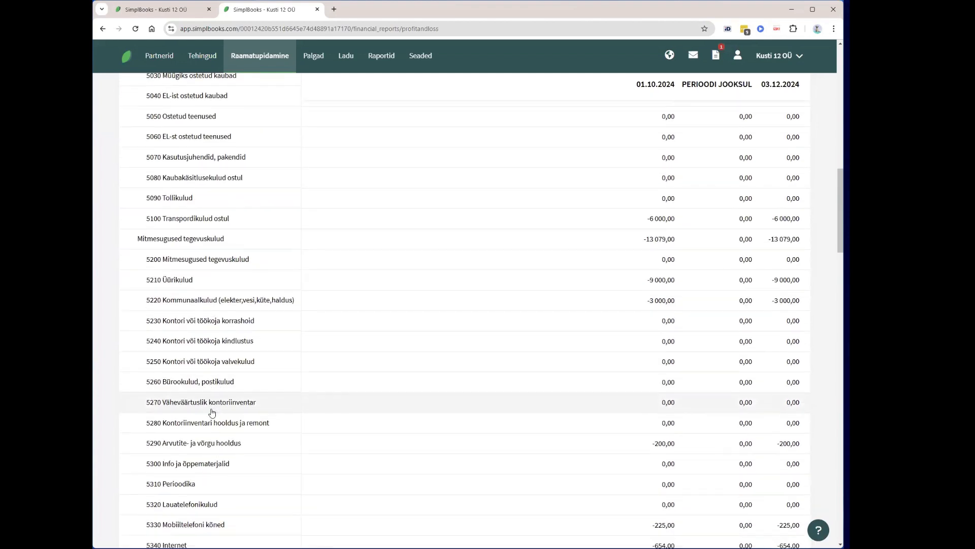
{"action": "scroll", "coordinate": [213, 388], "scroll_direction": "down", "scroll_amount": 1}
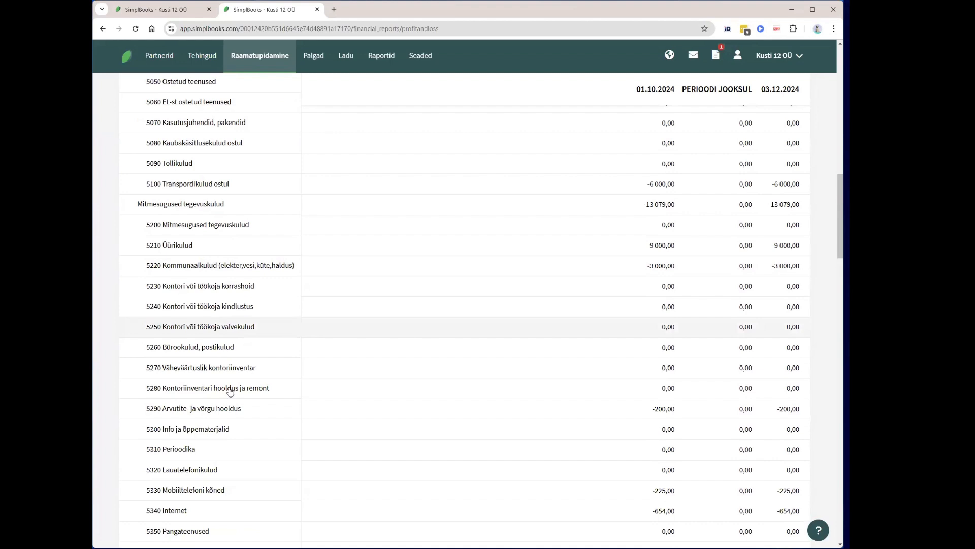
{"action": "scroll", "coordinate": [229, 389], "scroll_direction": "down", "scroll_amount": 2}
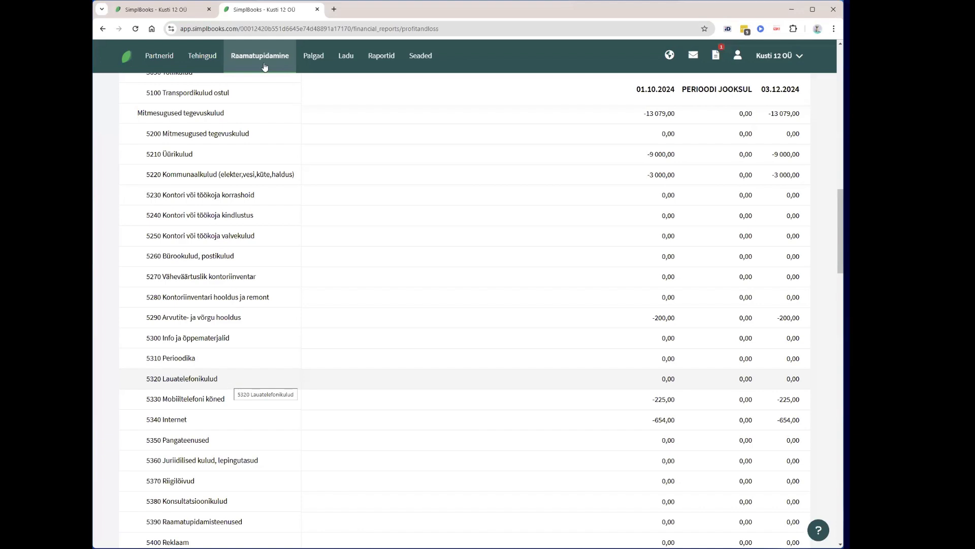
- Open the chart of accounts in a new tab and save account 5940 unchanged
{"action": "right_click", "coordinate": [250, 200]}
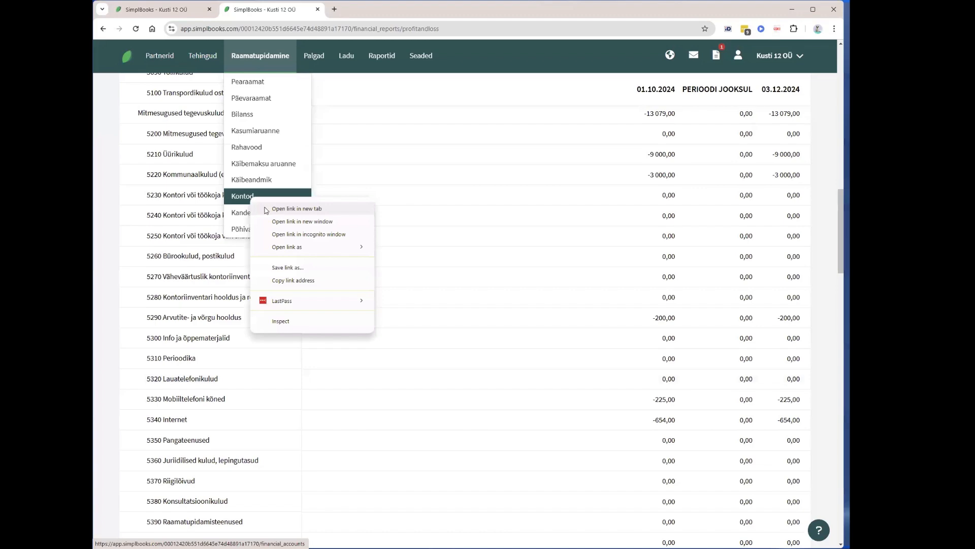
{"action": "left_click", "coordinate": [272, 213]}
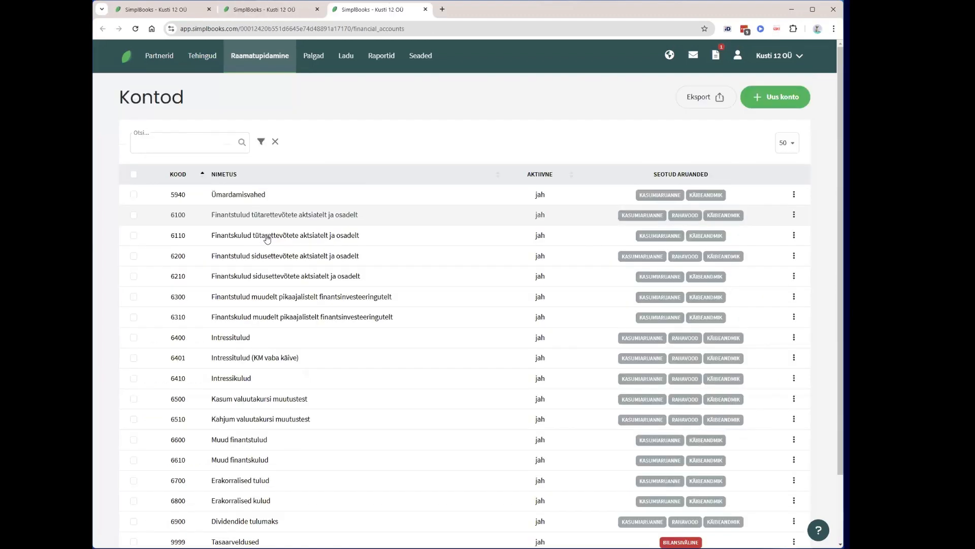
{"action": "left_click", "coordinate": [238, 195]}
{"action": "left_click", "coordinate": [690, 96]}
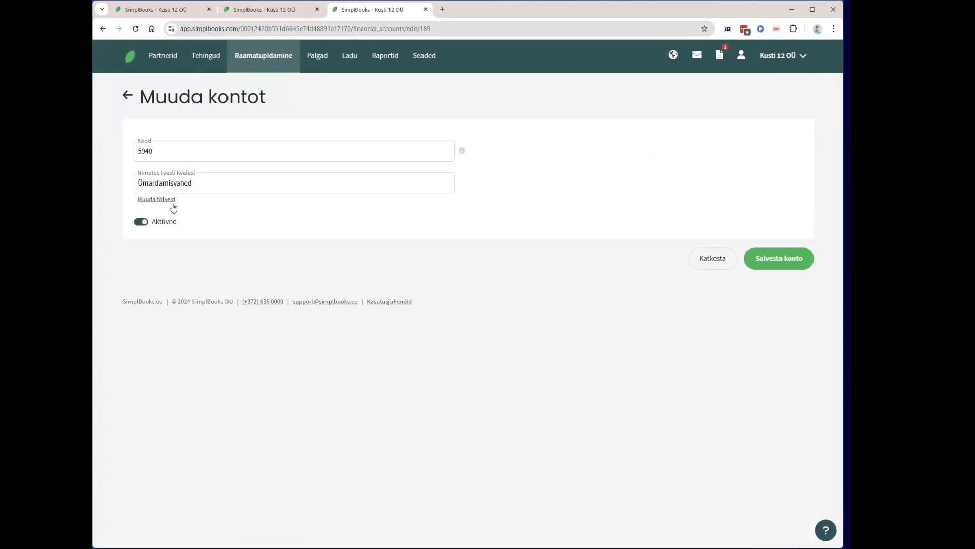
{"action": "key", "text": "Return"}
- Return to the accounts list and show its first page, accounts 1–50 of 218
{"action": "left_click", "coordinate": [127, 96]}
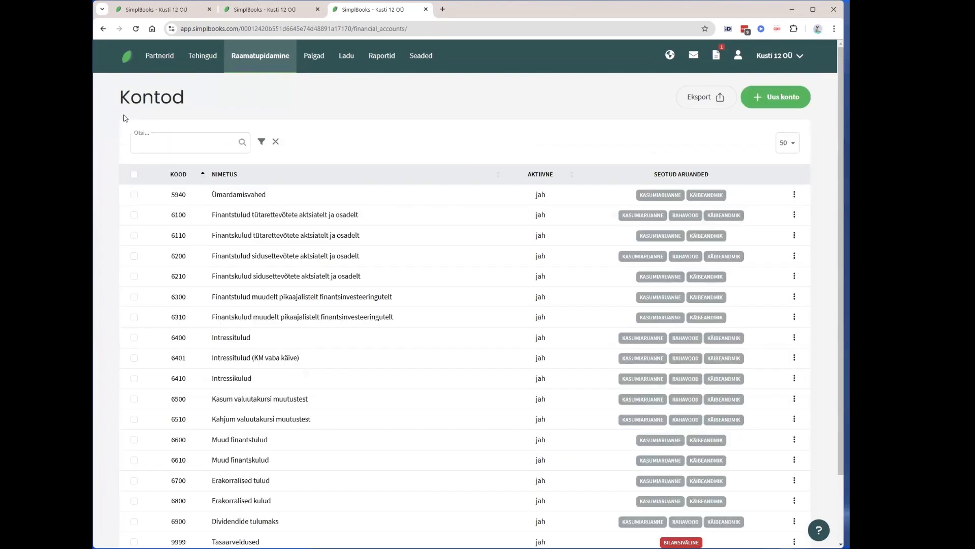
{"action": "scroll", "coordinate": [703, 489], "scroll_direction": "down", "scroll_amount": 2}
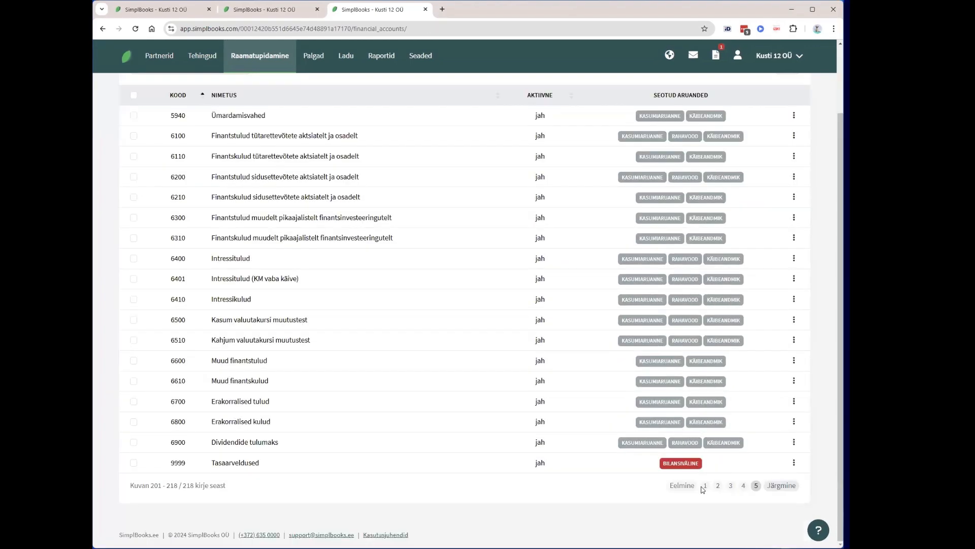
{"action": "left_click", "coordinate": [704, 486]}
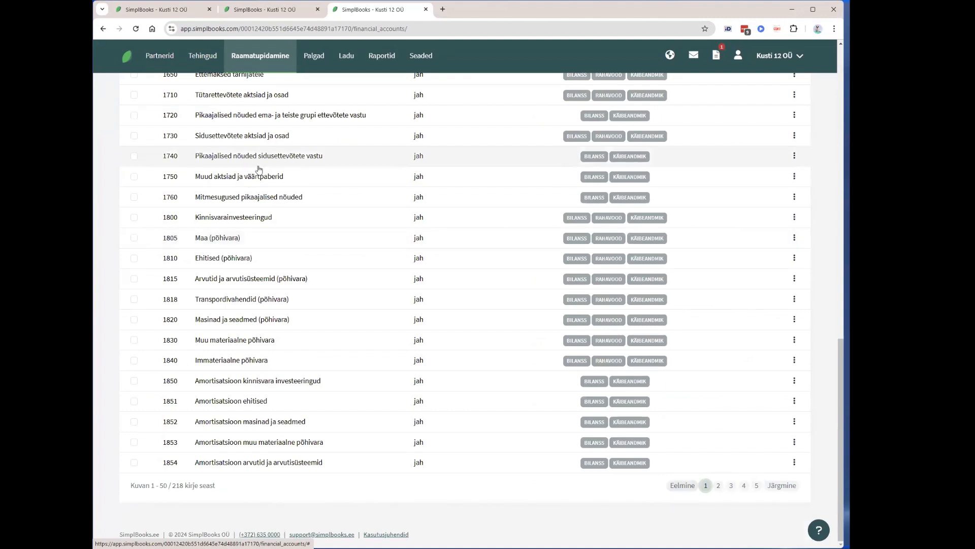
- View account 1740's English and Russian name translations, cancel editing, and close that tab
{"action": "left_click", "coordinate": [278, 167]}
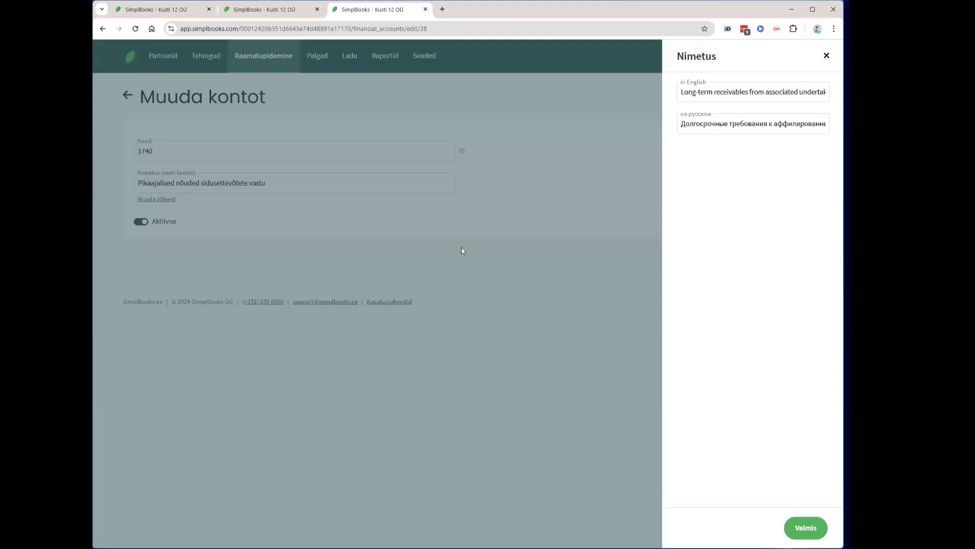
{"action": "left_click", "coordinate": [826, 56]}
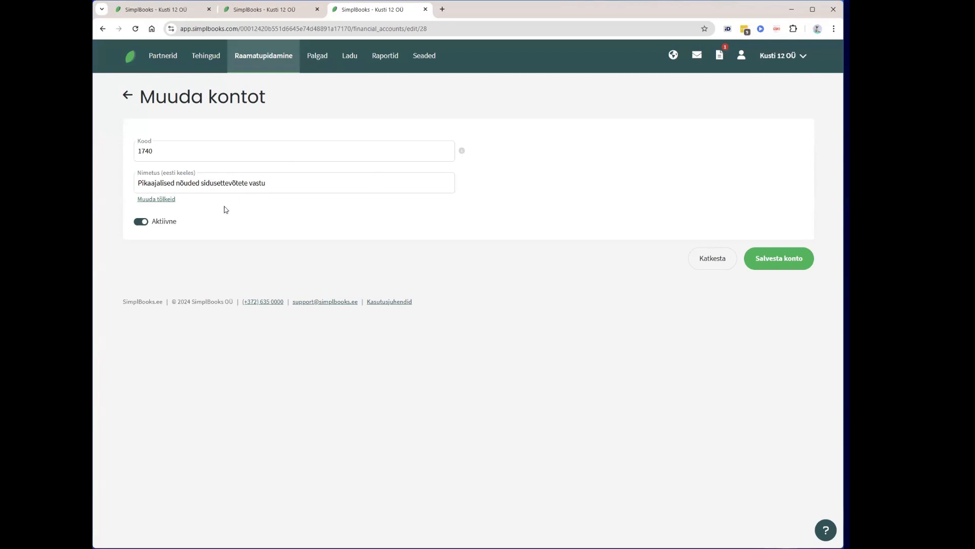
{"action": "left_click", "coordinate": [165, 204]}
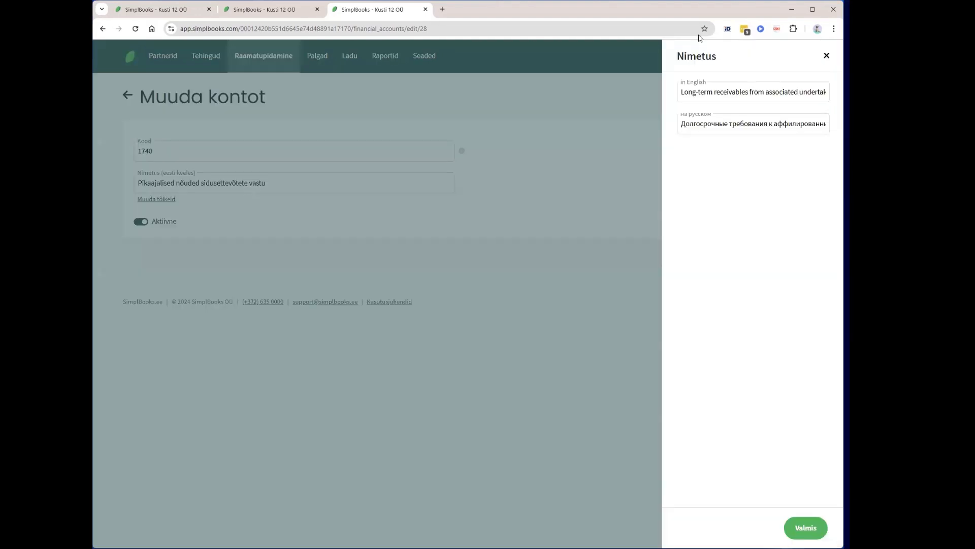
{"action": "left_click", "coordinate": [499, 92]}
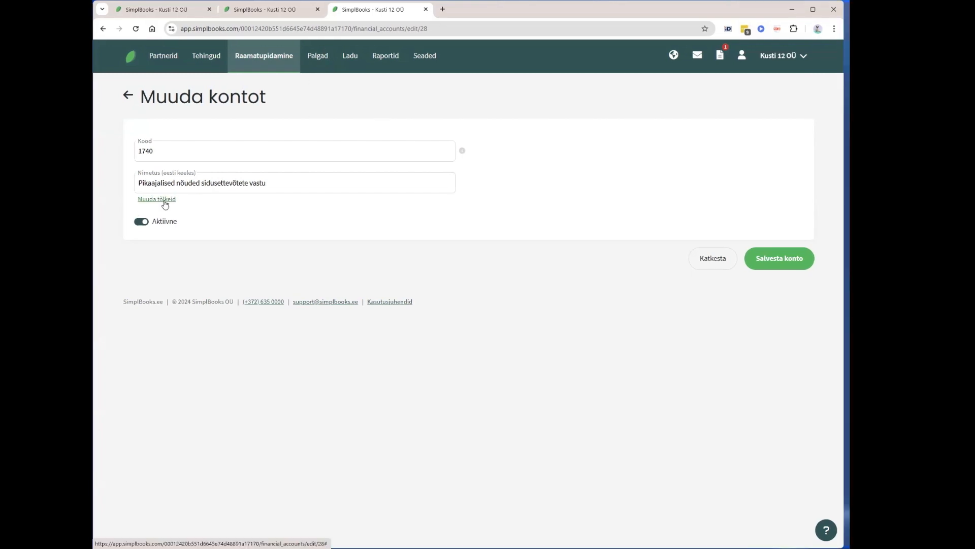
{"action": "left_click", "coordinate": [720, 262]}
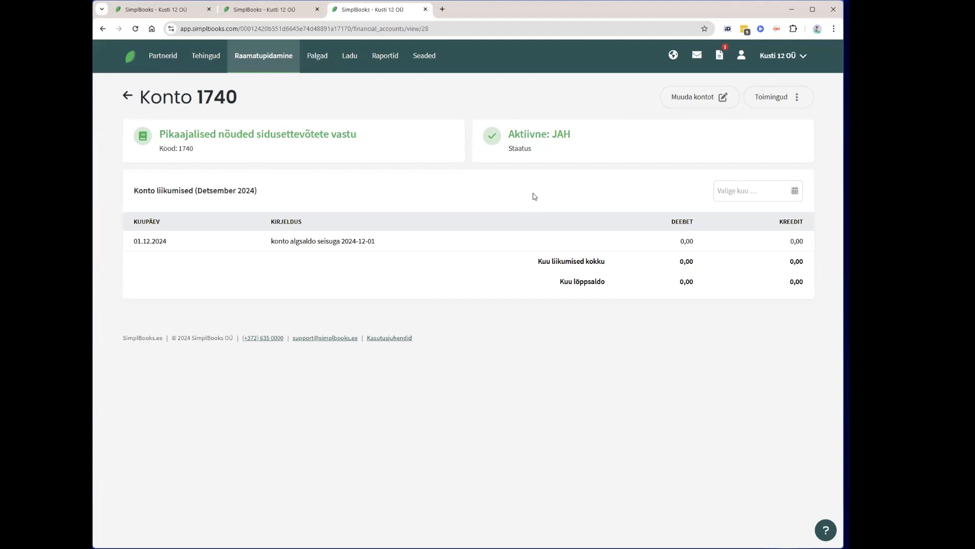
{"action": "left_click", "coordinate": [425, 10]}
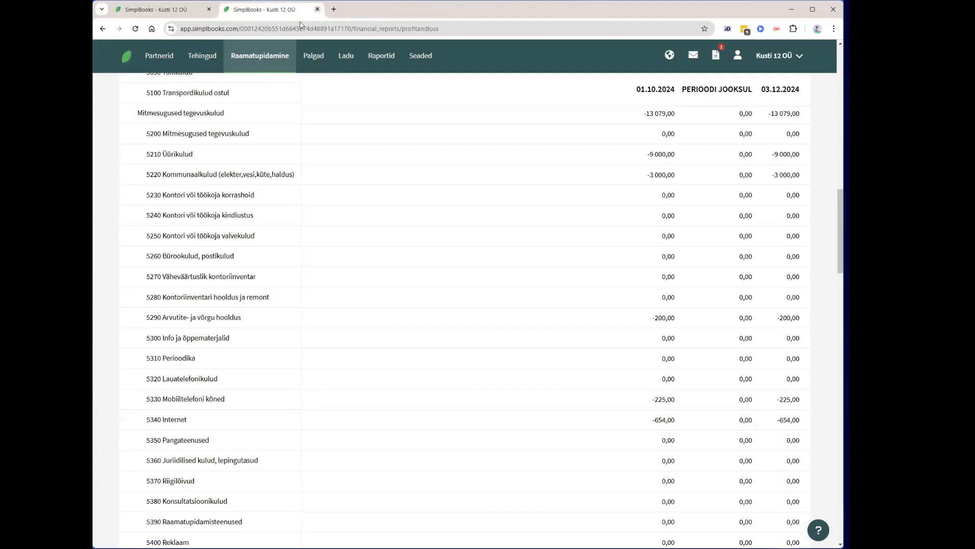
- Close the profit and loss report tab and open the Palgad > Töötajad employee list
{"action": "key", "text": "ctrl+w"}
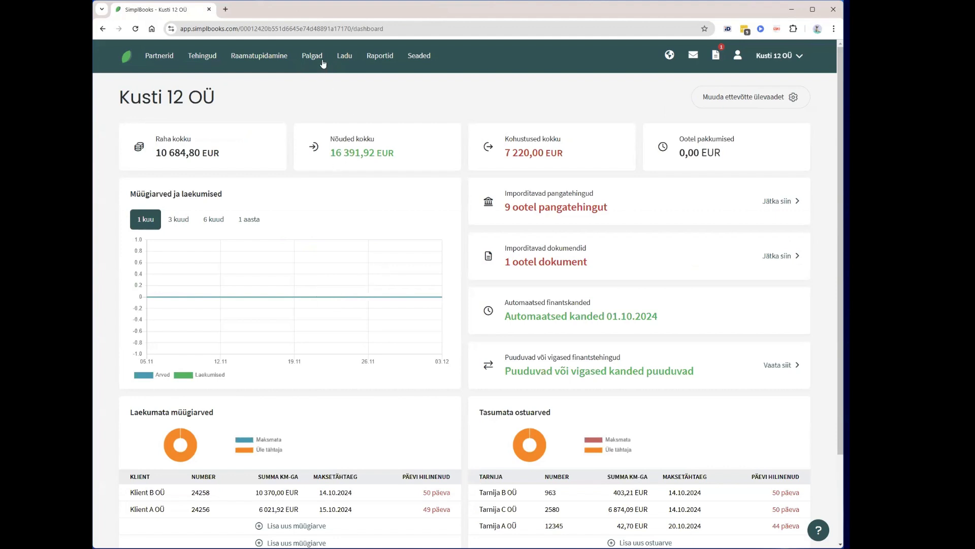
{"action": "mouse_move", "coordinate": [323, 63]}
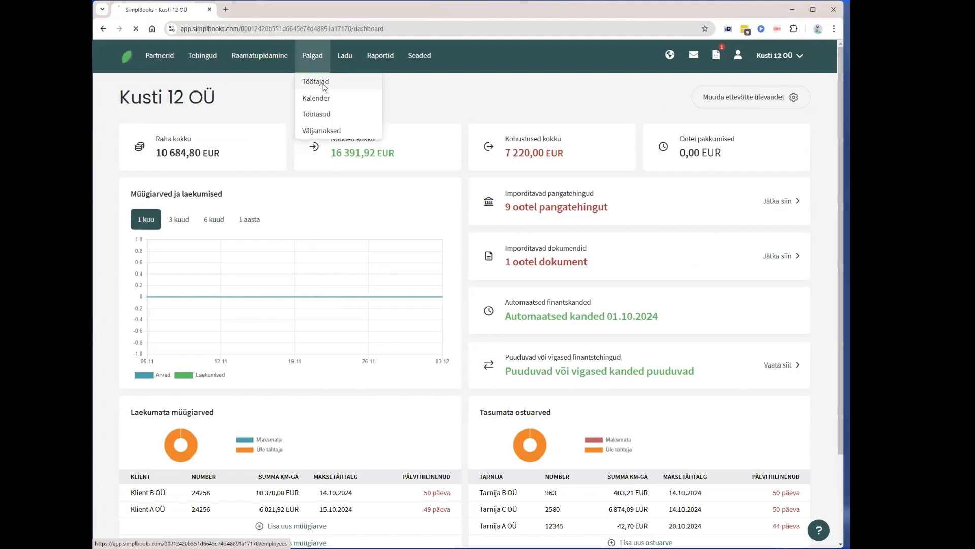
{"action": "left_click", "coordinate": [323, 84]}
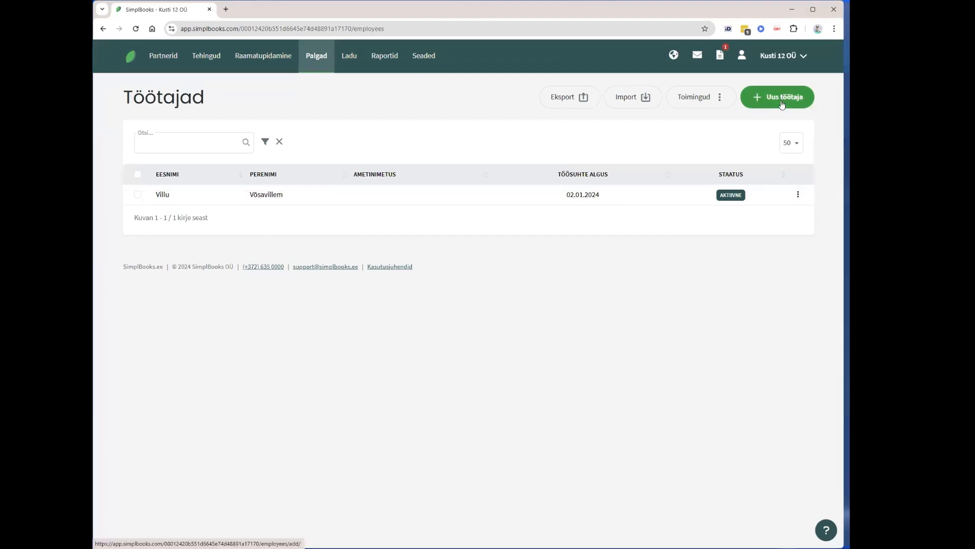
- Review the employee's edit form with 1 800,00 base salary and five taxes, then cancel
{"action": "left_click", "coordinate": [275, 199]}
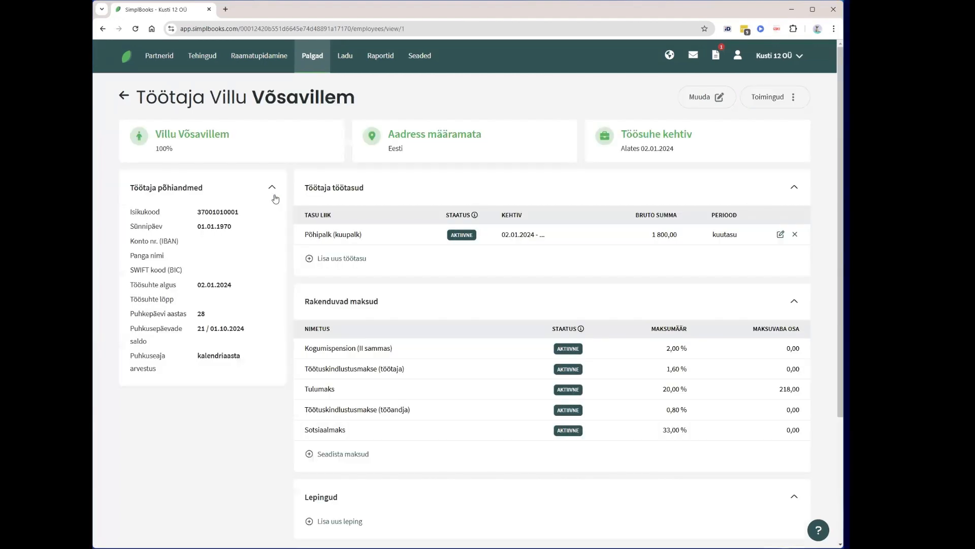
{"action": "left_click", "coordinate": [683, 93]}
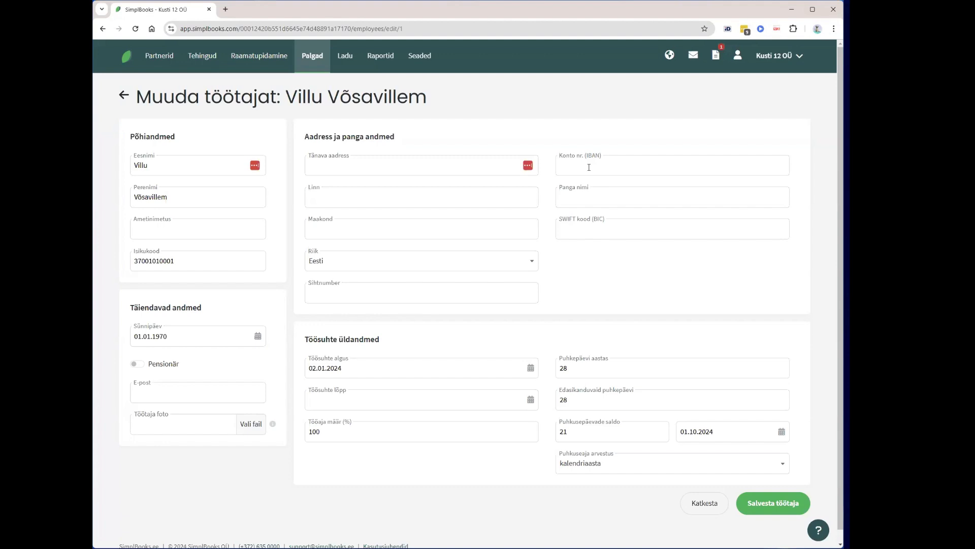
{"action": "left_click", "coordinate": [694, 511]}
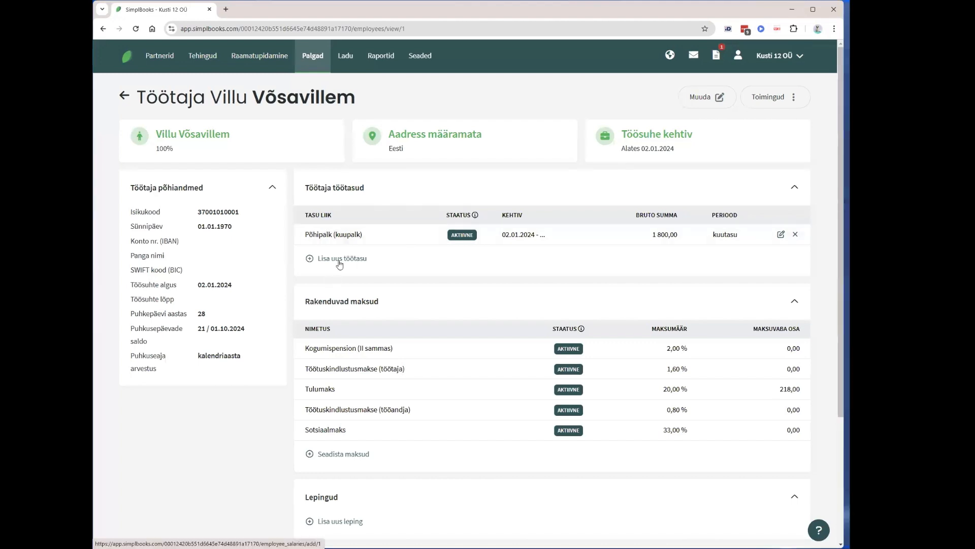
{"action": "left_click", "coordinate": [780, 234]}
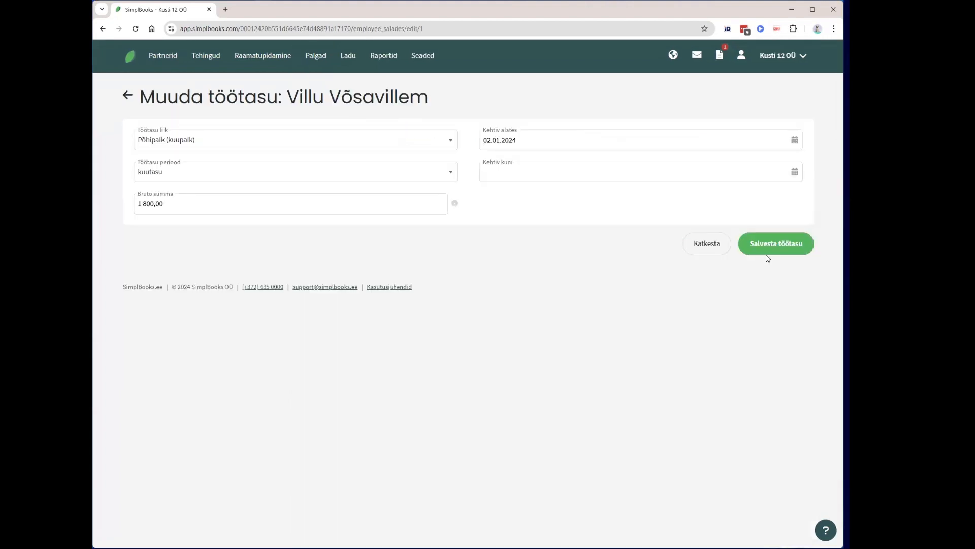
{"action": "left_click", "coordinate": [138, 131]}
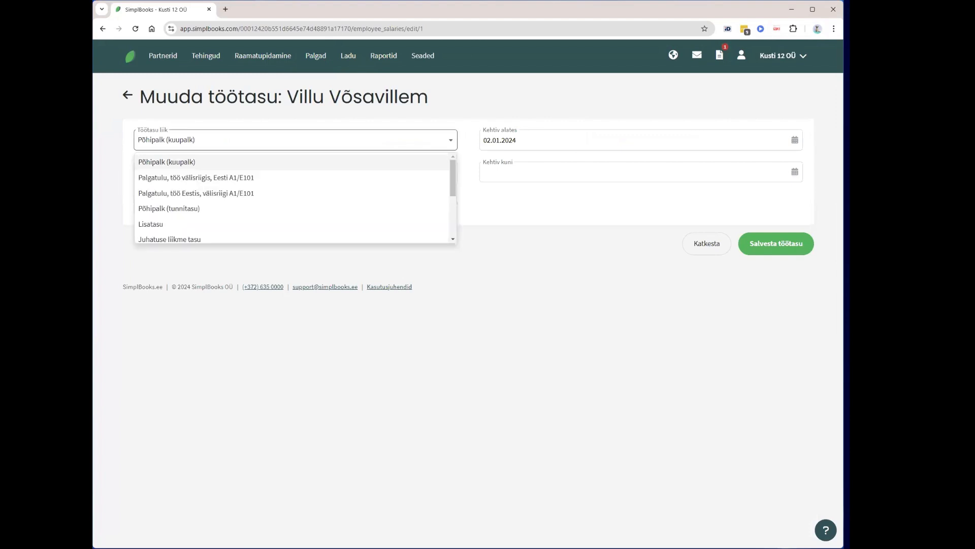
{"action": "left_click", "coordinate": [121, 172]}
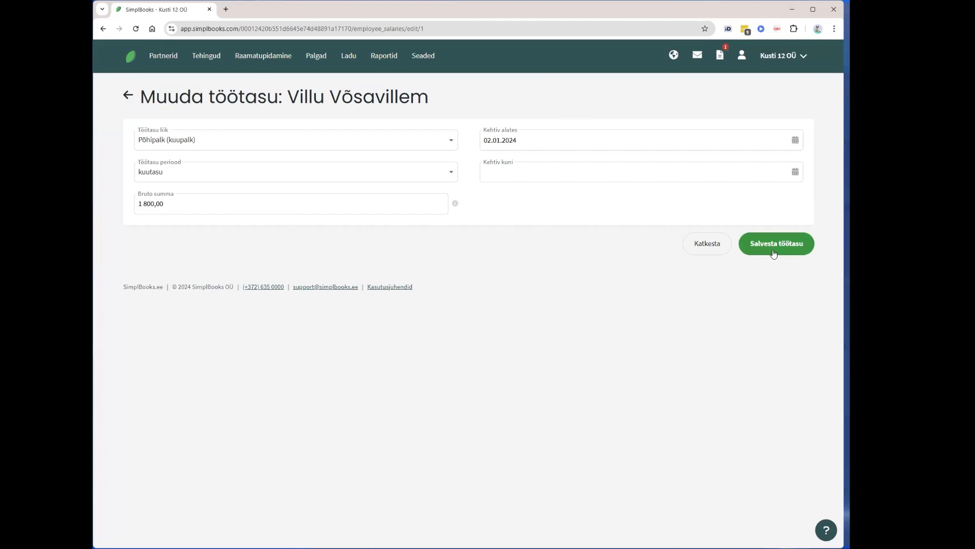
{"action": "left_click", "coordinate": [694, 252]}
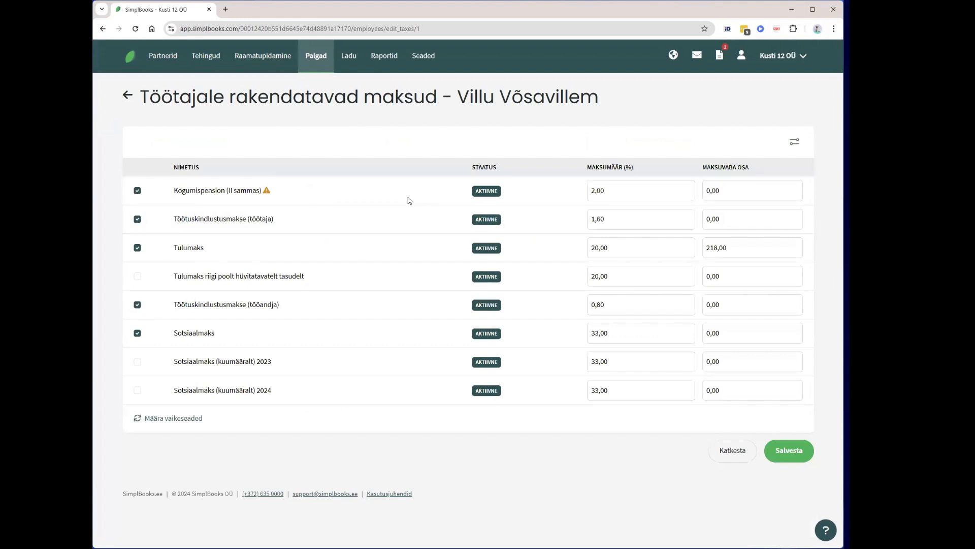
- Set pension contribution to 2,00 and swap plain Sotsiaalmaks for Sotsiaalmaks (kuumääralt) 2024
{"action": "mouse_move", "coordinate": [266, 193]}
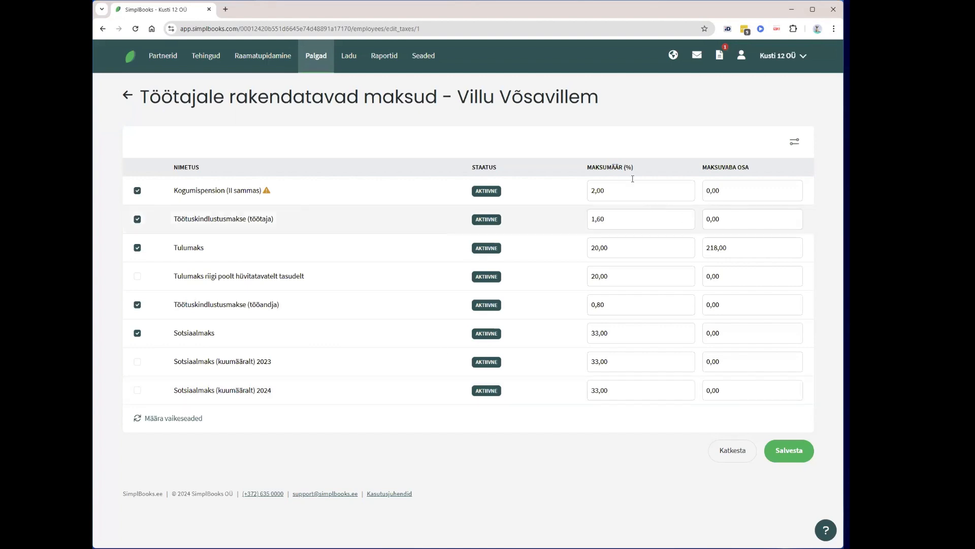
{"action": "left_click", "coordinate": [589, 196]}
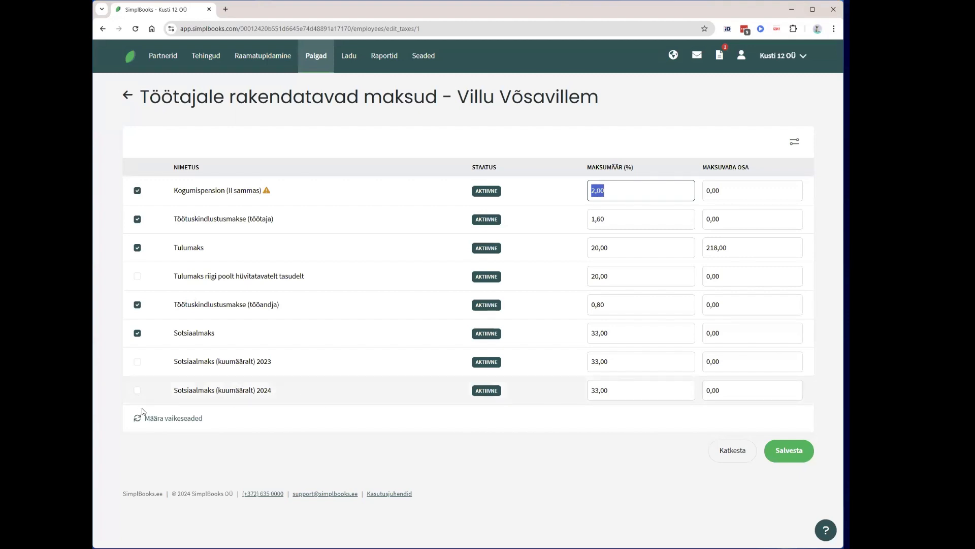
{"action": "left_click", "coordinate": [137, 390]}
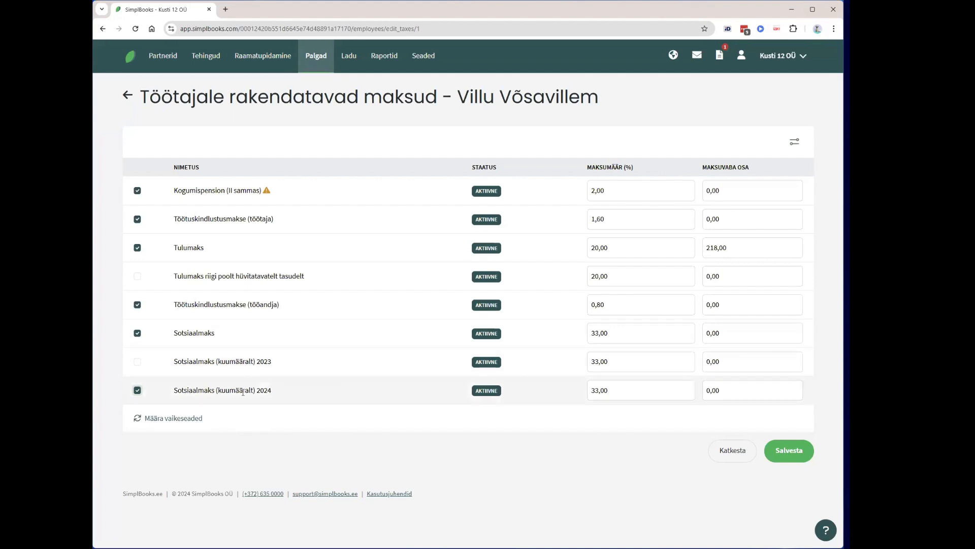
{"action": "left_click", "coordinate": [137, 334]}
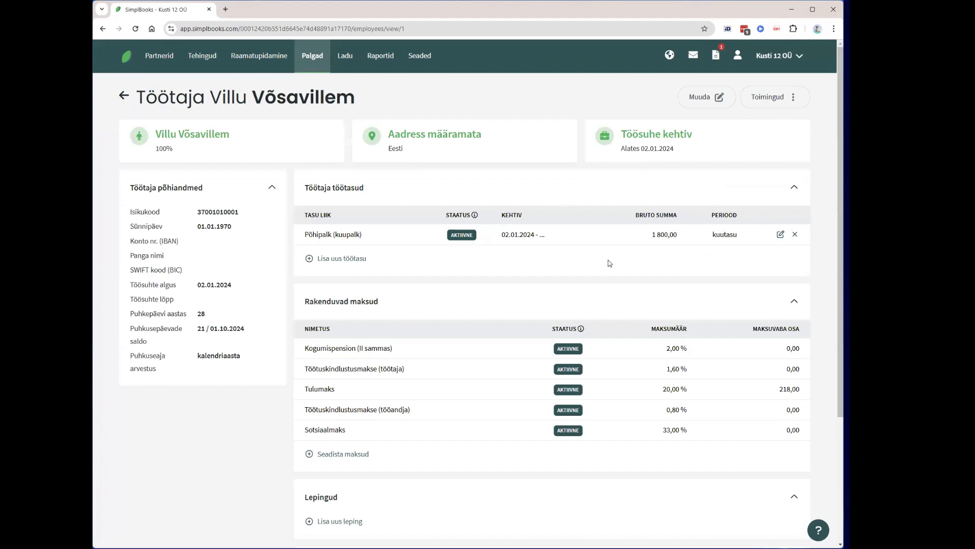
{"action": "left_click", "coordinate": [343, 260]}
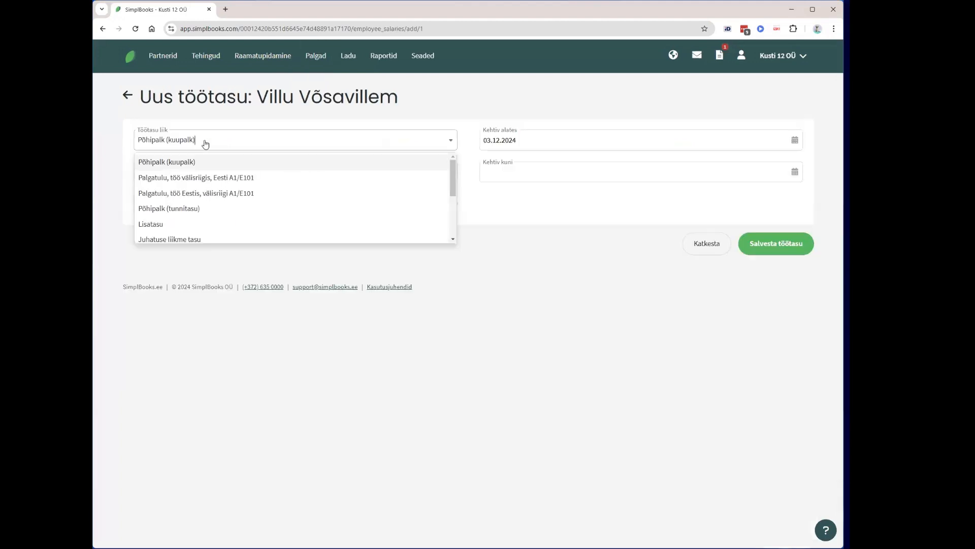
{"action": "left_click", "coordinate": [184, 209]}
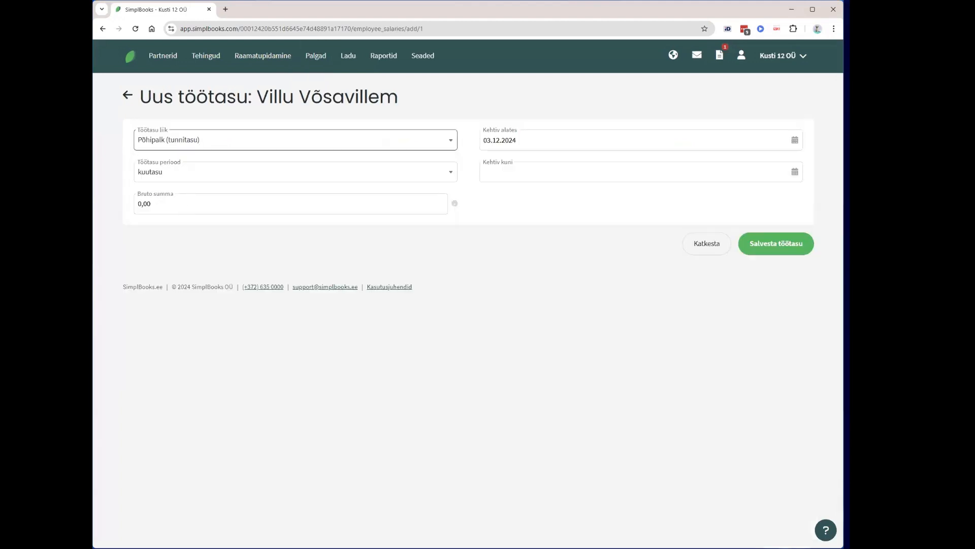
{"action": "left_click", "coordinate": [197, 179]}
{"action": "left_click", "coordinate": [164, 197]}
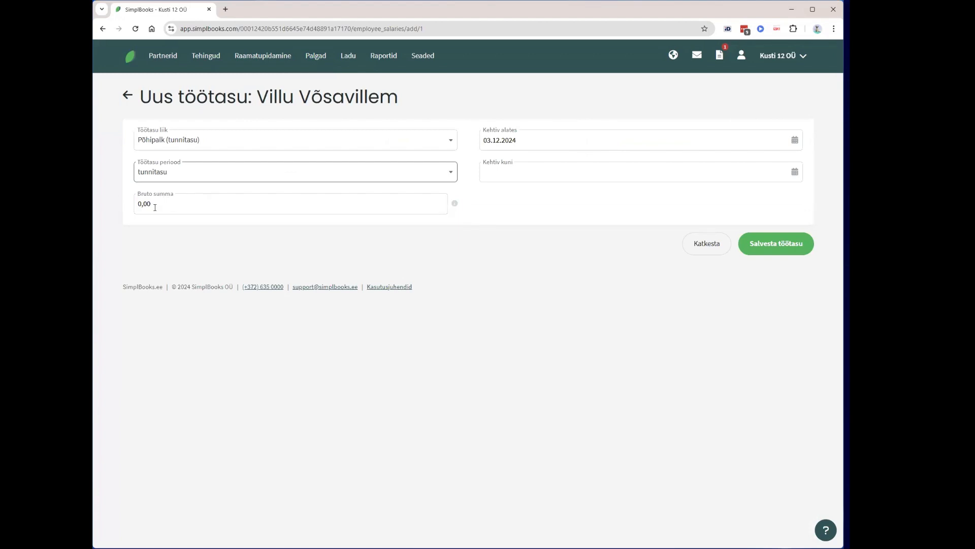
{"action": "key", "text": "Tab"}
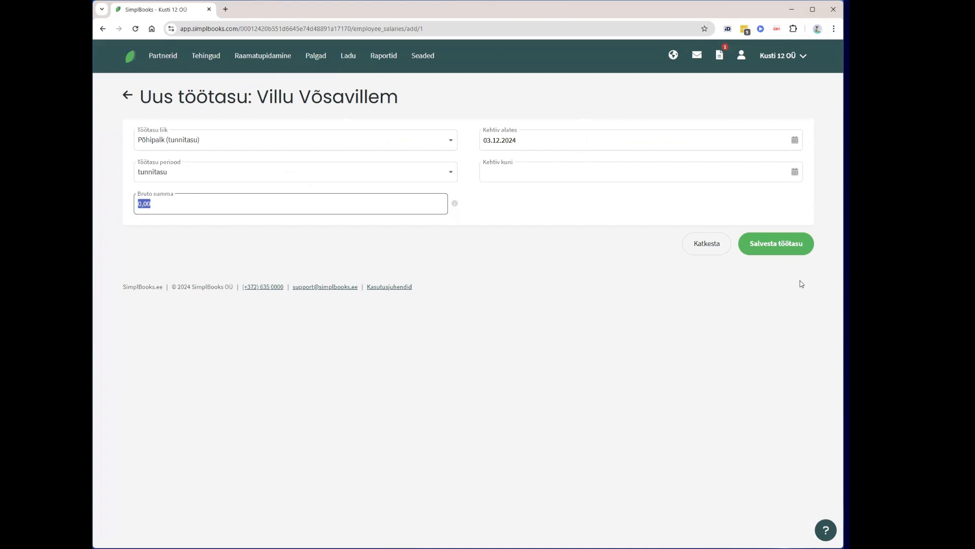
{"action": "left_click", "coordinate": [717, 248]}
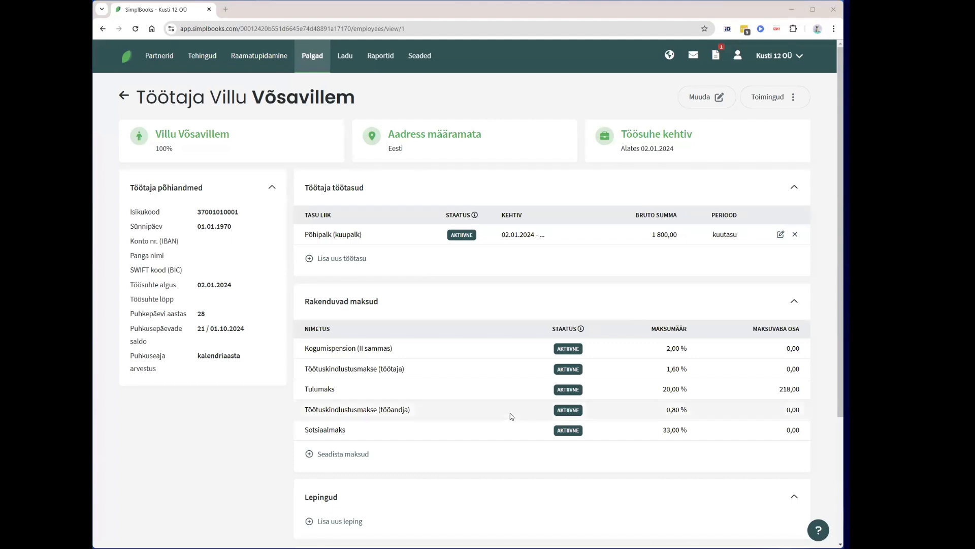
{"action": "scroll", "coordinate": [376, 354], "scroll_direction": "down", "scroll_amount": 1}
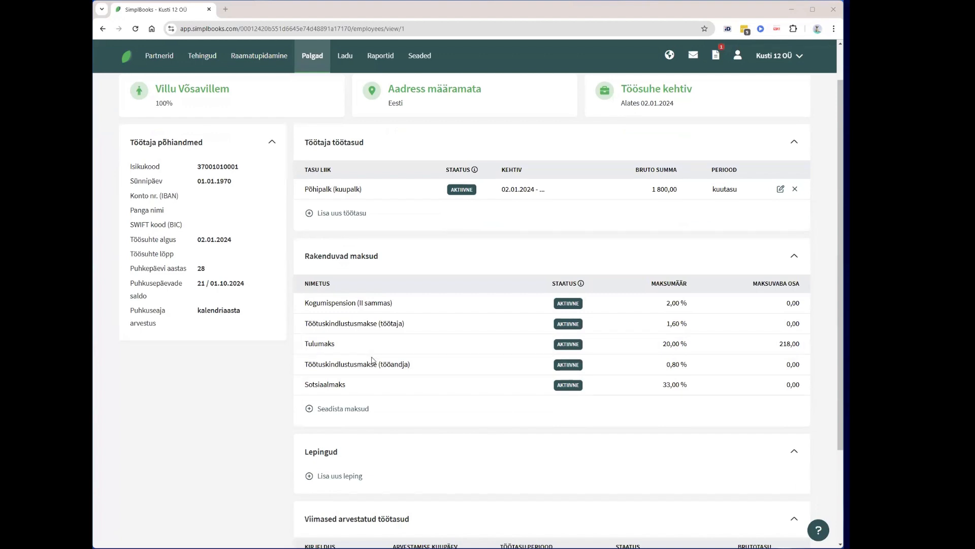
{"action": "scroll", "coordinate": [365, 401], "scroll_direction": "down", "scroll_amount": 1}
{"action": "scroll", "coordinate": [355, 354], "scroll_direction": "down", "scroll_amount": 3}
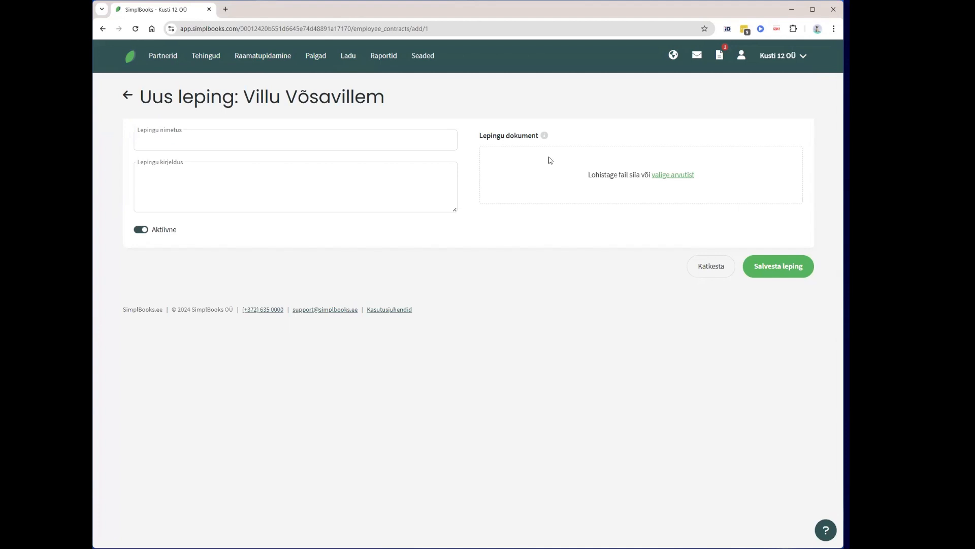
{"action": "left_click", "coordinate": [708, 274]}
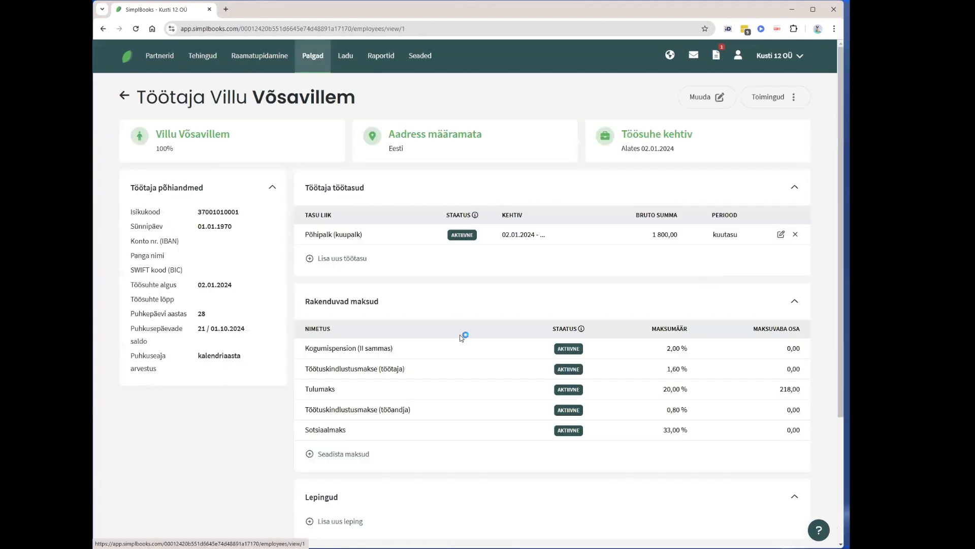
{"action": "scroll", "coordinate": [462, 353], "scroll_direction": "down", "scroll_amount": 4}
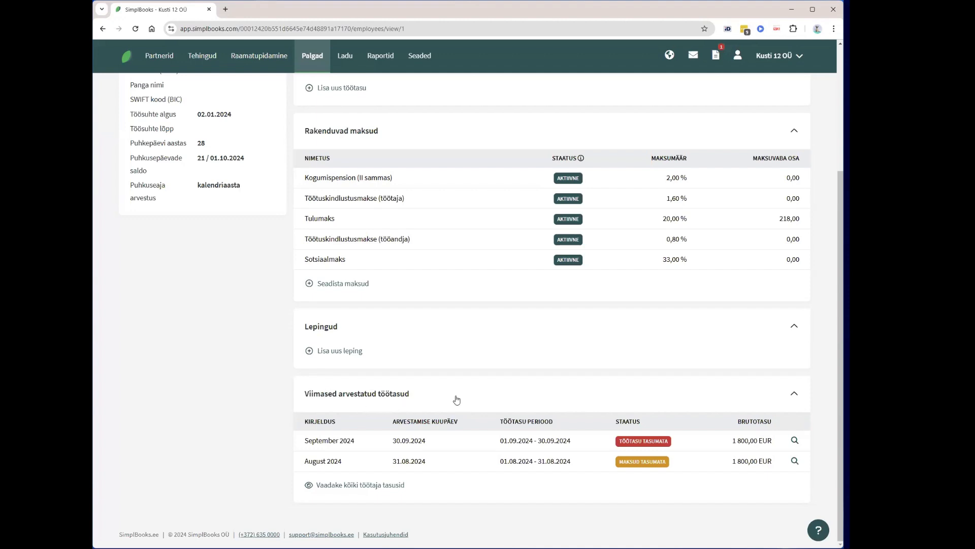
- Open the August 2024 salary row under Viimased arvestatud töötasud
{"action": "left_click", "coordinate": [359, 441]}
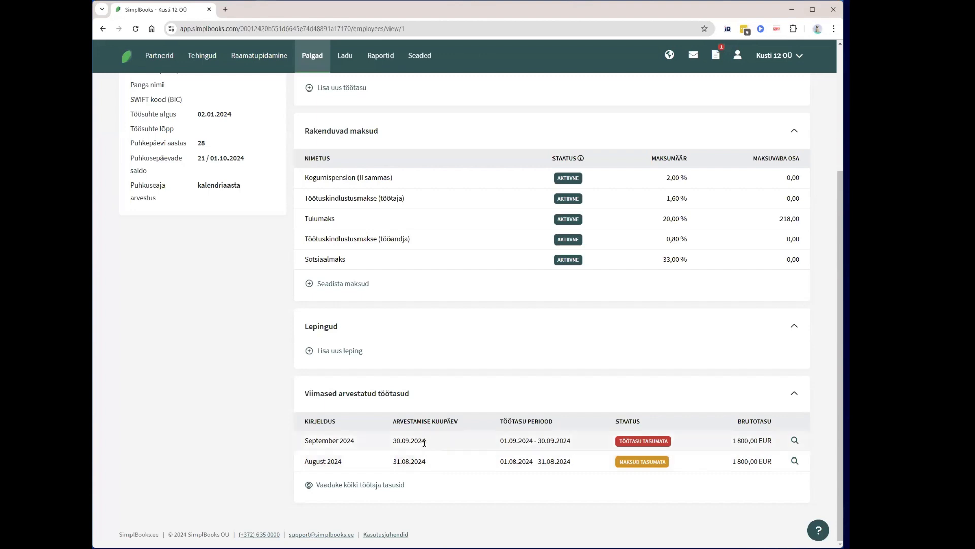
{"action": "left_click", "coordinate": [795, 460]}
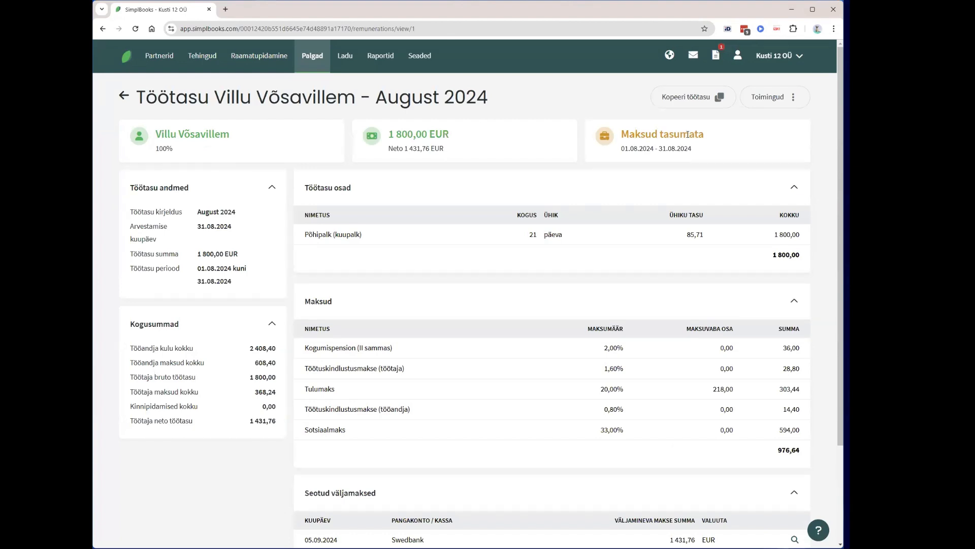
- Check the 05.09.2024 payout date and 1 431,76 net pay, then return to Töötasud
{"action": "scroll", "coordinate": [441, 450], "scroll_direction": "down", "scroll_amount": 2}
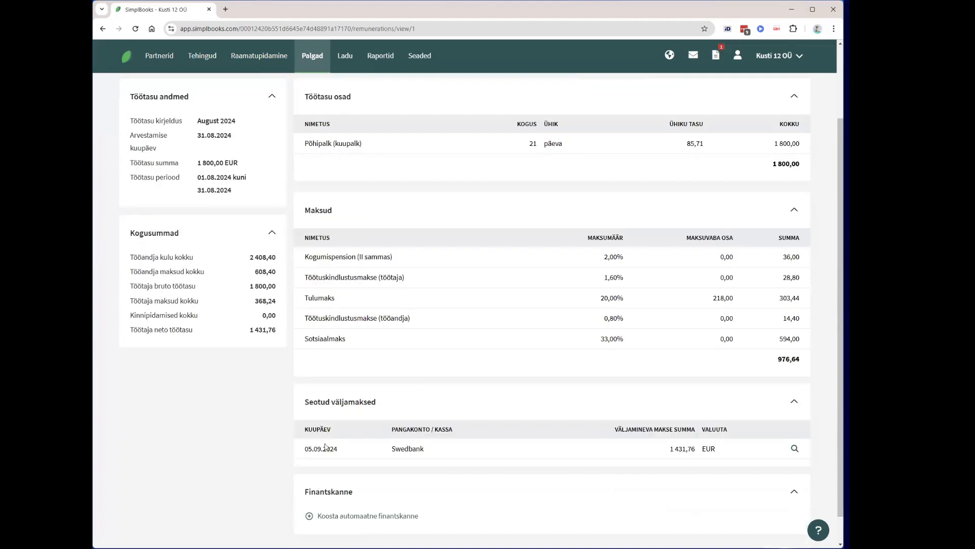
{"action": "left_click_drag", "start_coordinate": [336, 450], "coordinate": [303, 452]}
{"action": "left_click_drag", "start_coordinate": [131, 336], "coordinate": [283, 330]}
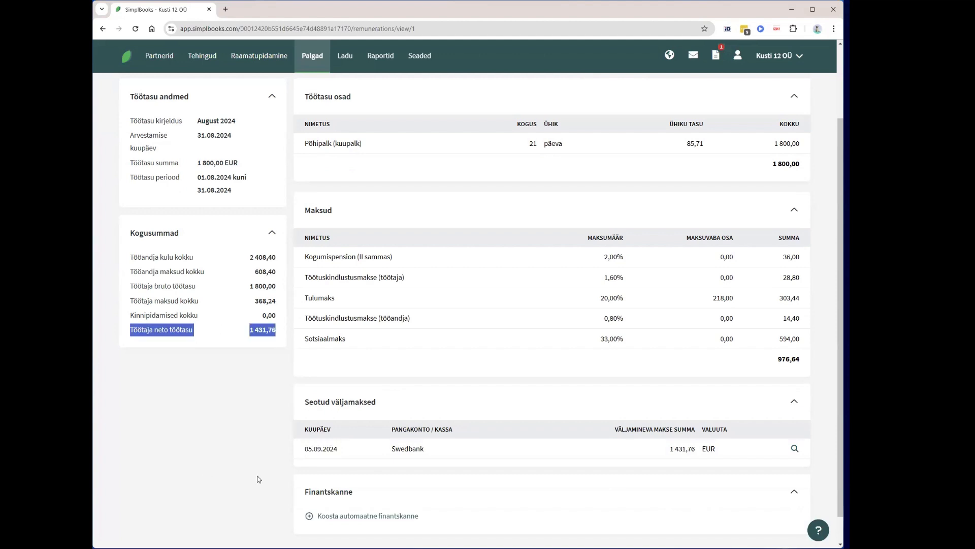
{"action": "scroll", "coordinate": [257, 475], "scroll_direction": "down", "scroll_amount": 1}
{"action": "scroll", "coordinate": [267, 458], "scroll_direction": "up", "scroll_amount": 3}
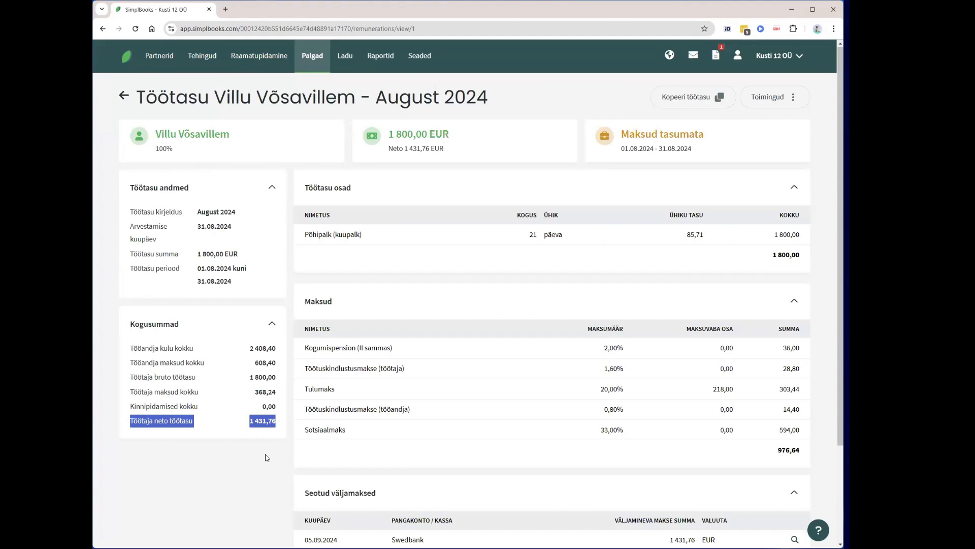
{"action": "scroll", "coordinate": [268, 458], "scroll_direction": "down", "scroll_amount": 2}
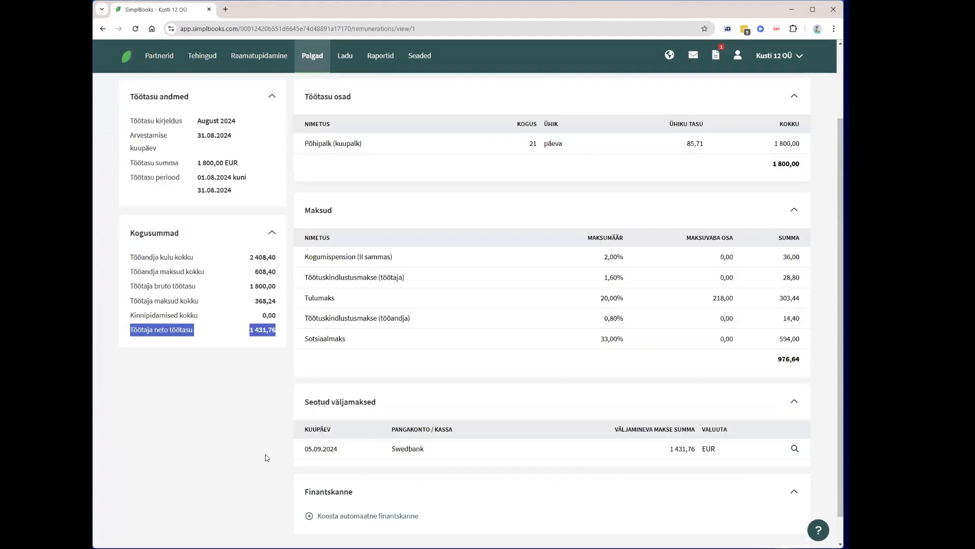
{"action": "scroll", "coordinate": [267, 457], "scroll_direction": "up", "scroll_amount": 2}
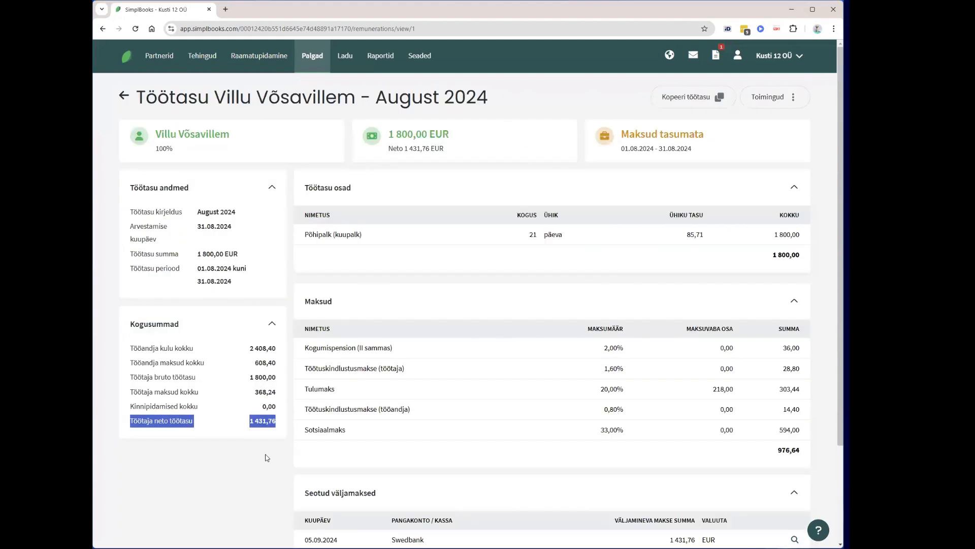
{"action": "left_click", "coordinate": [127, 98]}
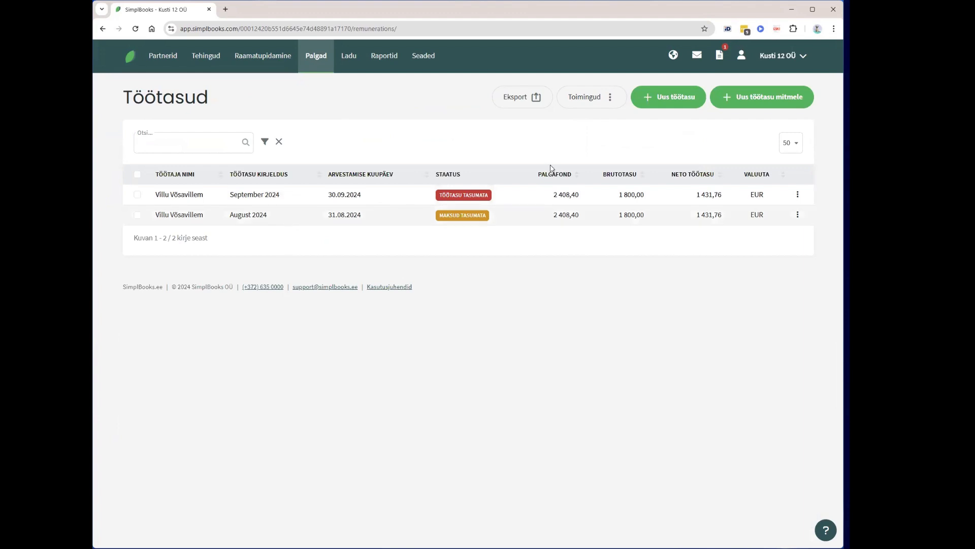
- Start a new salary with Uus töötasu and open the Töötaja nimi dropdown
{"action": "left_click", "coordinate": [697, 98]}
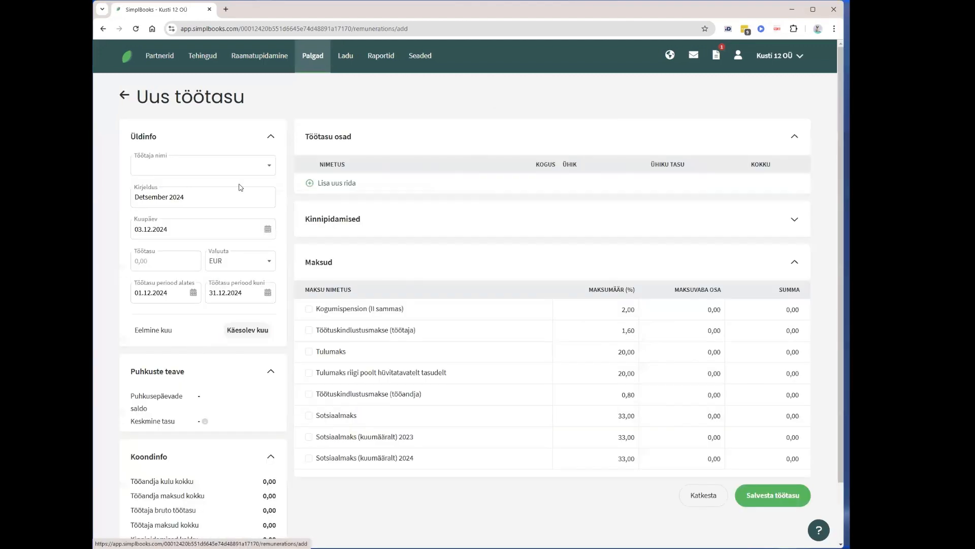
{"action": "left_click", "coordinate": [194, 168]}
- Pick the employee and change the description's month to 'Oktoober'
{"action": "left_click", "coordinate": [162, 189]}
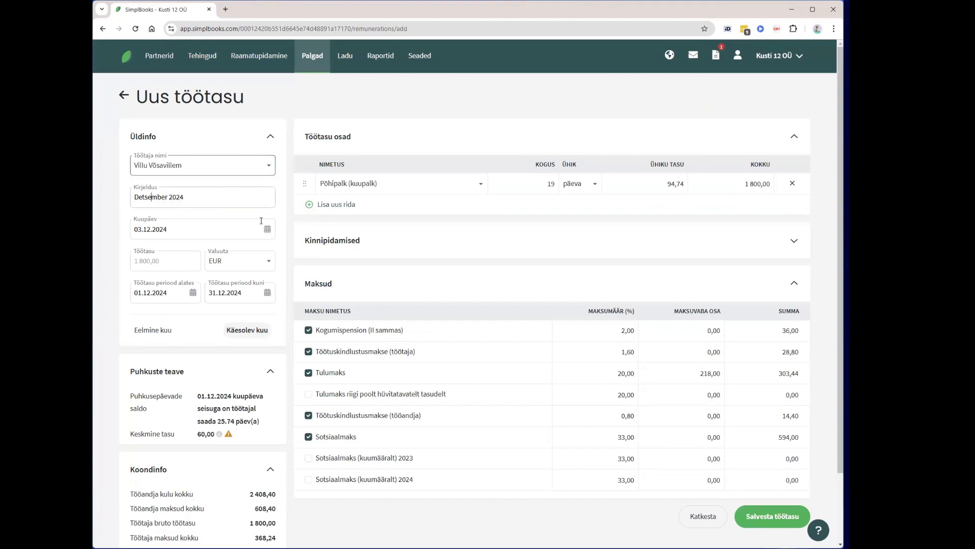
{"action": "double_click", "coordinate": [149, 196]}
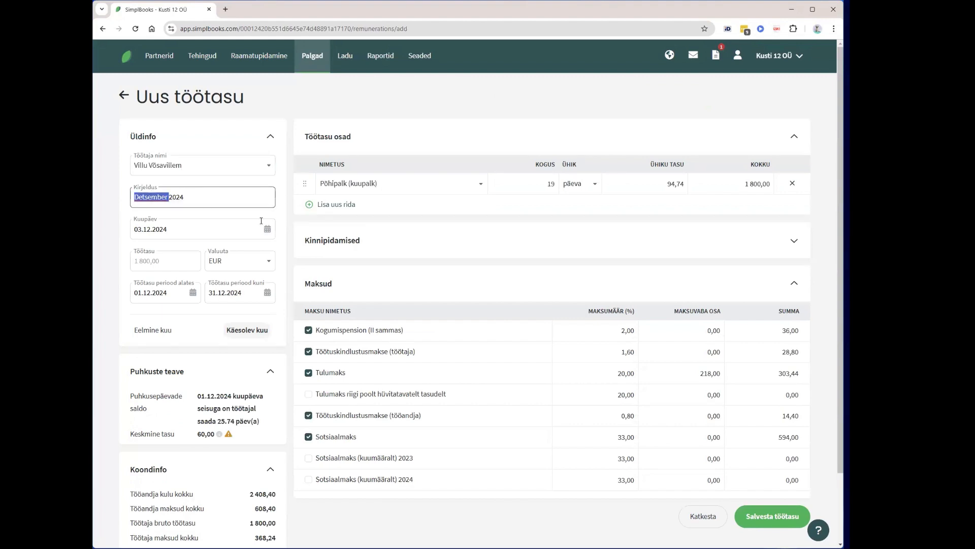
{"action": "type", "text": "N"}
{"action": "key", "text": "BackSpace"}
{"action": "type", "text": "Oktoober"}
- Set the salary date to 31.10.2024
{"action": "left_click", "coordinate": [165, 229]}
{"action": "left_click", "coordinate": [182, 260]}
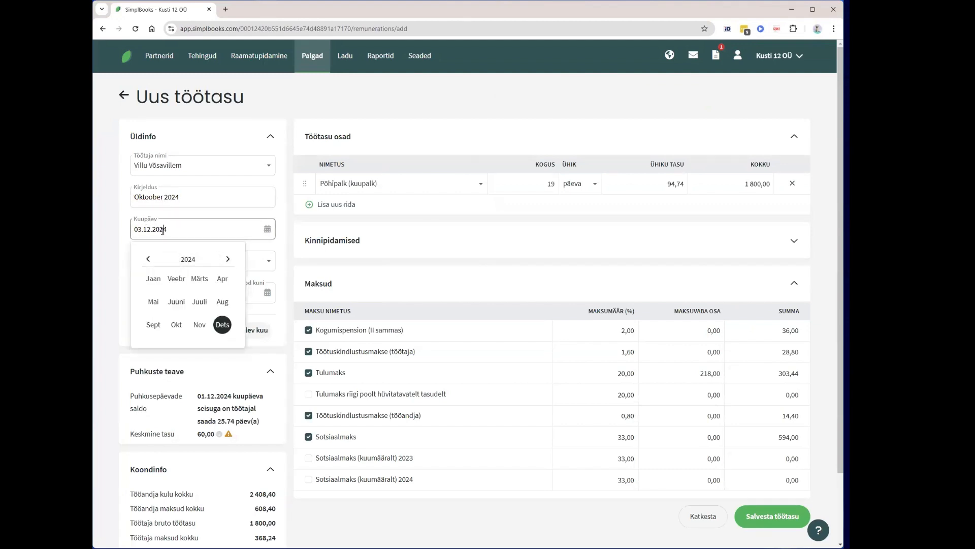
{"action": "left_click", "coordinate": [176, 325]}
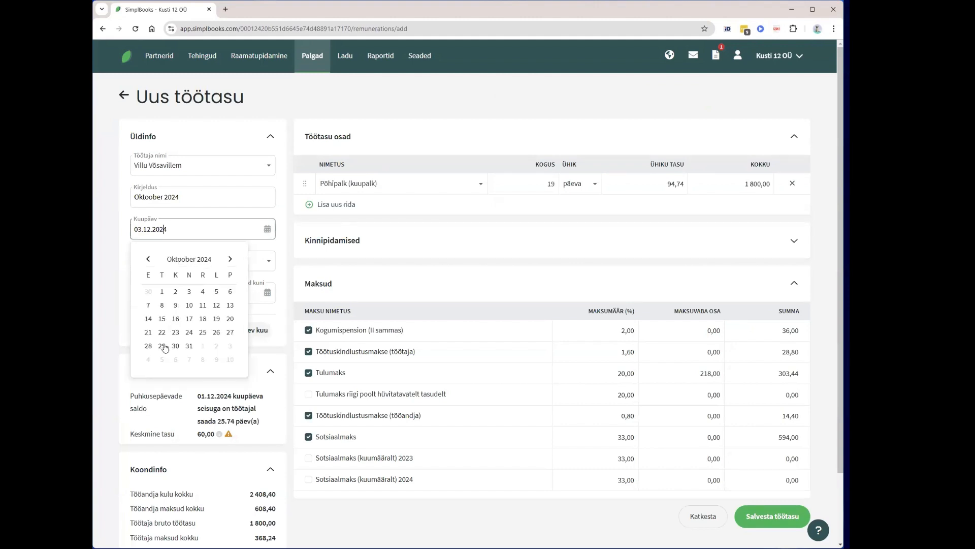
{"action": "left_click", "coordinate": [189, 346]}
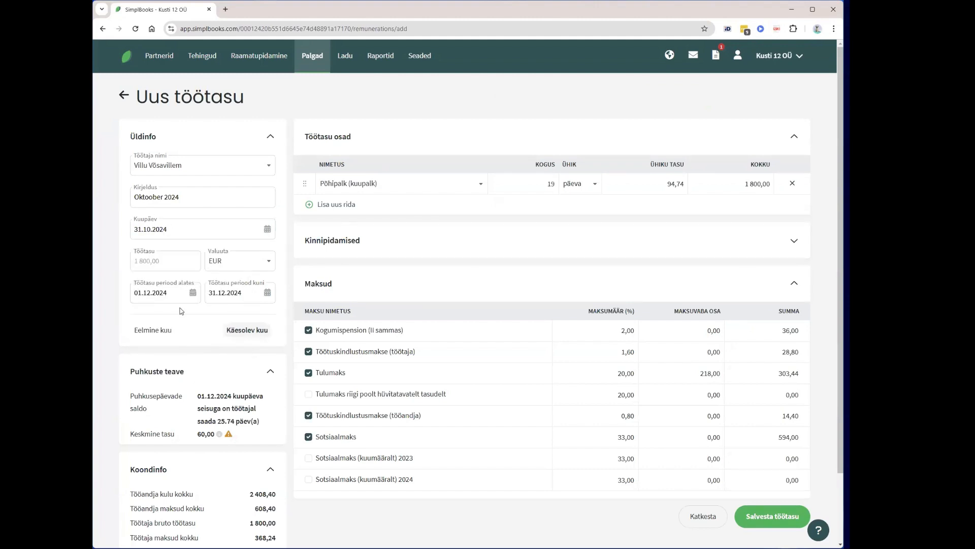
- Set the pay period to 01.10.2024–31.10.2024, reloading the salary rows each time
{"action": "left_click", "coordinate": [159, 335]}
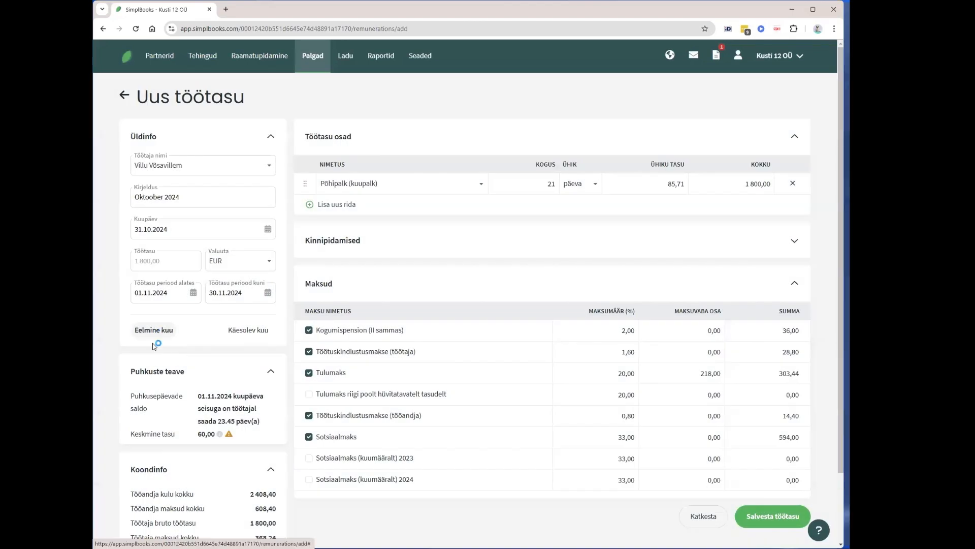
{"action": "left_click", "coordinate": [153, 344]}
{"action": "left_click", "coordinate": [550, 185]}
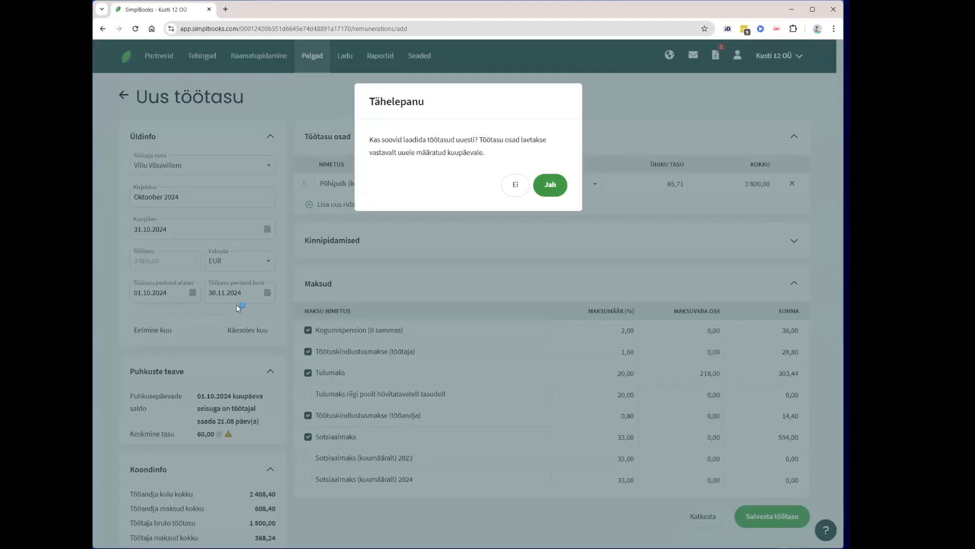
{"action": "left_click", "coordinate": [232, 300]}
{"action": "left_click", "coordinate": [223, 323]}
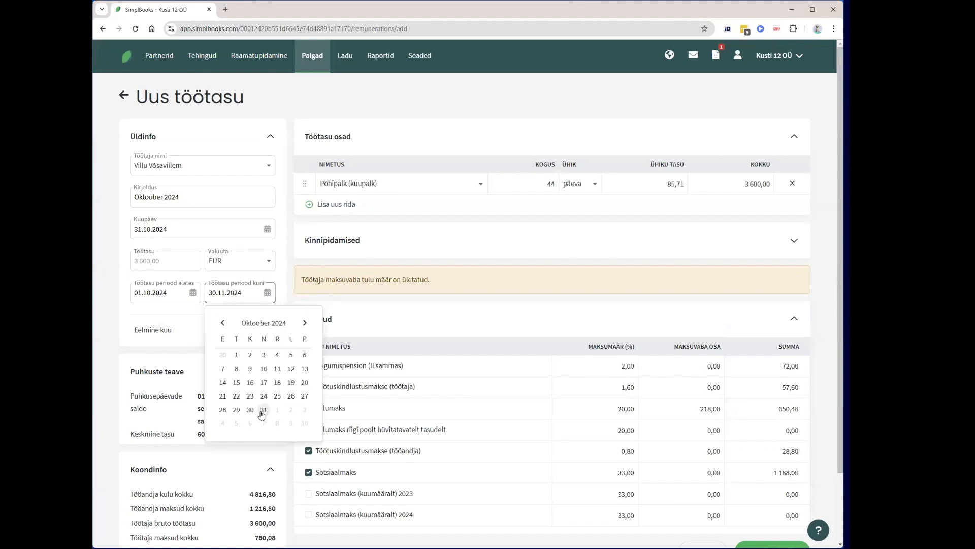
{"action": "left_click", "coordinate": [262, 412]}
{"action": "left_click", "coordinate": [550, 181]}
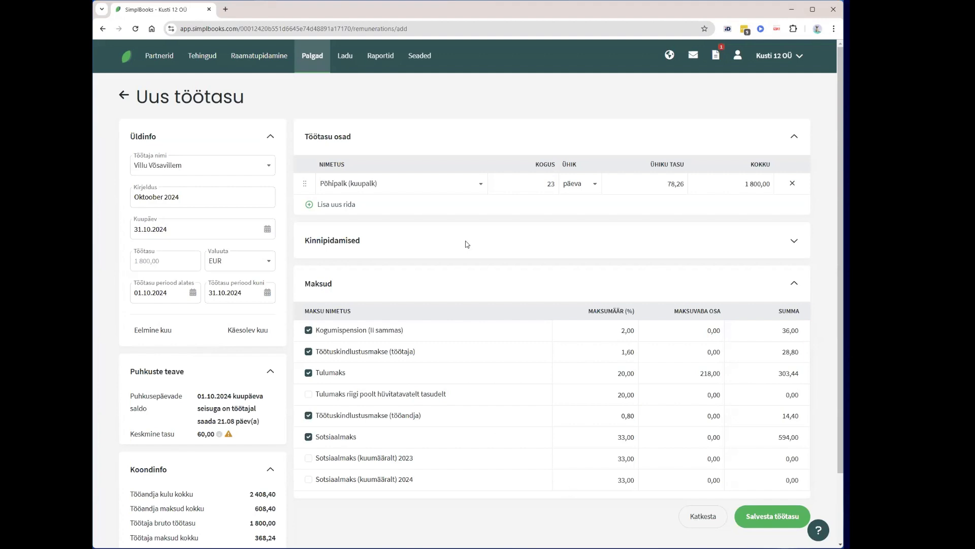
{"action": "left_click", "coordinate": [315, 79]}
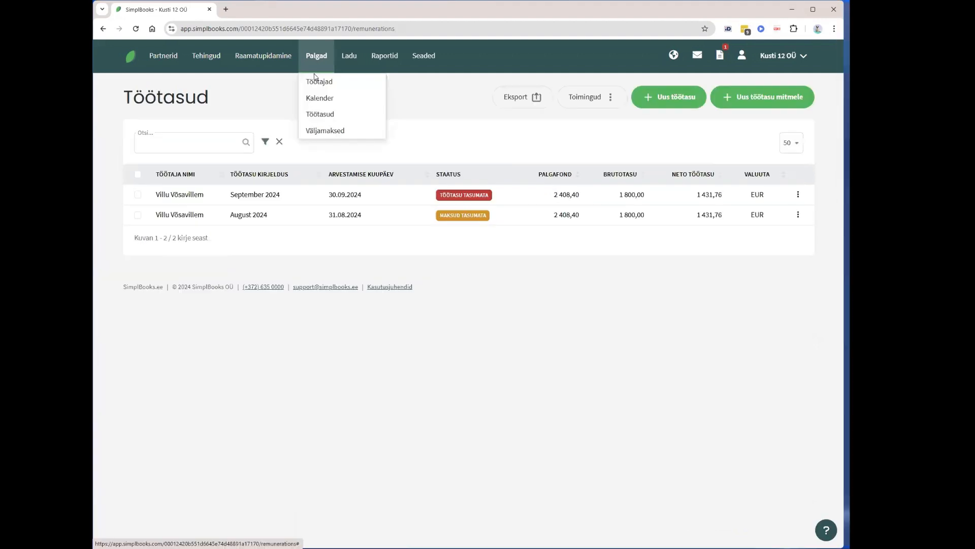
- In the November 2024 payroll calendar, start a new event for the employee
{"action": "left_click", "coordinate": [317, 102]}
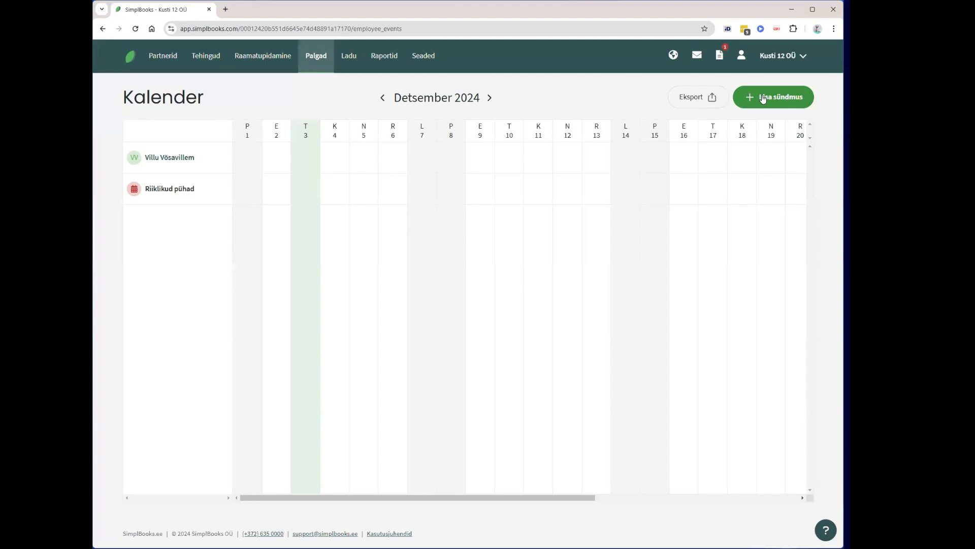
{"action": "left_click", "coordinate": [382, 99]}
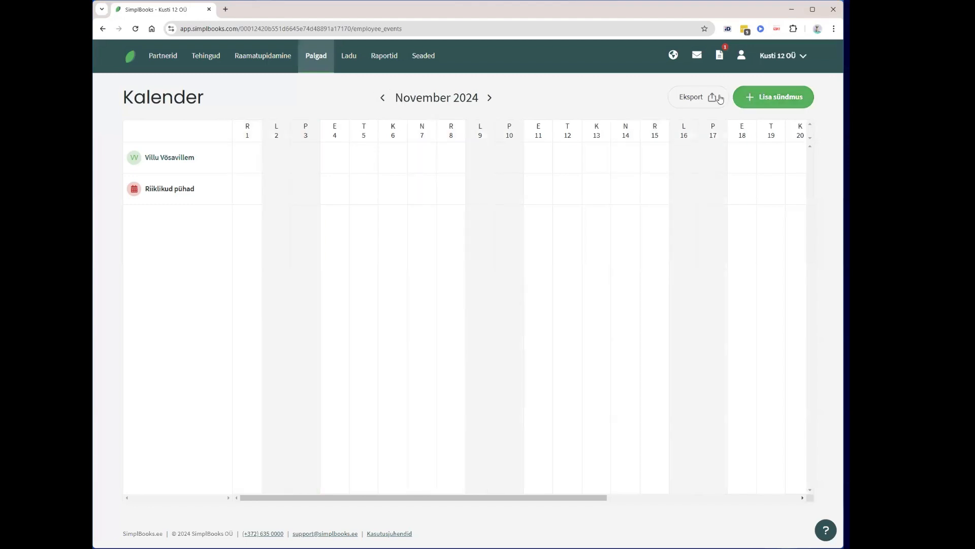
{"action": "left_click", "coordinate": [772, 97]}
{"action": "left_click", "coordinate": [614, 97]}
{"action": "key", "text": "Return"}
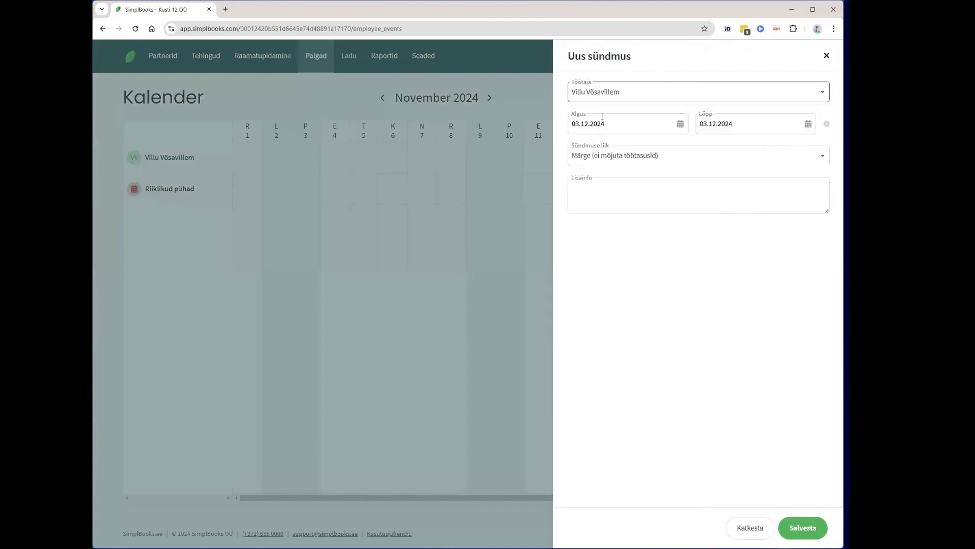
- Set the event to run from 18.11.2024 to 21.11.2024
{"action": "left_click", "coordinate": [603, 121]}
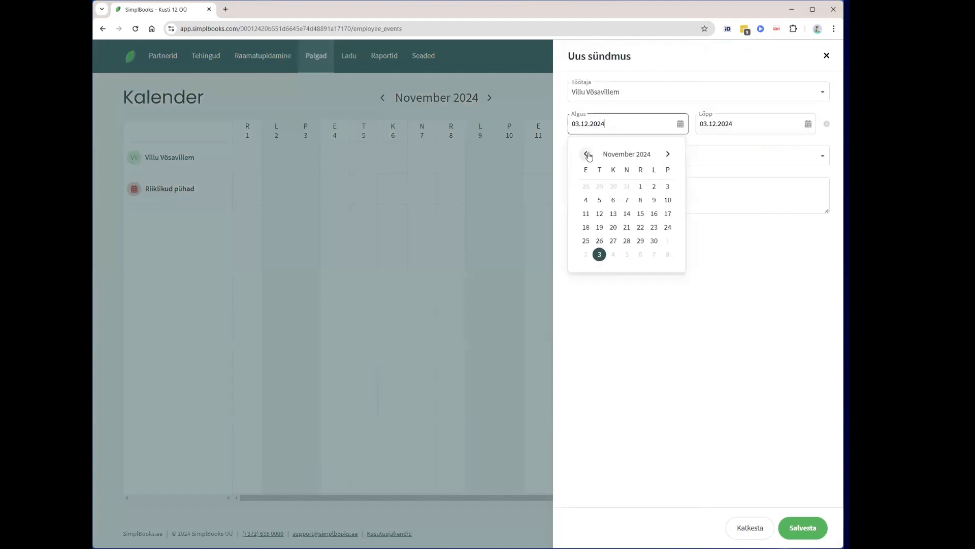
{"action": "left_click", "coordinate": [585, 227]}
{"action": "left_click", "coordinate": [725, 124]}
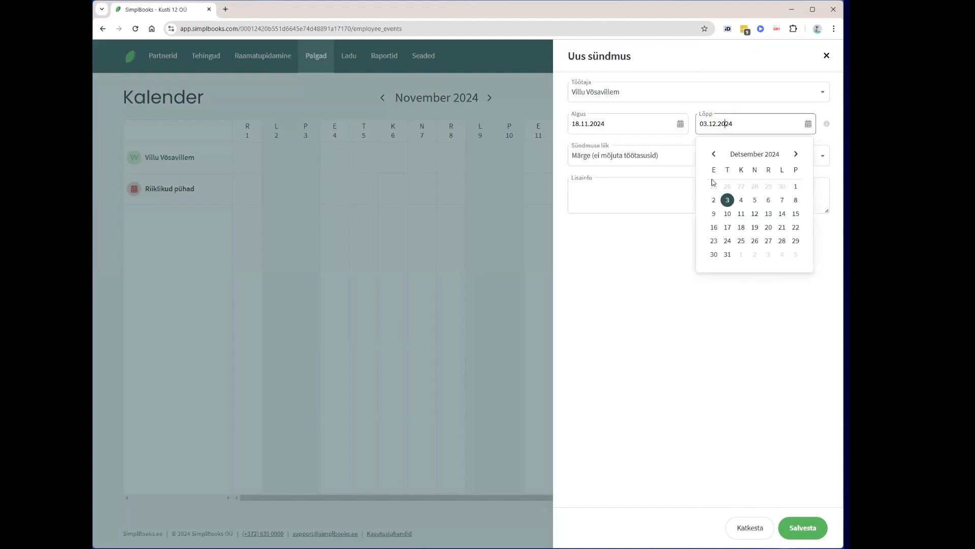
{"action": "left_click", "coordinate": [714, 154]}
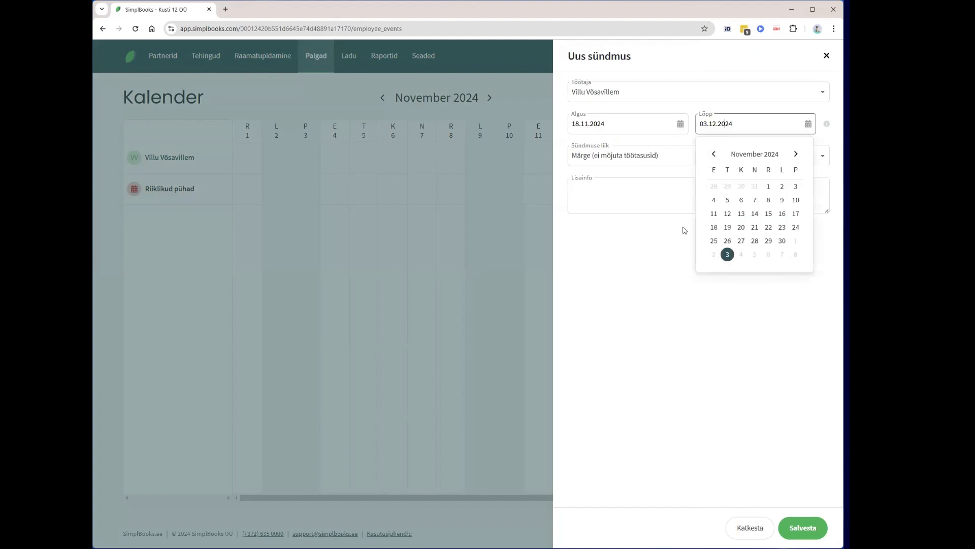
{"action": "left_click", "coordinate": [754, 228]}
- Set the event type to Hooldusleht and save the care leave event
{"action": "left_click", "coordinate": [592, 155]}
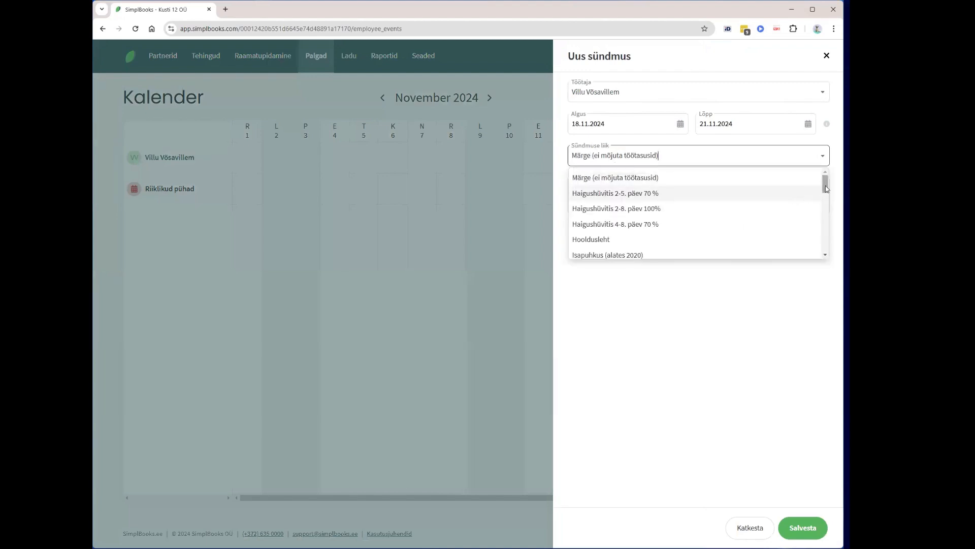
{"action": "left_click_drag", "start_coordinate": [825, 185], "coordinate": [818, 252]}
{"action": "scroll", "coordinate": [810, 186], "scroll_direction": "up", "scroll_amount": 4}
{"action": "scroll", "coordinate": [810, 186], "scroll_direction": "up", "scroll_amount": 3}
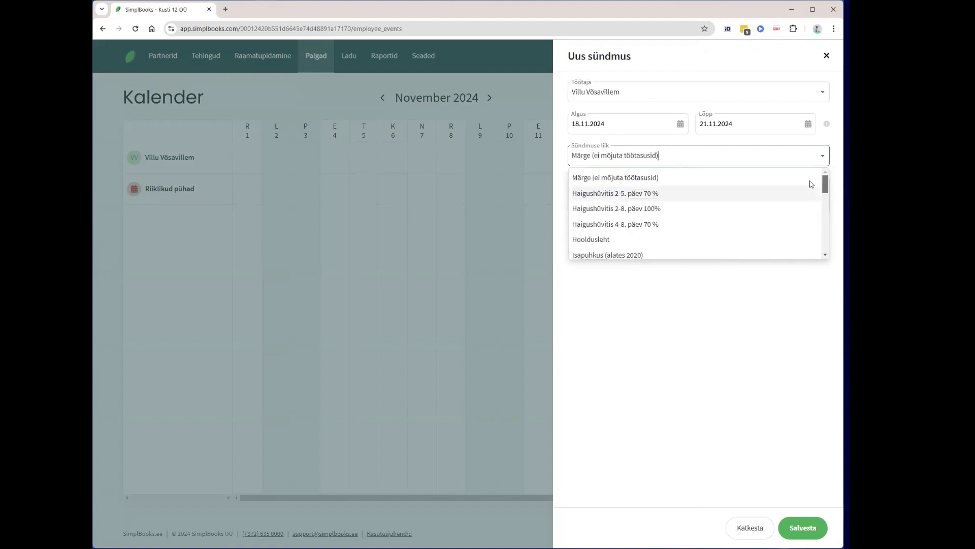
{"action": "left_click", "coordinate": [590, 240]}
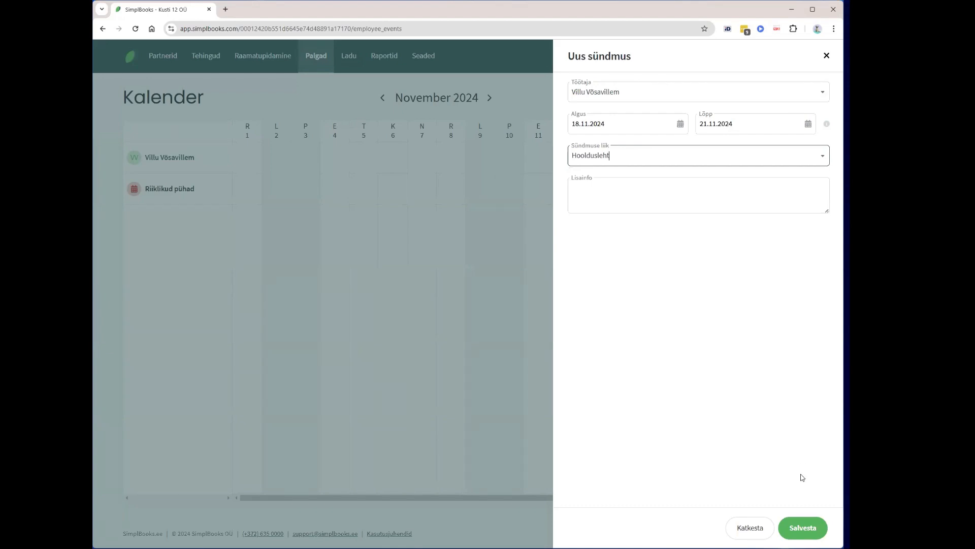
{"action": "left_click", "coordinate": [808, 529]}
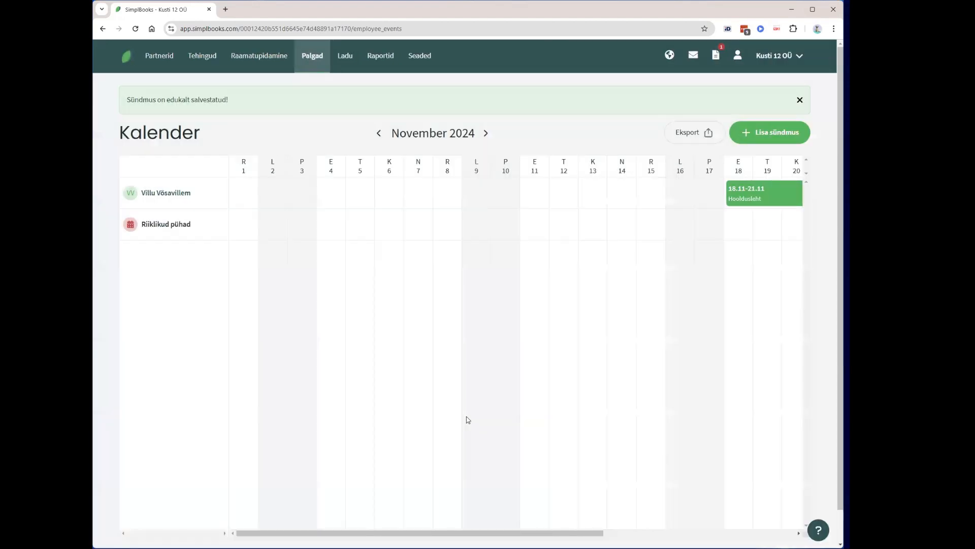
- Start a new salary for the employee with the description 'November 2024'
{"action": "scroll", "coordinate": [542, 529], "scroll_direction": "right", "scroll_amount": 3}
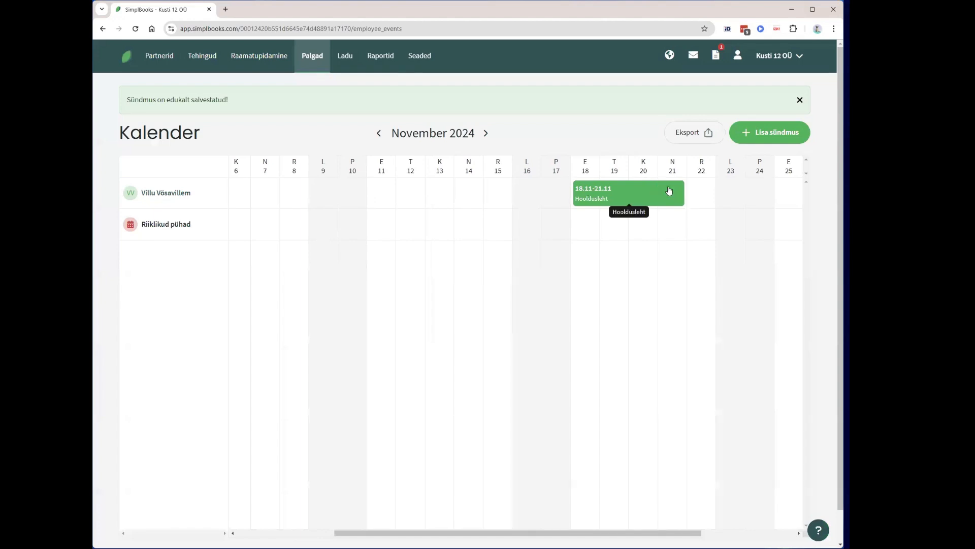
{"action": "left_click", "coordinate": [310, 56]}
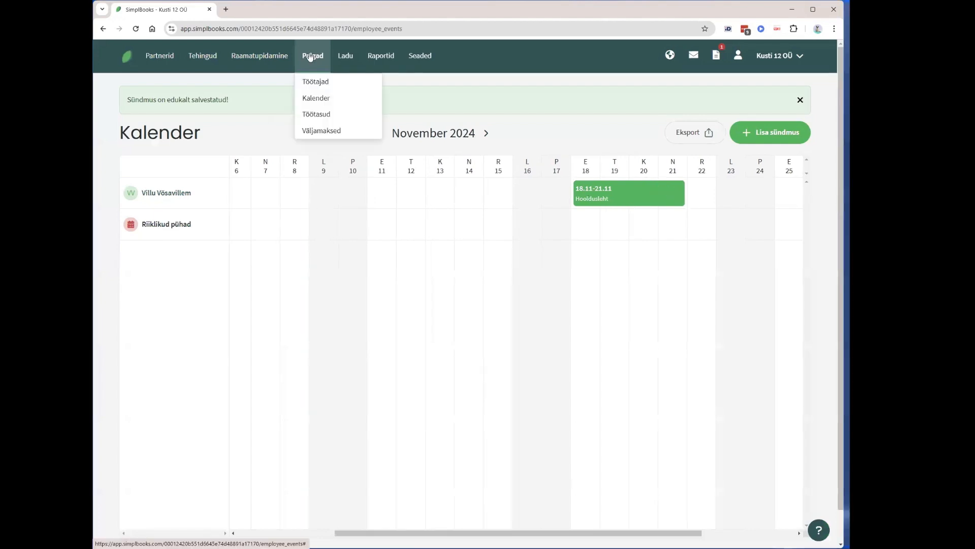
{"action": "left_click", "coordinate": [316, 114]}
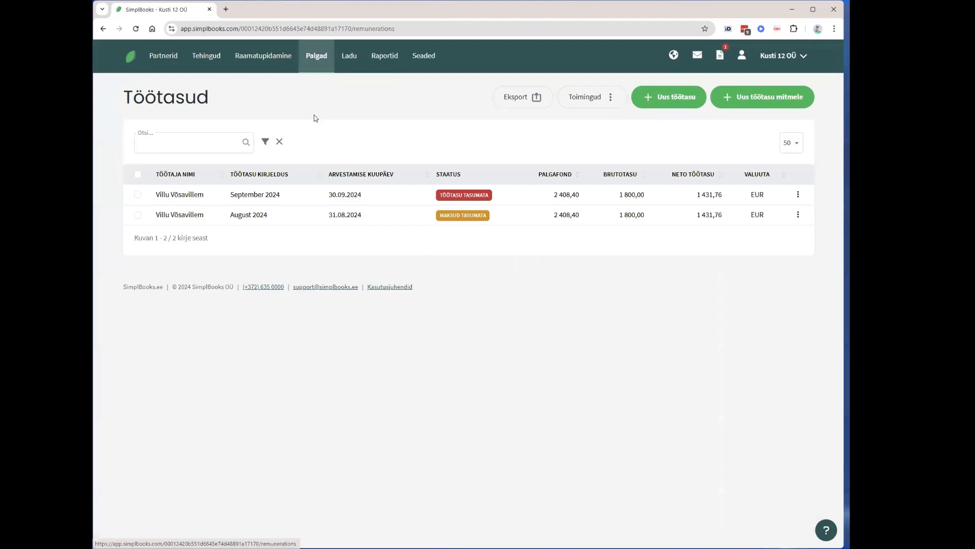
{"action": "left_click", "coordinate": [672, 101]}
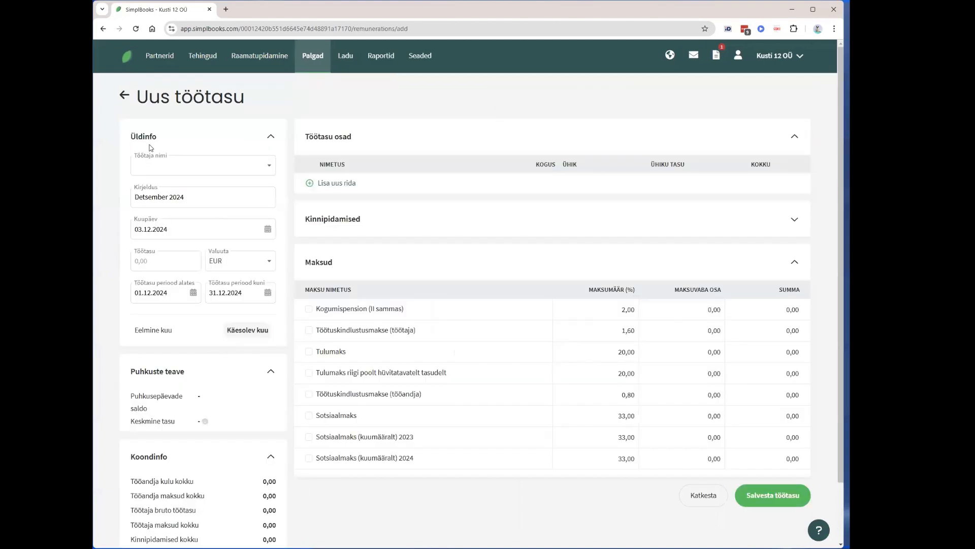
{"action": "left_click", "coordinate": [154, 165]}
{"action": "left_click", "coordinate": [157, 188]}
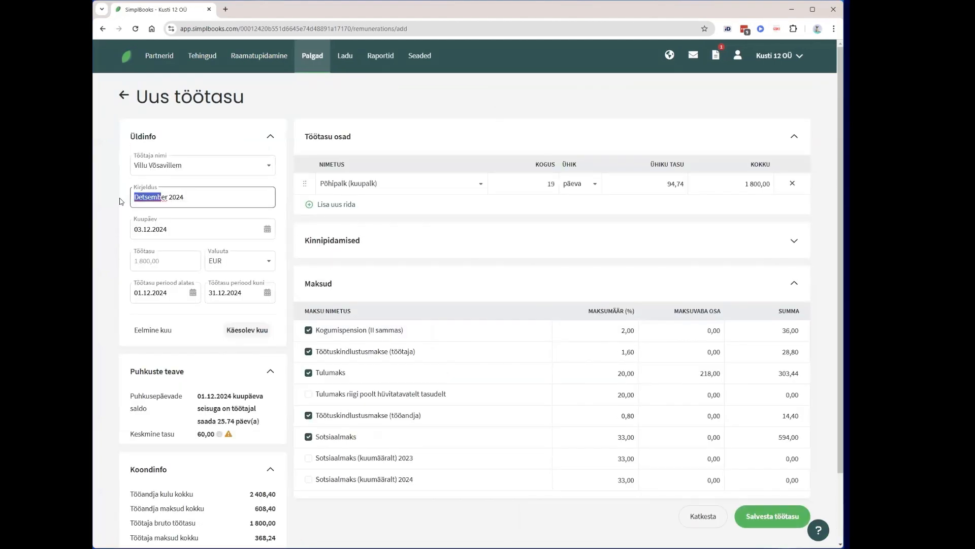
{"action": "type", "text": "Novemb"}
- Date it 30.11.2024, reload the November rows, and keep the 218,00 Tulumaks tax-free amount
{"action": "left_click", "coordinate": [164, 229]}
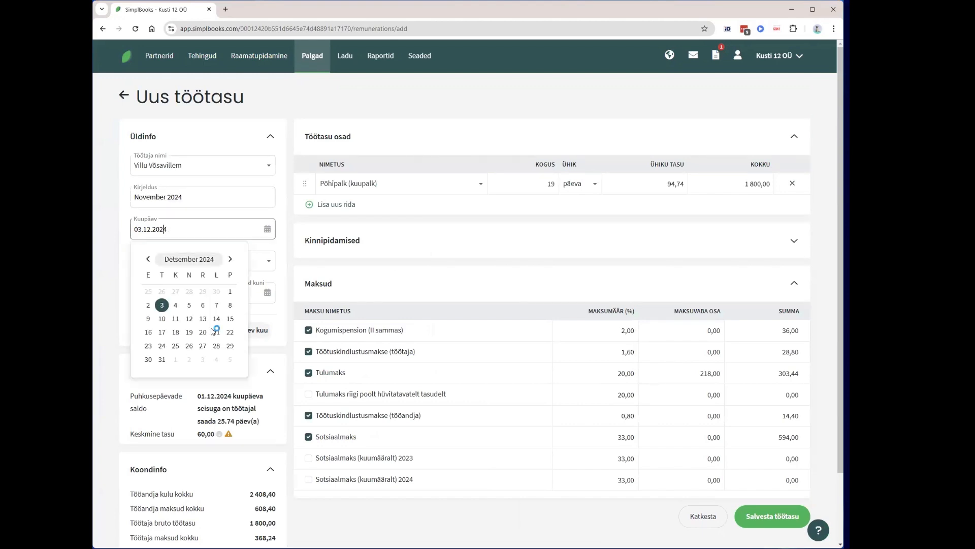
{"action": "left_click", "coordinate": [216, 291]}
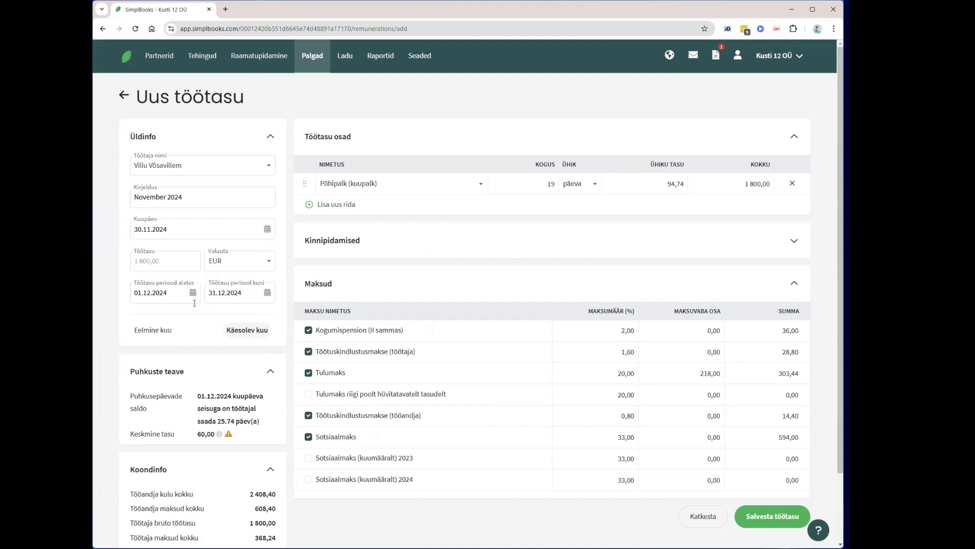
{"action": "left_click", "coordinate": [154, 330]}
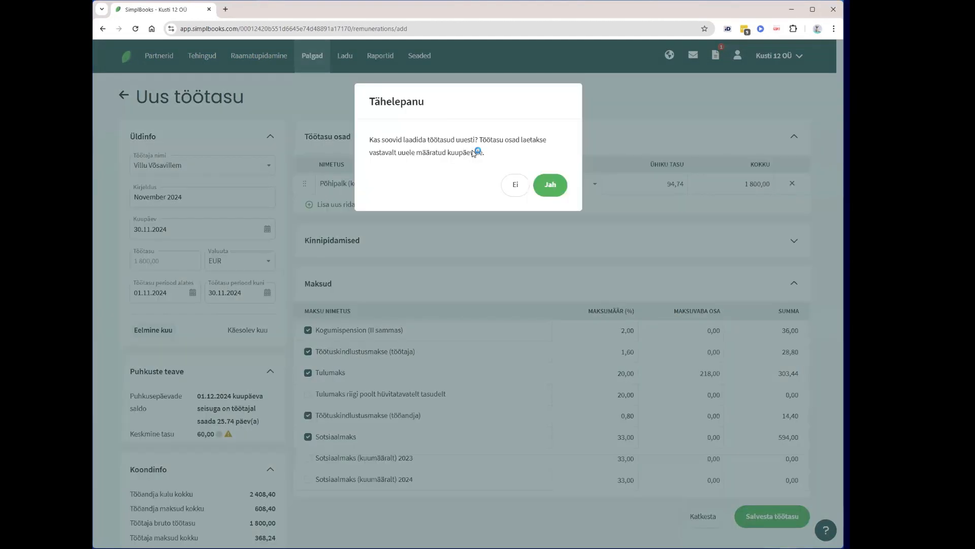
{"action": "left_click", "coordinate": [556, 187]}
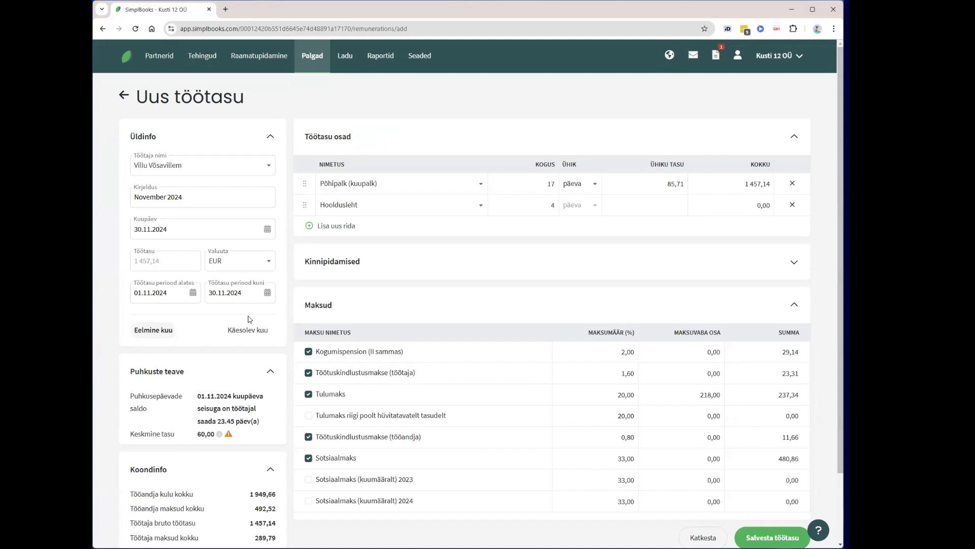
{"action": "scroll", "coordinate": [250, 319], "scroll_direction": "down", "scroll_amount": 2}
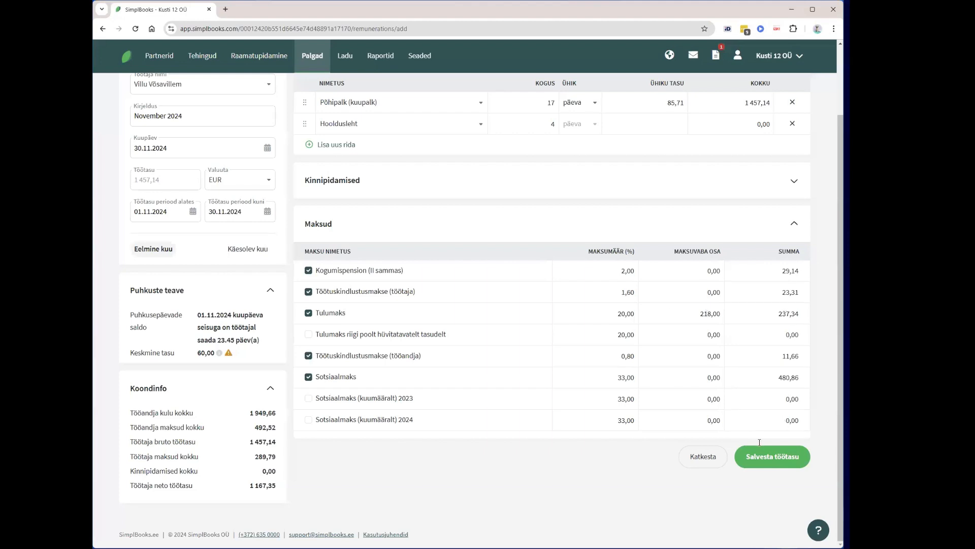
{"action": "left_click", "coordinate": [699, 315]}
{"action": "left_click", "coordinate": [563, 511]}
{"action": "left_click_drag", "start_coordinate": [475, 494], "coordinate": [507, 483]}
- Save the November 2024 salary with 1 457,14 EUR gross, still unpaid
{"action": "left_click", "coordinate": [752, 466]}
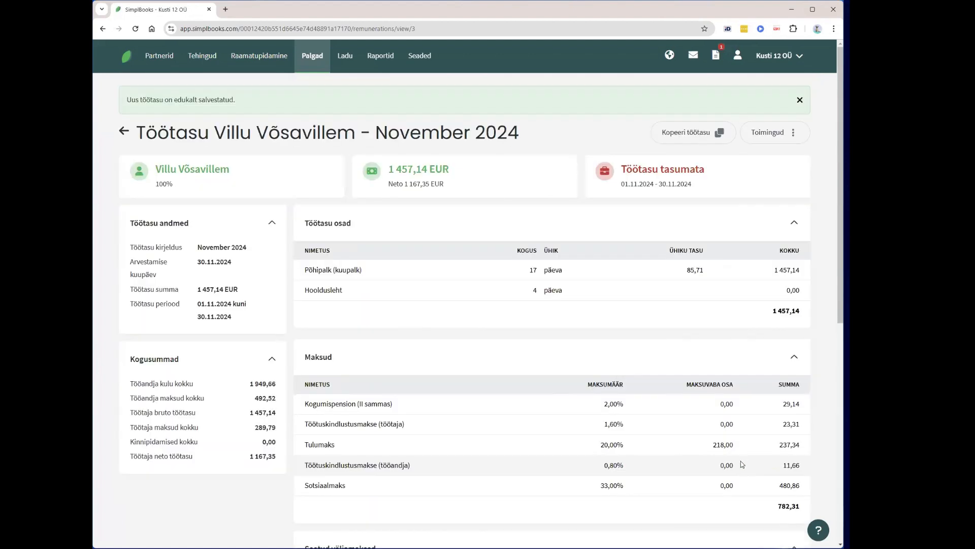
{"action": "left_click", "coordinate": [765, 136]}
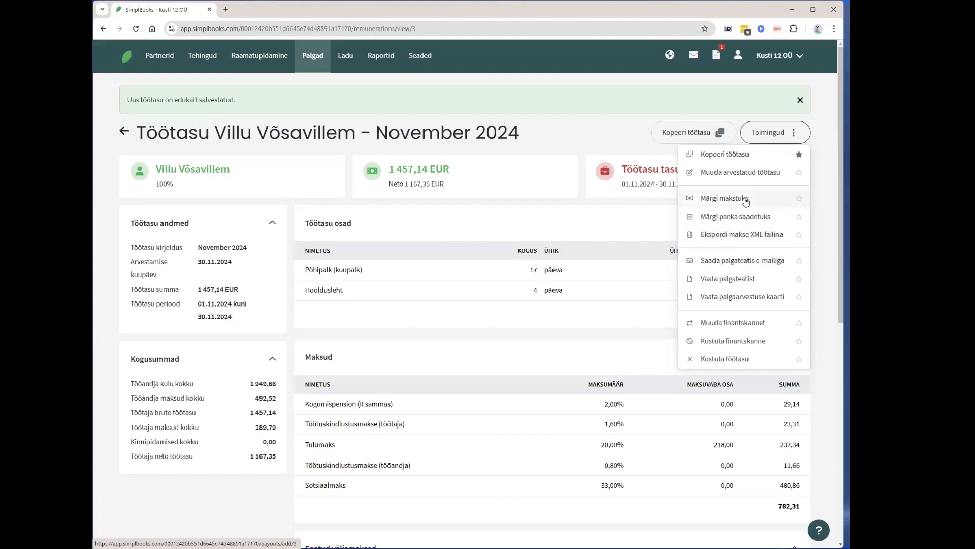
- Use Kustuta töötasu from the actions menu and confirm deleting the November 2024 salary
{"action": "left_click", "coordinate": [438, 245]}
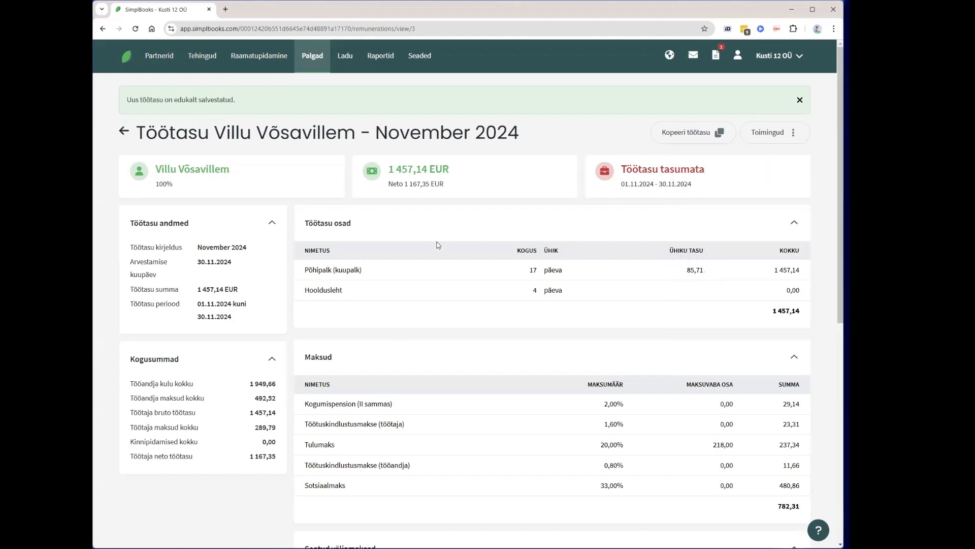
{"action": "left_click", "coordinate": [753, 135]}
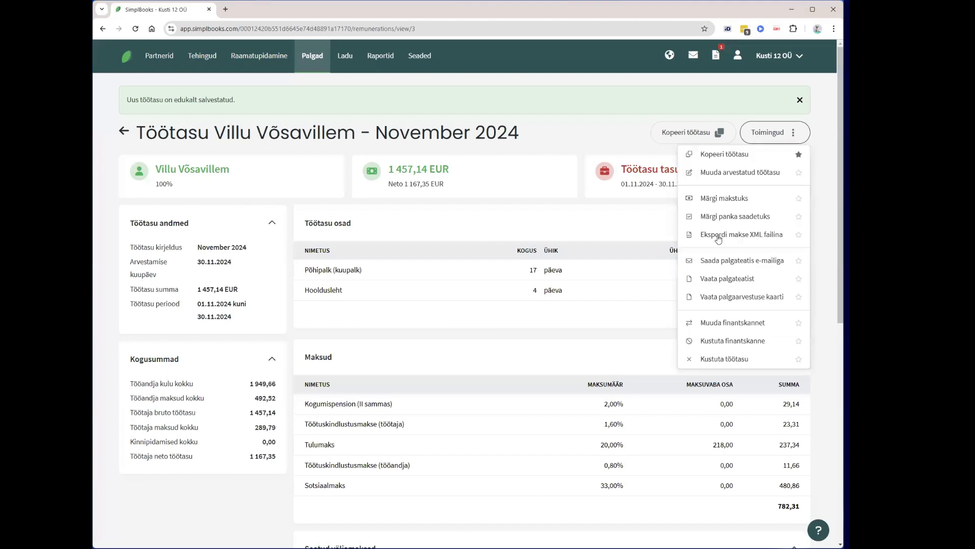
{"action": "left_click", "coordinate": [718, 358]}
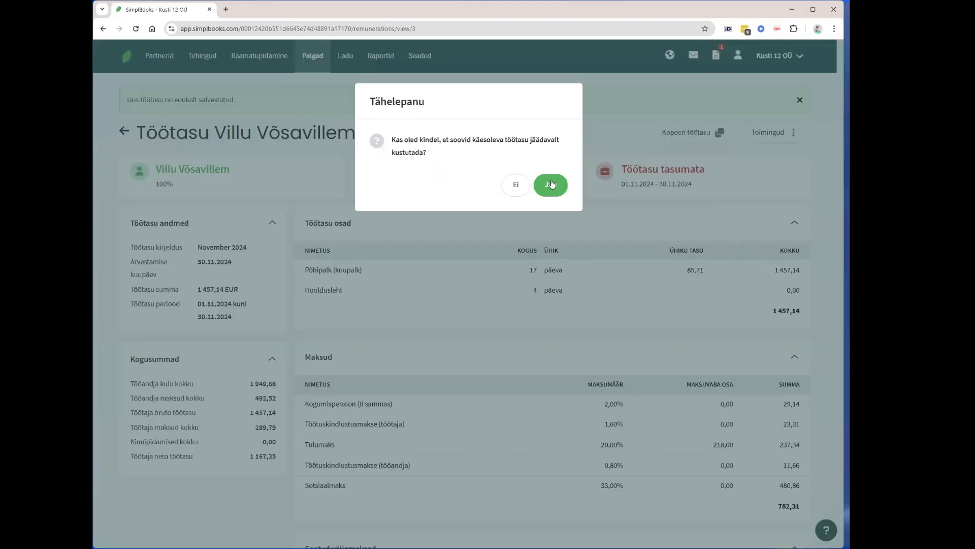
{"action": "left_click", "coordinate": [551, 184]}
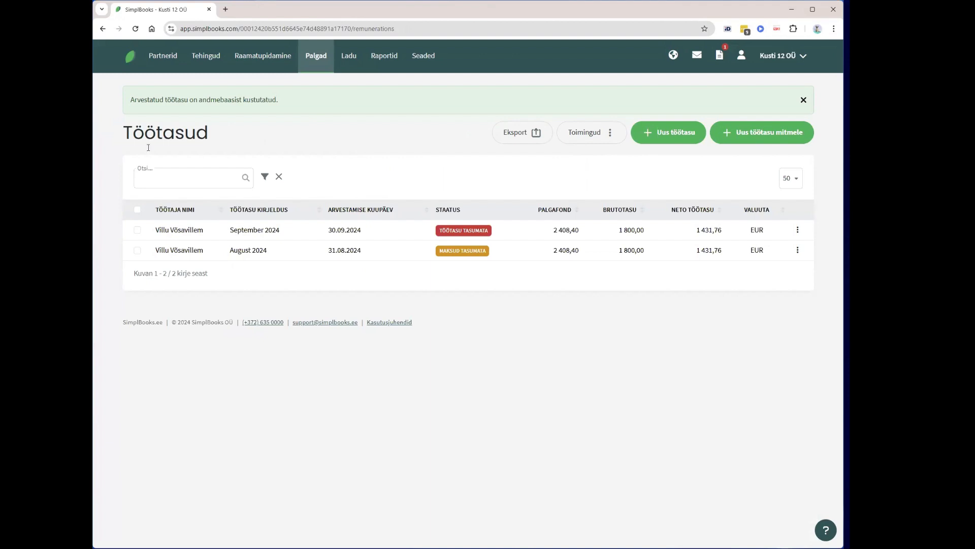
- Open the Aruandvad isikud report with the 100,00 payment of 26.09.2024 and a -100,00 balance
{"action": "left_click", "coordinate": [246, 66]}
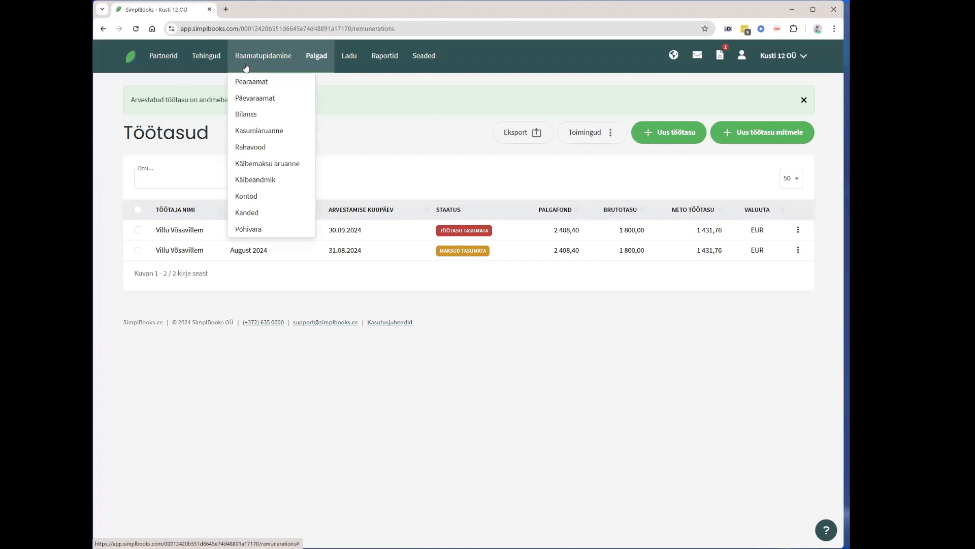
{"action": "left_click", "coordinate": [382, 67]}
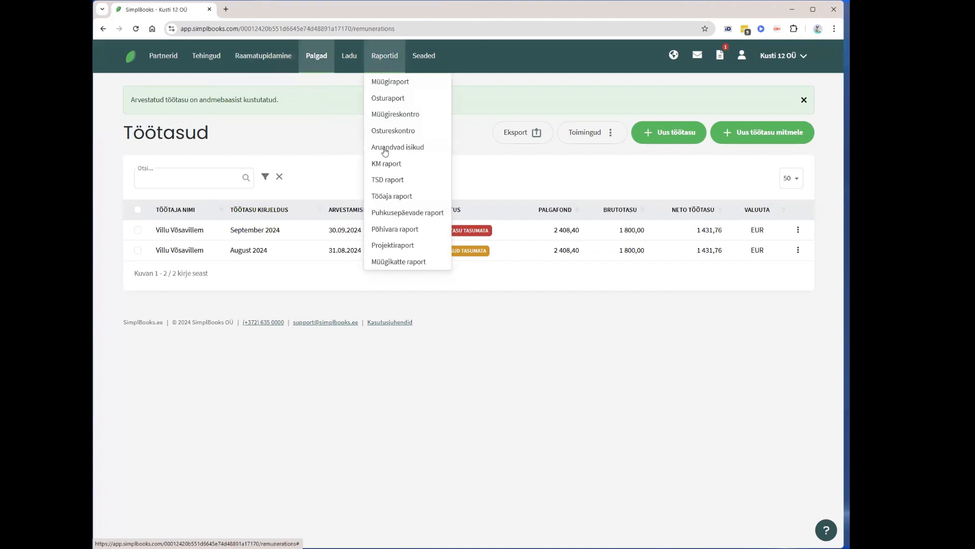
{"action": "left_click", "coordinate": [385, 149]}
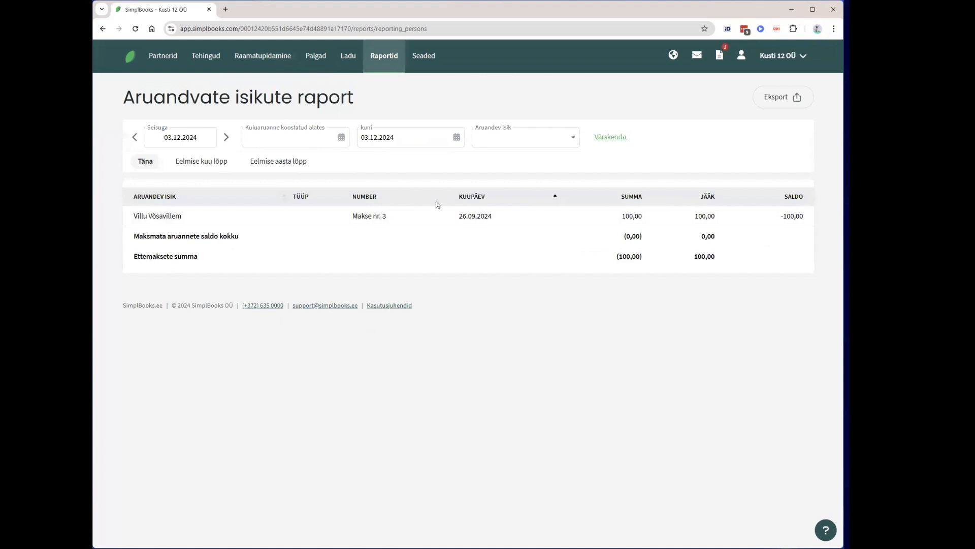
- In Maksed, start a new payment and search for the employee as the reporting-person payee
{"action": "left_click", "coordinate": [197, 53]}
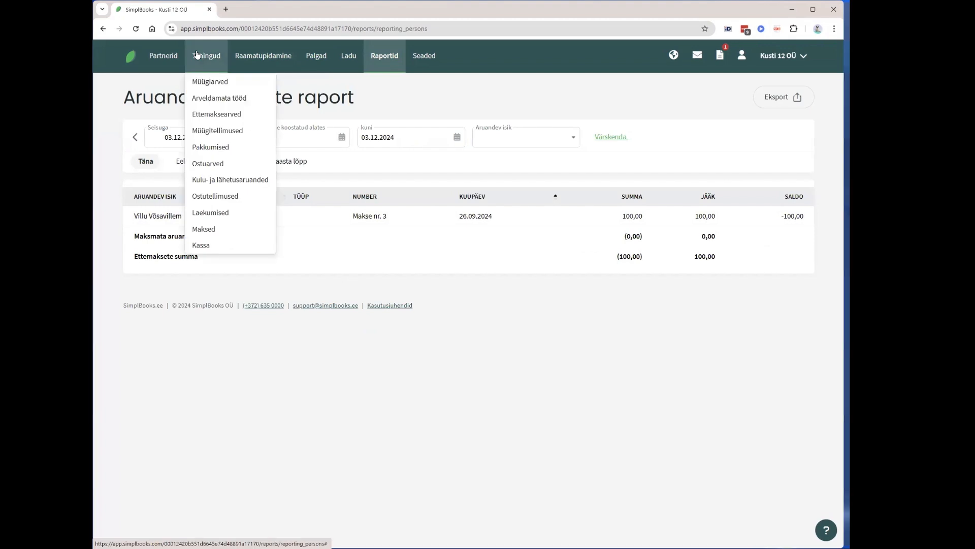
{"action": "left_click", "coordinate": [230, 230]}
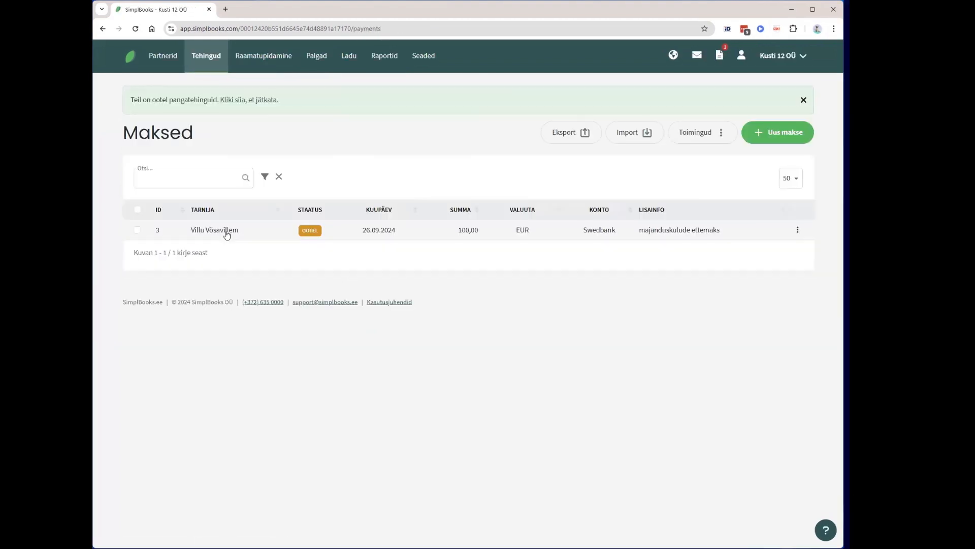
{"action": "left_click", "coordinate": [794, 139]}
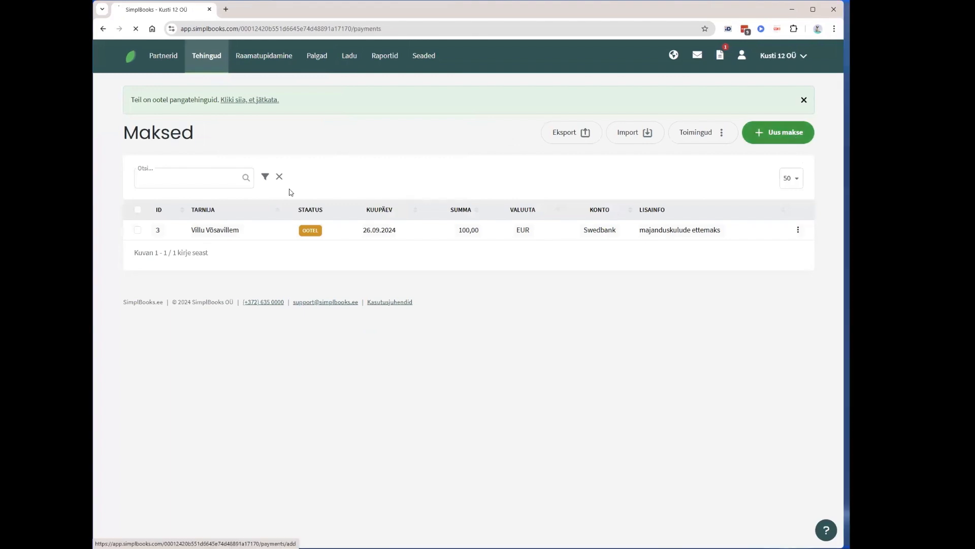
{"action": "type", "text": "vu"}
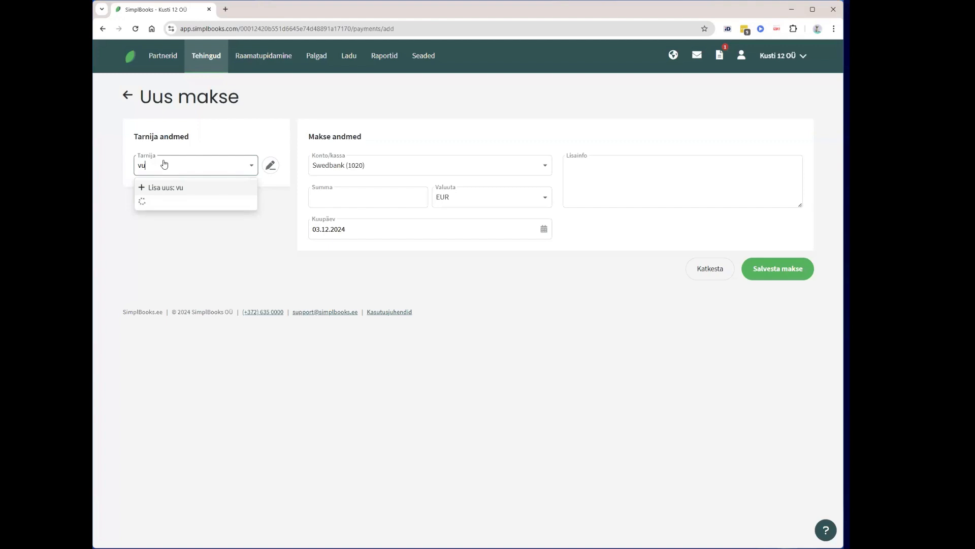
{"action": "key", "text": "BackSpace"}
{"action": "type", "text": "i"}
{"action": "left_click", "coordinate": [165, 202]}
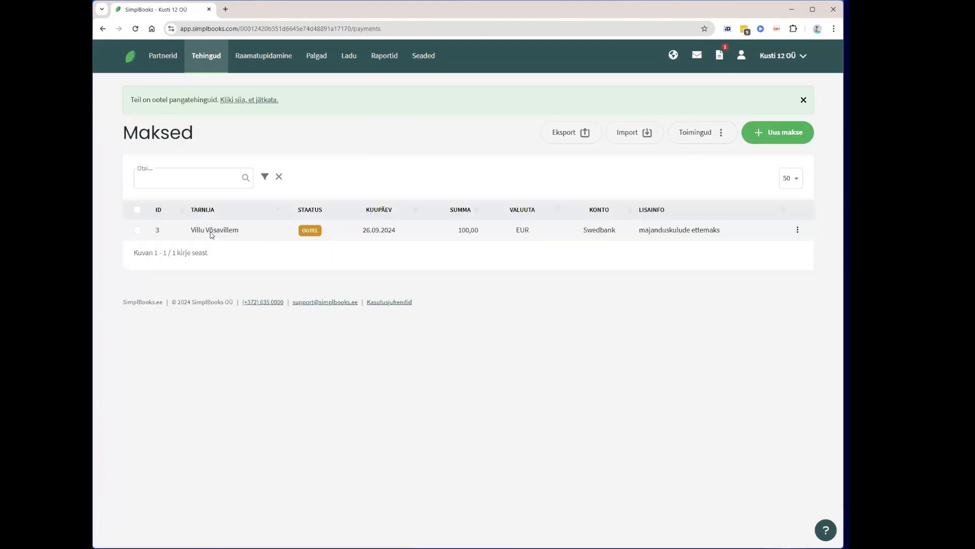
- Open payment no. 3, save it unchanged, and return to the Maksed list
{"action": "left_click", "coordinate": [208, 227]}
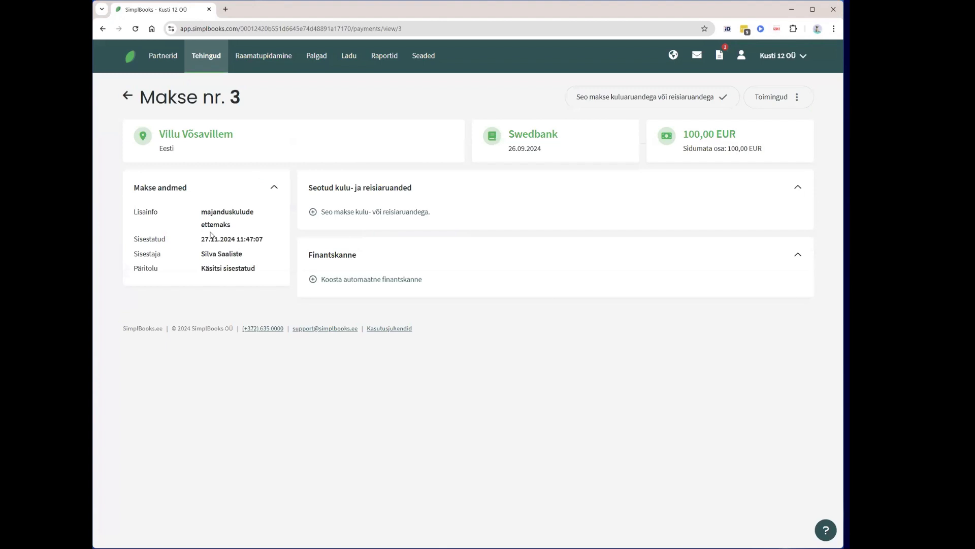
{"action": "left_click", "coordinate": [756, 98]}
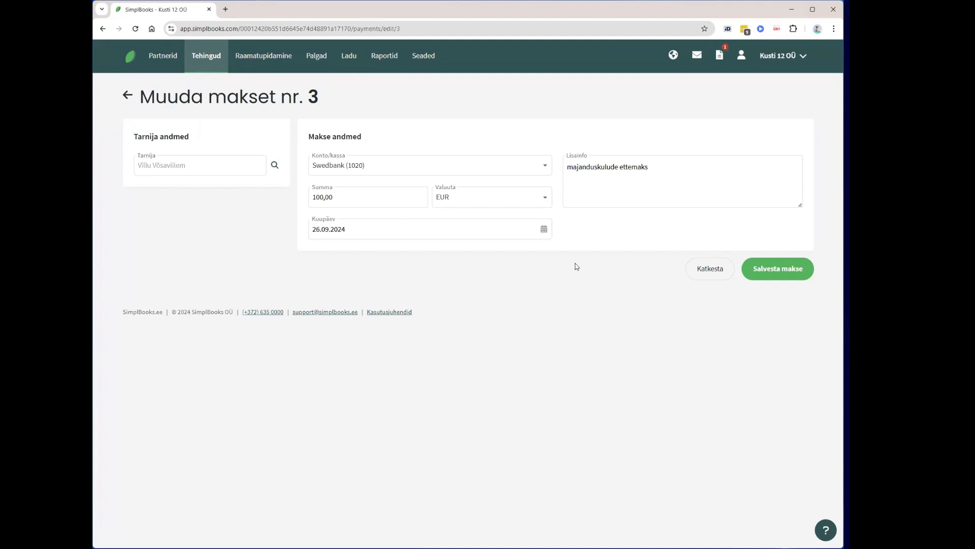
{"action": "left_click", "coordinate": [795, 280]}
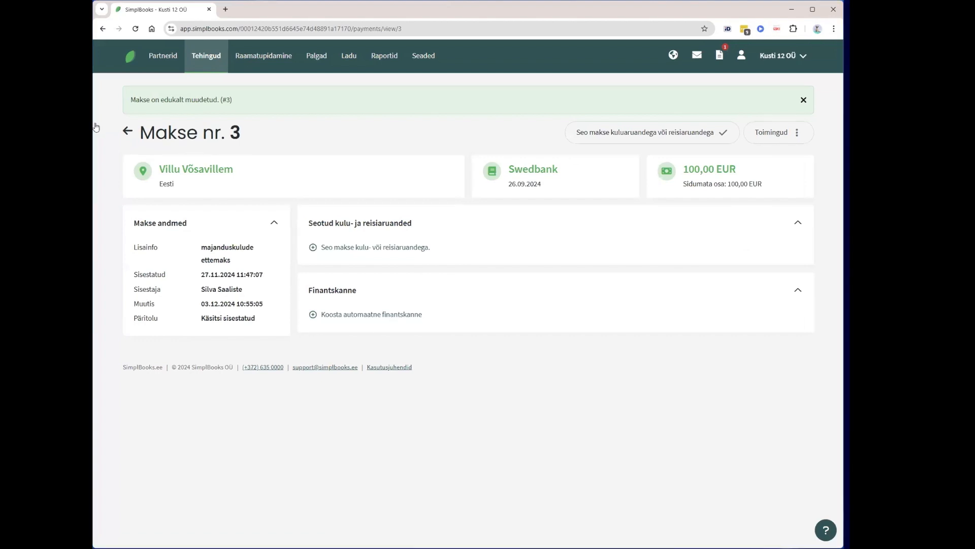
{"action": "left_click", "coordinate": [127, 131]}
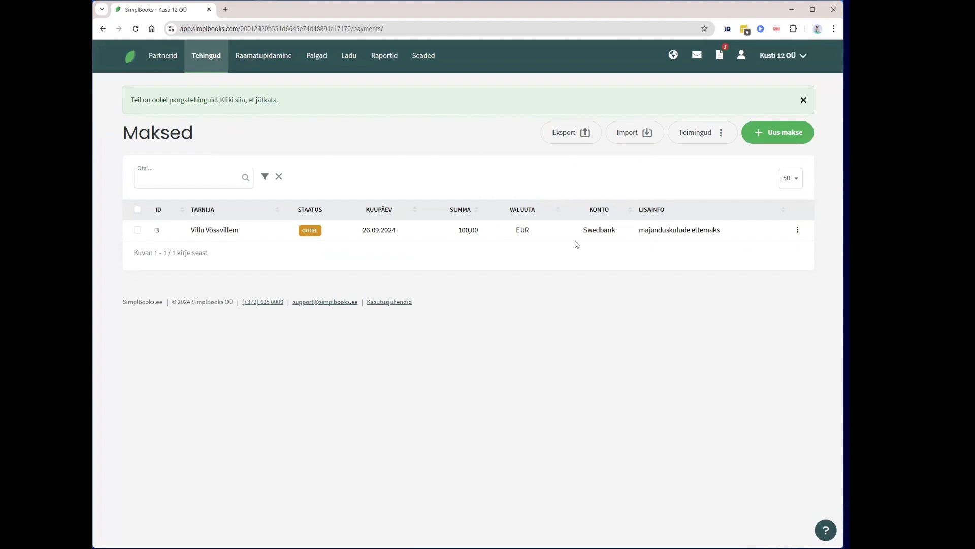
- Reopen the Aruandvad isikud report showing the 100,00 advance and -100,00 balance
{"action": "left_click", "coordinate": [399, 62]}
{"action": "left_click", "coordinate": [399, 148]}
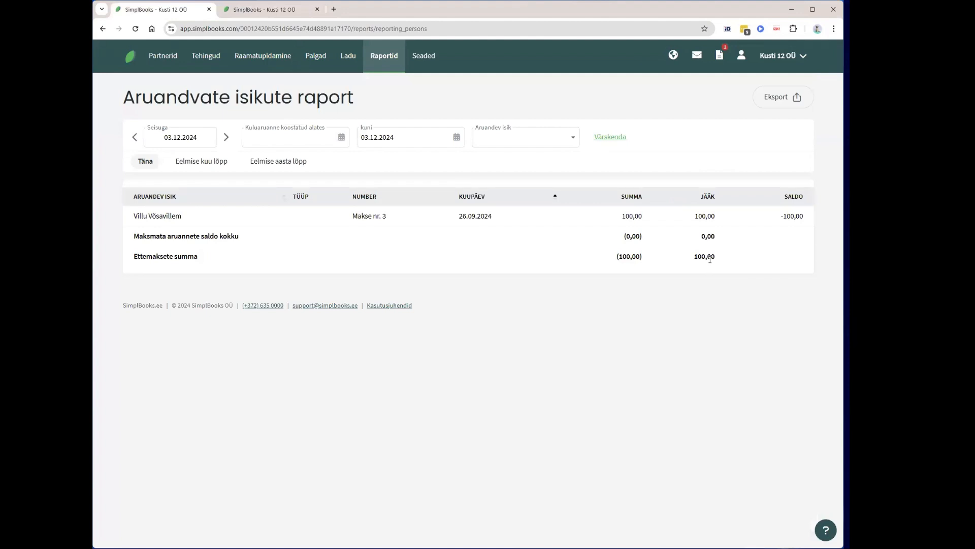
{"action": "left_click", "coordinate": [350, 58]}
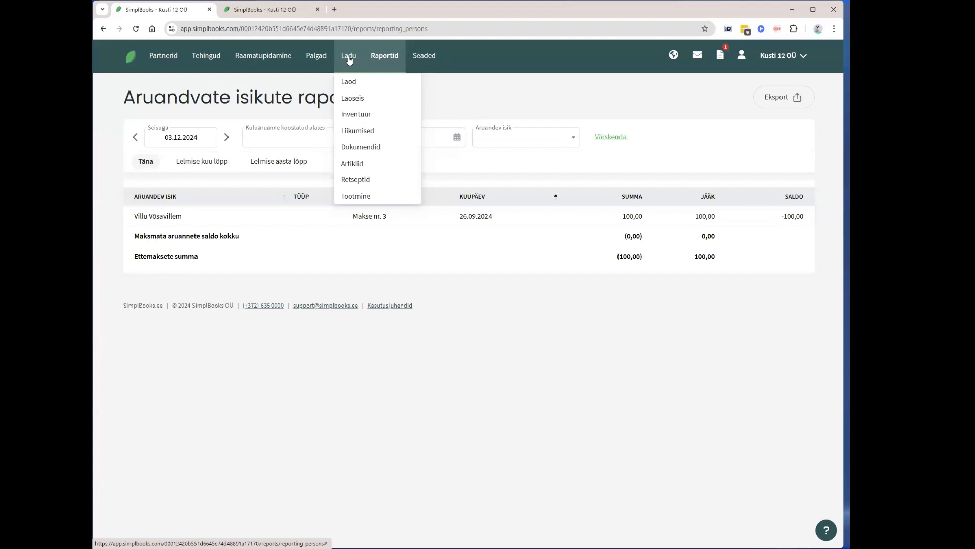
- Open the Artiklid list and begin adding a new article
{"action": "left_click", "coordinate": [378, 165]}
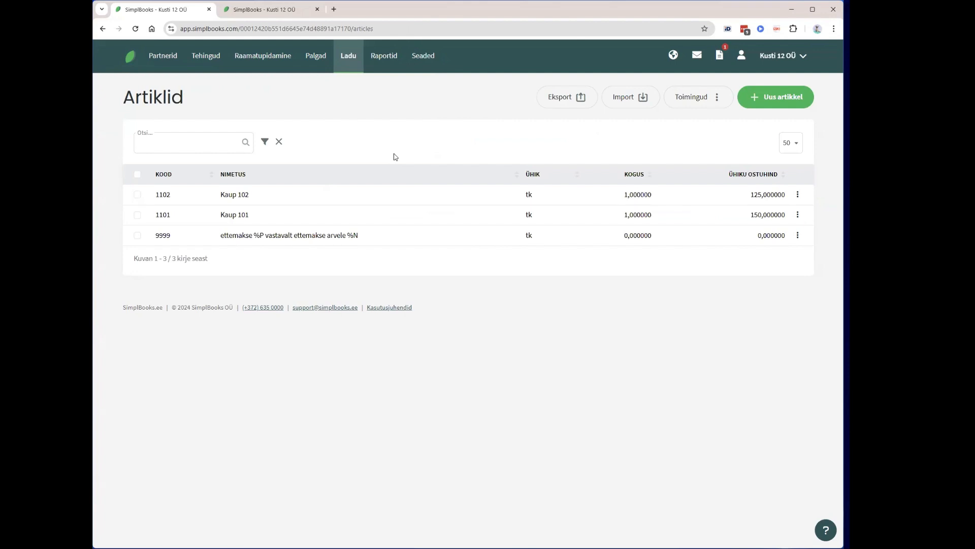
{"action": "left_click", "coordinate": [768, 102]}
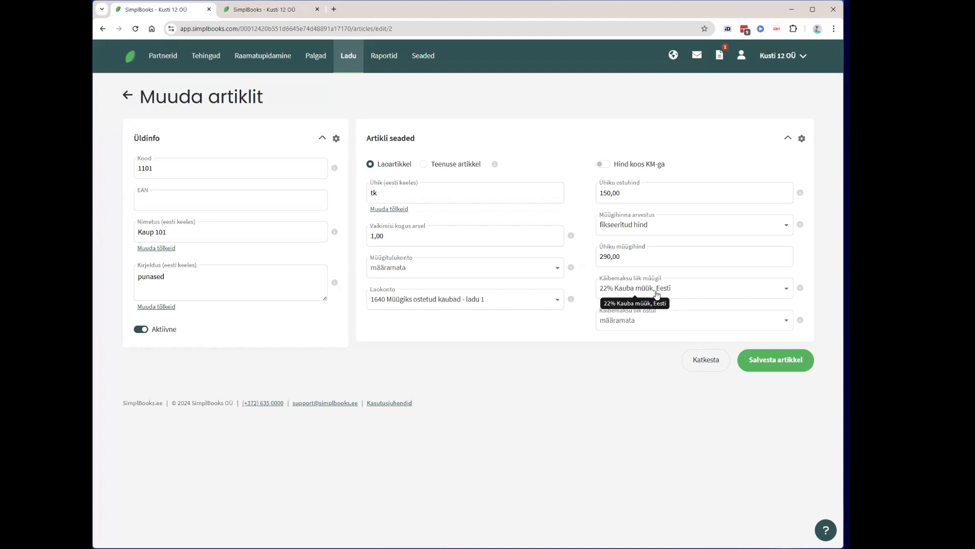
- Open Keskkonnaseaded in a new tab and edit the 22% Teenuste müük, Eesti VAT type
{"action": "mouse_move", "coordinate": [424, 56]}
{"action": "right_click", "coordinate": [439, 114]}
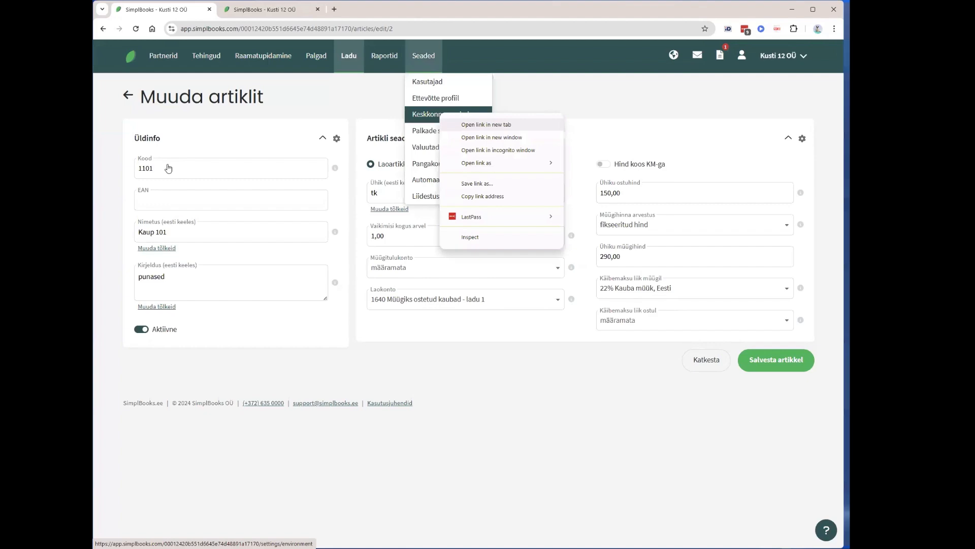
{"action": "key", "text": "Return"}
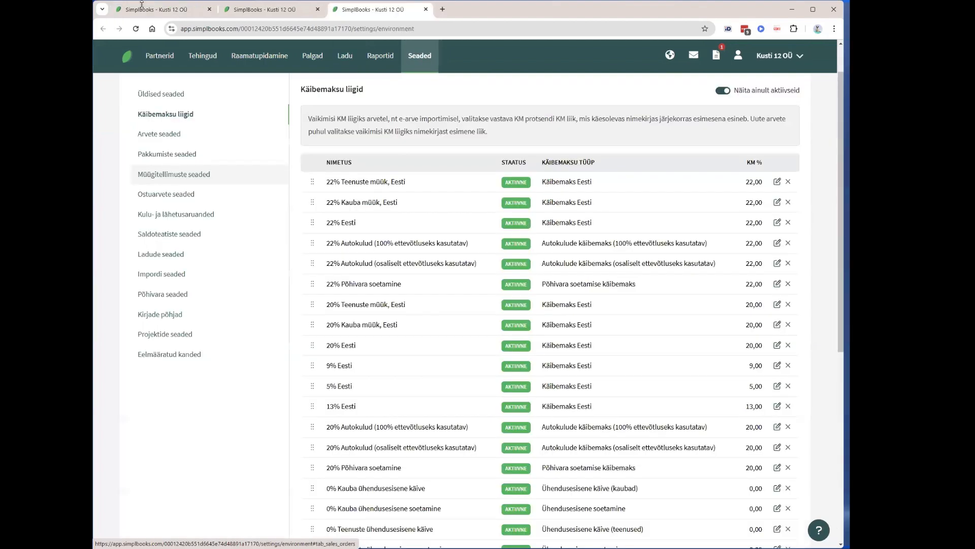
{"action": "left_click", "coordinate": [778, 182]}
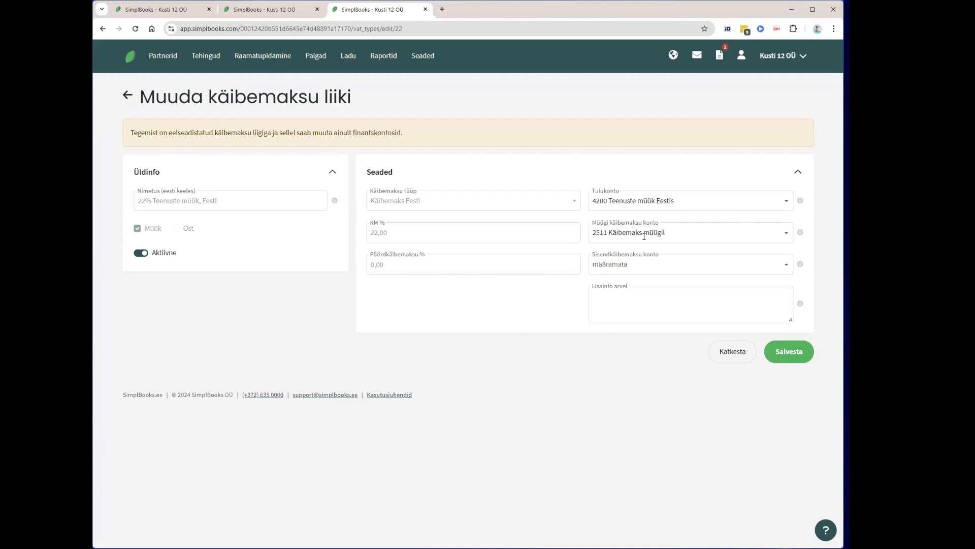
- Open the Käibemaksu aruanne VAT report from Raamatupidamine in a new browser tab and switch to it
{"action": "mouse_move", "coordinate": [258, 58]}
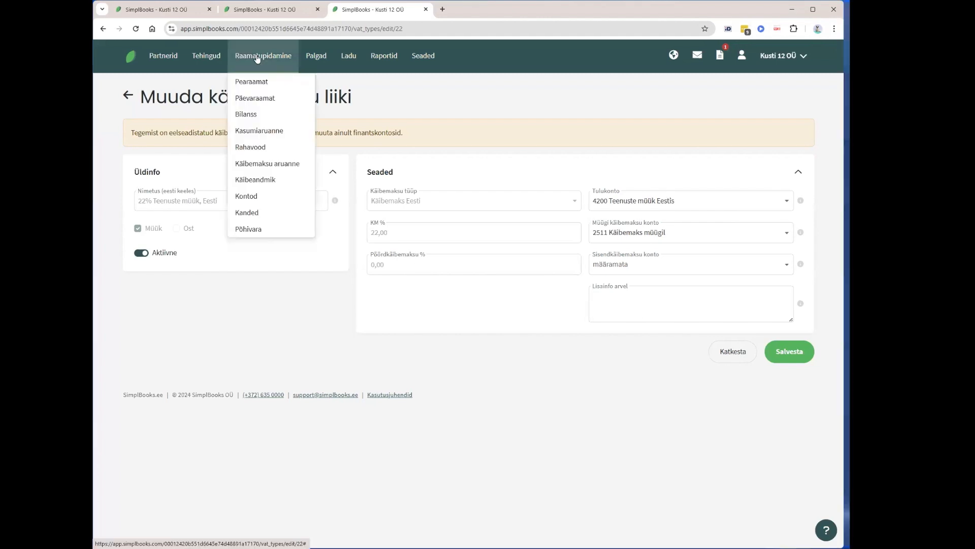
{"action": "right_click", "coordinate": [250, 168]}
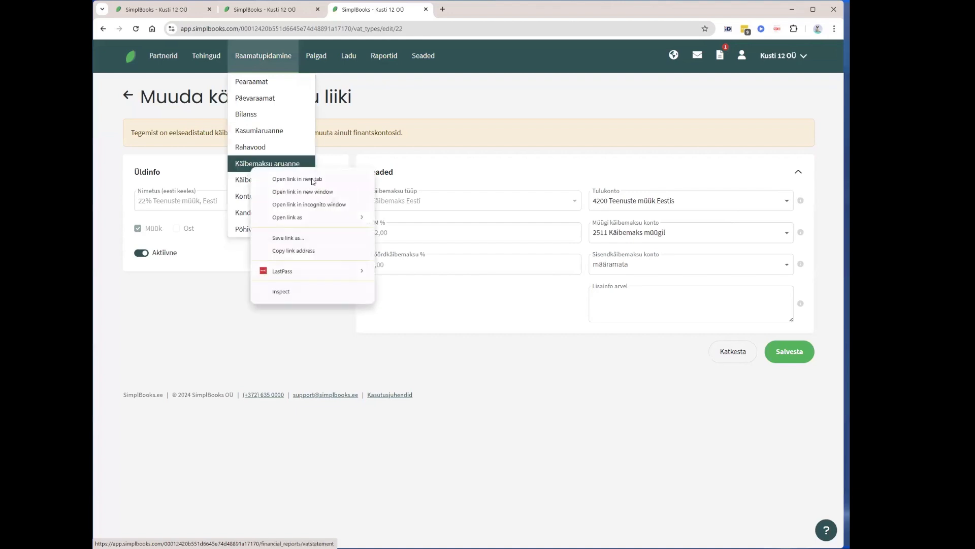
{"action": "left_click", "coordinate": [297, 179]}
{"action": "left_click", "coordinate": [462, 11]}
- Bring up the VAT report's Toimingud actions to reach its report settings
{"action": "left_click", "coordinate": [755, 97]}
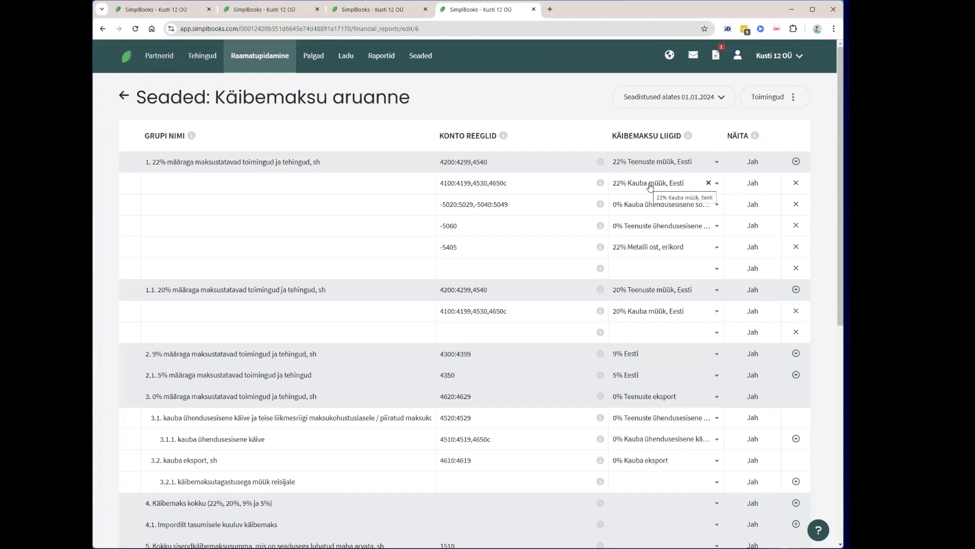
- Go back through the VAT type tab to the Kaup 101 article edit form in the first tab
{"action": "left_click", "coordinate": [377, 11]}
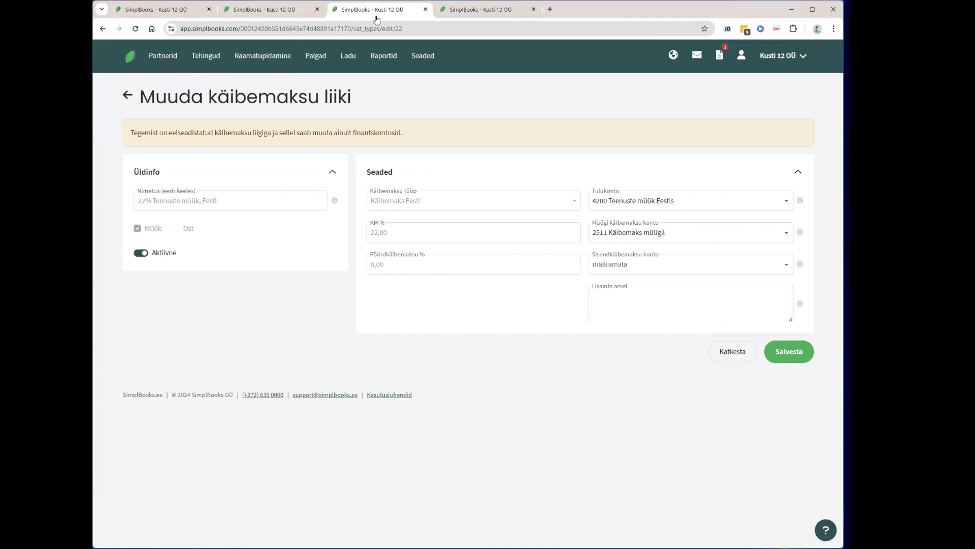
{"action": "left_click", "coordinate": [157, 10]}
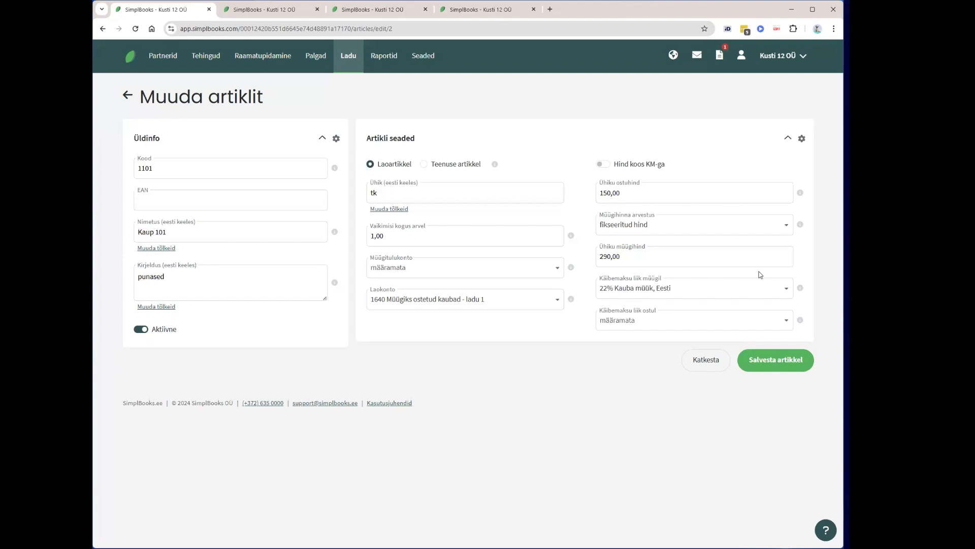
- Cancel article 1101's edit, keeping fikseeritud hind, then close the balance-report tab
{"action": "left_click", "coordinate": [635, 231]}
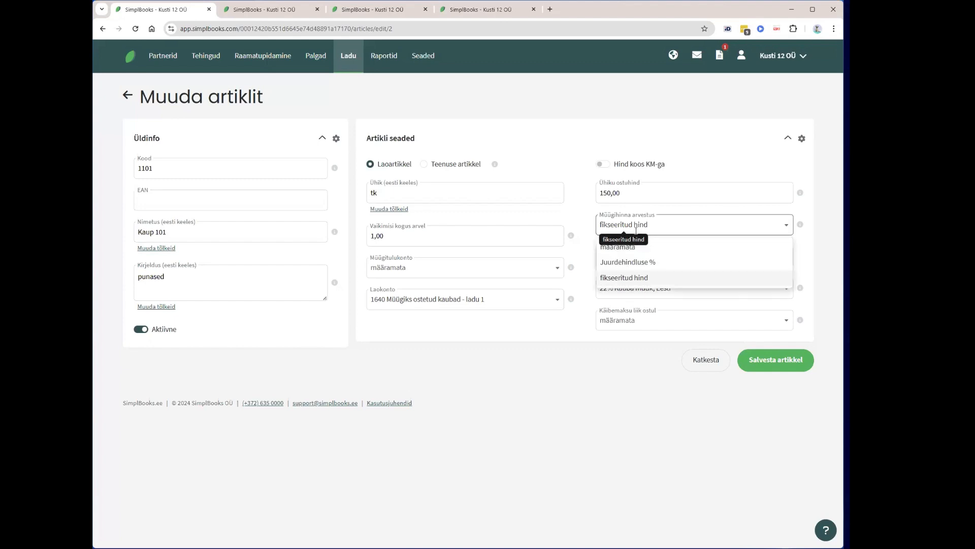
{"action": "left_click", "coordinate": [579, 393]}
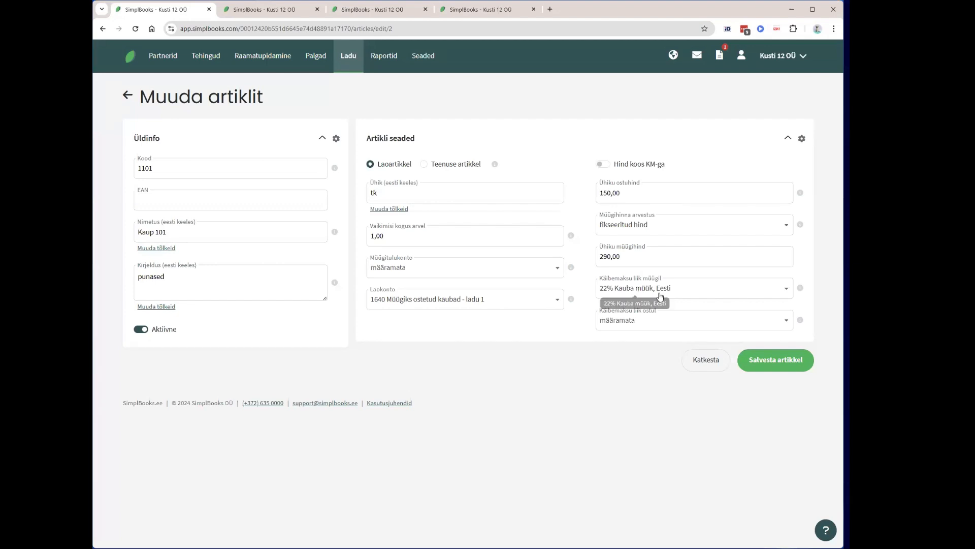
{"action": "left_click", "coordinate": [700, 364]}
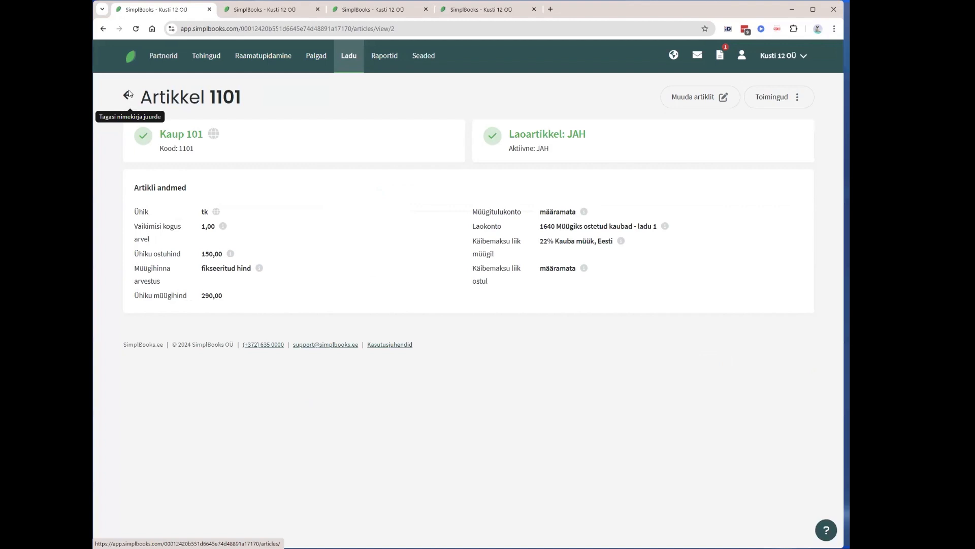
{"action": "left_click", "coordinate": [266, 10]}
{"action": "left_click", "coordinate": [317, 9]}
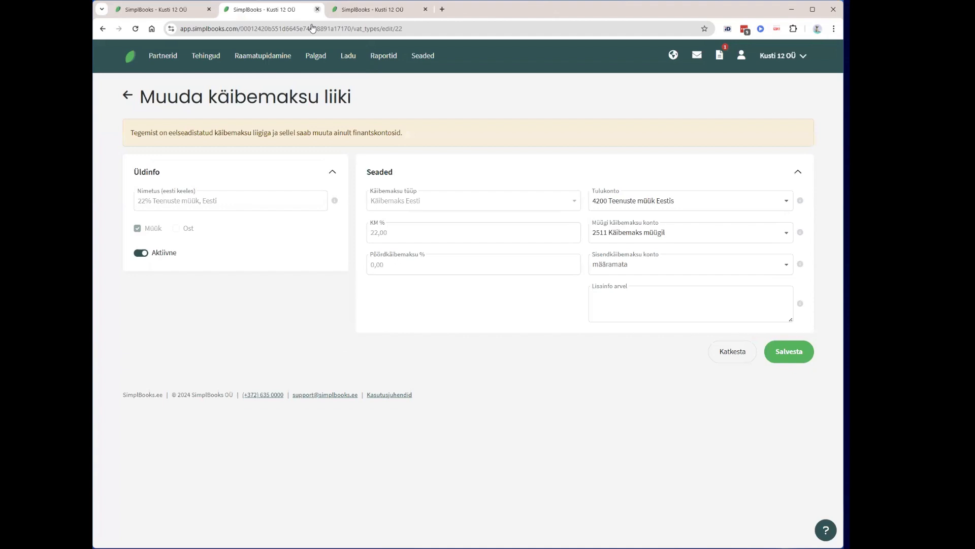
- Switch Aktiivne off for VAT type 20% Autokulud (100% ettevõtluseks kasutatav) and save
{"action": "left_click", "coordinate": [728, 355]}
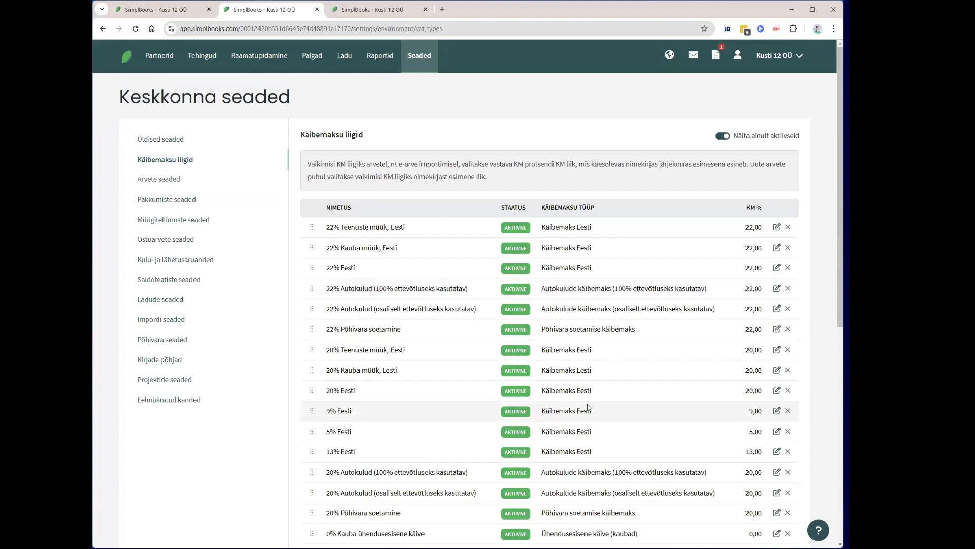
{"action": "left_click", "coordinate": [778, 474]}
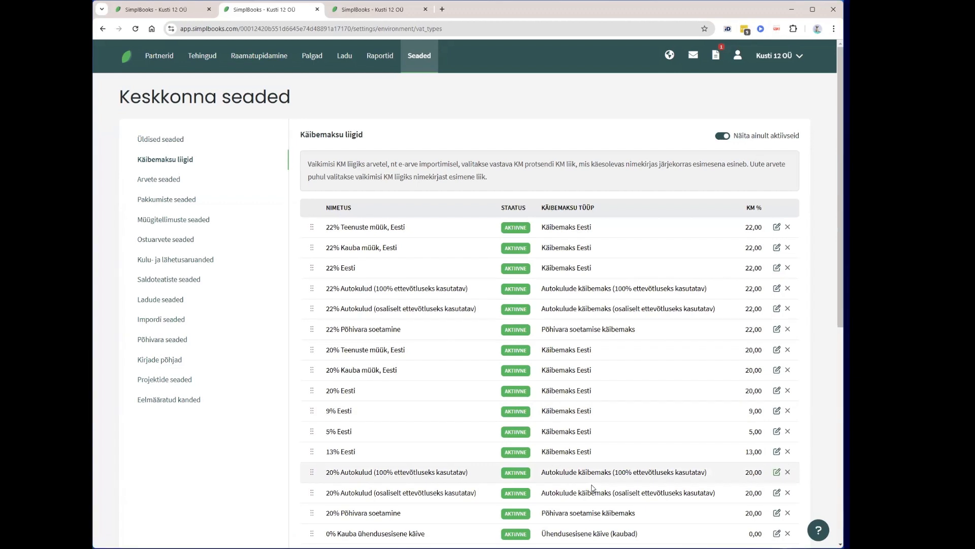
{"action": "left_click", "coordinate": [778, 472]}
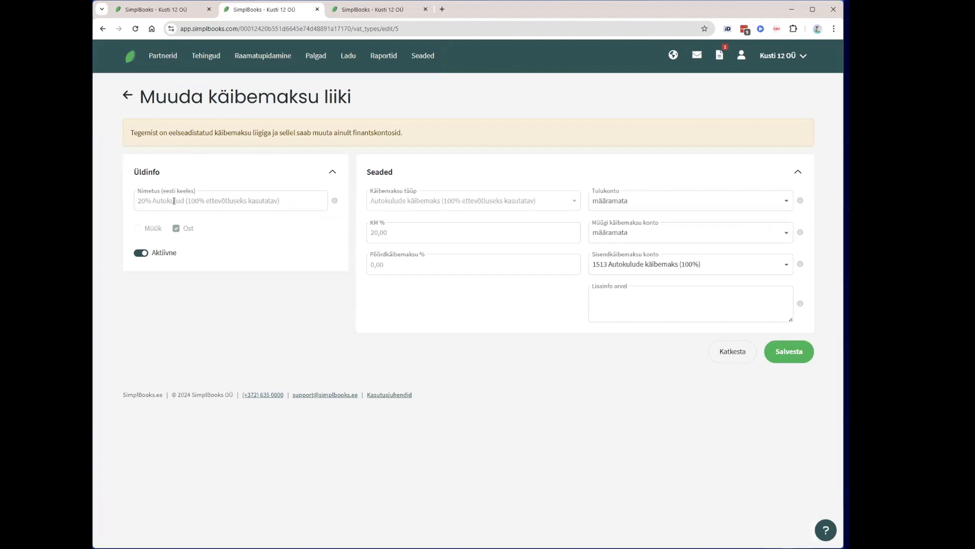
{"action": "left_click", "coordinate": [143, 253]}
{"action": "left_click", "coordinate": [808, 354]}
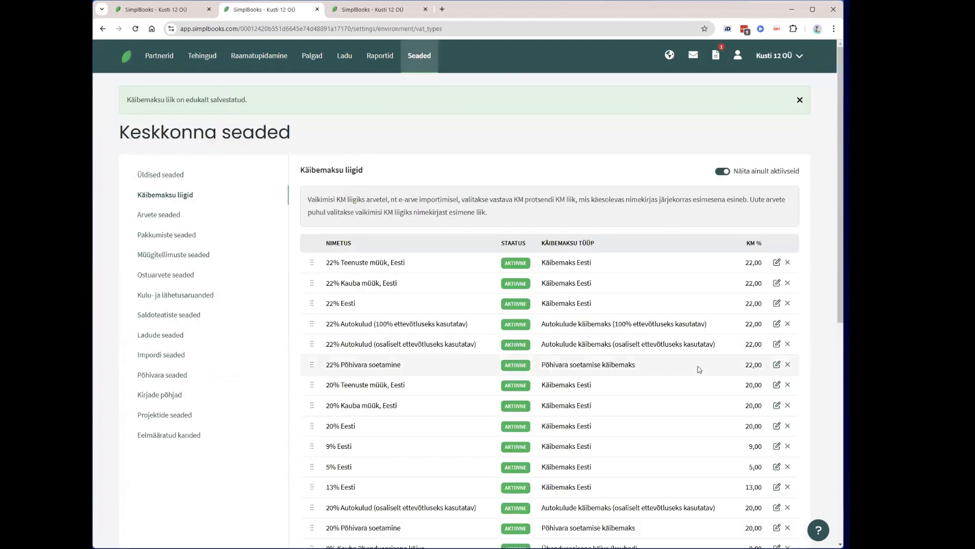
{"action": "scroll", "coordinate": [700, 370], "scroll_direction": "down", "scroll_amount": 2}
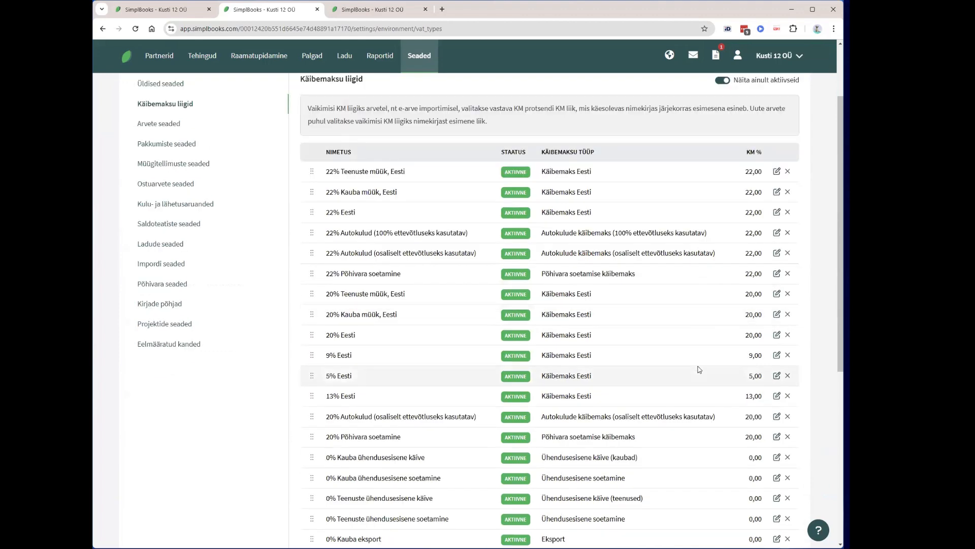
{"action": "scroll", "coordinate": [698, 369], "scroll_direction": "down", "scroll_amount": 6}
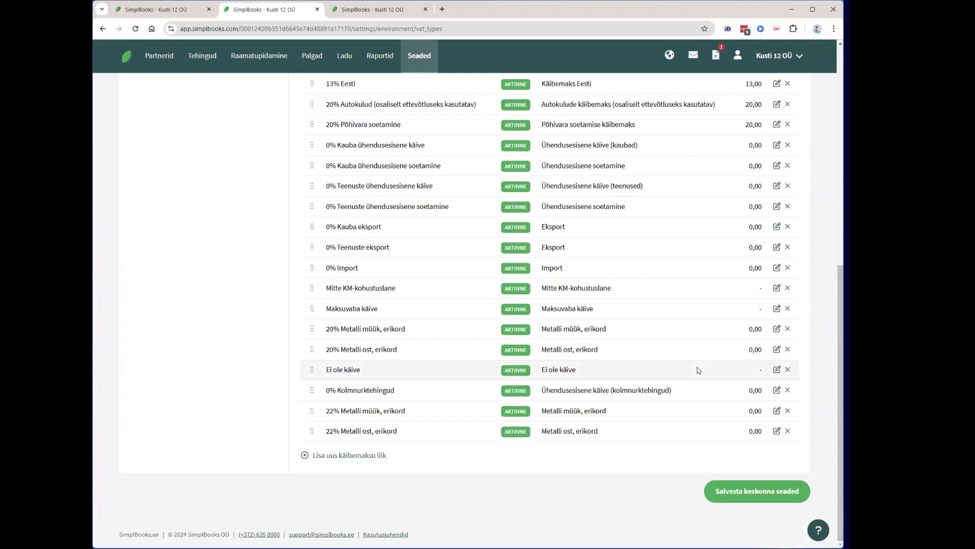
{"action": "scroll", "coordinate": [569, 386], "scroll_direction": "up", "scroll_amount": 8}
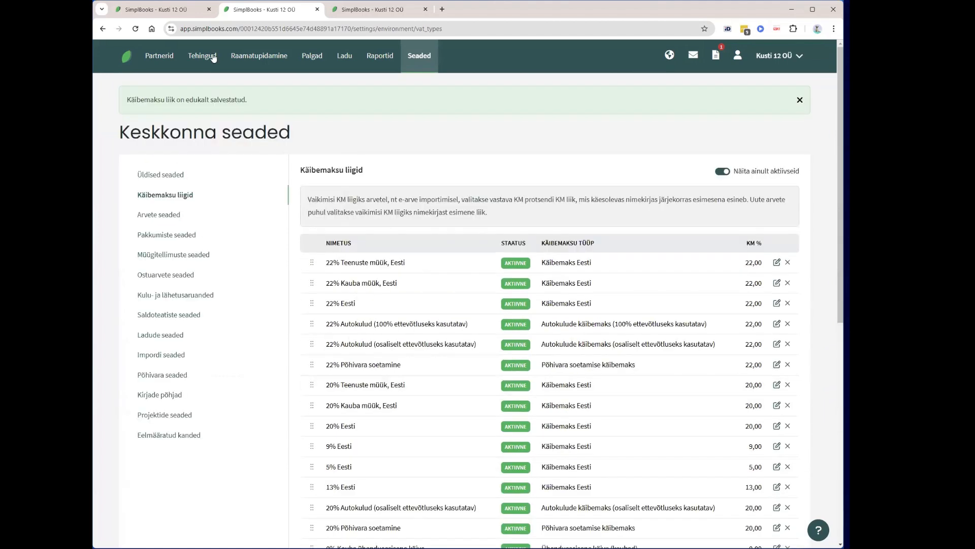
{"action": "left_click", "coordinate": [214, 57]}
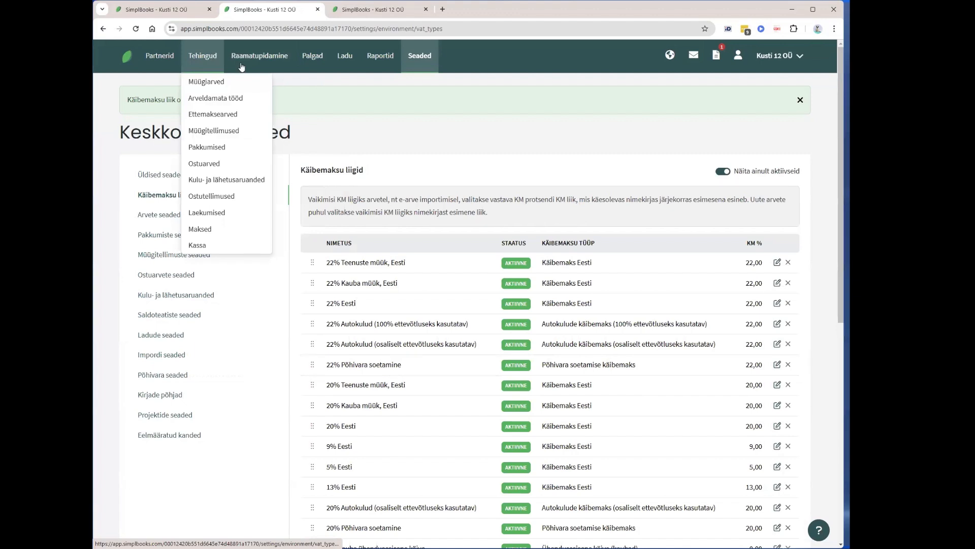
- Navigate through the Ladu menu to the Laod warehouse list
{"action": "left_click", "coordinate": [345, 58]}
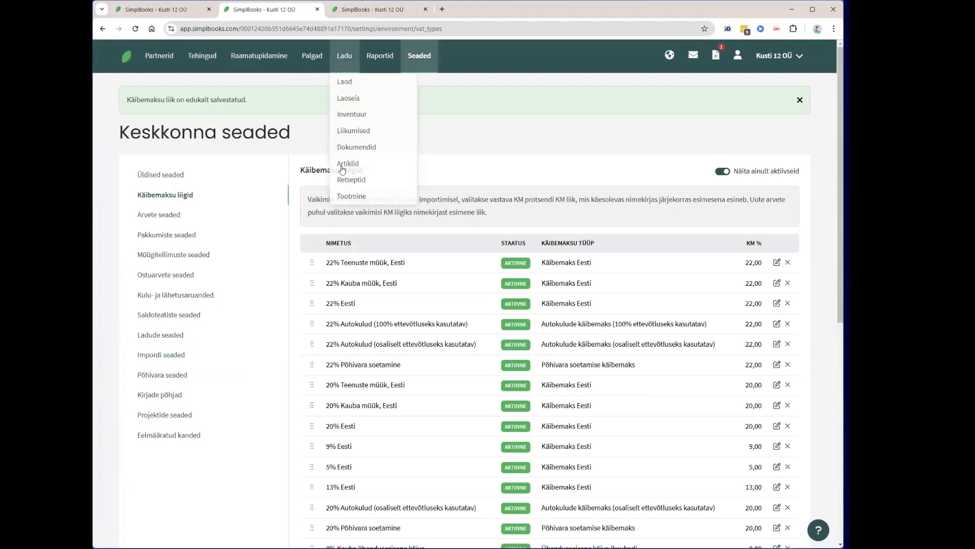
{"action": "left_click", "coordinate": [348, 164]}
{"action": "left_click", "coordinate": [329, 61]}
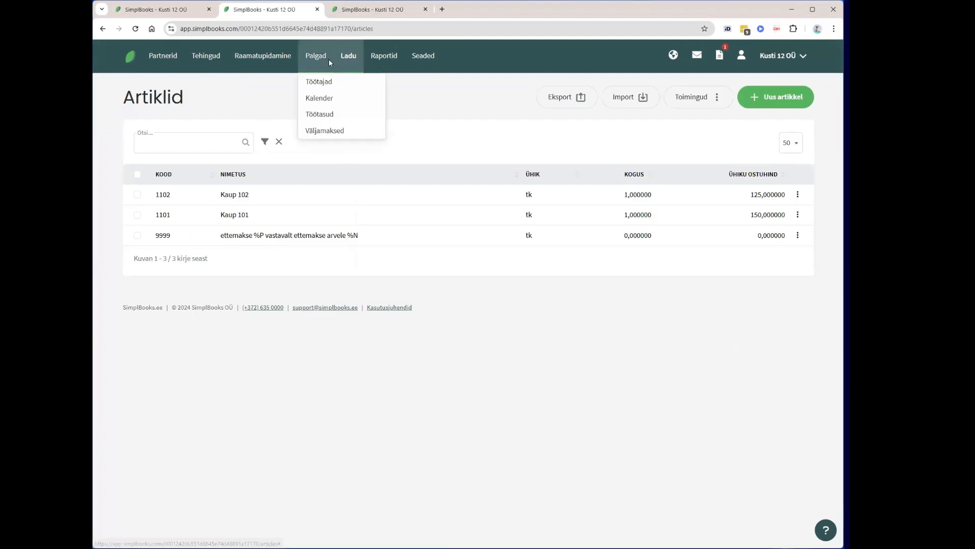
{"action": "left_click", "coordinate": [336, 61]}
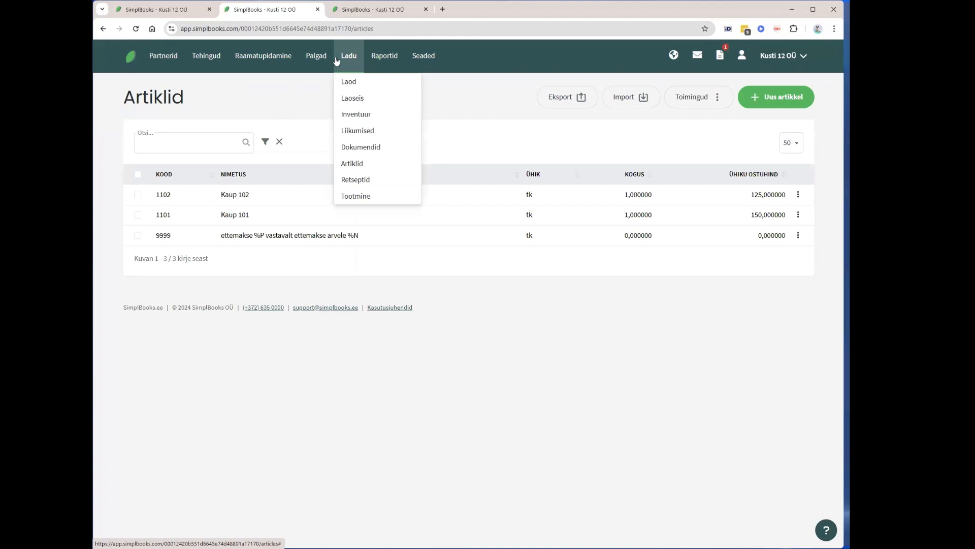
{"action": "left_click", "coordinate": [351, 87]}
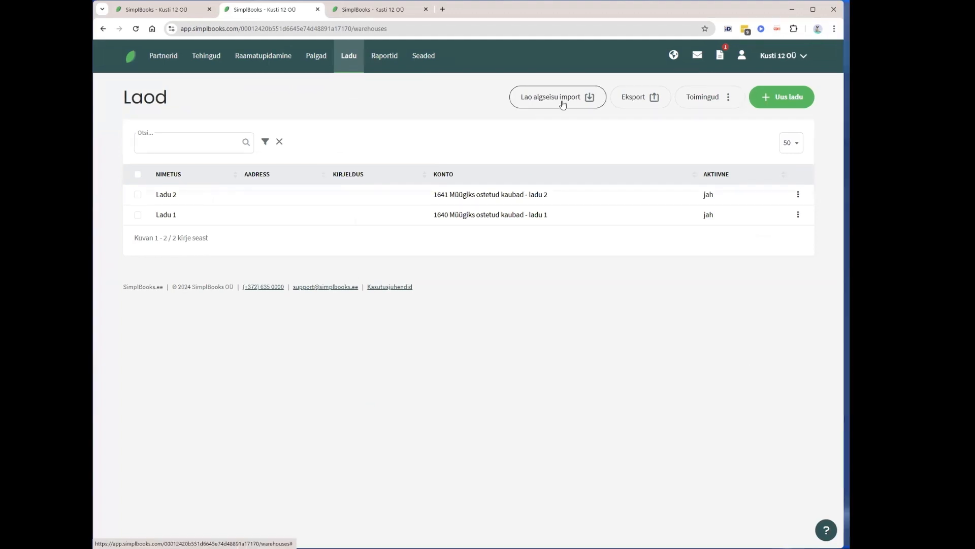
{"action": "left_click", "coordinate": [694, 102]}
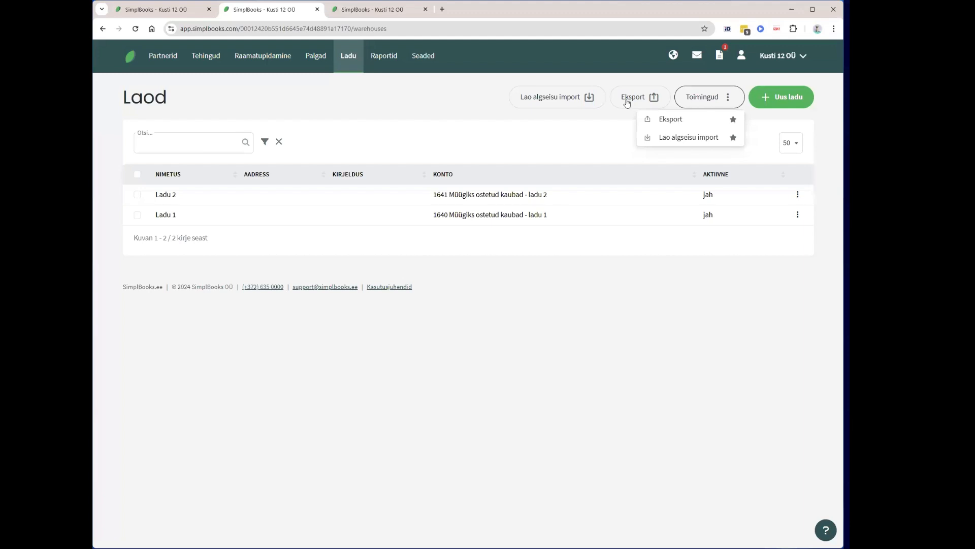
{"action": "left_click", "coordinate": [698, 155]}
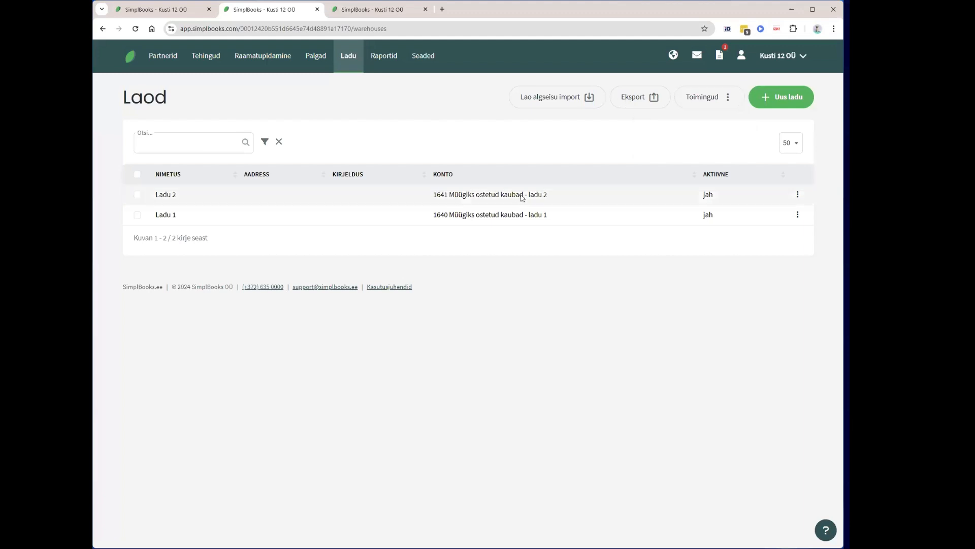
- Check Ladu 2's details and its Sisesta algseis action, then return to the warehouse list
{"action": "left_click", "coordinate": [506, 217]}
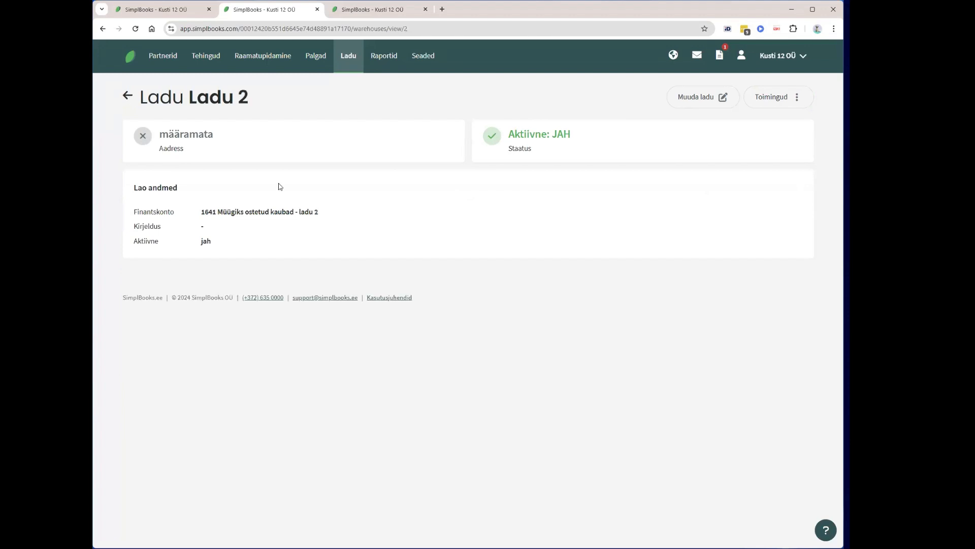
{"action": "left_click", "coordinate": [771, 96]}
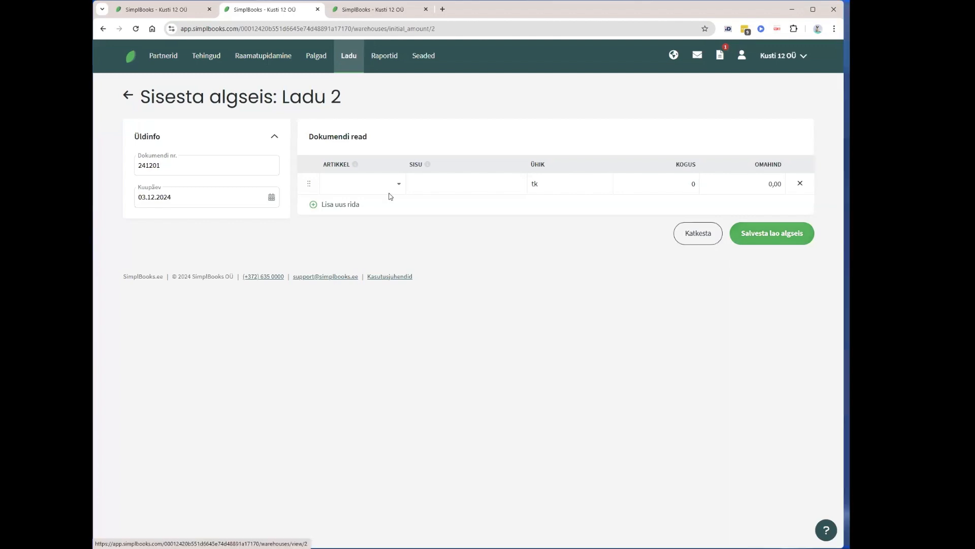
{"action": "left_click", "coordinate": [128, 97]}
- Select the 11 000 stock total in Laoseis and open the Bilanss balance sheet in the first tab
{"action": "mouse_move", "coordinate": [378, 49]}
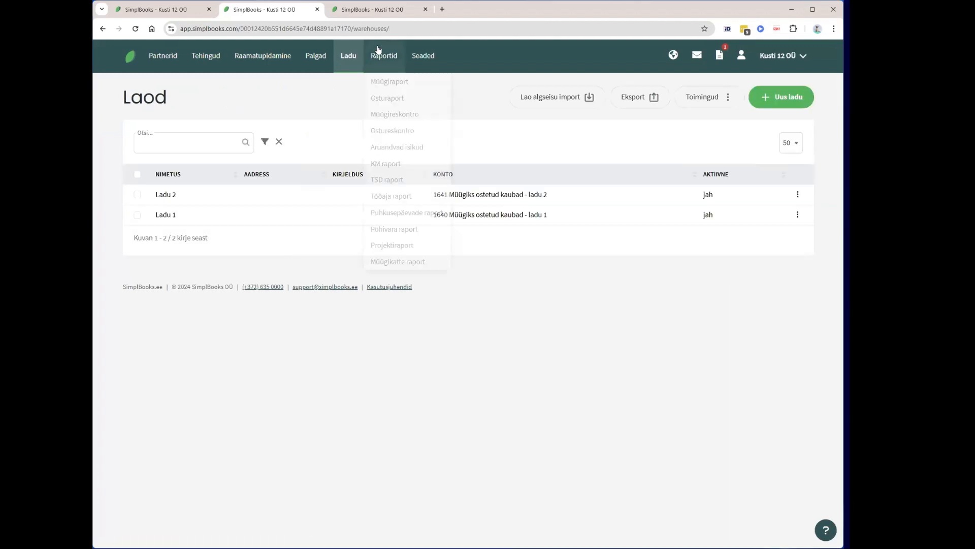
{"action": "mouse_move", "coordinate": [348, 60]}
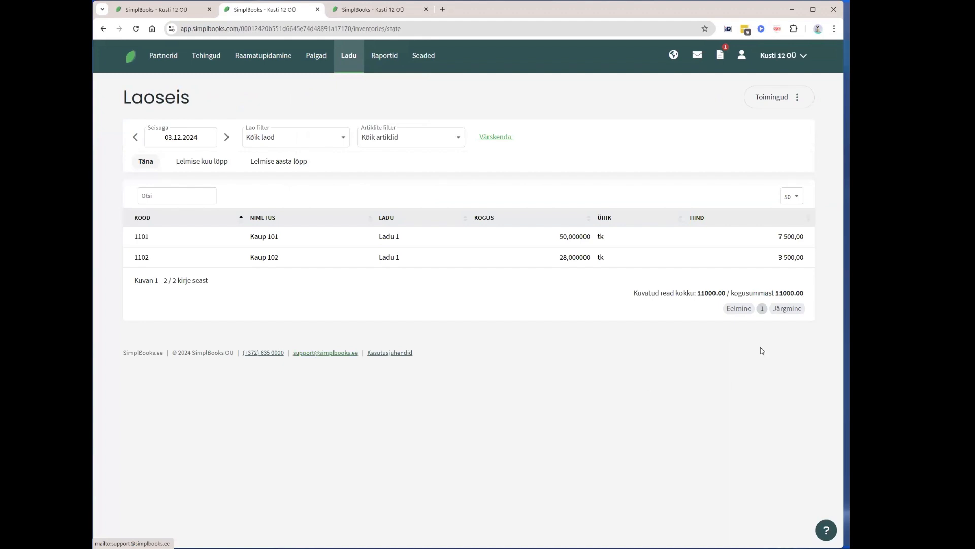
{"action": "mouse_move", "coordinate": [775, 293]}
{"action": "left_mouse_down"}
{"action": "mouse_move", "coordinate": [762, 304]}
{"action": "mouse_move", "coordinate": [793, 293]}
{"action": "left_mouse_up"}
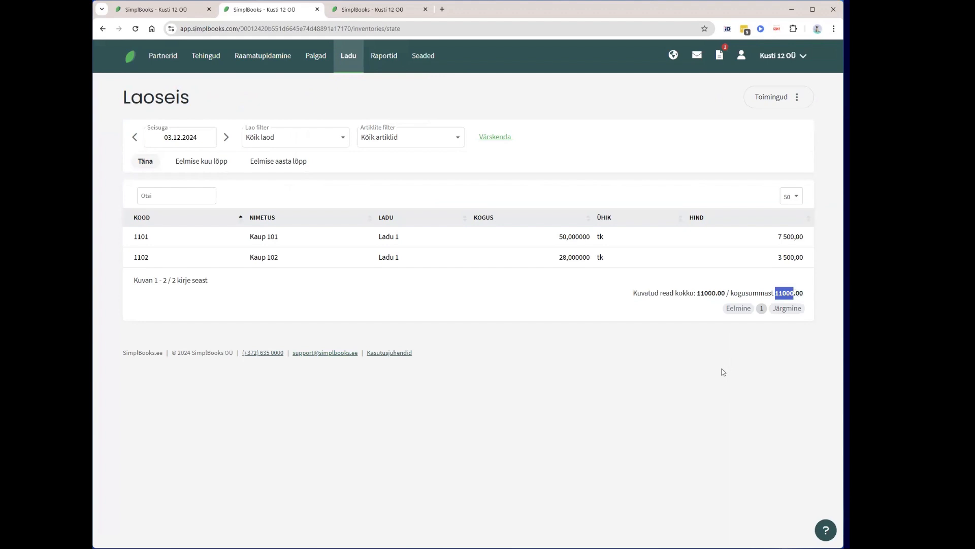
{"action": "left_click", "coordinate": [145, 9]}
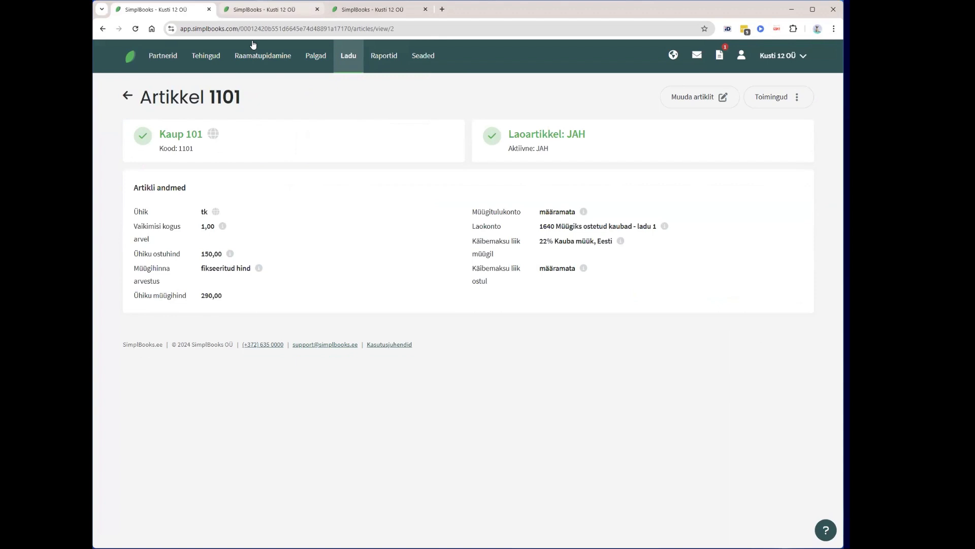
{"action": "left_click", "coordinate": [250, 120]}
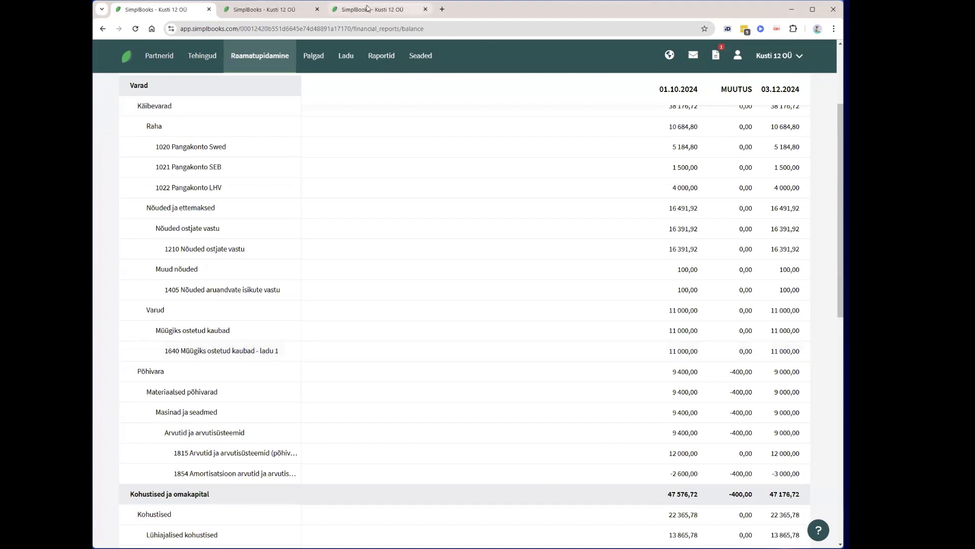
- Close the third browser tab and bring up the company's users list
{"action": "mouse_move", "coordinate": [367, 8]}
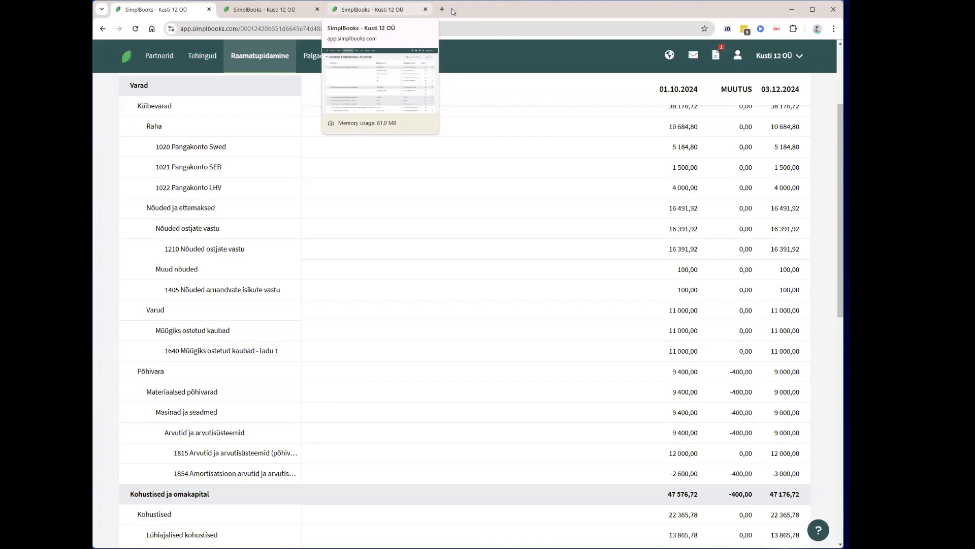
{"action": "left_click", "coordinate": [426, 9]}
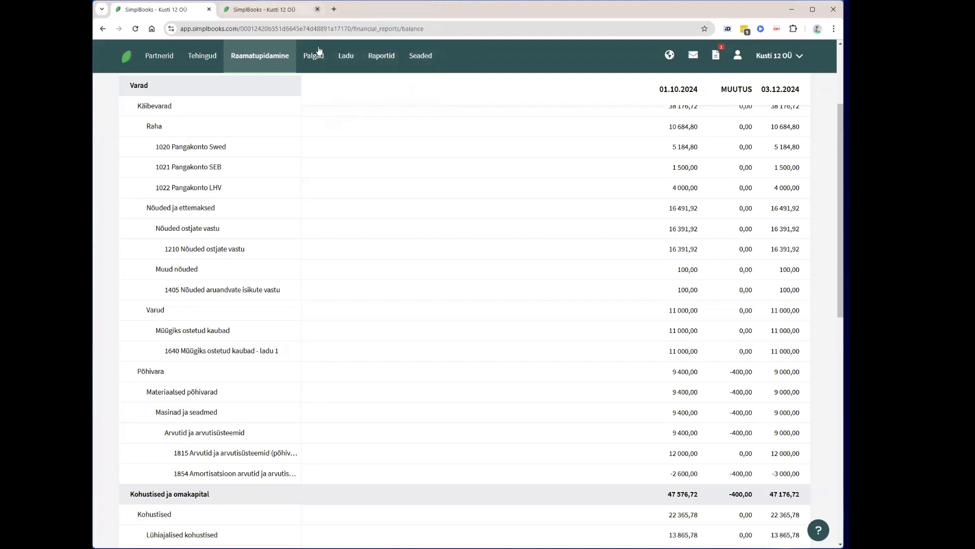
{"action": "left_click", "coordinate": [423, 82]}
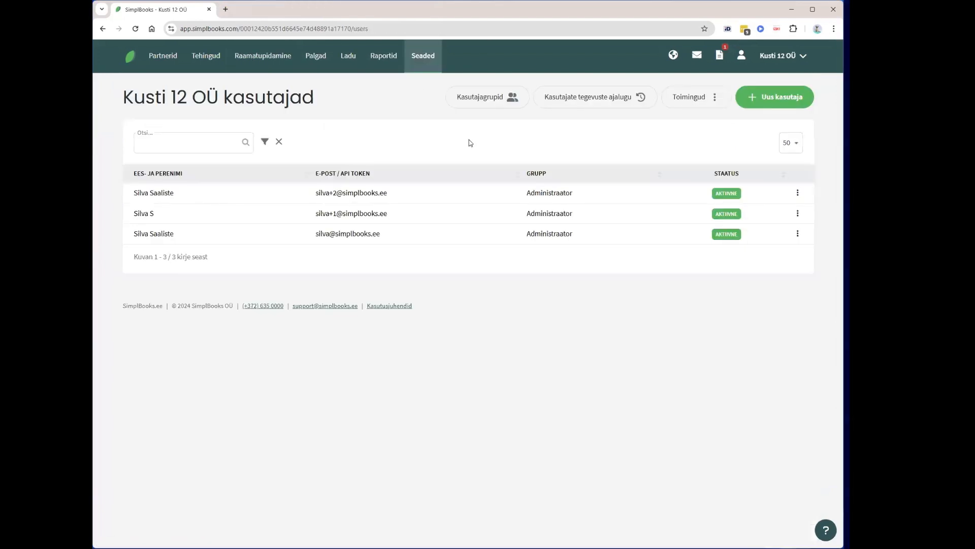
- Add the Tegevus, Objekt, Objekti ID and Objekti nr/kood/nimetus columns to the activity history
{"action": "left_click", "coordinate": [583, 102]}
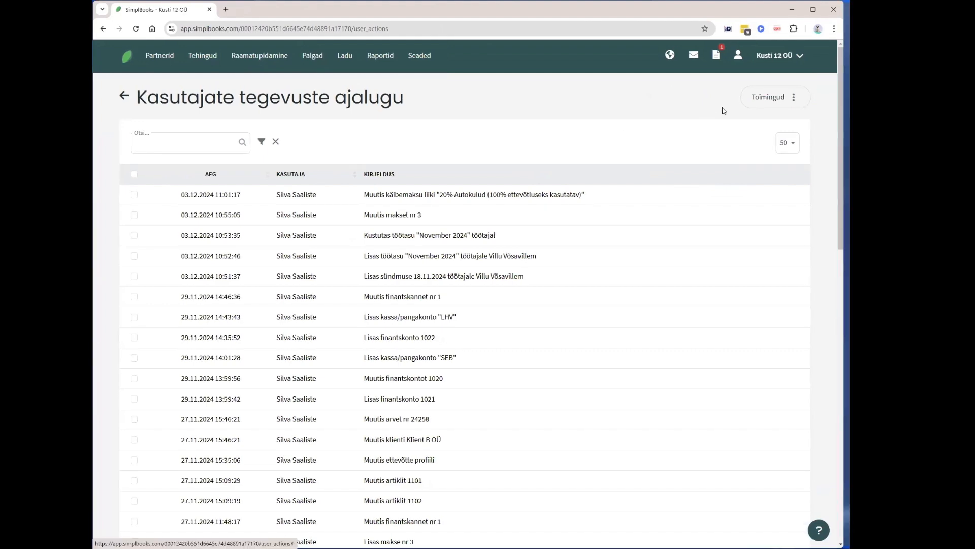
{"action": "left_click", "coordinate": [732, 141]}
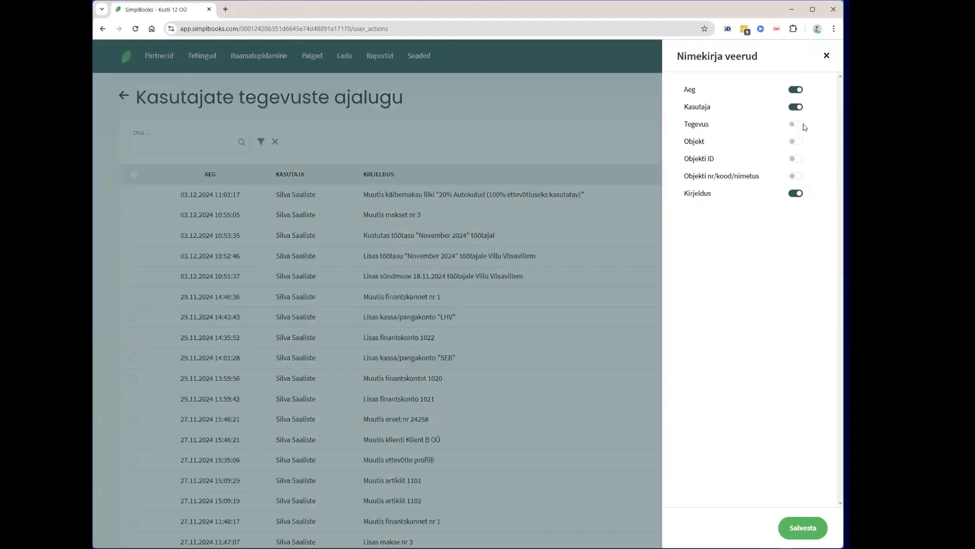
{"action": "left_click", "coordinate": [795, 123]}
{"action": "left_click", "coordinate": [796, 142]}
{"action": "left_click", "coordinate": [796, 158]}
{"action": "left_click", "coordinate": [796, 176]}
{"action": "left_click", "coordinate": [799, 537]}
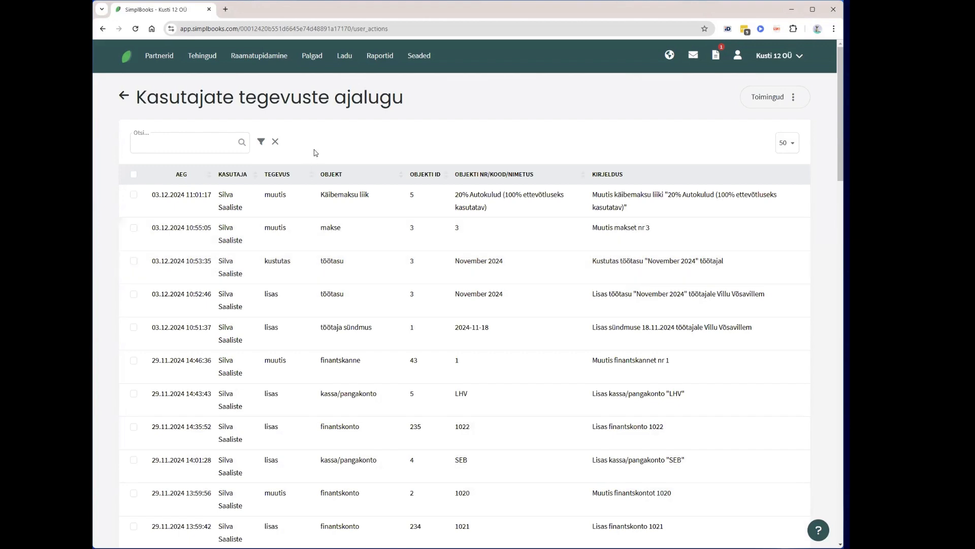
- Show per-column filters on the history, then go back to Kasutajad and open Partnerid
{"action": "left_click", "coordinate": [262, 145]}
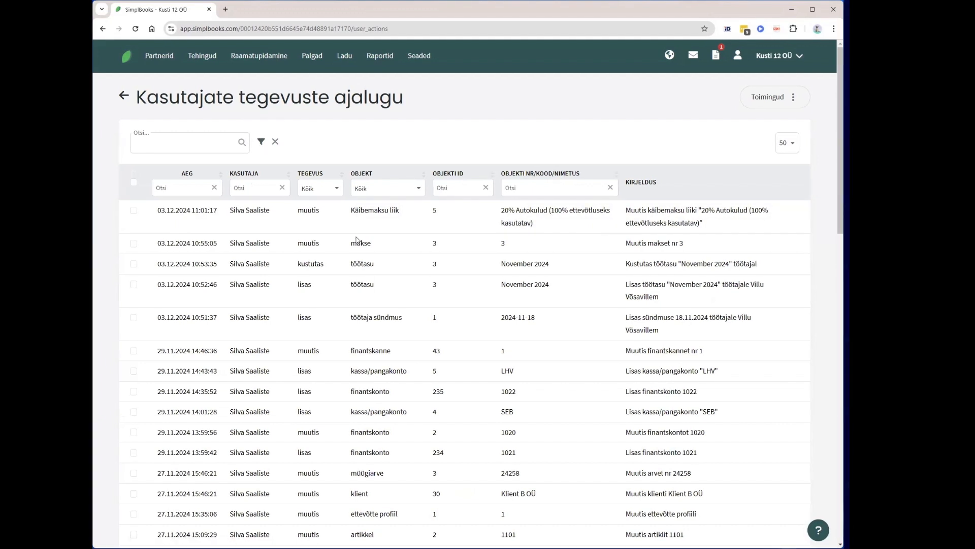
{"action": "scroll", "coordinate": [654, 292], "scroll_direction": "down", "scroll_amount": 2}
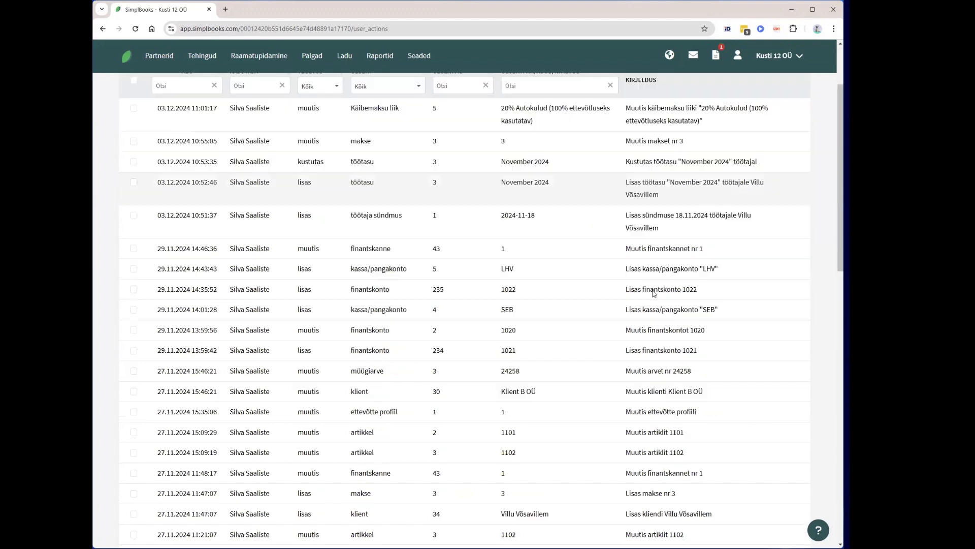
{"action": "scroll", "coordinate": [404, 268], "scroll_direction": "up", "scroll_amount": 2}
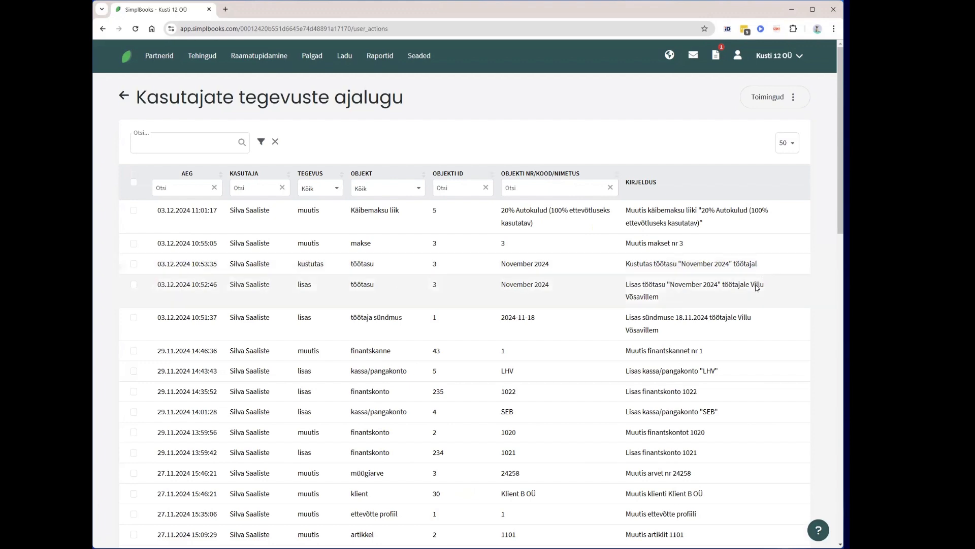
{"action": "scroll", "coordinate": [757, 283], "scroll_direction": "down", "scroll_amount": 2}
{"action": "scroll", "coordinate": [683, 325], "scroll_direction": "up", "scroll_amount": 2}
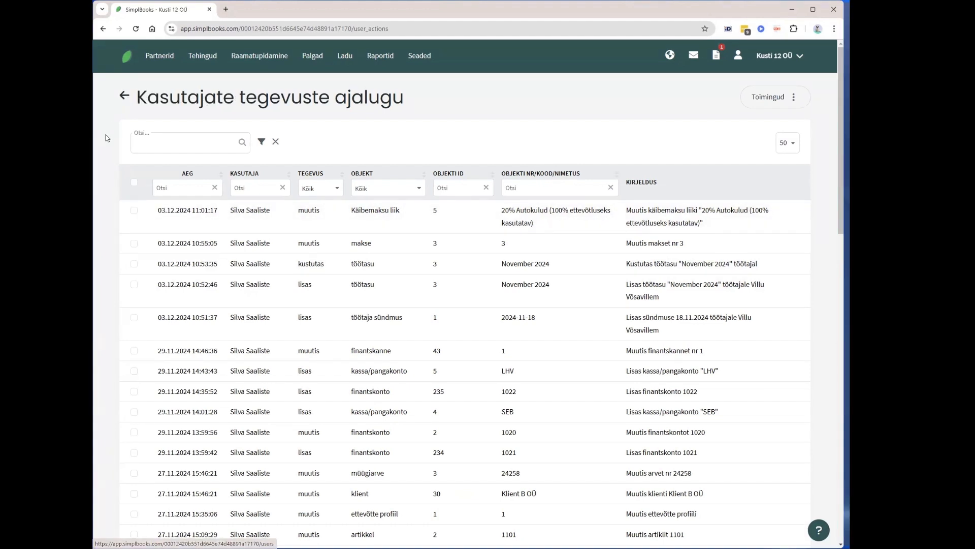
{"action": "left_click", "coordinate": [124, 96]}
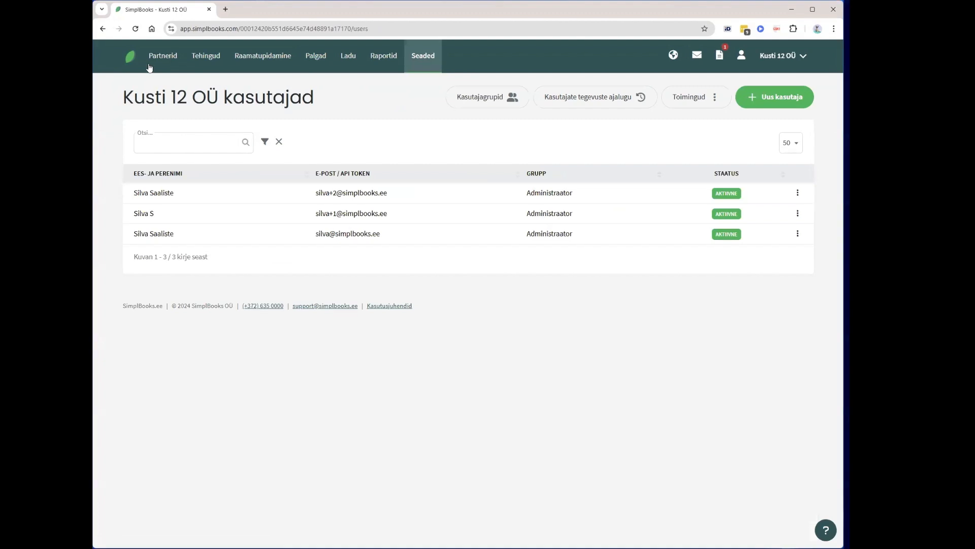
{"action": "left_click", "coordinate": [162, 57]}
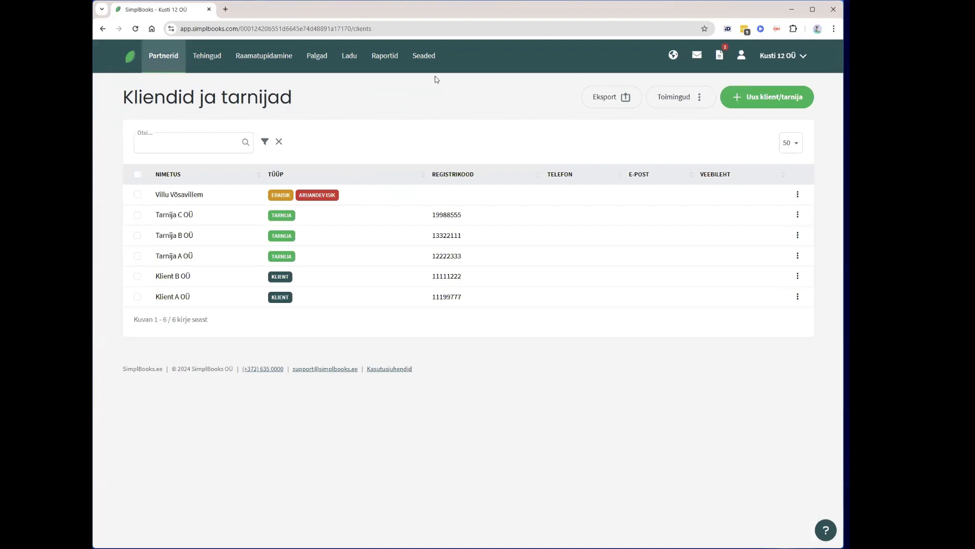
- Open the Arvete seaded invoice settings under Keskkonna seaded
{"action": "mouse_move", "coordinate": [436, 80]}
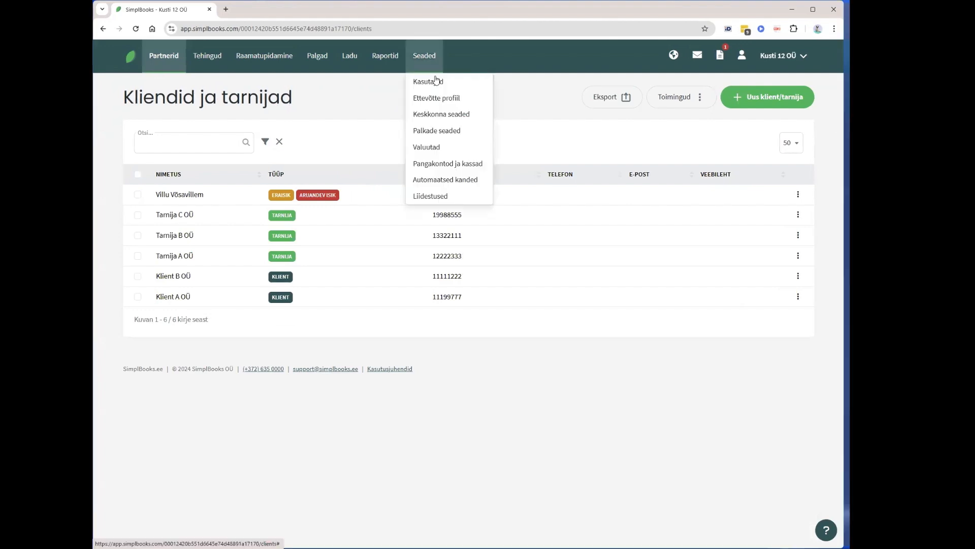
{"action": "left_click", "coordinate": [434, 116]}
{"action": "left_click", "coordinate": [169, 180]}
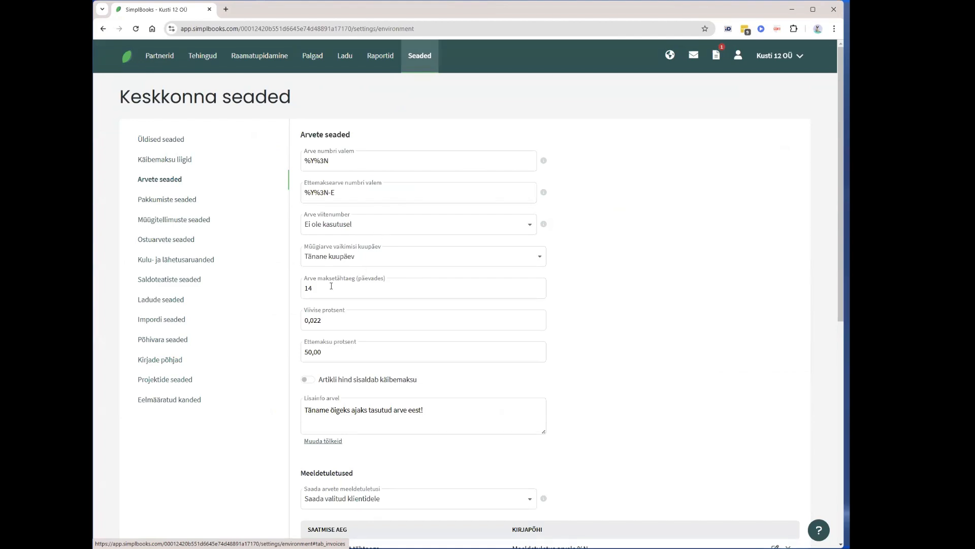
{"action": "scroll", "coordinate": [331, 286], "scroll_direction": "down", "scroll_amount": 2}
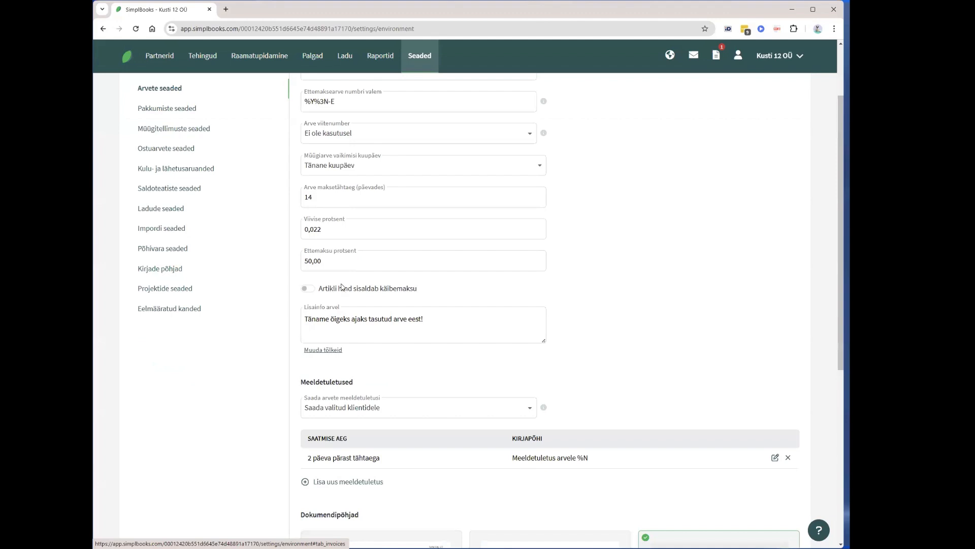
{"action": "scroll", "coordinate": [327, 268], "scroll_direction": "down", "scroll_amount": 1}
{"action": "scroll", "coordinate": [391, 212], "scroll_direction": "down", "scroll_amount": 1}
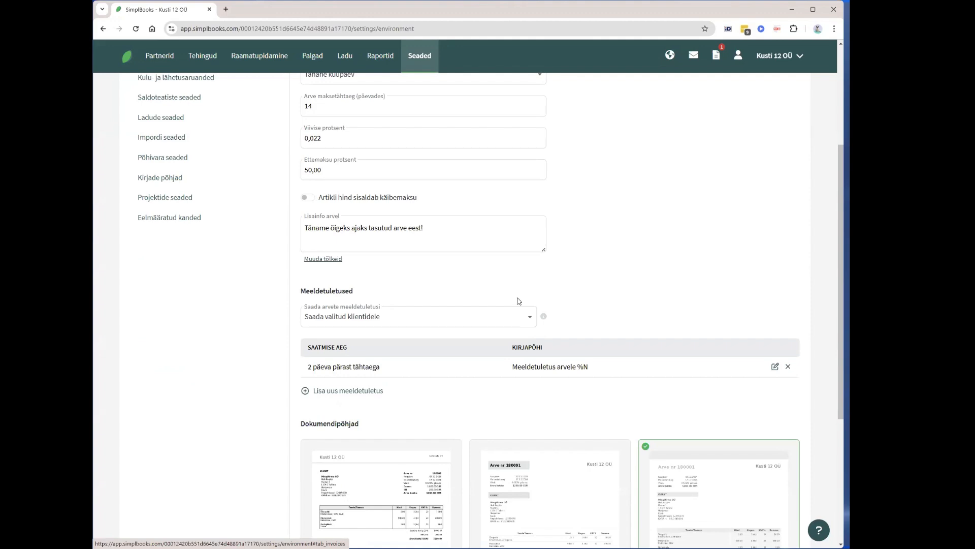
{"action": "scroll", "coordinate": [518, 300], "scroll_direction": "down", "scroll_amount": 2}
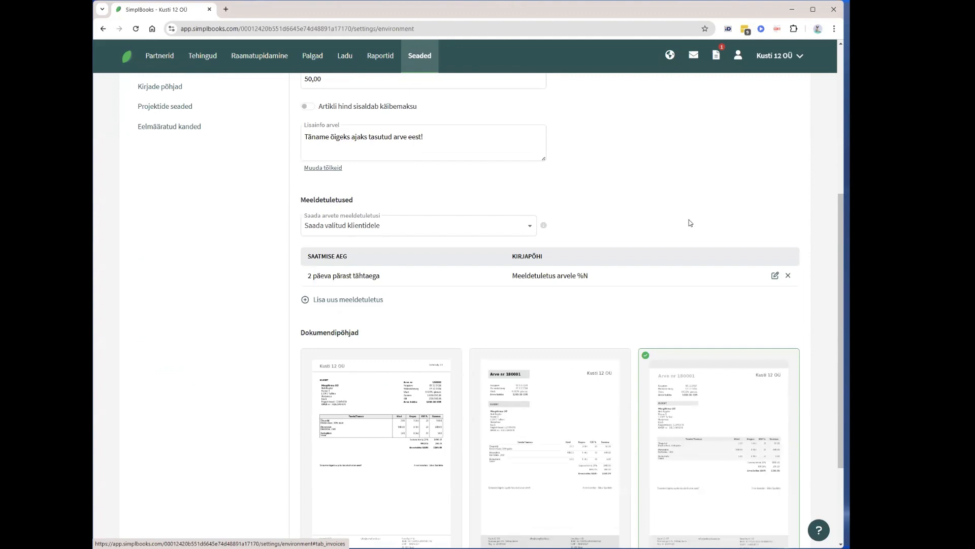
- Review the payment reminder options without changing them and scroll to Dokumendipõhjad
{"action": "left_click", "coordinate": [511, 227]}
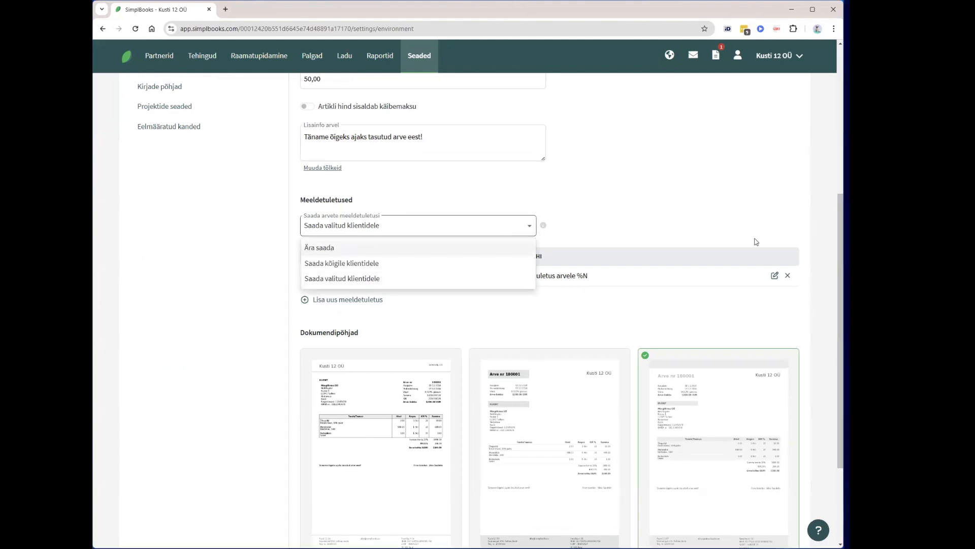
{"action": "left_click", "coordinate": [686, 204]}
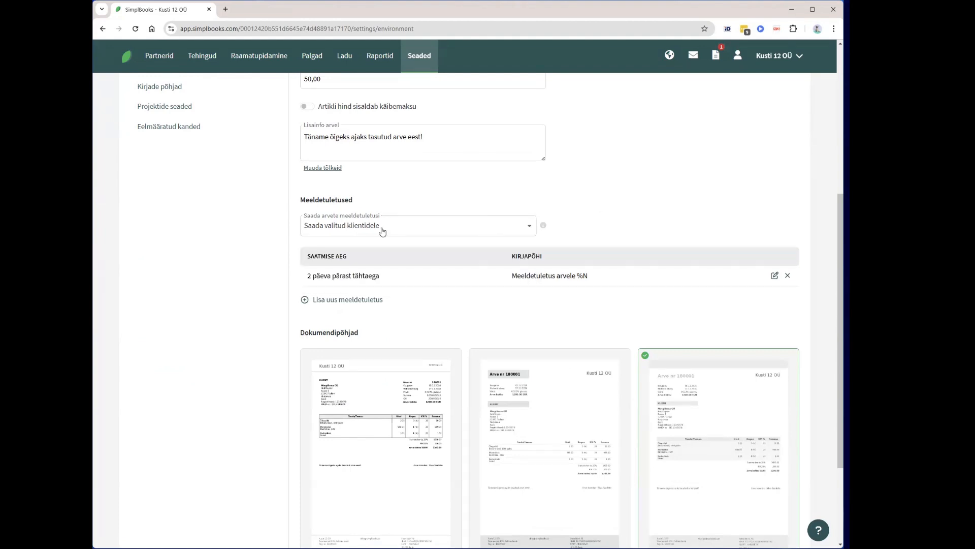
{"action": "left_click", "coordinate": [475, 227]}
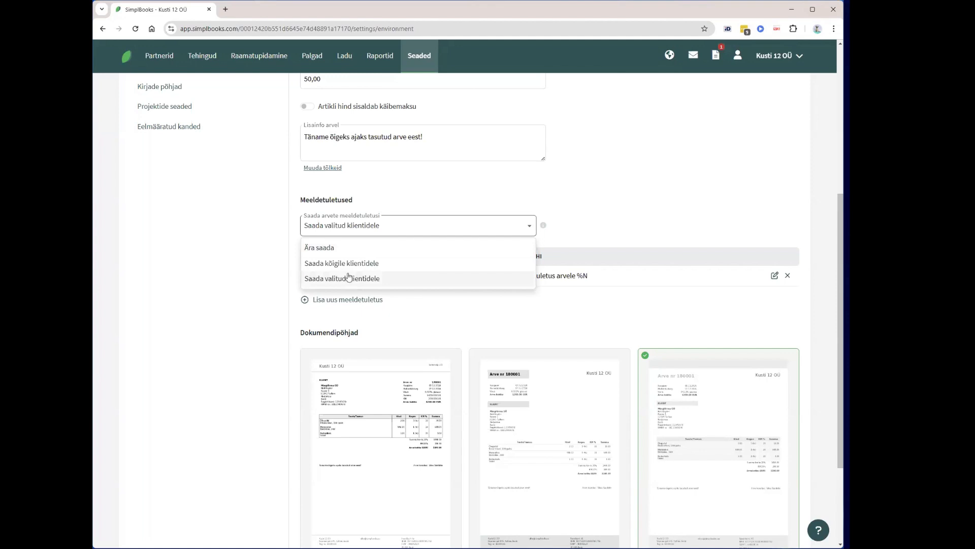
{"action": "left_click", "coordinate": [690, 202]}
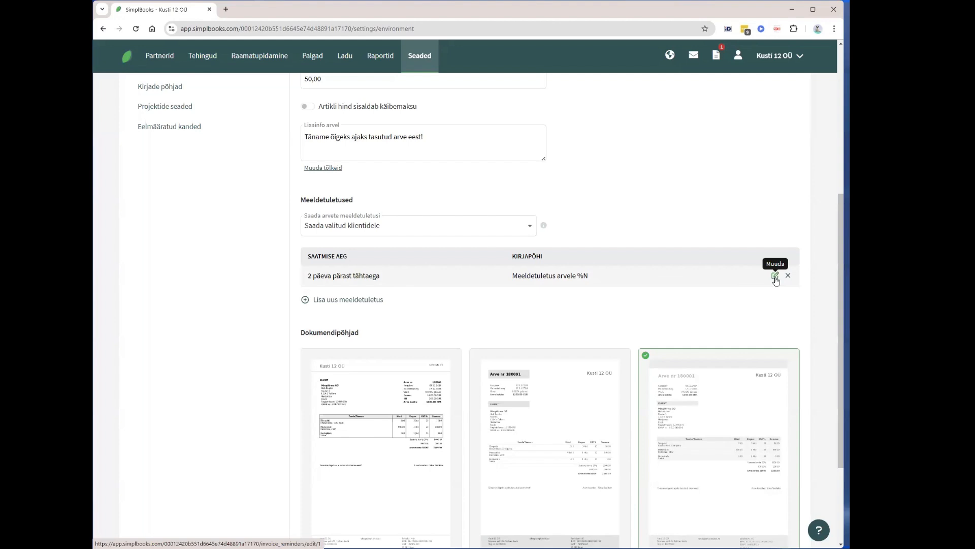
{"action": "scroll", "coordinate": [742, 306], "scroll_direction": "down", "scroll_amount": 1}
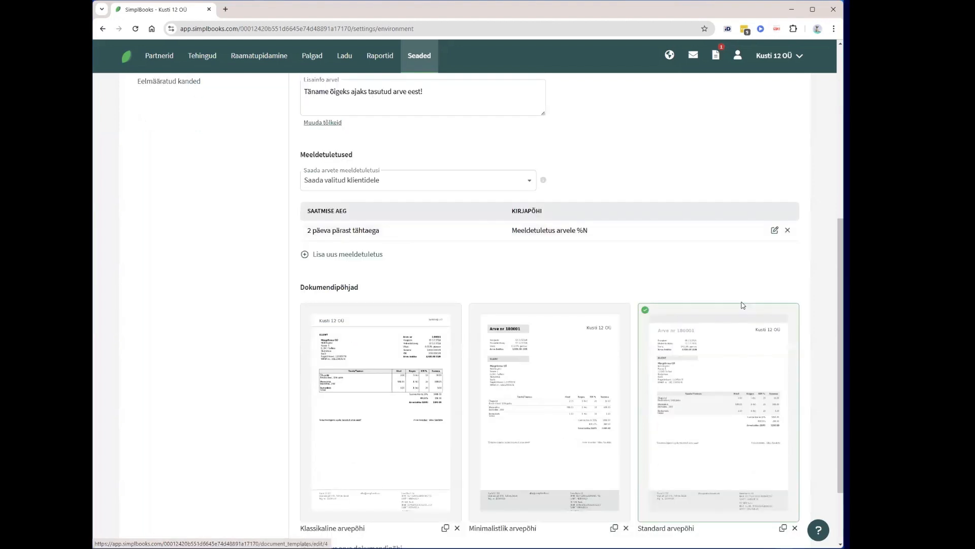
{"action": "scroll", "coordinate": [743, 305], "scroll_direction": "down", "scroll_amount": 2}
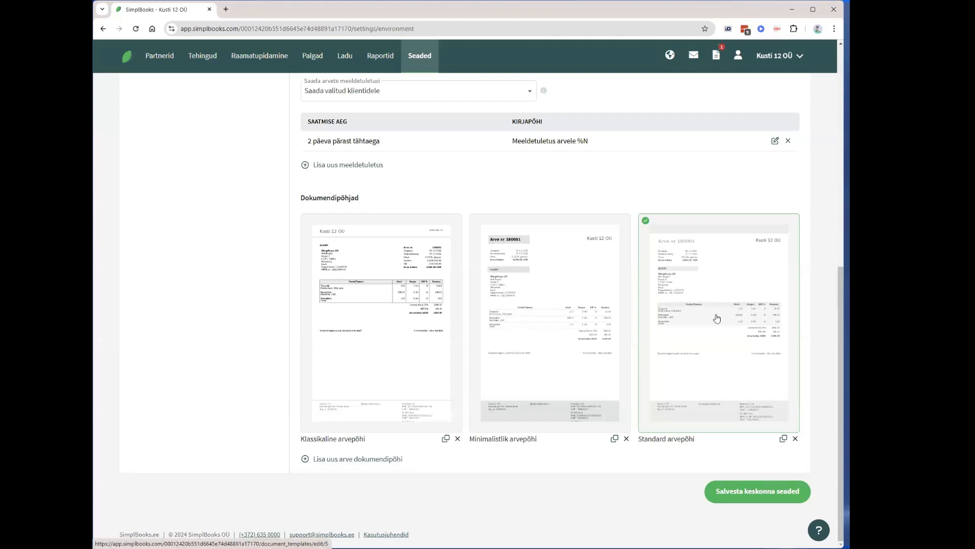
{"action": "left_click", "coordinate": [551, 360]}
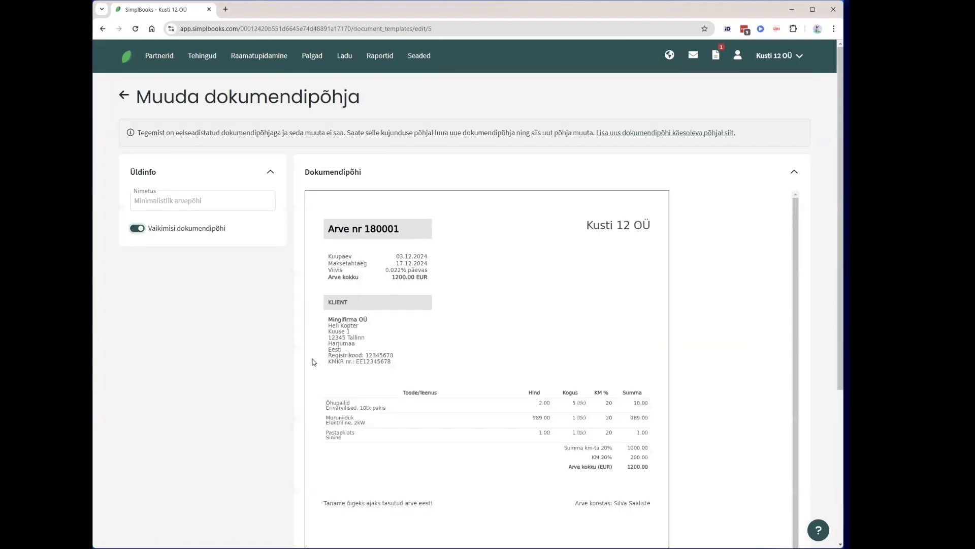
{"action": "scroll", "coordinate": [775, 524], "scroll_direction": "down", "scroll_amount": 3}
{"action": "scroll", "coordinate": [760, 508], "scroll_direction": "down", "scroll_amount": 2}
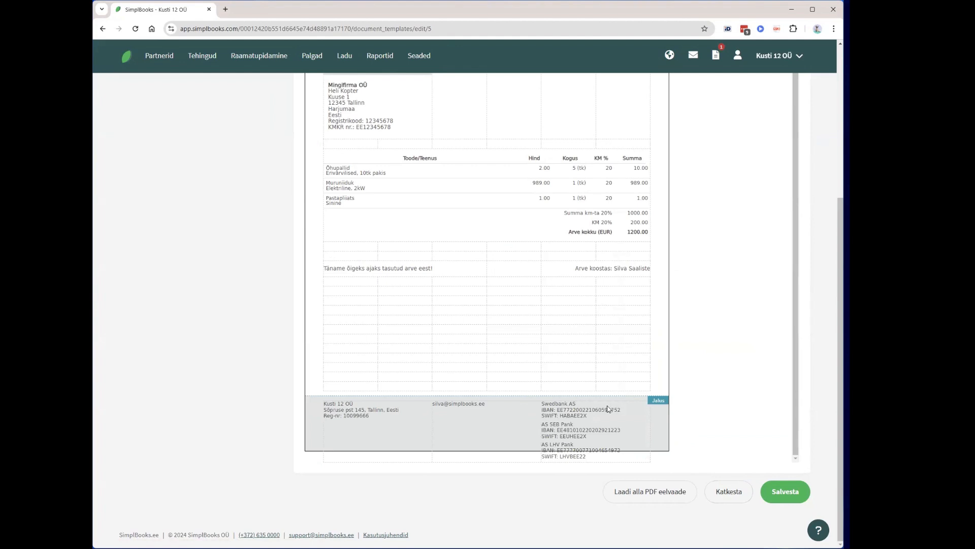
{"action": "left_click", "coordinate": [727, 496]}
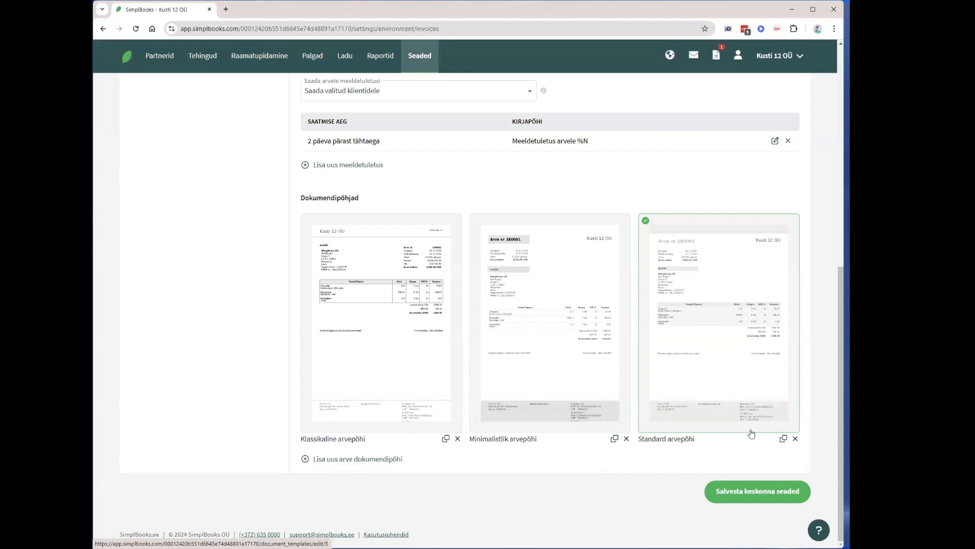
- Copy Standard arvepõhi and move the 'Täname…' note below the prepared-by line
{"action": "left_click", "coordinate": [783, 439]}
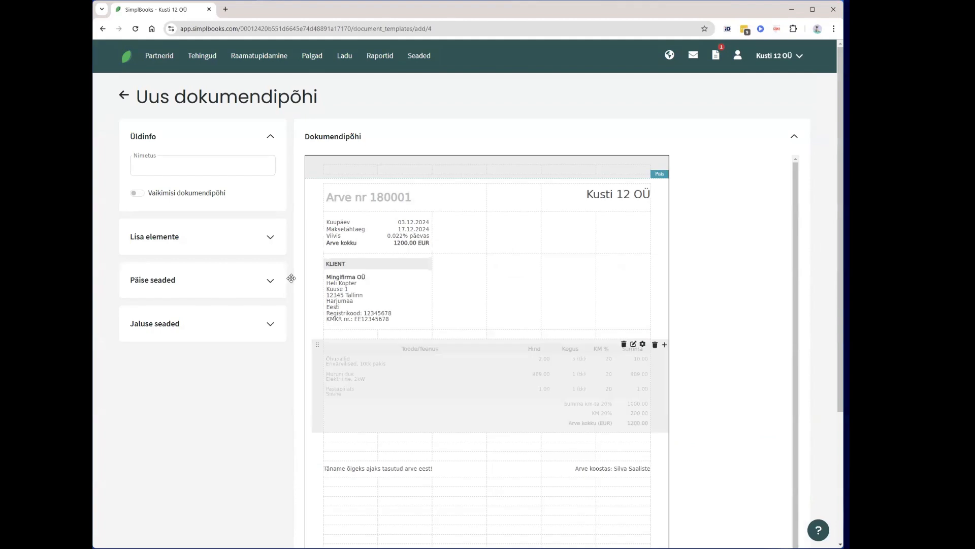
{"action": "scroll", "coordinate": [555, 326], "scroll_direction": "down", "scroll_amount": 1}
{"action": "left_click_drag", "start_coordinate": [613, 347], "coordinate": [640, 334]}
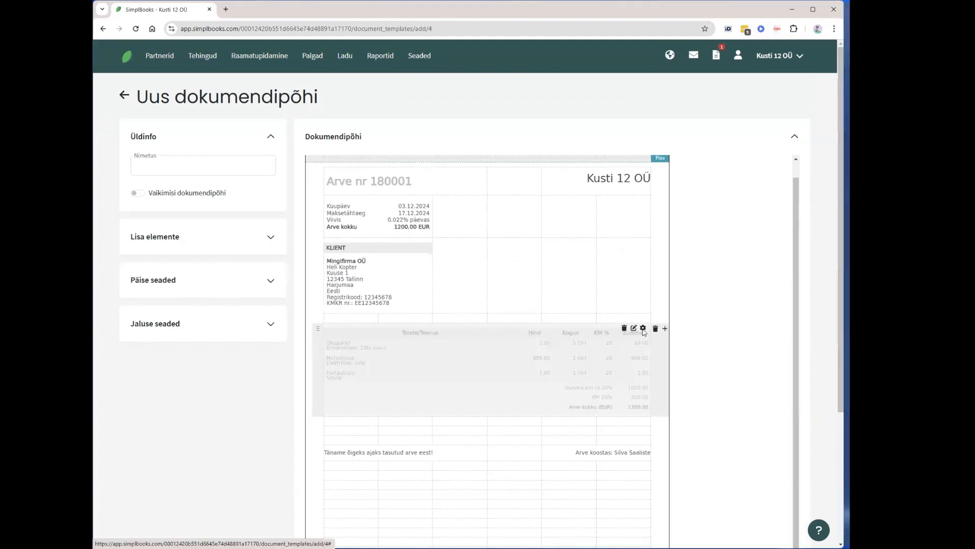
{"action": "left_click", "coordinate": [643, 333]}
{"action": "left_click", "coordinate": [826, 56]}
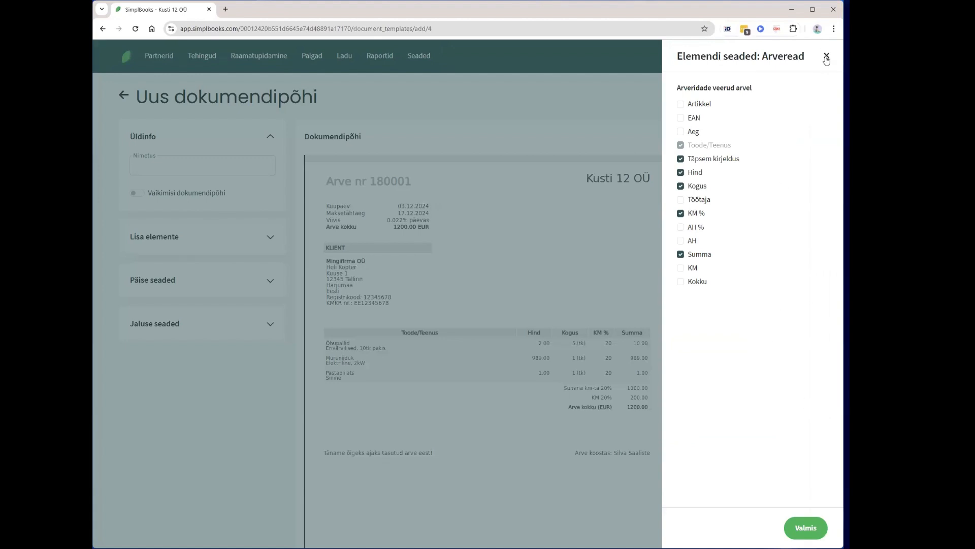
{"action": "left_click", "coordinate": [515, 146]}
{"action": "left_click_drag", "start_coordinate": [389, 450], "coordinate": [420, 485]}
{"action": "left_click_drag", "start_coordinate": [505, 450], "coordinate": [463, 476]}
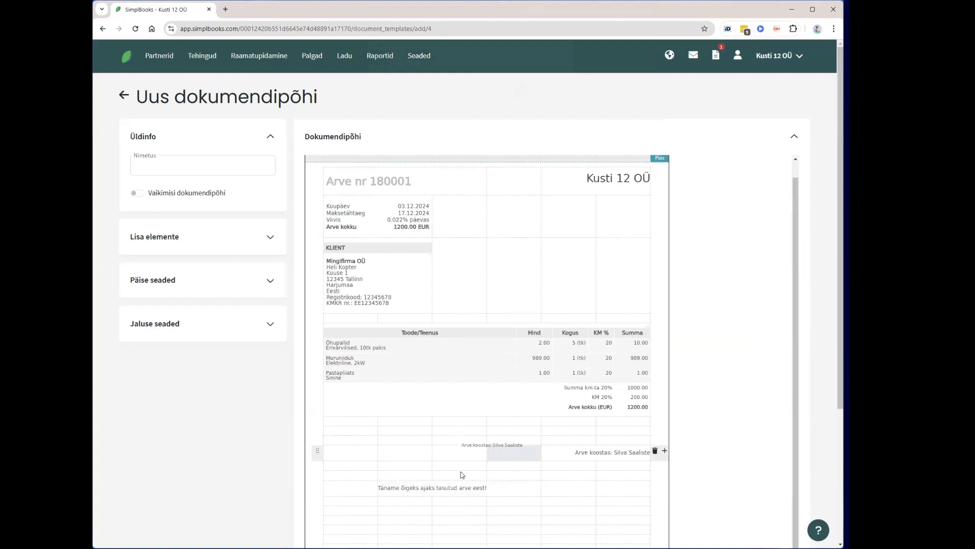
{"action": "left_click", "coordinate": [509, 96]}
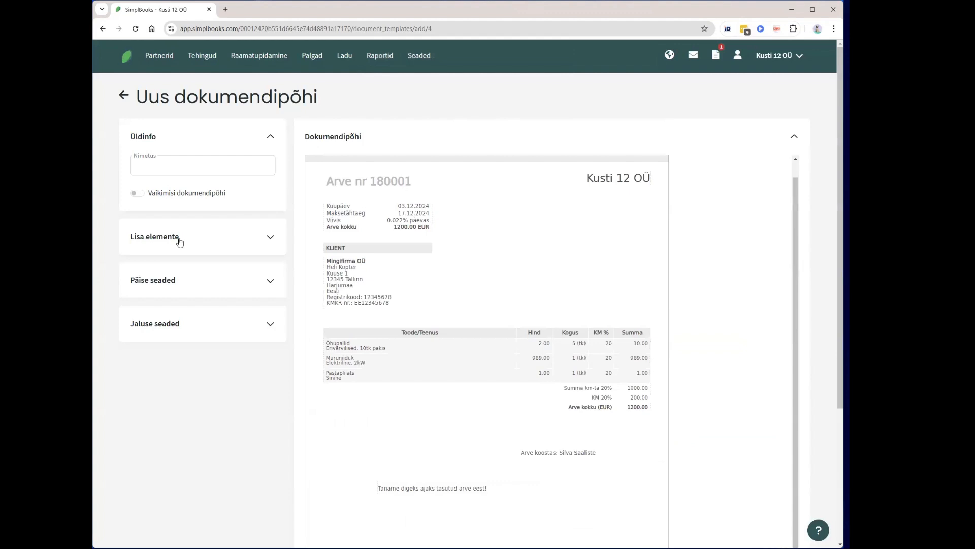
- Expand the Lisa elemente, Päise seaded and Jaluse seaded panels of the new template
{"action": "left_click", "coordinate": [271, 237]}
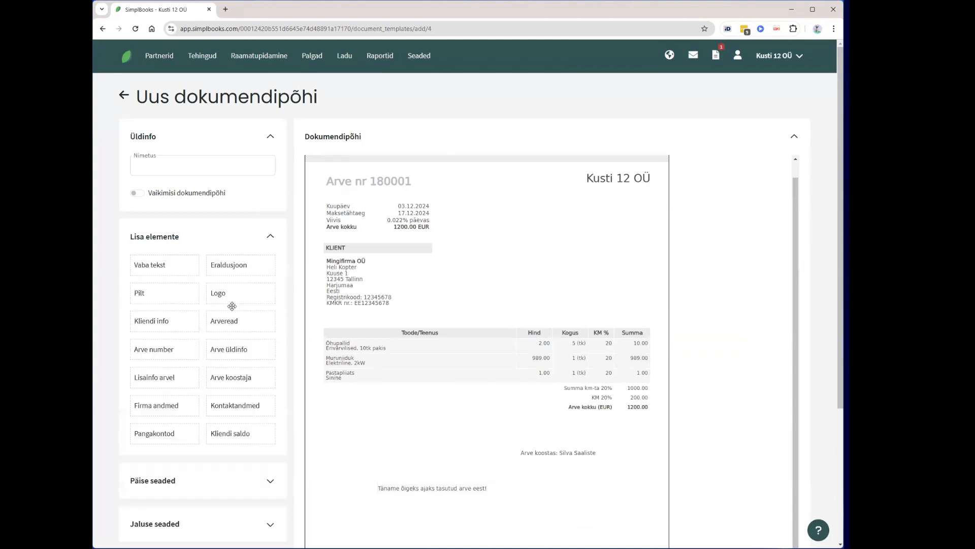
{"action": "scroll", "coordinate": [275, 395], "scroll_direction": "down", "scroll_amount": 2}
{"action": "left_click", "coordinate": [274, 395]}
{"action": "scroll", "coordinate": [270, 401], "scroll_direction": "down", "scroll_amount": 2}
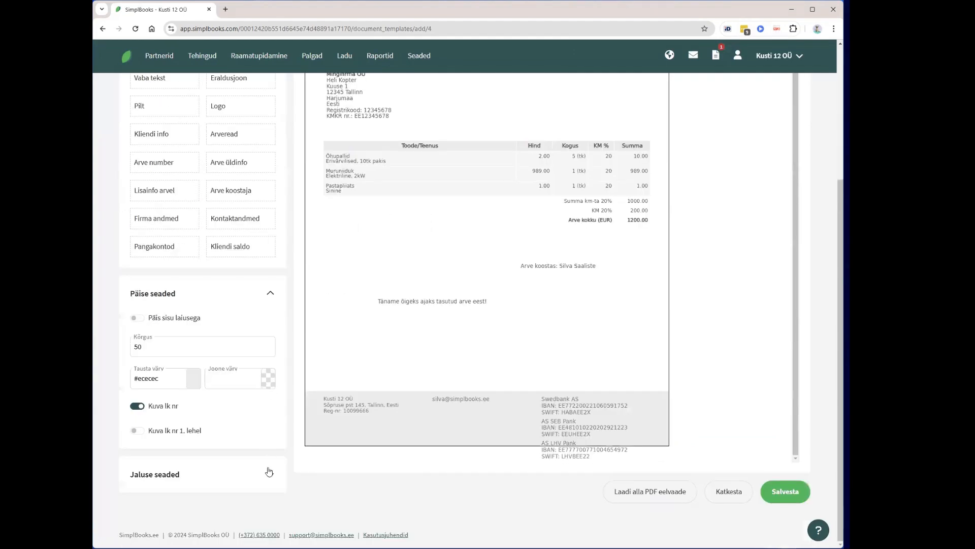
{"action": "left_click", "coordinate": [269, 473]}
{"action": "scroll", "coordinate": [285, 431], "scroll_direction": "down", "scroll_amount": 2}
{"action": "scroll", "coordinate": [286, 421], "scroll_direction": "up", "scroll_amount": 4}
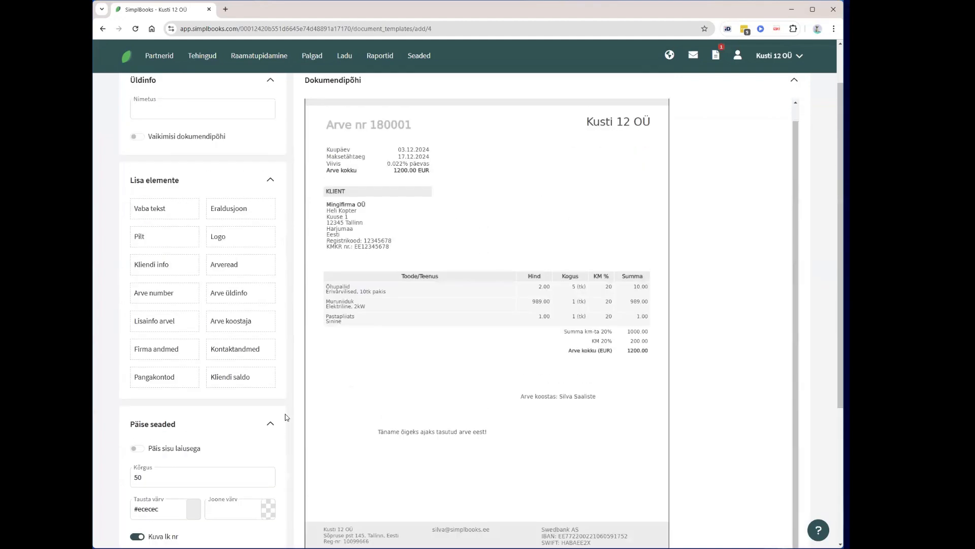
{"action": "scroll", "coordinate": [275, 401], "scroll_direction": "up", "scroll_amount": 1}
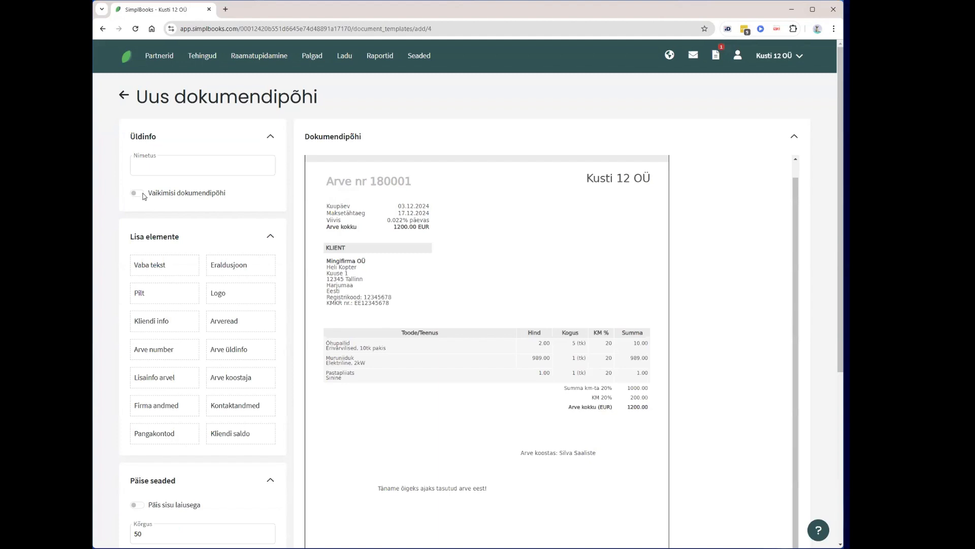
{"action": "scroll", "coordinate": [429, 479], "scroll_direction": "down", "scroll_amount": 3}
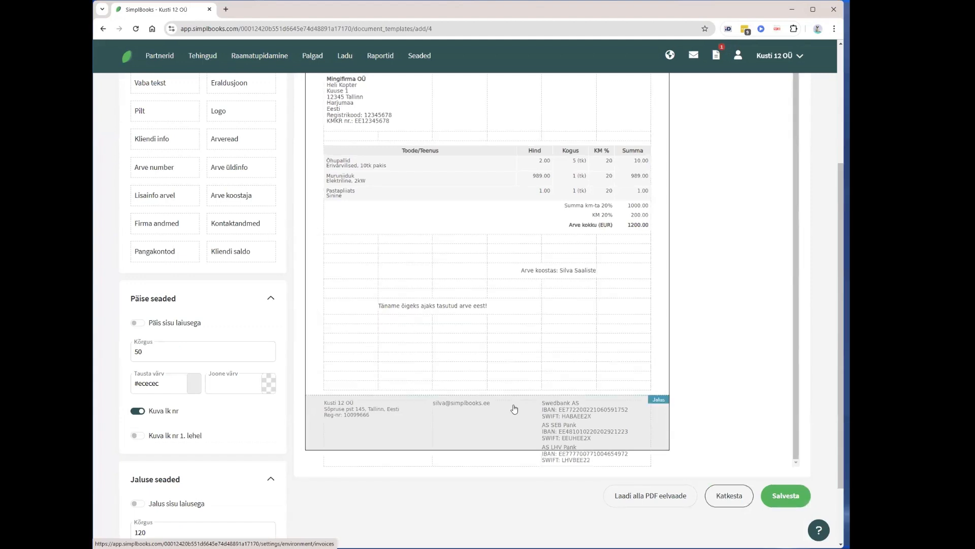
- Set the footer Pangakontod element to Kompaktne paigutus and apply it
{"action": "mouse_move", "coordinate": [632, 406]}
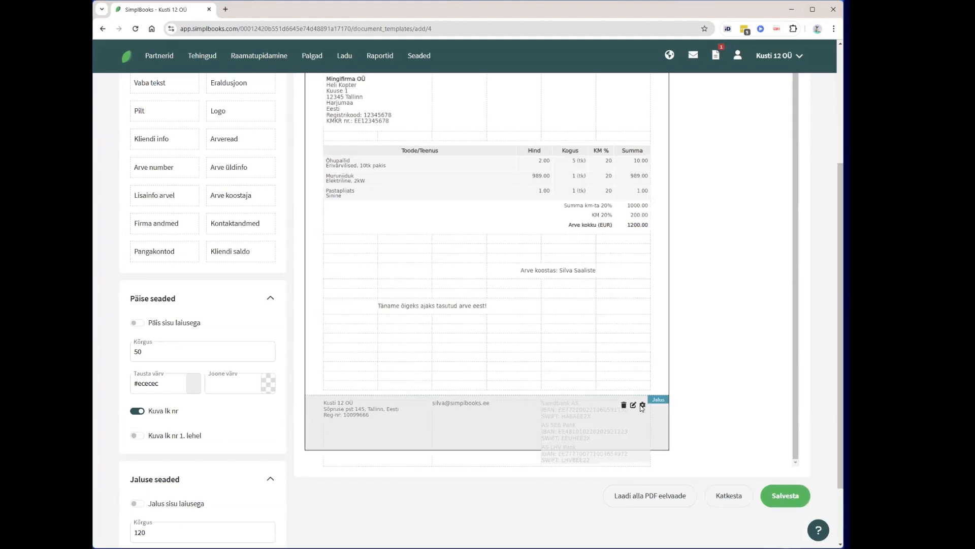
{"action": "left_click", "coordinate": [642, 406]}
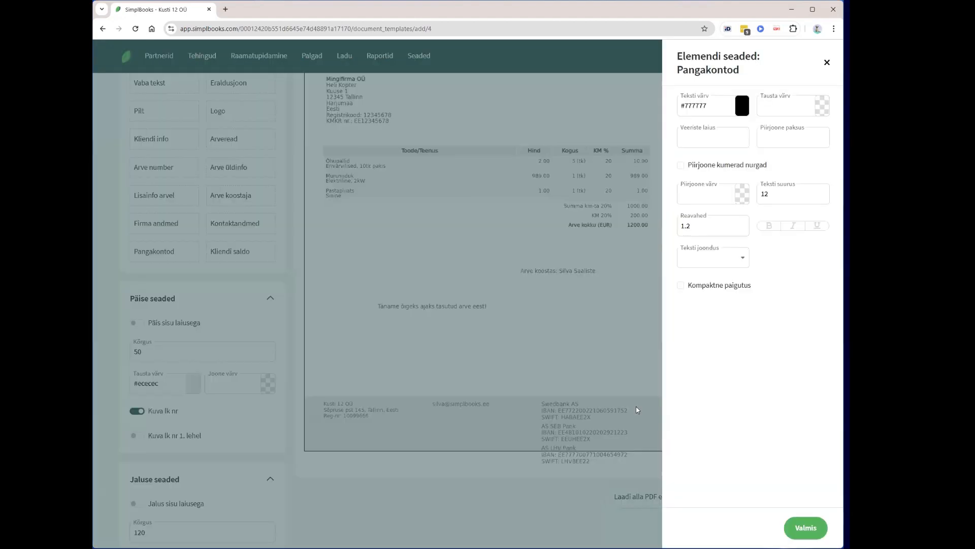
{"action": "left_click", "coordinate": [695, 287]}
{"action": "left_click", "coordinate": [796, 528]}
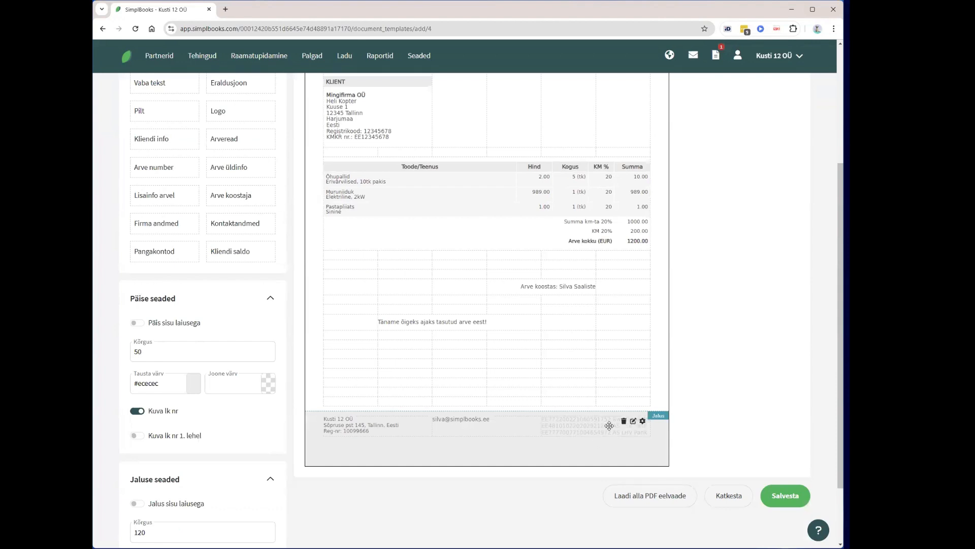
- Recheck the bank details settings, then cancel the template editor without saving
{"action": "mouse_move", "coordinate": [599, 429]}
{"action": "left_click", "coordinate": [633, 421]}
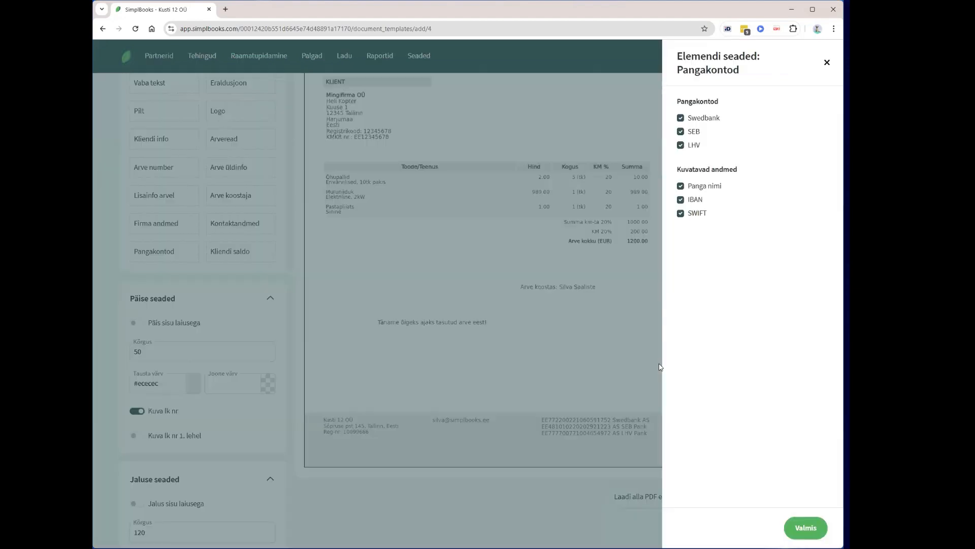
{"action": "left_click", "coordinate": [827, 63]}
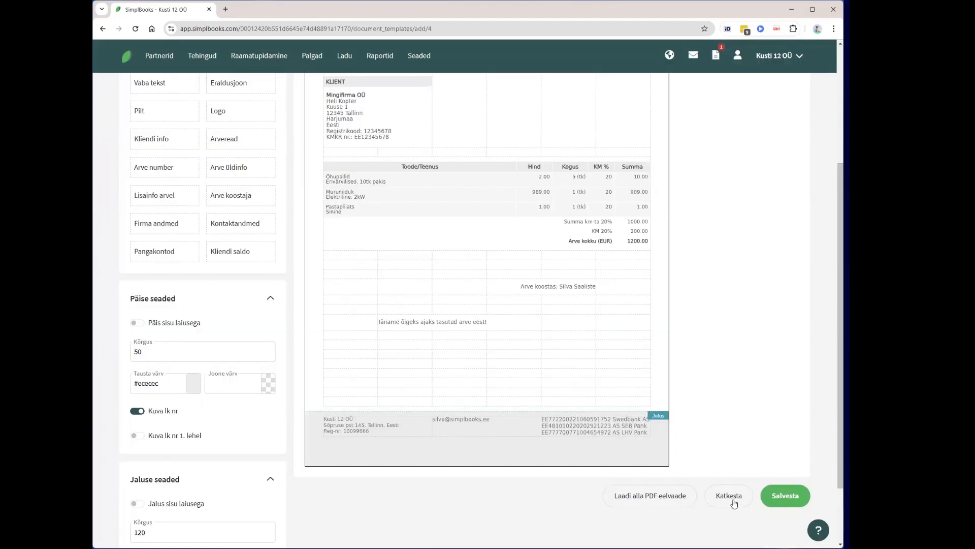
{"action": "left_click", "coordinate": [734, 502]}
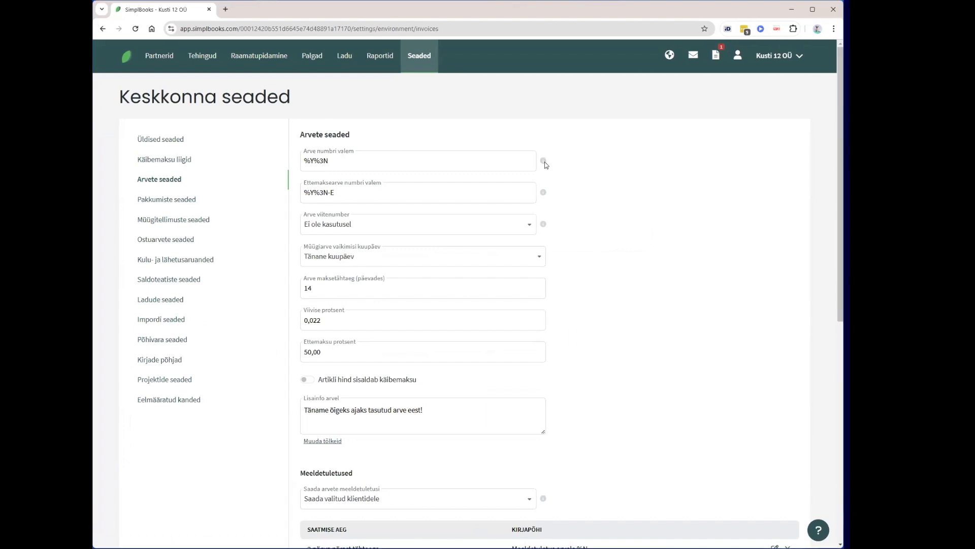
- View Pakkumiste seaded, Müügitellimuste seaded and Ostuarvete seaded in turn
{"action": "mouse_move", "coordinate": [544, 164]}
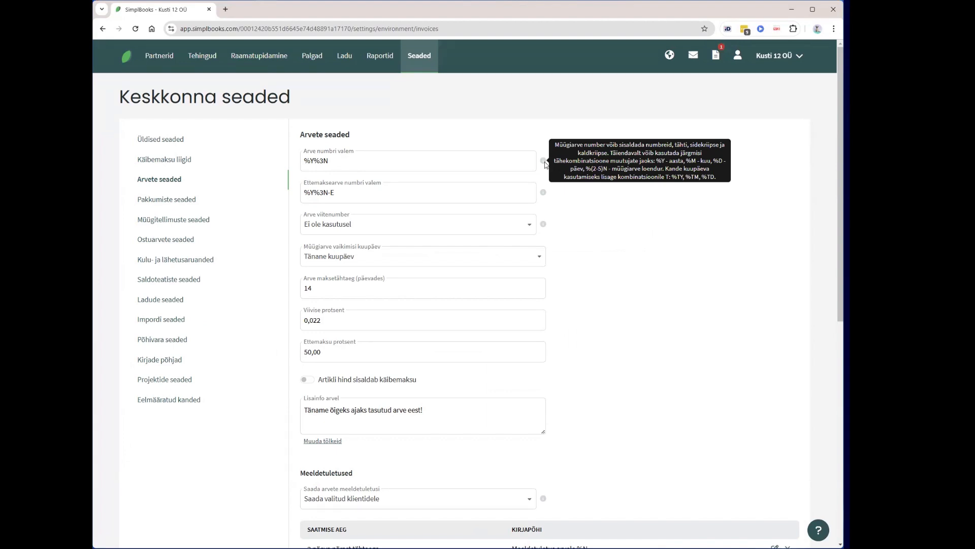
{"action": "left_click", "coordinate": [178, 201]}
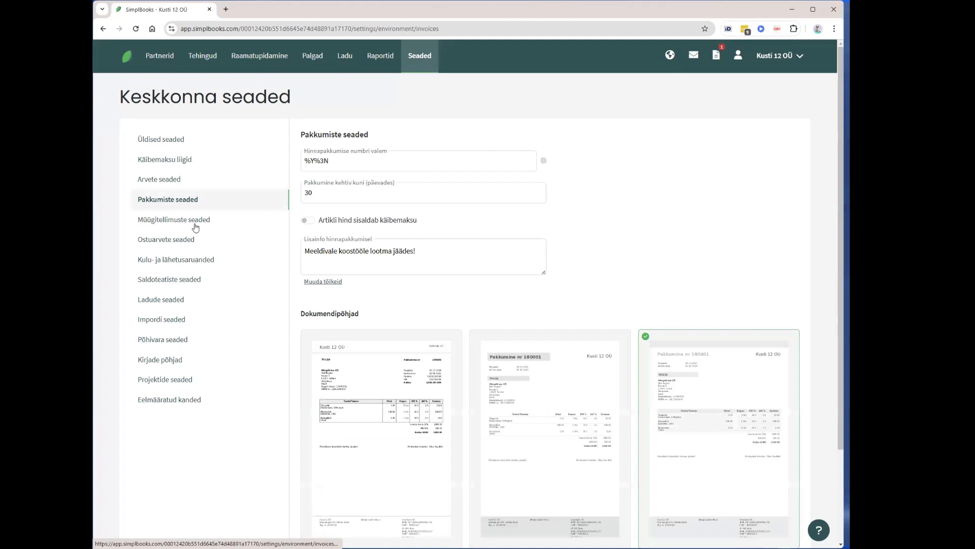
{"action": "left_click", "coordinate": [196, 227]}
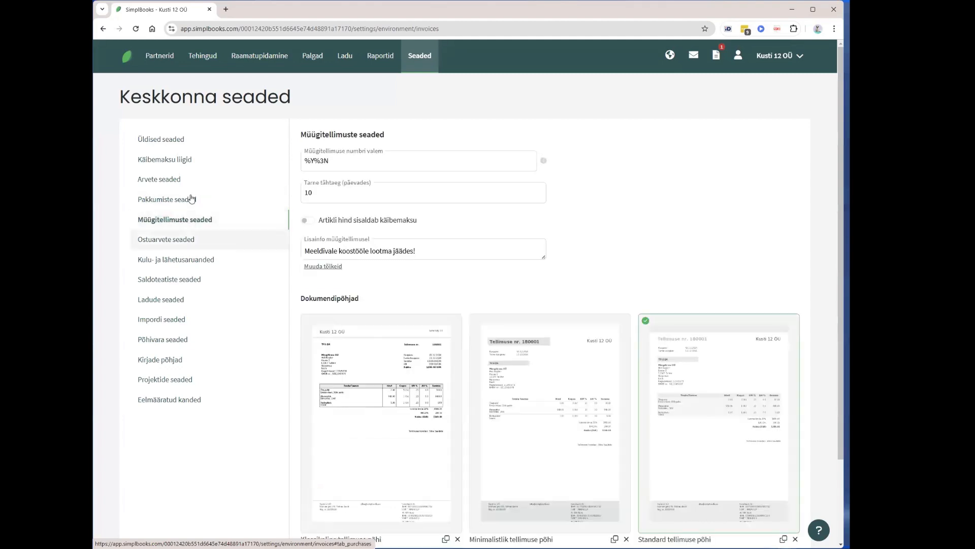
{"action": "left_click", "coordinate": [179, 243]}
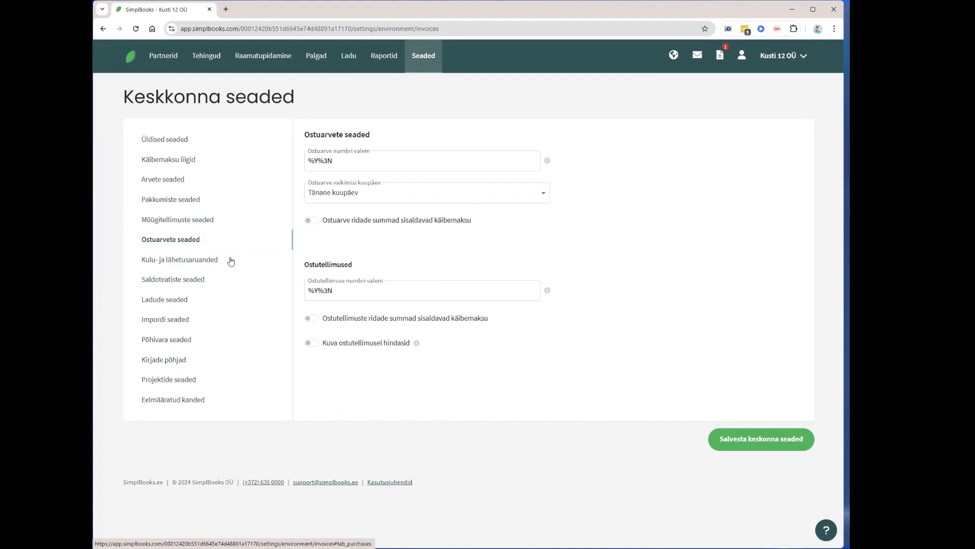
- Look through Kulu- ja lähetusaruanded and Saldoteatiste seaded, ending on Ladude seaded
{"action": "left_click", "coordinate": [174, 269]}
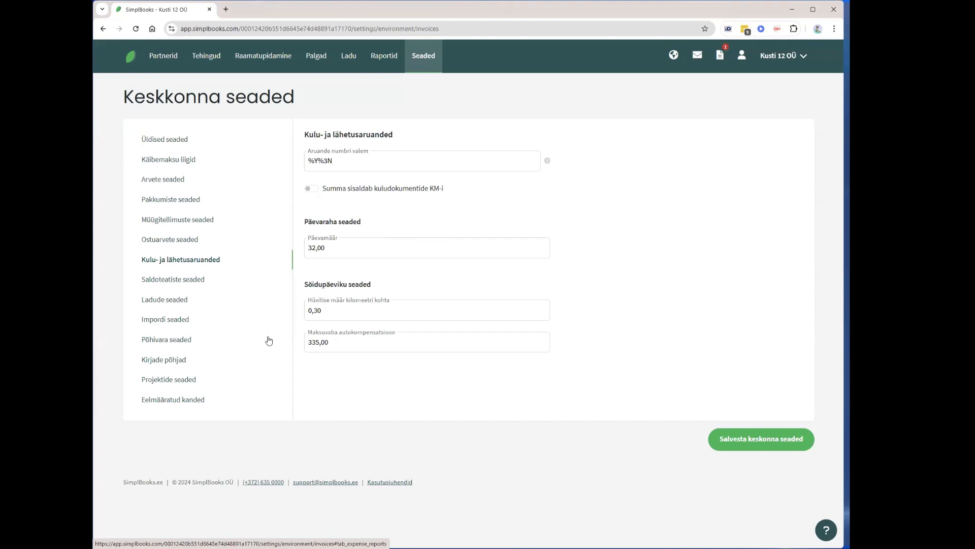
{"action": "left_click", "coordinate": [172, 280]}
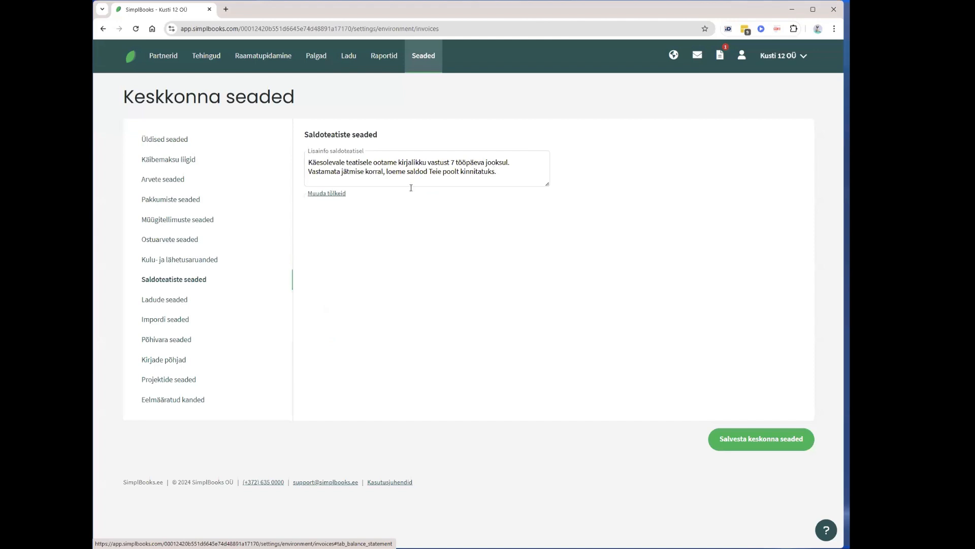
{"action": "left_click", "coordinate": [158, 308]}
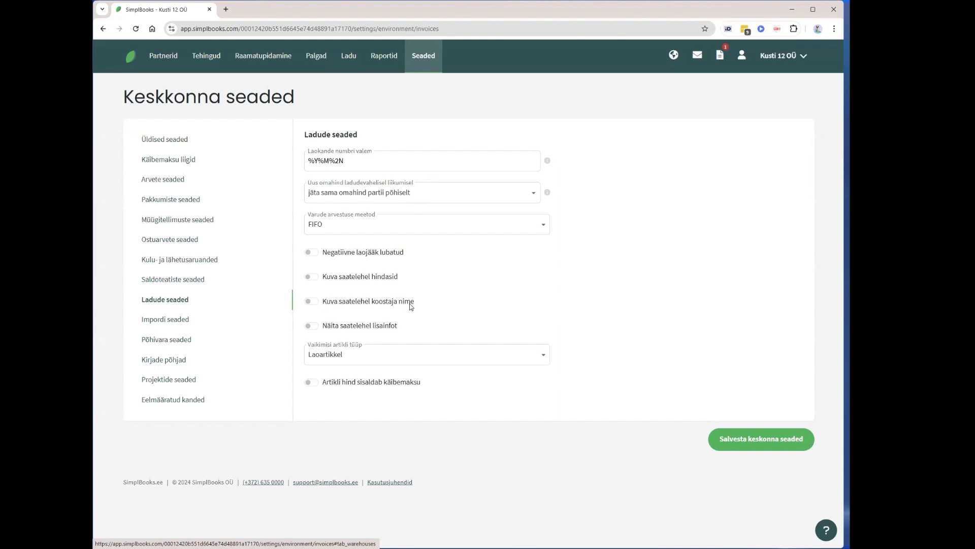
- Keep Laoartikkel as the default article type and view the fixed-asset settings
{"action": "left_click", "coordinate": [346, 355]}
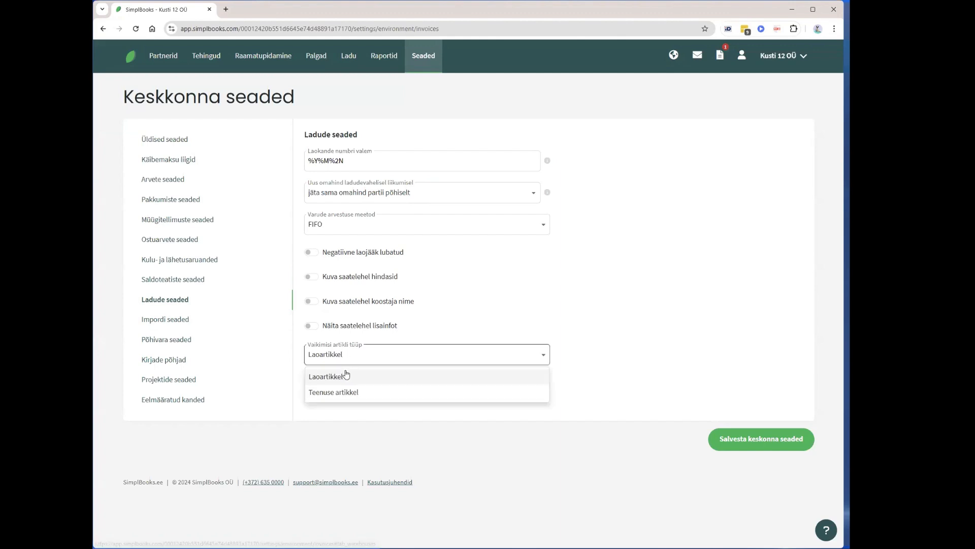
{"action": "left_click", "coordinate": [345, 412]}
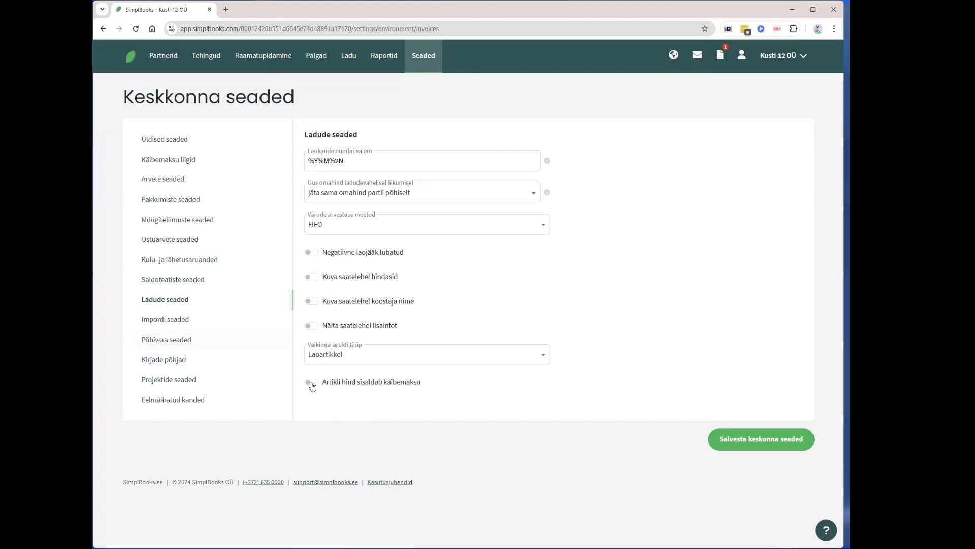
{"action": "left_click", "coordinate": [171, 343]}
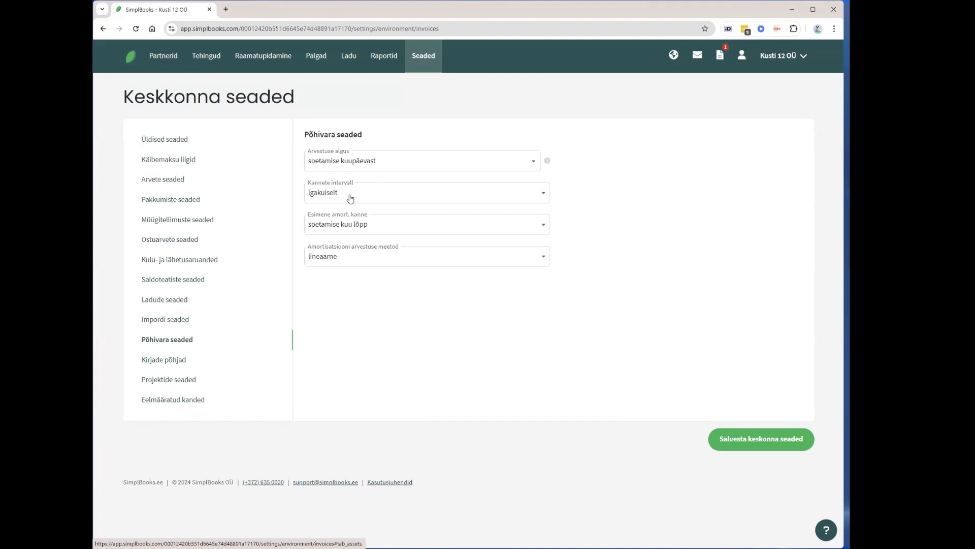
- Review the e-mail templates, including Arve %N, then view the empty predefined entries list
{"action": "left_click", "coordinate": [182, 362]}
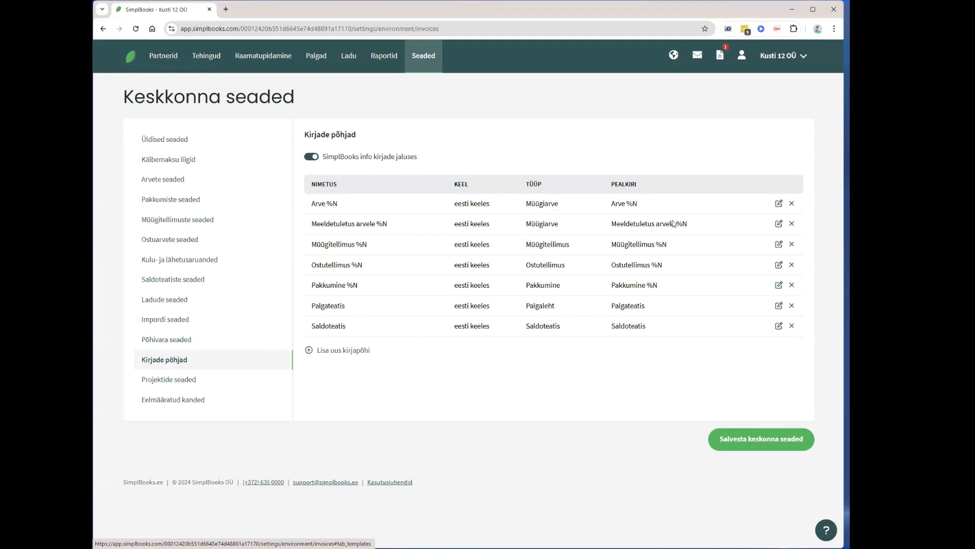
{"action": "left_click", "coordinate": [779, 204]}
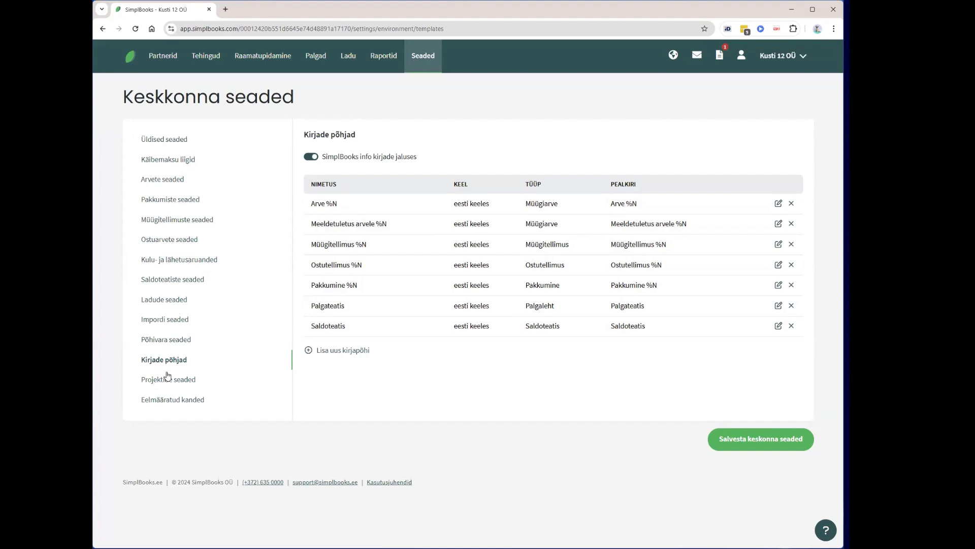
{"action": "left_click", "coordinate": [157, 399]}
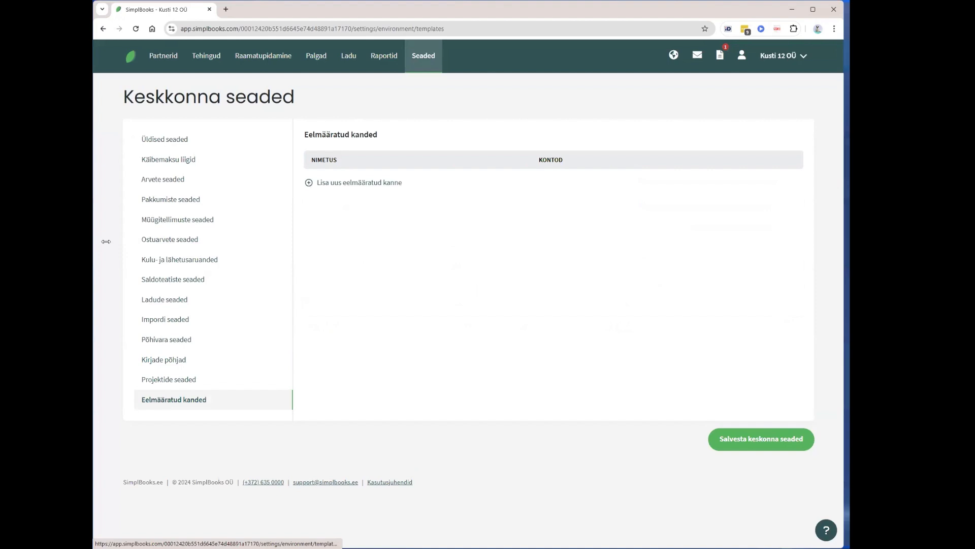
- Start a new predefined journal entry, then cancel it without saving
{"action": "left_click", "coordinate": [379, 181]}
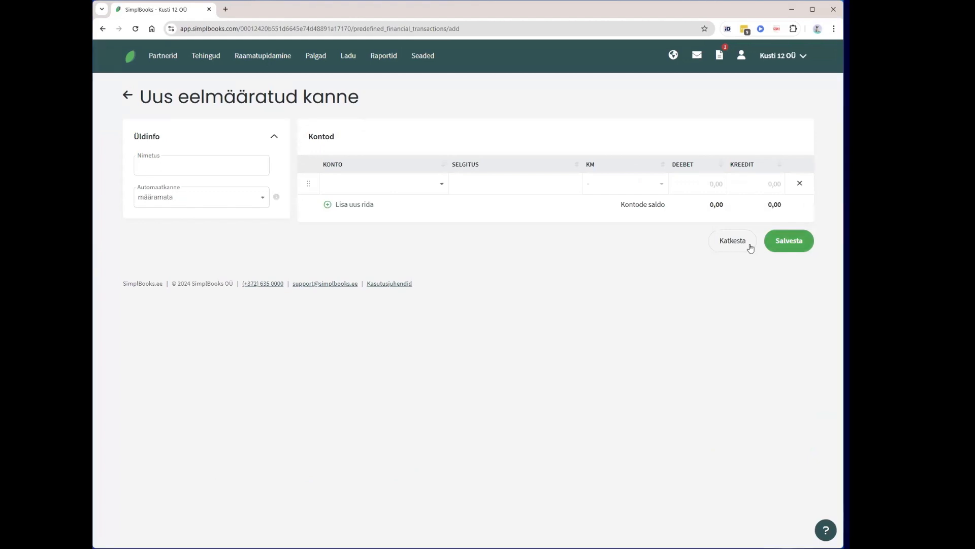
{"action": "left_click", "coordinate": [734, 242]}
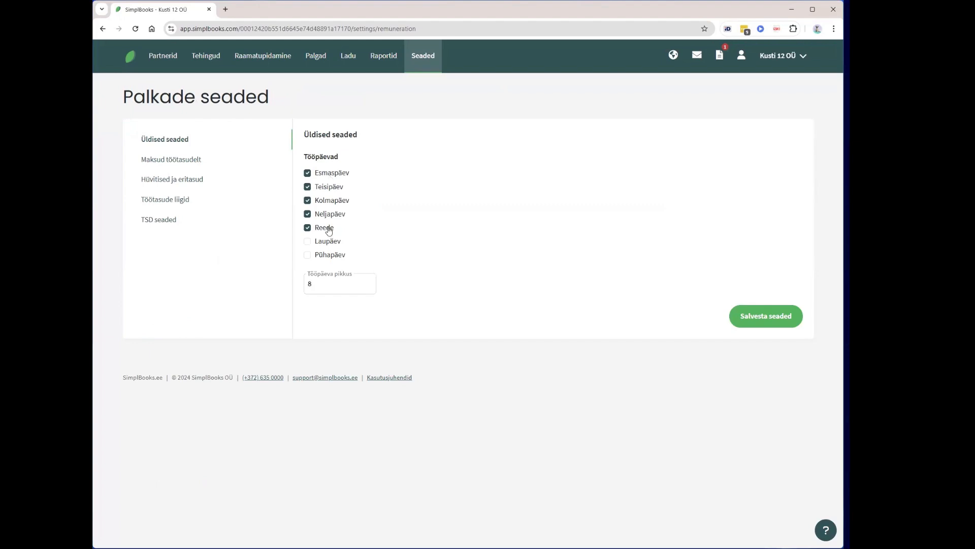
- Show the Maksud töötasudelt list of taxes on salaries
{"action": "left_click", "coordinate": [263, 209]}
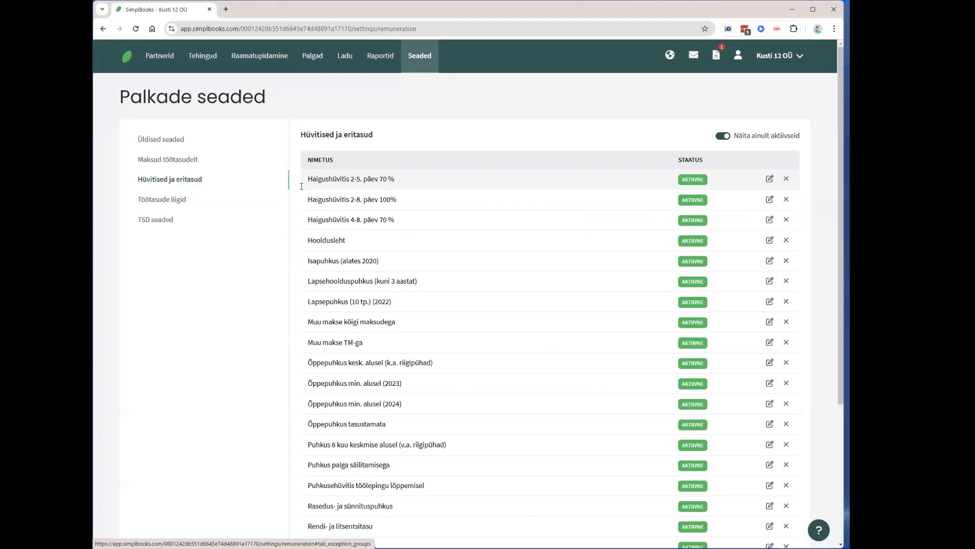
- Scroll through the Hüvitised ja eritasud list, from sick pay to leave
{"action": "scroll", "coordinate": [301, 186], "scroll_direction": "down", "scroll_amount": 2}
{"action": "scroll", "coordinate": [319, 182], "scroll_direction": "down", "scroll_amount": 2}
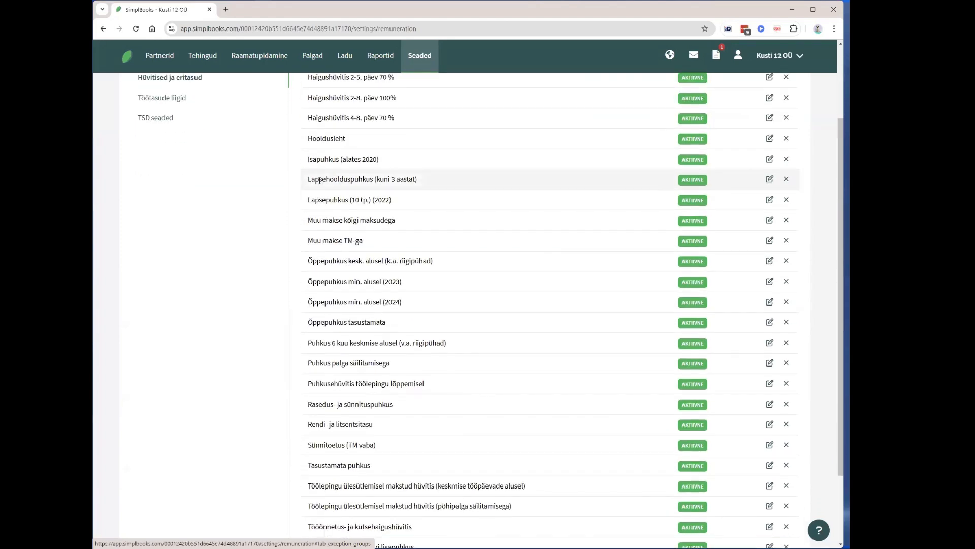
{"action": "scroll", "coordinate": [318, 180], "scroll_direction": "up", "scroll_amount": 1}
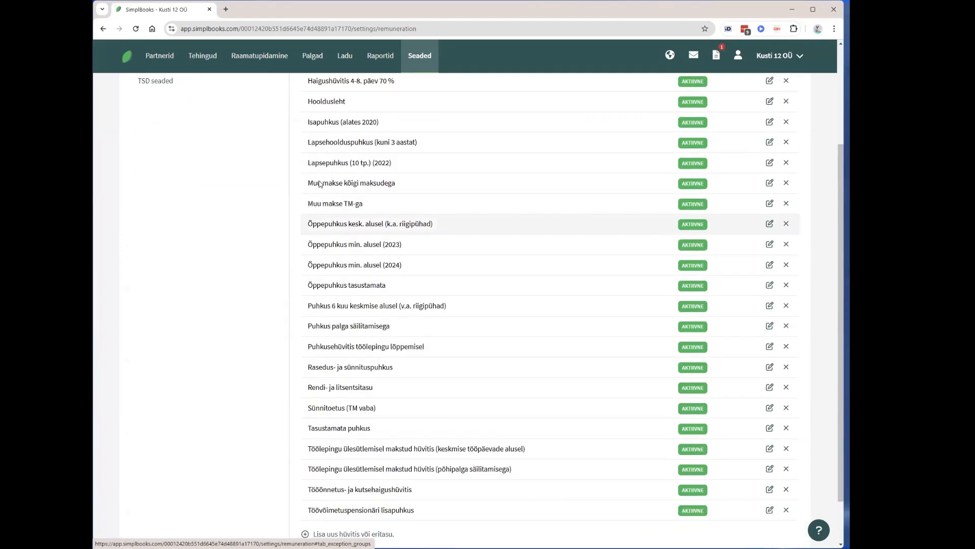
{"action": "scroll", "coordinate": [319, 183], "scroll_direction": "up", "scroll_amount": 2}
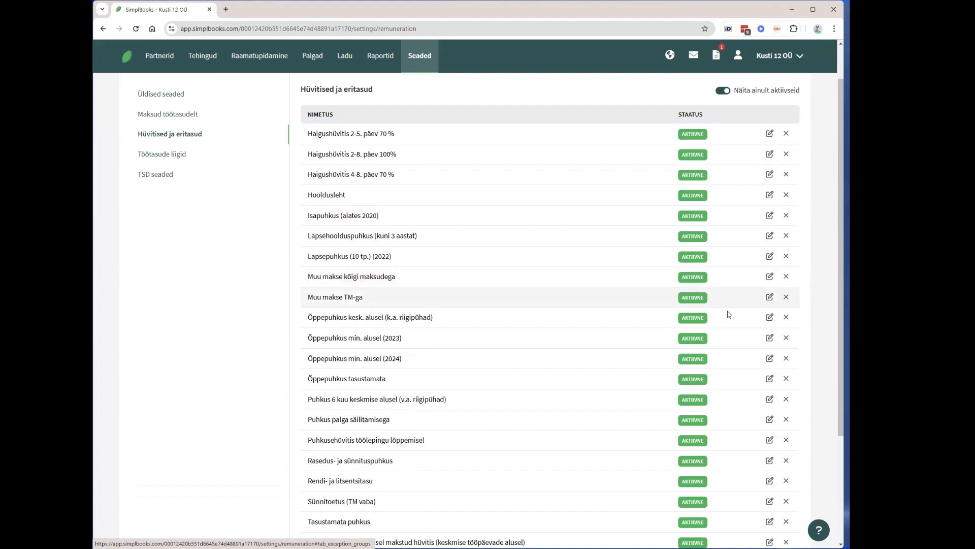
- Switch off Aktiivne for Õppepuhkus min. alusel (2023) and save the benefit
{"action": "left_click", "coordinate": [770, 339]}
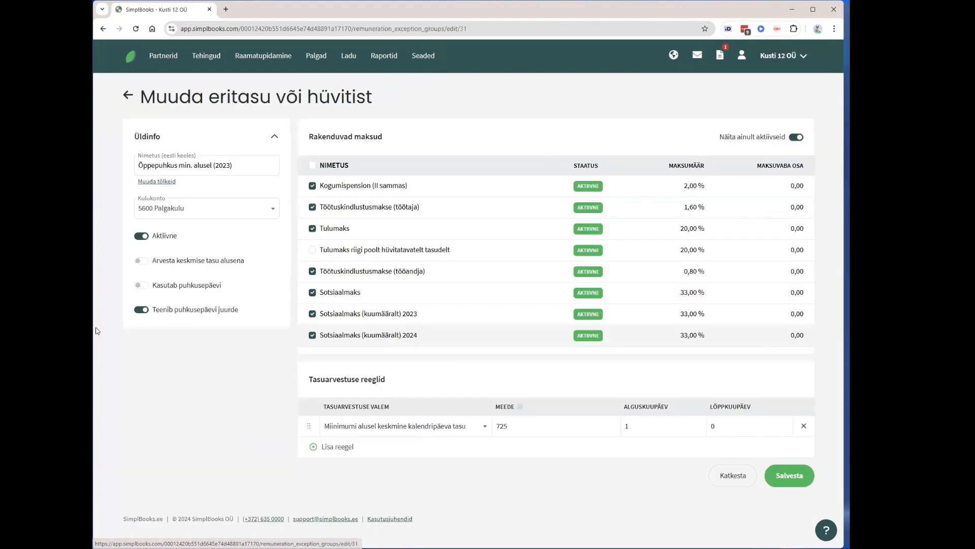
{"action": "left_click", "coordinate": [142, 236]}
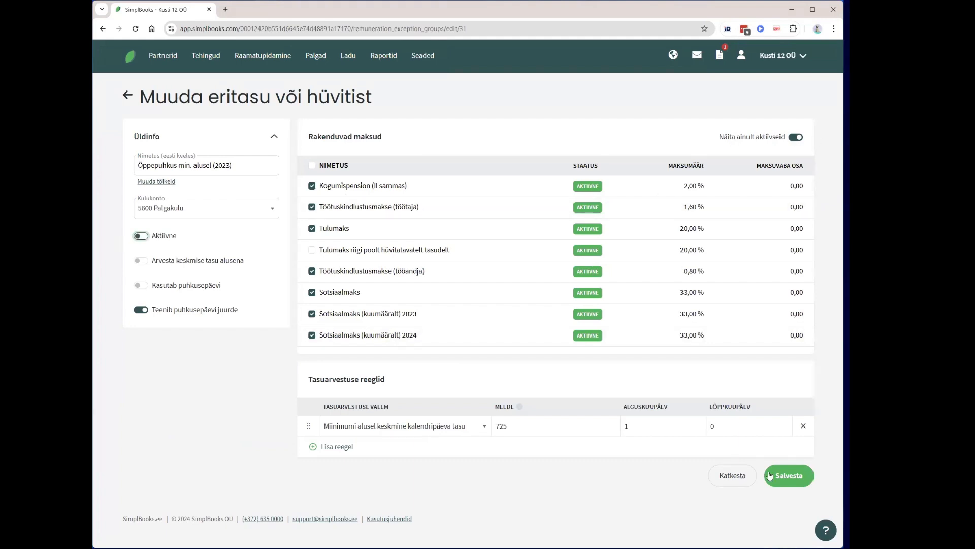
{"action": "left_click", "coordinate": [800, 482]}
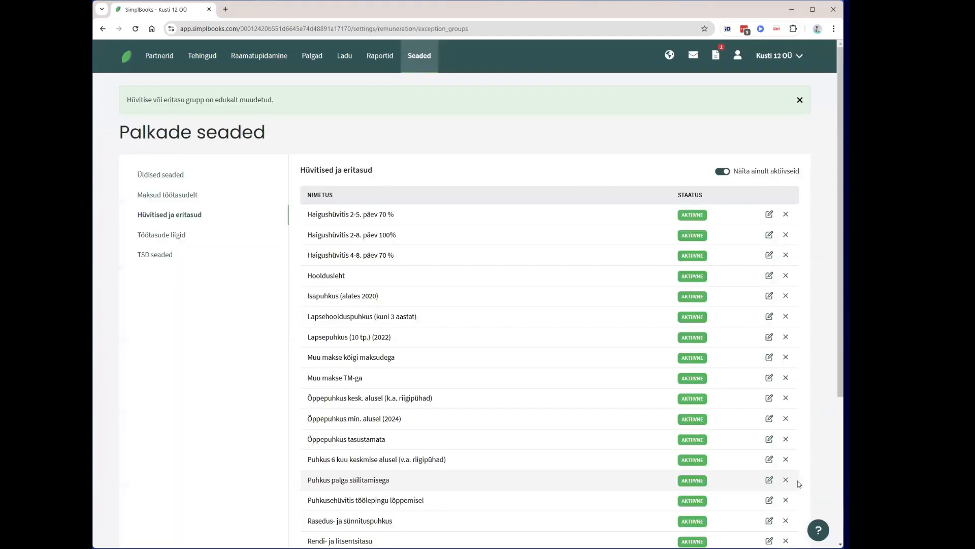
- Review the salary types and TSD income codes such as 10 - palgatulu, then open Seaded
{"action": "left_click", "coordinate": [162, 238]}
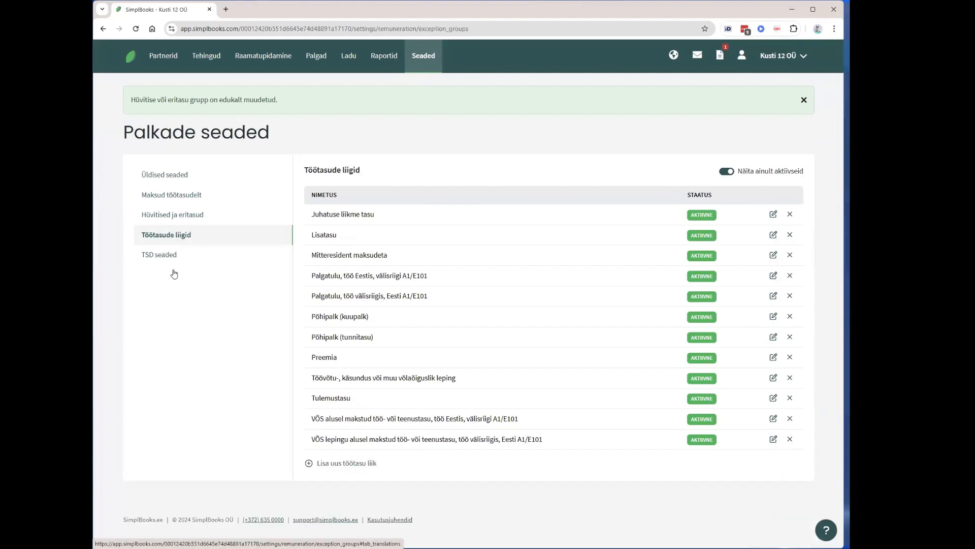
{"action": "left_click", "coordinate": [169, 255]}
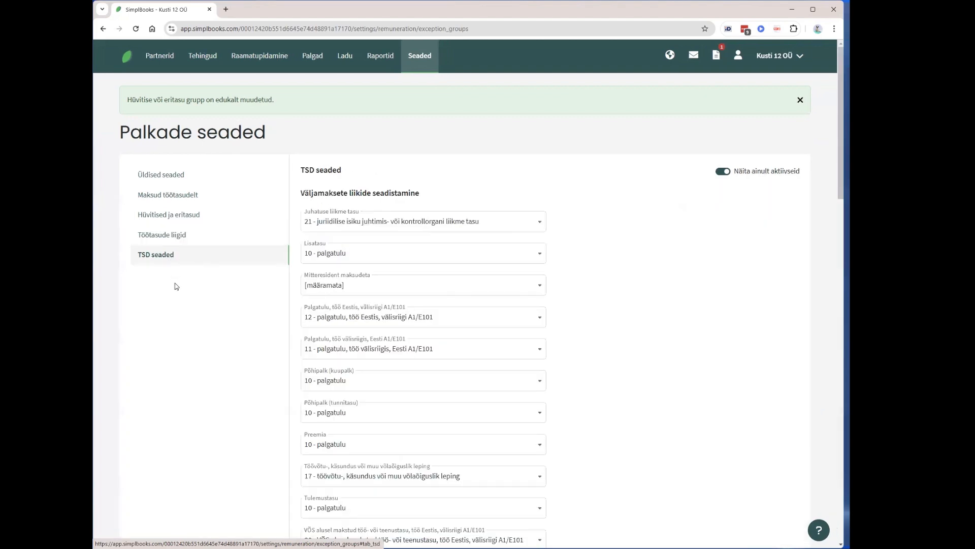
{"action": "scroll", "coordinate": [177, 286], "scroll_direction": "down", "scroll_amount": 15}
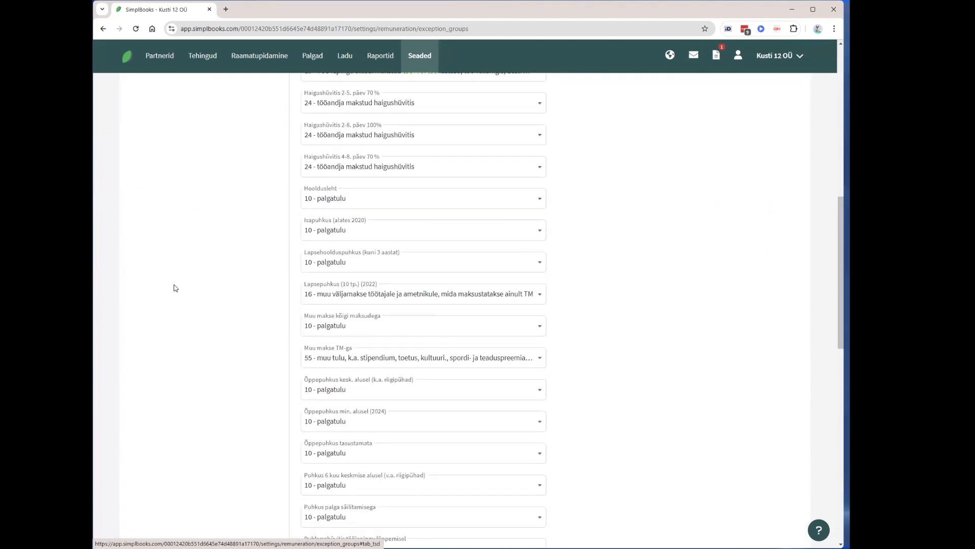
{"action": "scroll", "coordinate": [204, 243], "scroll_direction": "down", "scroll_amount": 3}
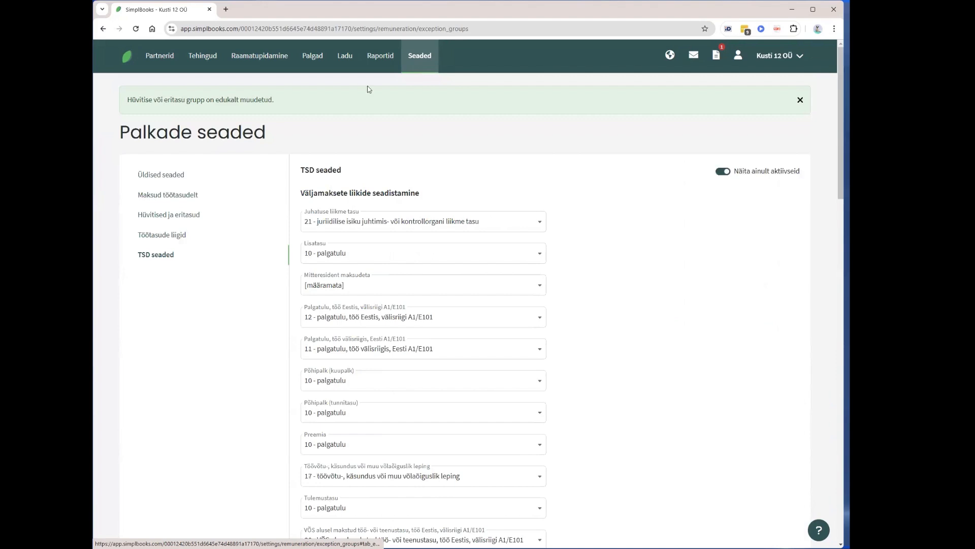
{"action": "left_click", "coordinate": [411, 56]}
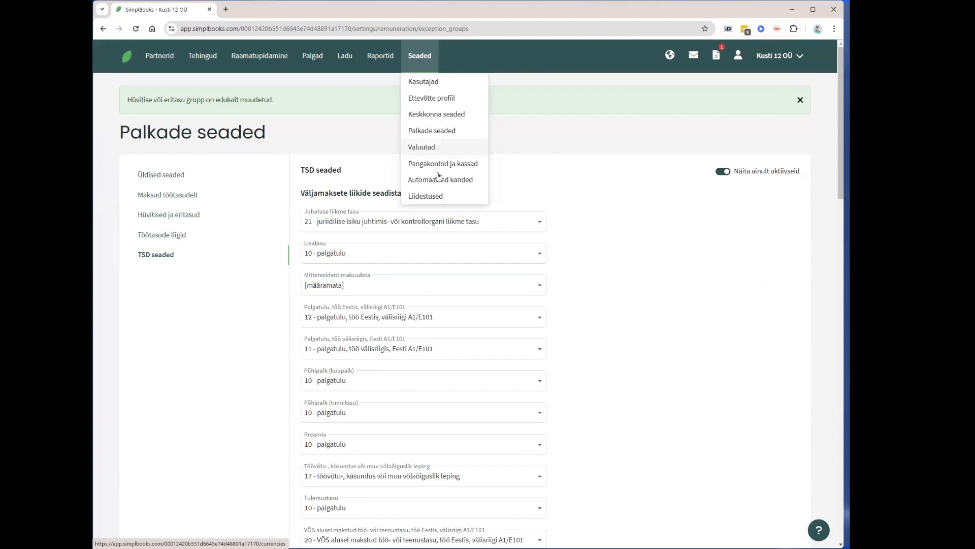
- Open the EUR currency for editing, leave unsaved, and return to the Põhivaluutad list
{"action": "left_click", "coordinate": [429, 149]}
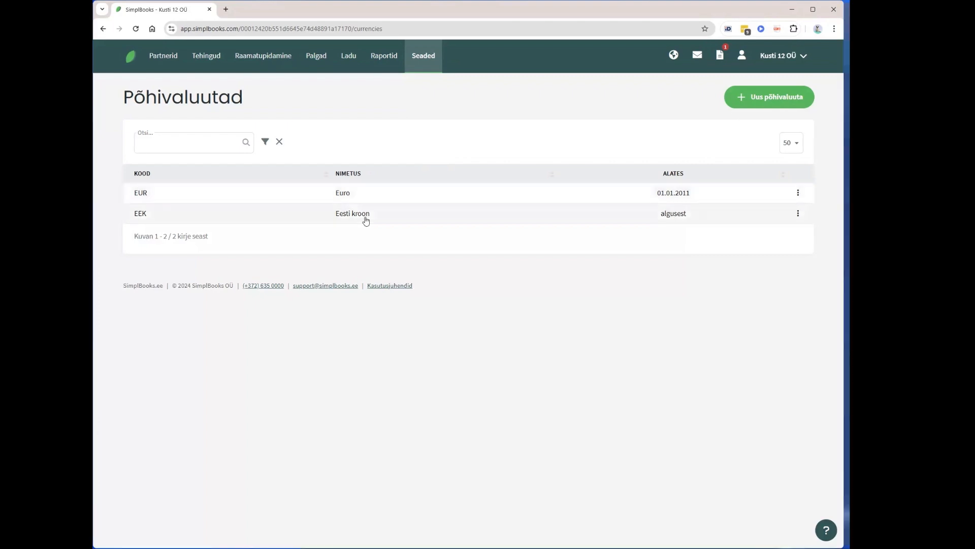
{"action": "left_click", "coordinate": [353, 198]}
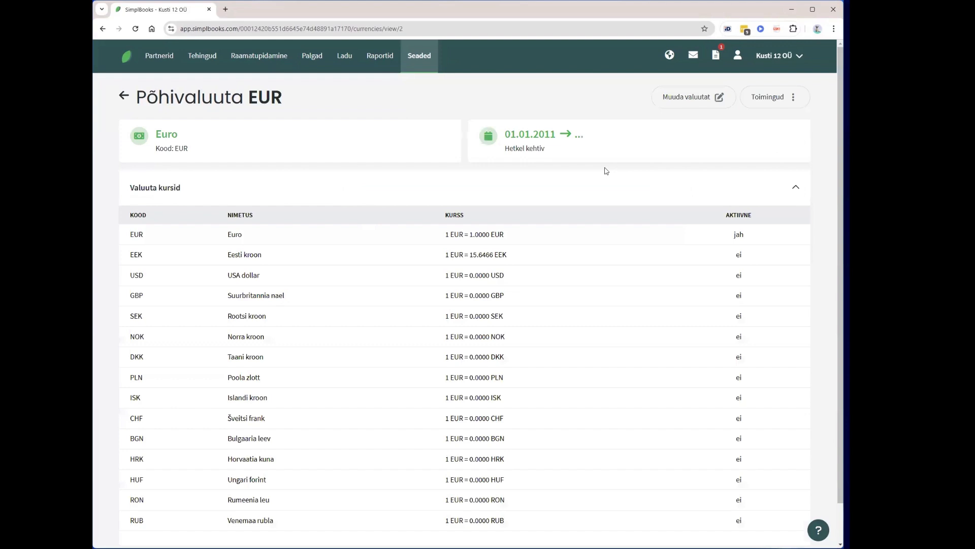
{"action": "left_click", "coordinate": [680, 99]}
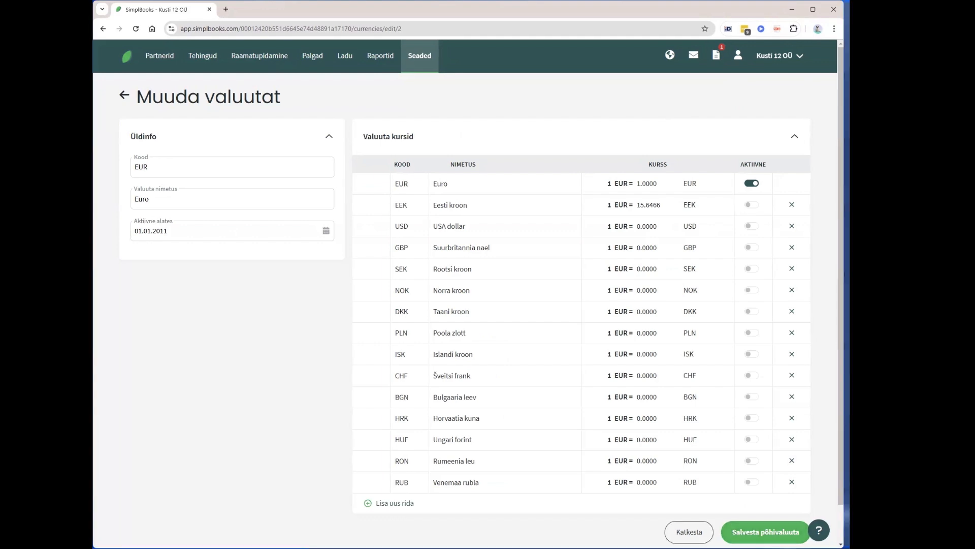
{"action": "left_click", "coordinate": [683, 533]}
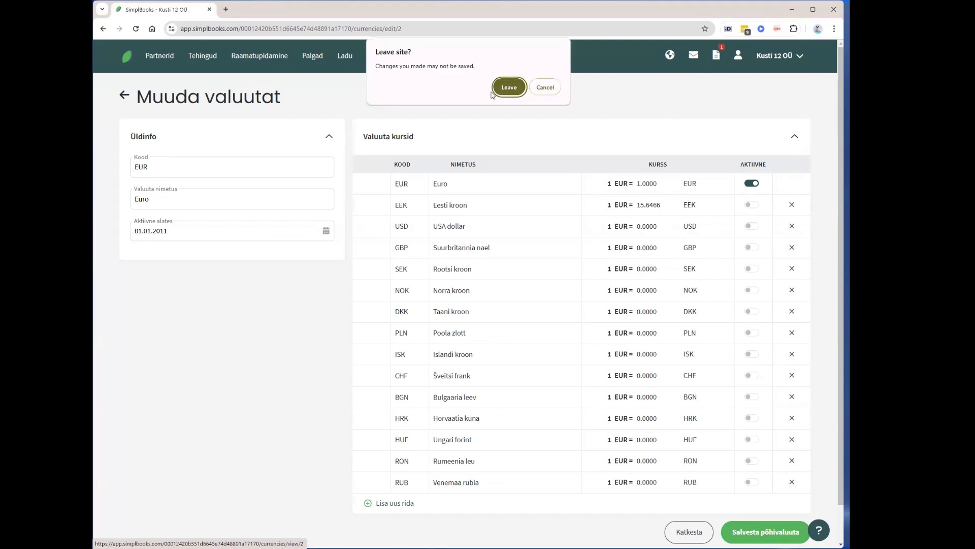
{"action": "left_click", "coordinate": [492, 95]}
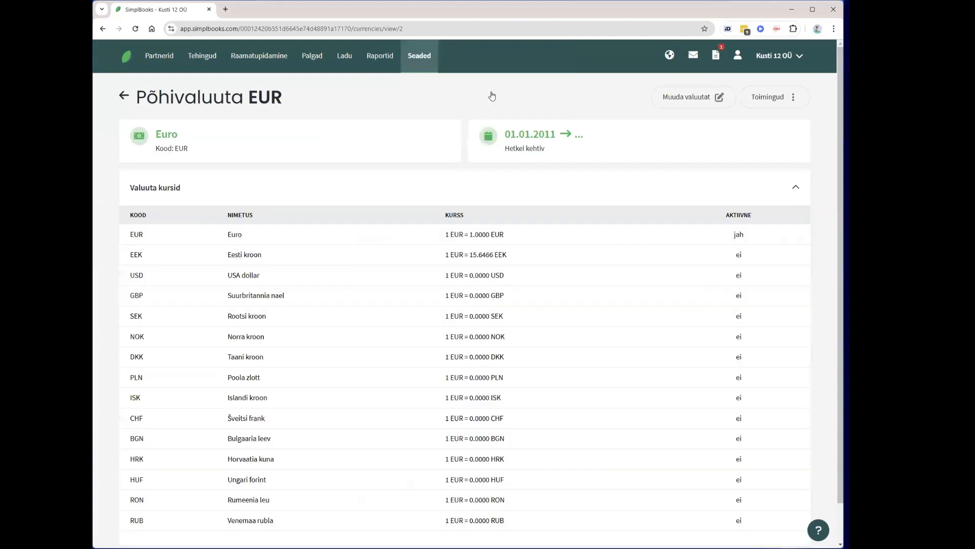
{"action": "left_click", "coordinate": [122, 95]}
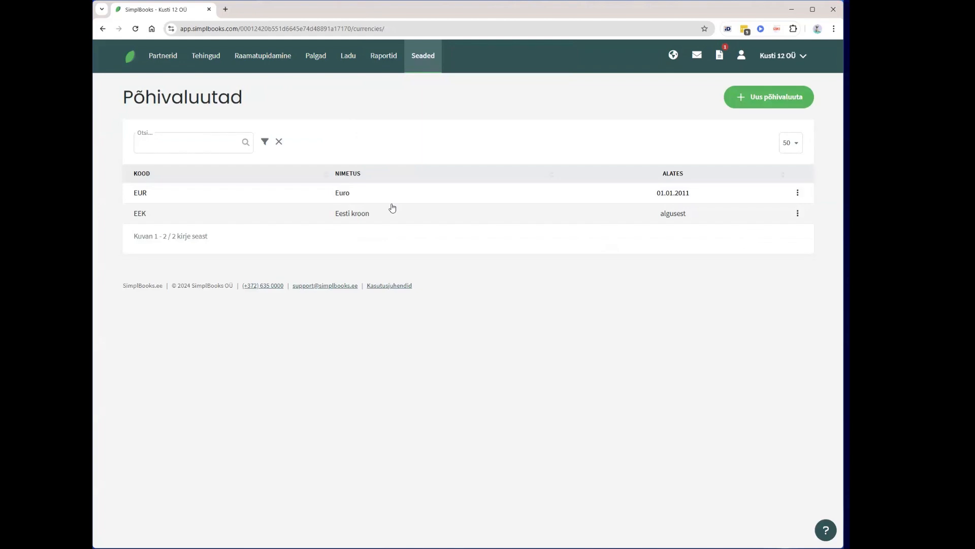
- Go from Minu profiil to the Arveldamine page listing the two active subscriptions
{"action": "left_click", "coordinate": [425, 55]}
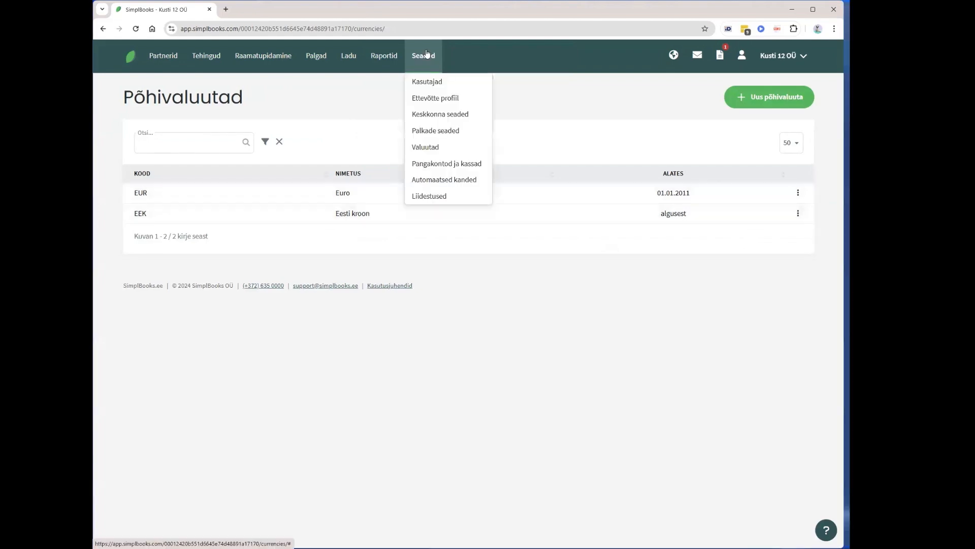
{"action": "left_click", "coordinate": [682, 94]}
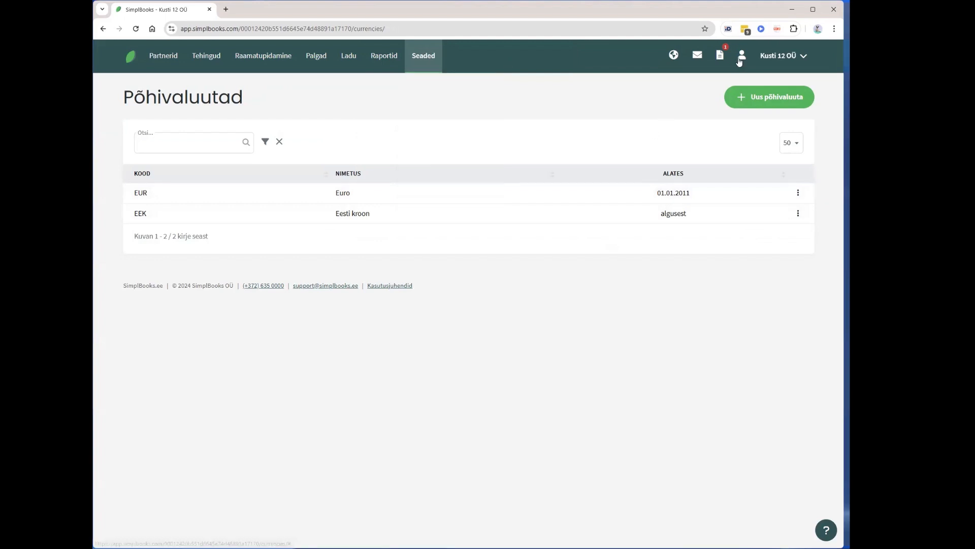
{"action": "left_click", "coordinate": [770, 57]}
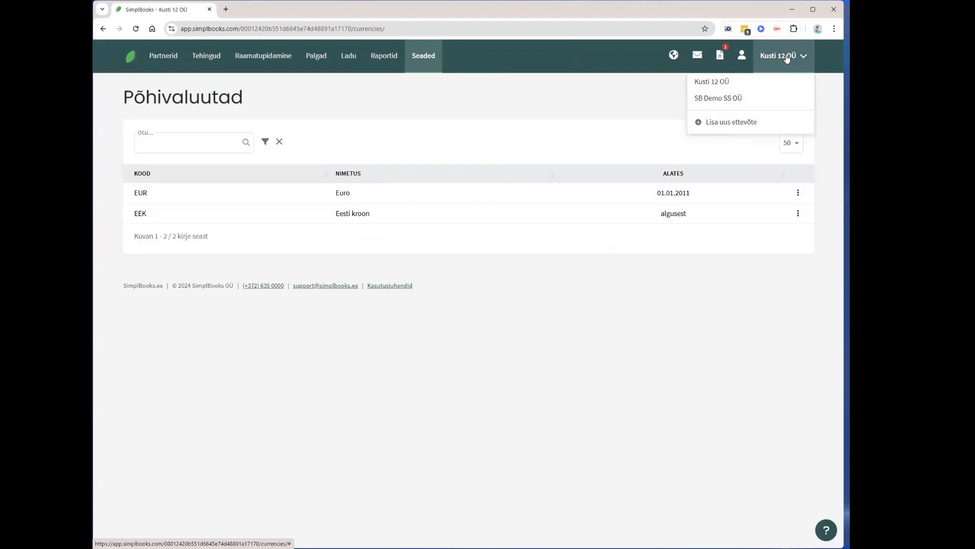
{"action": "left_click", "coordinate": [743, 58]}
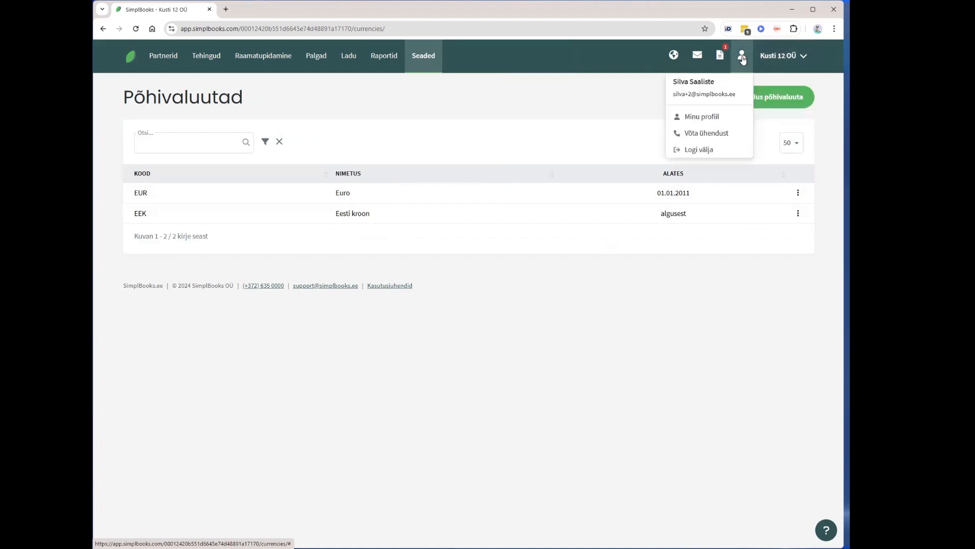
{"action": "left_click", "coordinate": [700, 118]}
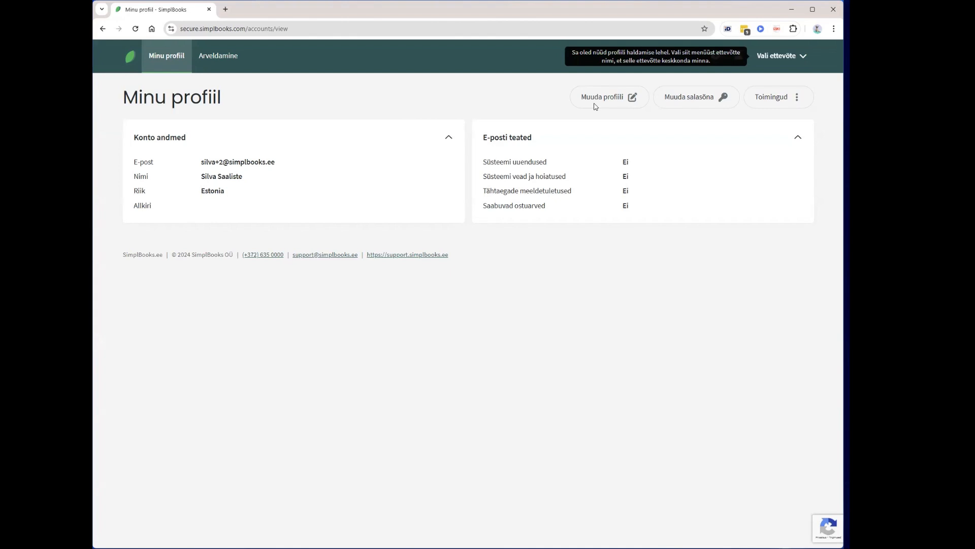
{"action": "left_click", "coordinate": [217, 56]}
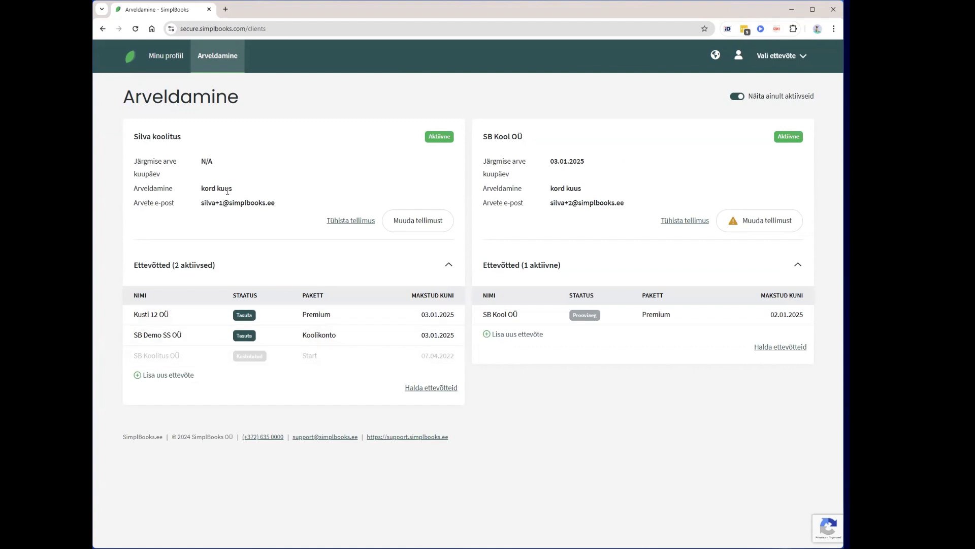
- Open the SB Kool OÜ subscription, keep billing at kord kuus, and cancel without saving
{"action": "left_click", "coordinate": [677, 221]}
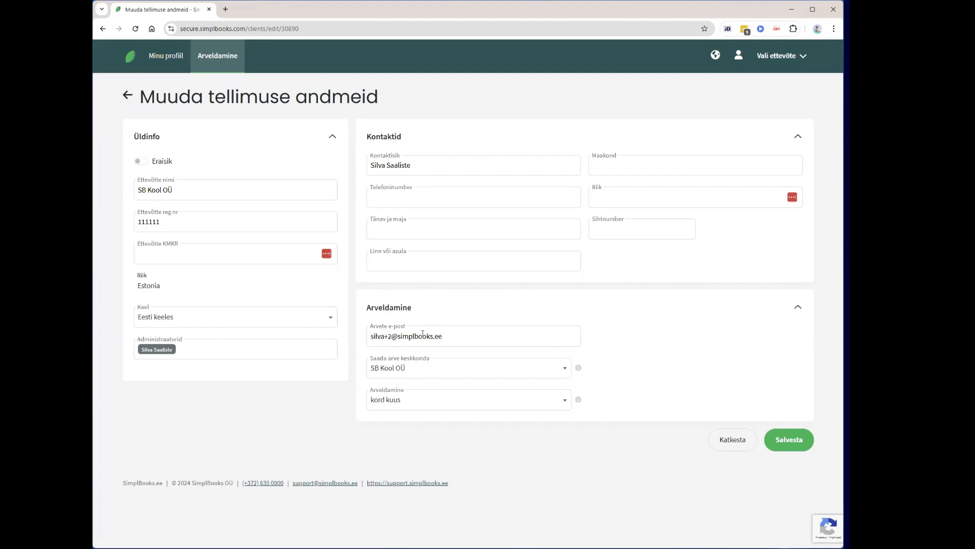
{"action": "left_click", "coordinate": [490, 402]}
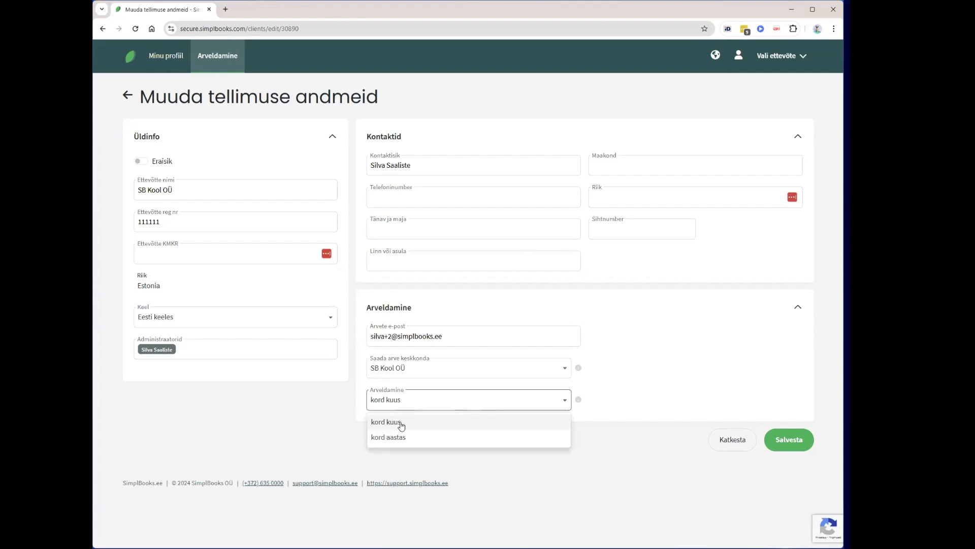
{"action": "left_click", "coordinate": [312, 440]}
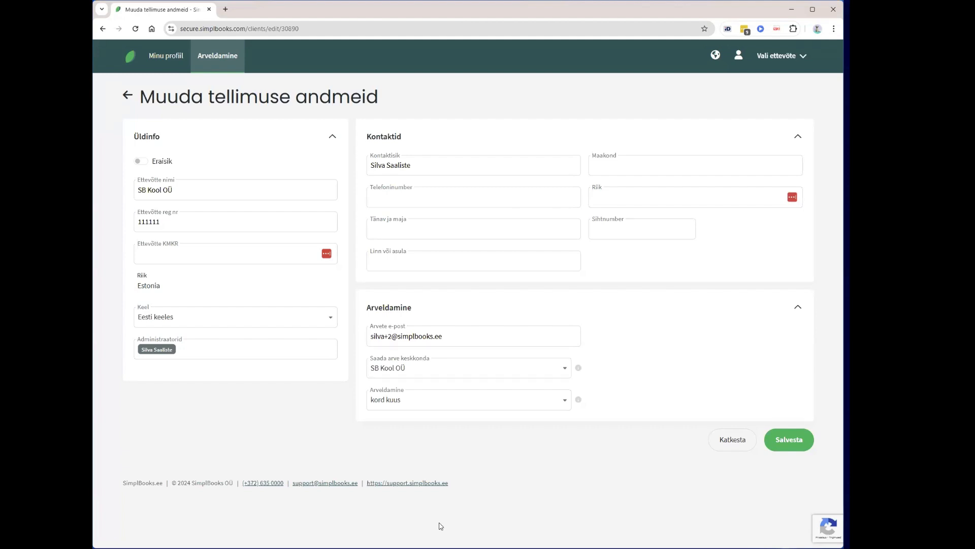
{"action": "left_click", "coordinate": [727, 445]}
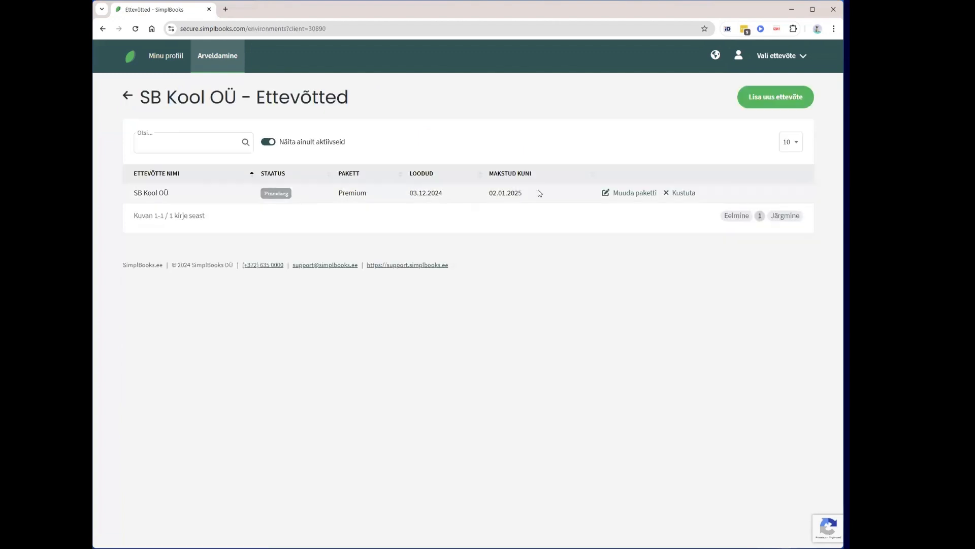
{"action": "left_click", "coordinate": [655, 194]}
{"action": "left_click", "coordinate": [423, 177]}
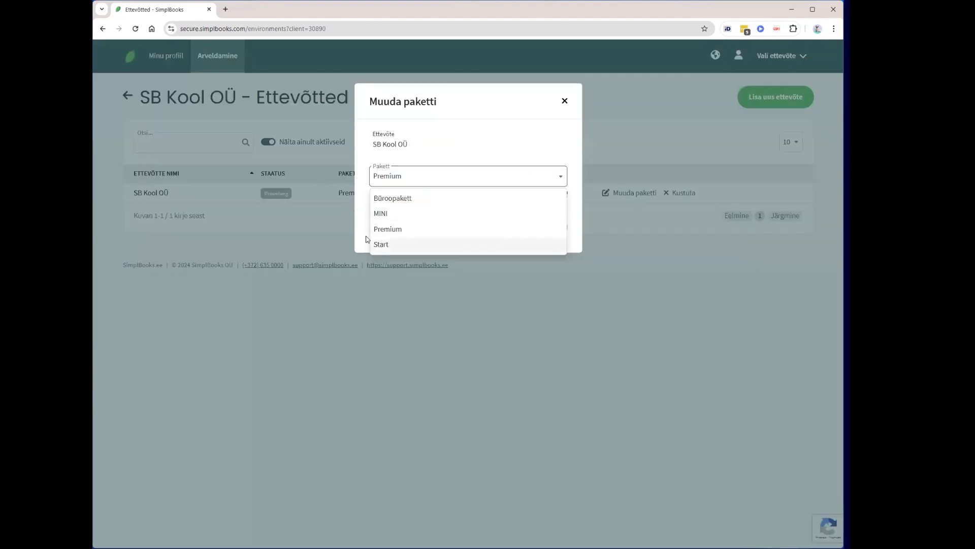
{"action": "left_click", "coordinate": [358, 212]}
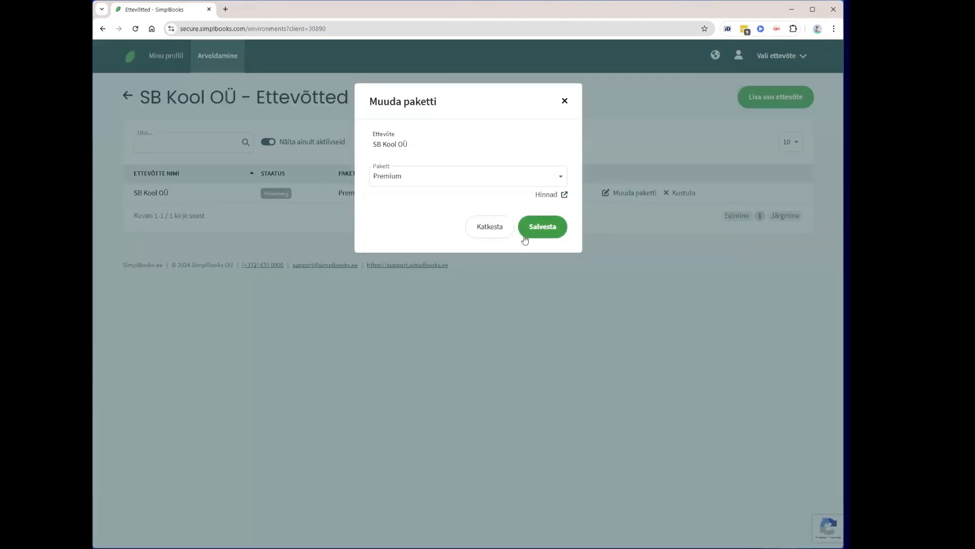
{"action": "left_click", "coordinate": [490, 230]}
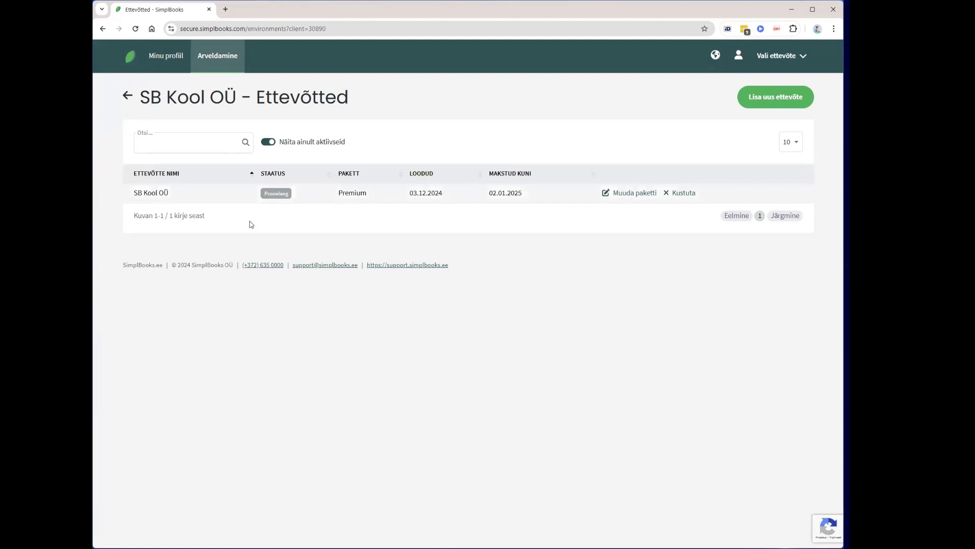
- Return from the billing overview into Kusti 12 OÜ and bring up its Seaded menu
{"action": "left_click", "coordinate": [128, 95]}
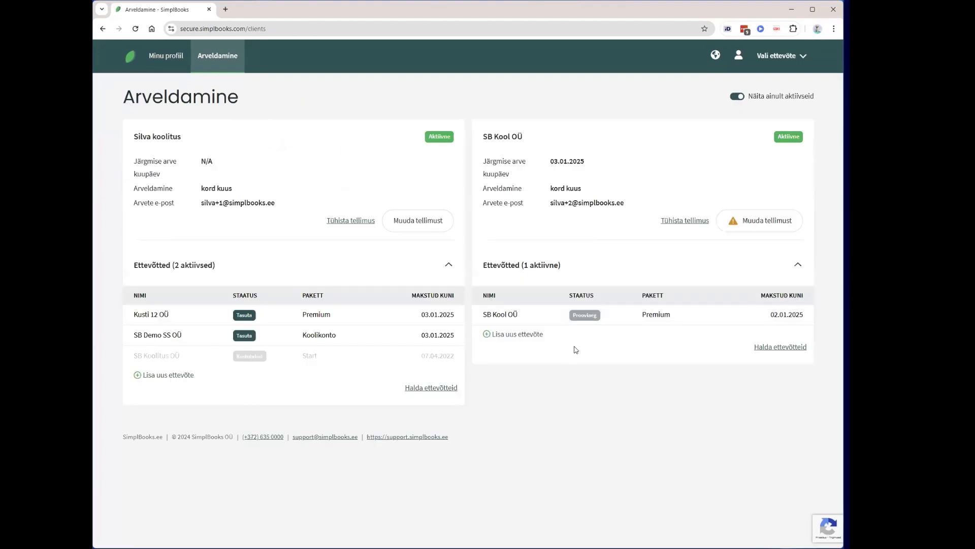
{"action": "left_click", "coordinate": [776, 65]}
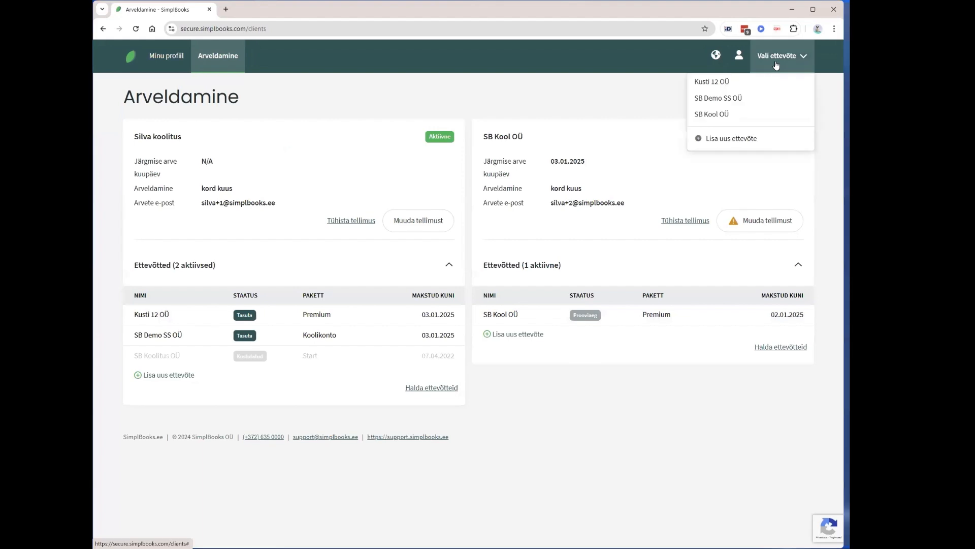
{"action": "left_click", "coordinate": [726, 82]}
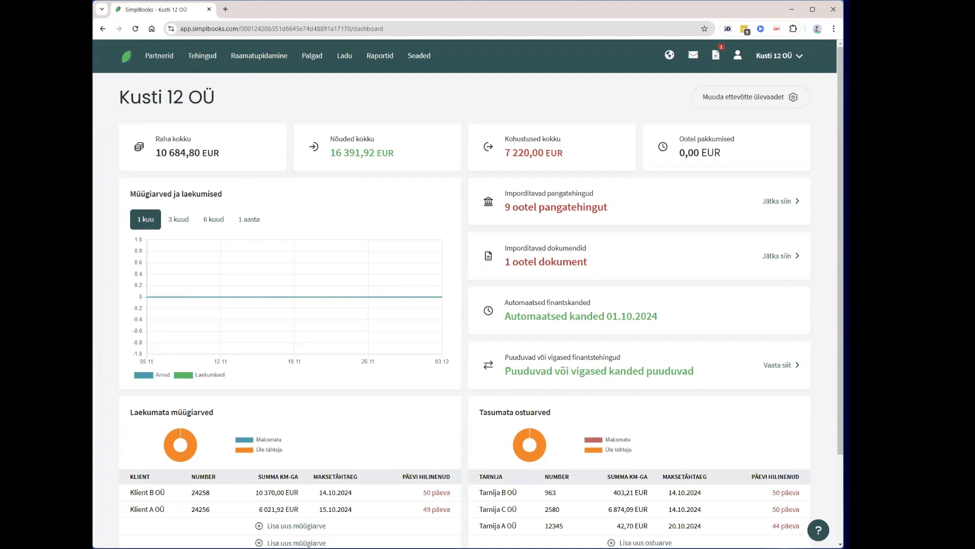
{"action": "left_click", "coordinate": [419, 55]}
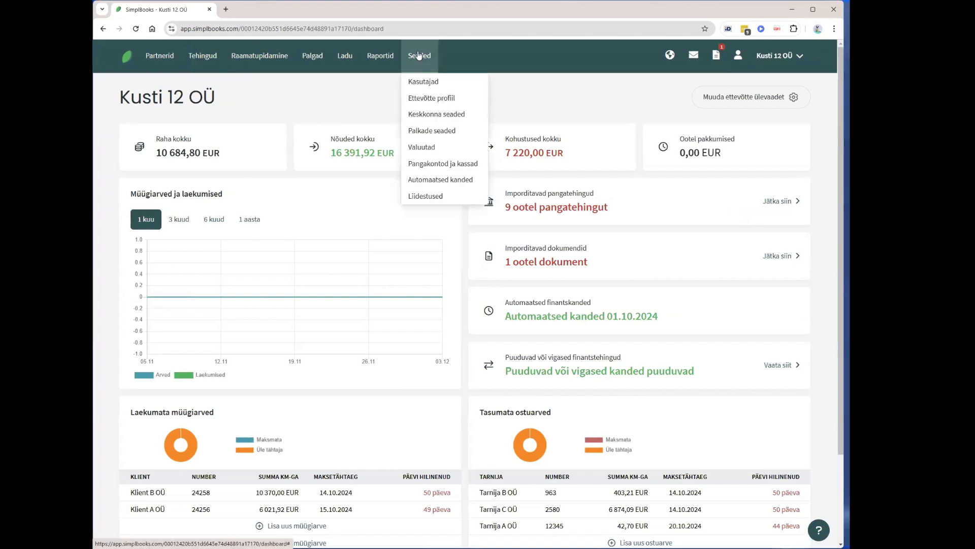
- Review Automaatsed kanded accounts for sales invoices, receipts, and expense and travel reports
{"action": "left_click", "coordinate": [450, 184]}
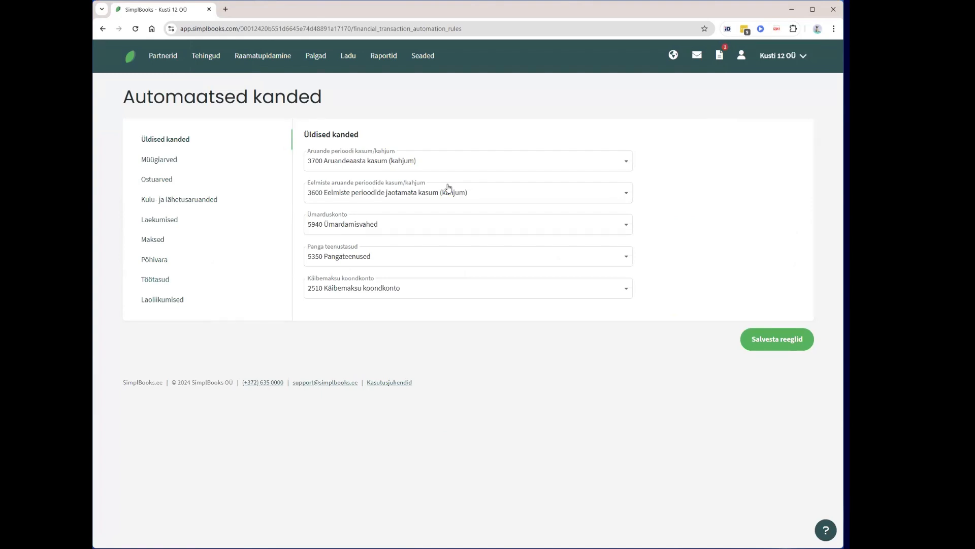
{"action": "left_click", "coordinate": [163, 163]}
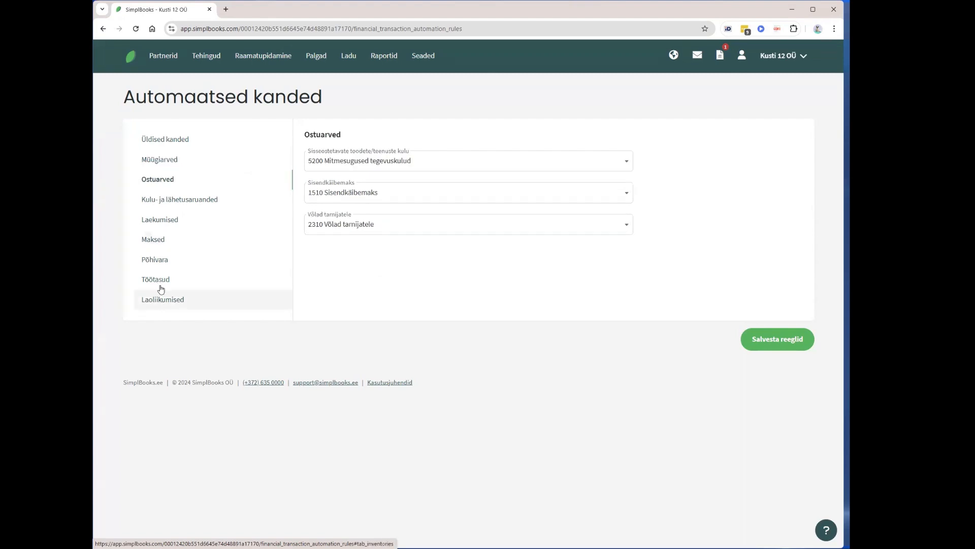
{"action": "left_click", "coordinate": [165, 217]}
{"action": "left_click", "coordinate": [177, 201]}
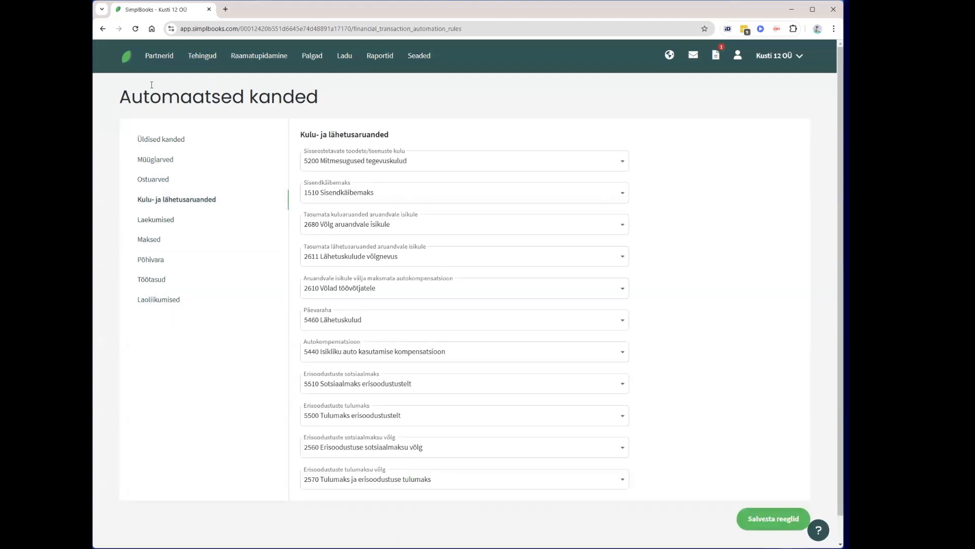
{"action": "left_click", "coordinate": [430, 56]}
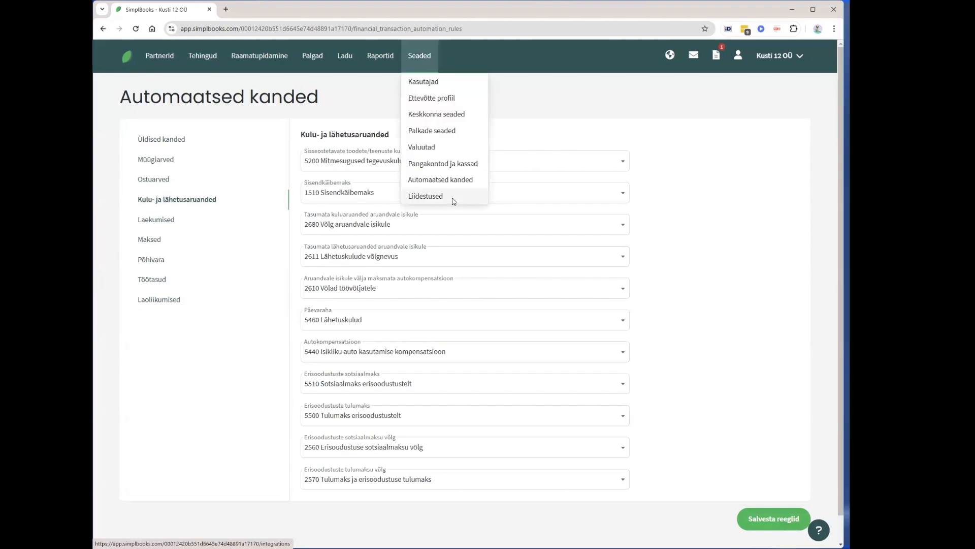
{"action": "left_click", "coordinate": [453, 201]}
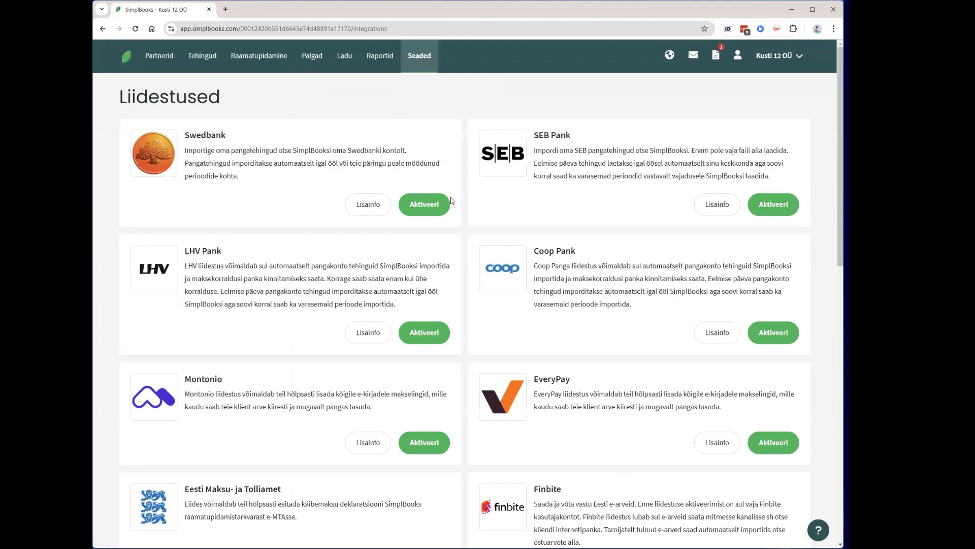
{"action": "scroll", "coordinate": [412, 278], "scroll_direction": "down", "scroll_amount": 2}
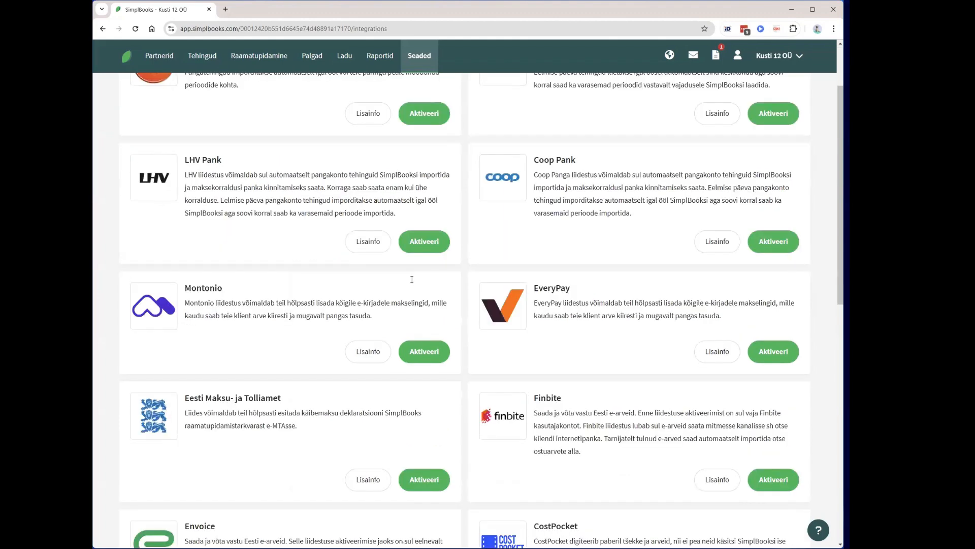
{"action": "scroll", "coordinate": [391, 305], "scroll_direction": "down", "scroll_amount": 2}
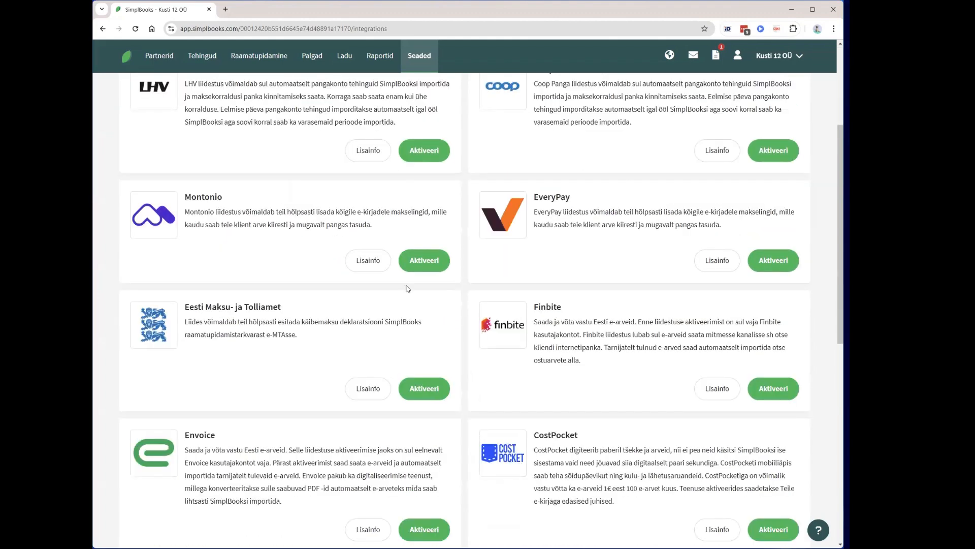
{"action": "scroll", "coordinate": [264, 201], "scroll_direction": "down", "scroll_amount": 1}
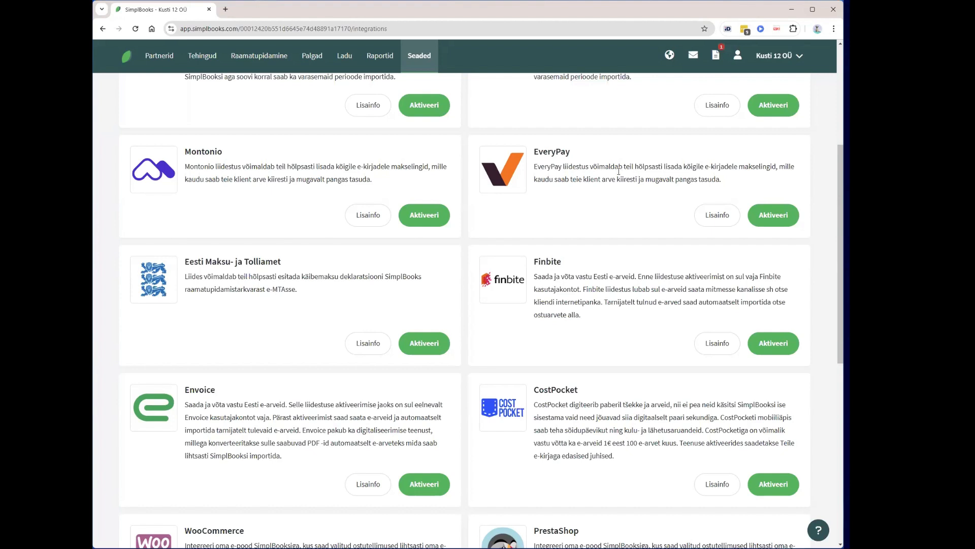
{"action": "left_click", "coordinate": [364, 209]}
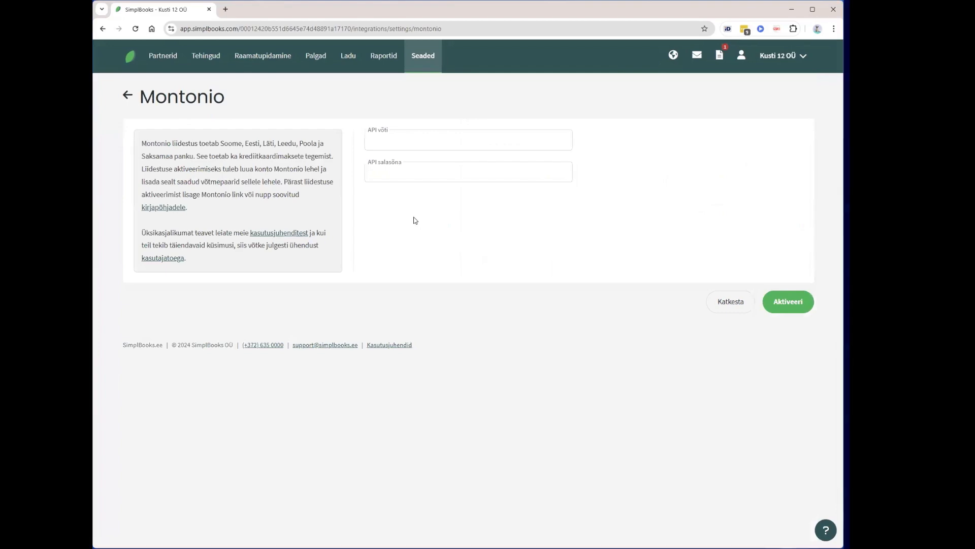
{"action": "left_click", "coordinate": [723, 303]}
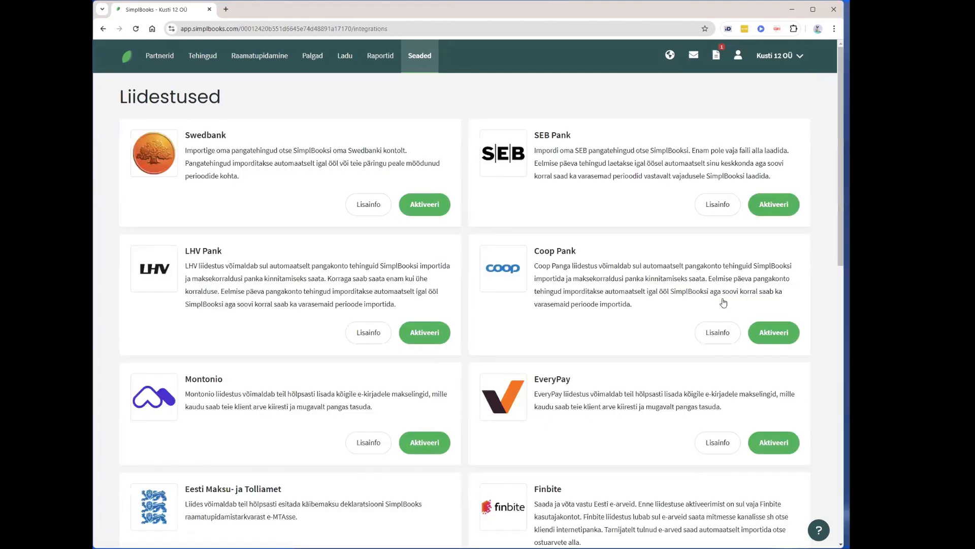
{"action": "scroll", "coordinate": [388, 300], "scroll_direction": "down", "scroll_amount": 2}
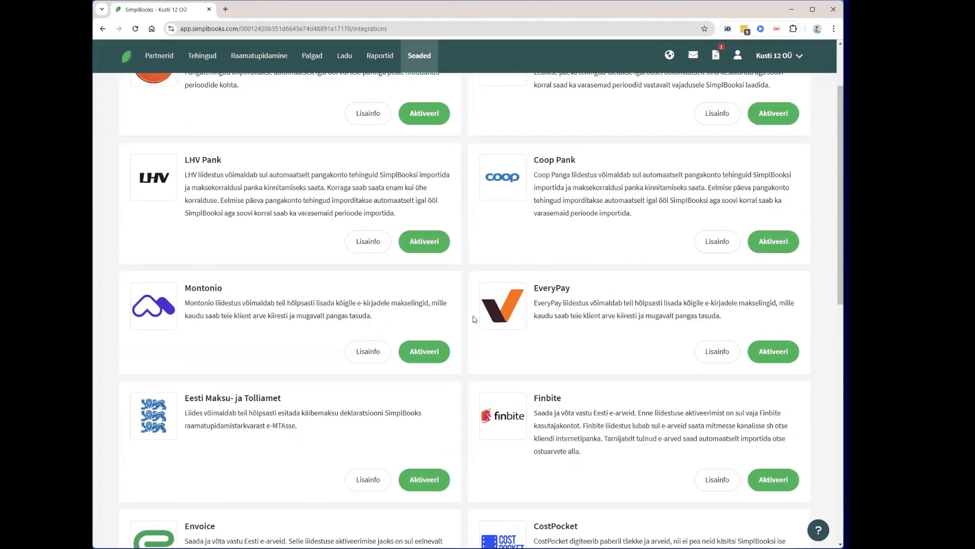
{"action": "scroll", "coordinate": [474, 319], "scroll_direction": "down", "scroll_amount": 1}
{"action": "scroll", "coordinate": [474, 319], "scroll_direction": "down", "scroll_amount": 1}
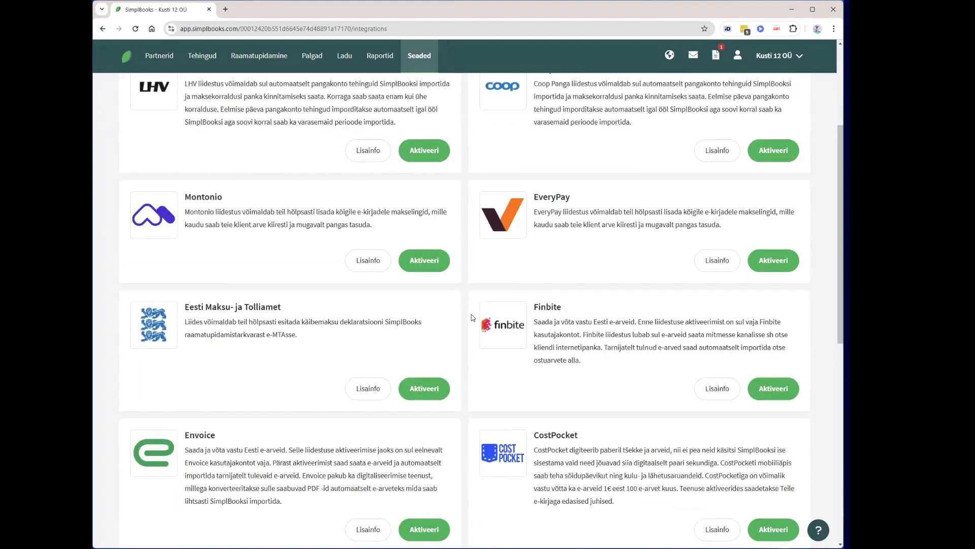
{"action": "scroll", "coordinate": [293, 302], "scroll_direction": "down", "scroll_amount": 1}
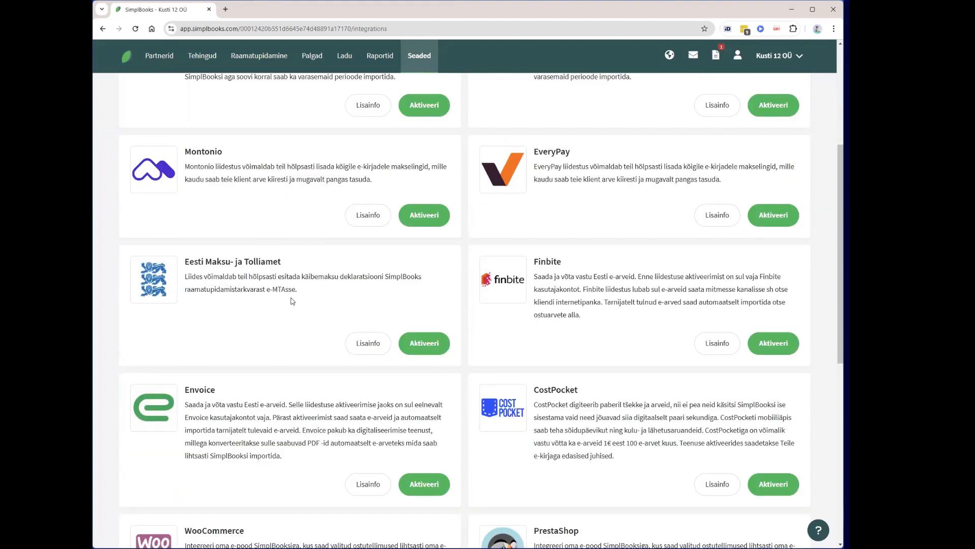
{"action": "left_click", "coordinate": [434, 353]}
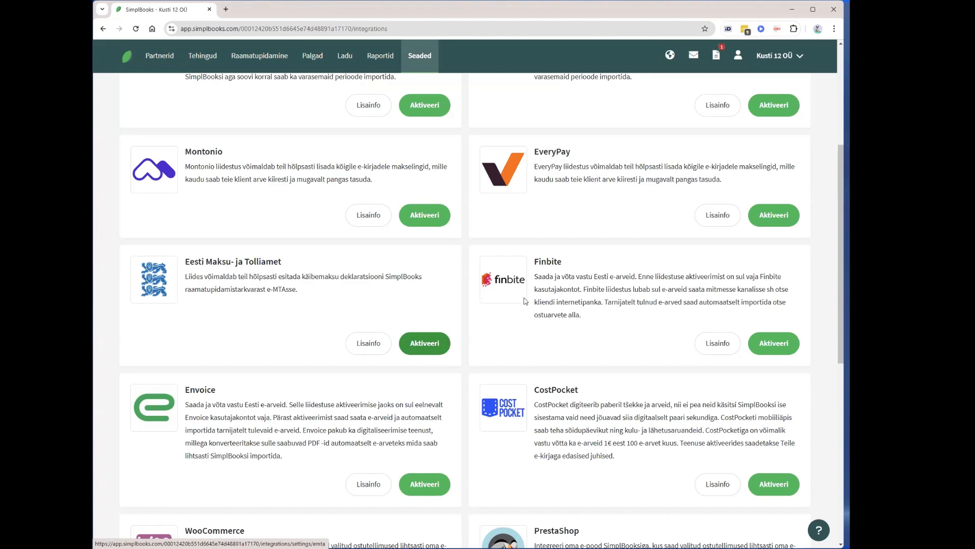
{"action": "scroll", "coordinate": [526, 300], "scroll_direction": "down", "scroll_amount": 3}
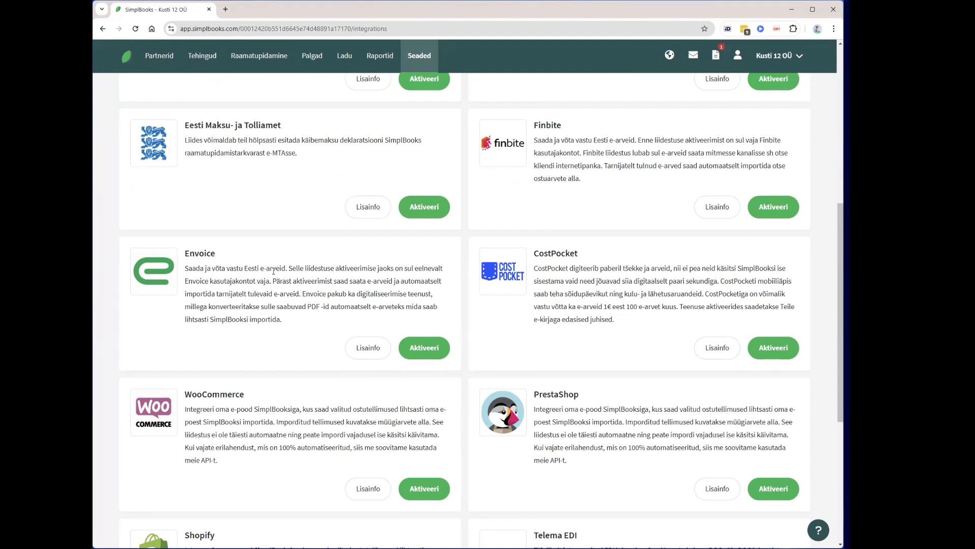
{"action": "scroll", "coordinate": [614, 320], "scroll_direction": "down", "scroll_amount": 1}
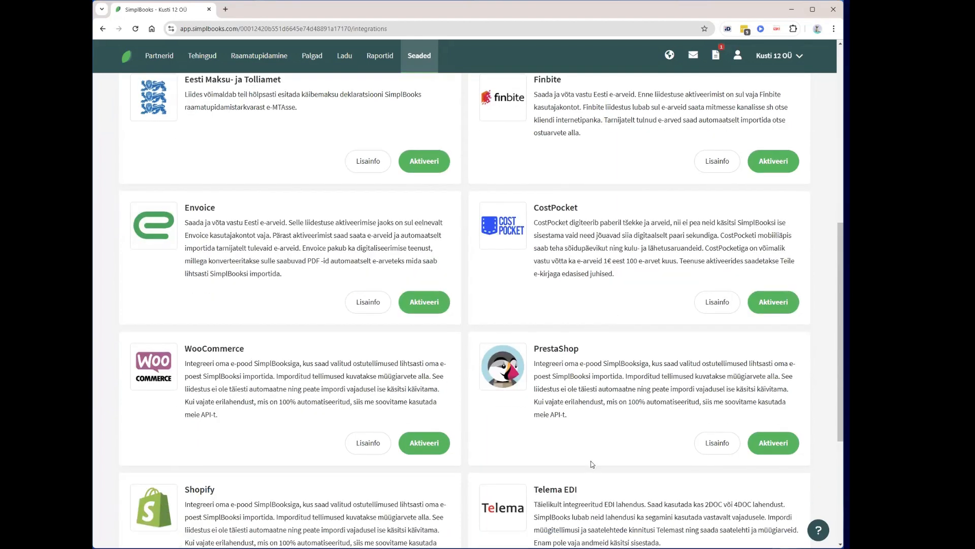
{"action": "scroll", "coordinate": [590, 457], "scroll_direction": "down", "scroll_amount": 2}
{"action": "scroll", "coordinate": [603, 396], "scroll_direction": "up", "scroll_amount": 3}
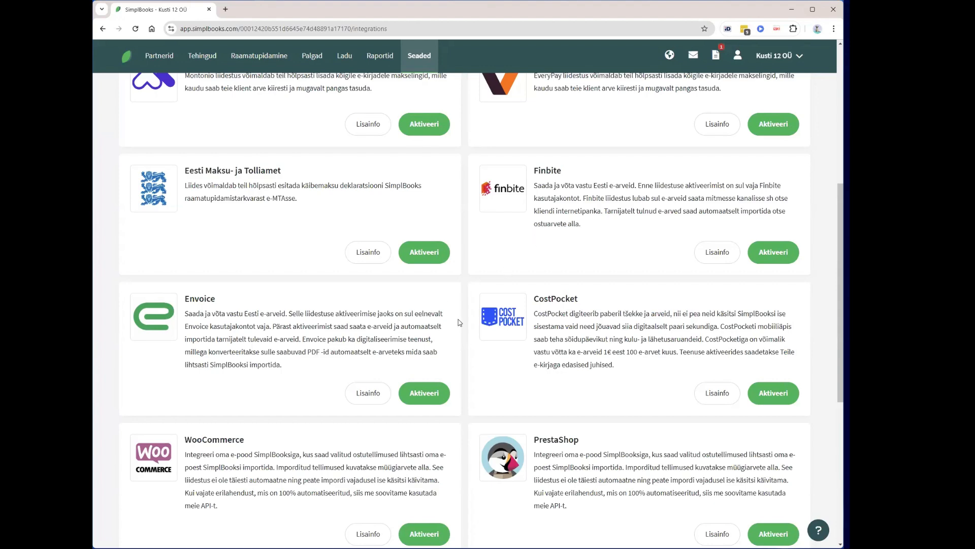
{"action": "scroll", "coordinate": [459, 319], "scroll_direction": "down", "scroll_amount": 2}
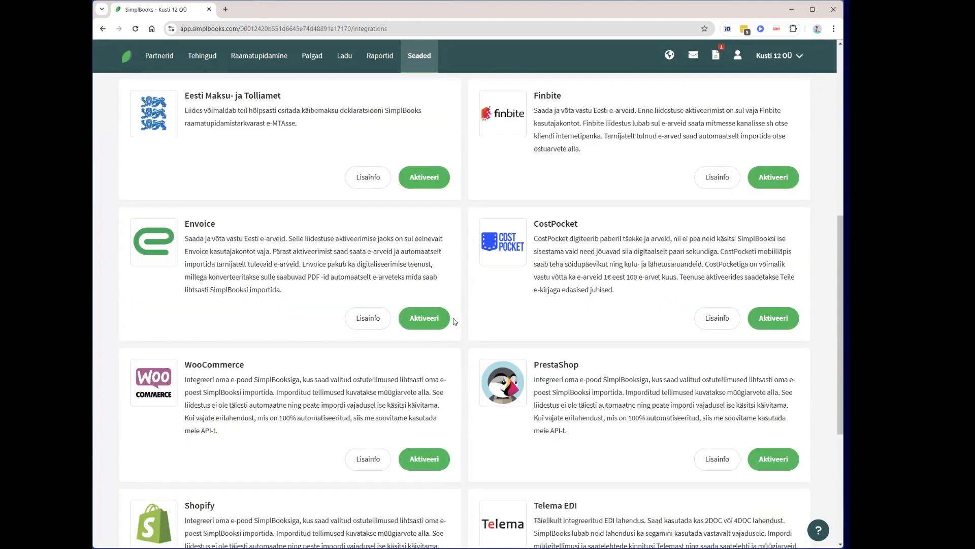
{"action": "scroll", "coordinate": [454, 320], "scroll_direction": "down", "scroll_amount": 1}
{"action": "scroll", "coordinate": [455, 318], "scroll_direction": "down", "scroll_amount": 1}
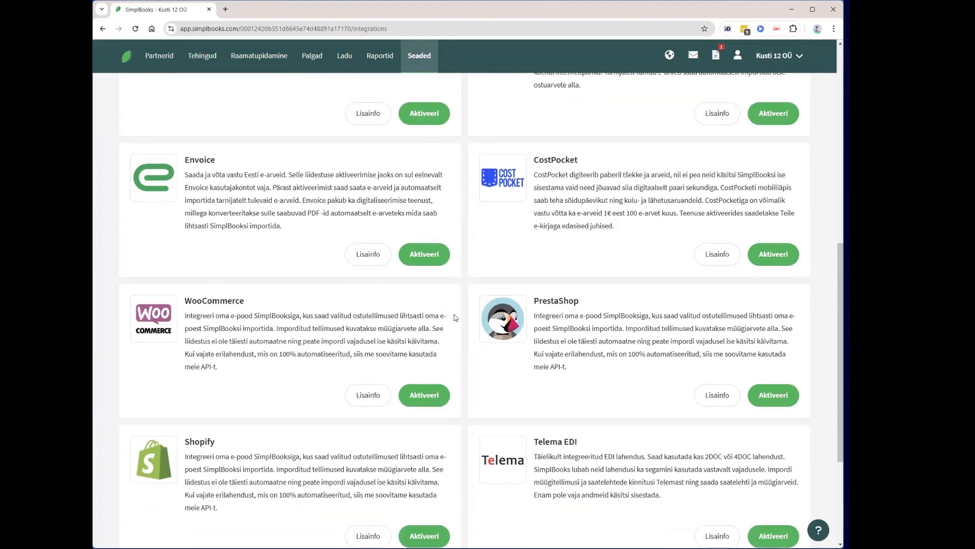
{"action": "scroll", "coordinate": [455, 318], "scroll_direction": "down", "scroll_amount": 1}
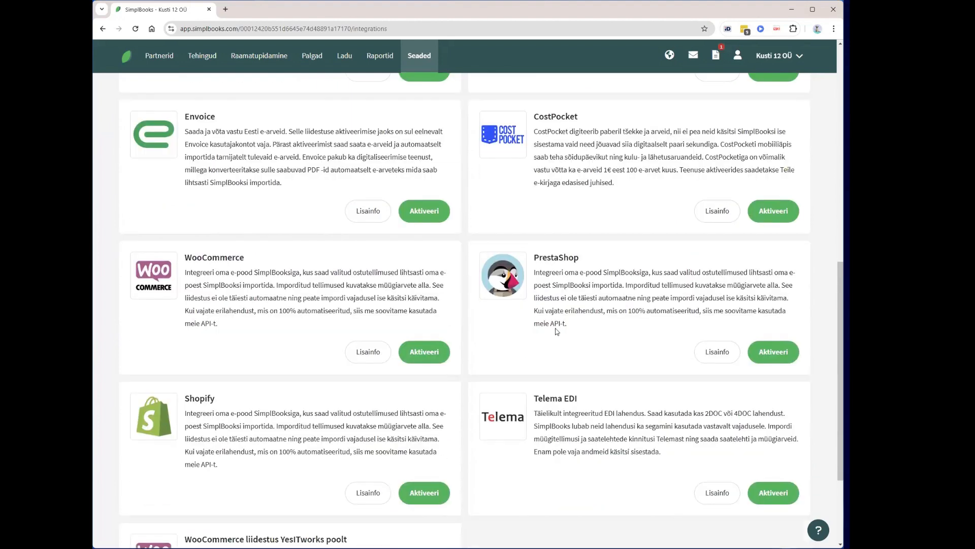
{"action": "scroll", "coordinate": [558, 331], "scroll_direction": "down", "scroll_amount": 1}
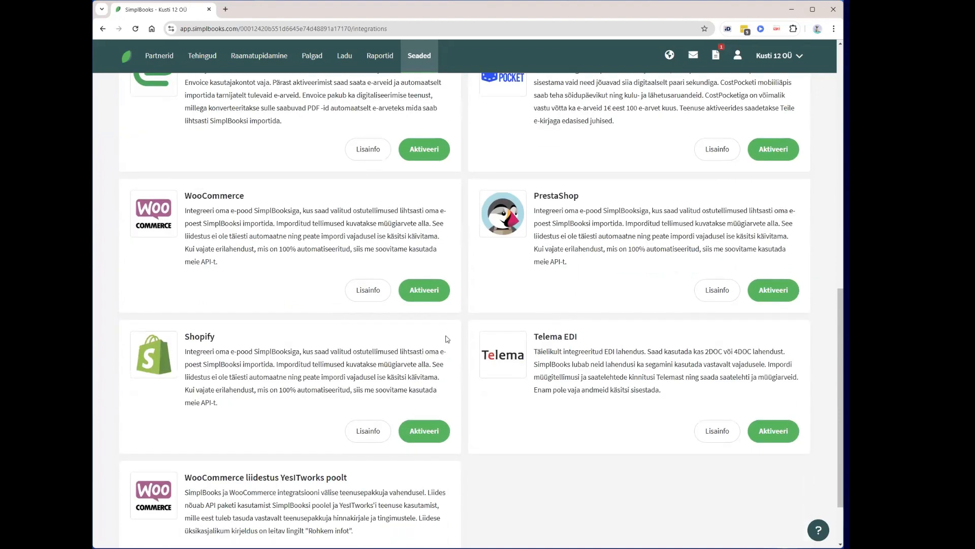
{"action": "scroll", "coordinate": [447, 339], "scroll_direction": "down", "scroll_amount": 1}
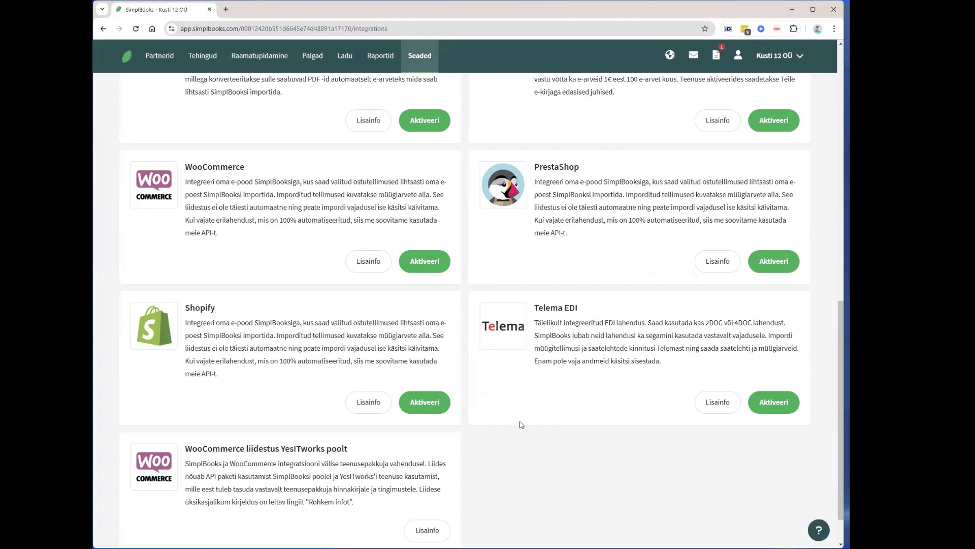
{"action": "key", "text": "Home"}
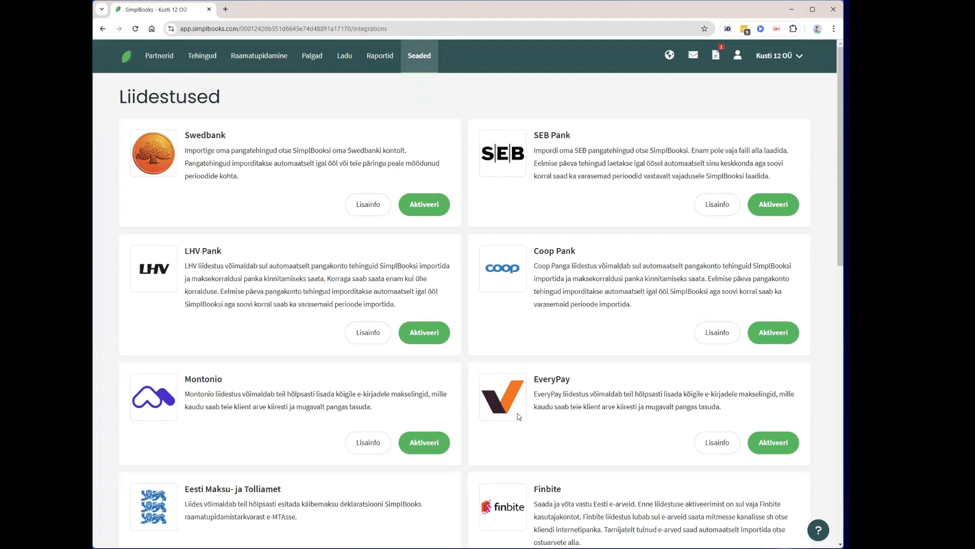
- Switch via SB Demo SS OÜ to SB Kool OÜ and attach 04_artiklid.csv to an article import
{"action": "left_click", "coordinate": [770, 56]}
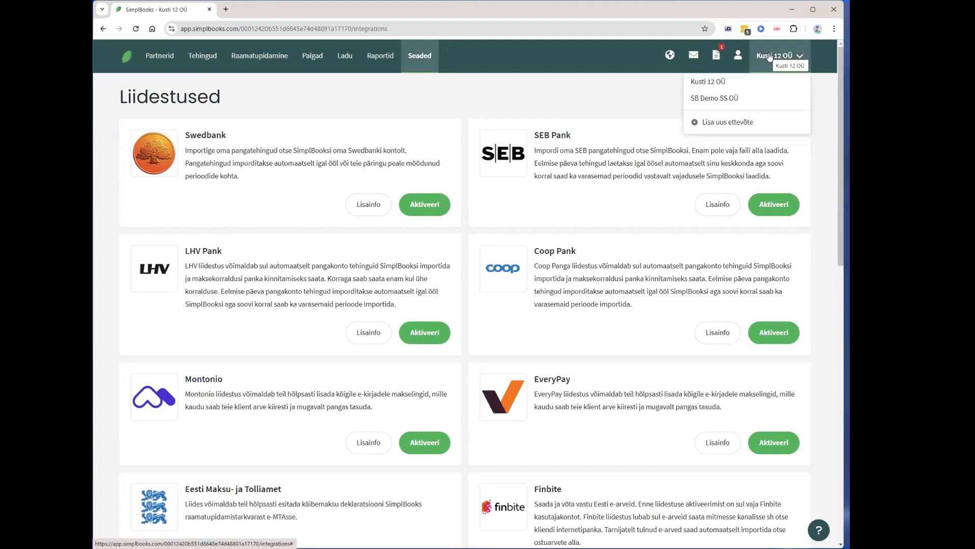
{"action": "left_click", "coordinate": [714, 99]}
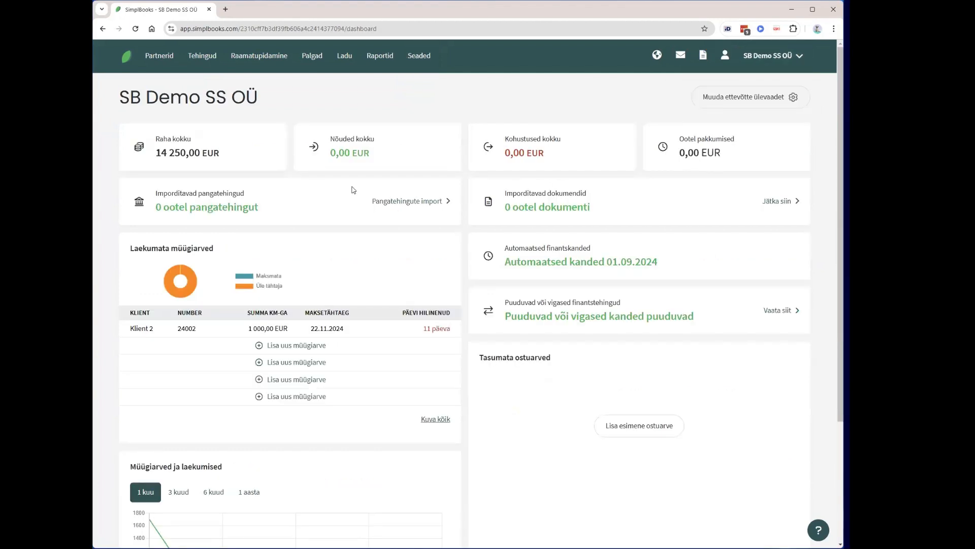
{"action": "left_click", "coordinate": [759, 54]}
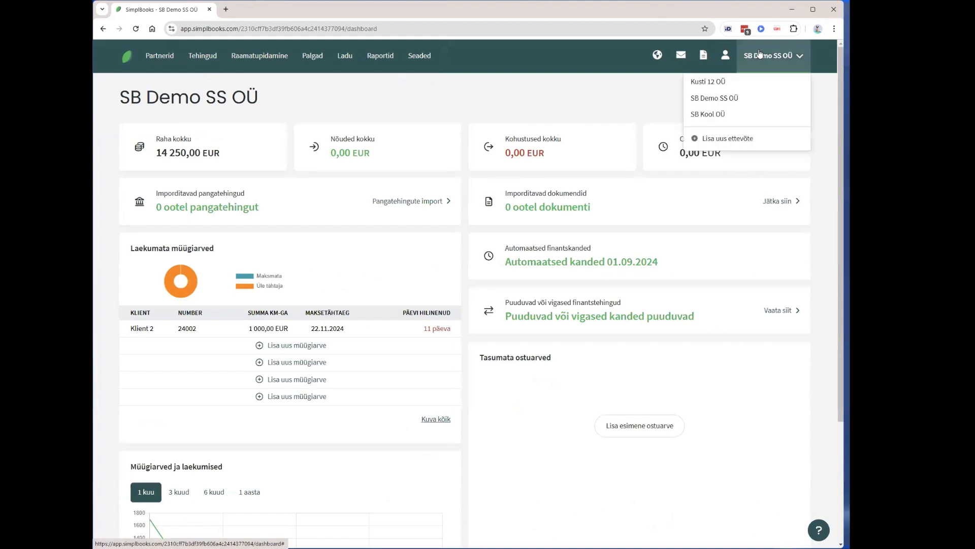
{"action": "left_click", "coordinate": [734, 116]}
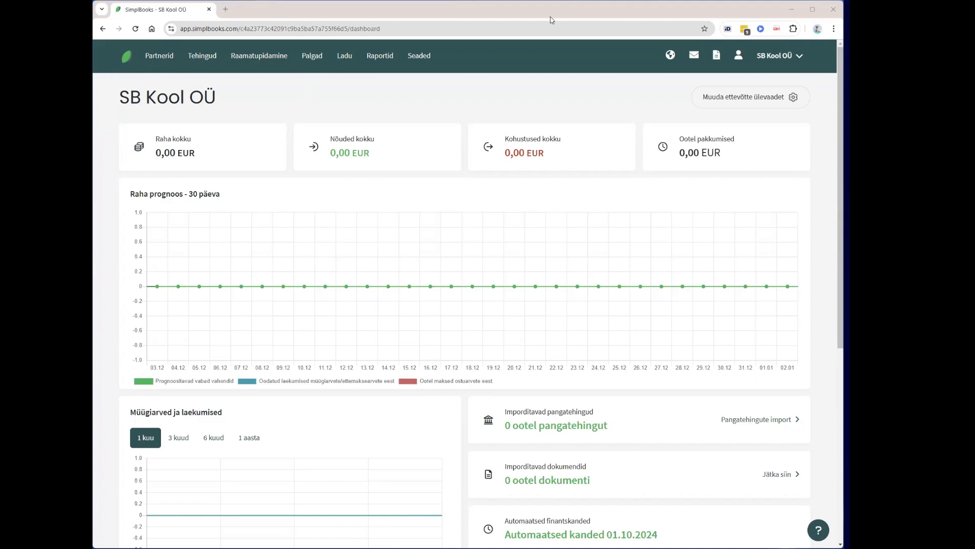
{"action": "left_click", "coordinate": [631, 96]}
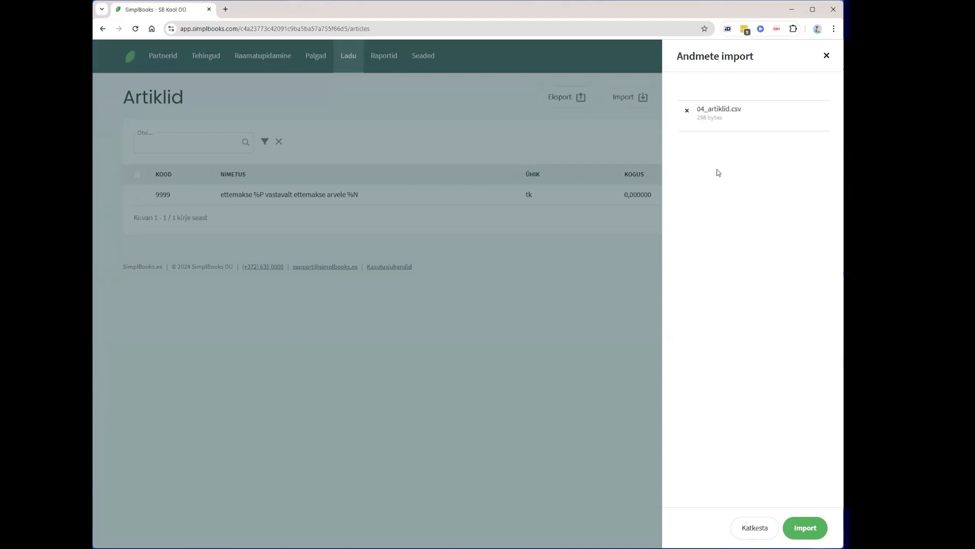
- Load the 04_artiklid.csv preview and map KOOD, NIMETUS and KIRJELDUS to Kood, Nimetus and Kirjeldus
{"action": "left_click", "coordinate": [795, 528]}
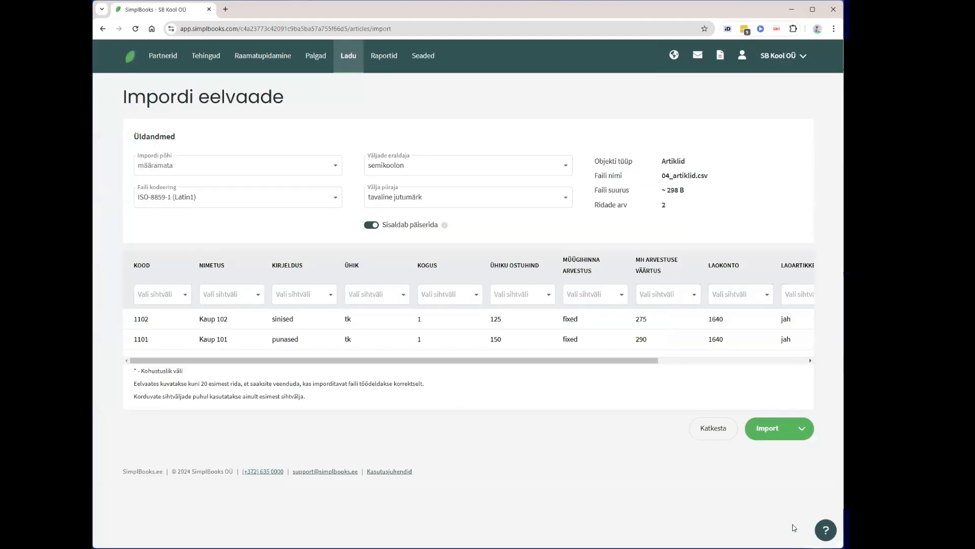
{"action": "left_click", "coordinate": [159, 296]}
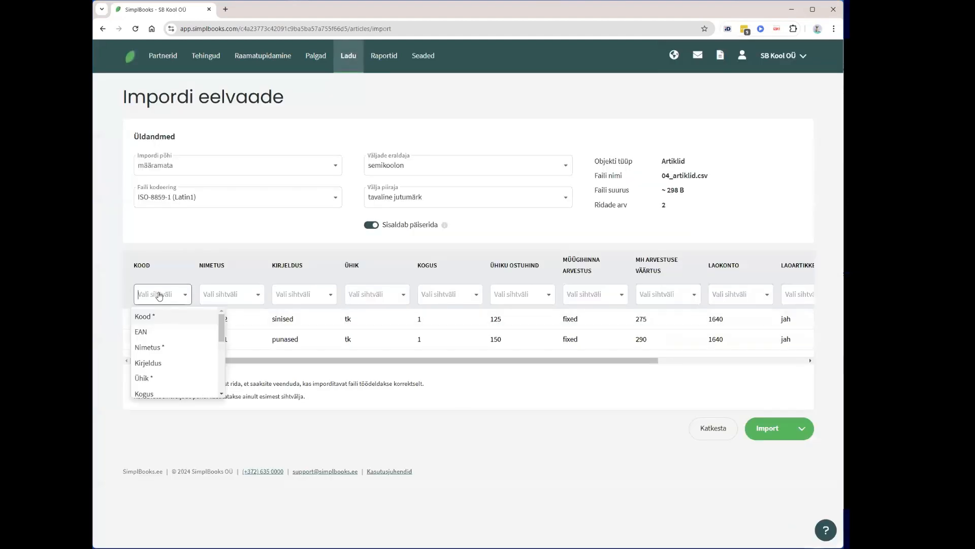
{"action": "left_click", "coordinate": [113, 287]}
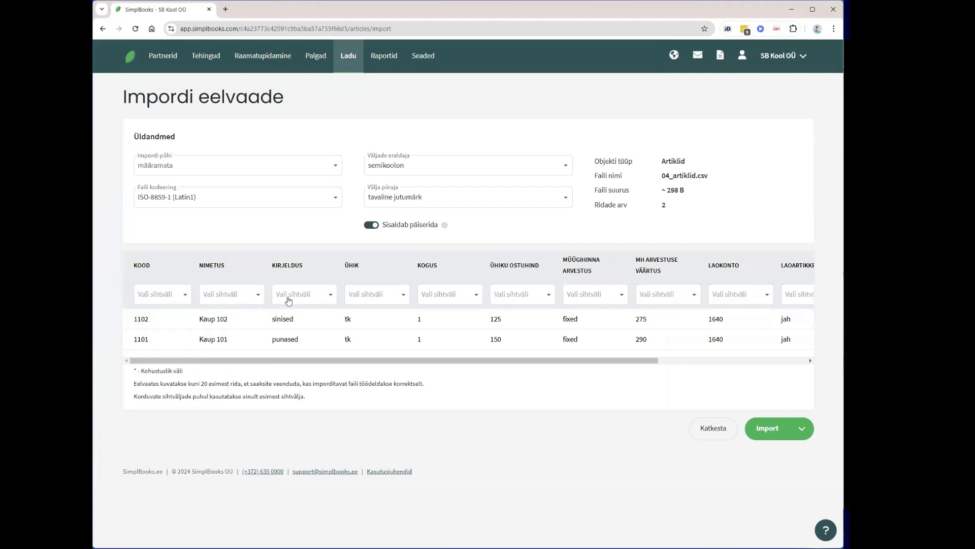
{"action": "left_click", "coordinate": [159, 297]}
{"action": "left_click", "coordinate": [157, 319]}
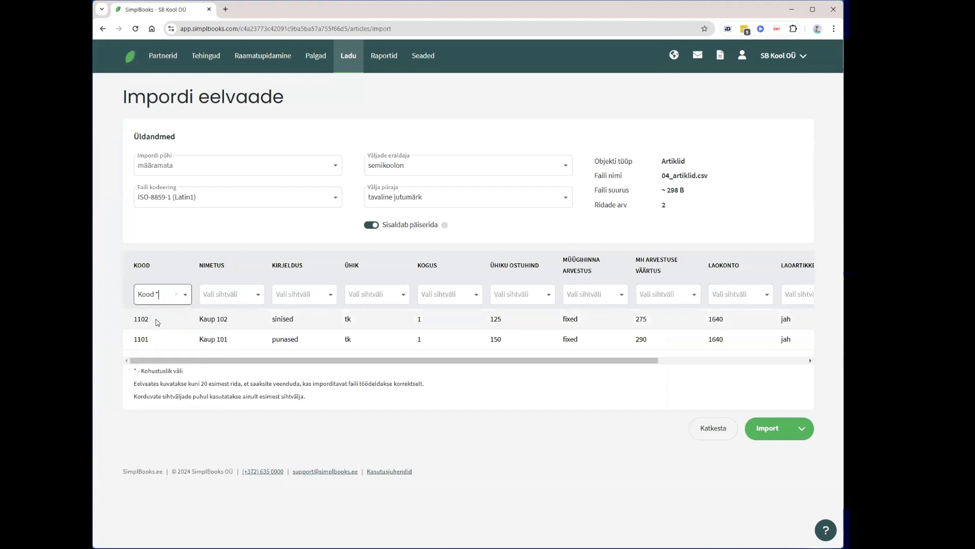
{"action": "left_click", "coordinate": [219, 299]}
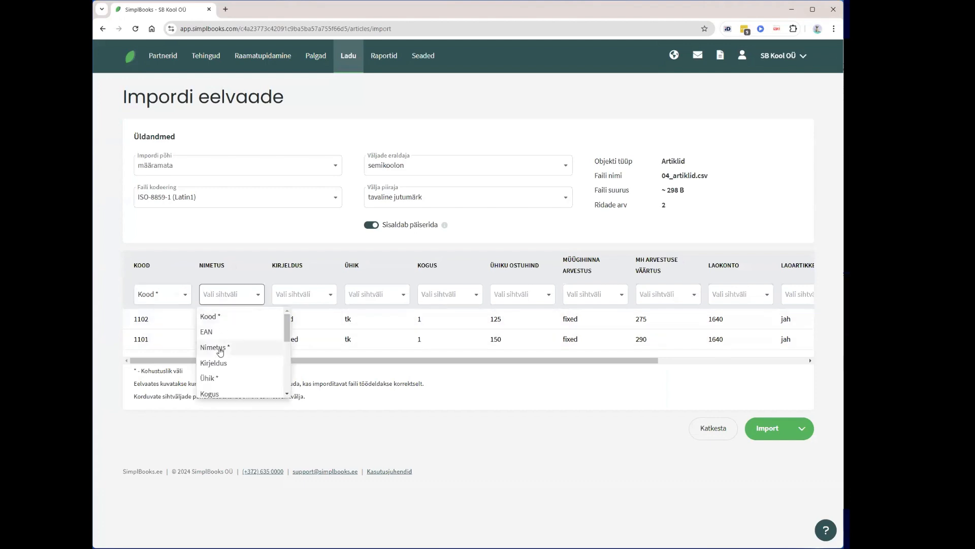
{"action": "left_click", "coordinate": [220, 349]}
{"action": "left_click", "coordinate": [304, 296]}
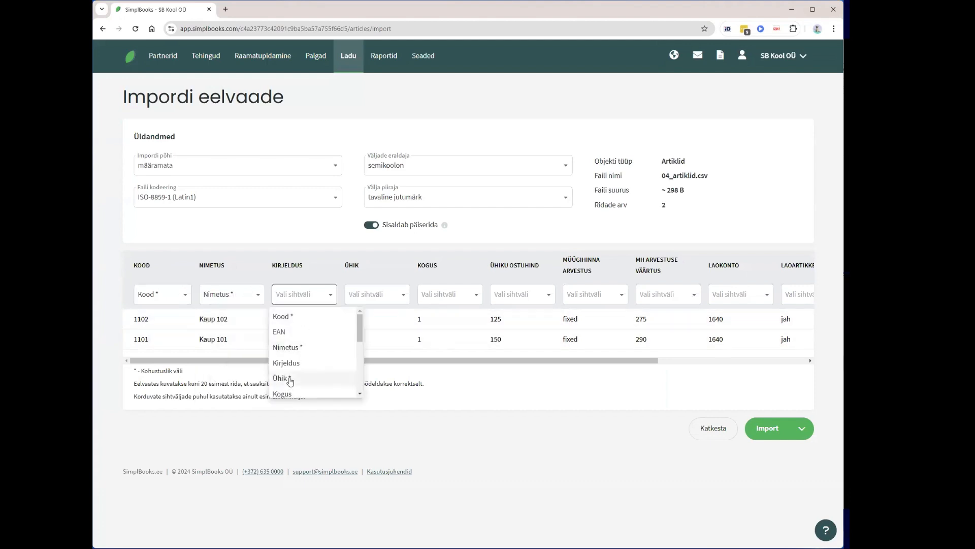
{"action": "left_click", "coordinate": [308, 378]}
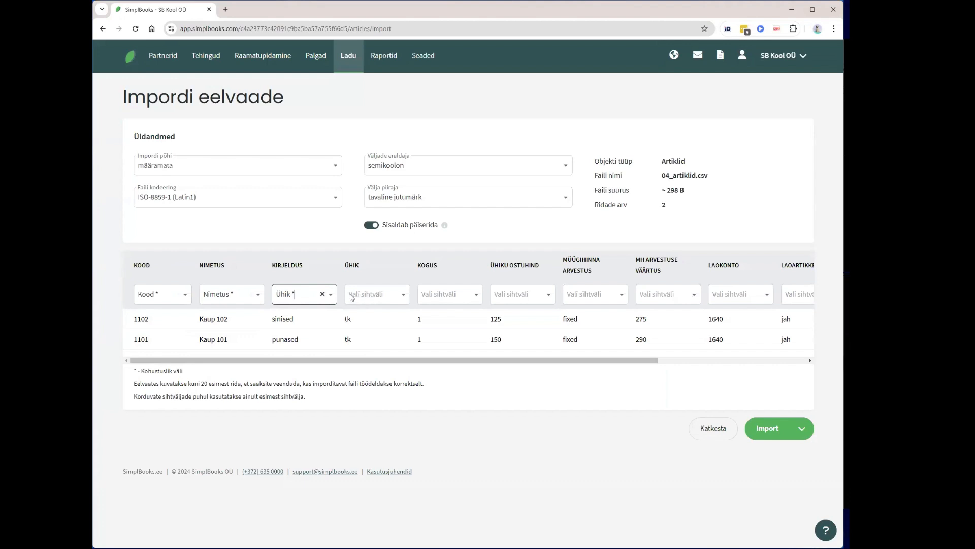
{"action": "left_click", "coordinate": [317, 298]}
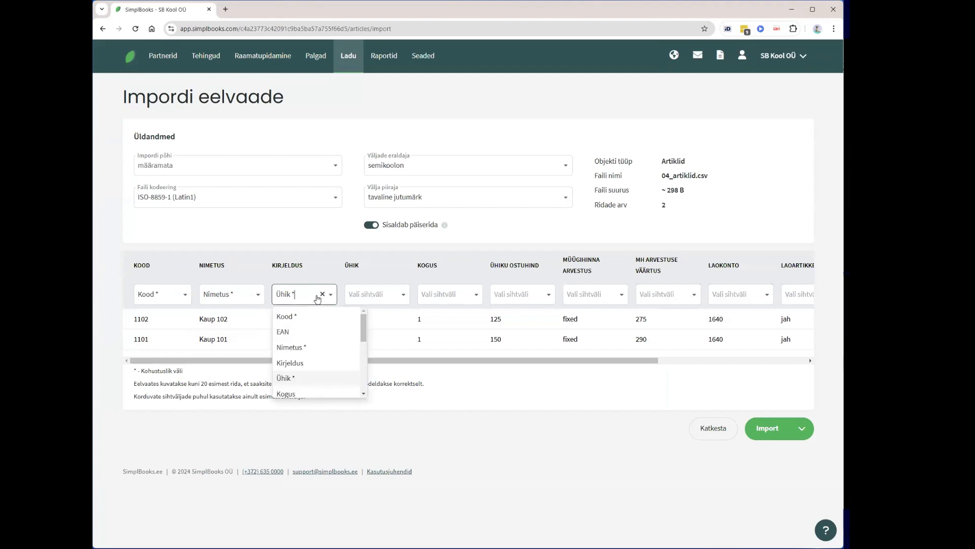
{"action": "left_click", "coordinate": [295, 362]}
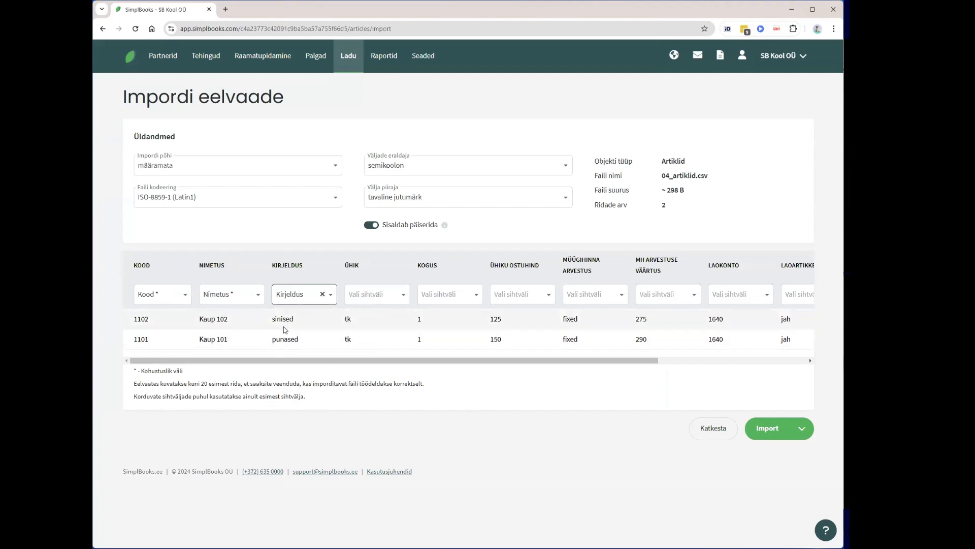
- Map ÜHIK, KOGUS and ÜHIKU OSTUHIND to the Ühik, Kogus and Ühiku ostuhind fields
{"action": "left_click", "coordinate": [375, 294]}
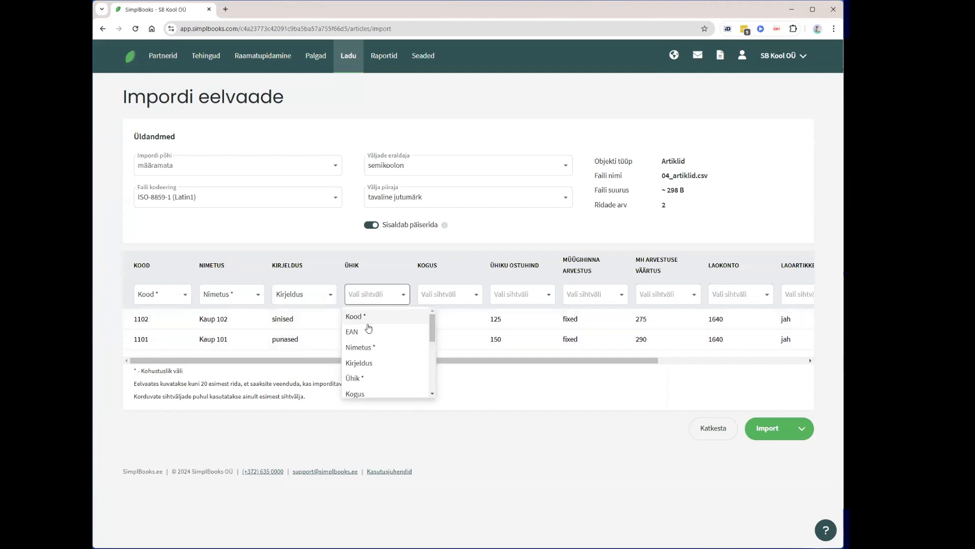
{"action": "left_click", "coordinate": [371, 380]}
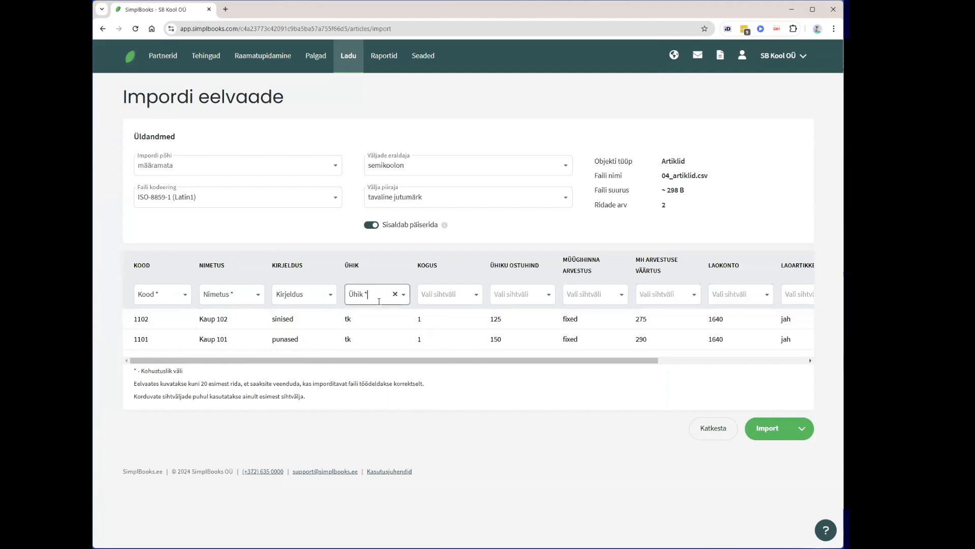
{"action": "left_click", "coordinate": [466, 298]}
{"action": "scroll", "coordinate": [508, 345], "scroll_direction": "down", "scroll_amount": 1}
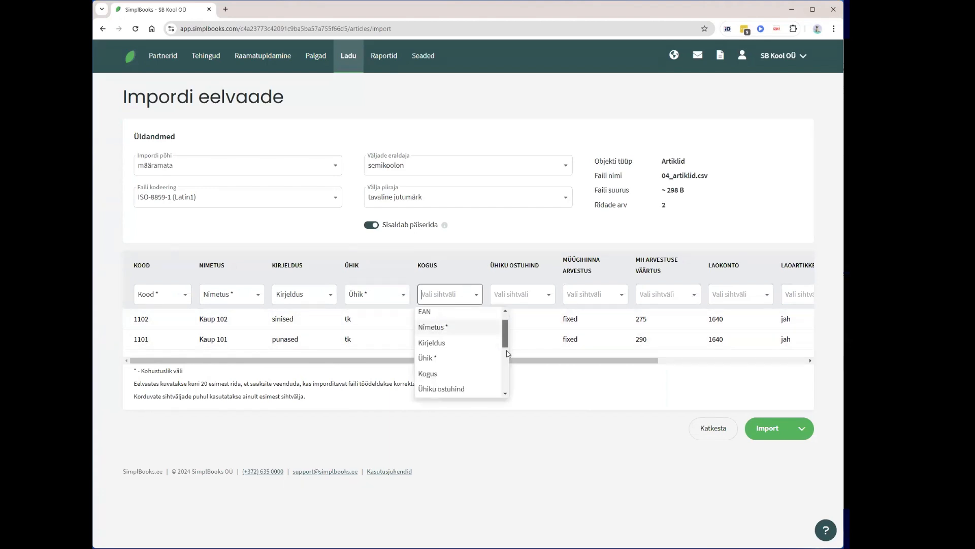
{"action": "scroll", "coordinate": [507, 353], "scroll_direction": "down", "scroll_amount": 1}
{"action": "left_click", "coordinate": [444, 346]}
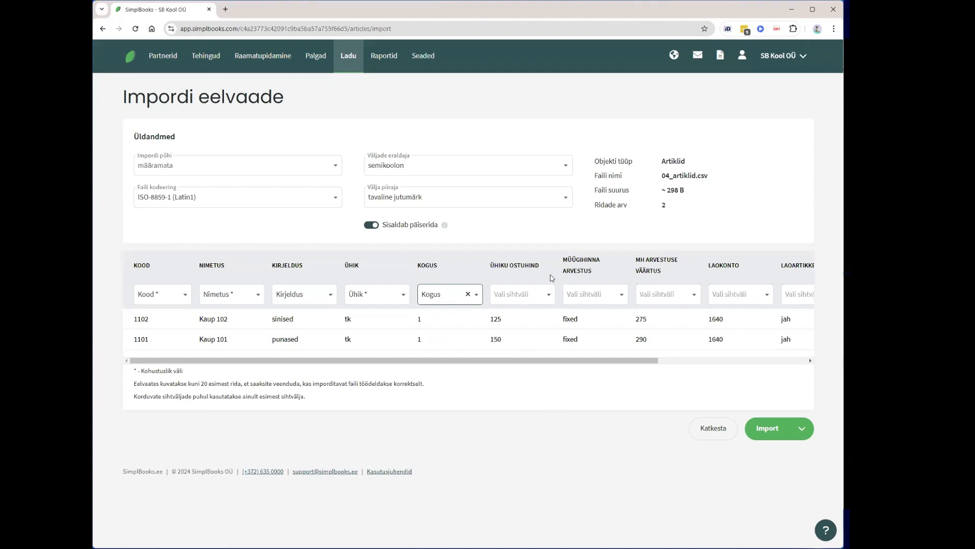
{"action": "left_click", "coordinate": [531, 297]}
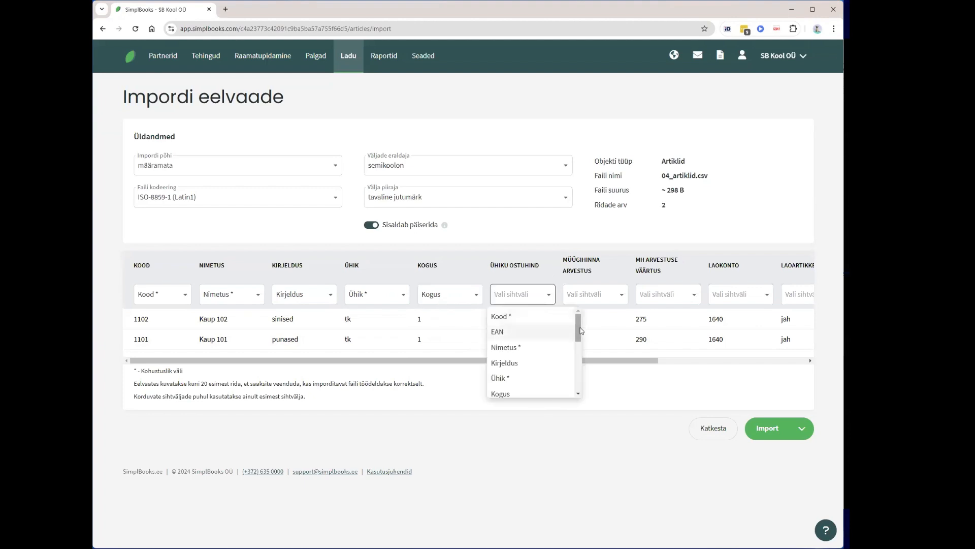
{"action": "left_click_drag", "start_coordinate": [579, 328], "coordinate": [578, 344]}
{"action": "scroll", "coordinate": [578, 344], "scroll_direction": "down", "scroll_amount": 2}
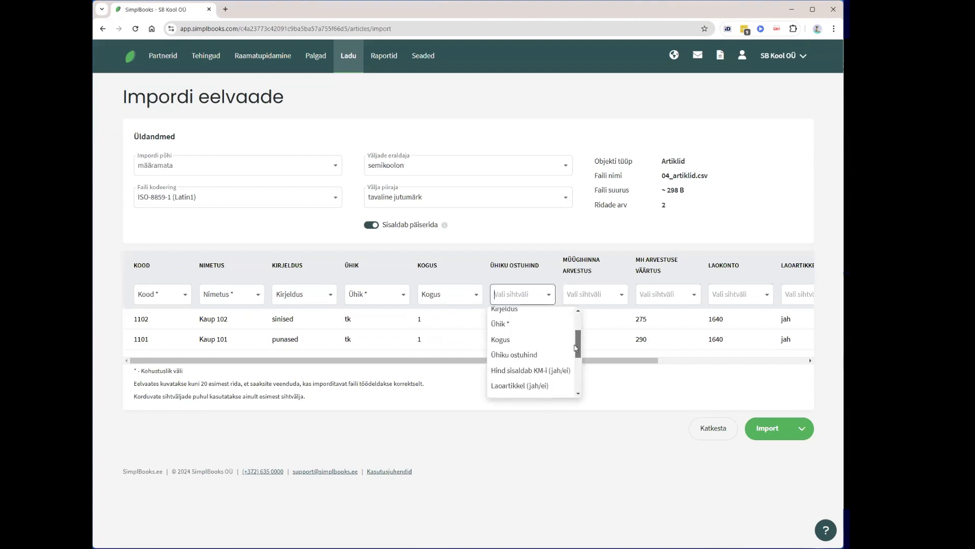
{"action": "left_click", "coordinate": [514, 348]}
{"action": "left_click", "coordinate": [595, 297]}
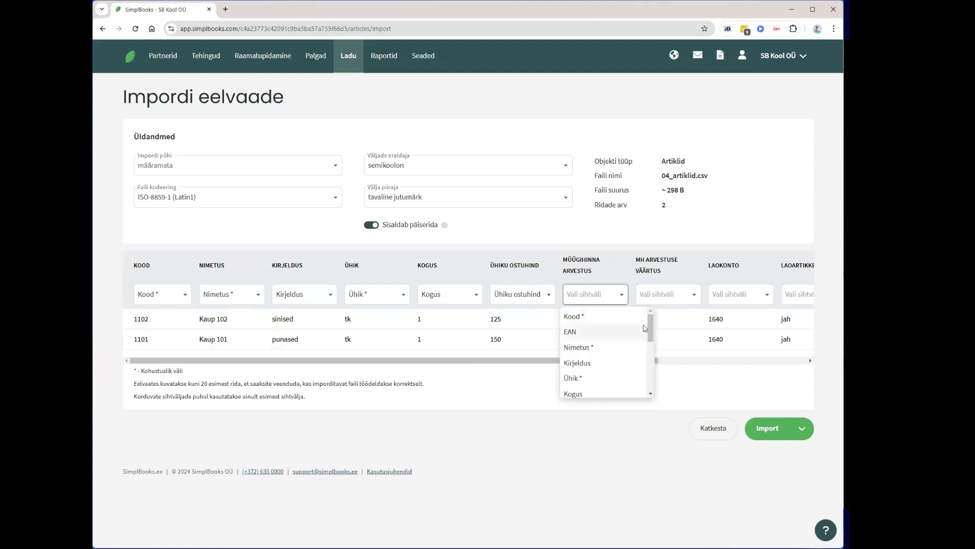
- Map MÜÜGIHINNA ARVESTUS and MH ARVESTUSE VÄÄRTUS to their matching sales price basis fields
{"action": "left_click_drag", "start_coordinate": [652, 332], "coordinate": [654, 361]}
{"action": "left_click", "coordinate": [630, 347]}
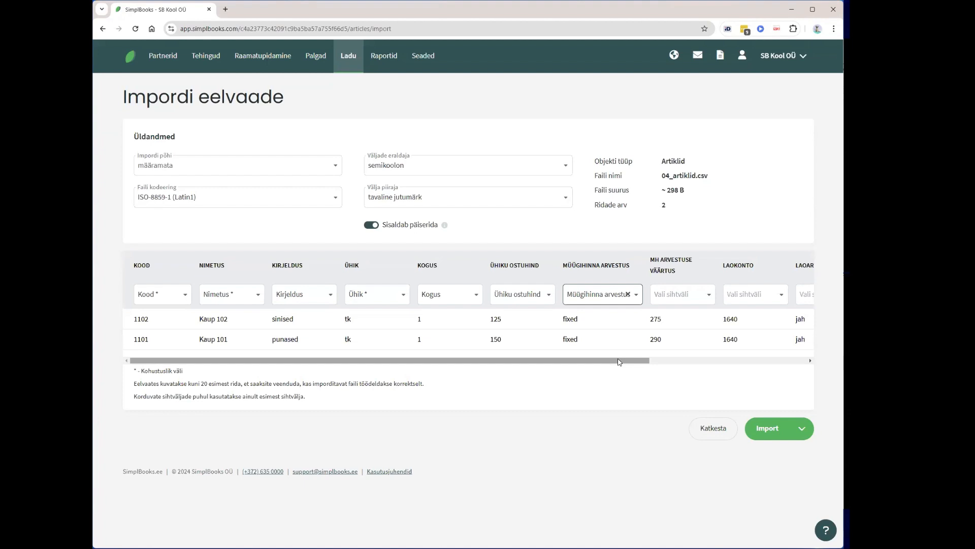
{"action": "left_click_drag", "start_coordinate": [642, 360], "coordinate": [771, 356]}
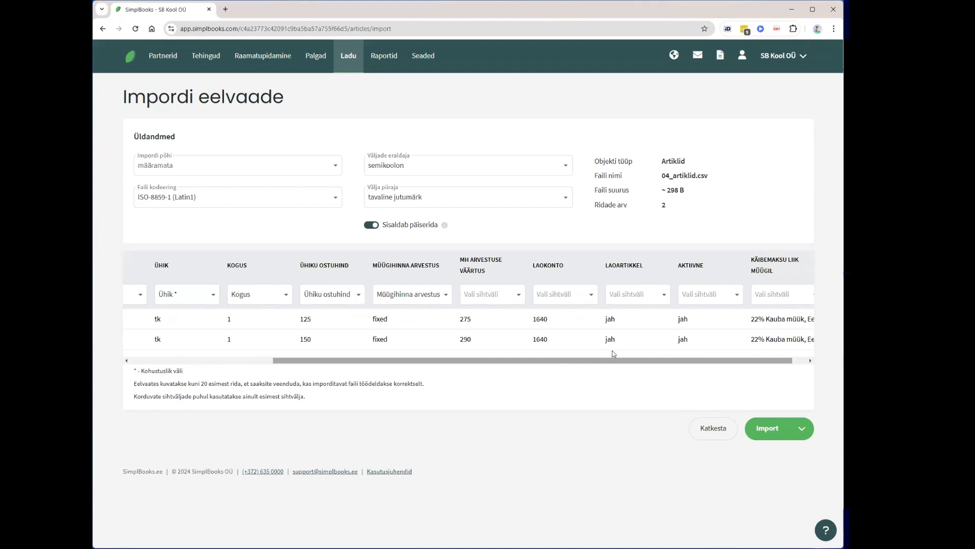
{"action": "left_click", "coordinate": [482, 298]}
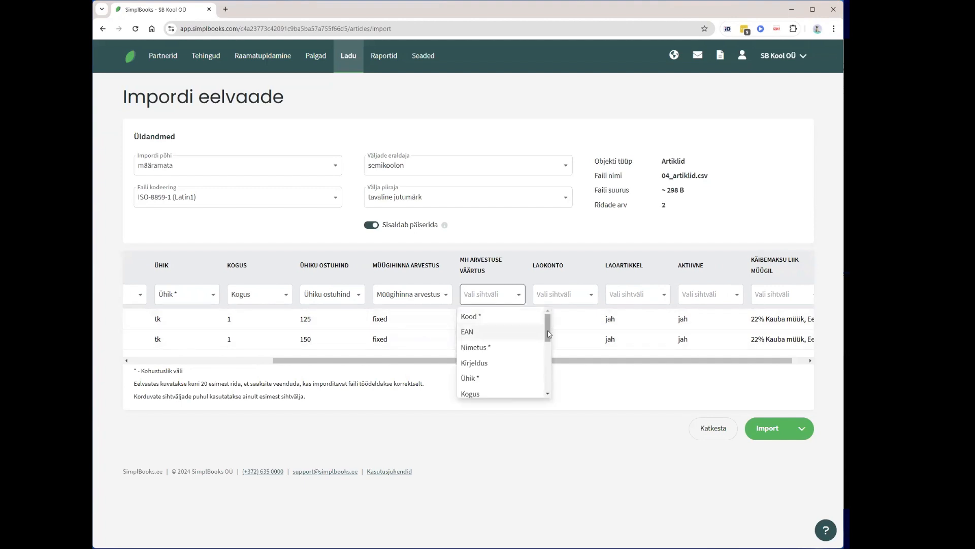
{"action": "left_click_drag", "start_coordinate": [545, 333], "coordinate": [544, 375]}
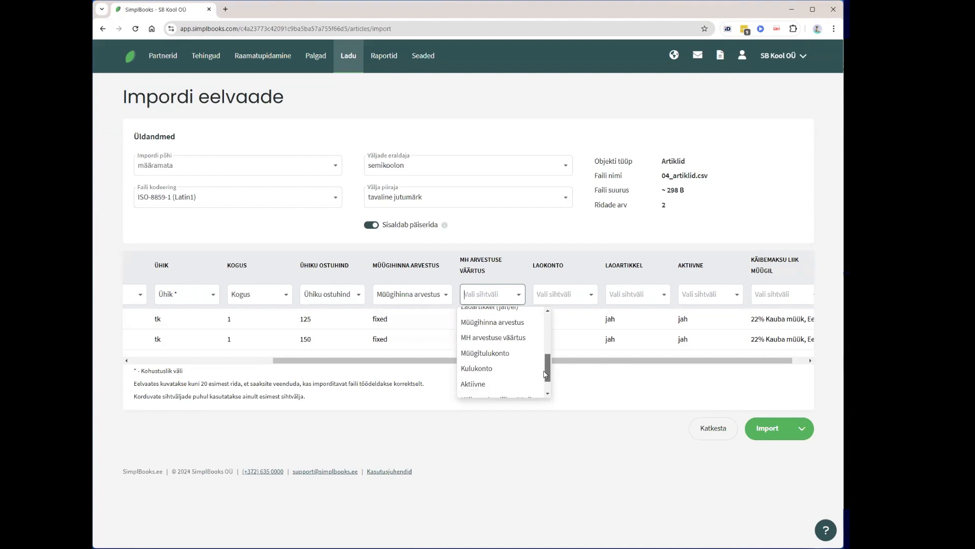
{"action": "left_click", "coordinate": [514, 339]}
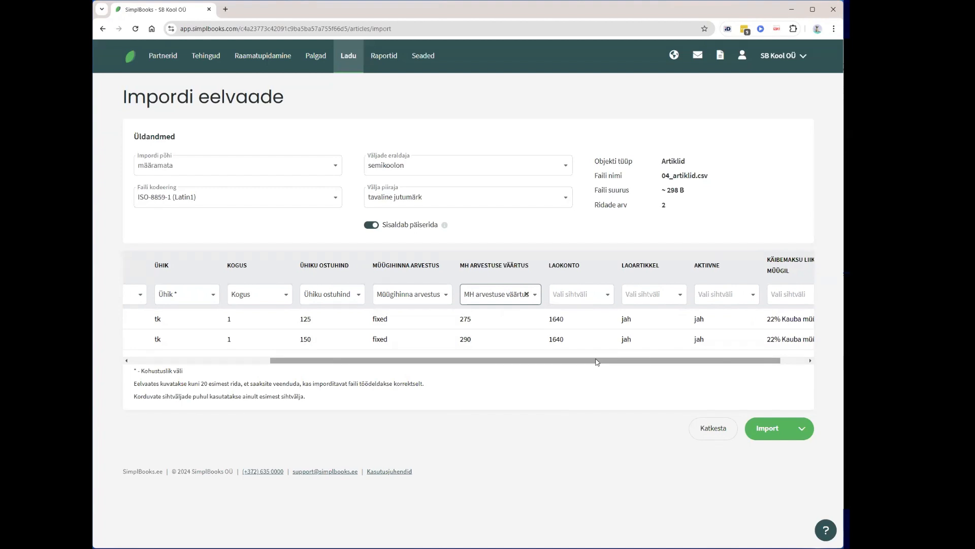
- Map LAOKONTO to Kulukonto and LAOARTIKKEL to Laoartikkel (jah/ei)
{"action": "left_click", "coordinate": [587, 300]}
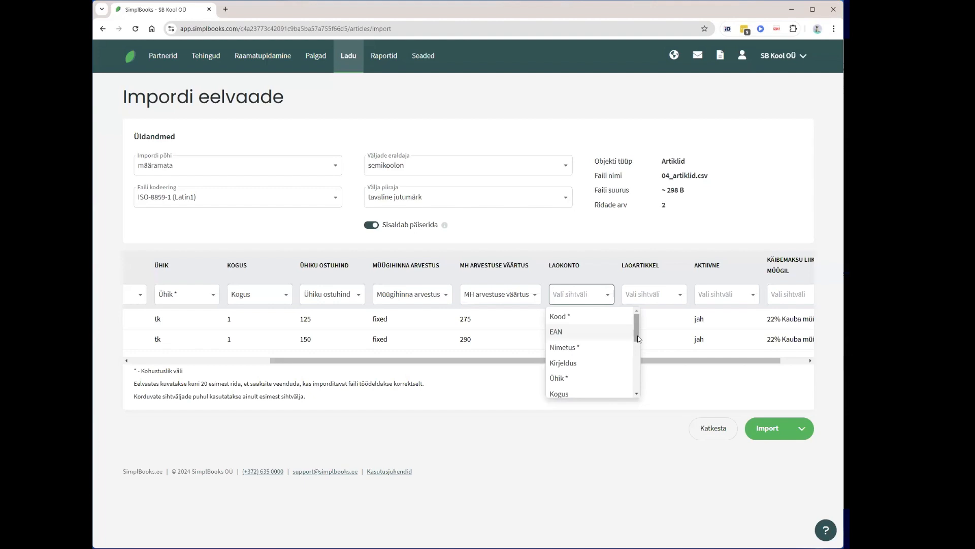
{"action": "left_click_drag", "start_coordinate": [638, 339], "coordinate": [638, 363]}
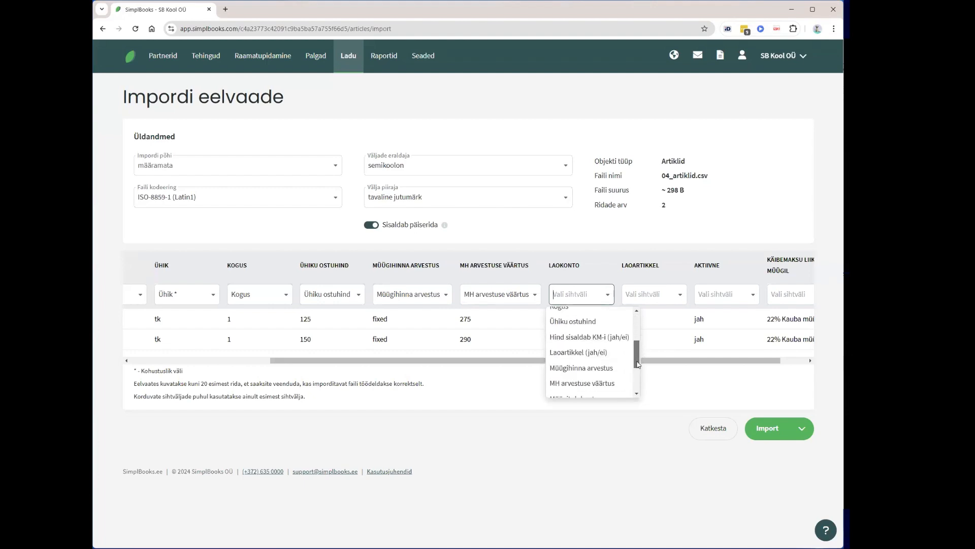
{"action": "scroll", "coordinate": [577, 373], "scroll_direction": "down", "scroll_amount": 2}
{"action": "left_click", "coordinate": [575, 373]}
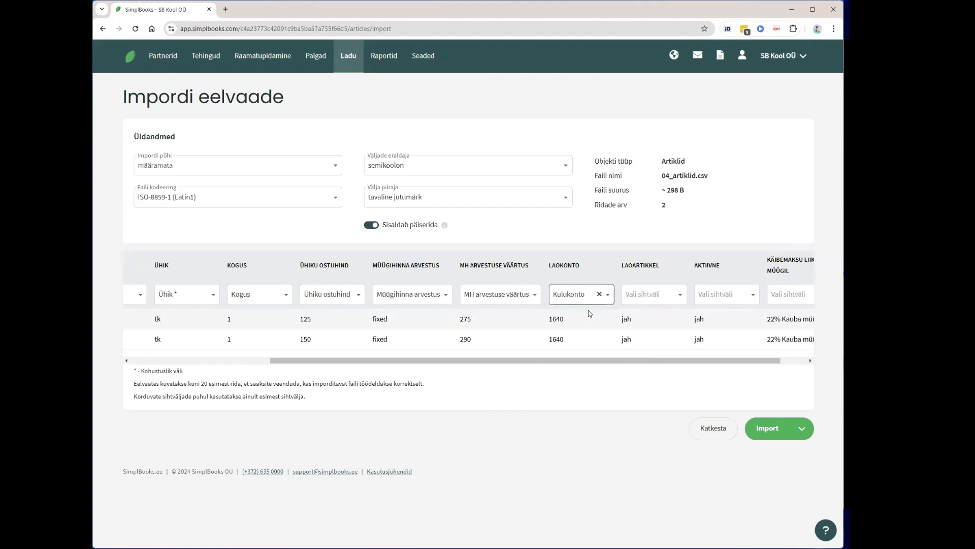
{"action": "left_click_drag", "start_coordinate": [608, 360], "coordinate": [678, 359]}
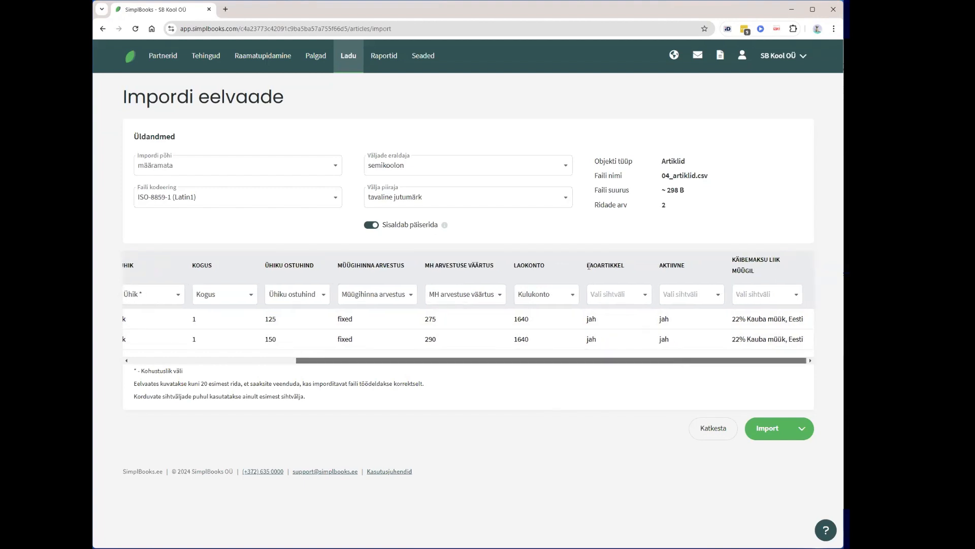
{"action": "left_click", "coordinate": [616, 293]}
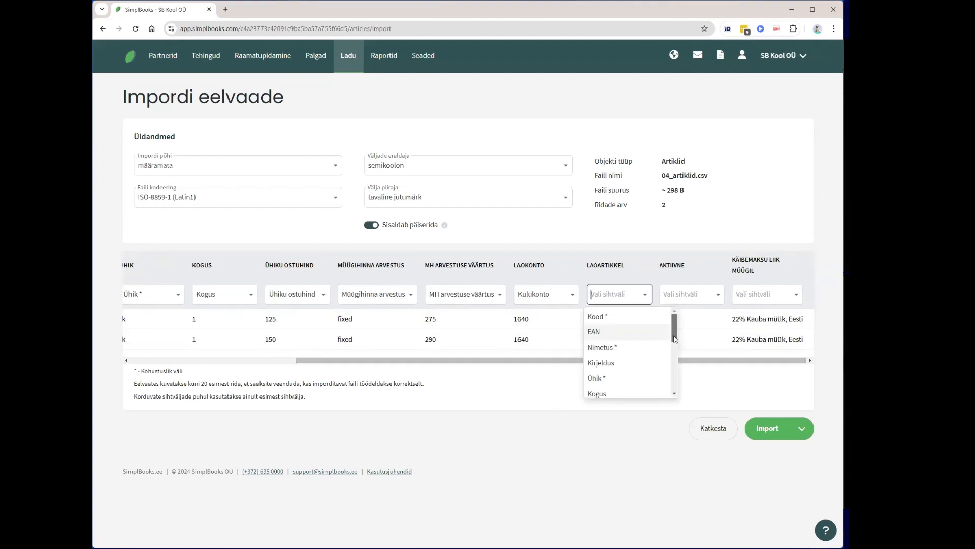
{"action": "left_click_drag", "start_coordinate": [675, 339], "coordinate": [668, 365]}
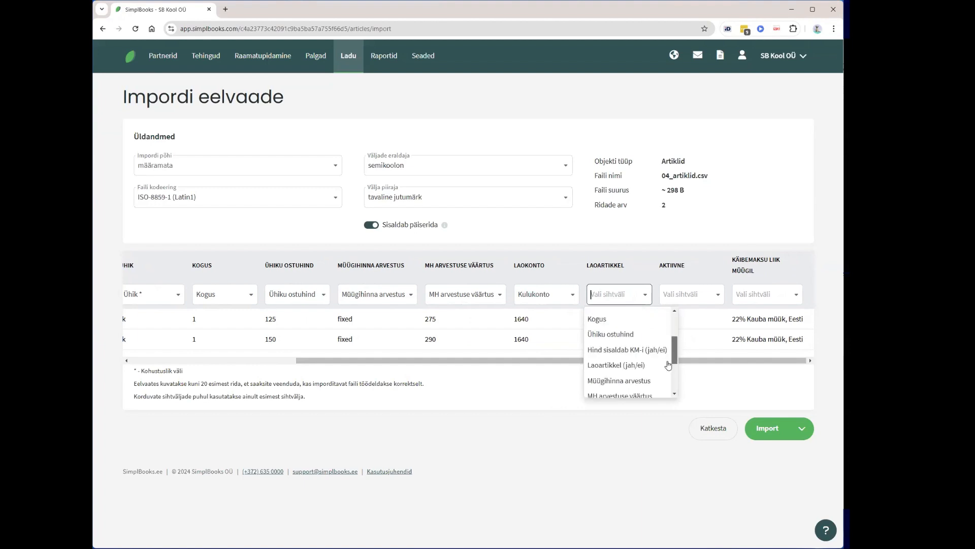
{"action": "scroll", "coordinate": [645, 358], "scroll_direction": "down", "scroll_amount": 1}
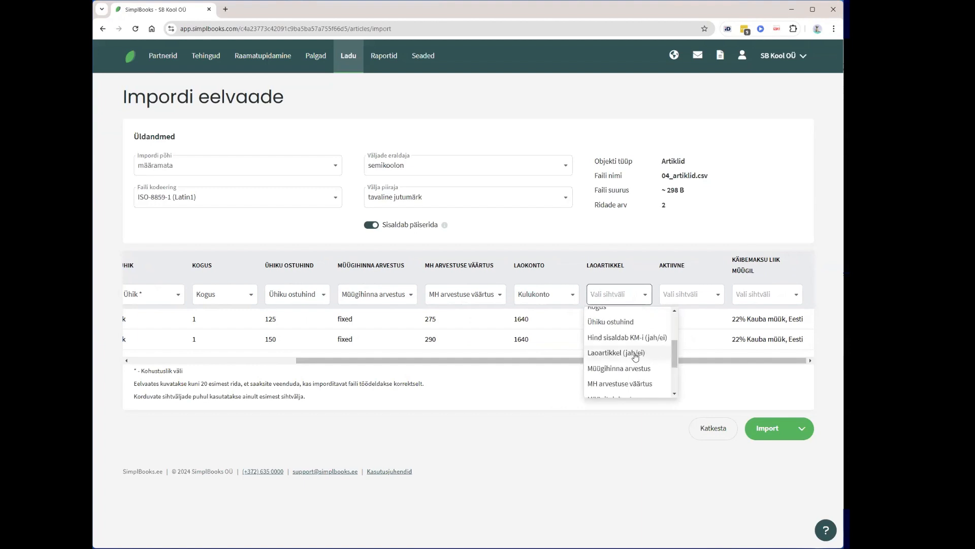
{"action": "left_click", "coordinate": [635, 357]}
- Map AKTIIVNE to Aktiivne and KÄIBEMAKSU LIIK MÜÜGIL to Käibemaksu liik müügil
{"action": "left_click", "coordinate": [694, 294]}
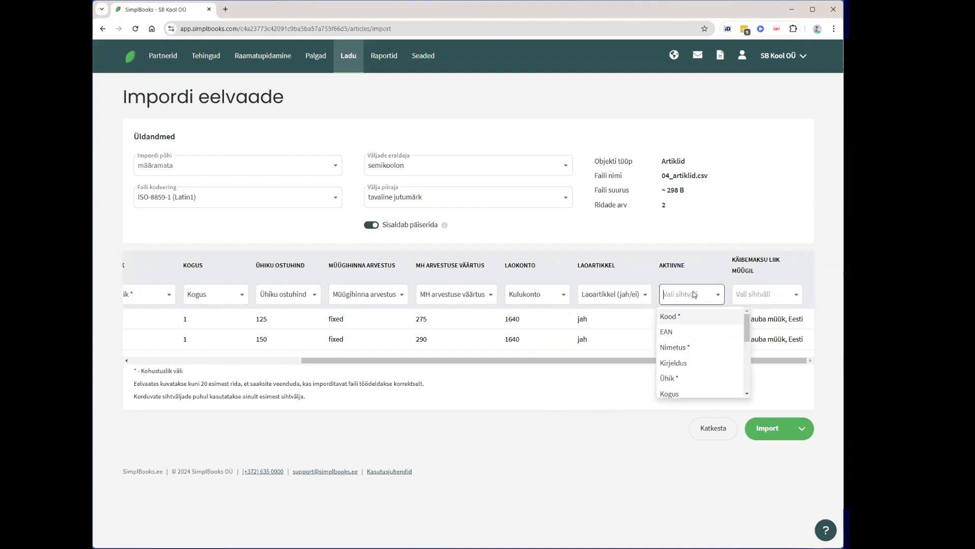
{"action": "left_click_drag", "start_coordinate": [746, 339], "coordinate": [746, 391]}
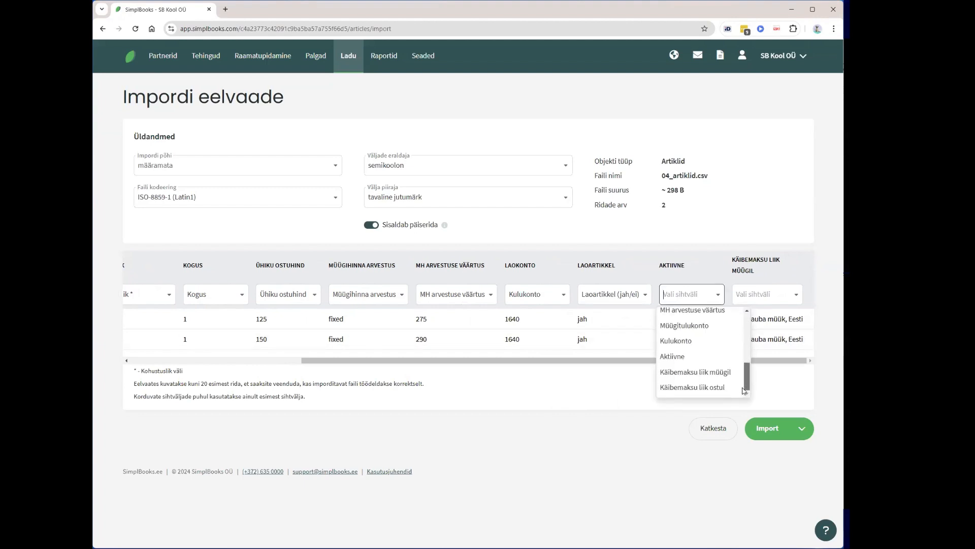
{"action": "left_click", "coordinate": [602, 391]}
{"action": "left_click", "coordinate": [683, 293]}
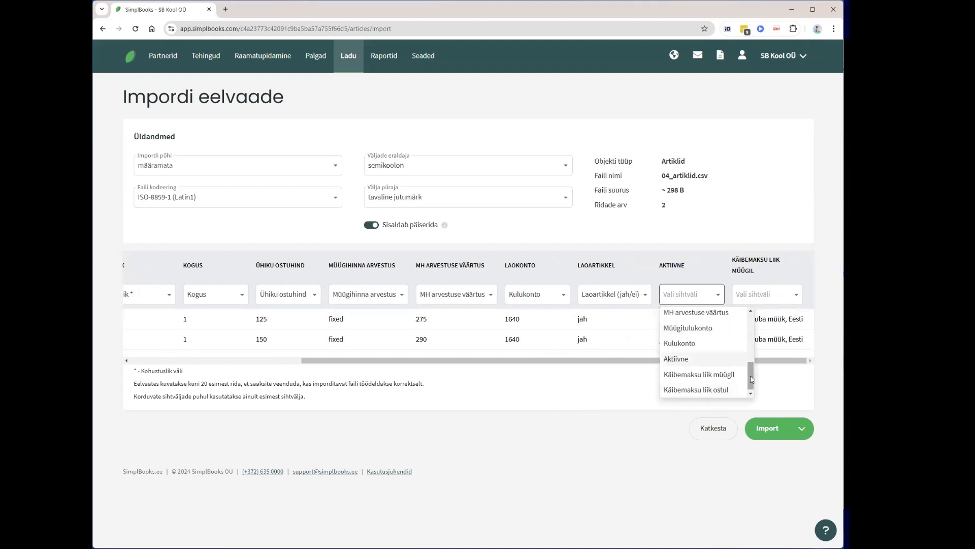
{"action": "left_click", "coordinate": [731, 359]}
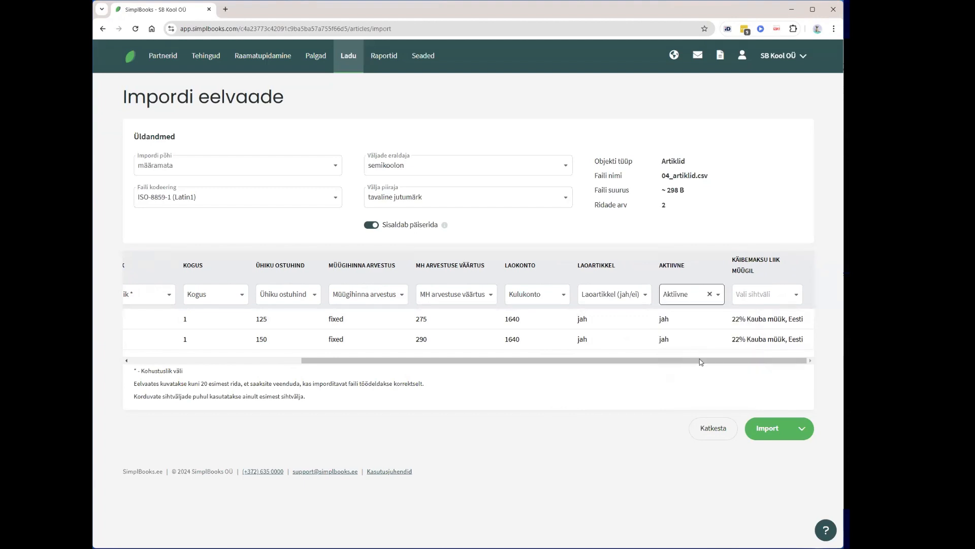
{"action": "left_click", "coordinate": [738, 365]}
{"action": "left_click", "coordinate": [756, 298]}
{"action": "left_click_drag", "start_coordinate": [820, 327], "coordinate": [821, 398]}
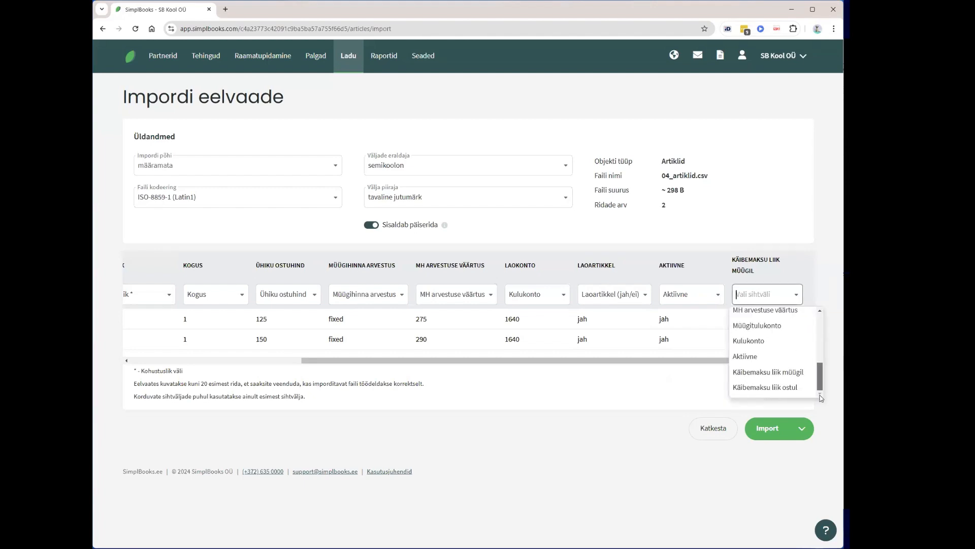
{"action": "left_click", "coordinate": [792, 373]}
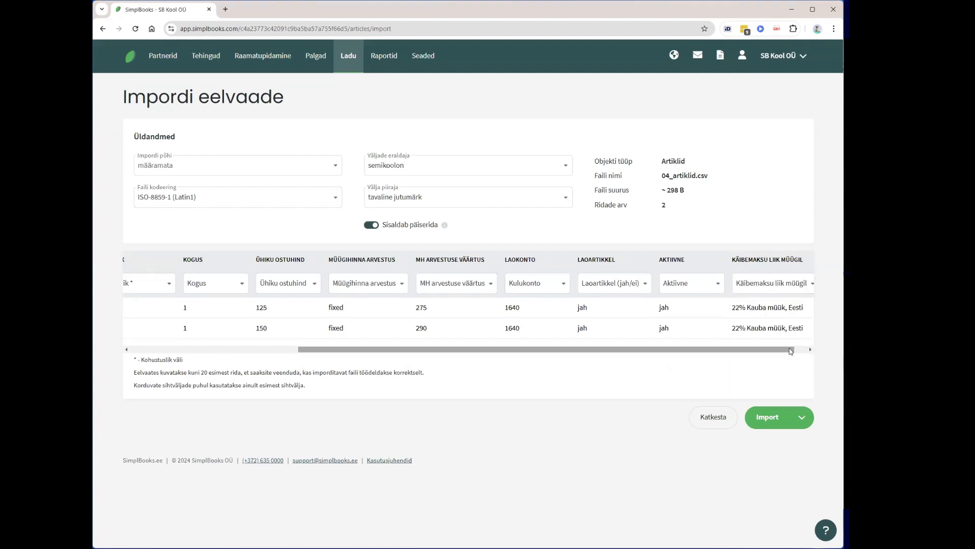
{"action": "left_click", "coordinate": [808, 349]}
{"action": "left_click_drag", "start_coordinate": [808, 349], "coordinate": [558, 356]}
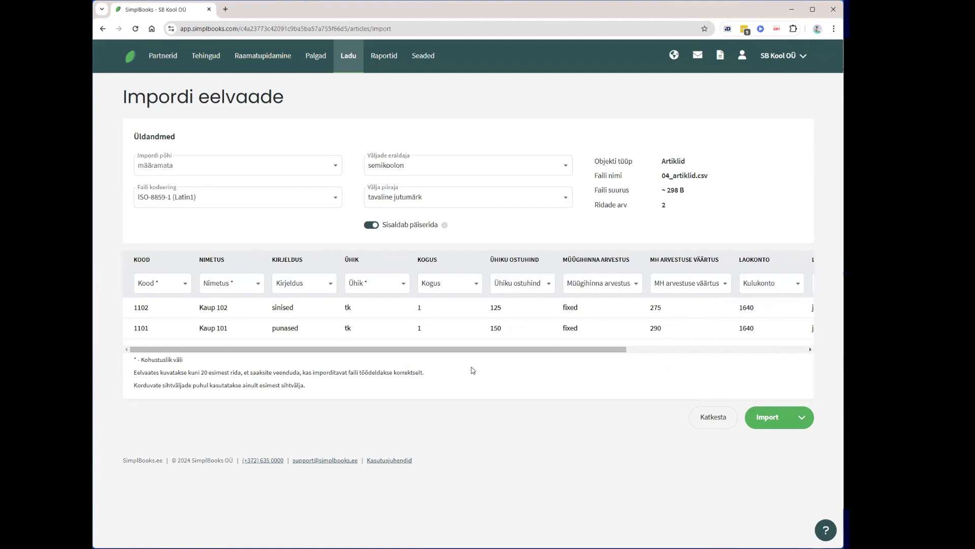
- Import articles 1101 and 1102, then display MH arvestuse väärtus, Müügitulukonto and Käibemaksu liik müügil columns
{"action": "left_click", "coordinate": [770, 424]}
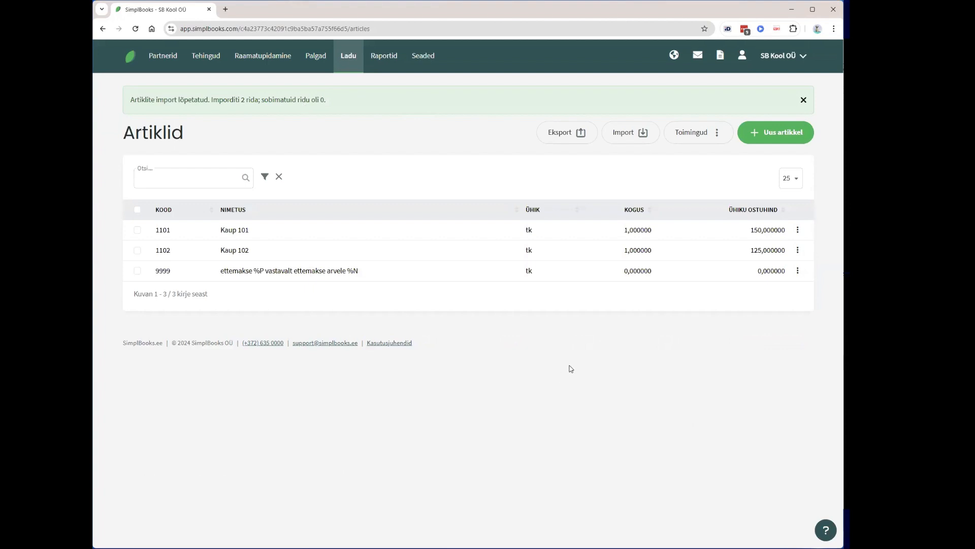
{"action": "left_click", "coordinate": [694, 136]}
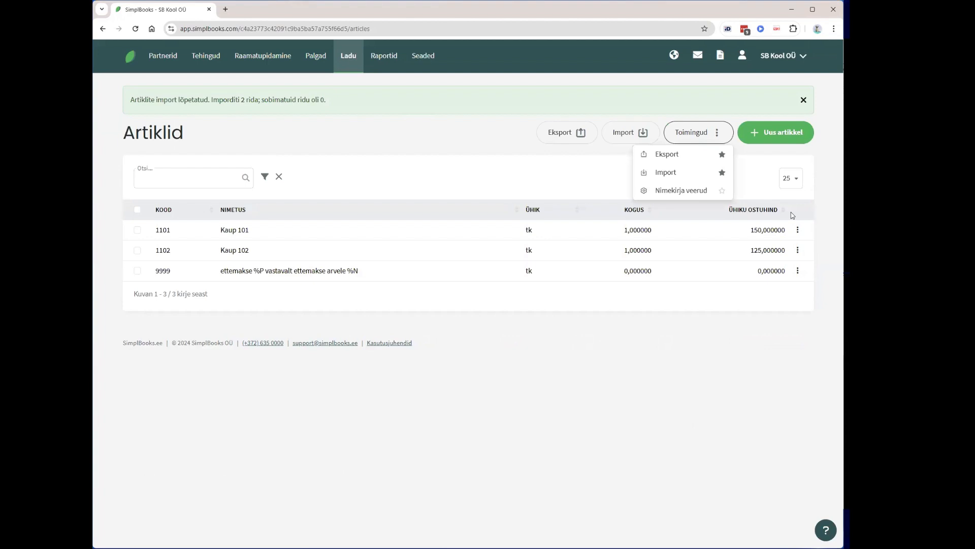
{"action": "left_click", "coordinate": [681, 190]}
{"action": "left_click", "coordinate": [794, 227]}
{"action": "left_click", "coordinate": [794, 245]}
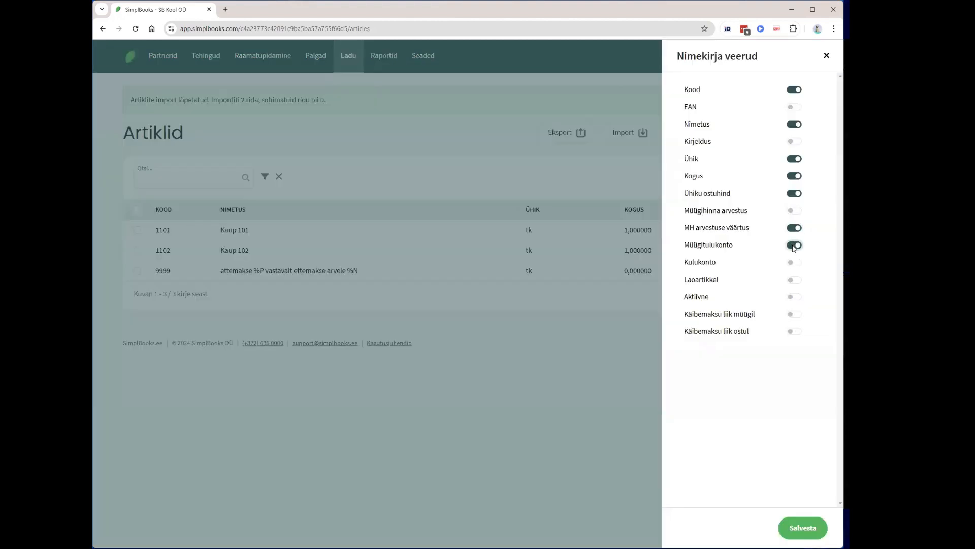
{"action": "left_click", "coordinate": [794, 314]}
{"action": "left_click", "coordinate": [803, 527]}
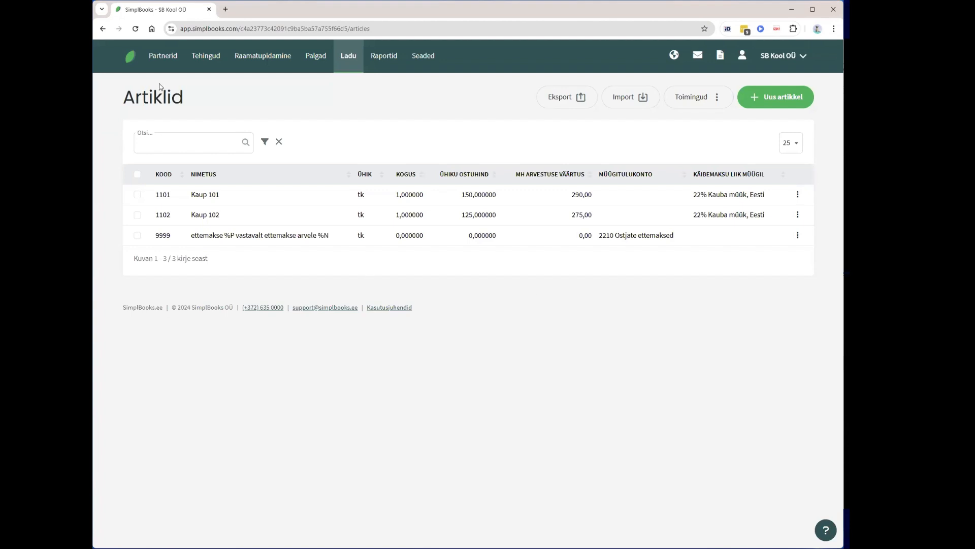
- Start a clients and suppliers data import and choose 01_partnerid.csv from the computer
{"action": "left_click", "coordinate": [163, 56]}
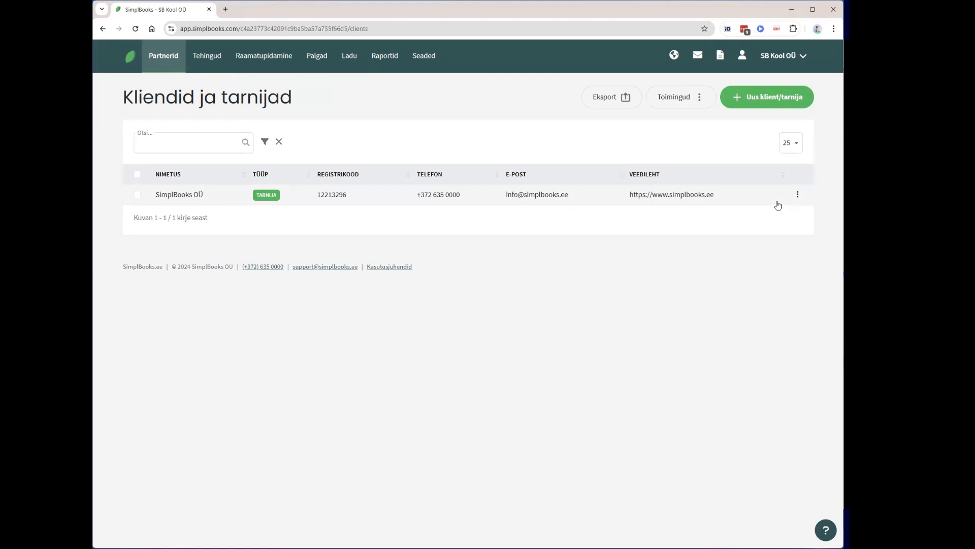
{"action": "left_click", "coordinate": [682, 96]}
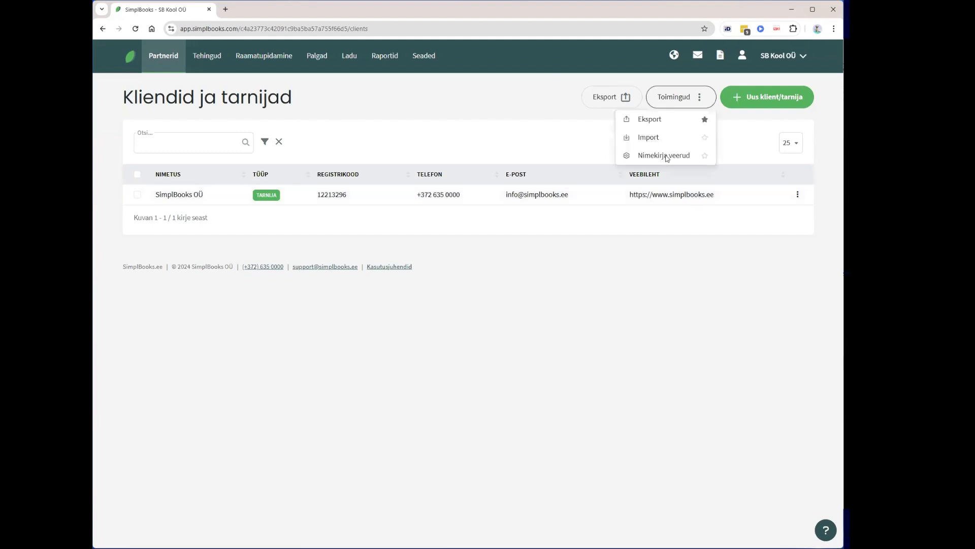
{"action": "left_click", "coordinate": [649, 138]}
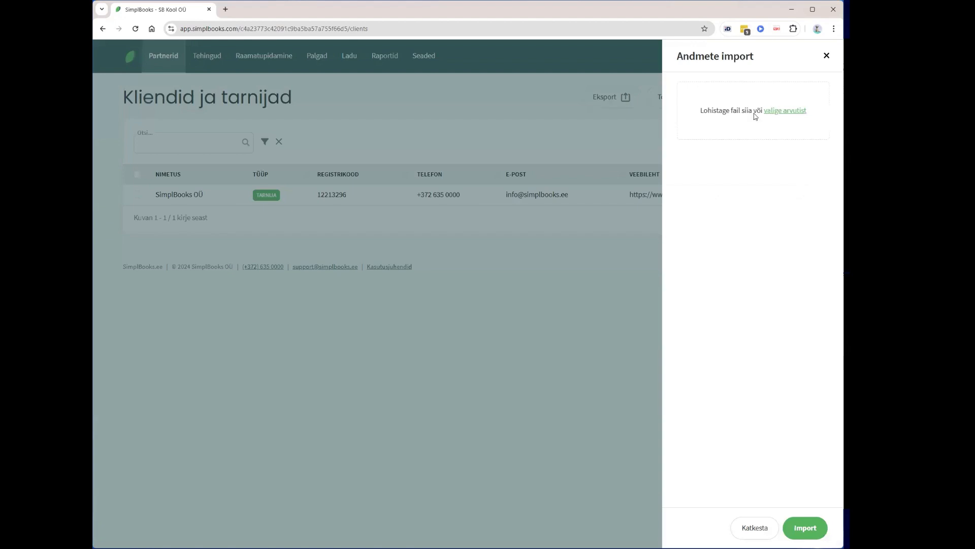
{"action": "left_click", "coordinate": [805, 528]}
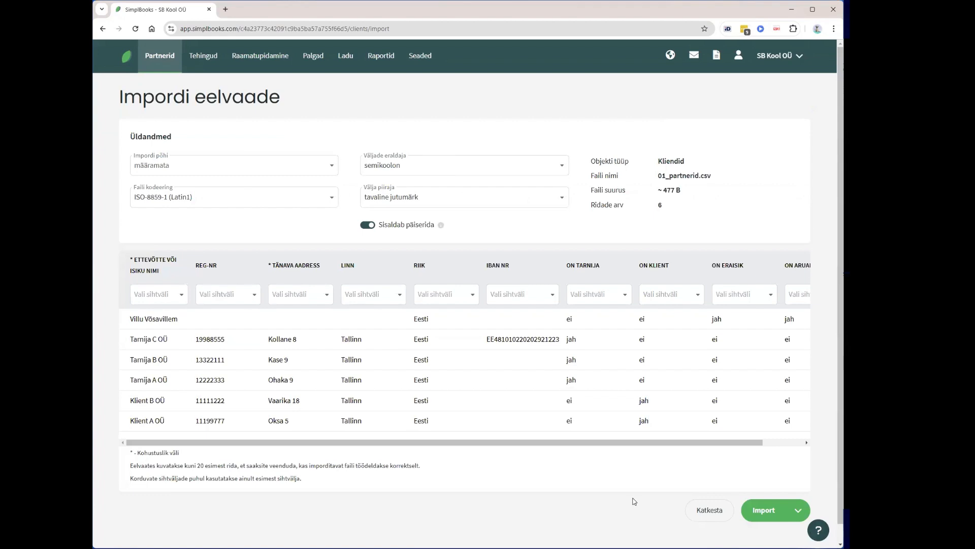
- Map the name, REG-NR and address columns to Ettevõtte või isiku nimi, Reg-nr and Tänava aadress
{"action": "left_click", "coordinate": [163, 300]}
{"action": "left_click", "coordinate": [188, 315]}
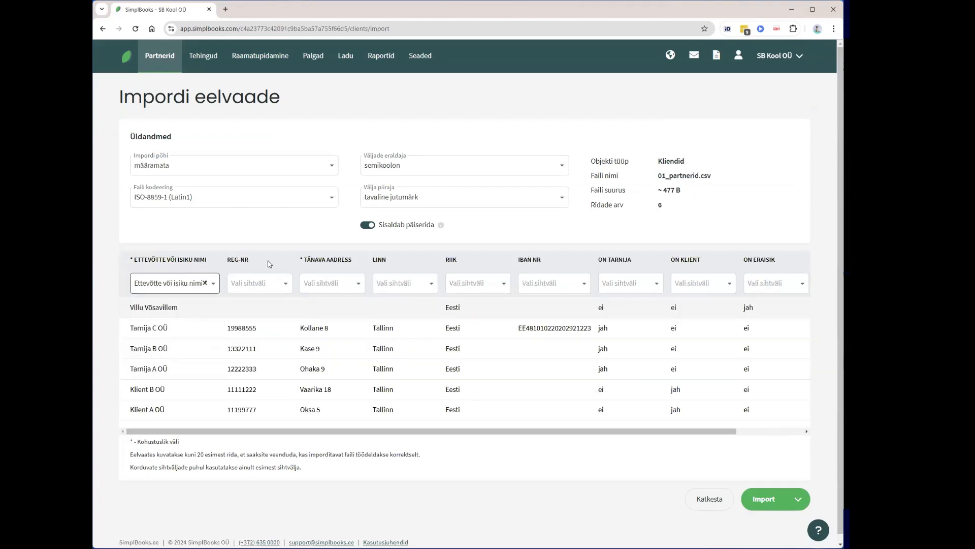
{"action": "left_click", "coordinate": [261, 285]}
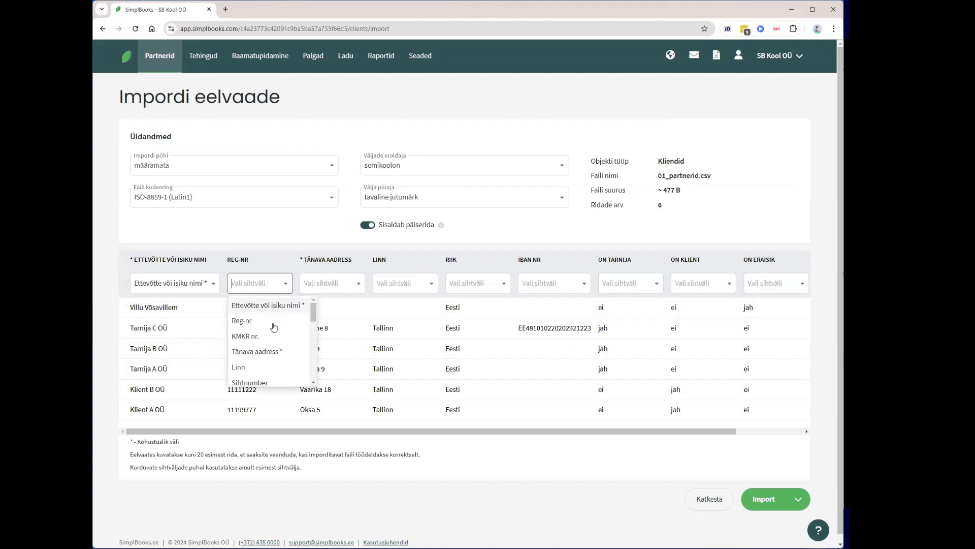
{"action": "left_click", "coordinate": [268, 323]}
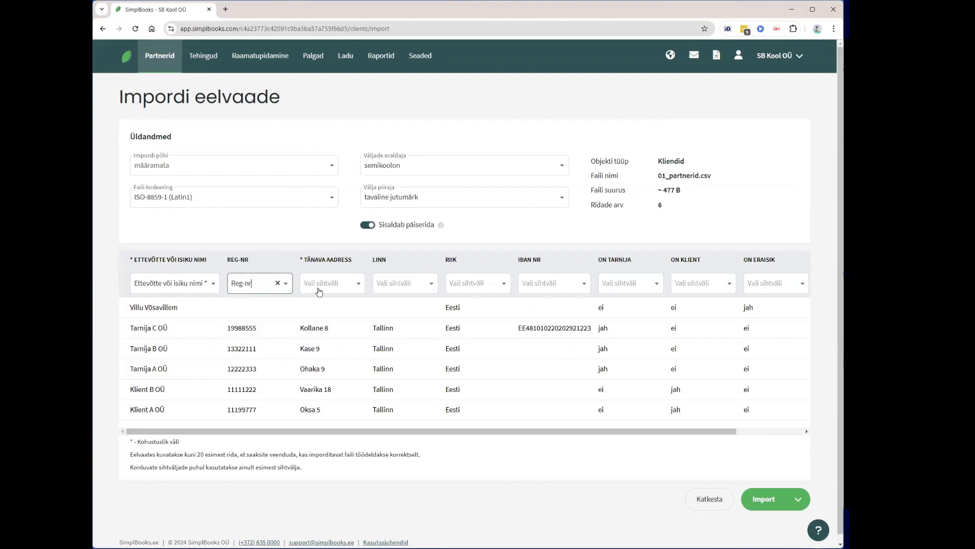
{"action": "left_click", "coordinate": [349, 288]}
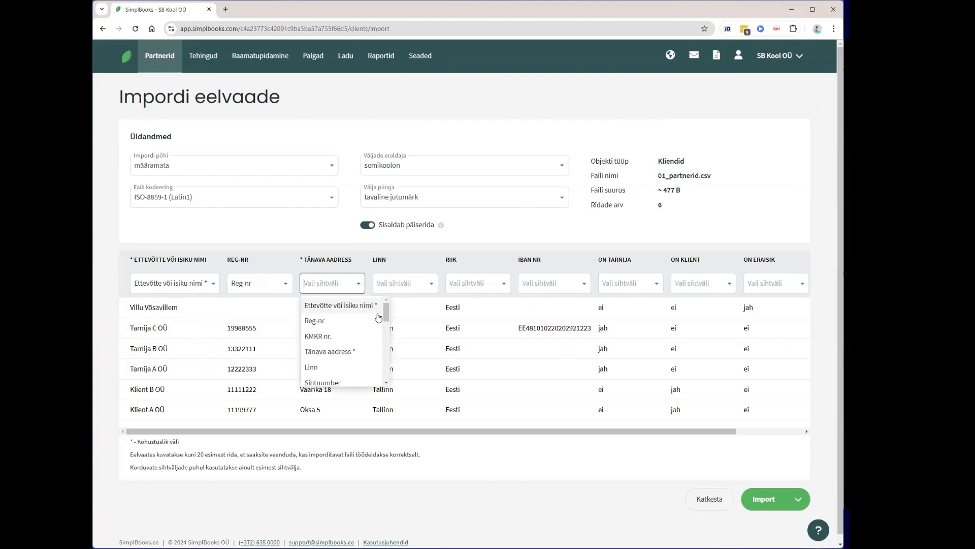
{"action": "scroll", "coordinate": [384, 318], "scroll_direction": "down", "scroll_amount": 2}
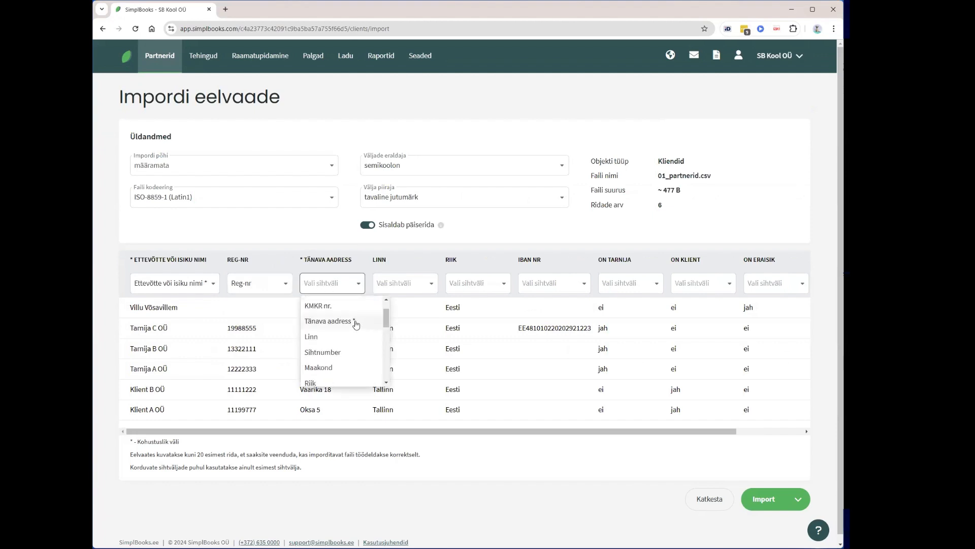
{"action": "left_click", "coordinate": [357, 324]}
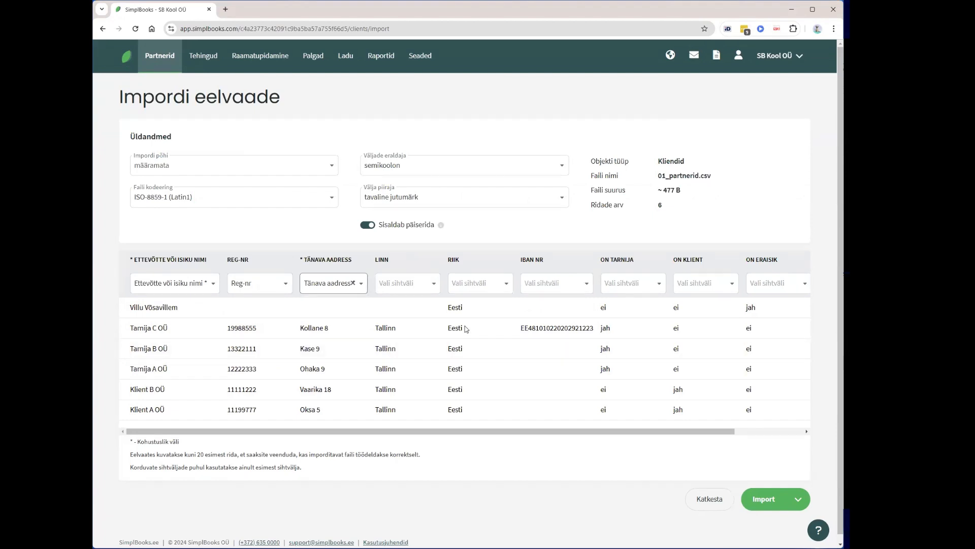
- Map LINN, RIIK and IBAN NR to Linn, Riik and Konto nr. (IBAN)
{"action": "left_click", "coordinate": [418, 283]}
{"action": "scroll", "coordinate": [401, 330], "scroll_direction": "down", "scroll_amount": 2}
{"action": "left_click", "coordinate": [390, 321]}
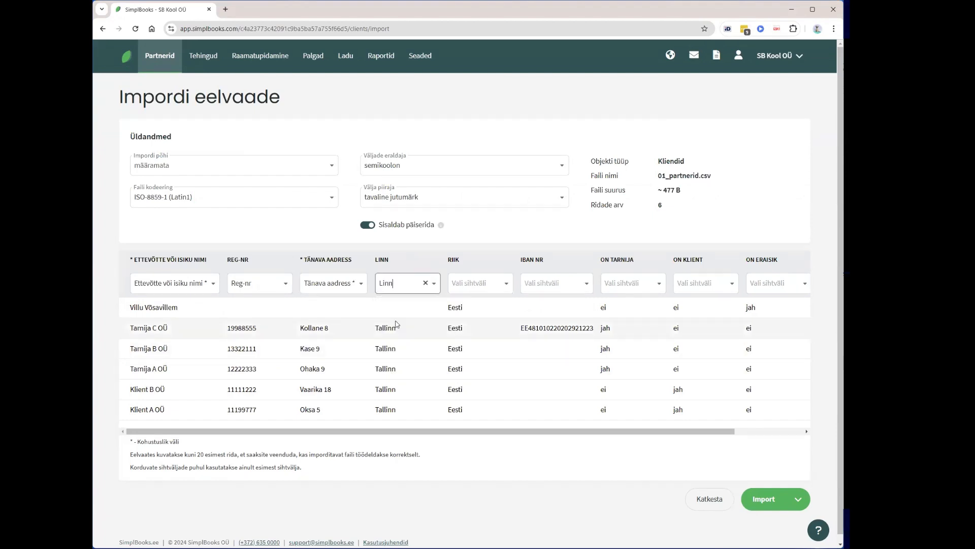
{"action": "left_click", "coordinate": [472, 286]}
{"action": "left_click_drag", "start_coordinate": [535, 319], "coordinate": [534, 329]}
{"action": "left_click", "coordinate": [471, 350]}
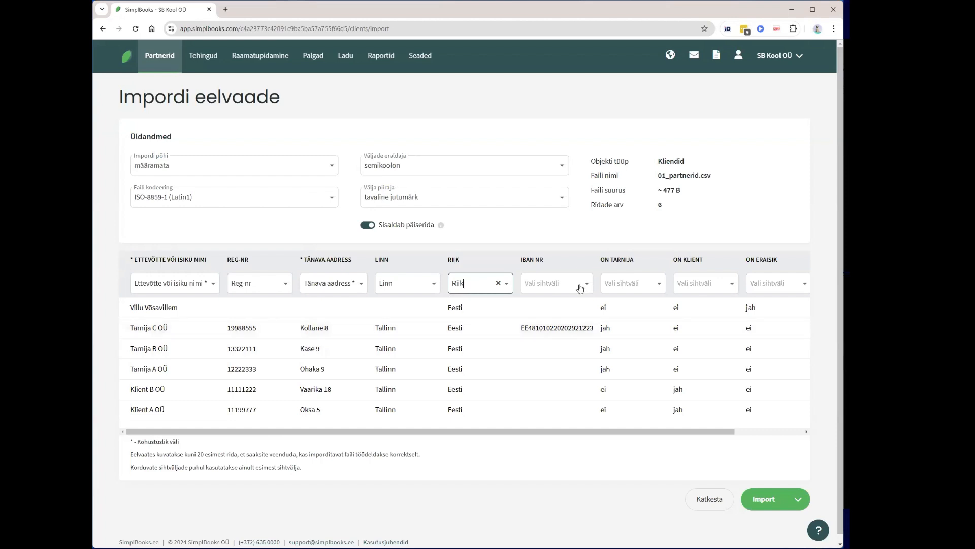
{"action": "left_click", "coordinate": [559, 288]}
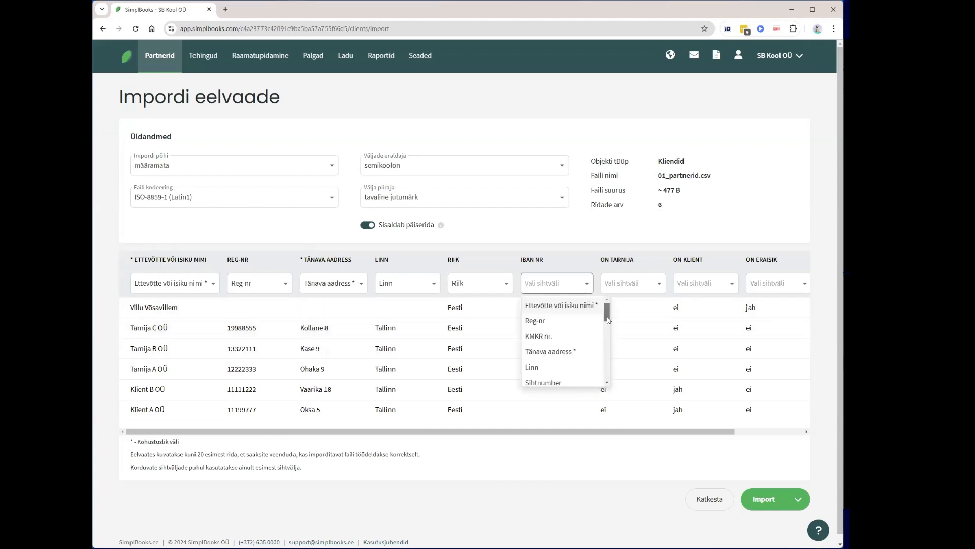
{"action": "left_click_drag", "start_coordinate": [609, 318], "coordinate": [610, 333]}
{"action": "scroll", "coordinate": [564, 343], "scroll_direction": "down", "scroll_amount": 4}
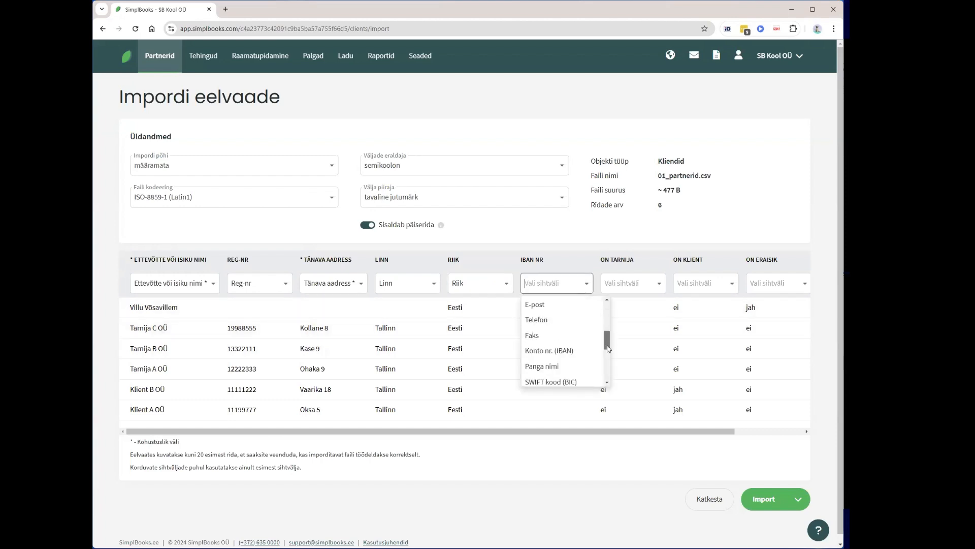
{"action": "left_click", "coordinate": [565, 343]}
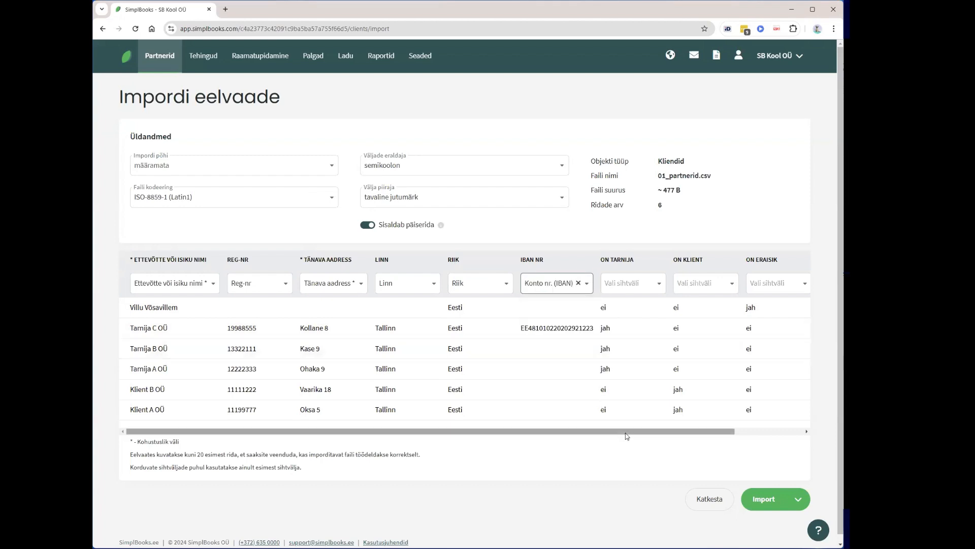
{"action": "left_click_drag", "start_coordinate": [625, 431], "coordinate": [757, 428]}
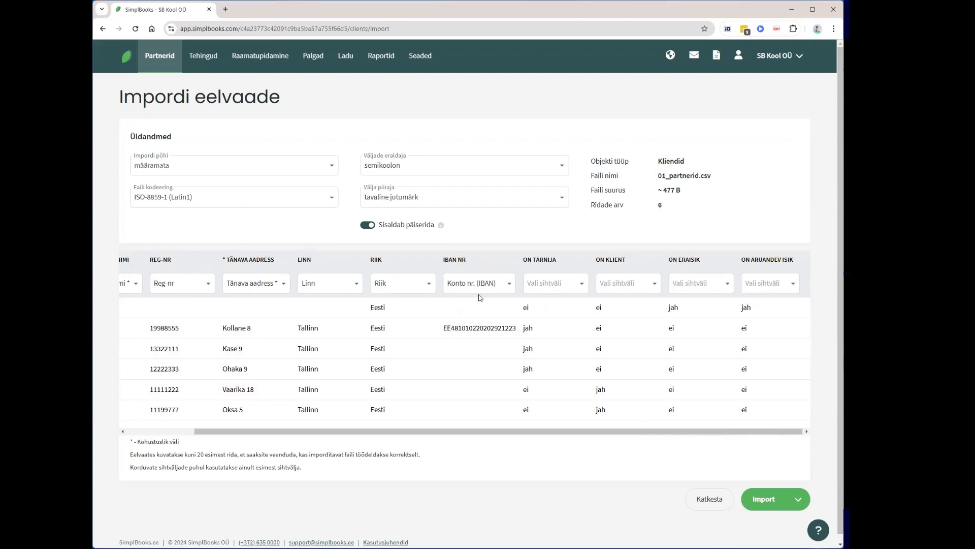
- Map ON TARNIJA and ON KLIENT to the On tarnija and On klient jah/ei fields
{"action": "left_click", "coordinate": [547, 282]}
{"action": "left_click_drag", "start_coordinate": [610, 313], "coordinate": [610, 339]}
{"action": "scroll", "coordinate": [609, 352], "scroll_direction": "down", "scroll_amount": 2}
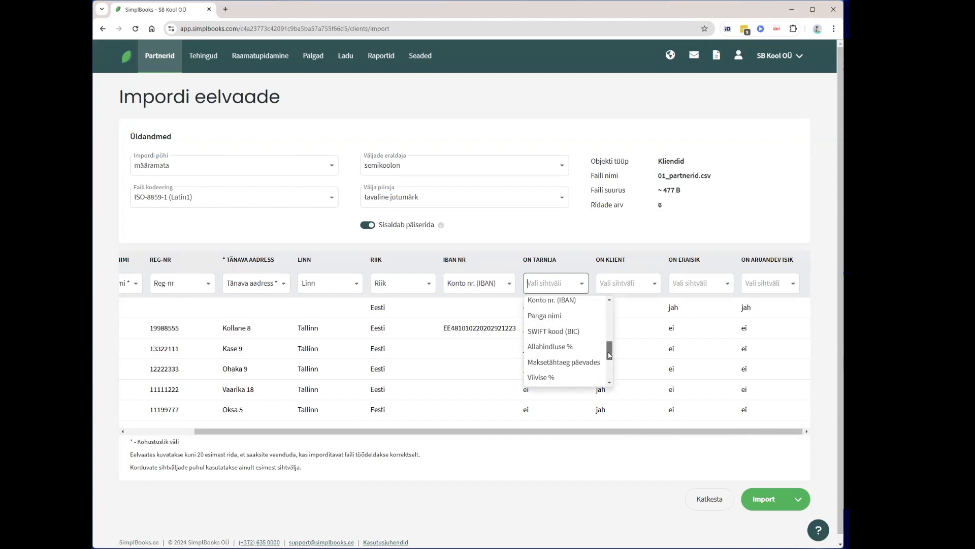
{"action": "left_click", "coordinate": [561, 381]}
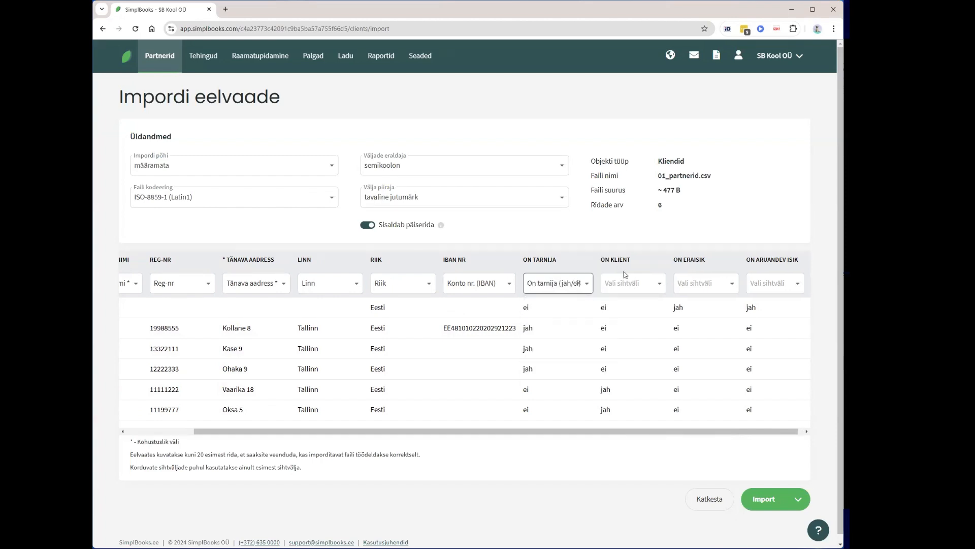
{"action": "left_click", "coordinate": [622, 285]}
{"action": "type", "text": "kl"}
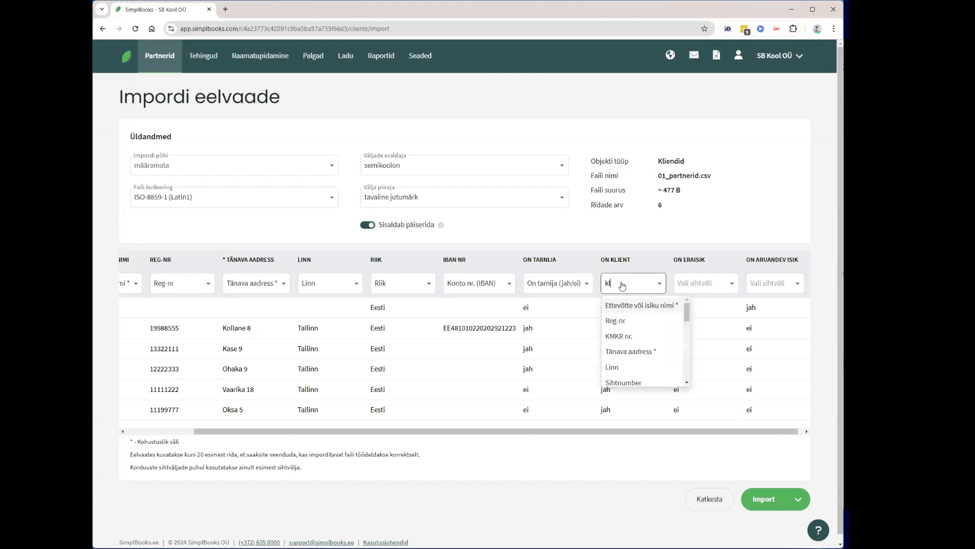
{"action": "left_click", "coordinate": [620, 307]}
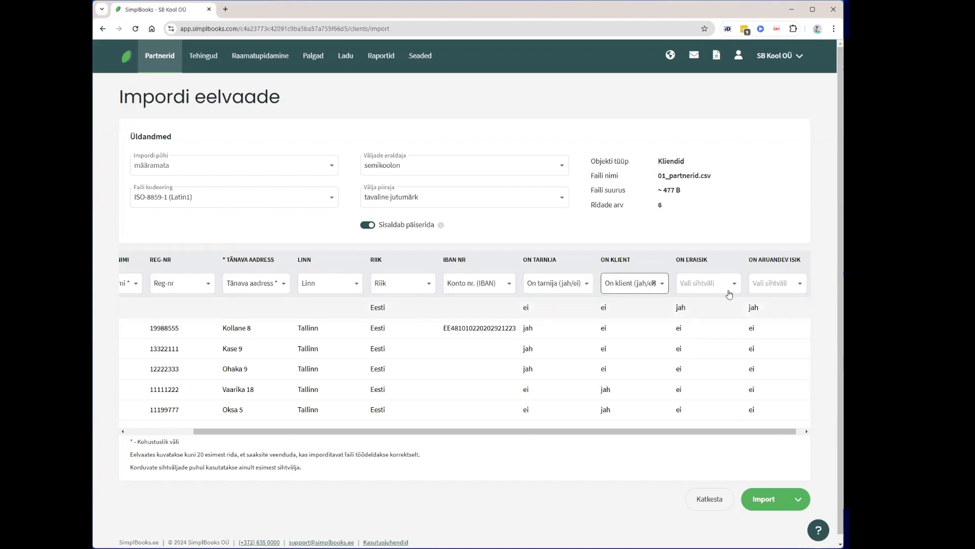
- Map ON ERAISIK and ON ARUANDEV ISIK to the On eraisik and On aruandev isik fields
{"action": "left_click", "coordinate": [697, 284]}
{"action": "type", "text": "er"}
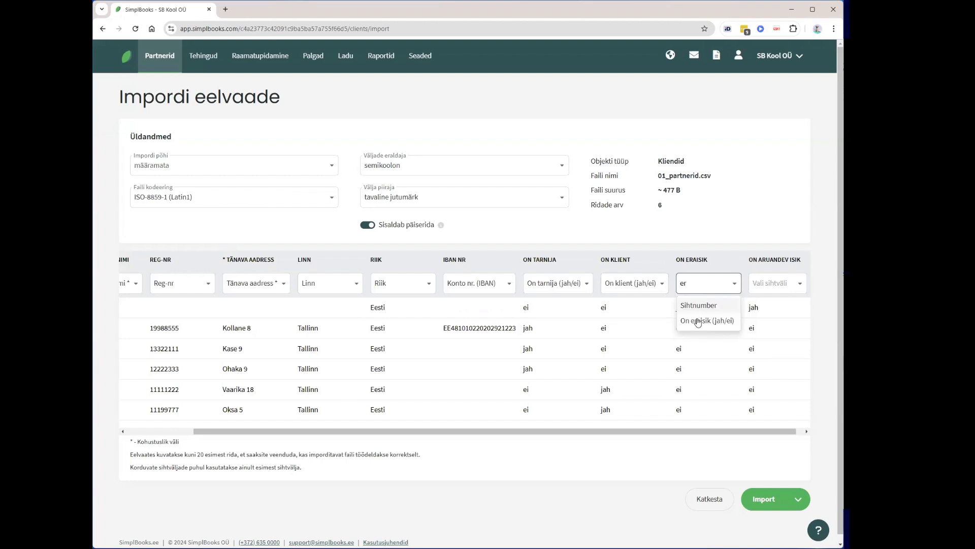
{"action": "left_click", "coordinate": [698, 323]}
{"action": "left_click", "coordinate": [773, 288]}
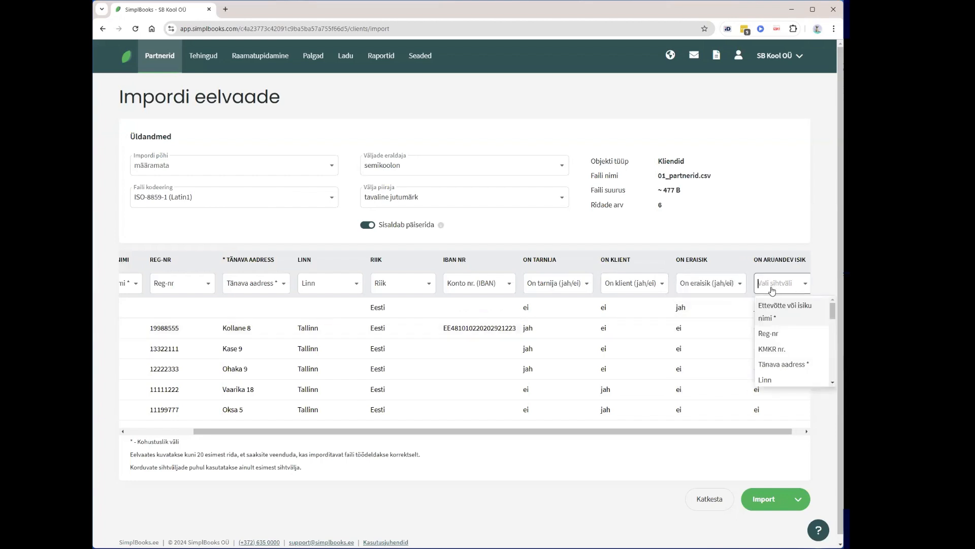
{"action": "type", "text": "ary"}
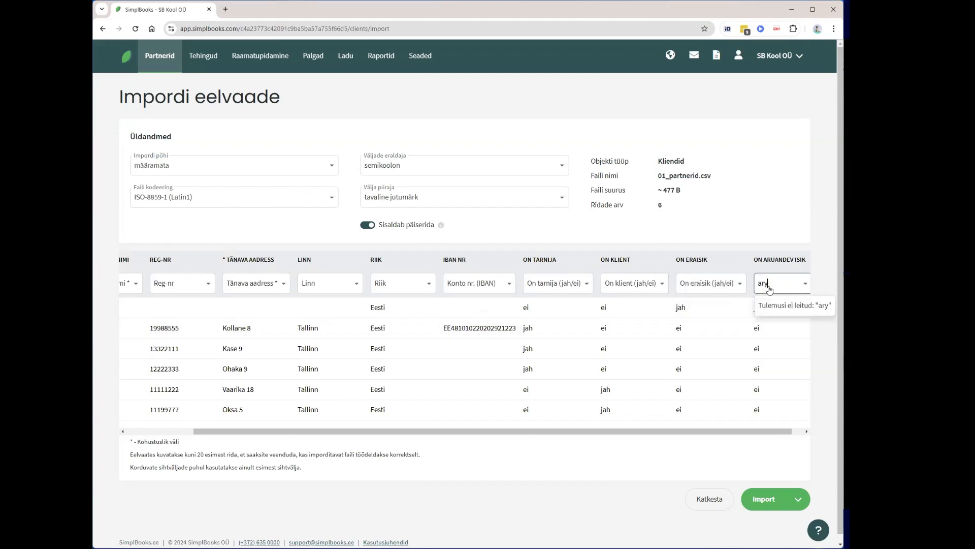
{"action": "key", "text": "BackSpace"}
{"action": "left_click", "coordinate": [784, 306]}
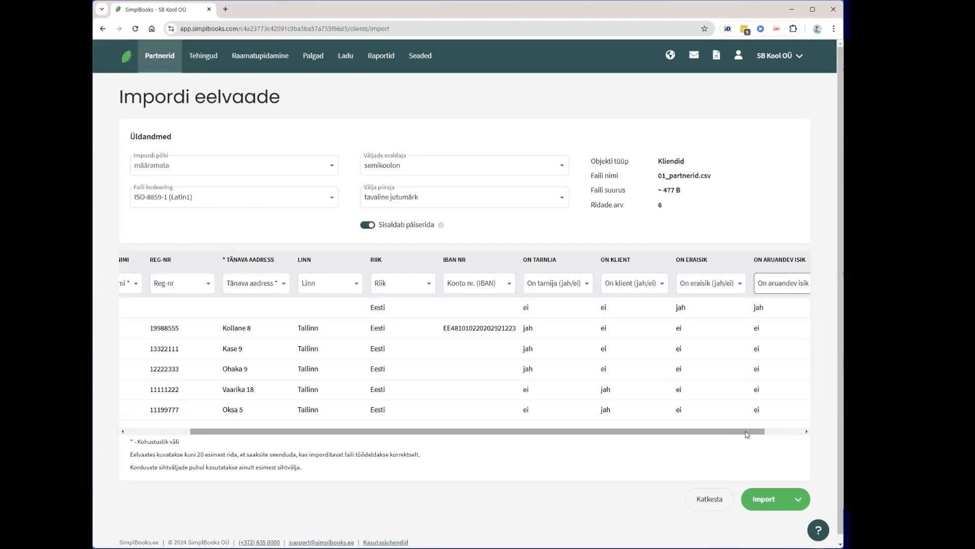
- Import the six mapped partners into the client and supplier list
{"action": "left_click_drag", "start_coordinate": [747, 432], "coordinate": [760, 431]}
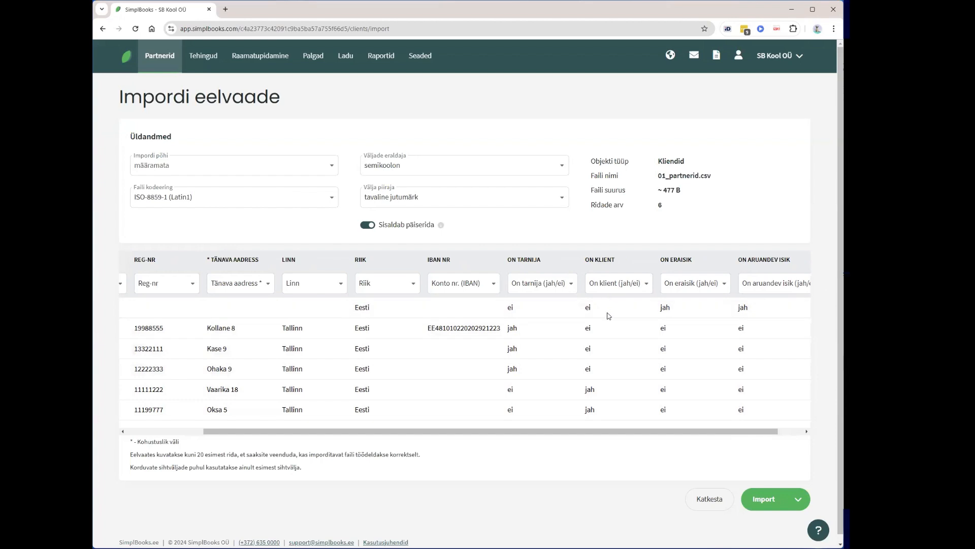
{"action": "left_click_drag", "start_coordinate": [657, 431], "coordinate": [725, 436]}
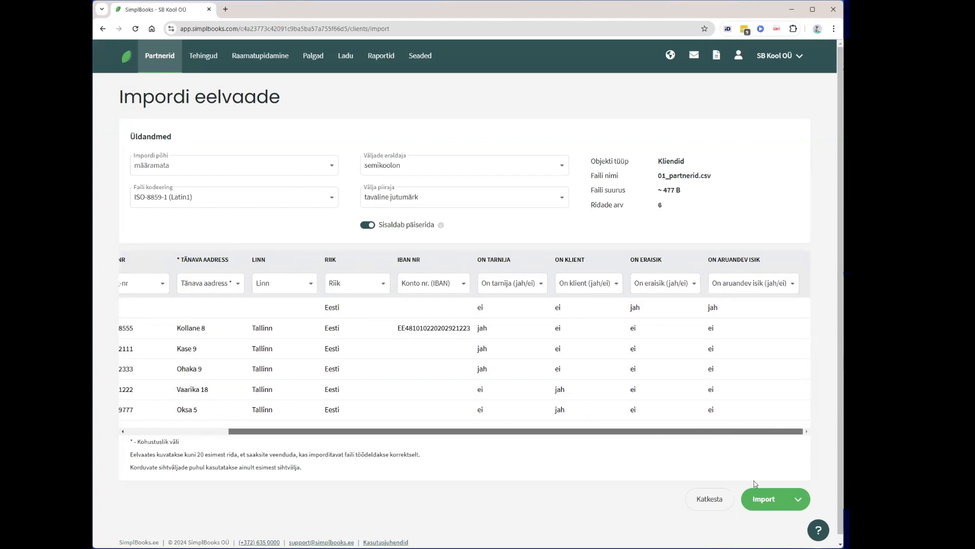
{"action": "left_click", "coordinate": [764, 499]}
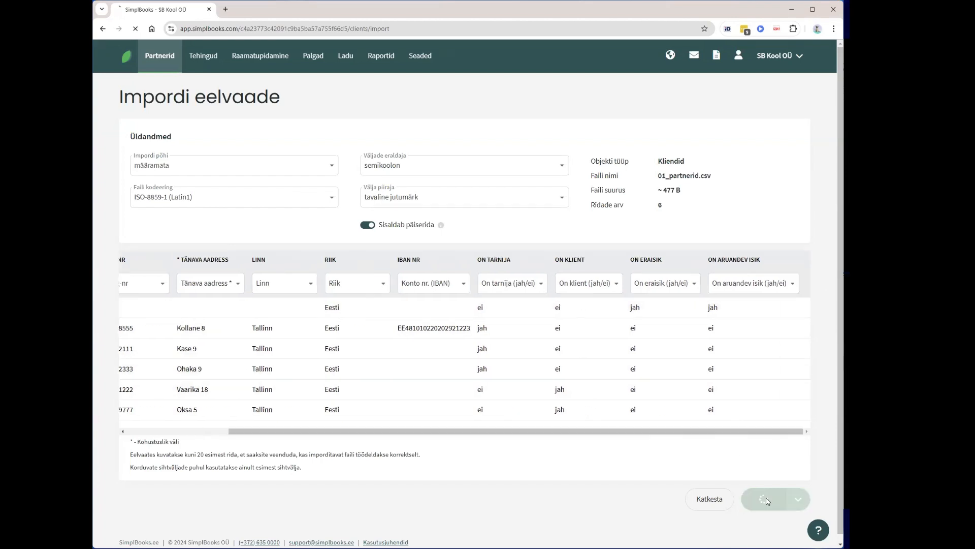
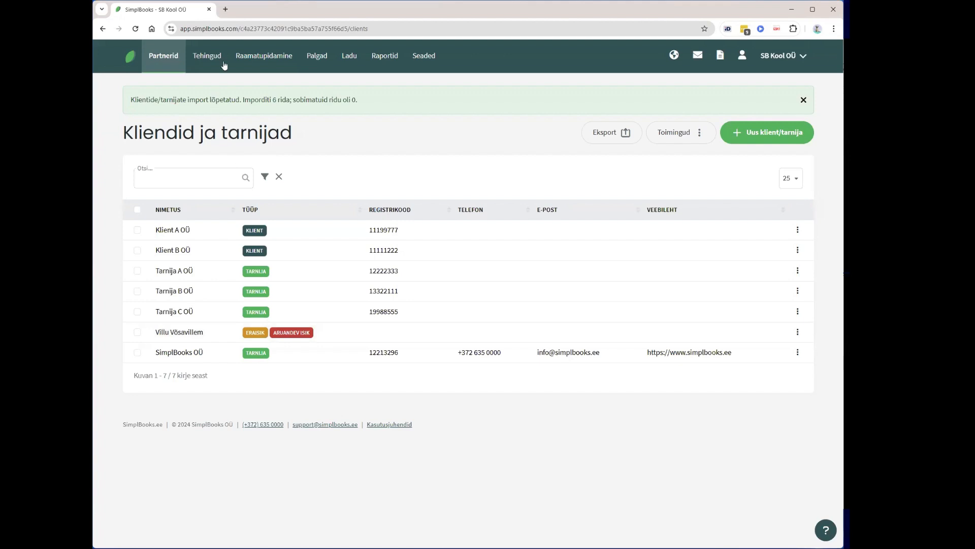
- Import 02_ostuarve_24093.xml as a new purchase invoice for Klient A OÜ totalling 2 562,00
{"action": "left_click", "coordinate": [208, 57]}
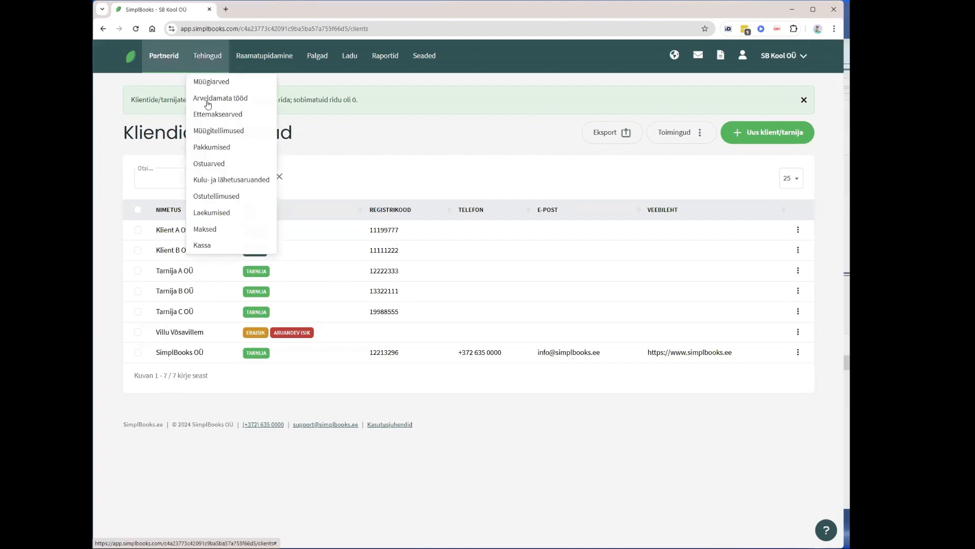
{"action": "left_click", "coordinate": [211, 164]}
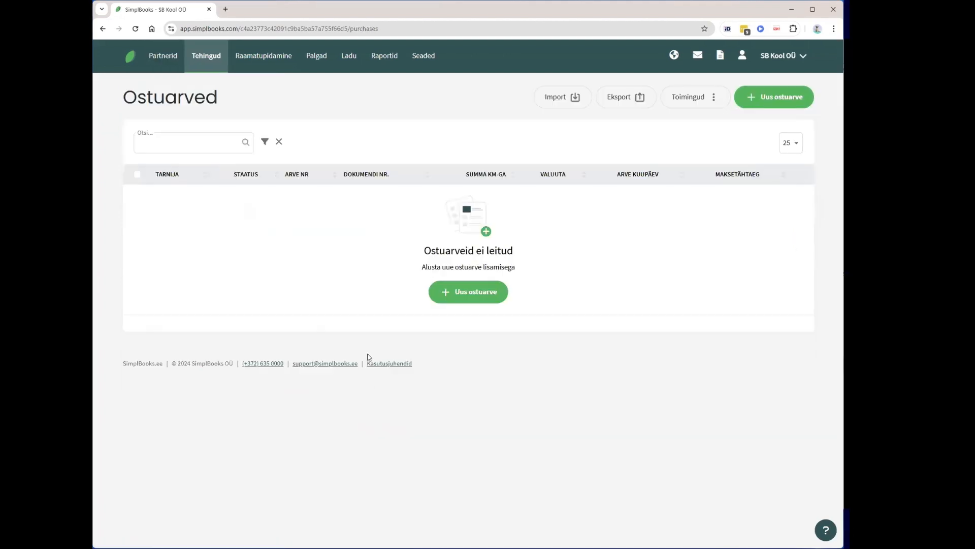
{"action": "left_click", "coordinate": [562, 97]}
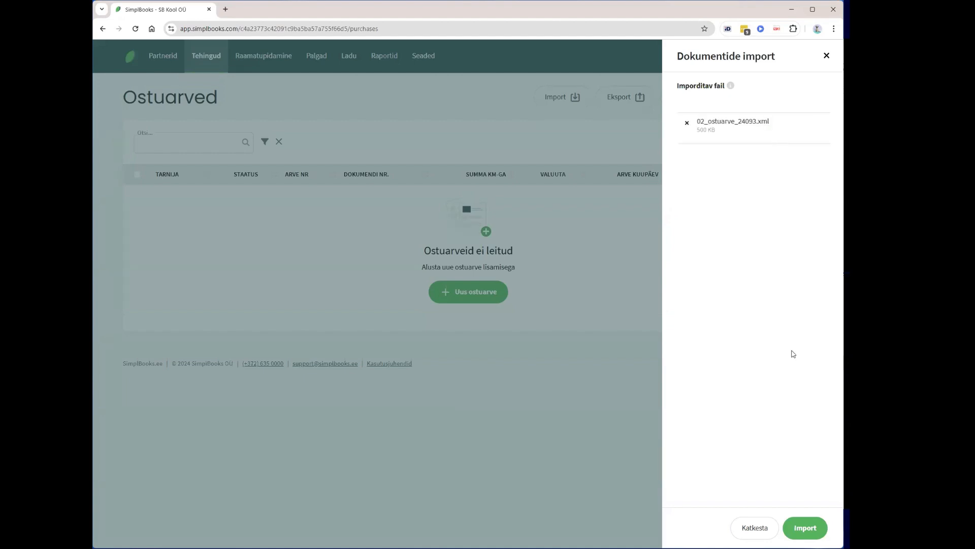
{"action": "left_click", "coordinate": [812, 529]}
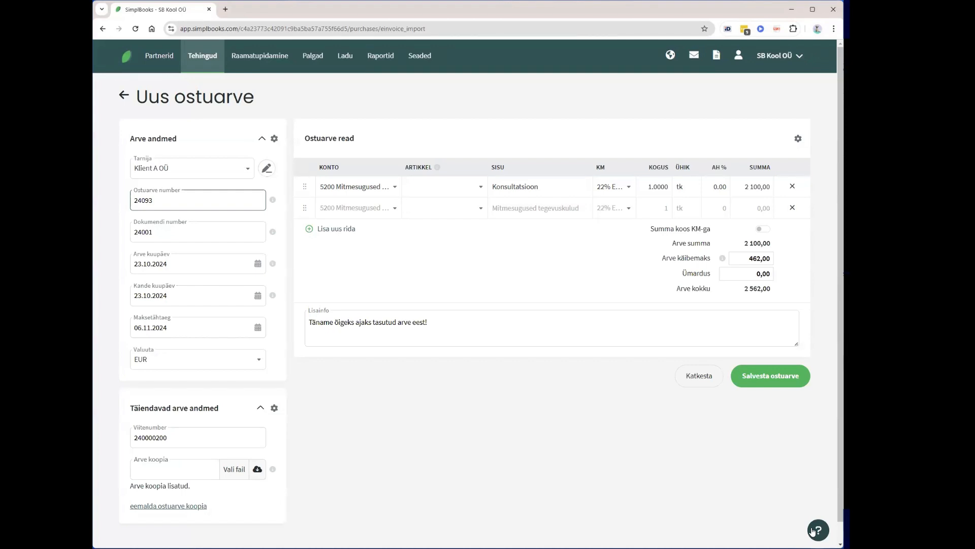
- Save purchase invoice 24093 and go back to the Ostuarved list, where it shows as overdue
{"action": "left_click", "coordinate": [770, 375]}
{"action": "left_click", "coordinate": [765, 381]}
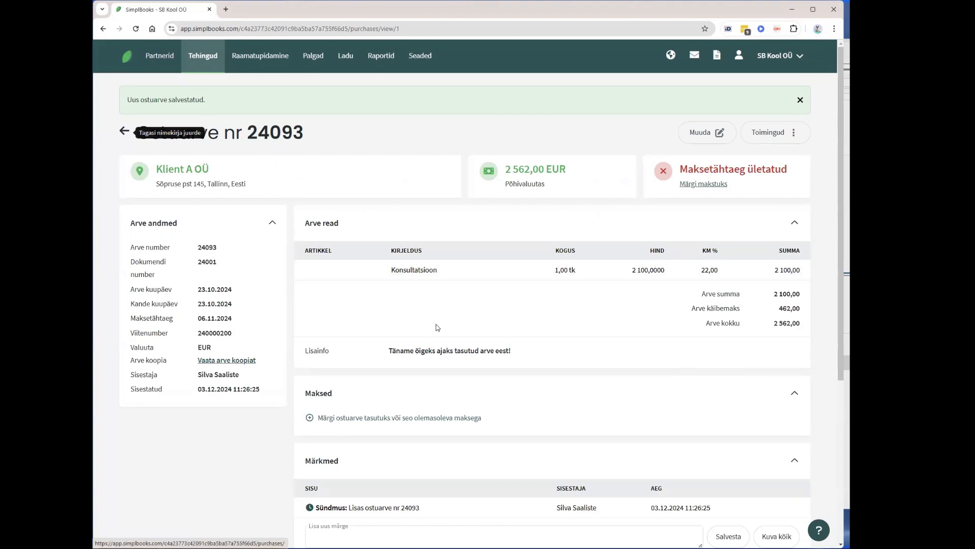
{"action": "scroll", "coordinate": [434, 328], "scroll_direction": "down", "scroll_amount": 5}
{"action": "scroll", "coordinate": [424, 329], "scroll_direction": "up", "scroll_amount": 5}
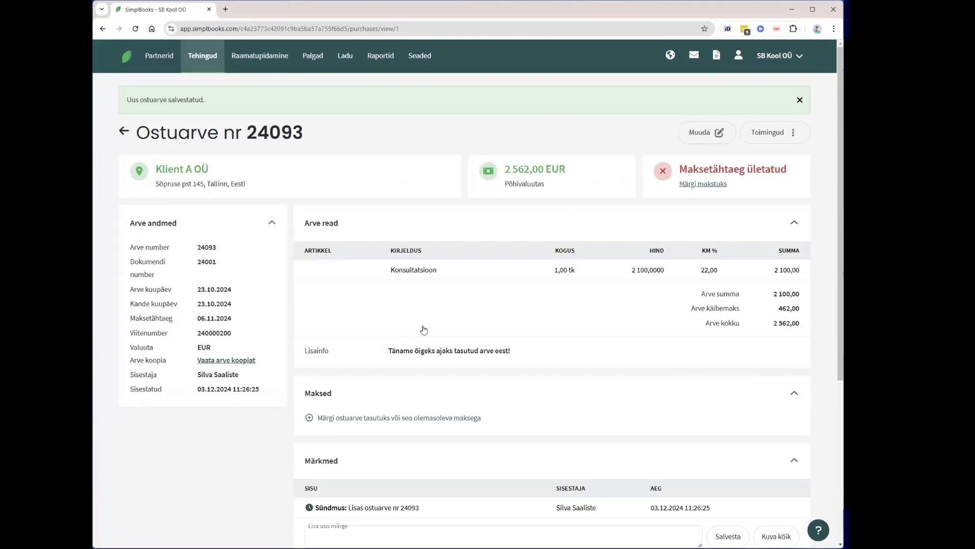
{"action": "left_click", "coordinate": [123, 133]}
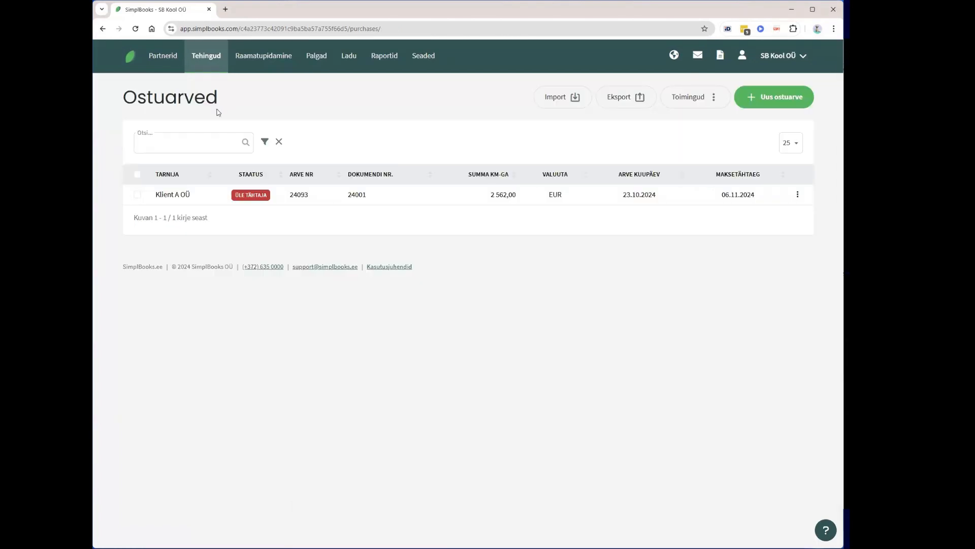
{"action": "left_click", "coordinate": [208, 56]}
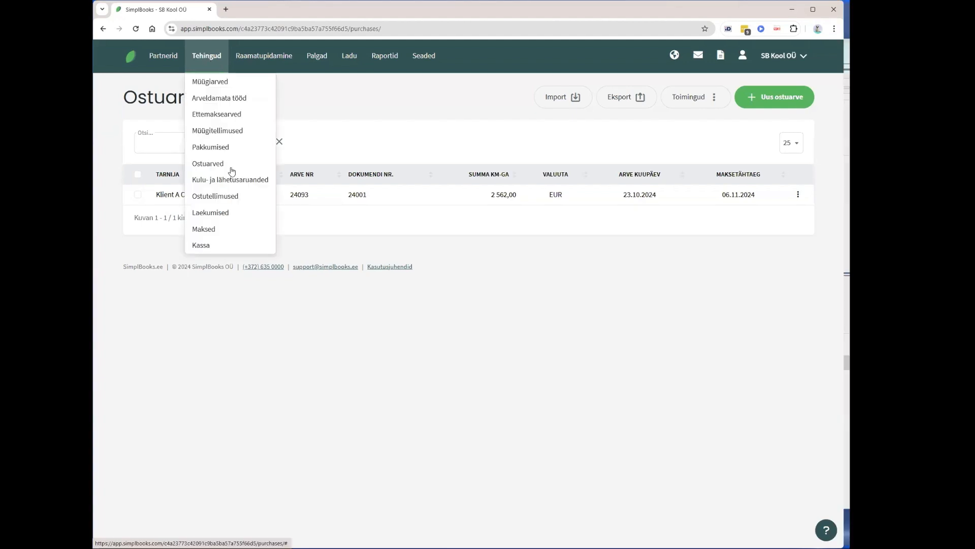
- Load 03_eInvoice_27.11.2024.xml into the sales invoice import preview
{"action": "left_click", "coordinate": [221, 83]}
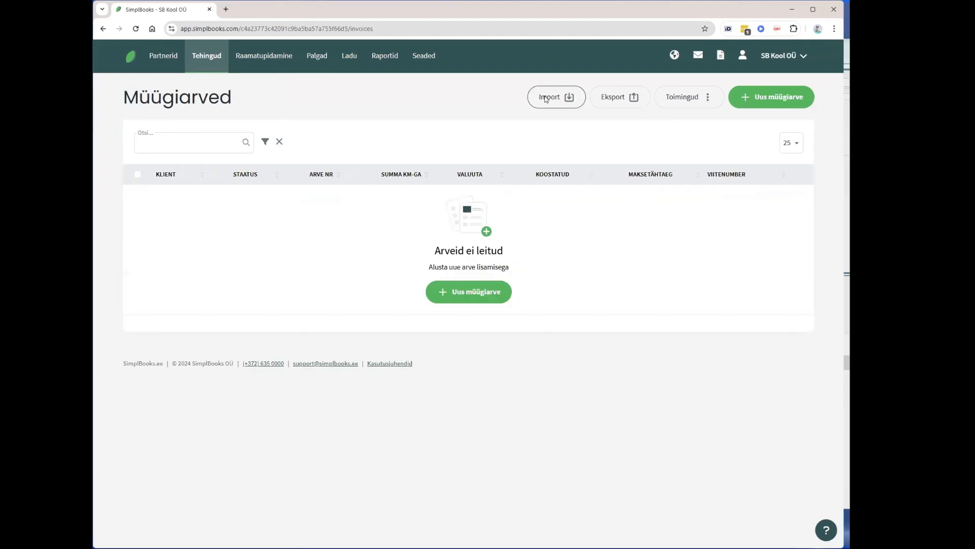
{"action": "left_click", "coordinate": [546, 99]}
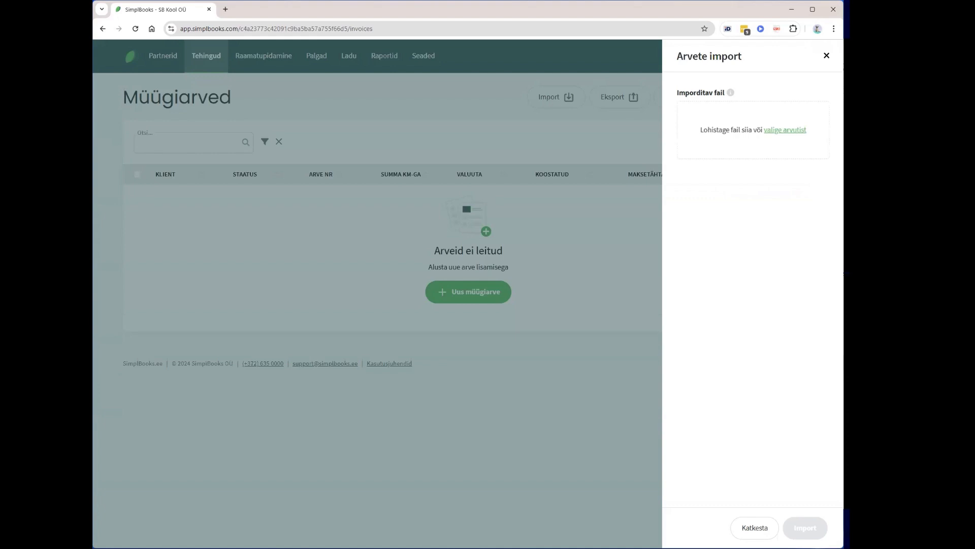
{"action": "double_click", "coordinate": [762, 139]}
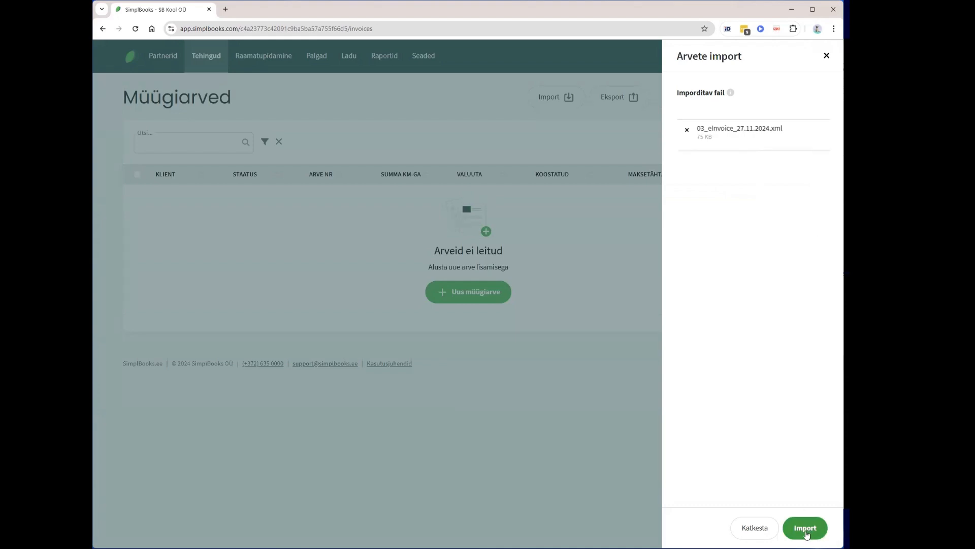
{"action": "left_click", "coordinate": [806, 531]}
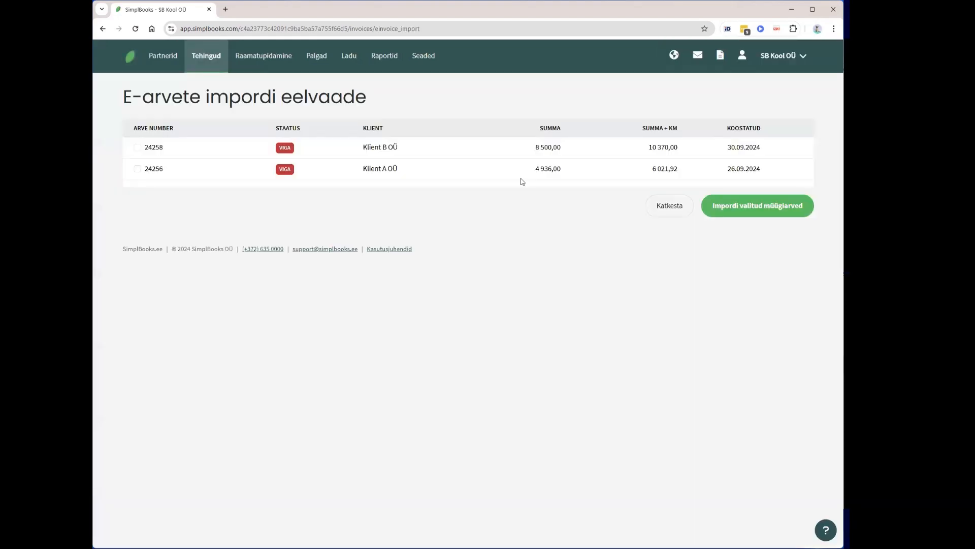
- Import sales invoices 24258 and 24256 and return to the sales invoice list
{"action": "left_click", "coordinate": [138, 147]}
{"action": "left_click", "coordinate": [137, 168]}
{"action": "left_click", "coordinate": [746, 205]}
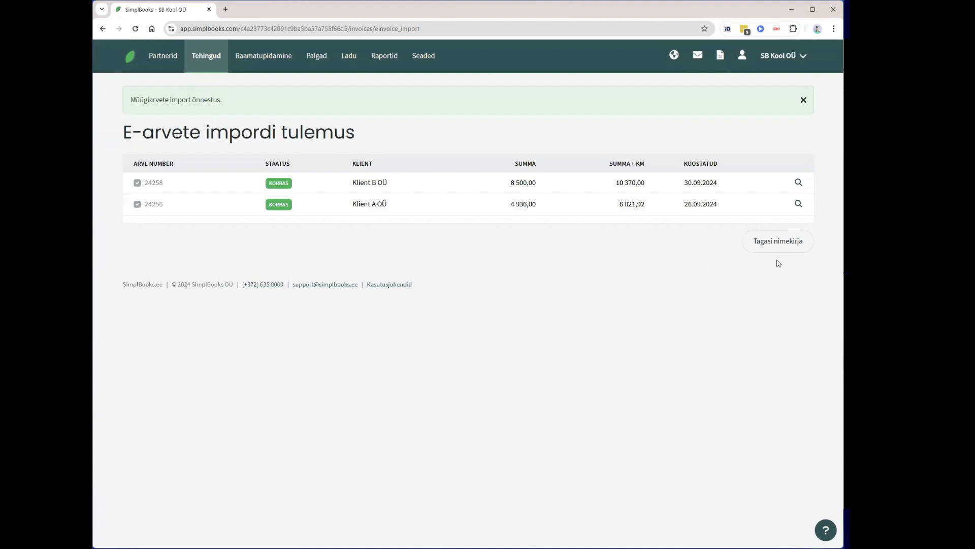
{"action": "left_click", "coordinate": [778, 242]}
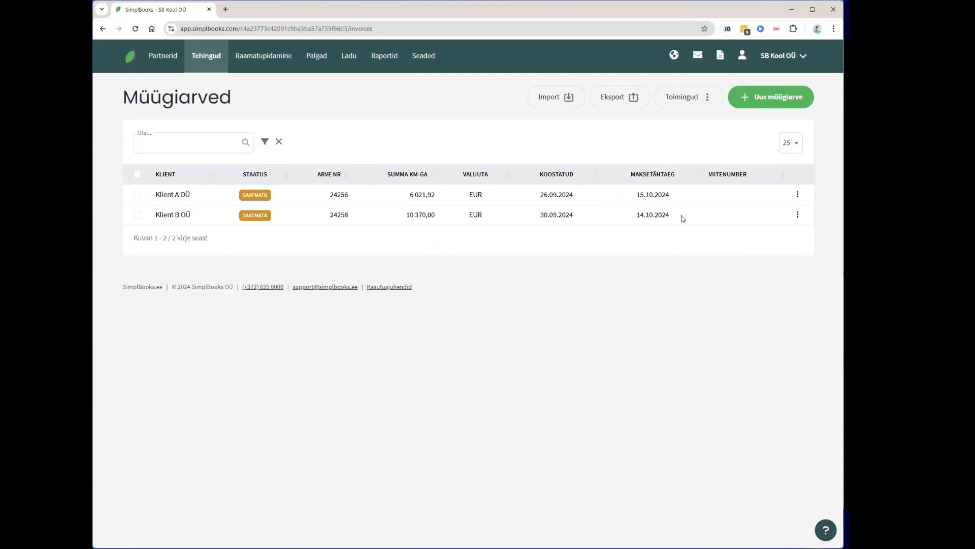
- Bulk-delete sales invoices 24256 and 24258, confirming with the shown confirmation code
{"action": "left_click", "coordinate": [328, 199]}
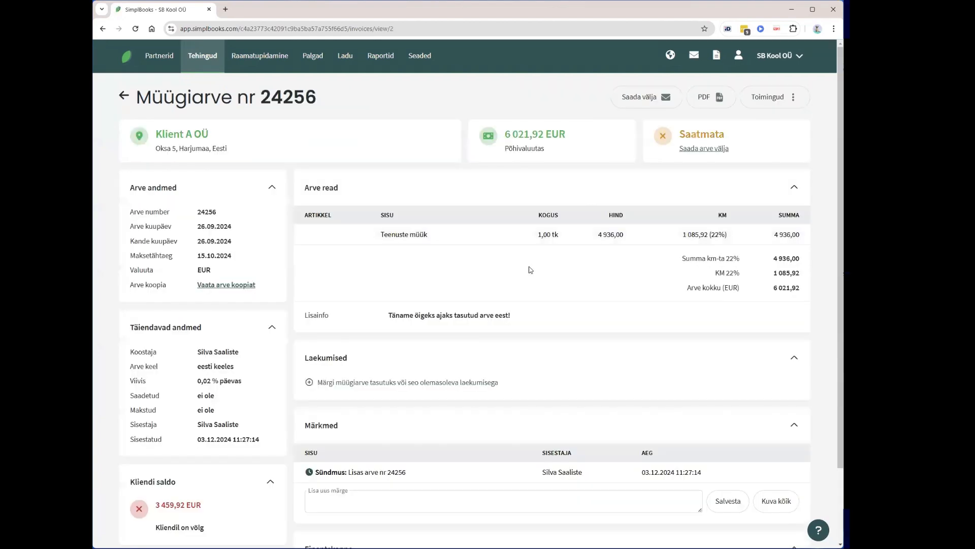
{"action": "left_click", "coordinate": [124, 101]}
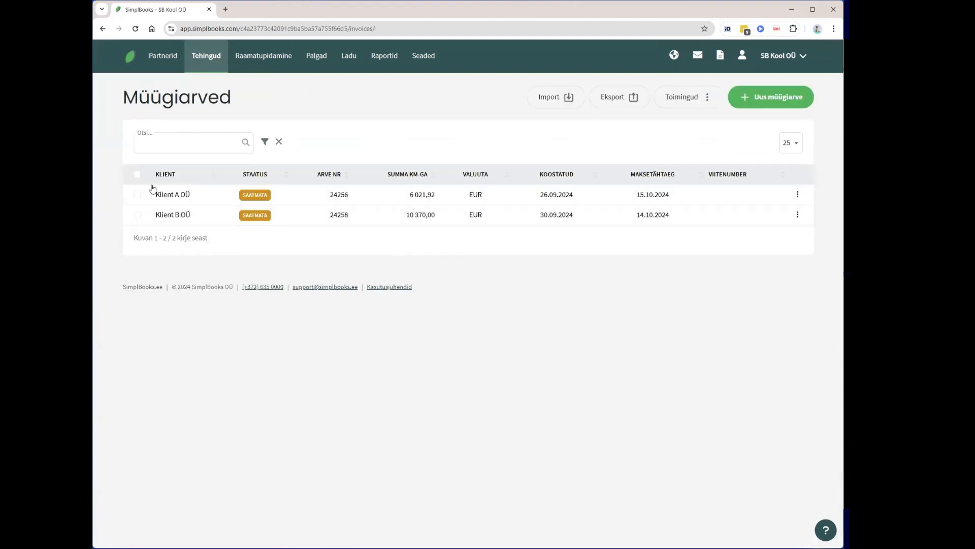
{"action": "left_click", "coordinate": [137, 173]}
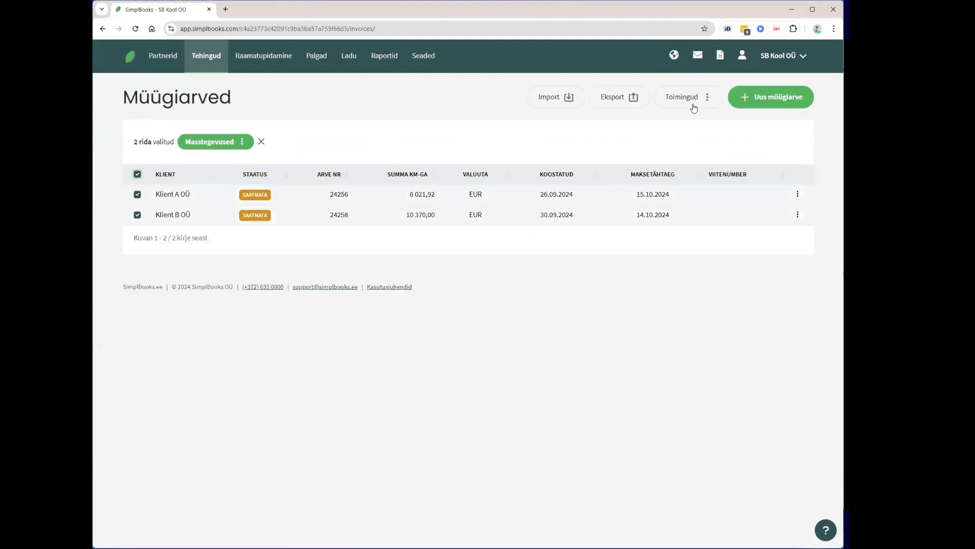
{"action": "left_click", "coordinate": [194, 146]}
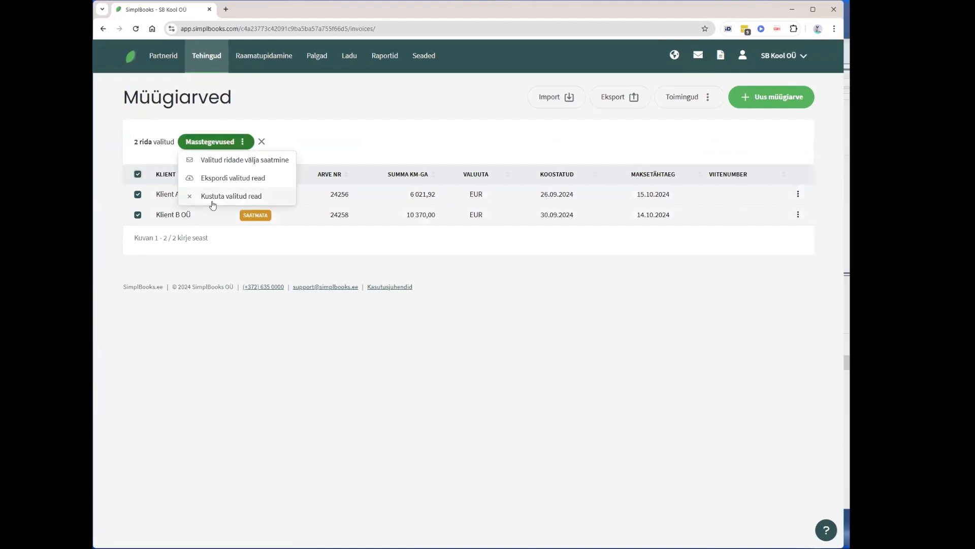
{"action": "left_click", "coordinate": [213, 201]}
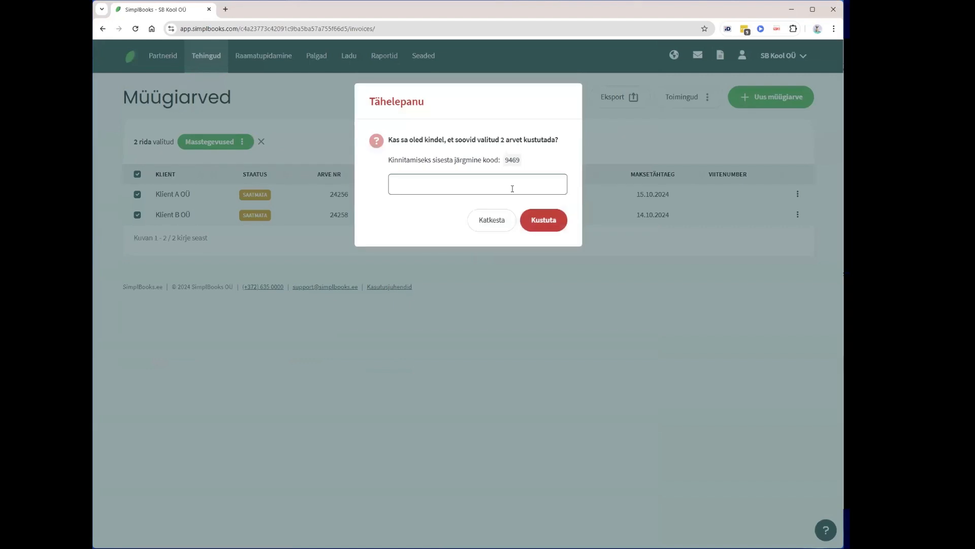
{"action": "type", "text": "9469"}
{"action": "key", "text": "Return"}
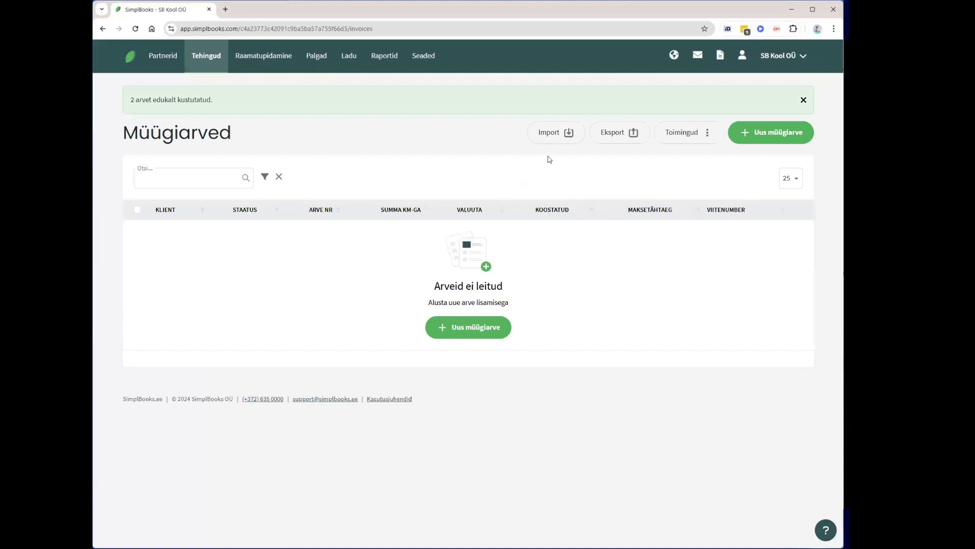
- Upload 03_arved.csv into a new sales invoice import preview
{"action": "left_click", "coordinate": [558, 133]}
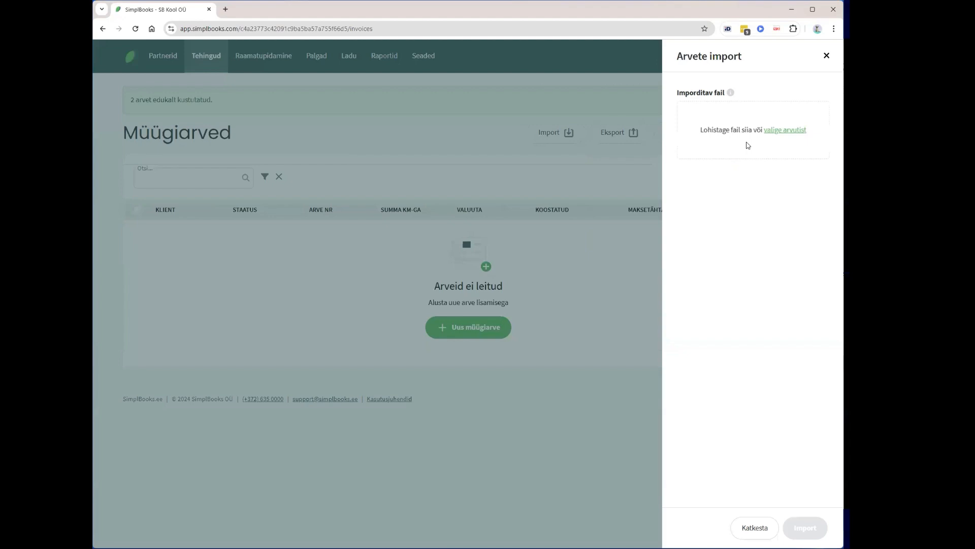
{"action": "left_click", "coordinate": [803, 527]}
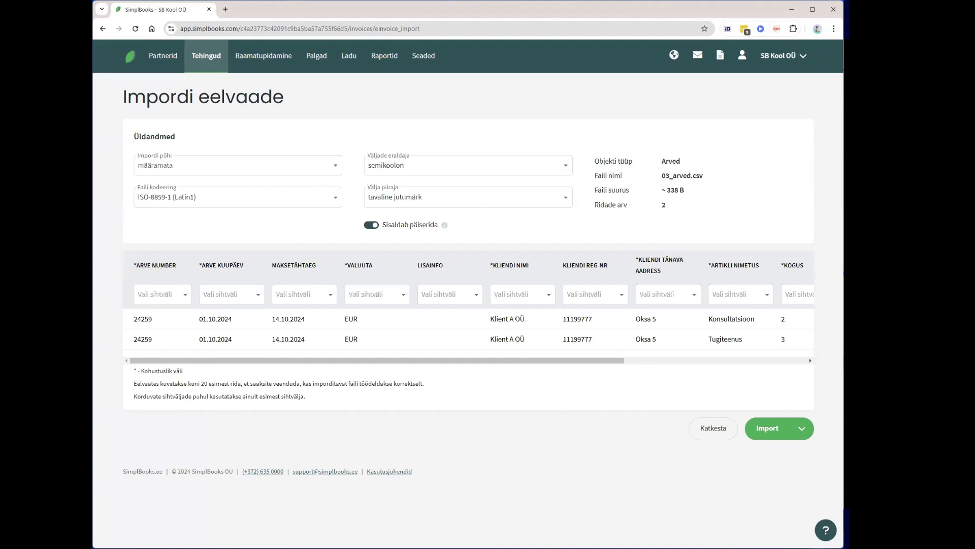
{"action": "left_click_drag", "start_coordinate": [620, 361], "coordinate": [737, 362]}
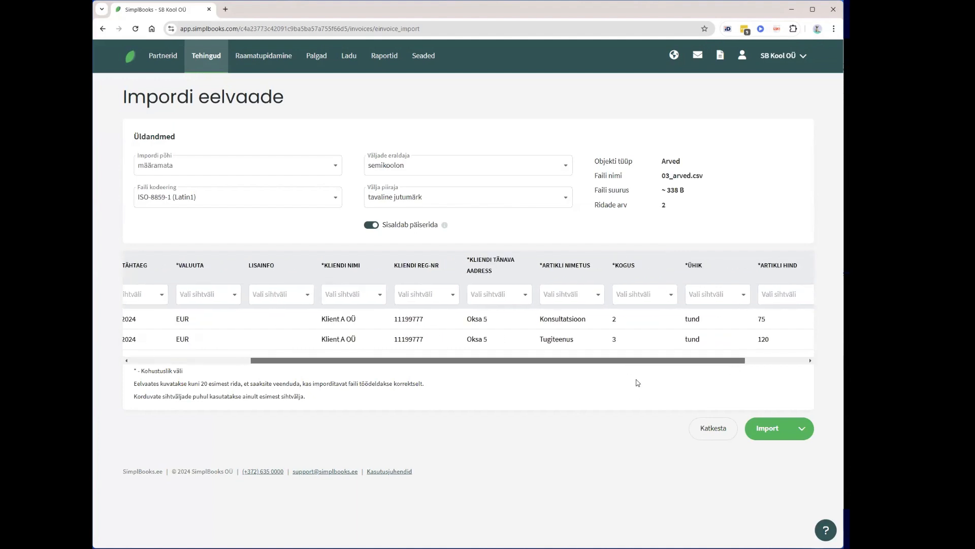
{"action": "scroll", "coordinate": [544, 374], "scroll_direction": "left", "scroll_amount": 5}
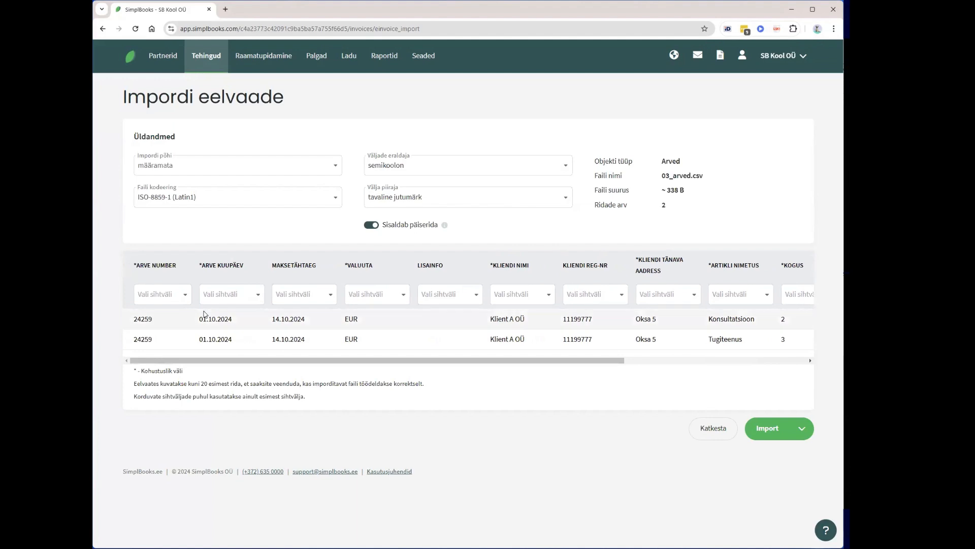
- Map the first four columns to Arve number, Arve kuupäev, Maksetähtaeg and Valuuta nimi
{"action": "left_click", "coordinate": [155, 300]}
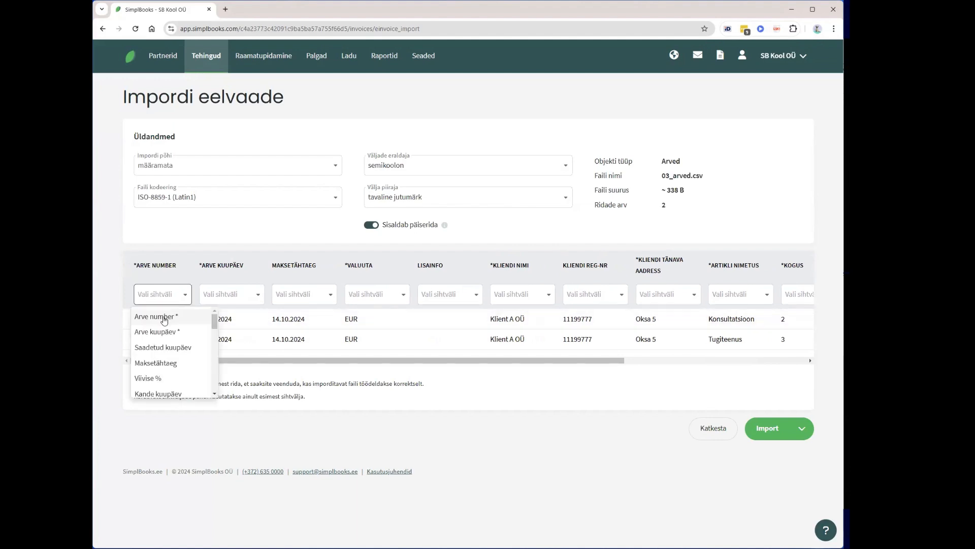
{"action": "left_click", "coordinate": [204, 315]}
{"action": "left_click", "coordinate": [247, 295]}
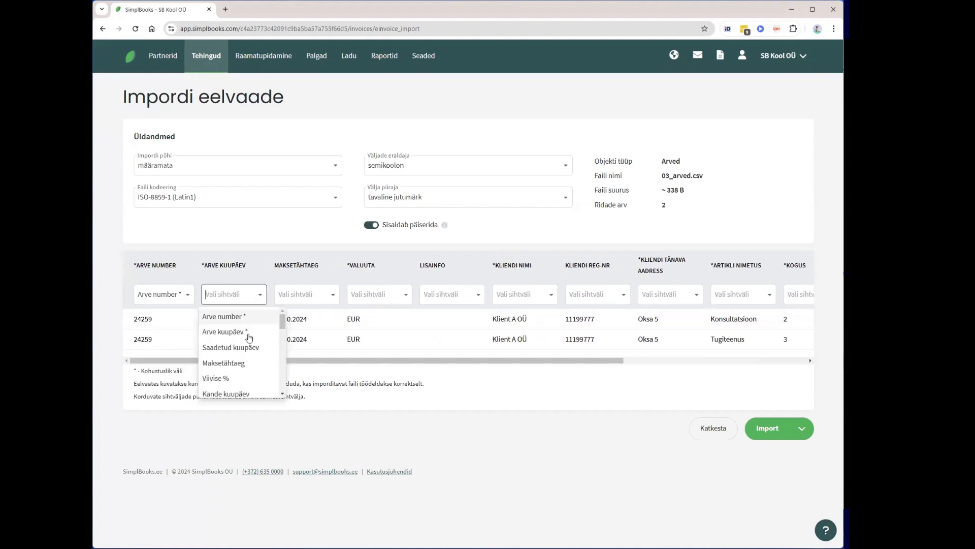
{"action": "left_click", "coordinate": [248, 336]}
{"action": "left_click", "coordinate": [308, 298]}
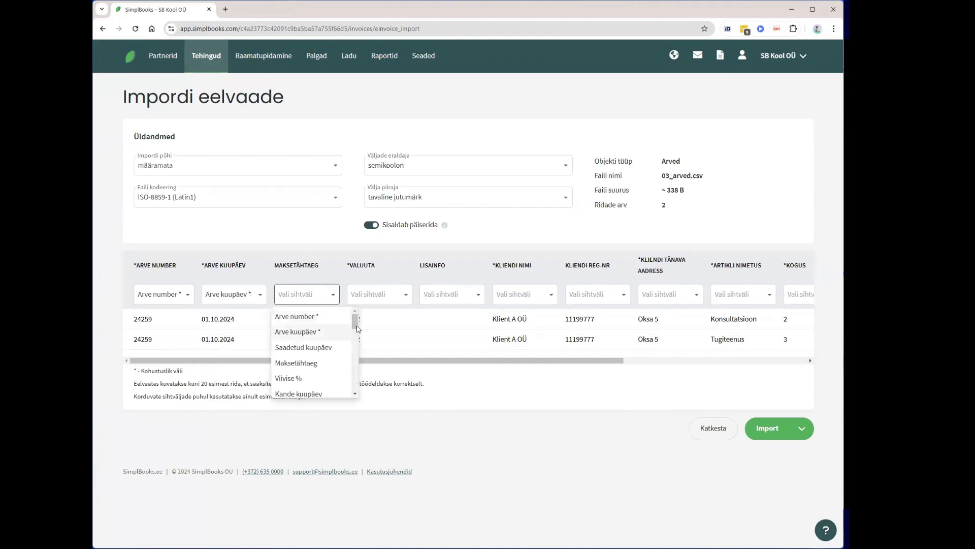
{"action": "left_click", "coordinate": [303, 332]}
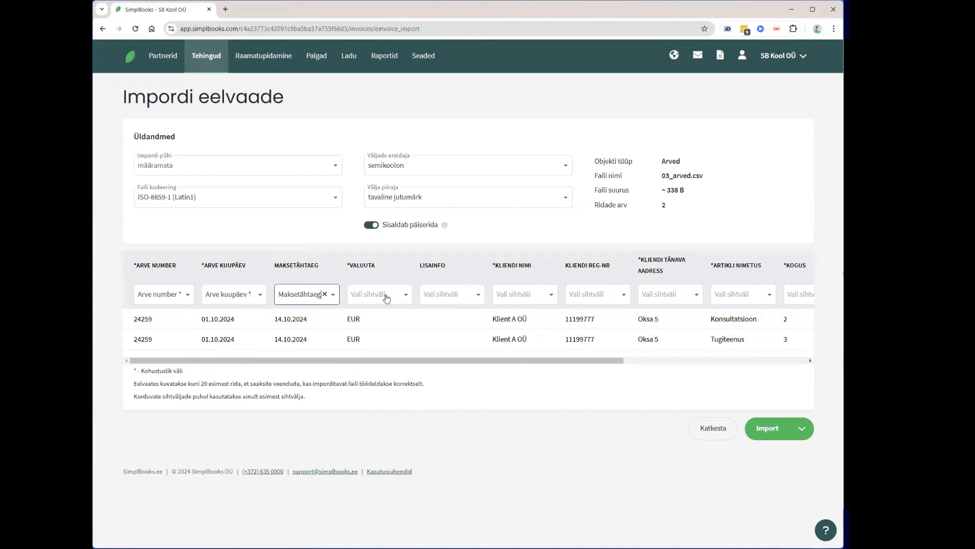
{"action": "left_click", "coordinate": [386, 297]}
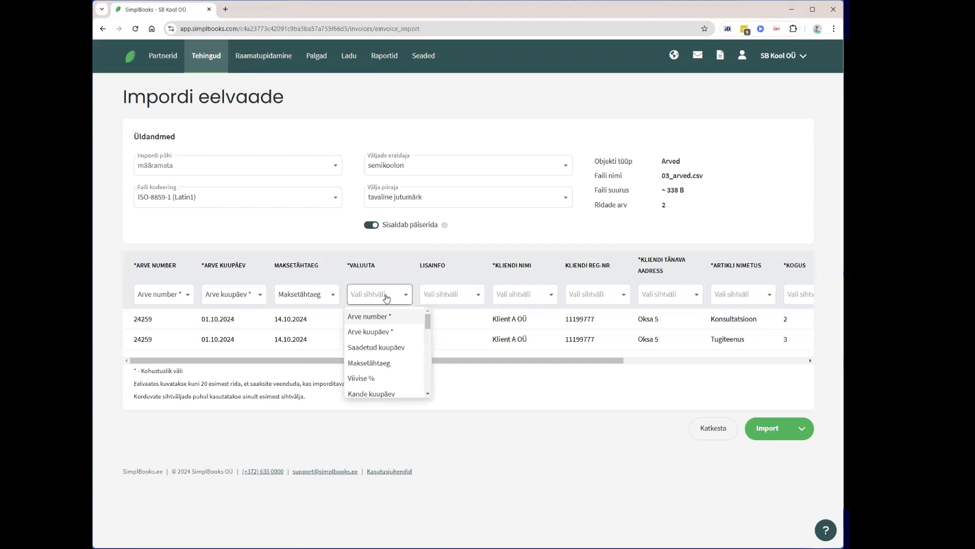
{"action": "type", "text": "v"}
{"action": "key", "text": "BackSpace"}
{"action": "type", "text": "v"}
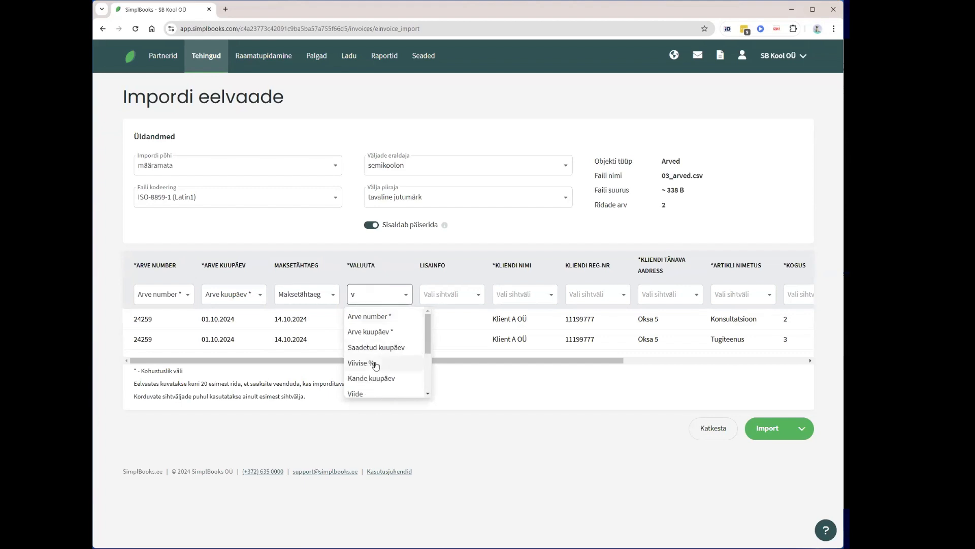
{"action": "type", "text": "al"}
{"action": "left_click", "coordinate": [371, 318]}
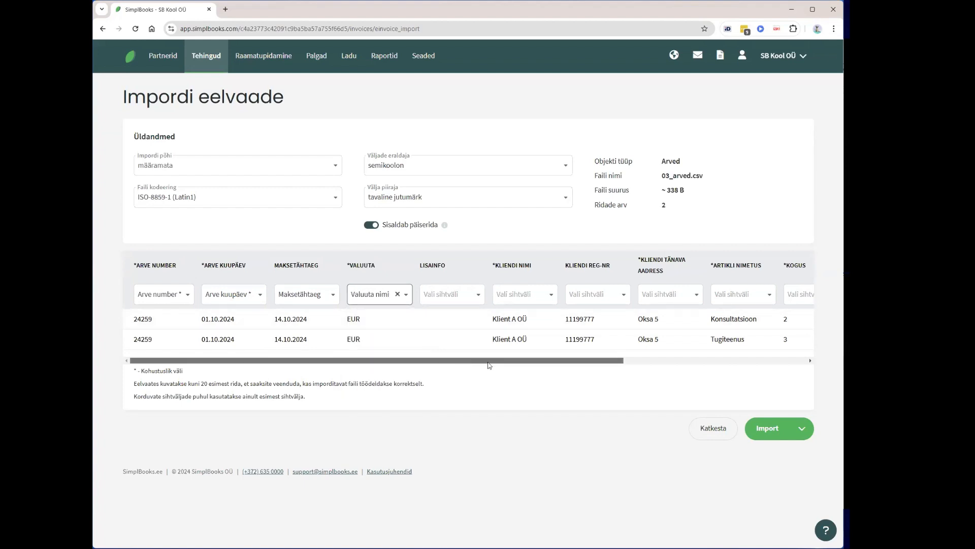
- Map client name and reg-nr columns to Kliendi nimi and Kliendi reg-nr, plus the address column
{"action": "scroll", "coordinate": [489, 365], "scroll_direction": "right", "scroll_amount": 3}
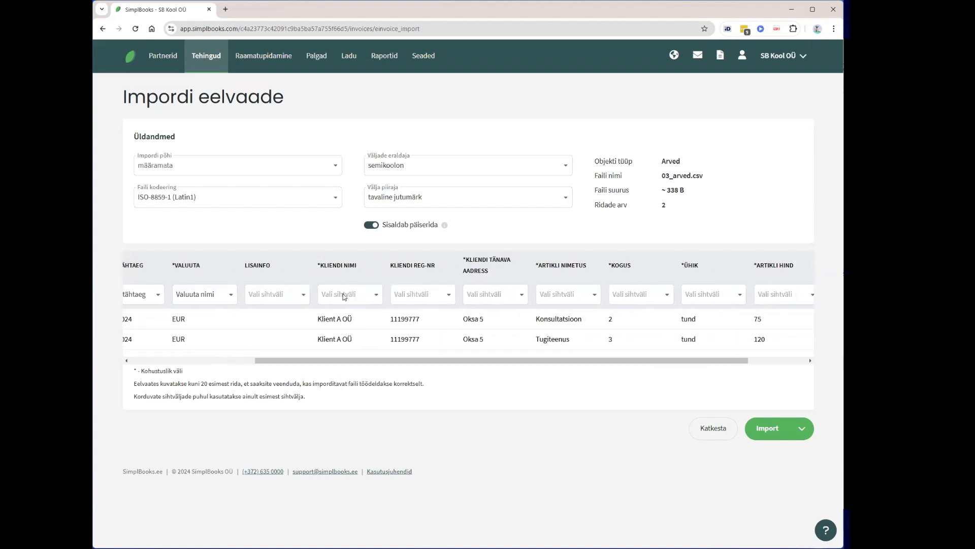
{"action": "left_click", "coordinate": [344, 296]}
{"action": "type", "text": "k"}
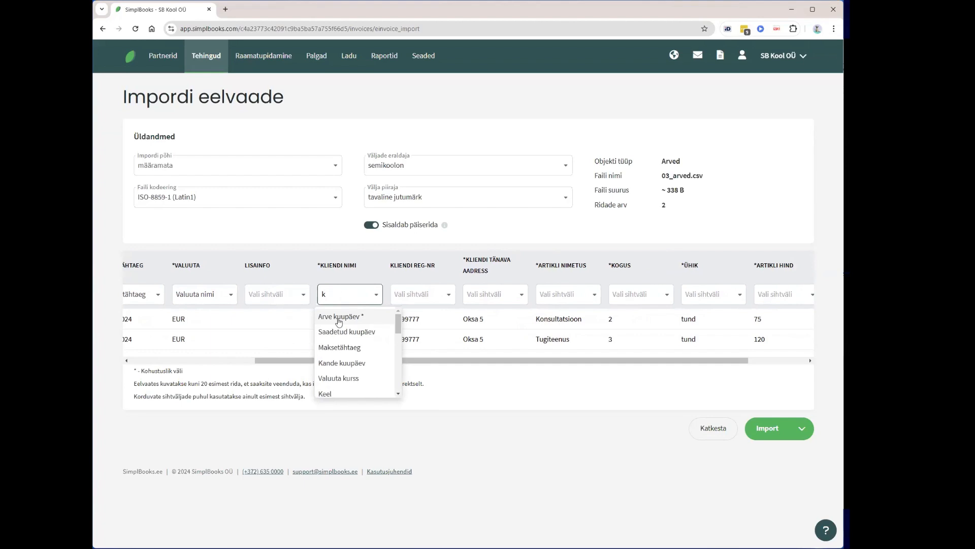
{"action": "type", "text": "l"}
{"action": "left_click", "coordinate": [340, 317]}
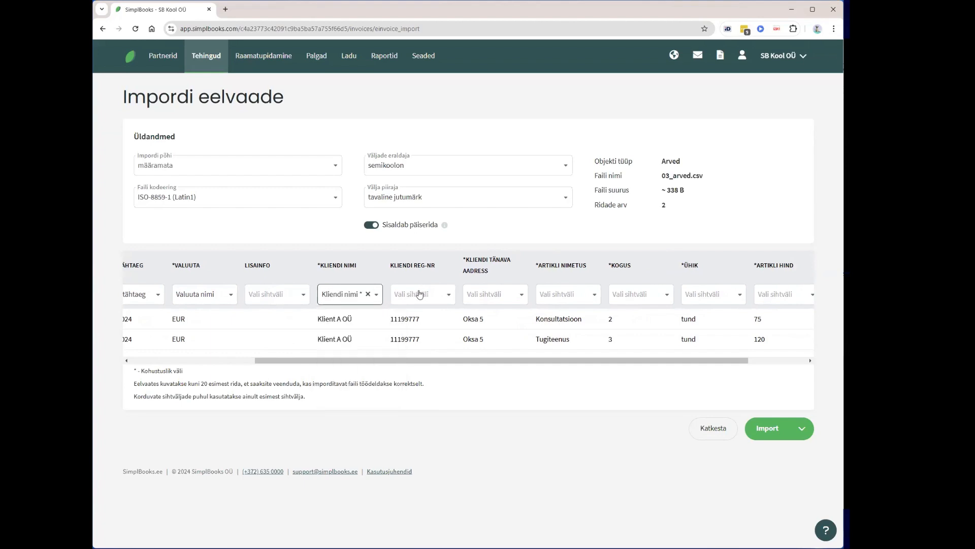
{"action": "left_click", "coordinate": [420, 295]}
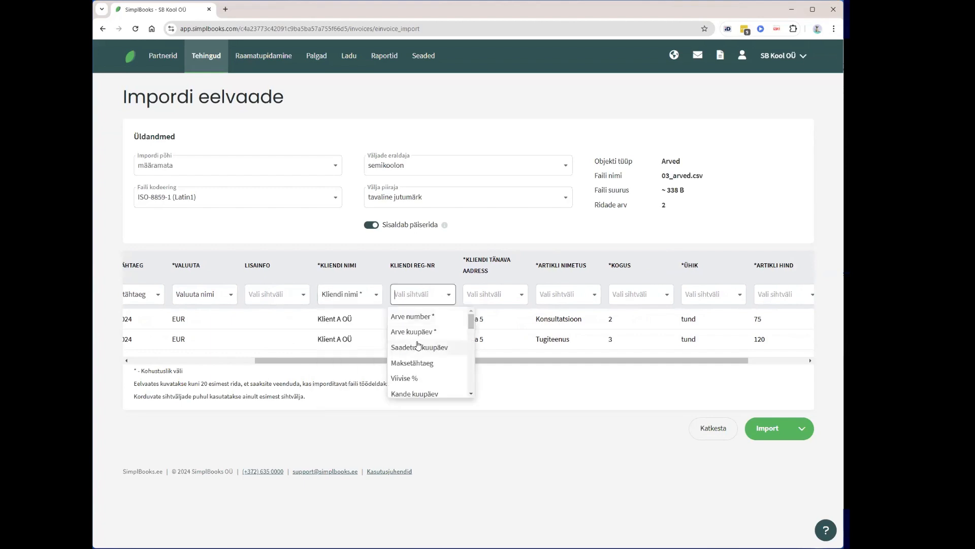
{"action": "type", "text": "kl"}
{"action": "left_click", "coordinate": [421, 330]}
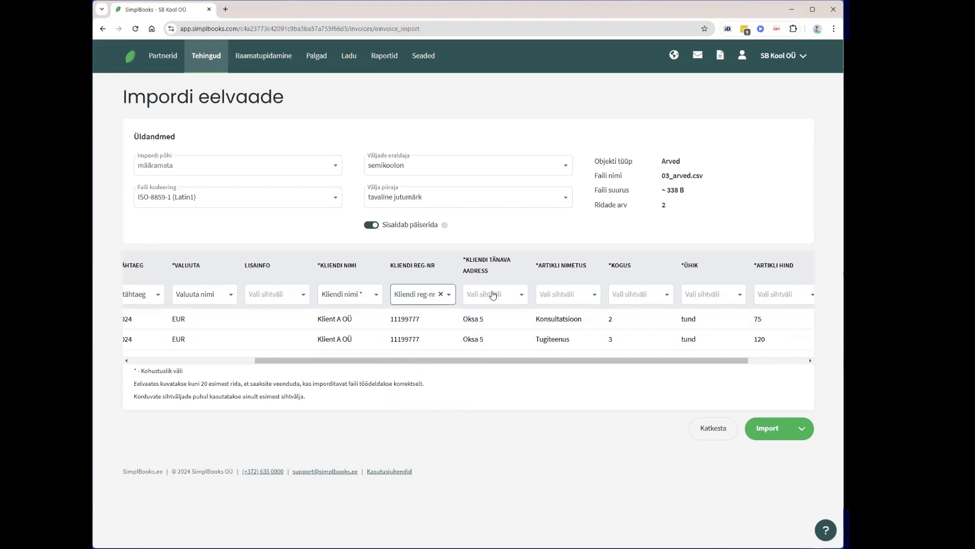
{"action": "left_click", "coordinate": [493, 294]}
{"action": "type", "text": "reg"}
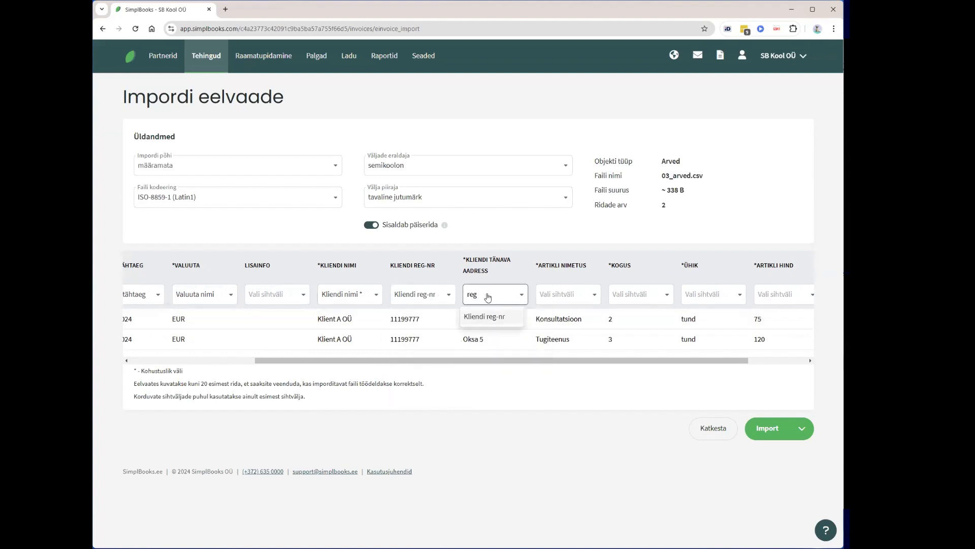
{"action": "left_click", "coordinate": [493, 319]}
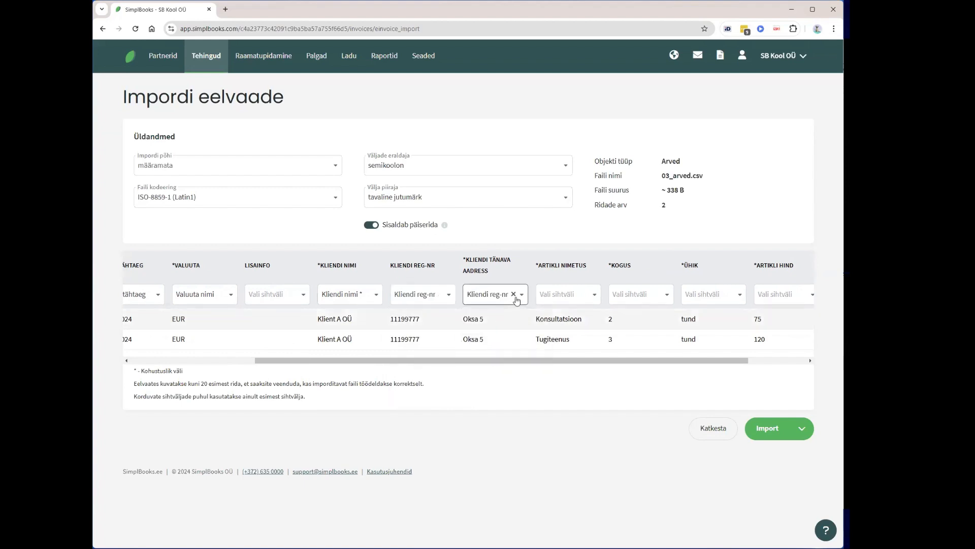
- Map the item name column to Artikli nimetus
{"action": "left_click", "coordinate": [555, 296]}
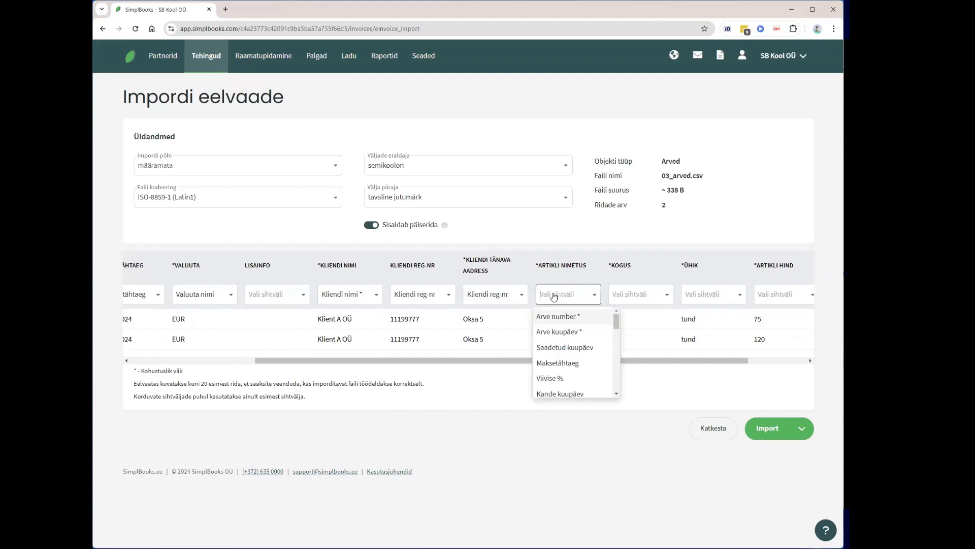
{"action": "left_click", "coordinate": [553, 464]}
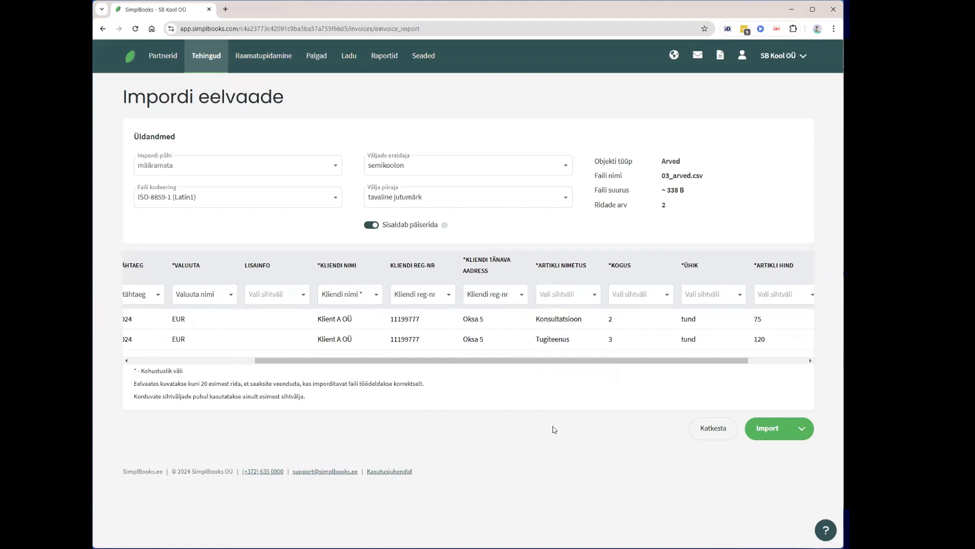
{"action": "left_click", "coordinate": [561, 294]}
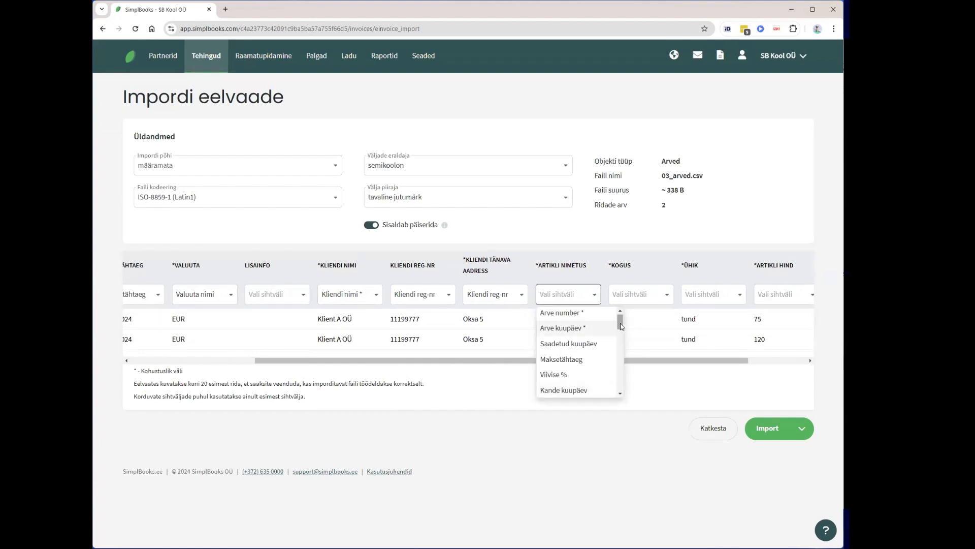
{"action": "left_click_drag", "start_coordinate": [621, 326], "coordinate": [622, 352]}
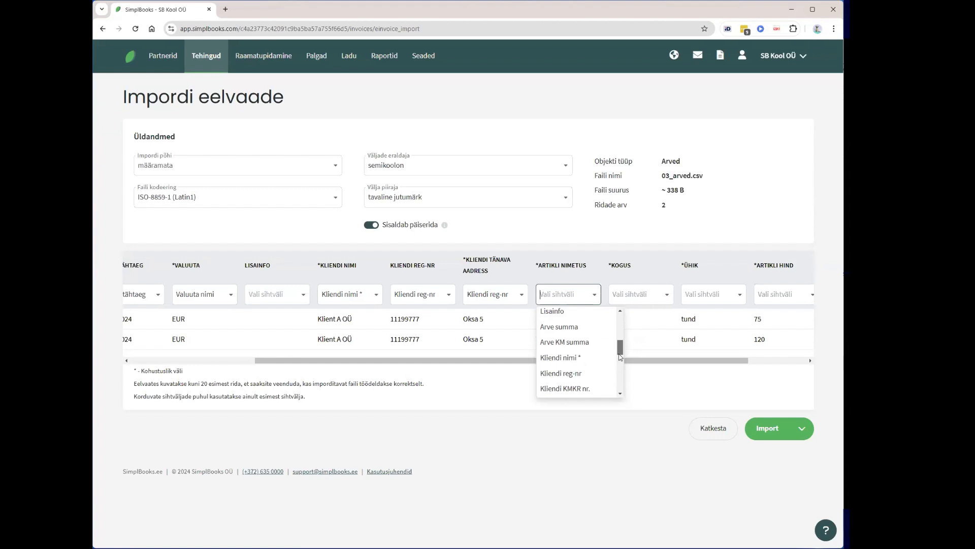
{"action": "scroll", "coordinate": [620, 354], "scroll_direction": "down", "scroll_amount": 3}
{"action": "type", "text": "a"}
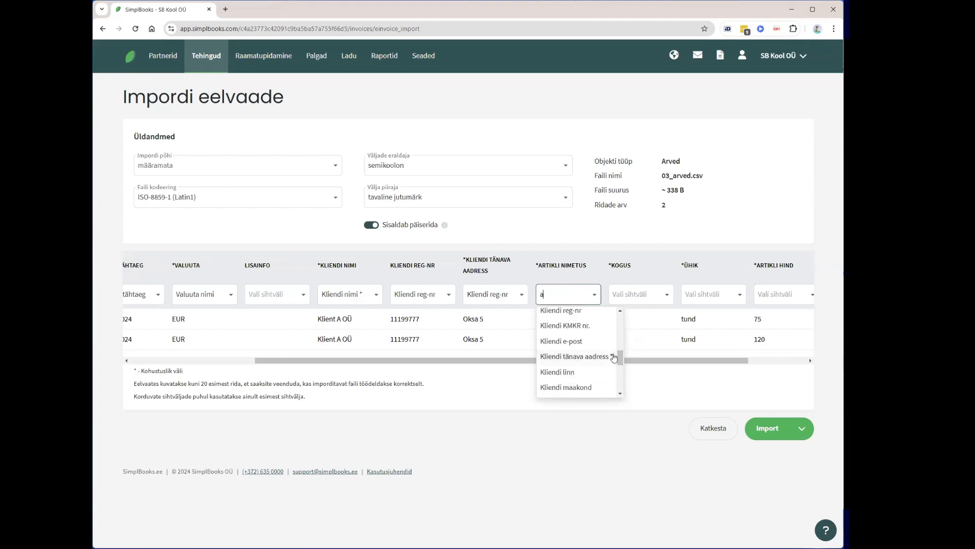
{"action": "type", "text": "t"}
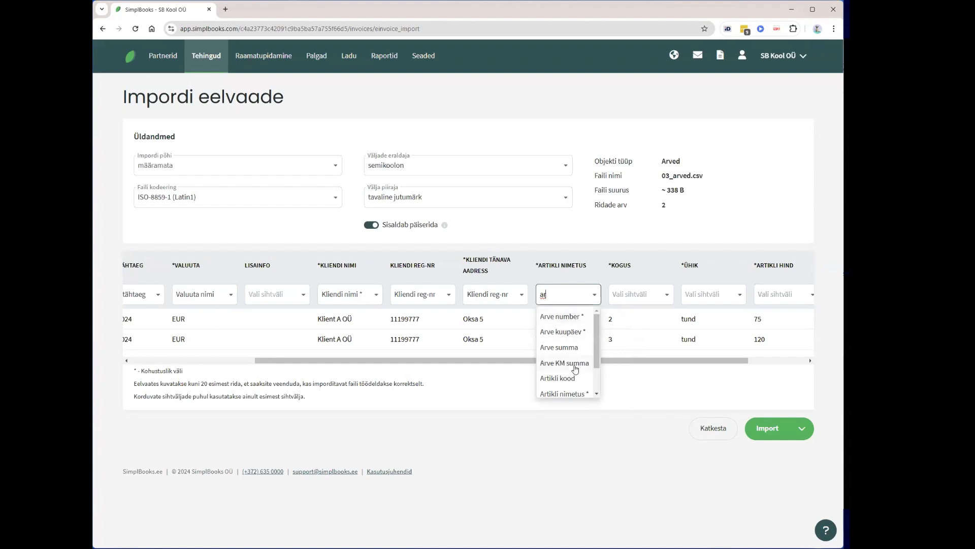
{"action": "key", "text": "Escape"}
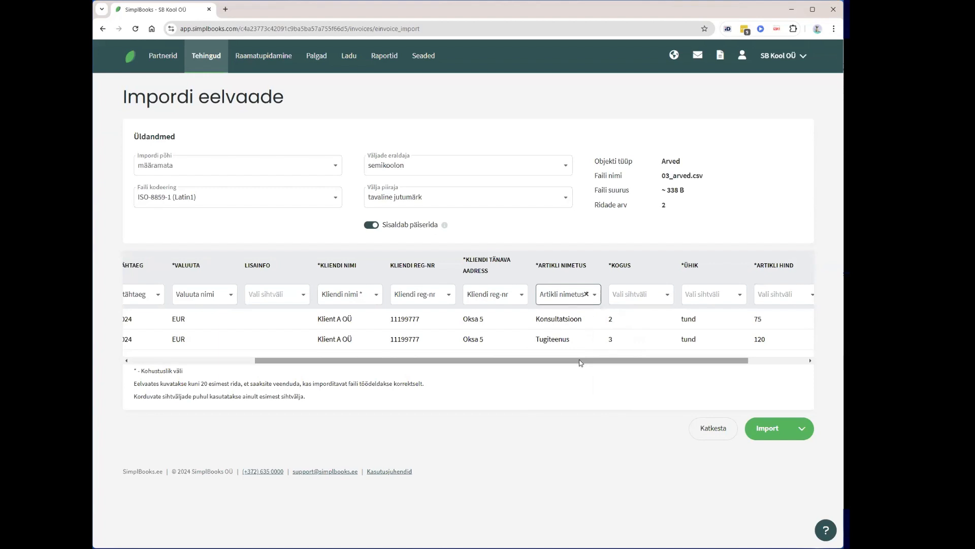
{"action": "scroll", "coordinate": [666, 370], "scroll_direction": "right", "scroll_amount": 3}
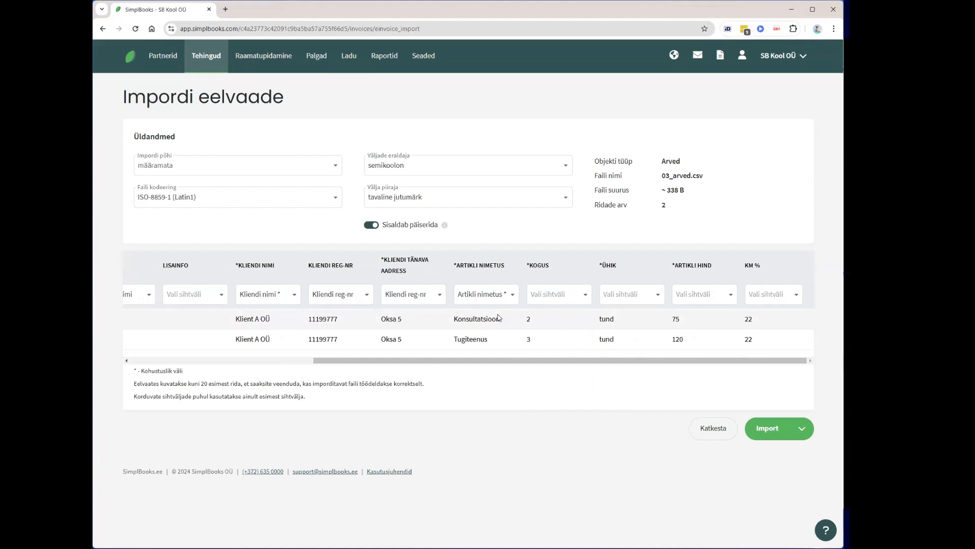
- Map the quantity, unit and price columns to Kogus, Ühik and Artikli hind
{"action": "left_click", "coordinate": [558, 298]}
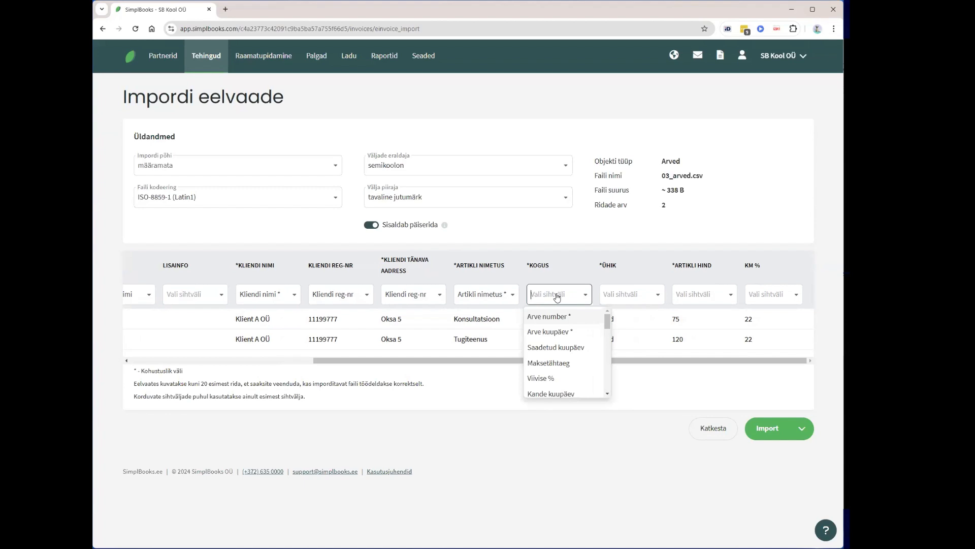
{"action": "type", "text": "kog"}
{"action": "left_click", "coordinate": [537, 345]}
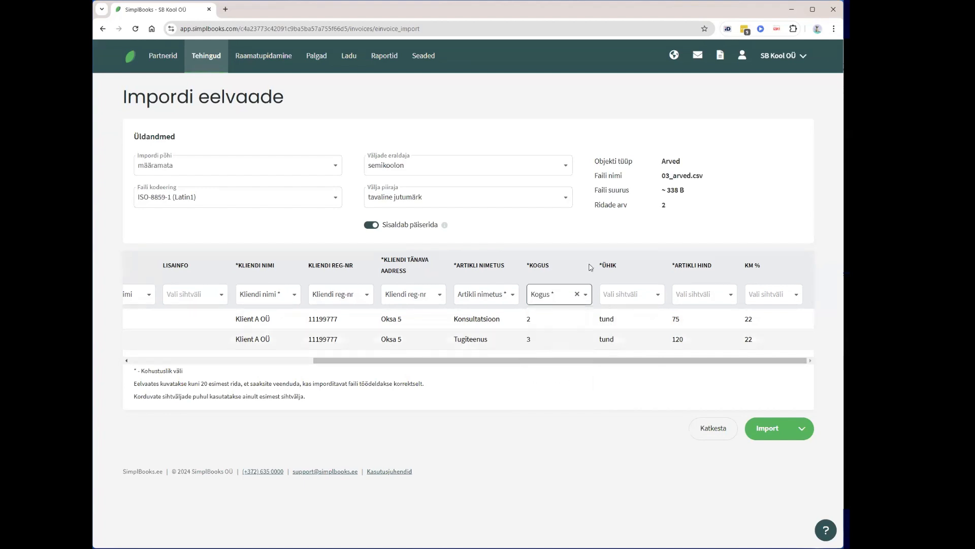
{"action": "left_click", "coordinate": [616, 300]}
{"action": "type", "text": "tu"}
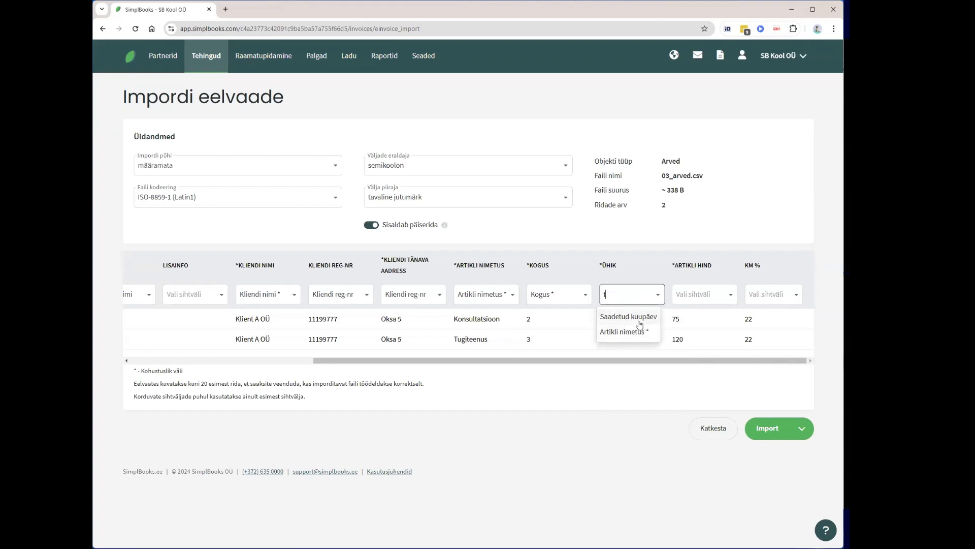
{"action": "key", "text": "BackSpace"}
{"action": "type", "text": "ü"}
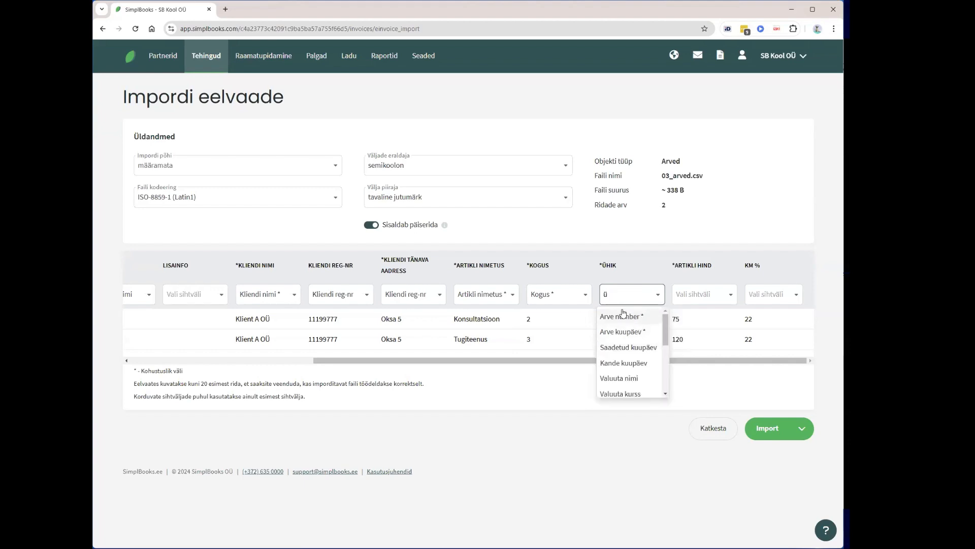
{"action": "type", "text": "h"}
{"action": "left_click", "coordinate": [622, 316]}
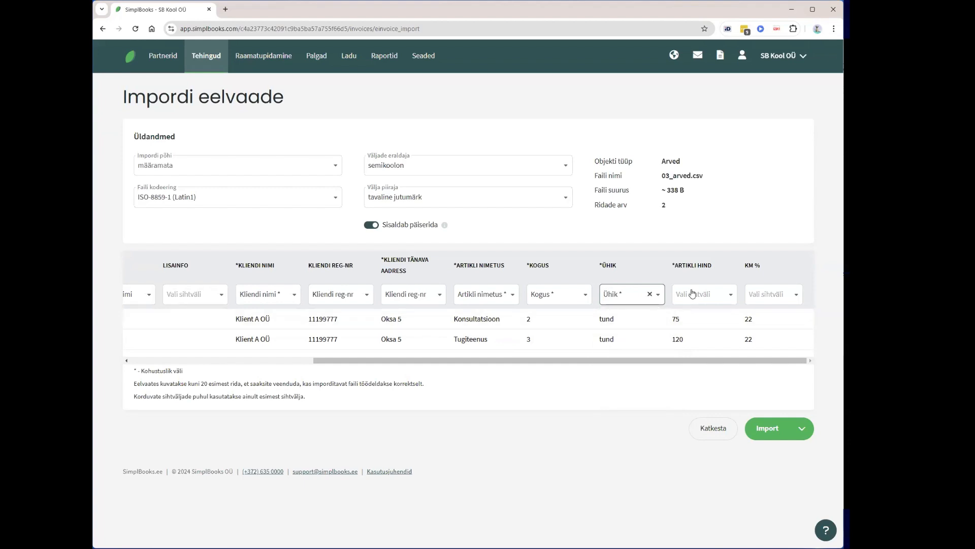
{"action": "left_click", "coordinate": [696, 299]}
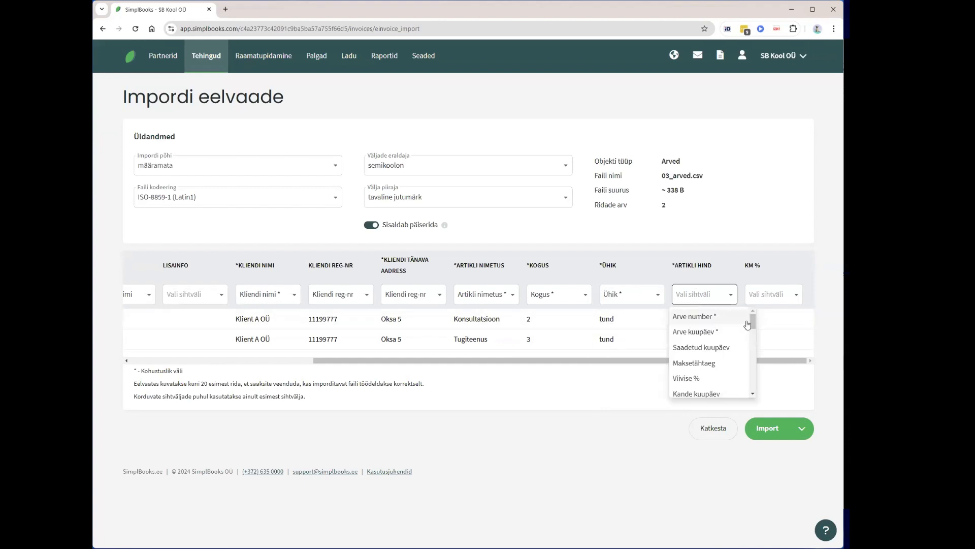
{"action": "scroll", "coordinate": [753, 343], "scroll_direction": "down", "scroll_amount": 3}
{"action": "scroll", "coordinate": [753, 343], "scroll_direction": "down", "scroll_amount": 2}
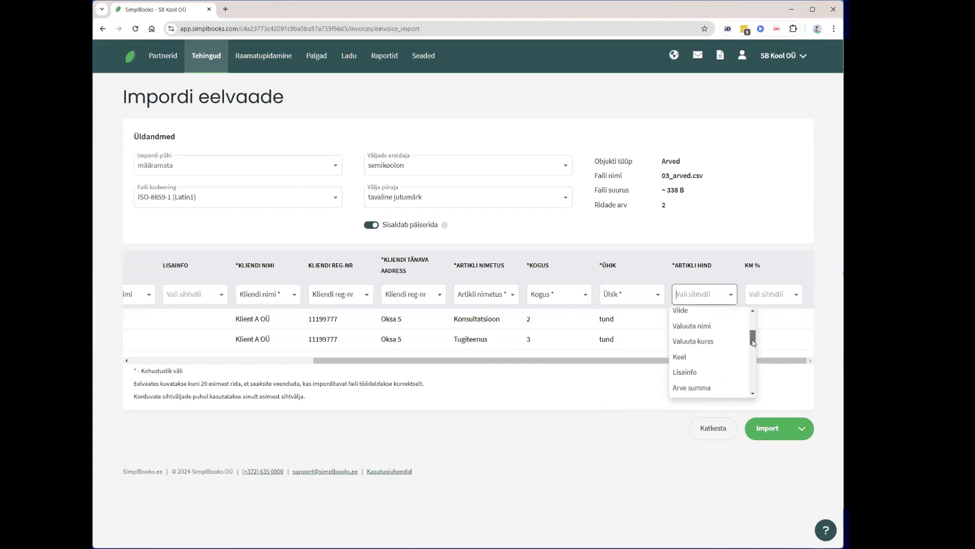
{"action": "type", "text": "hi"}
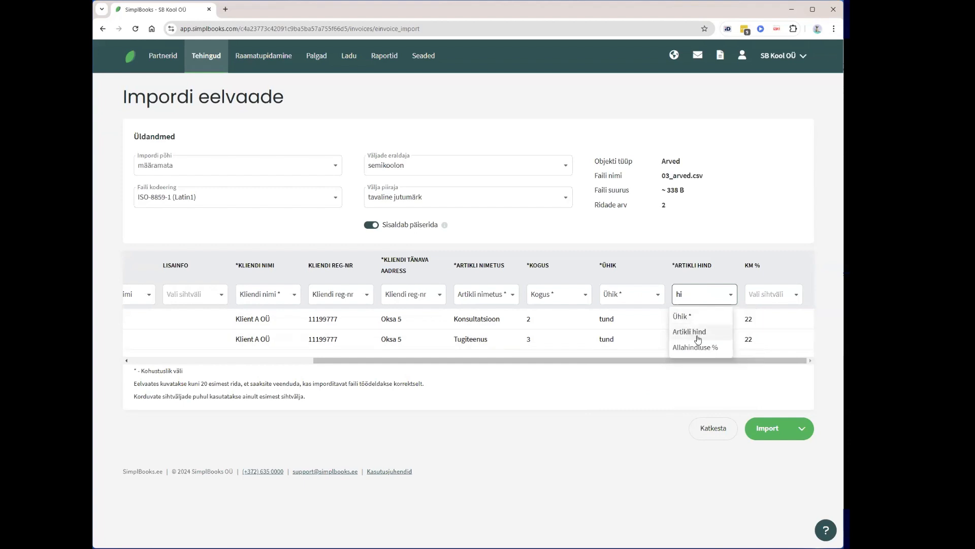
{"action": "left_click", "coordinate": [699, 339]}
- Map the VAT column to KM % and attempt the import
{"action": "left_click", "coordinate": [760, 297]}
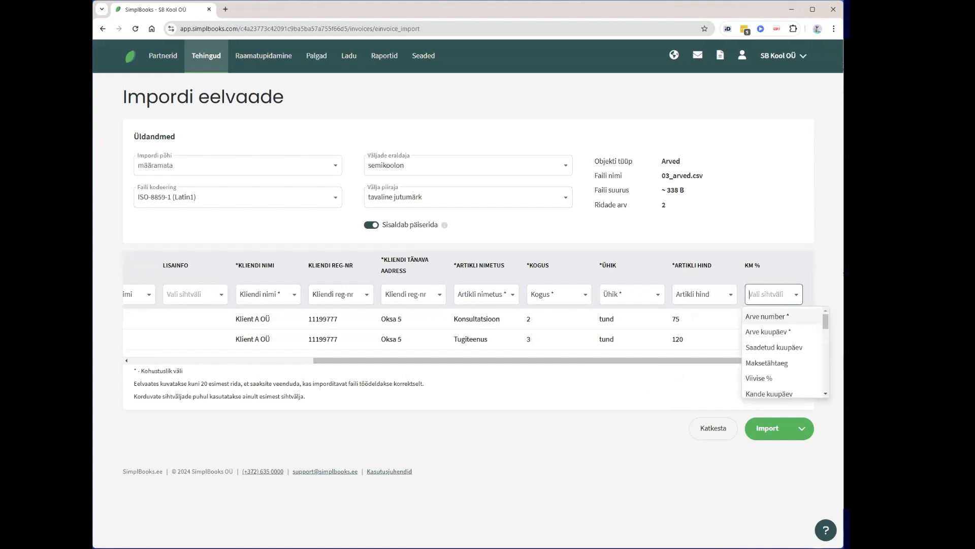
{"action": "scroll", "coordinate": [828, 358], "scroll_direction": "down", "scroll_amount": 5}
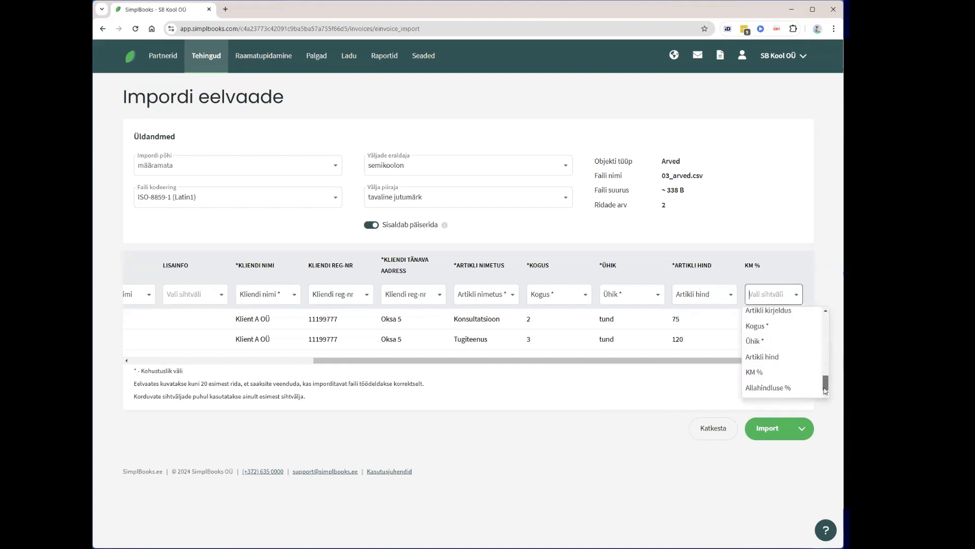
{"action": "left_click", "coordinate": [771, 374]}
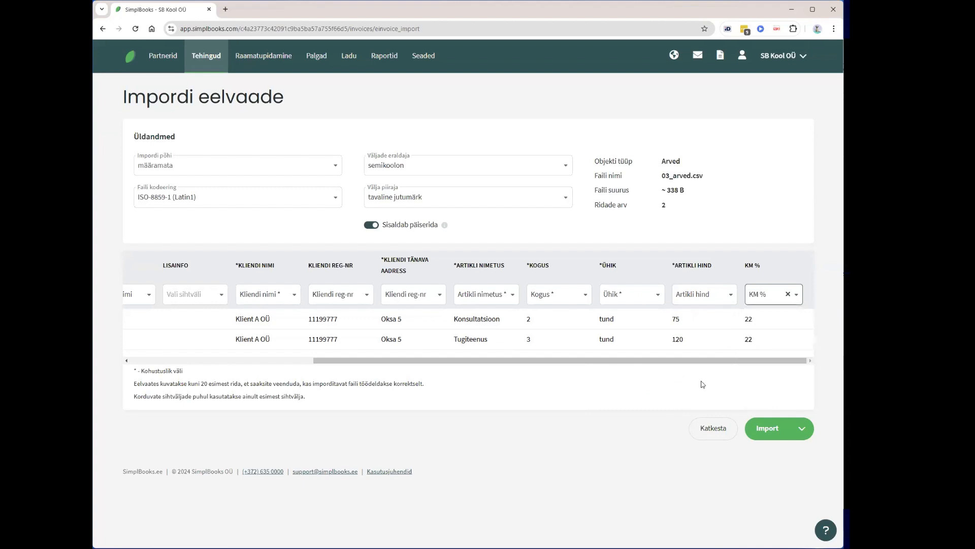
{"action": "left_click", "coordinate": [768, 428]}
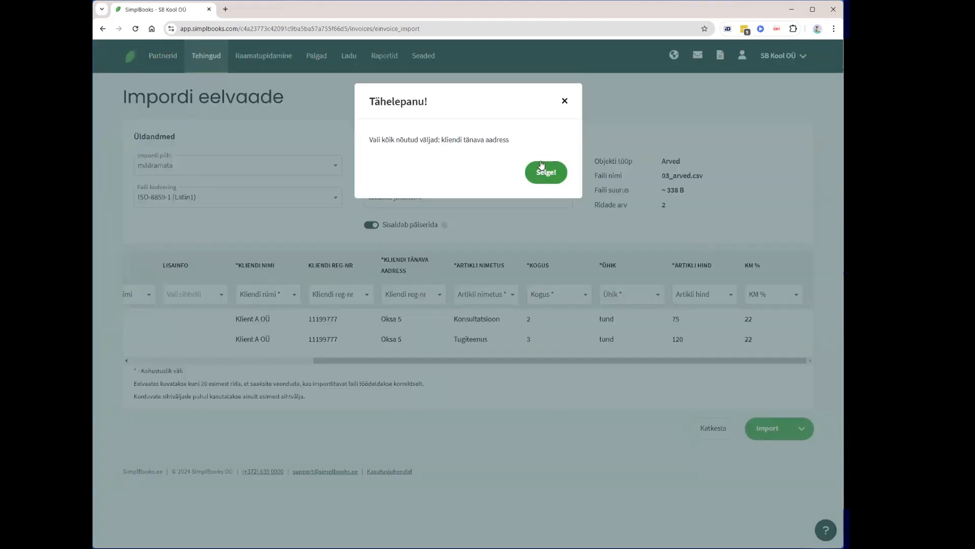
- Remap the address column to Kliendi tänava aadress and import invoice 24259 totalling 622,20 EUR
{"action": "left_click", "coordinate": [565, 105]}
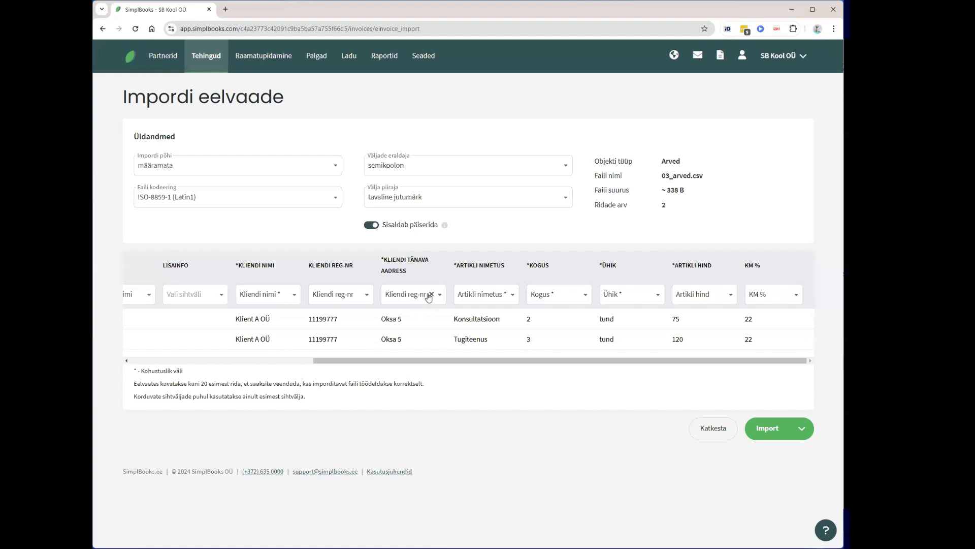
{"action": "left_click", "coordinate": [411, 300]}
{"action": "left_click", "coordinate": [412, 299]}
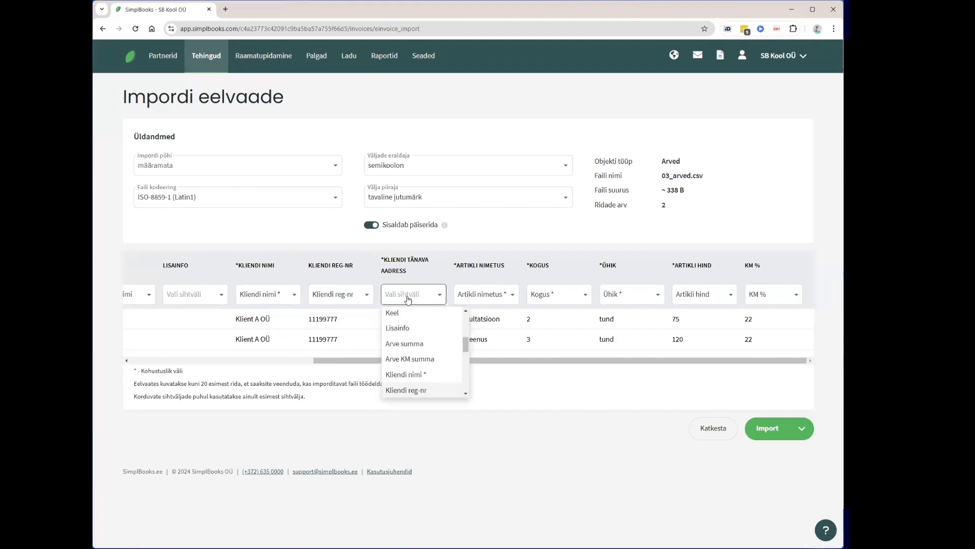
{"action": "type", "text": "aa"}
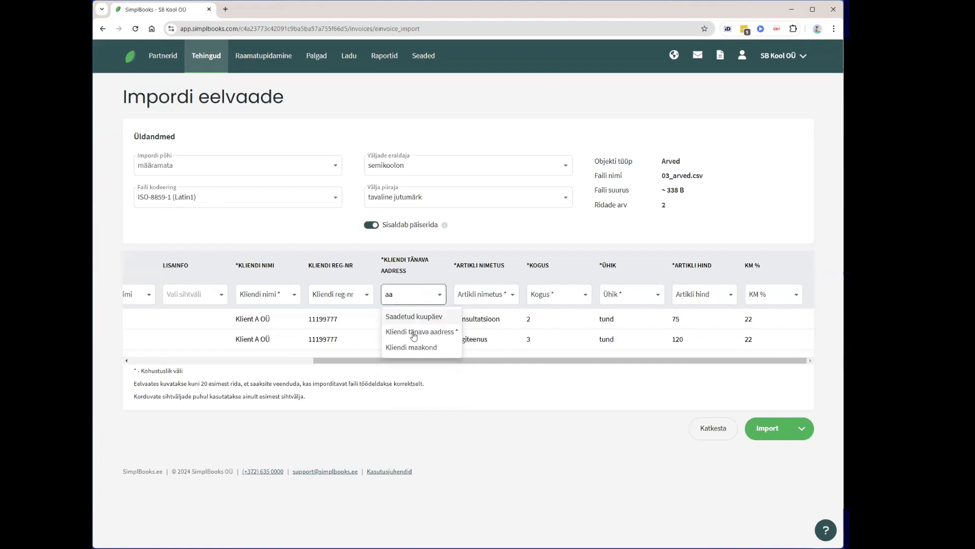
{"action": "left_click", "coordinate": [422, 332]}
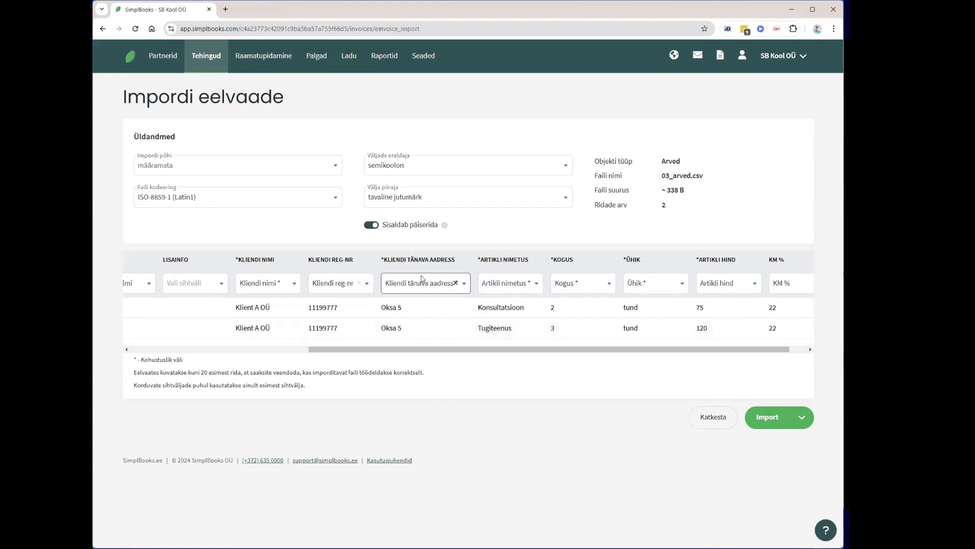
{"action": "left_click", "coordinate": [772, 417]}
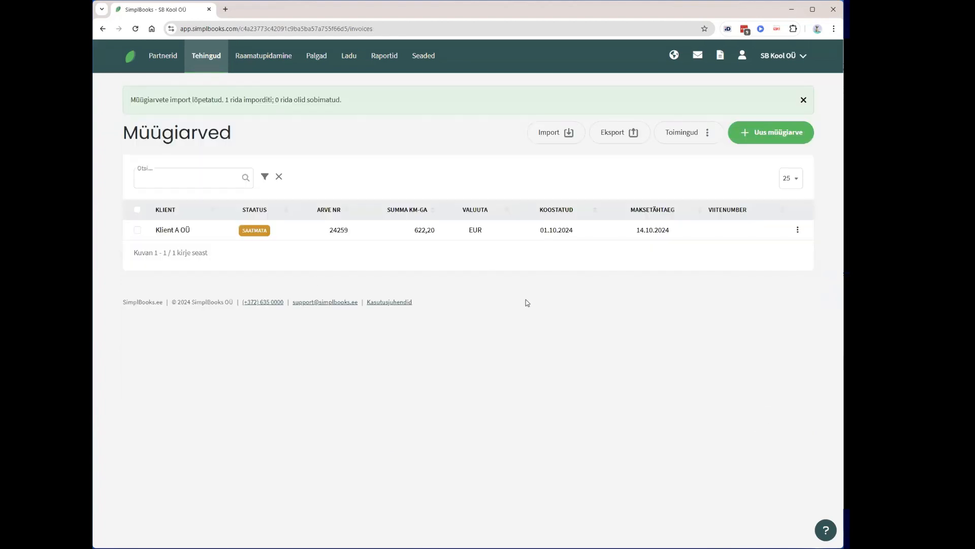
{"action": "left_click", "coordinate": [172, 234]}
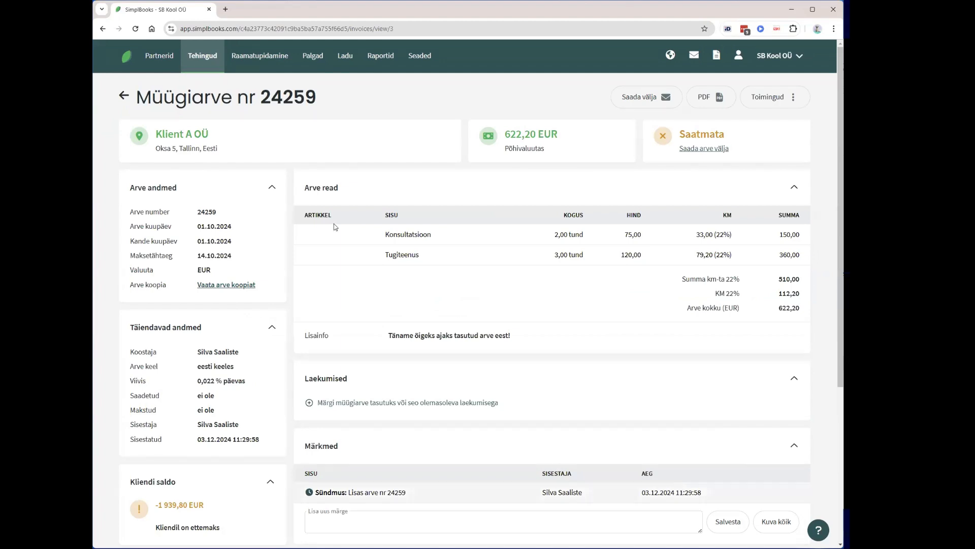
{"action": "left_click", "coordinate": [123, 100]}
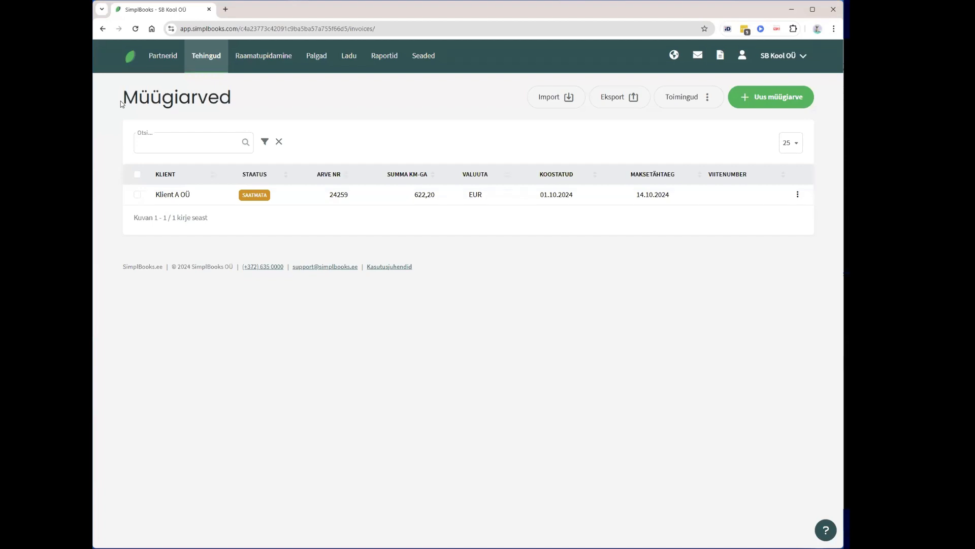
{"action": "left_click", "coordinate": [345, 59]}
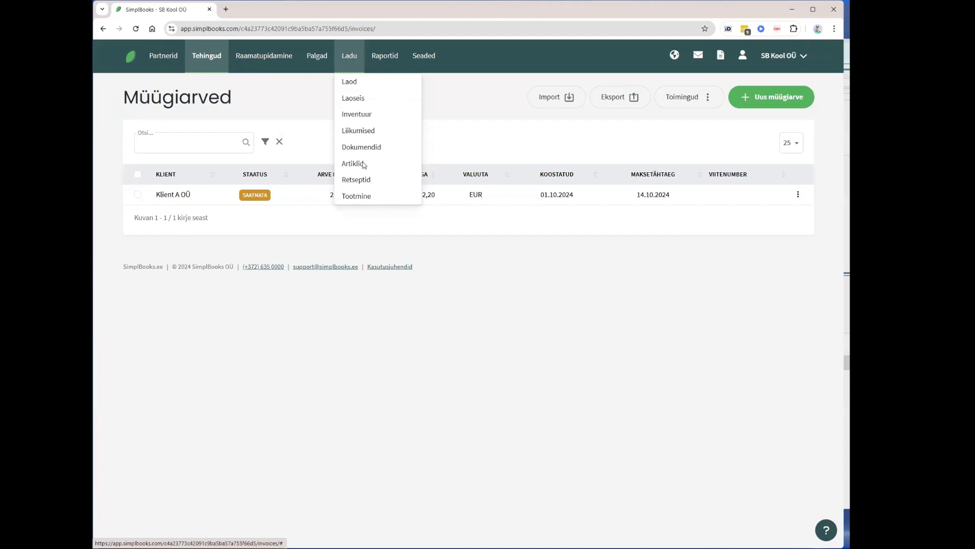
- Load 05_lao_algseis.csv into the Laod opening stock import preview
{"action": "left_click", "coordinate": [364, 164]}
{"action": "left_click", "coordinate": [348, 59]}
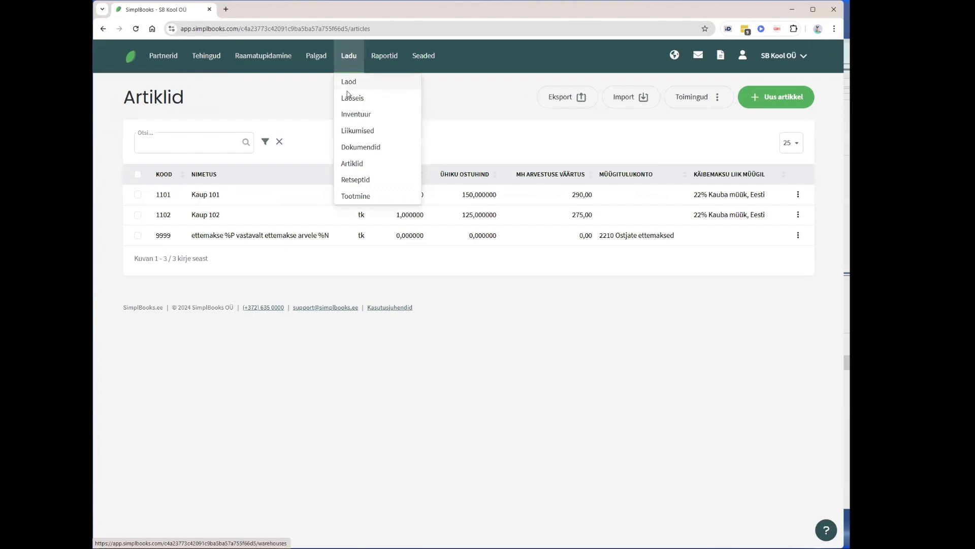
{"action": "left_click", "coordinate": [348, 85]}
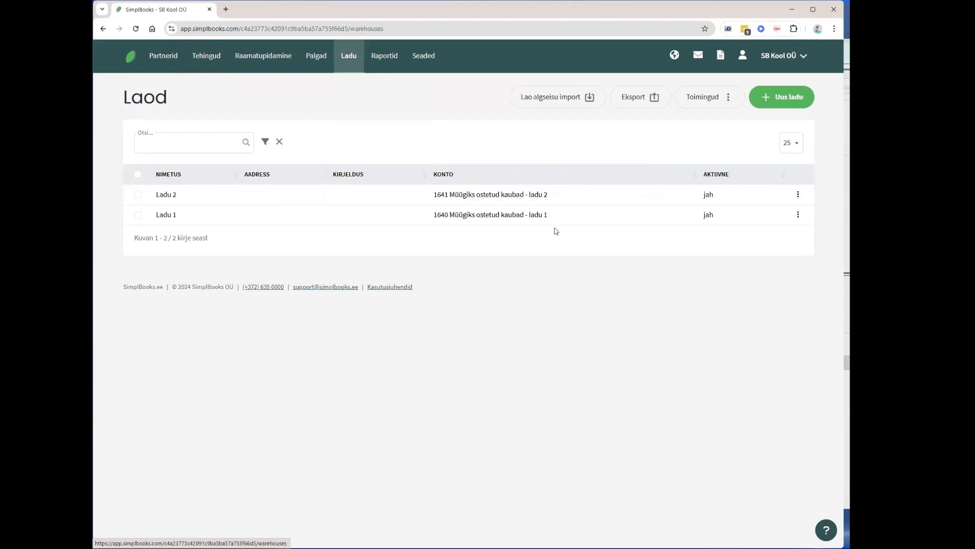
{"action": "left_click", "coordinate": [542, 104]}
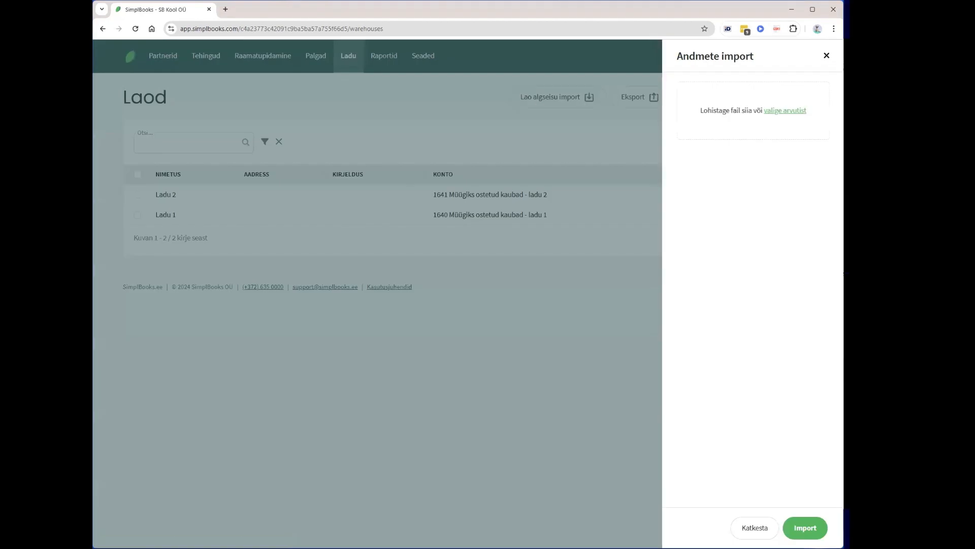
{"action": "left_click", "coordinate": [782, 110]}
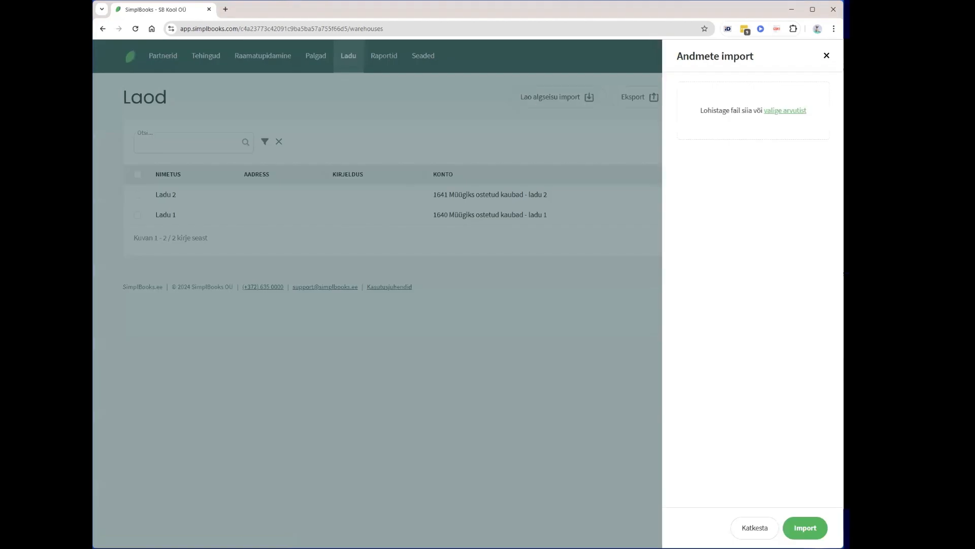
{"action": "left_click", "coordinate": [805, 531]}
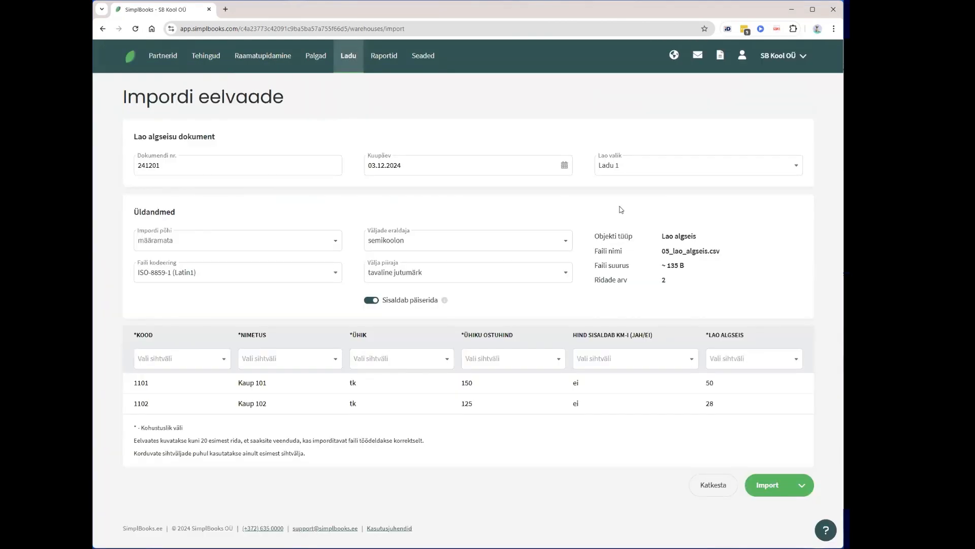
- Set the opening stock document date to 01.10.2024
{"action": "left_click", "coordinate": [409, 164]}
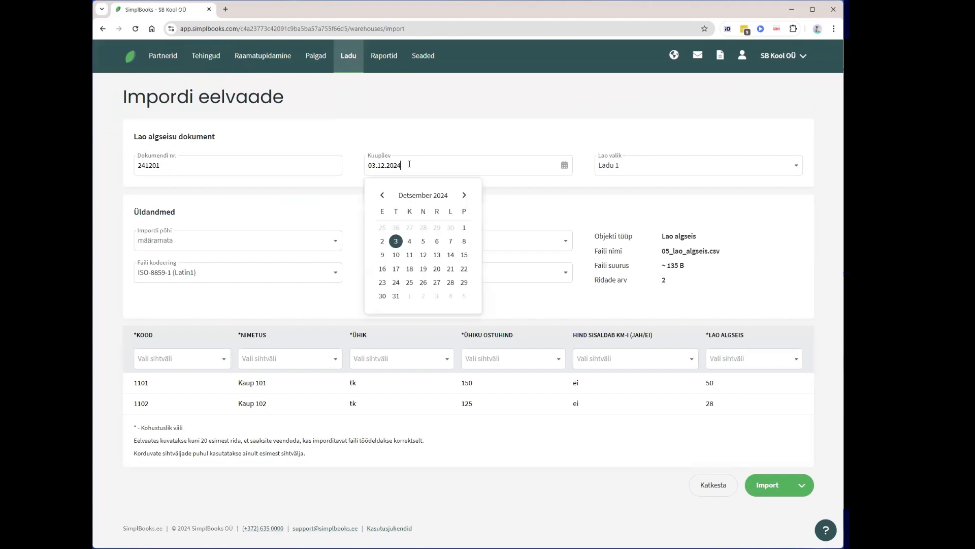
{"action": "left_click", "coordinate": [403, 197]}
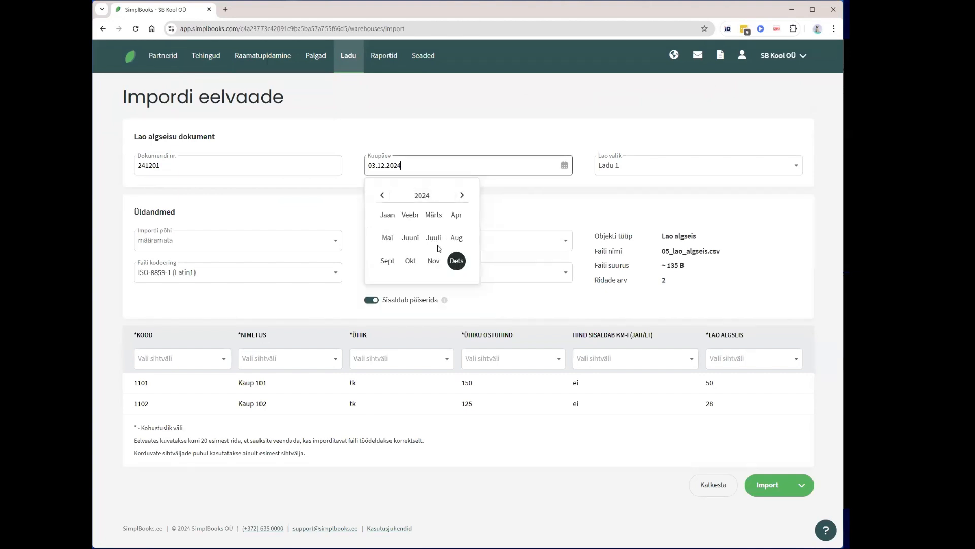
{"action": "left_click", "coordinate": [409, 265]}
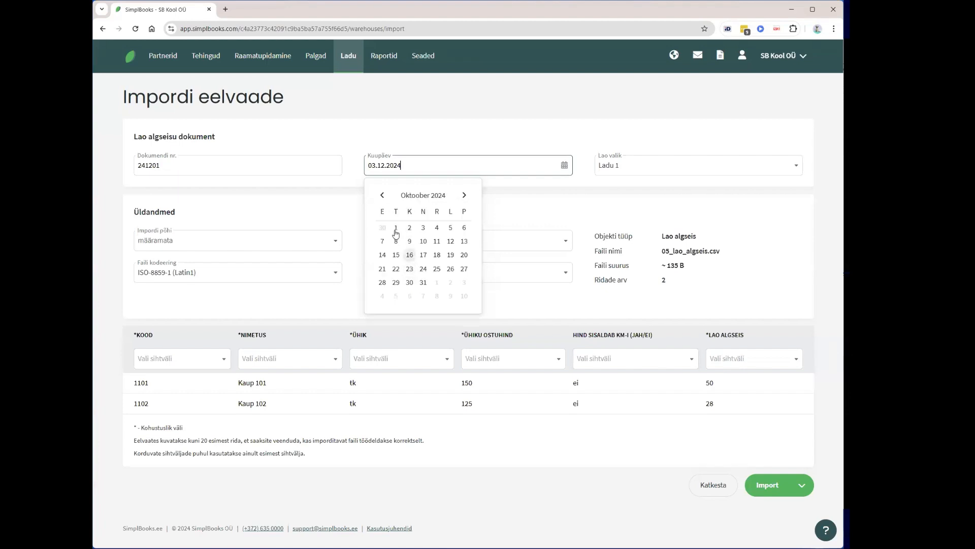
{"action": "left_click", "coordinate": [397, 230]}
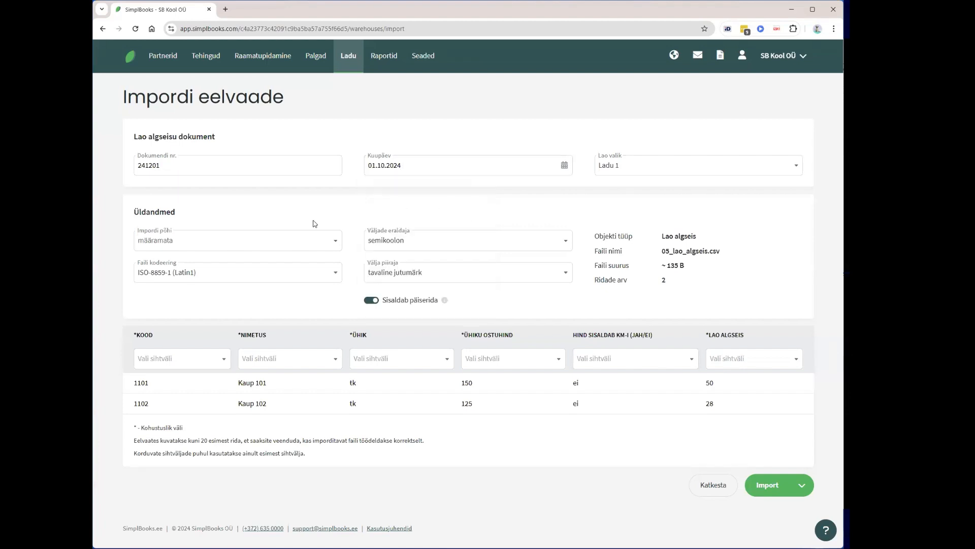
- Map KOOD, NIMETUS, ÜHIK and ÜHIKU OSTUHIND to item code, name, unit and unit purchase price
{"action": "left_click", "coordinate": [161, 364]}
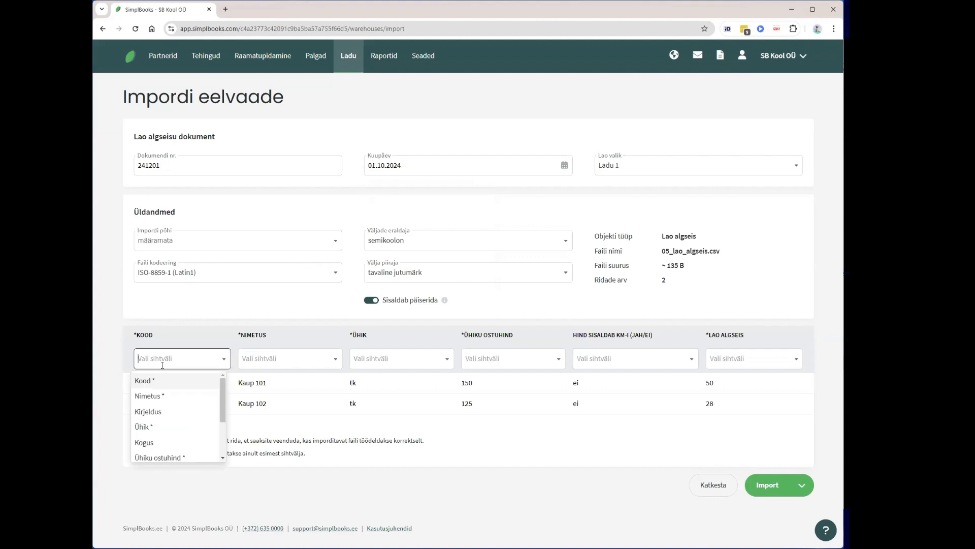
{"action": "left_click", "coordinate": [186, 375]}
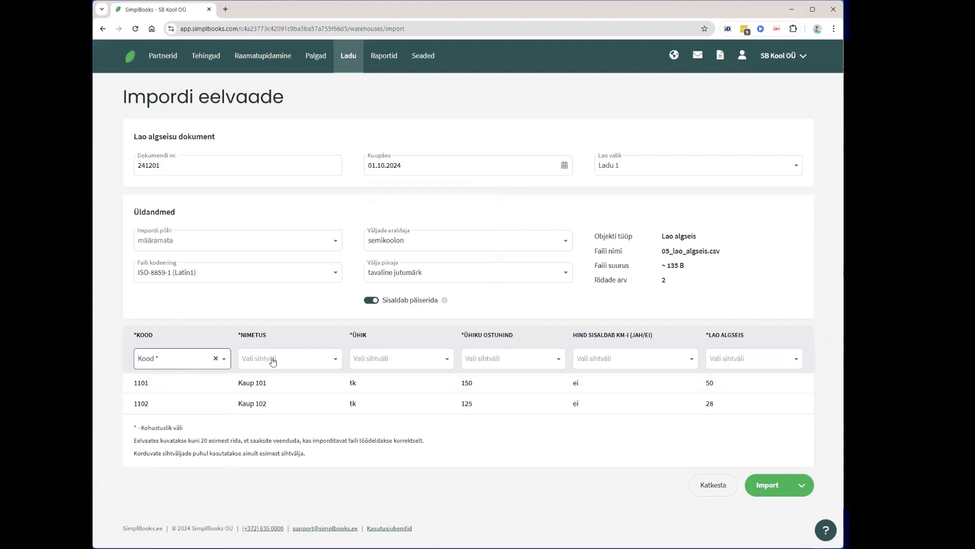
{"action": "left_click", "coordinate": [273, 361]}
{"action": "left_click", "coordinate": [254, 396]}
{"action": "left_click", "coordinate": [373, 356]}
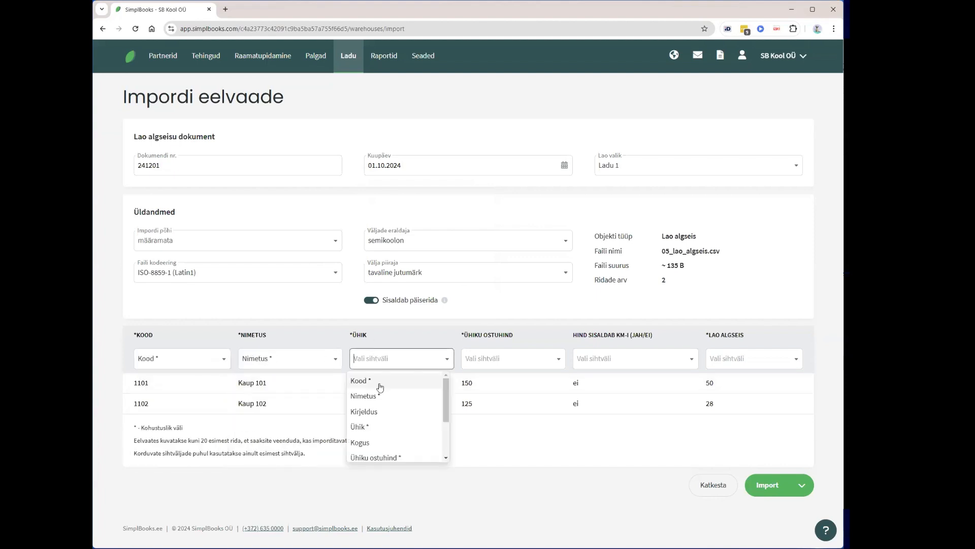
{"action": "left_click", "coordinate": [370, 427]}
{"action": "left_click", "coordinate": [500, 361]}
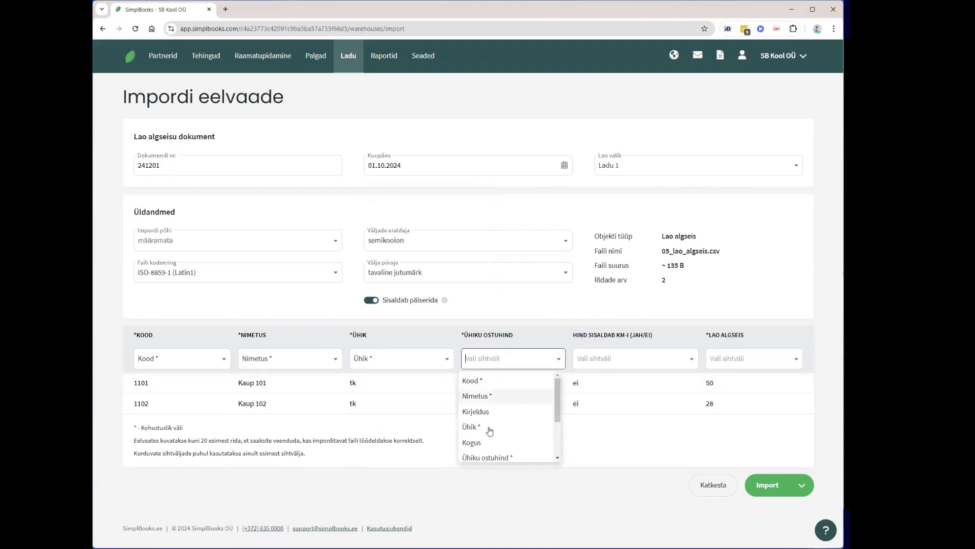
{"action": "scroll", "coordinate": [490, 429], "scroll_direction": "down", "scroll_amount": 1}
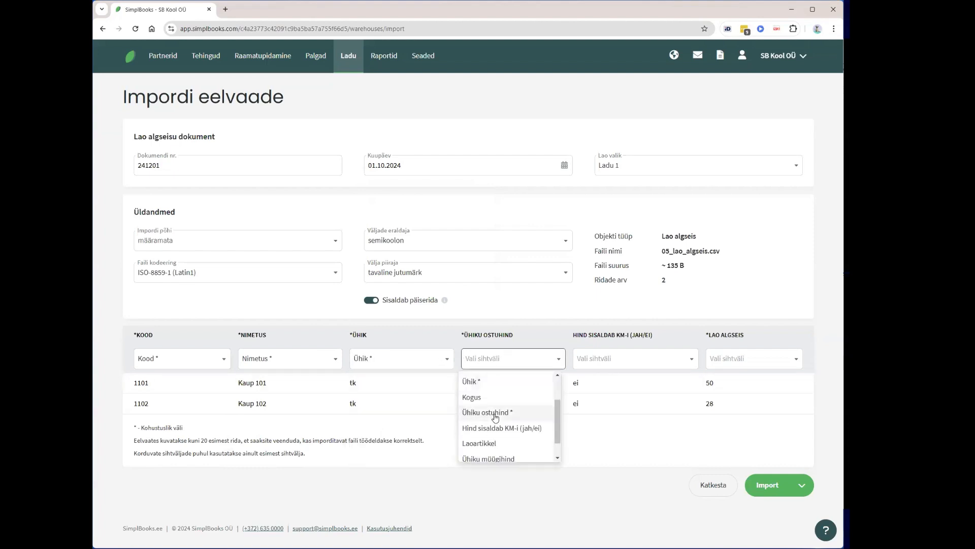
{"action": "left_click", "coordinate": [495, 413]}
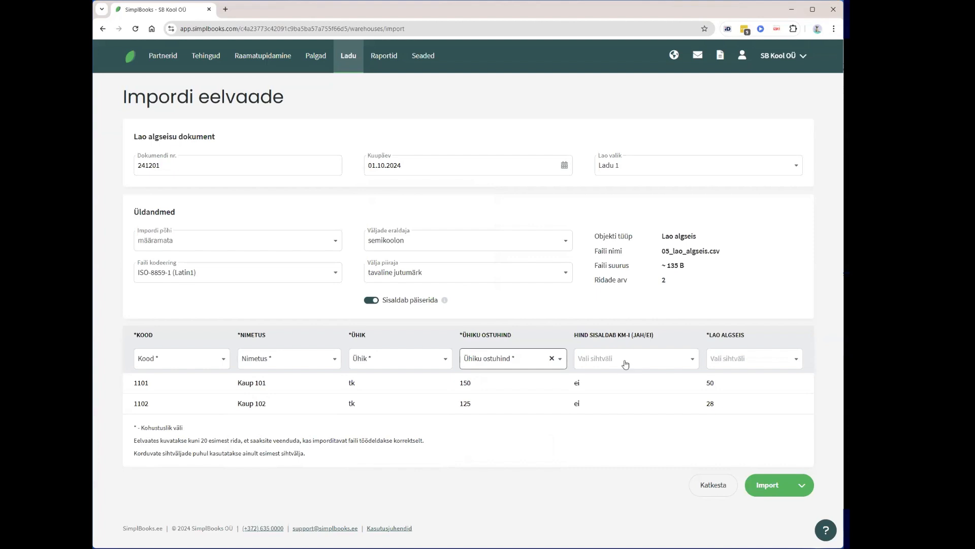
- Map the VAT-included and LAO ALGSEIS columns to price-includes-VAT and opening stock quantity
{"action": "left_click", "coordinate": [626, 364]}
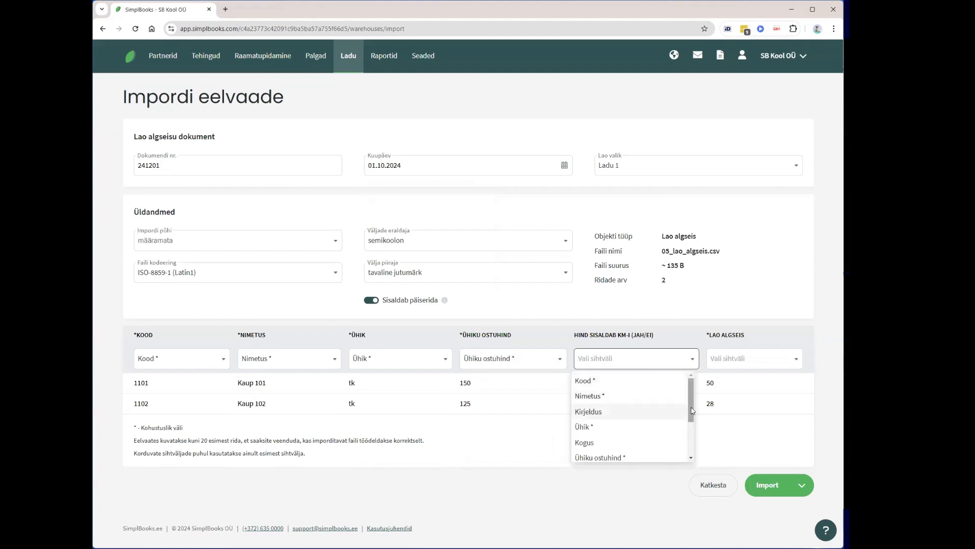
{"action": "left_click_drag", "start_coordinate": [692, 410], "coordinate": [692, 443]}
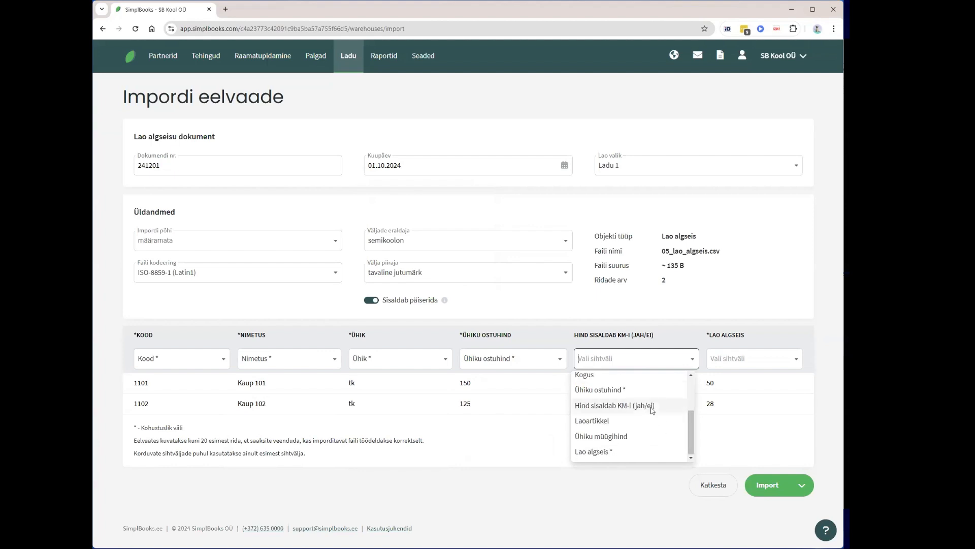
{"action": "left_click", "coordinate": [652, 406]}
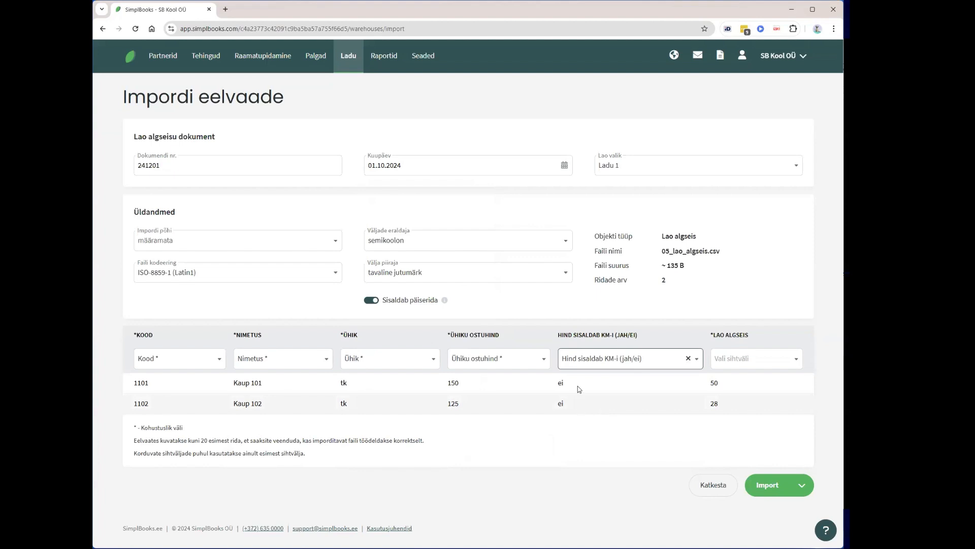
{"action": "left_click", "coordinate": [744, 359]}
{"action": "left_click_drag", "start_coordinate": [800, 405], "coordinate": [801, 441]}
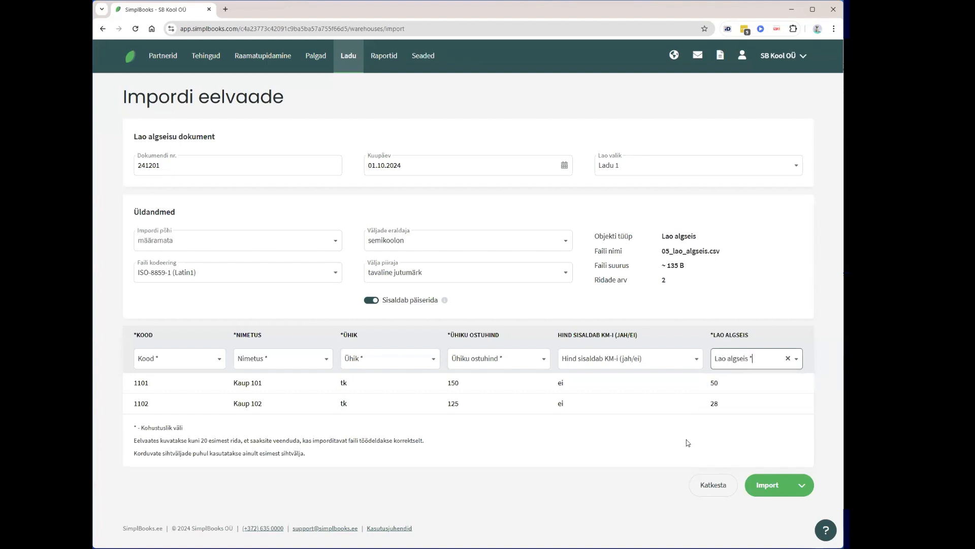
{"action": "left_click", "coordinate": [749, 451]}
- Import the opening stock into Ladu 1 and bring up the imported documents overview
{"action": "left_click", "coordinate": [800, 484]}
{"action": "left_click", "coordinate": [620, 168]}
{"action": "left_click", "coordinate": [619, 168]}
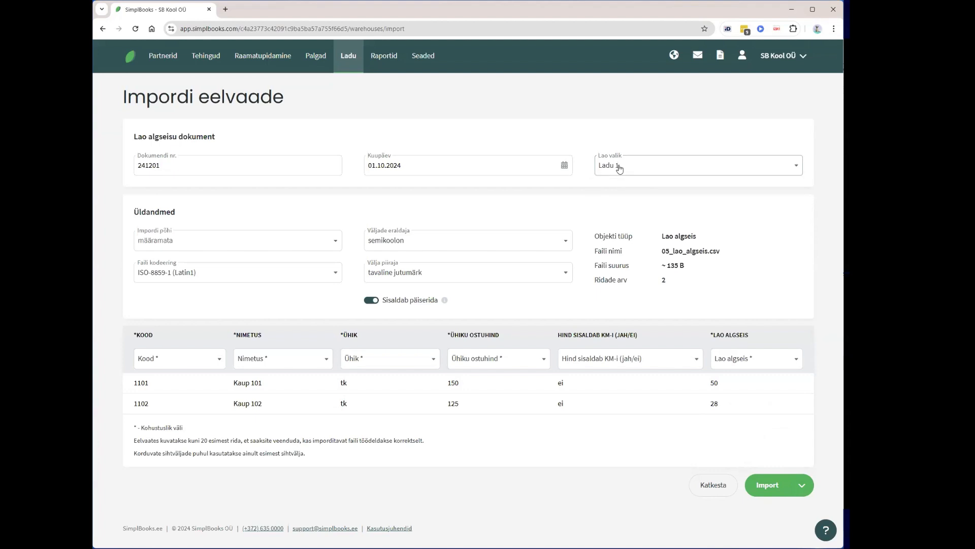
{"action": "left_click", "coordinate": [766, 486]}
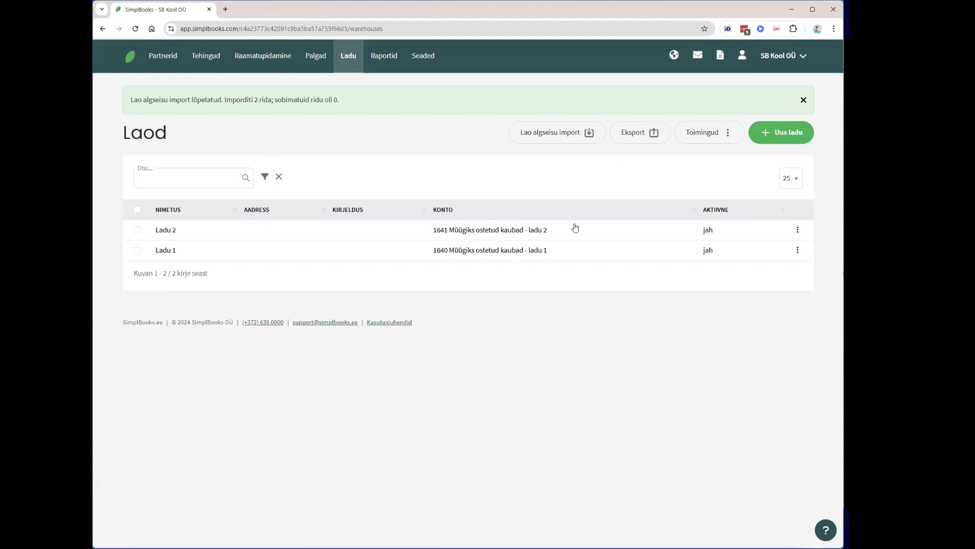
{"action": "mouse_move", "coordinate": [344, 60]}
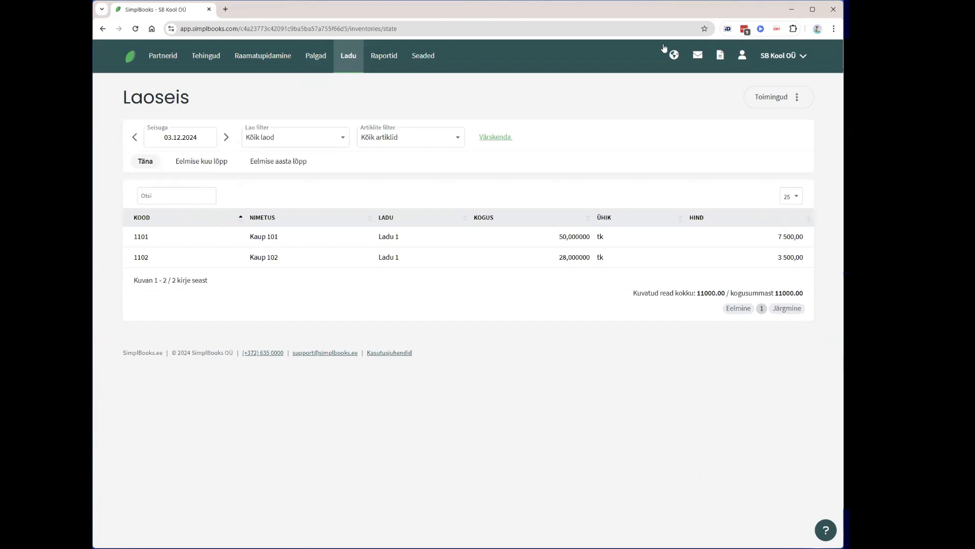
{"action": "left_click", "coordinate": [720, 56]}
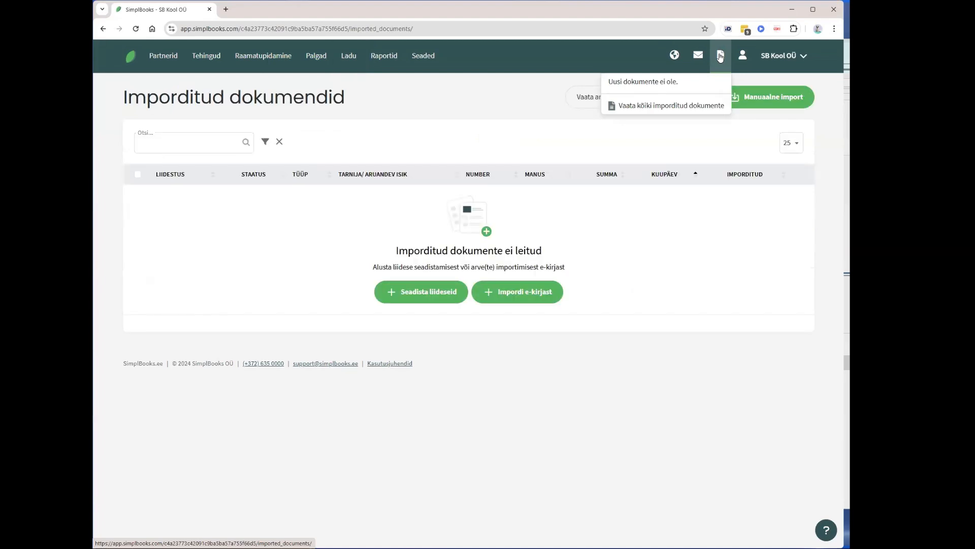
{"action": "left_click", "coordinate": [710, 336]}
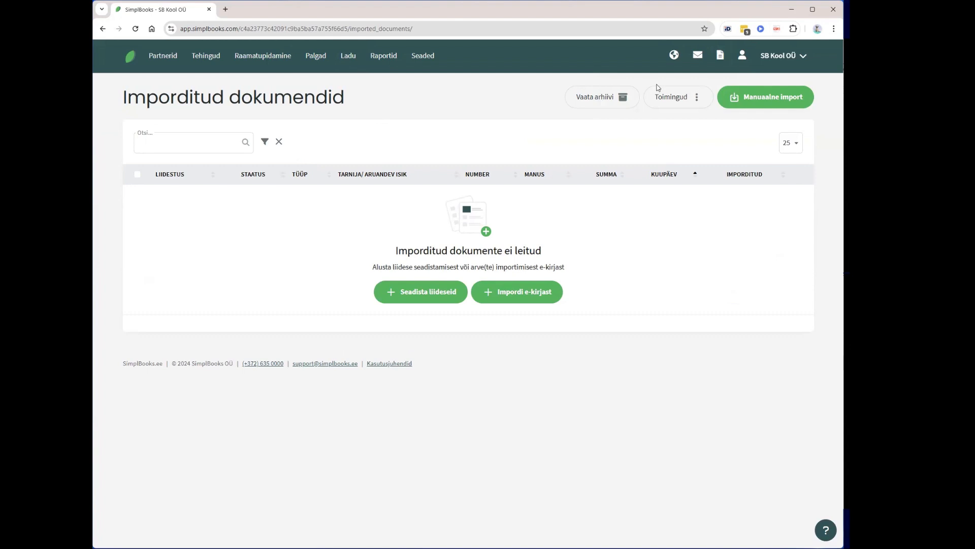
{"action": "left_click", "coordinate": [667, 102]}
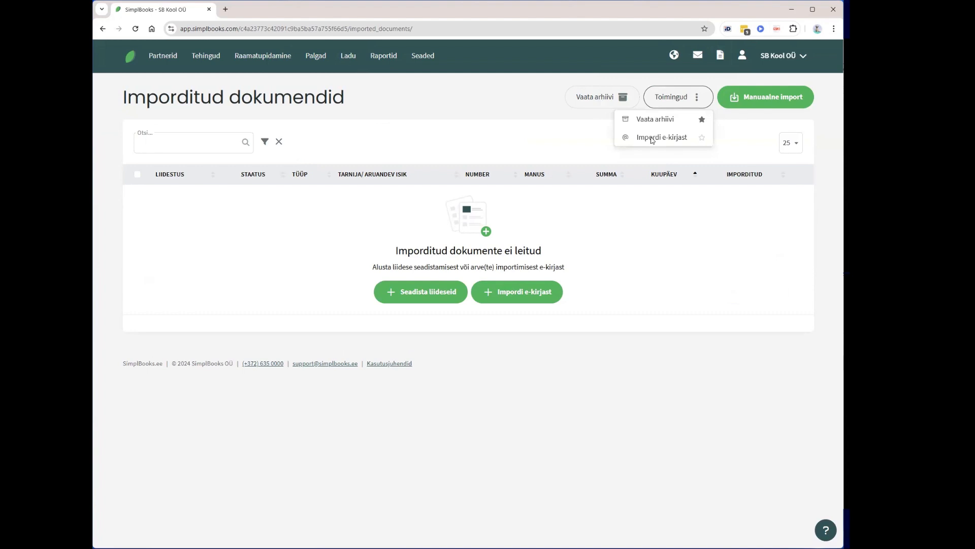
{"action": "left_click", "coordinate": [652, 138]}
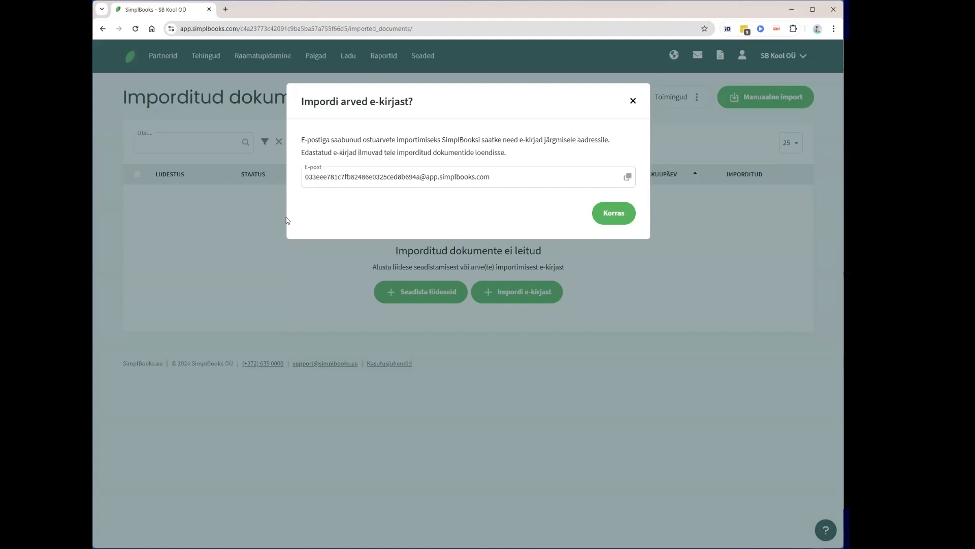
{"action": "left_click", "coordinate": [635, 103]}
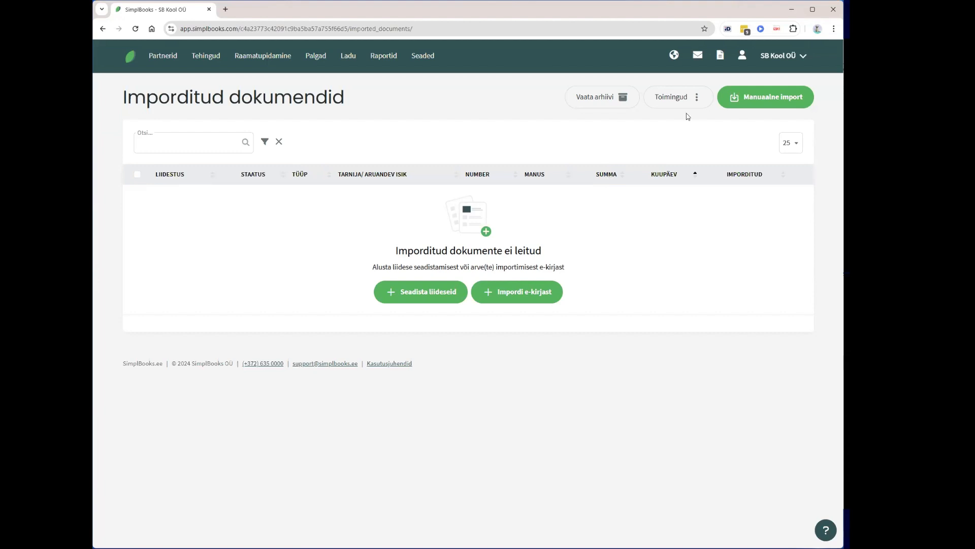
{"action": "mouse_move", "coordinate": [709, 92]}
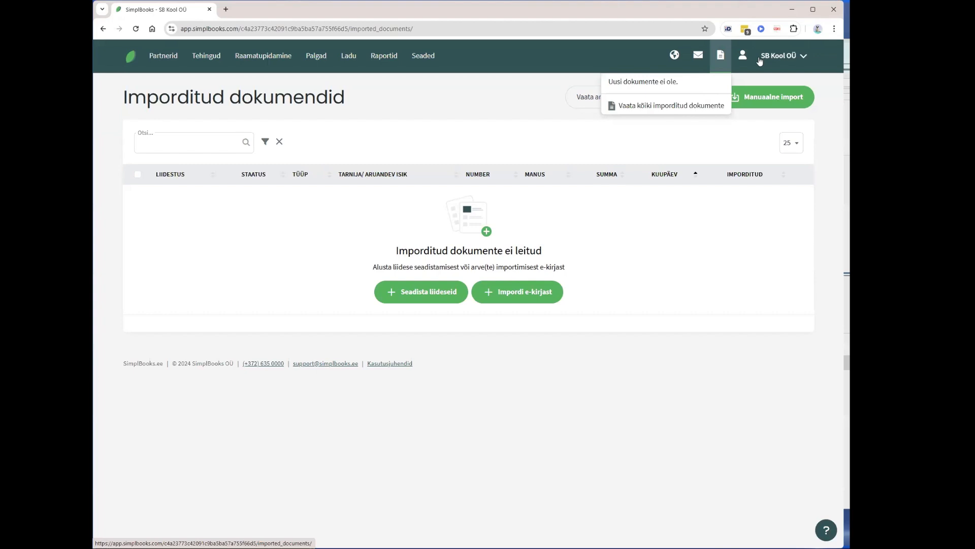
- Switch to Kusti 12 OÜ and list its imported documents, showing invoice 24103 from Etsilaas OÜ
{"action": "left_click", "coordinate": [722, 85]}
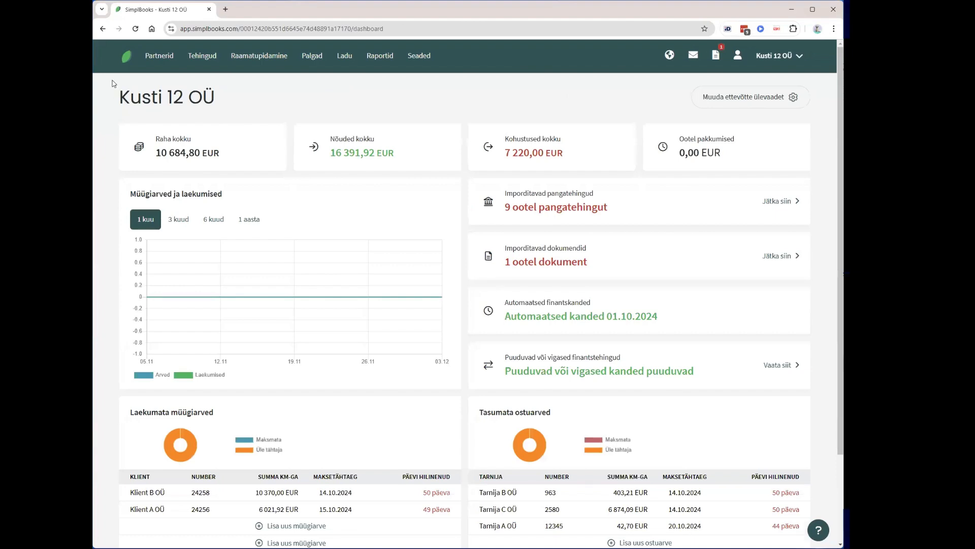
{"action": "left_click", "coordinate": [129, 57]}
{"action": "left_click", "coordinate": [722, 51]}
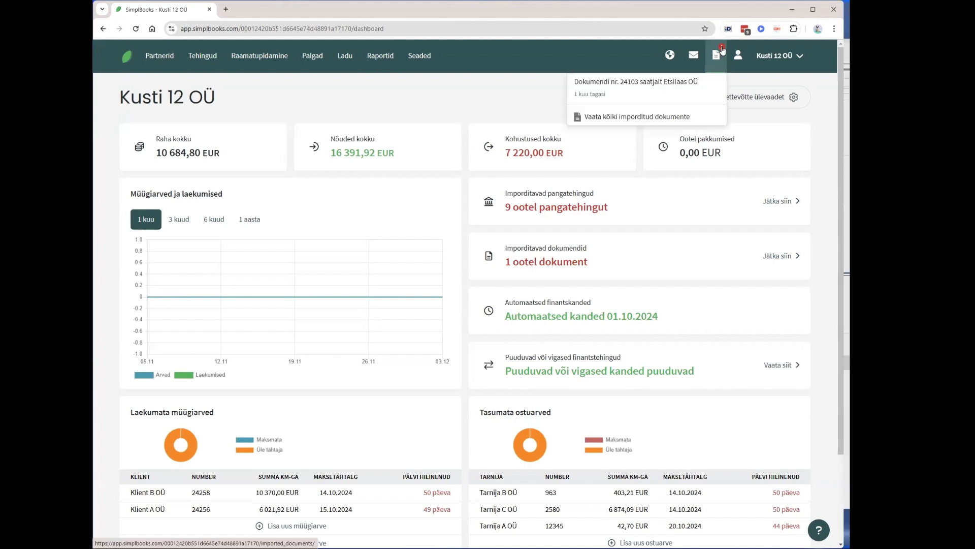
{"action": "left_click", "coordinate": [767, 259]}
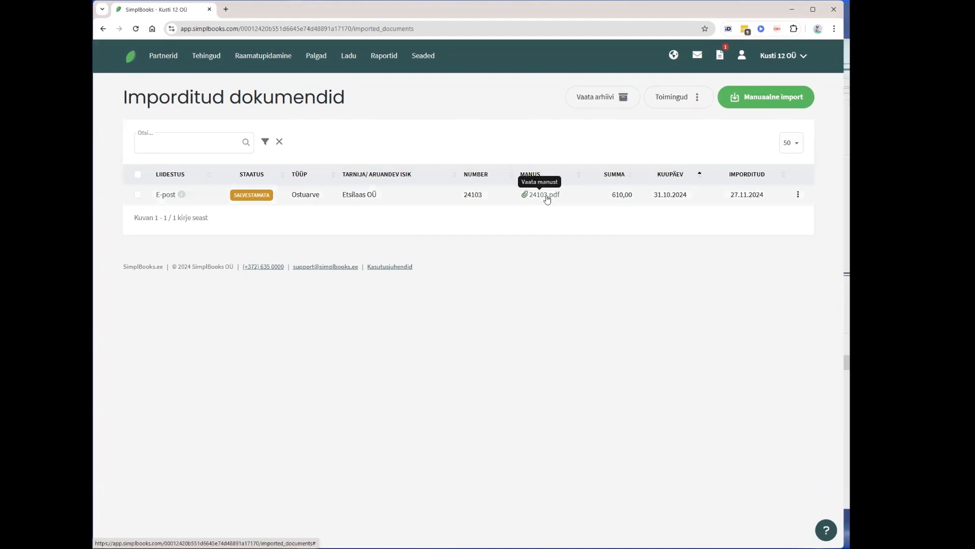
- Read the e-mail behind invoice 24103, then create a prefilled purchase invoice for 610,00 EUR from it
{"action": "left_click", "coordinate": [182, 195]}
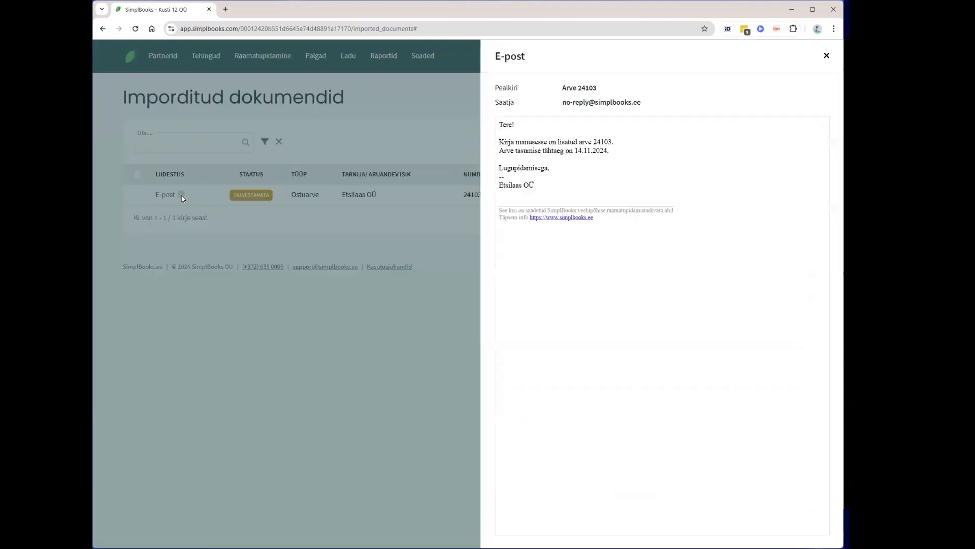
{"action": "left_click", "coordinate": [825, 56]}
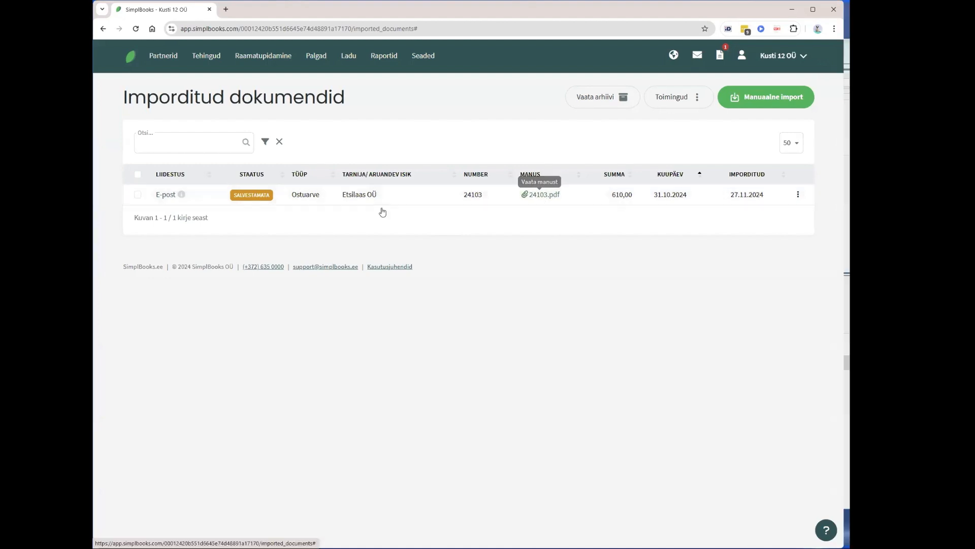
{"action": "left_click", "coordinate": [355, 200]}
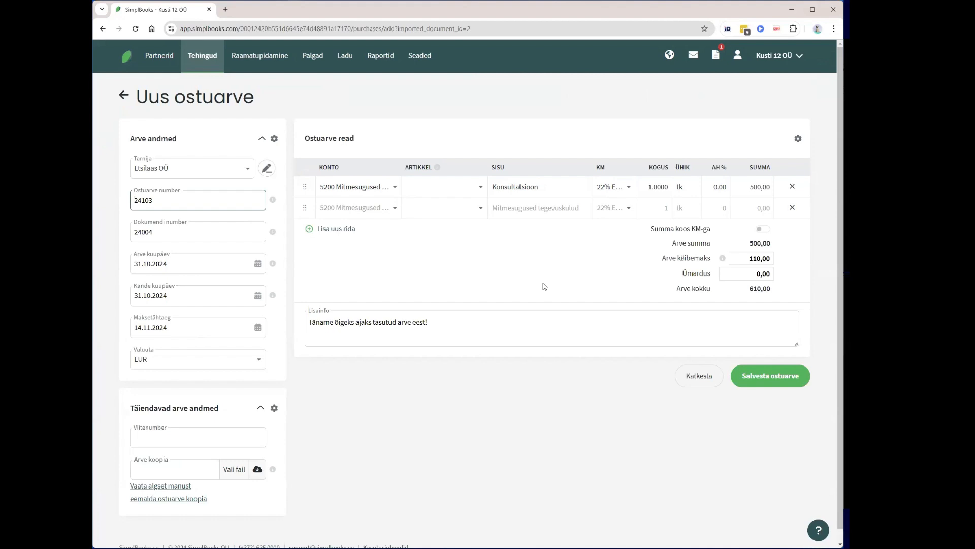
- Book the Konsultatsioon invoice line to account 5470 Personali täiendõpe
{"action": "left_click", "coordinate": [359, 189]}
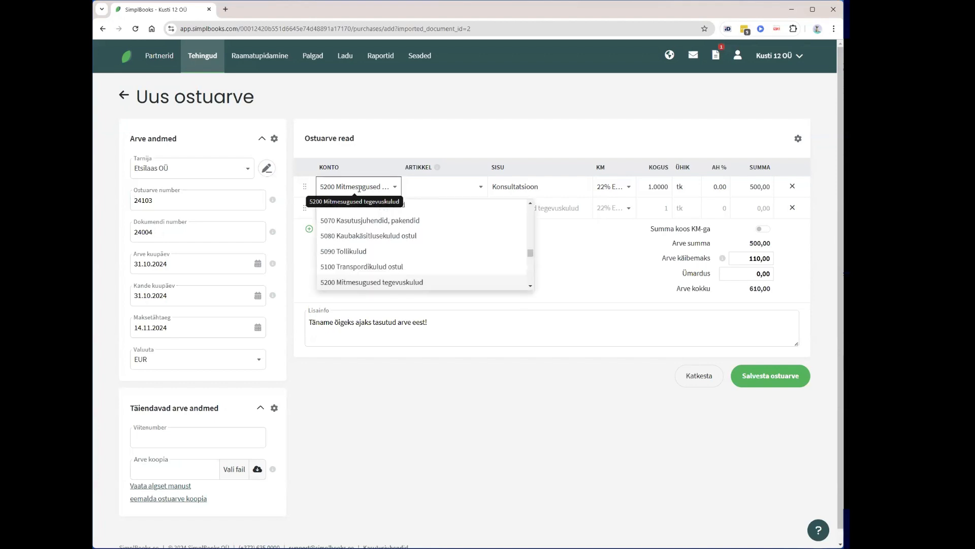
{"action": "type", "text": "koo"}
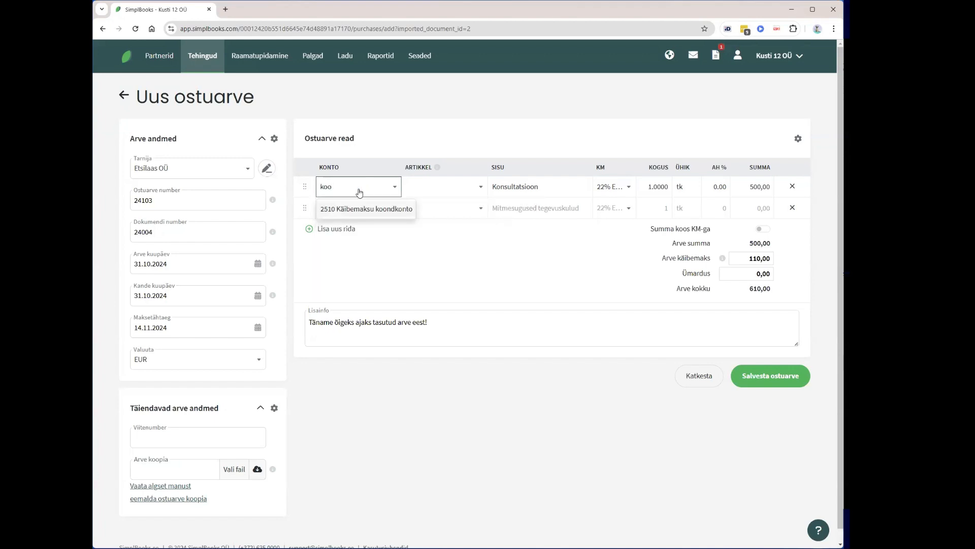
{"action": "key", "text": "BackSpace"}
{"action": "key", "text": "BackSpace"}
{"action": "key", "text": "BackSpace"}
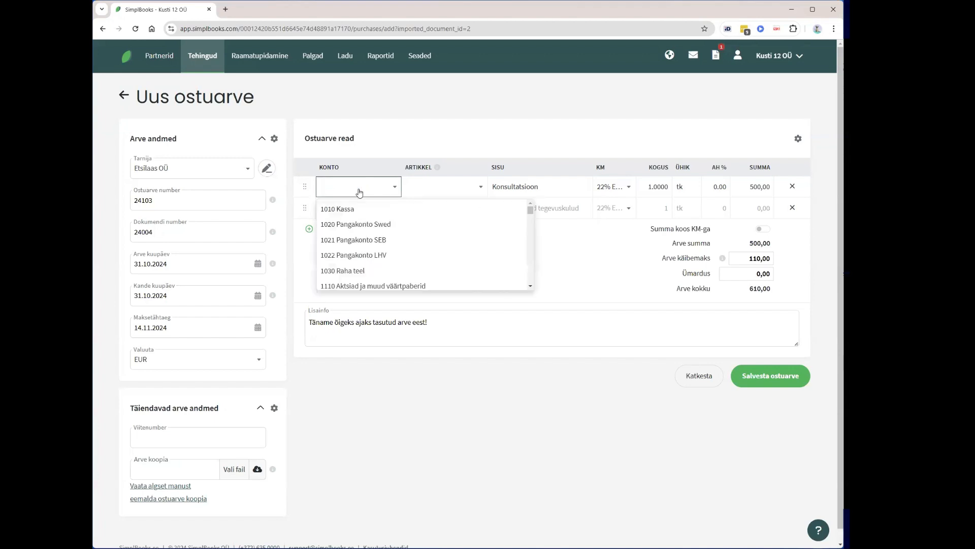
{"action": "type", "text": "täie"}
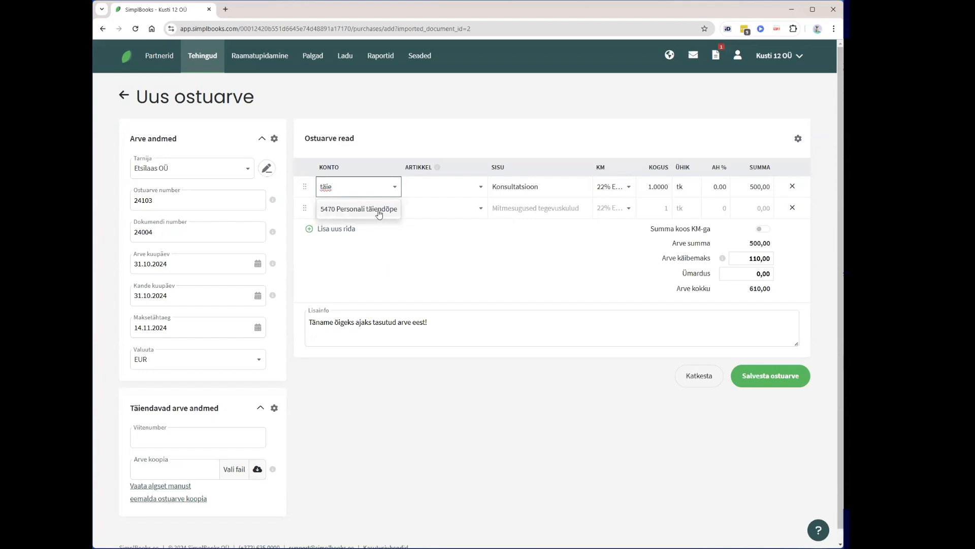
{"action": "left_click", "coordinate": [379, 214]}
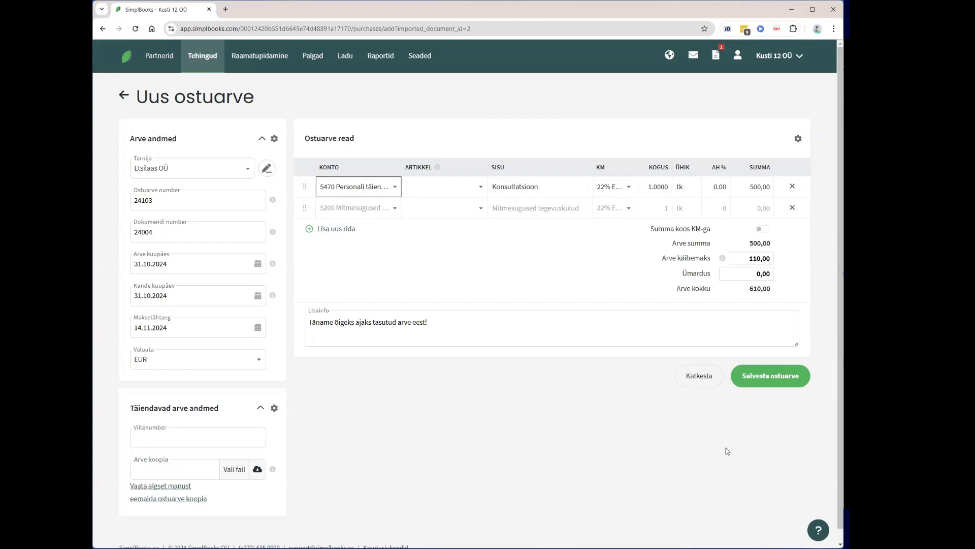
- Save purchase invoice 24103 and open supplier Etsilaas OÜ's page
{"action": "left_click", "coordinate": [780, 380]}
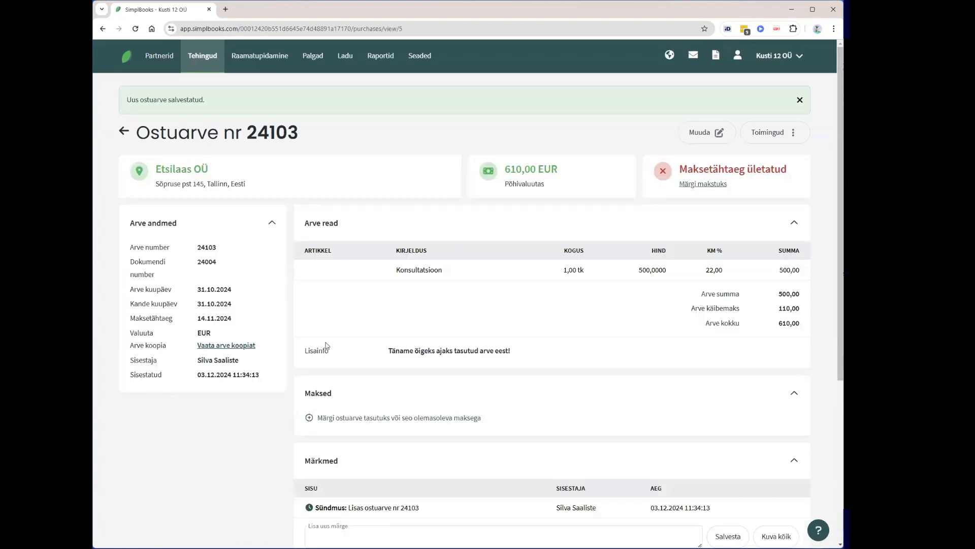
{"action": "left_click", "coordinate": [200, 63]}
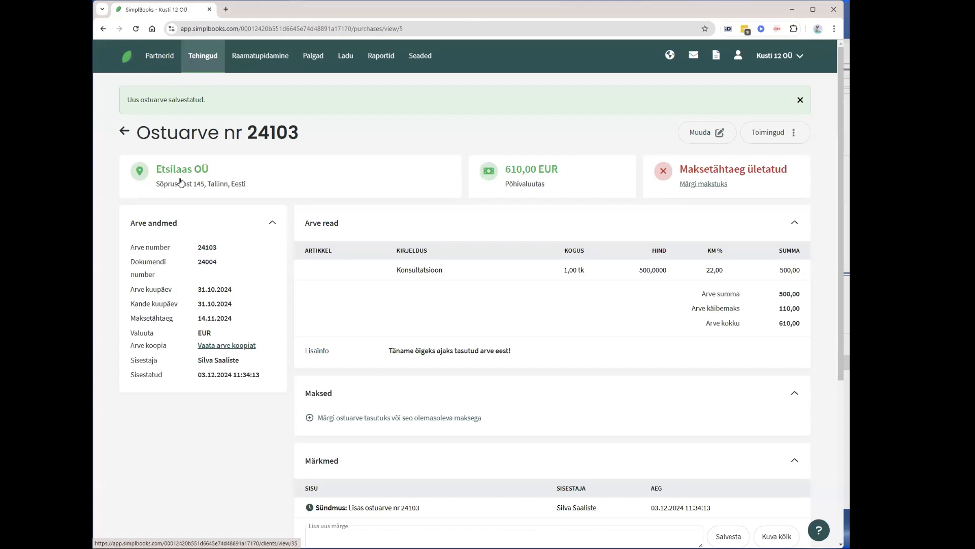
{"action": "left_click", "coordinate": [180, 182]}
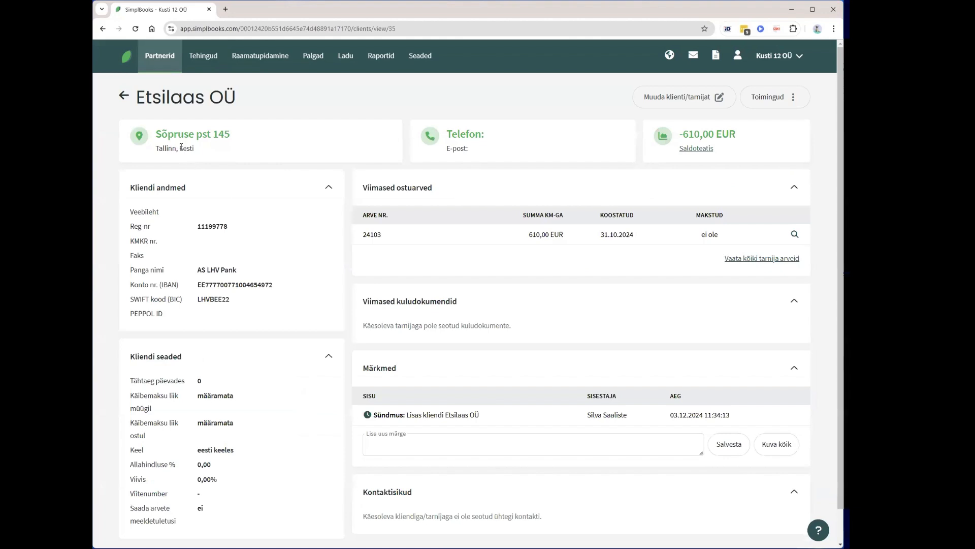
- In Etsilaas OÜ's default settings, choose Kulukonto 5380 Konsultatsioonikulud and save the partner
{"action": "left_click", "coordinate": [664, 100]}
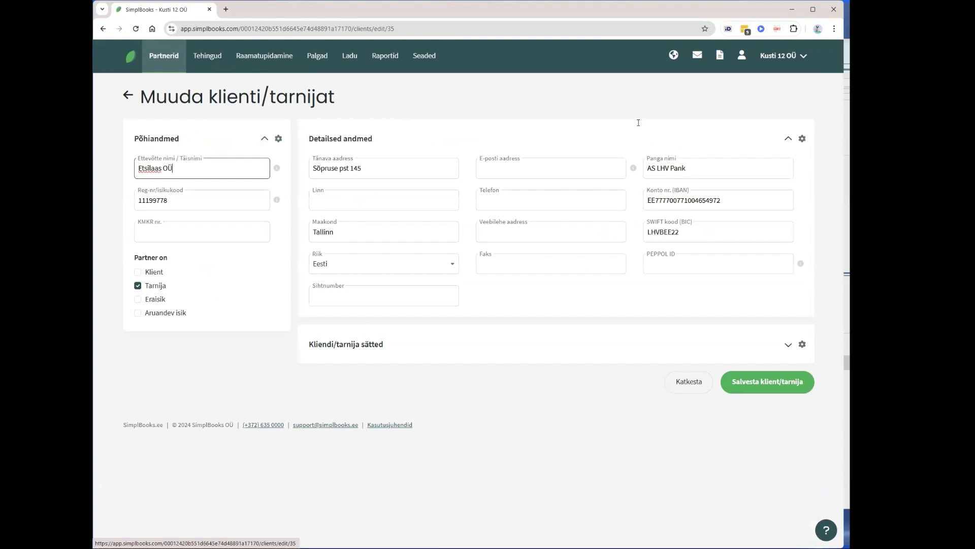
{"action": "left_click", "coordinate": [762, 352]}
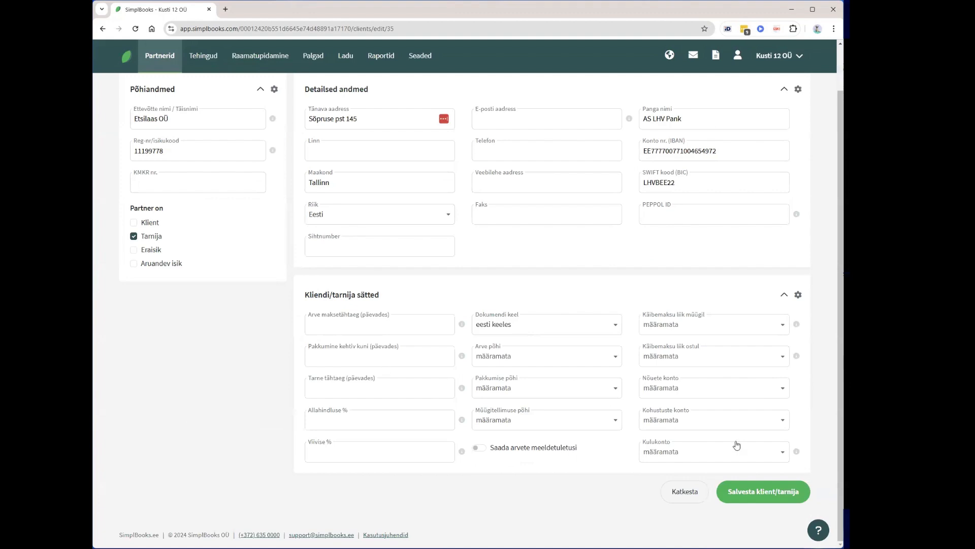
{"action": "left_click", "coordinate": [671, 456]}
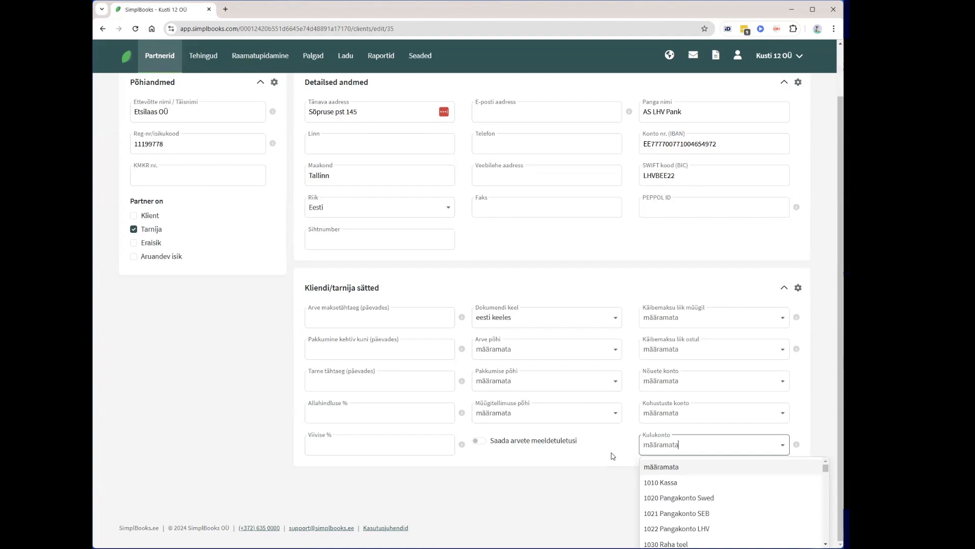
{"action": "type", "text": "5"}
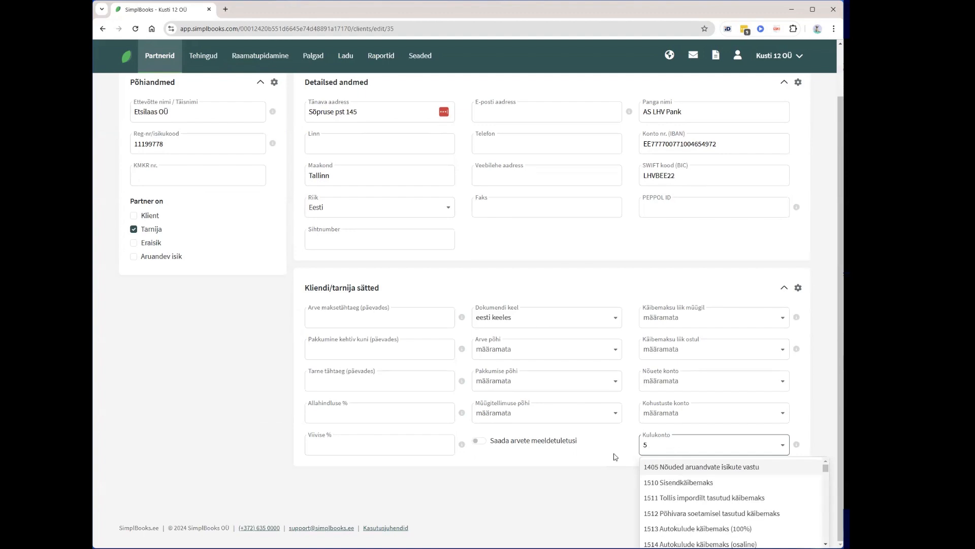
{"action": "scroll", "coordinate": [689, 510], "scroll_direction": "down", "scroll_amount": 5}
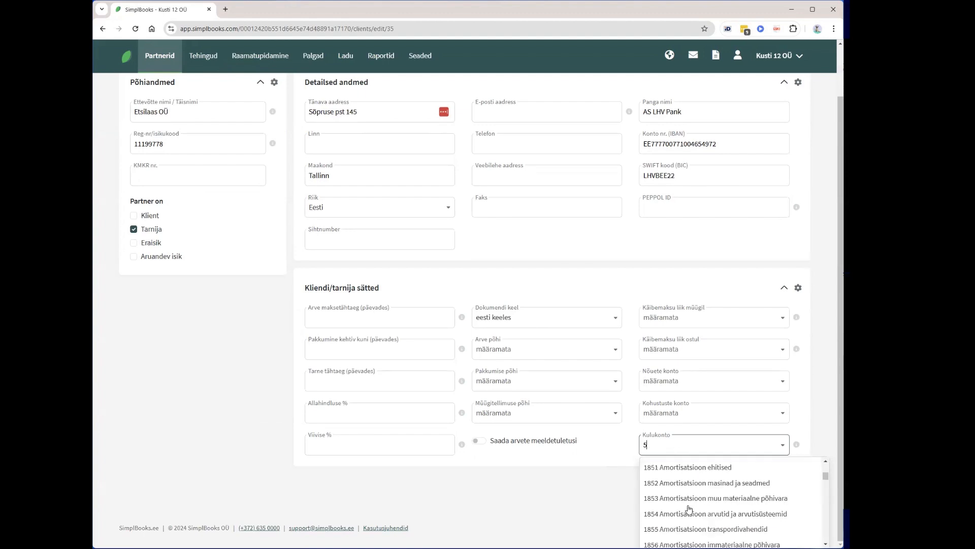
{"action": "scroll", "coordinate": [689, 509], "scroll_direction": "down", "scroll_amount": 3}
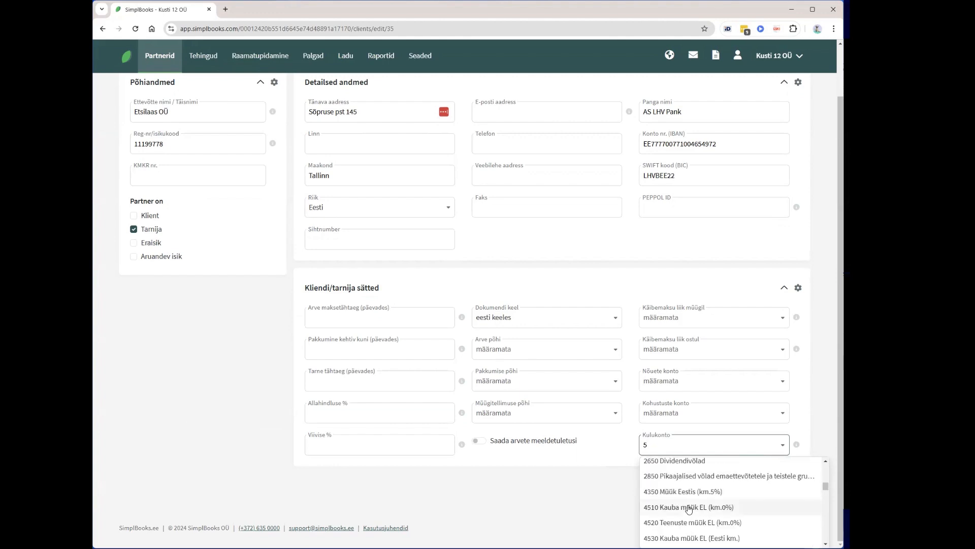
{"action": "scroll", "coordinate": [689, 509], "scroll_direction": "down", "scroll_amount": 2}
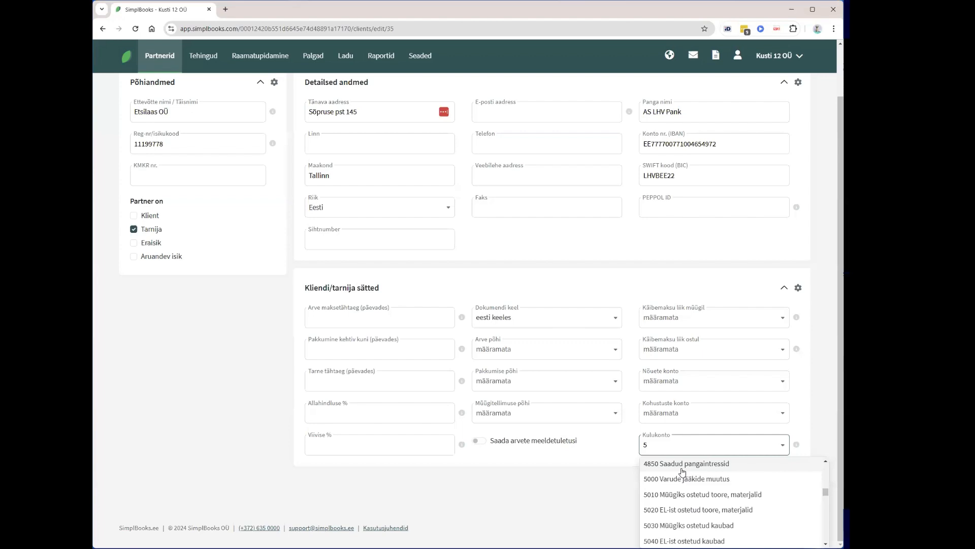
{"action": "scroll", "coordinate": [684, 497], "scroll_direction": "down", "scroll_amount": 1}
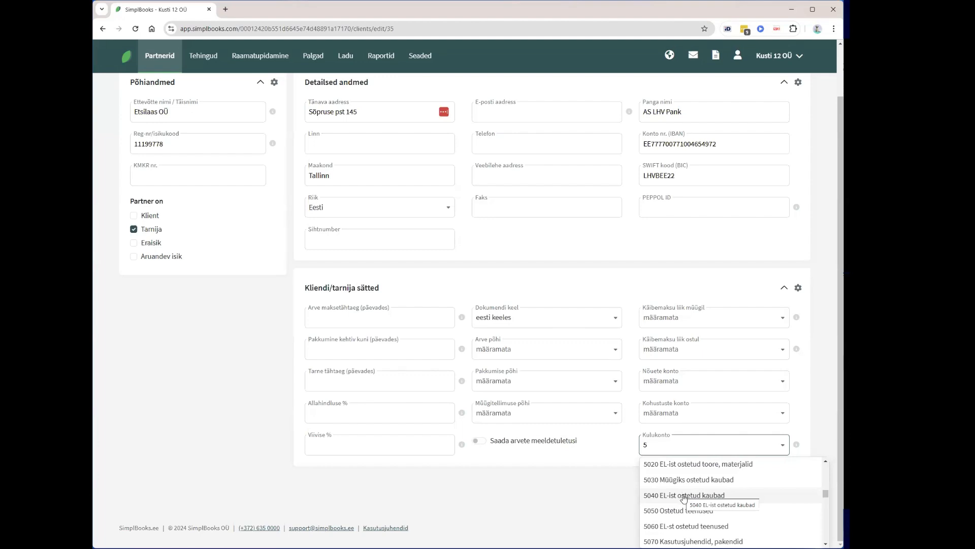
{"action": "scroll", "coordinate": [684, 498], "scroll_direction": "down", "scroll_amount": 1}
{"action": "scroll", "coordinate": [684, 499], "scroll_direction": "down", "scroll_amount": 1}
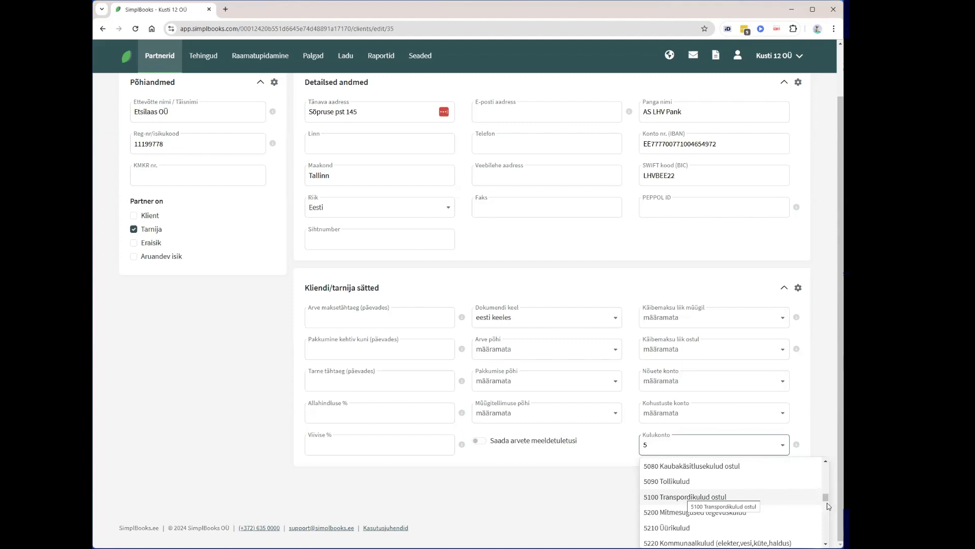
{"action": "scroll", "coordinate": [827, 500], "scroll_direction": "down", "scroll_amount": 2}
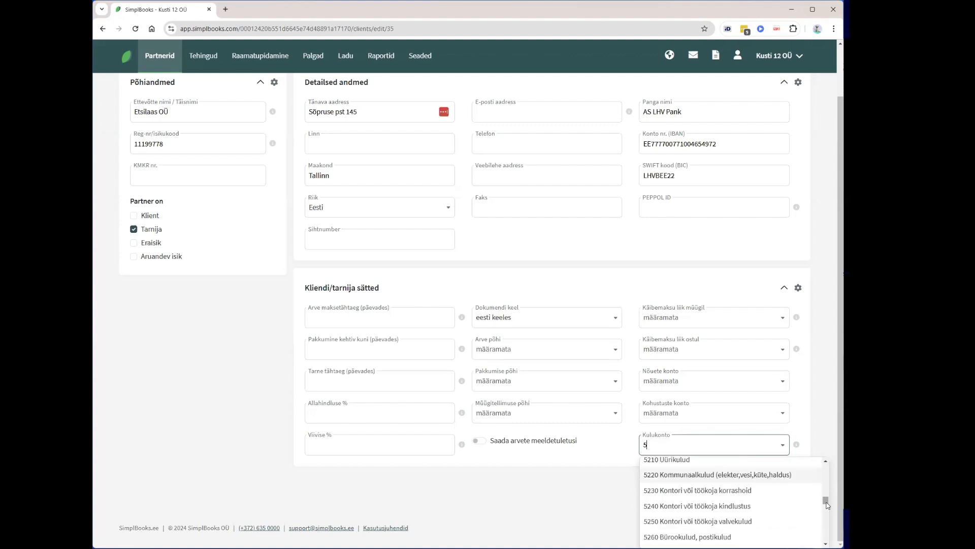
{"action": "scroll", "coordinate": [750, 527], "scroll_direction": "down", "scroll_amount": 1}
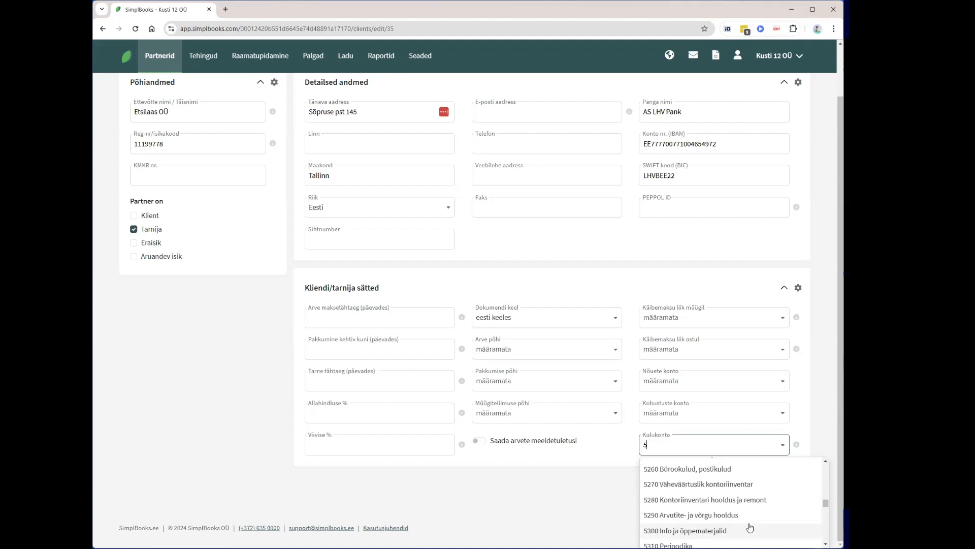
{"action": "scroll", "coordinate": [750, 527], "scroll_direction": "down", "scroll_amount": 2}
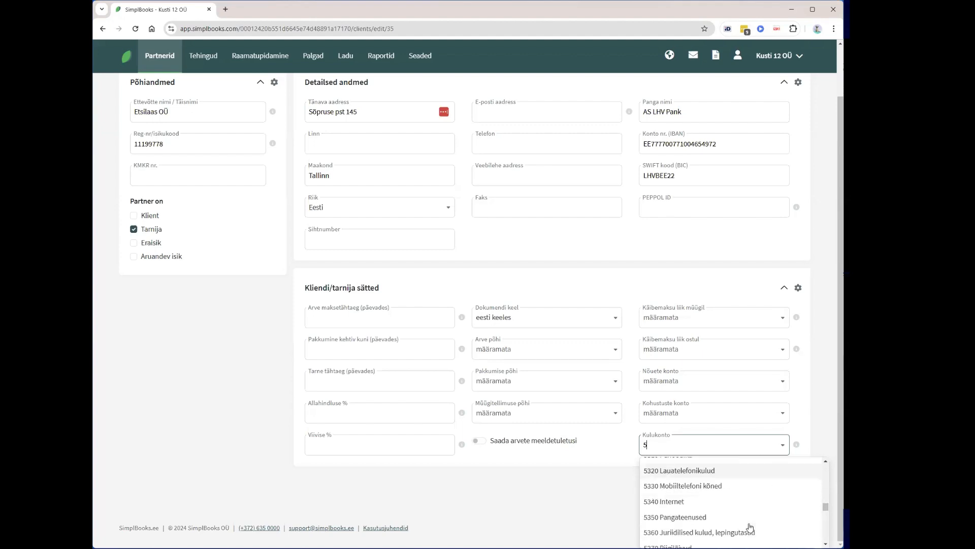
{"action": "scroll", "coordinate": [751, 526], "scroll_direction": "down", "scroll_amount": 2}
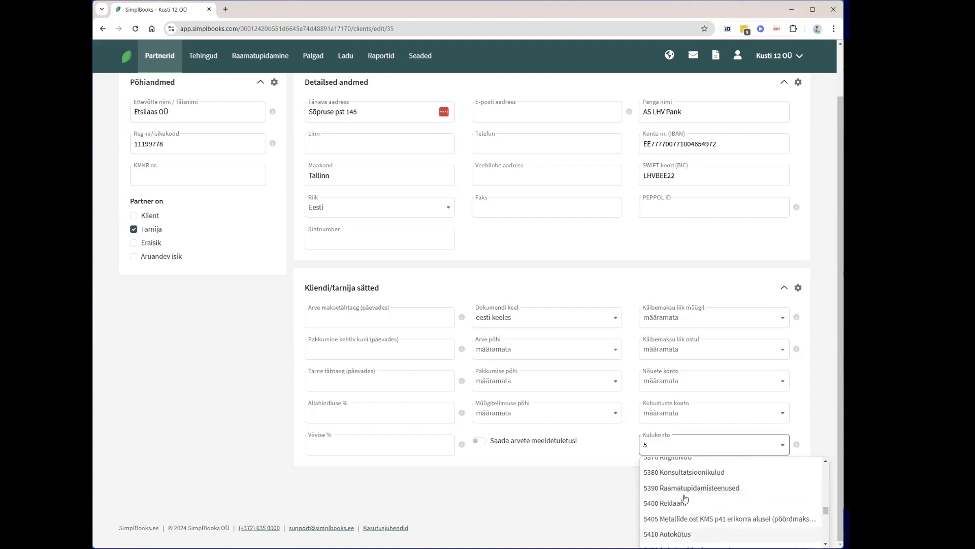
{"action": "left_click", "coordinate": [692, 473]}
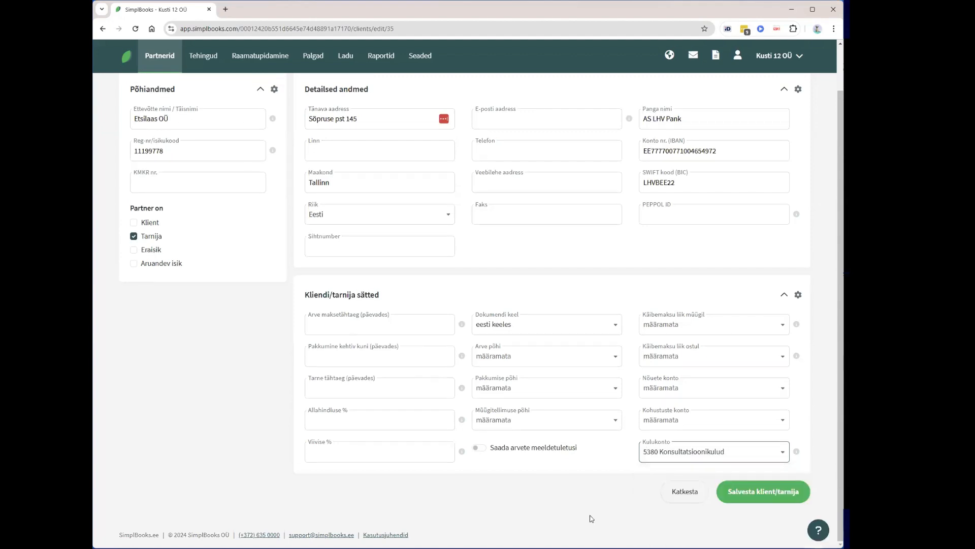
{"action": "left_click", "coordinate": [774, 493]}
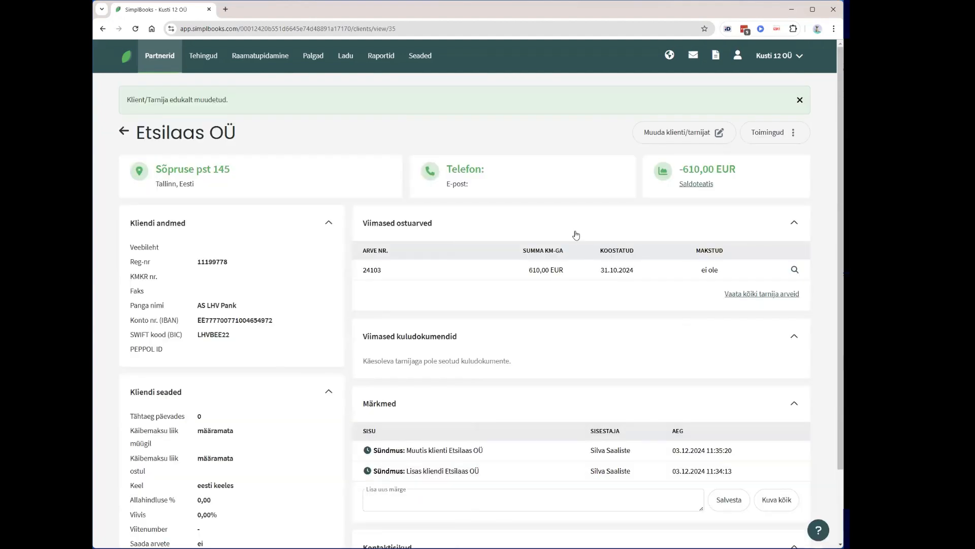
- Review Etsilaas OÜ's Toimingud, return to the partner list, then go to the Kusti 12 OÜ dashboard
{"action": "left_click", "coordinate": [767, 138]}
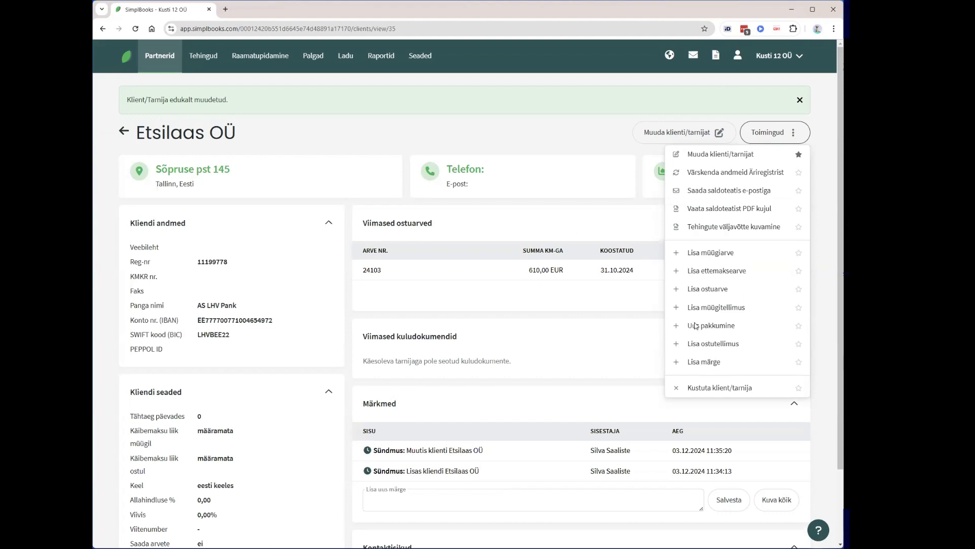
{"action": "left_click", "coordinate": [125, 133]}
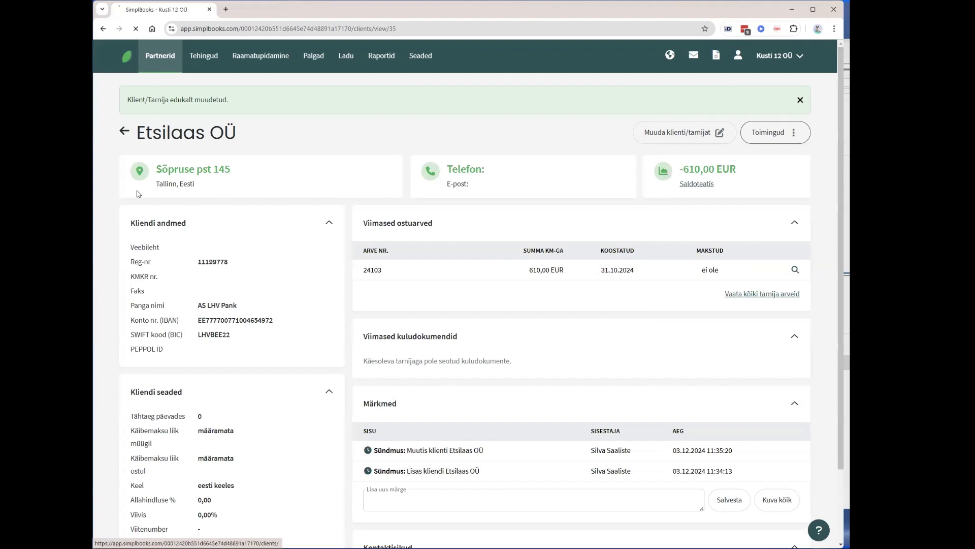
{"action": "mouse_move", "coordinate": [222, 62]}
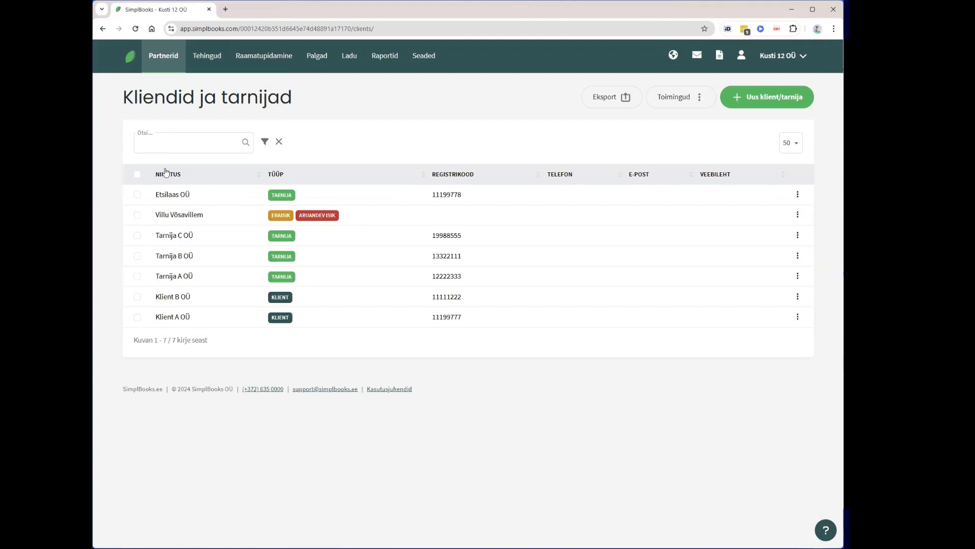
{"action": "left_click", "coordinate": [130, 70]}
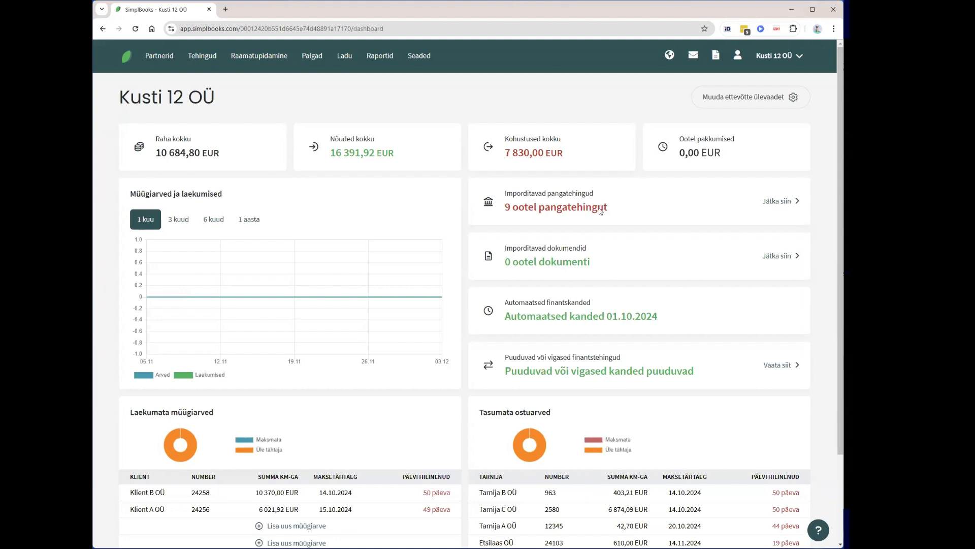
- Review the pending bank transactions and save the 01.10 bank-fee and 05.10 Klient A OÜ rows
{"action": "left_click", "coordinate": [782, 204]}
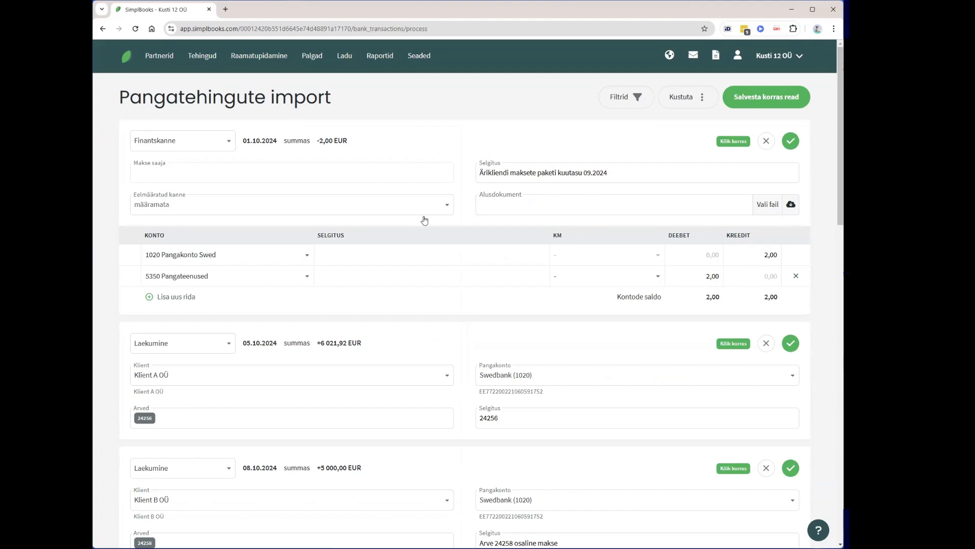
{"action": "scroll", "coordinate": [424, 219], "scroll_direction": "down", "scroll_amount": 3}
{"action": "scroll", "coordinate": [424, 220], "scroll_direction": "down", "scroll_amount": 10}
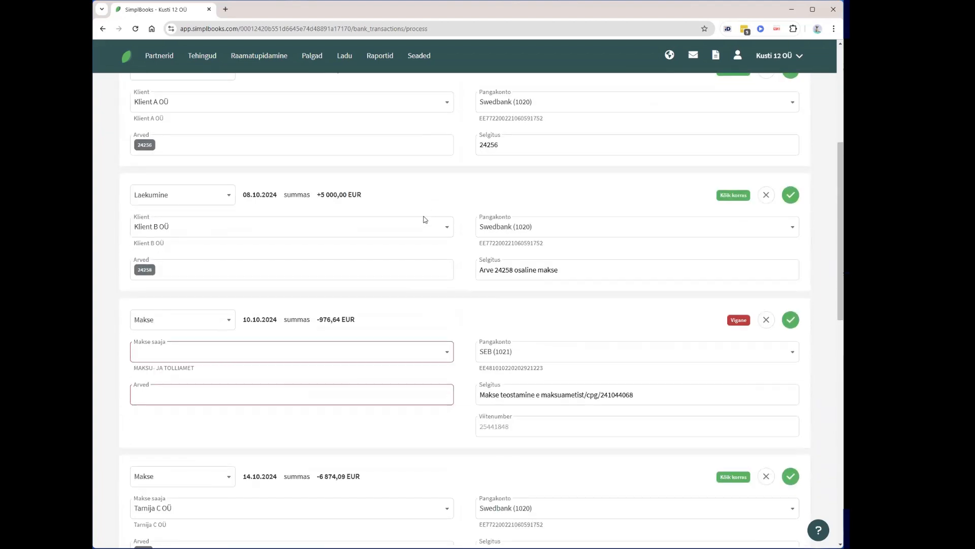
{"action": "scroll", "coordinate": [421, 236], "scroll_direction": "down", "scroll_amount": 3}
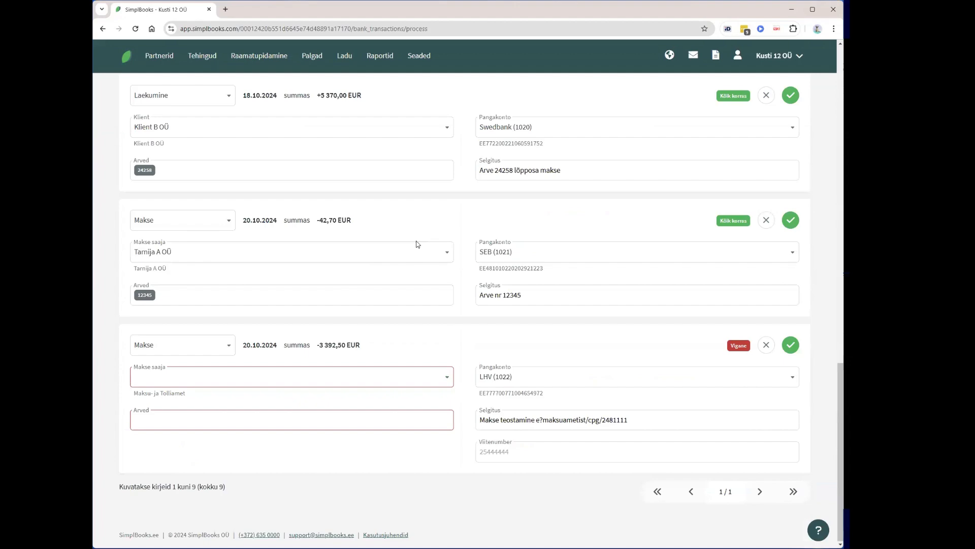
{"action": "scroll", "coordinate": [418, 244], "scroll_direction": "up", "scroll_amount": 4}
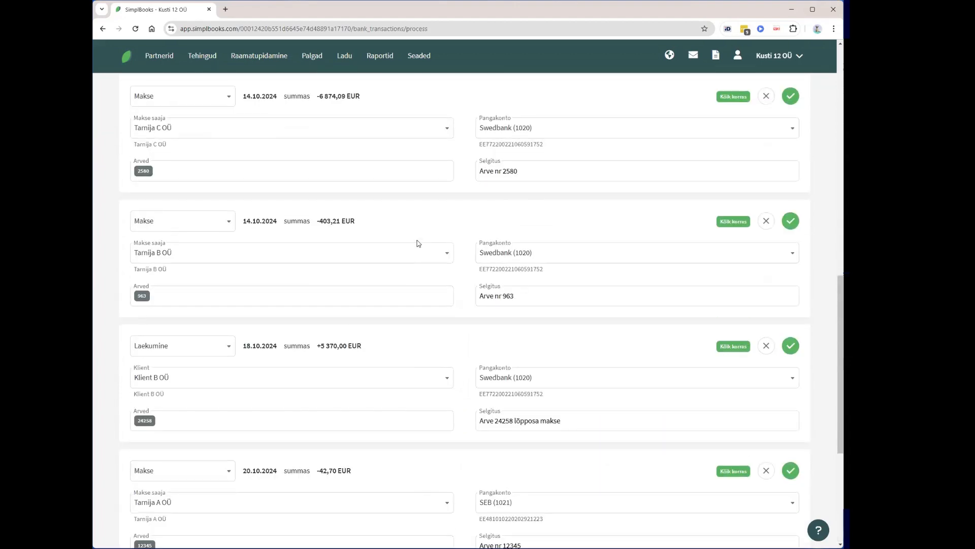
{"action": "scroll", "coordinate": [419, 243], "scroll_direction": "up", "scroll_amount": 10}
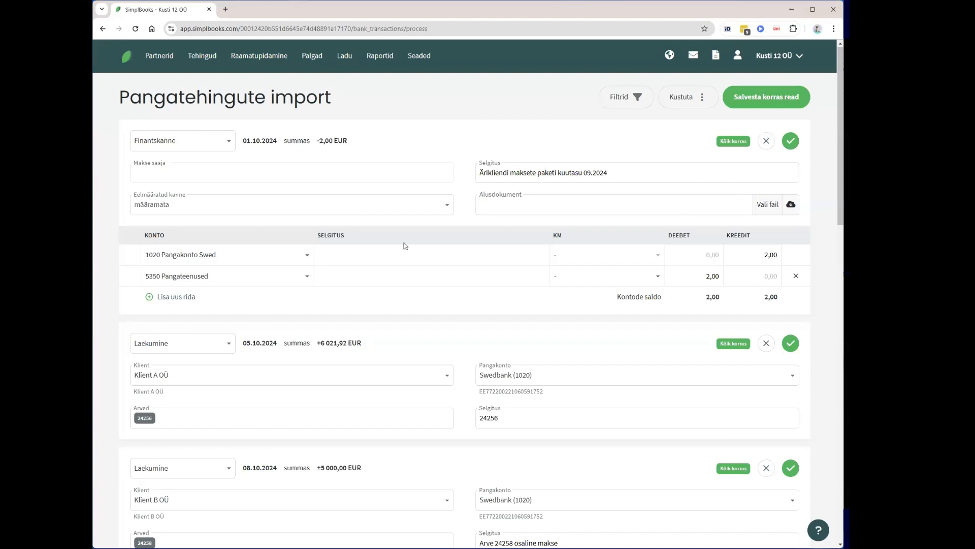
{"action": "left_click", "coordinate": [790, 143]}
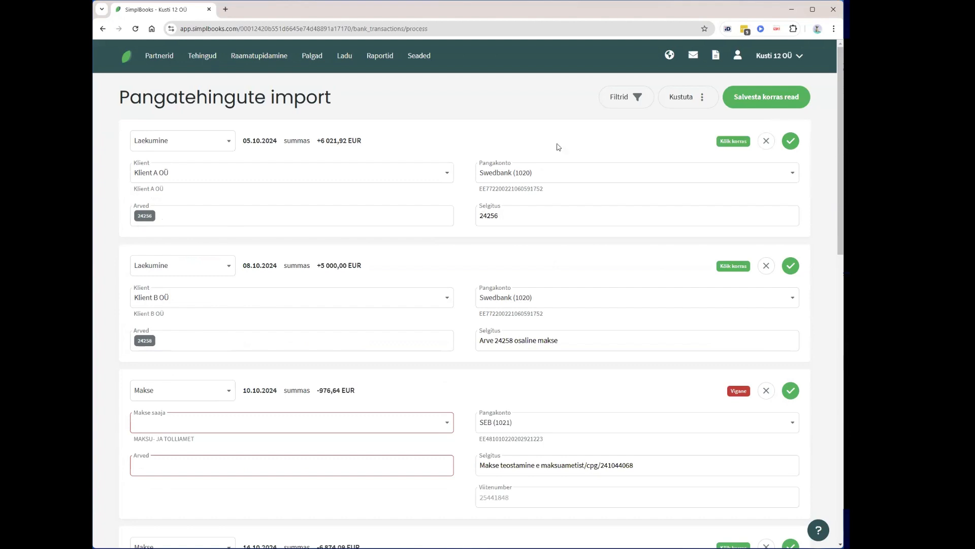
{"action": "left_click", "coordinate": [791, 144]}
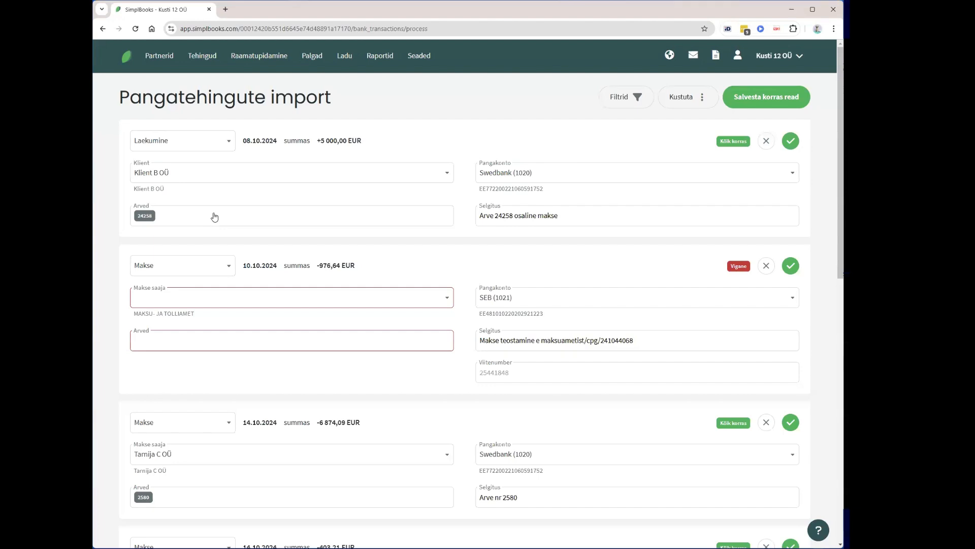
- Save Klient B OÜ's 08.10 receipt of 5 000,00 EUR with no invoice linked
{"action": "left_click", "coordinate": [165, 219]}
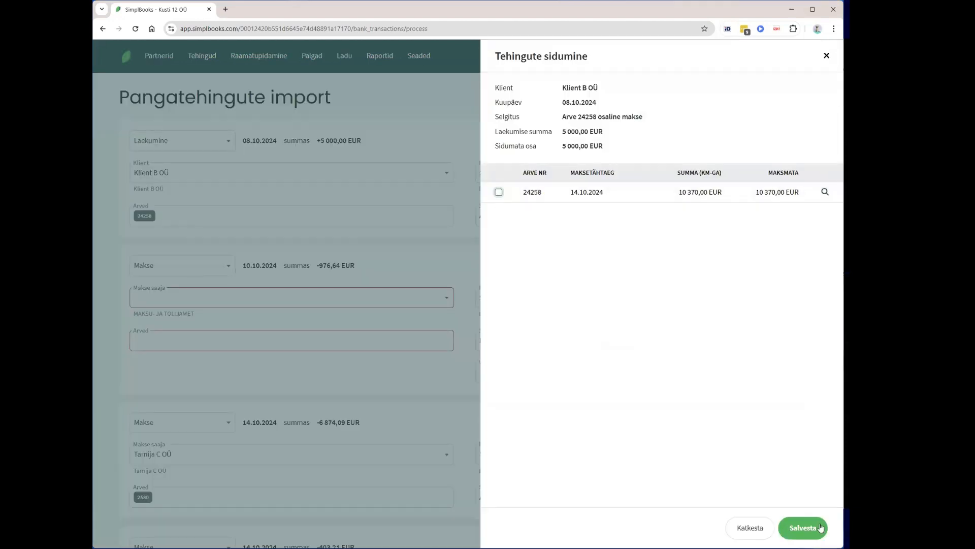
{"action": "left_click", "coordinate": [805, 527]}
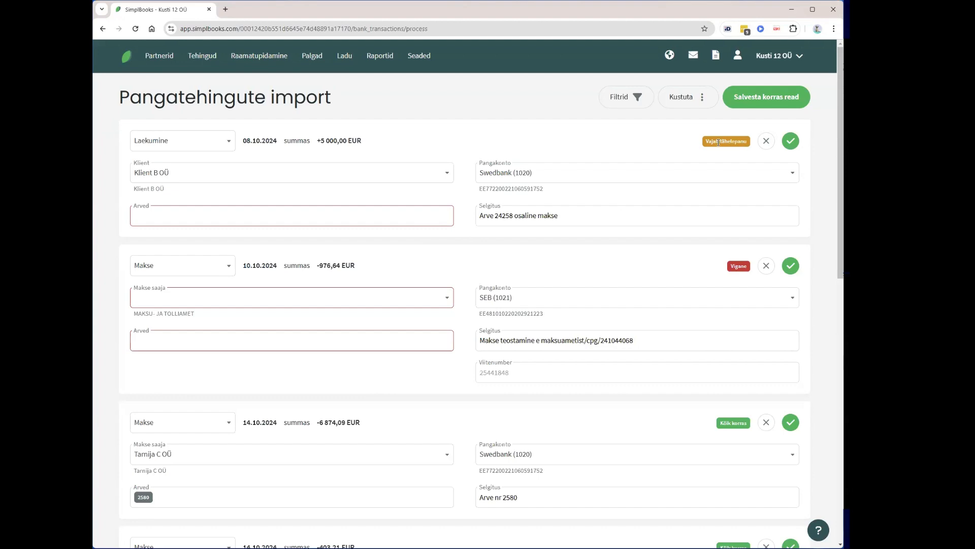
{"action": "mouse_move", "coordinate": [718, 145]}
{"action": "left_click", "coordinate": [790, 141]}
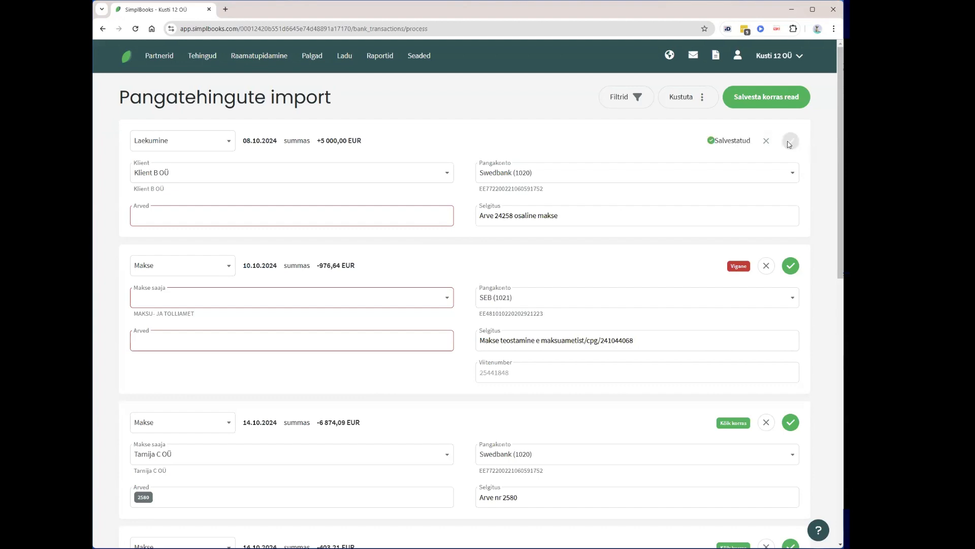
{"action": "mouse_move", "coordinate": [210, 56]}
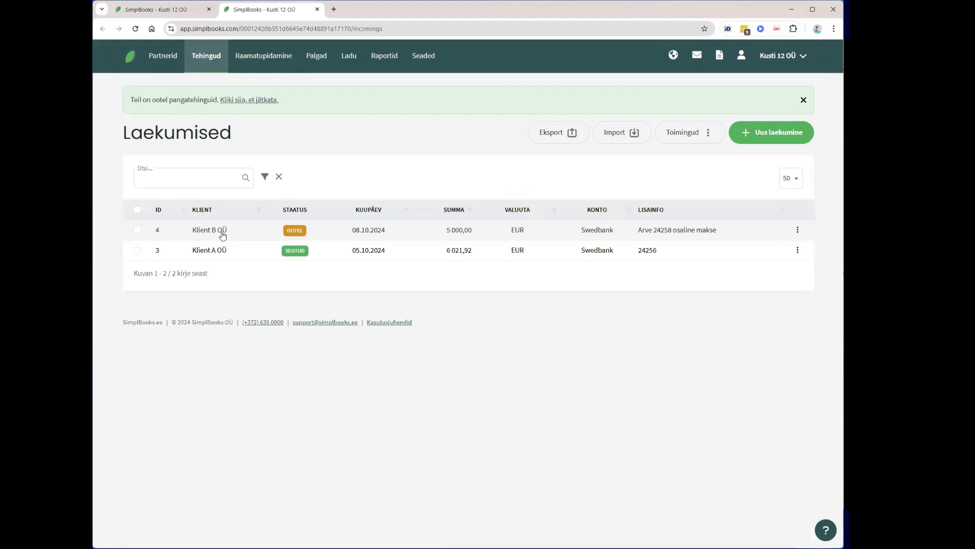
- Open receipt nr 4, check the Müügireskontro report, and link the receipt to invoice 24258
{"action": "left_click", "coordinate": [222, 234]}
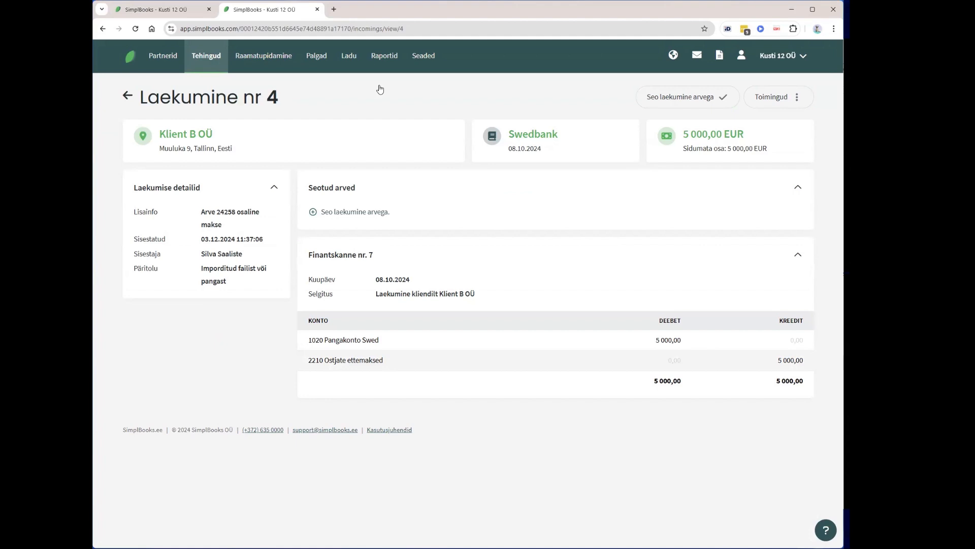
{"action": "mouse_move", "coordinate": [385, 56]}
{"action": "right_click", "coordinate": [394, 122]}
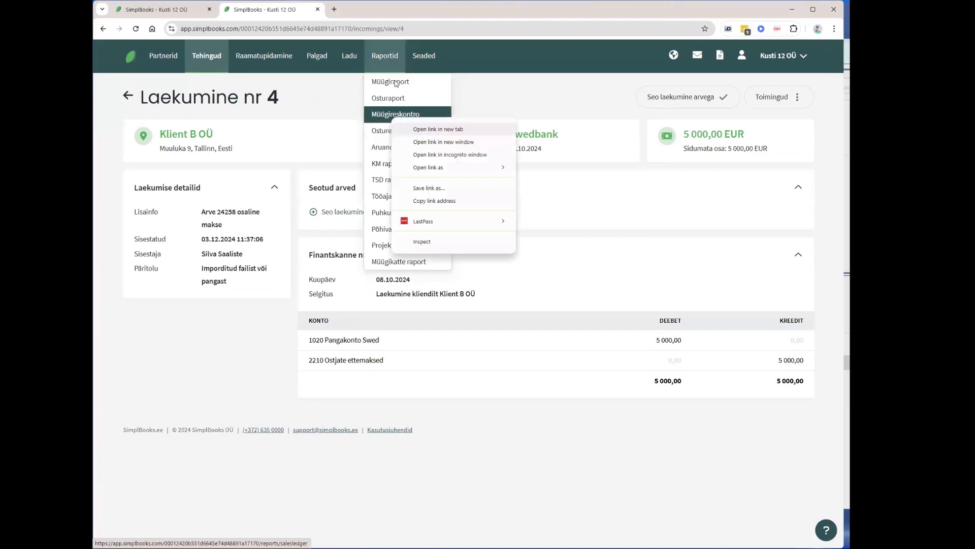
{"action": "key", "text": "t"}
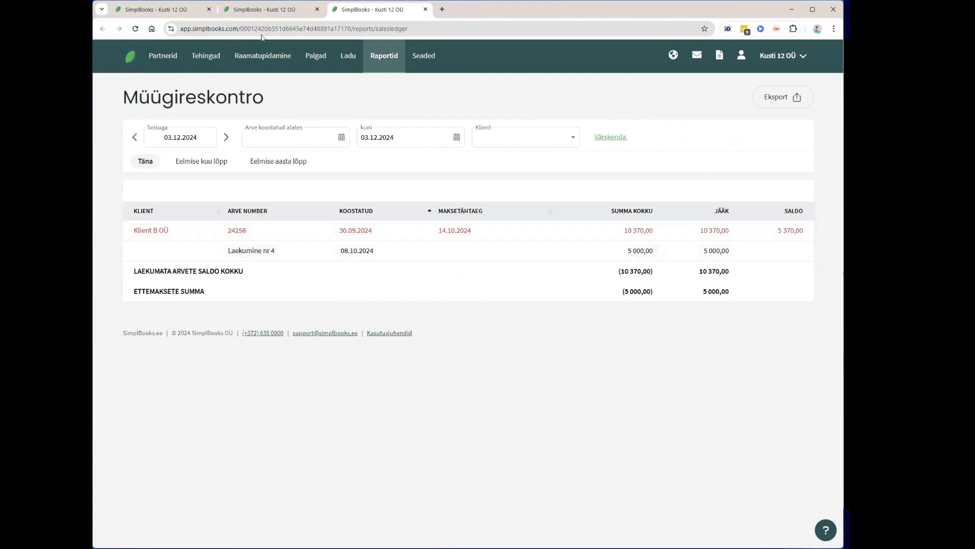
{"action": "left_click", "coordinate": [426, 10]}
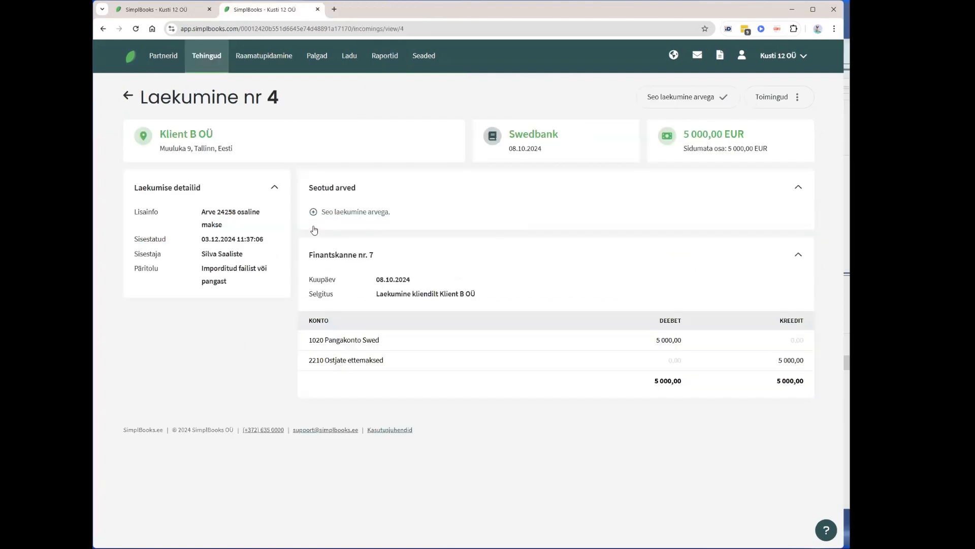
{"action": "left_click", "coordinate": [370, 216]}
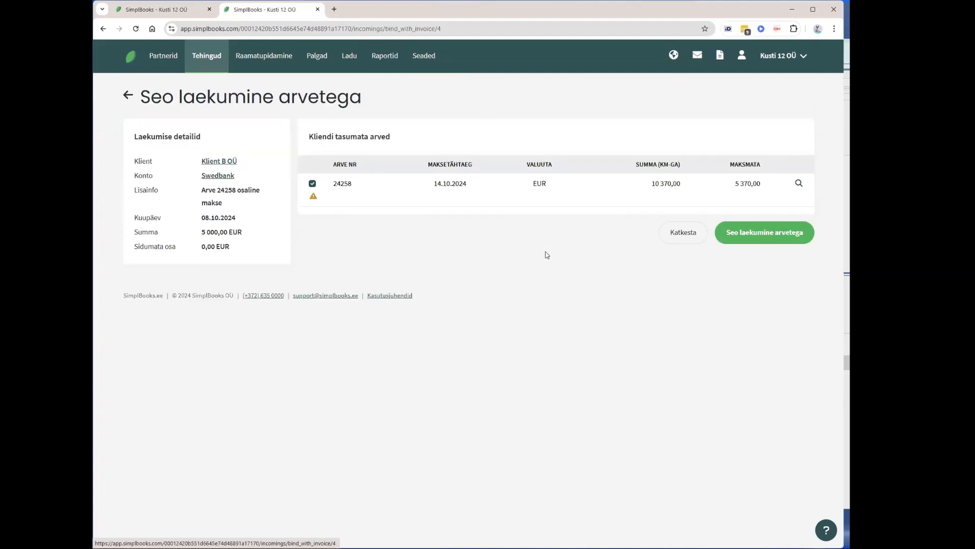
{"action": "left_click", "coordinate": [754, 237]}
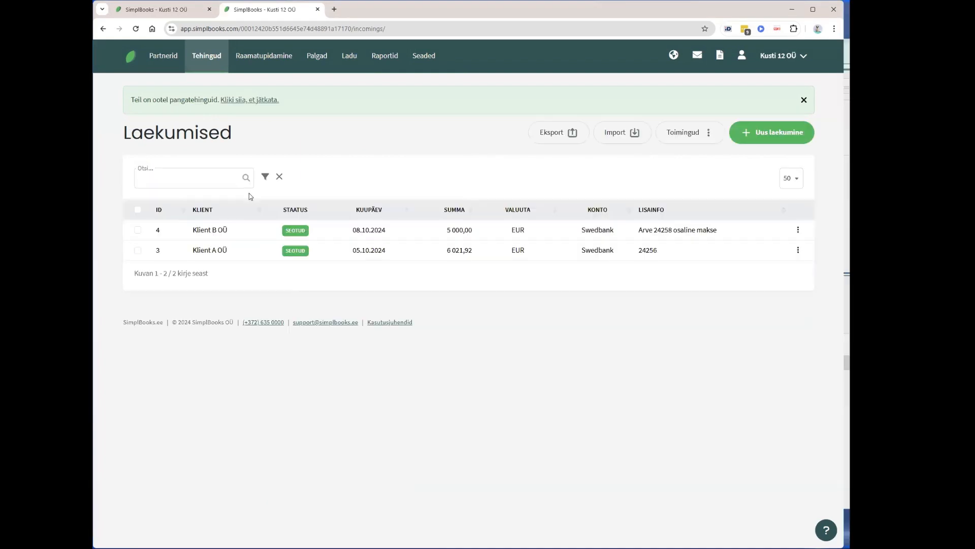
- Back in the bank import, save the Tarnija C OÜ payment of -6 874,09 EUR
{"action": "left_click", "coordinate": [317, 10]}
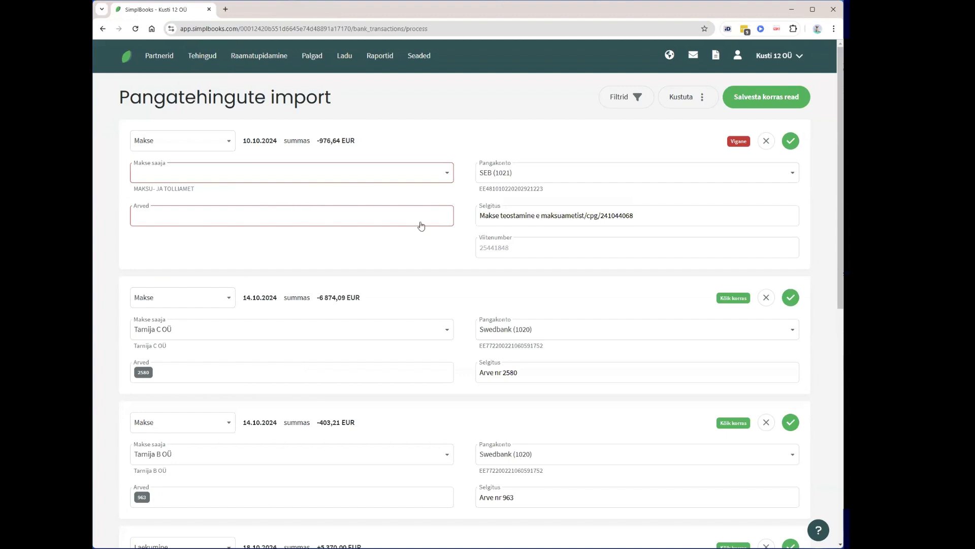
{"action": "scroll", "coordinate": [403, 246], "scroll_direction": "down", "scroll_amount": 2}
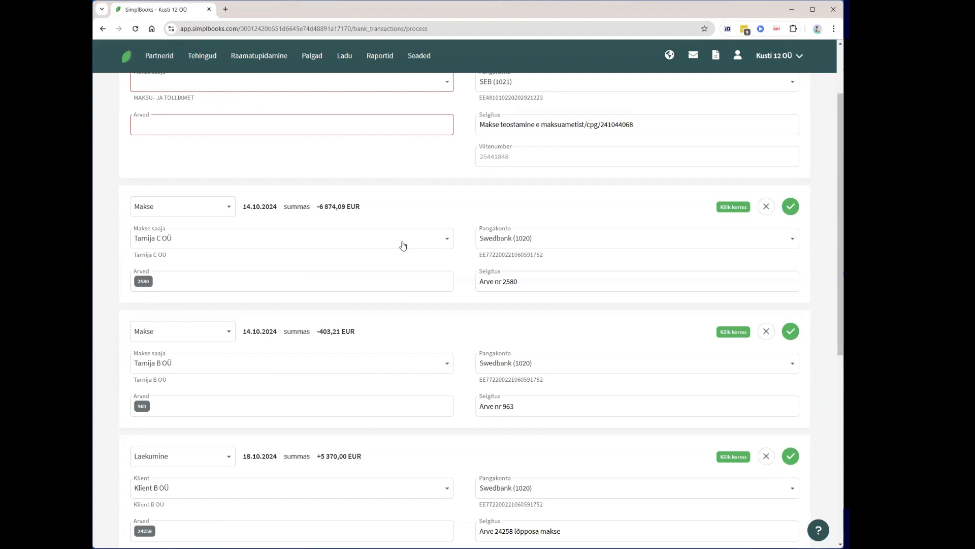
{"action": "scroll", "coordinate": [403, 246], "scroll_direction": "down", "scroll_amount": 1}
{"action": "scroll", "coordinate": [403, 174], "scroll_direction": "down", "scroll_amount": 1}
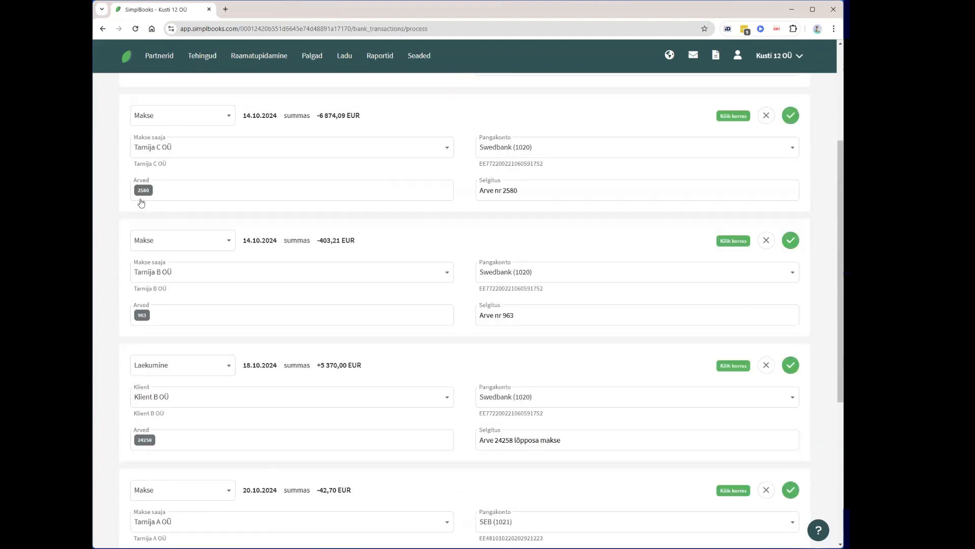
{"action": "left_click", "coordinate": [791, 120]}
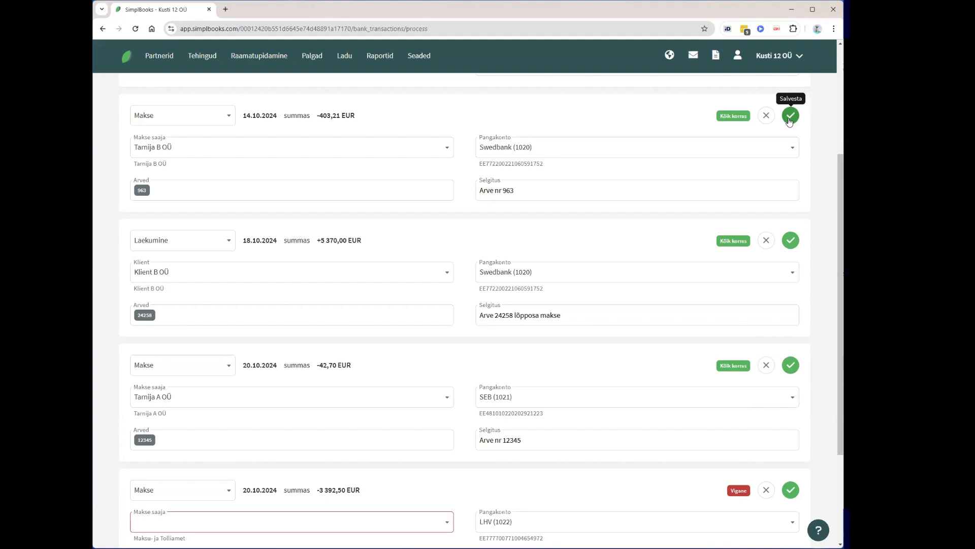
- Save all remaining correct rows with 'Salvesta korras read', leaving the two tax-board payments
{"action": "scroll", "coordinate": [764, 154], "scroll_direction": "down", "scroll_amount": 3}
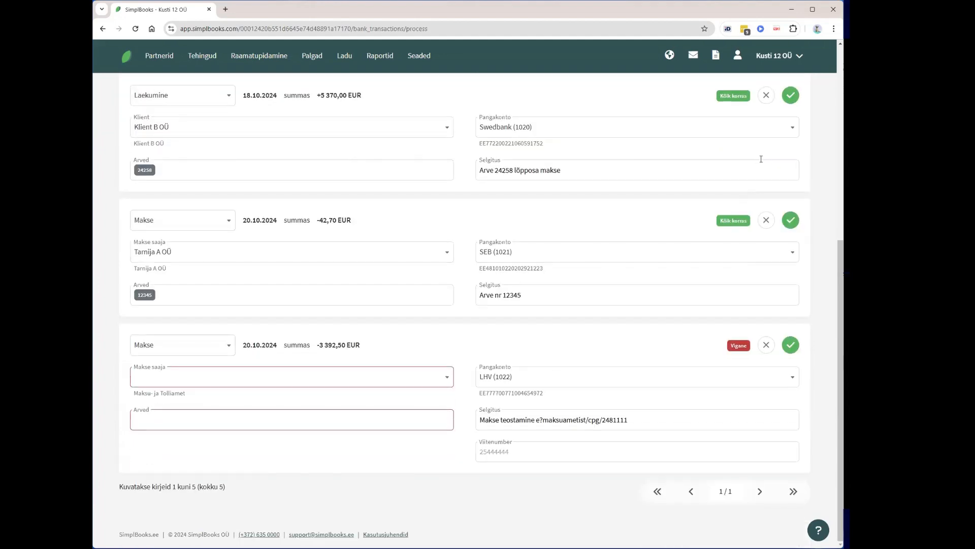
{"action": "scroll", "coordinate": [581, 299], "scroll_direction": "up", "scroll_amount": 3}
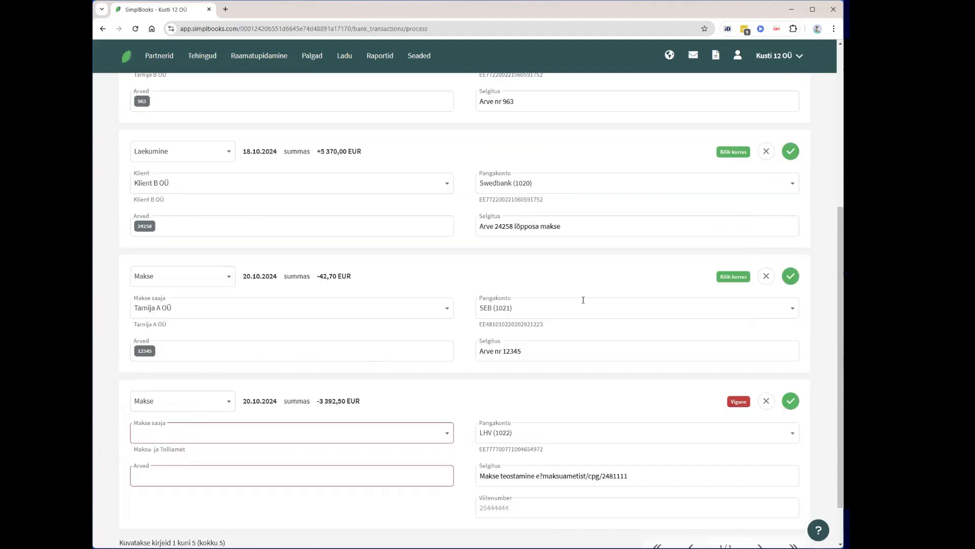
{"action": "scroll", "coordinate": [590, 281], "scroll_direction": "up", "scroll_amount": 3}
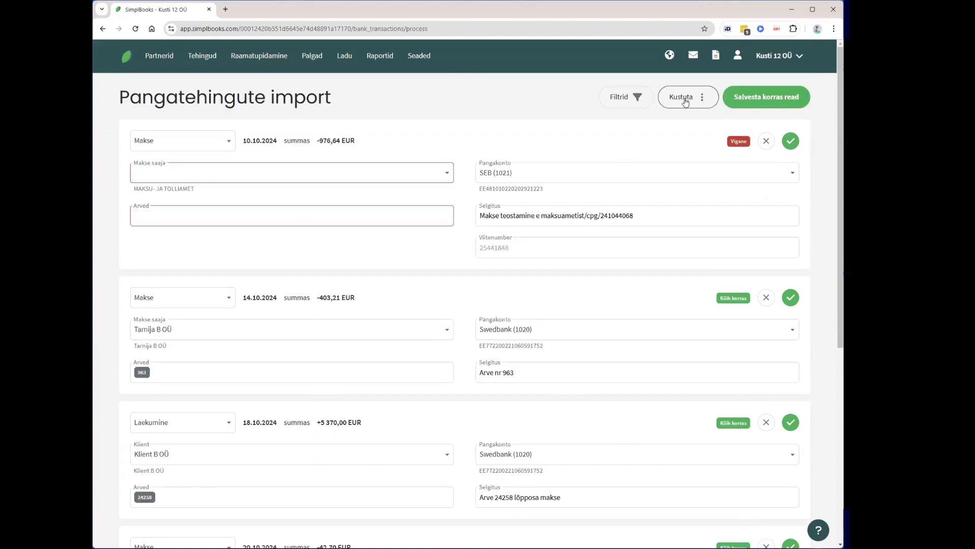
{"action": "left_click", "coordinate": [748, 97]}
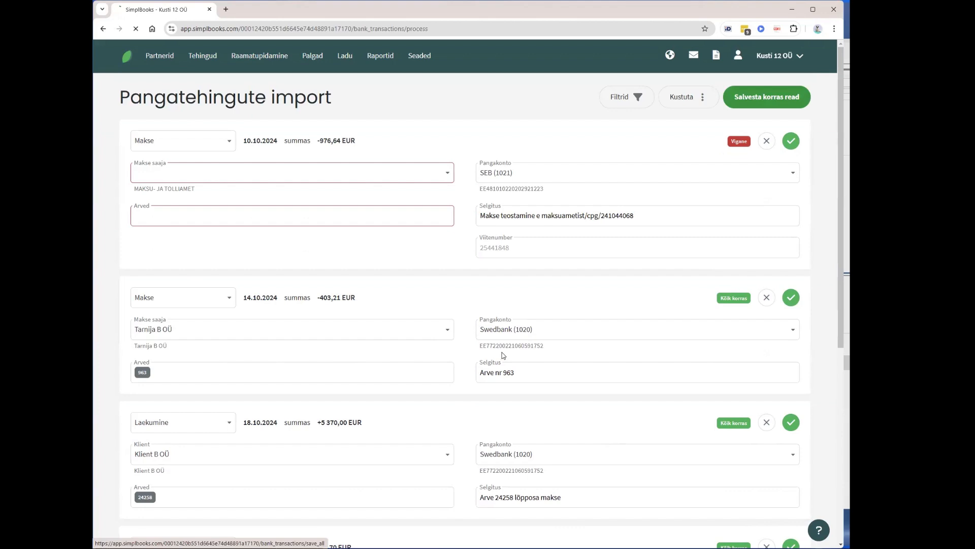
{"action": "mouse_move", "coordinate": [383, 377]}
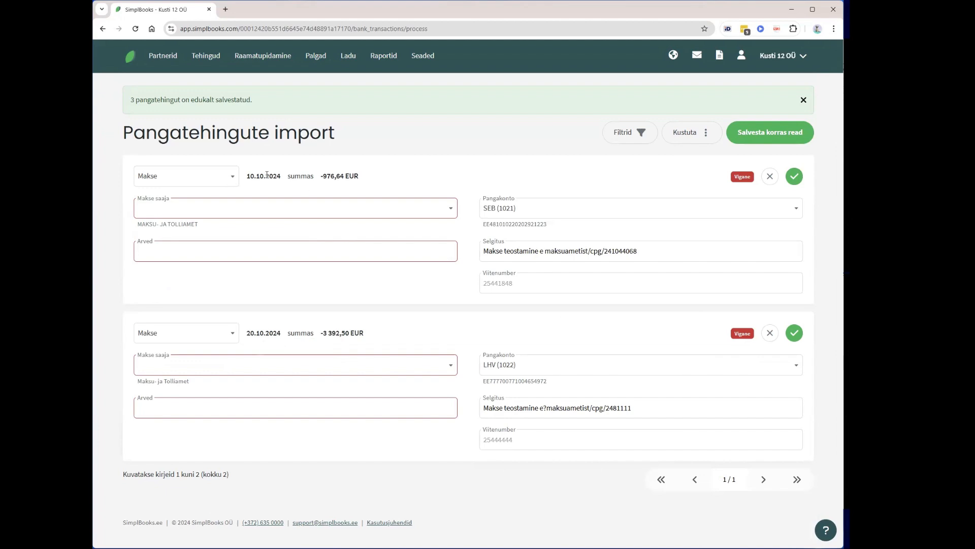
- Mark the 10.10 -976,64 EUR payment as Töötasu maksud for the August 2024 salary and save it
{"action": "left_click", "coordinate": [167, 179]}
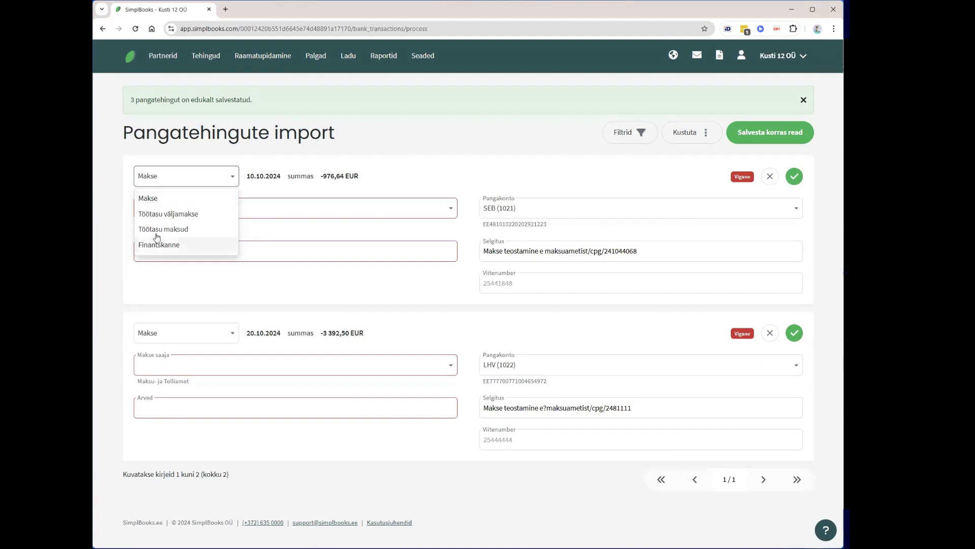
{"action": "left_click", "coordinate": [172, 231]}
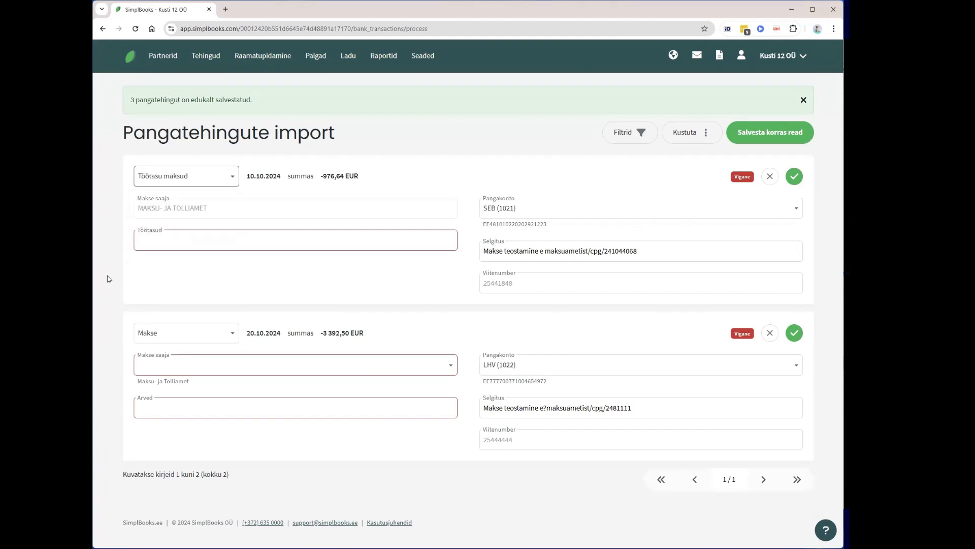
{"action": "left_click", "coordinate": [219, 241]}
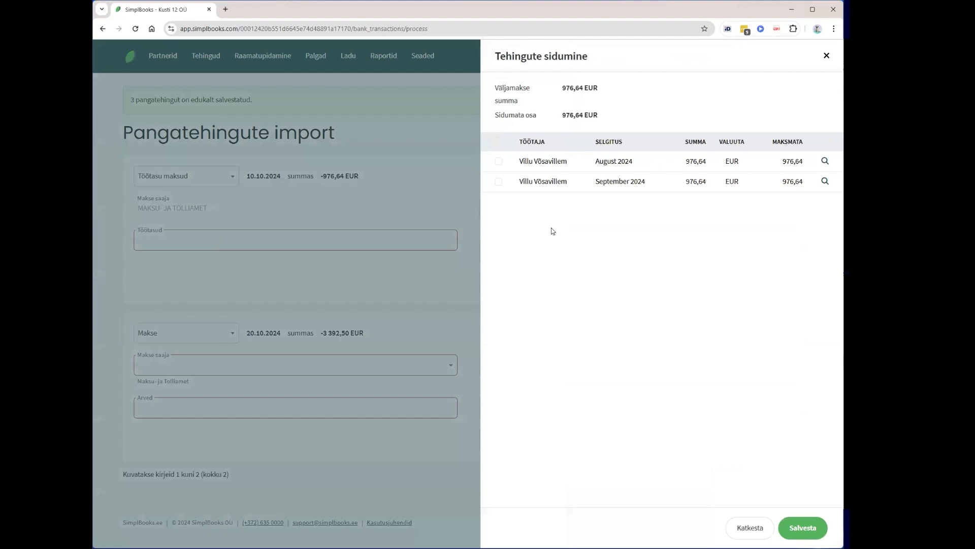
{"action": "left_click", "coordinate": [499, 162]}
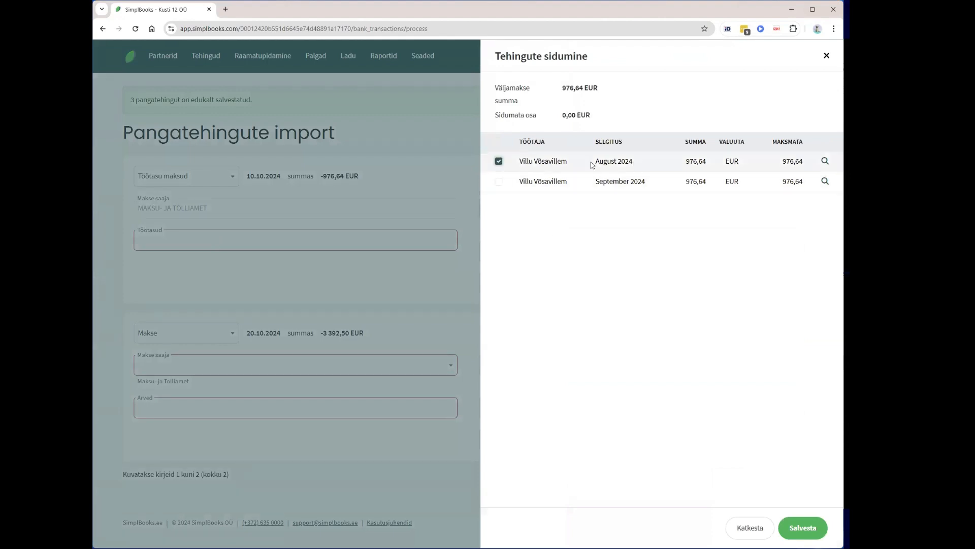
{"action": "left_click", "coordinate": [812, 529]}
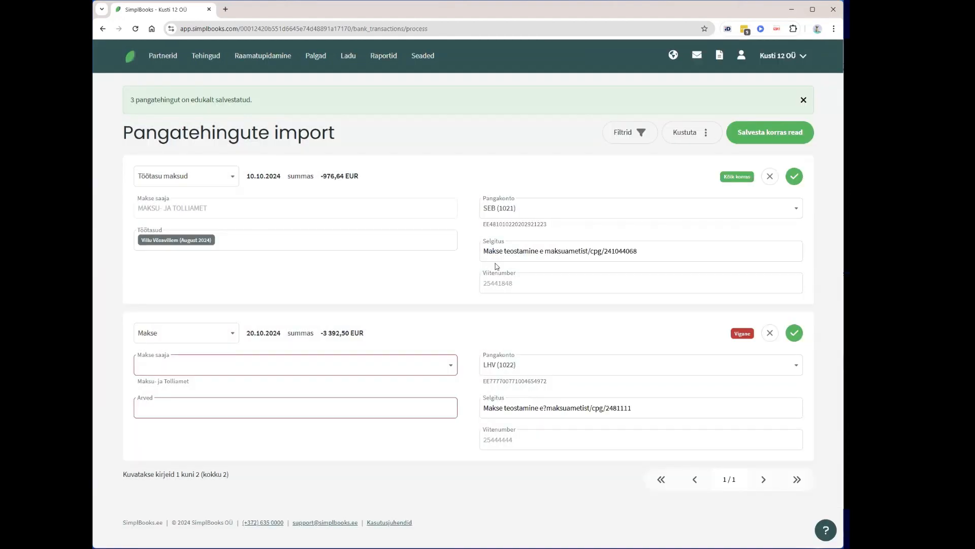
{"action": "left_click", "coordinate": [795, 181]}
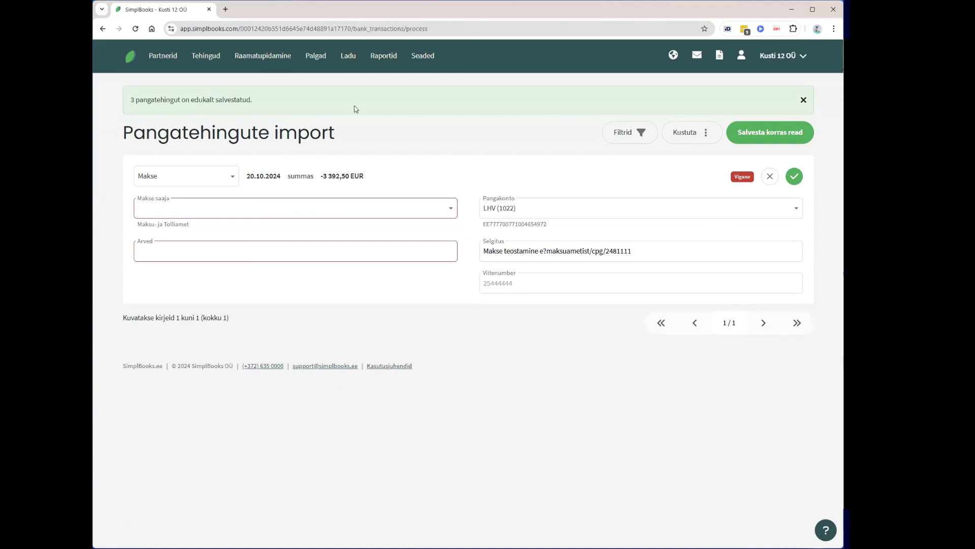
- Look over the Töötasud list, then scan the balance sheet showing 976,64 on account 1520
{"action": "left_click", "coordinate": [315, 55]}
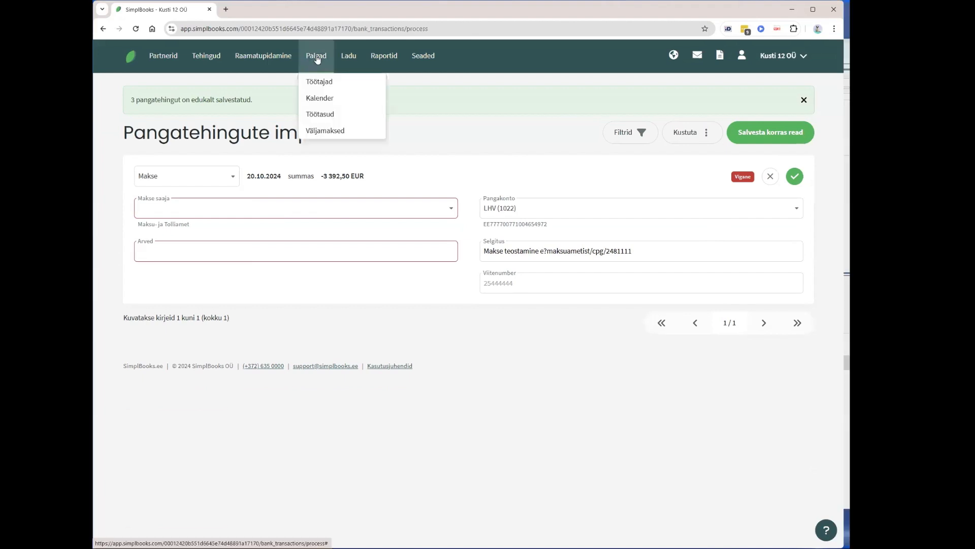
{"action": "left_click", "coordinate": [312, 113]}
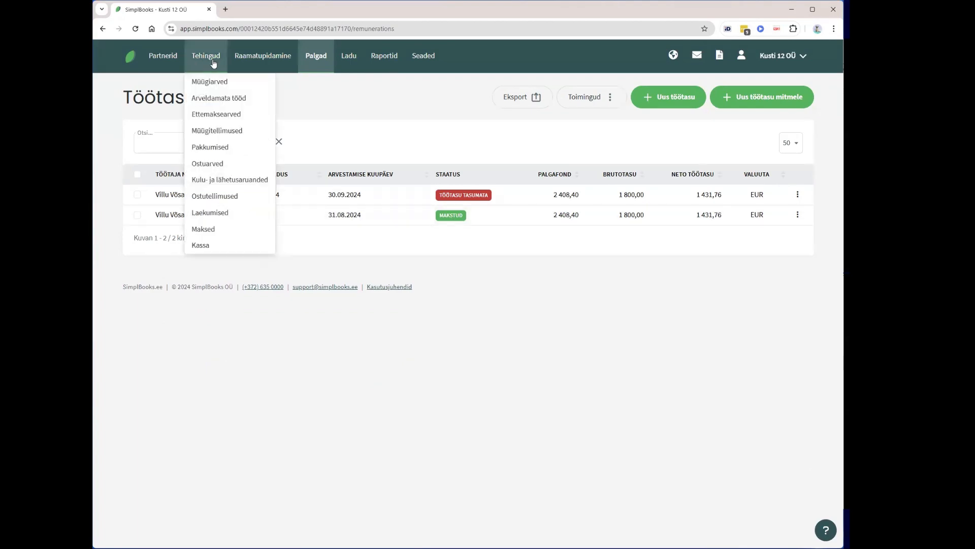
{"action": "mouse_move", "coordinate": [242, 67]}
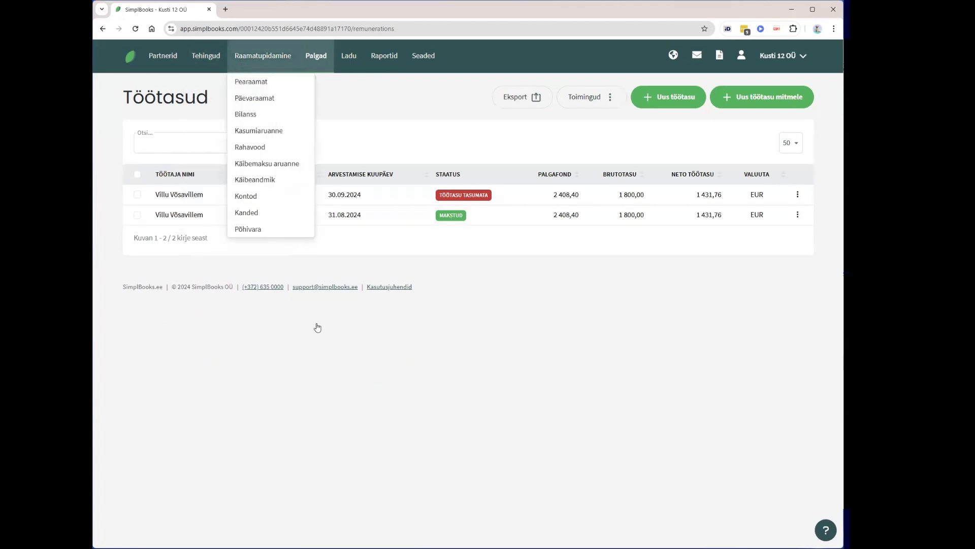
{"action": "scroll", "coordinate": [235, 174], "scroll_direction": "down", "scroll_amount": 3}
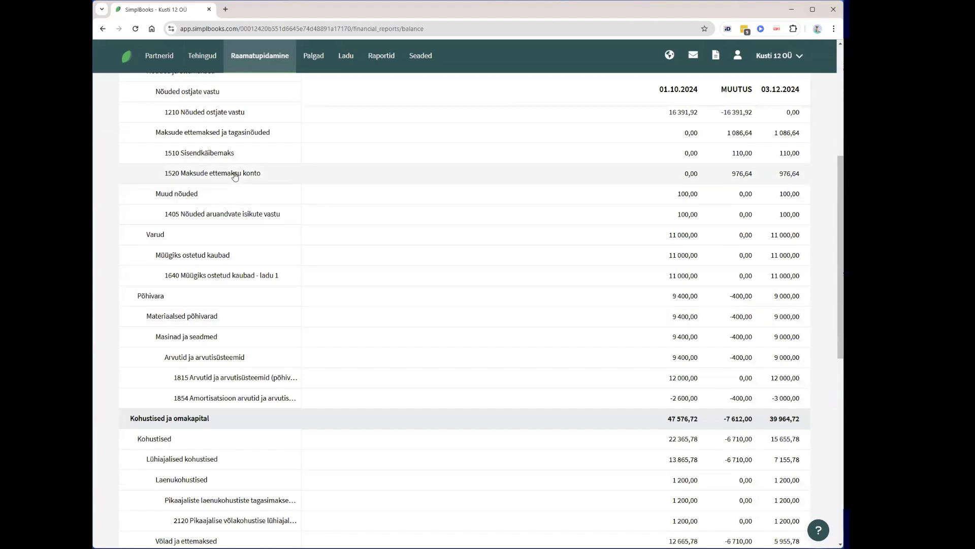
{"action": "scroll", "coordinate": [327, 301], "scroll_direction": "down", "scroll_amount": 5}
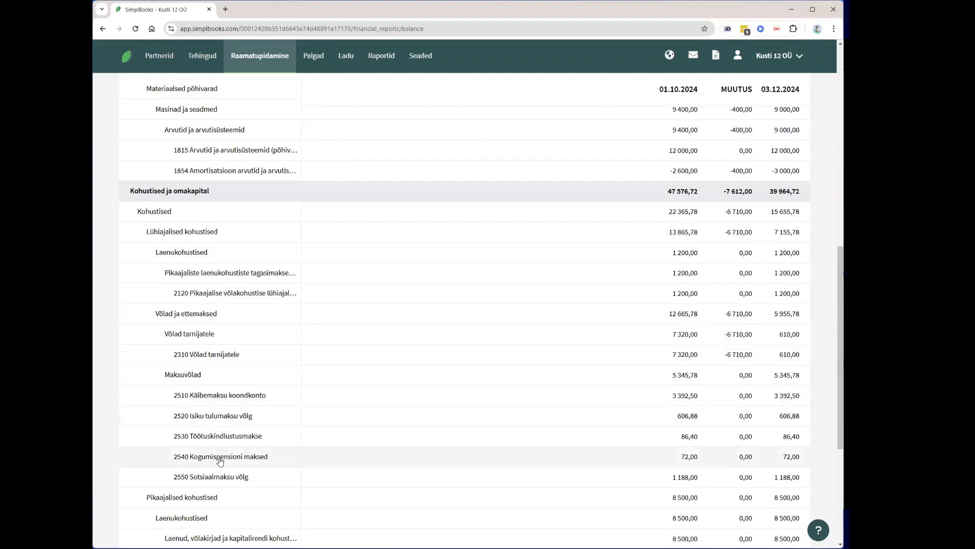
{"action": "scroll", "coordinate": [241, 366], "scroll_direction": "up", "scroll_amount": 1}
{"action": "scroll", "coordinate": [241, 365], "scroll_direction": "up", "scroll_amount": 1}
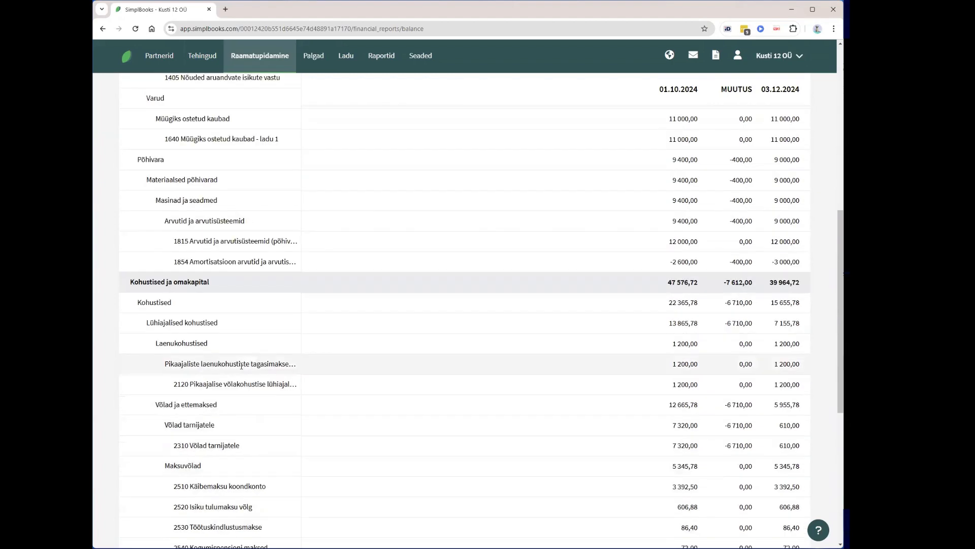
{"action": "scroll", "coordinate": [366, 228], "scroll_direction": "up", "scroll_amount": 3}
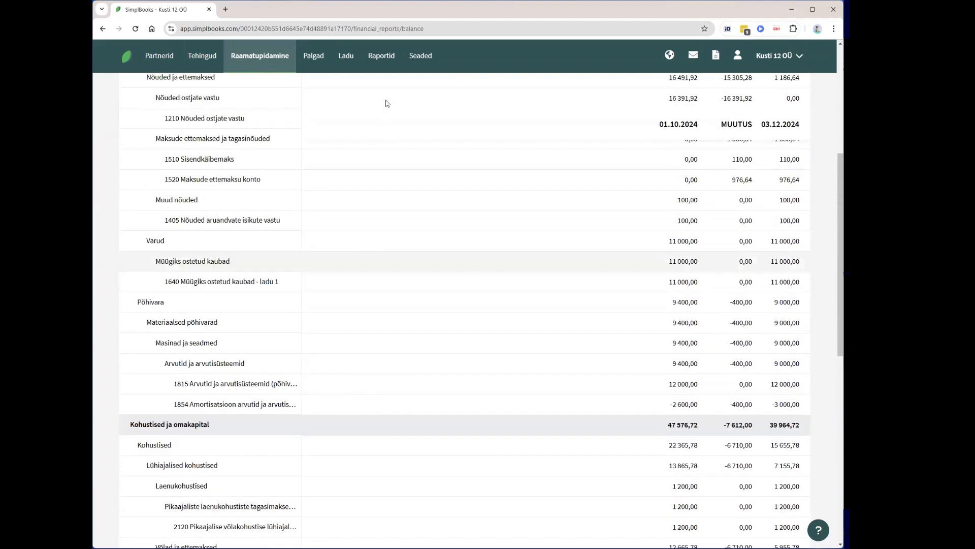
{"action": "scroll", "coordinate": [383, 65], "scroll_direction": "up", "scroll_amount": 1}
{"action": "left_click", "coordinate": [383, 65]}
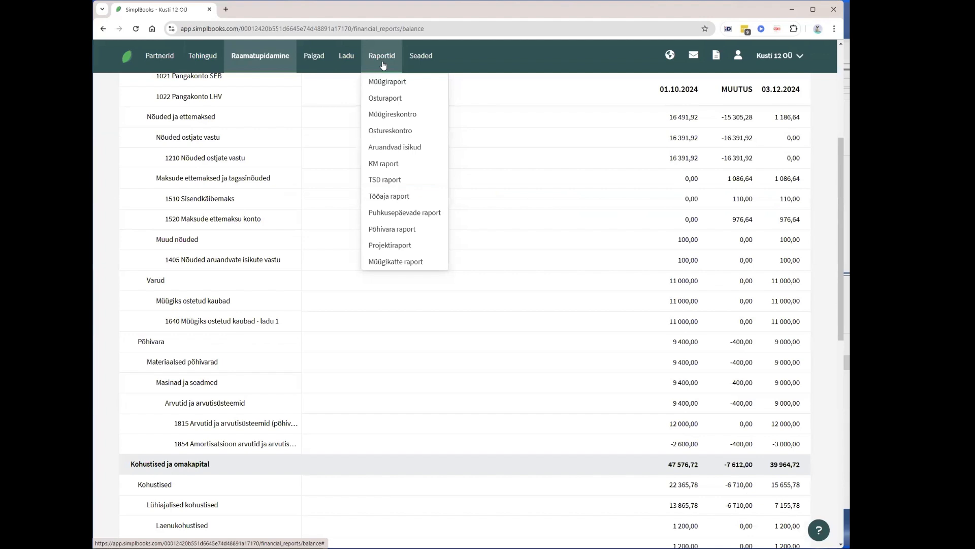
- From the Oktoober 2024 TSD report, save closing entry nr. 13 moving 976,64 EUR from account 1520
{"action": "left_click", "coordinate": [386, 181]}
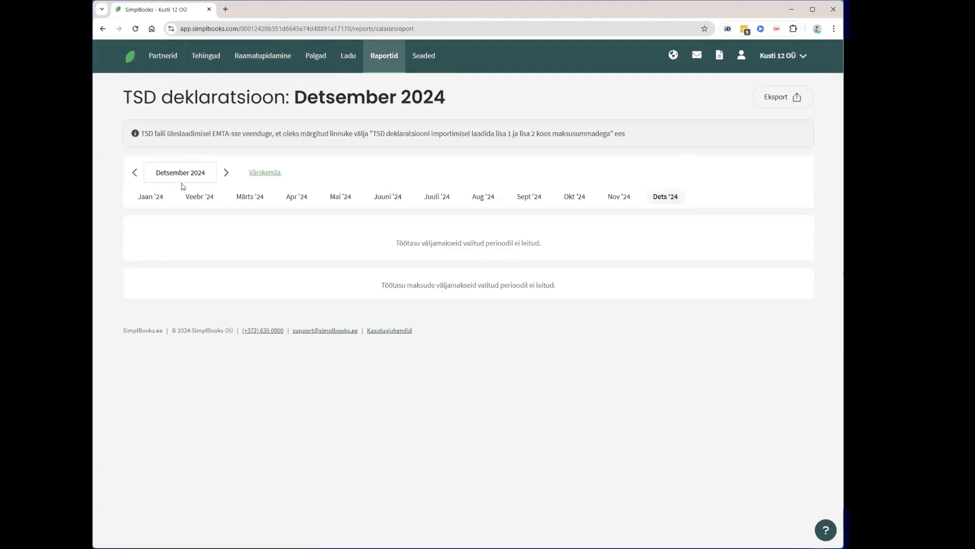
{"action": "double_click", "coordinate": [135, 174]}
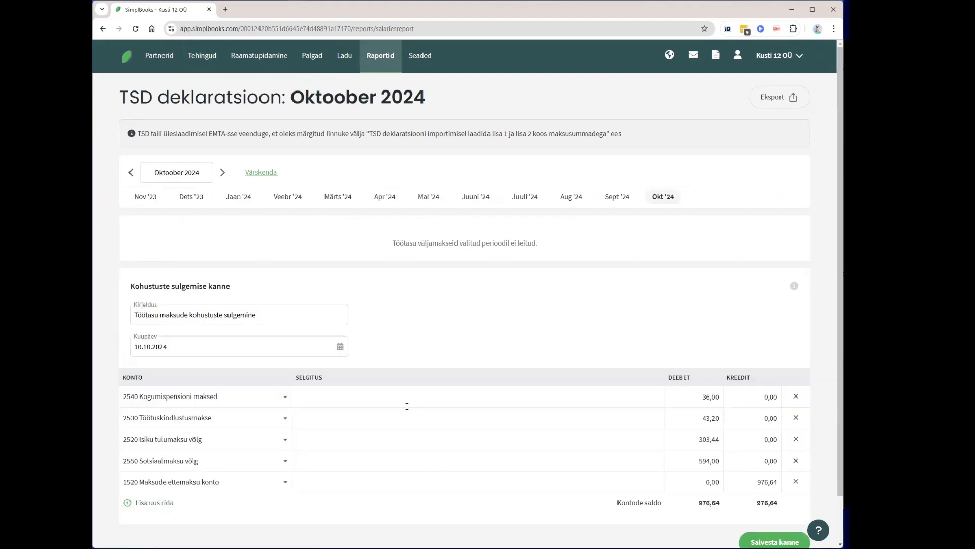
{"action": "scroll", "coordinate": [405, 404], "scroll_direction": "down", "scroll_amount": 1}
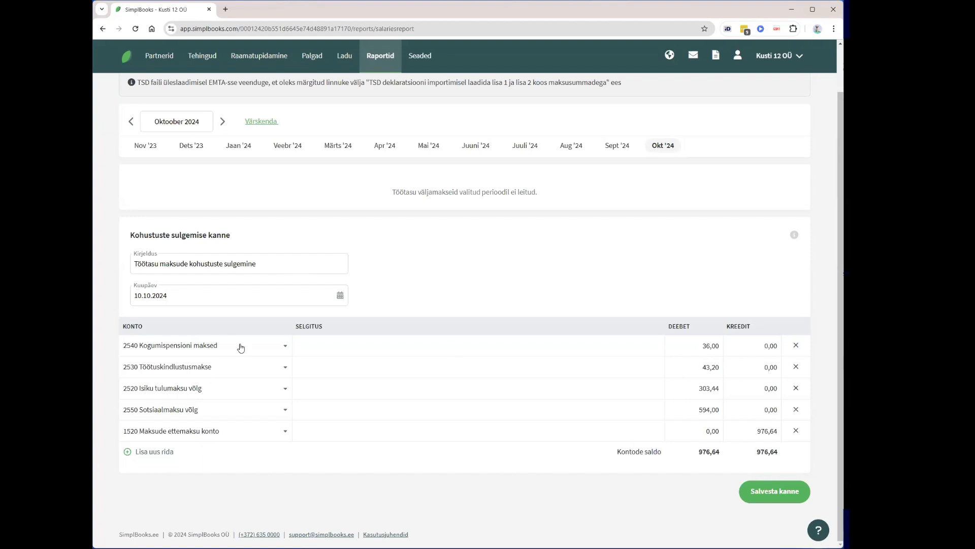
{"action": "left_click", "coordinate": [795, 491]}
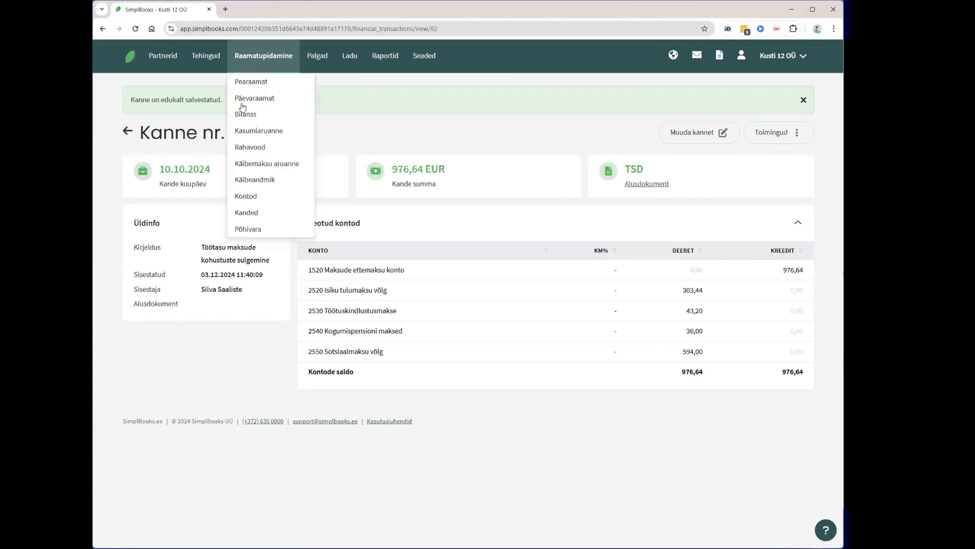
- Look through the Bilanss balance sheet, then go back to the Kusti 12 OÜ dashboard
{"action": "left_click", "coordinate": [244, 109]}
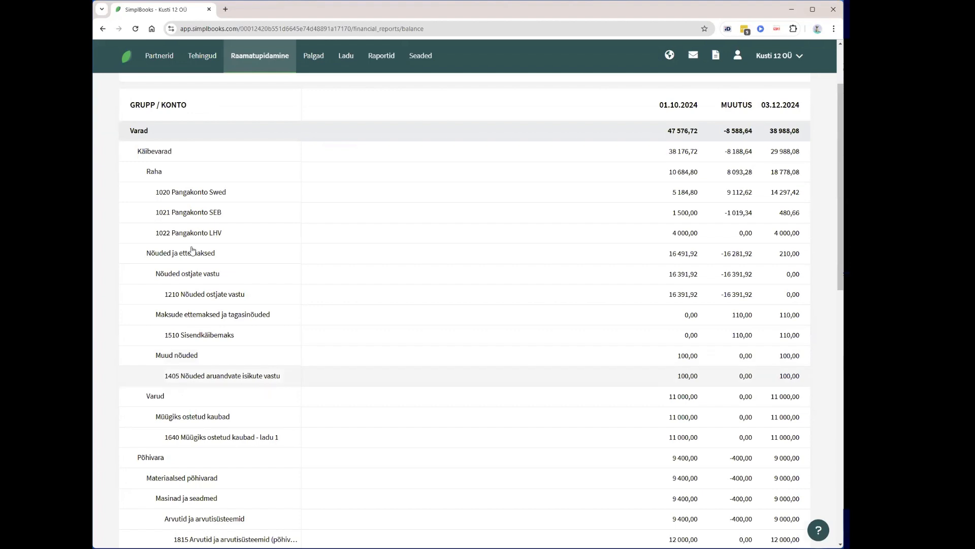
{"action": "scroll", "coordinate": [192, 251], "scroll_direction": "down", "scroll_amount": 3}
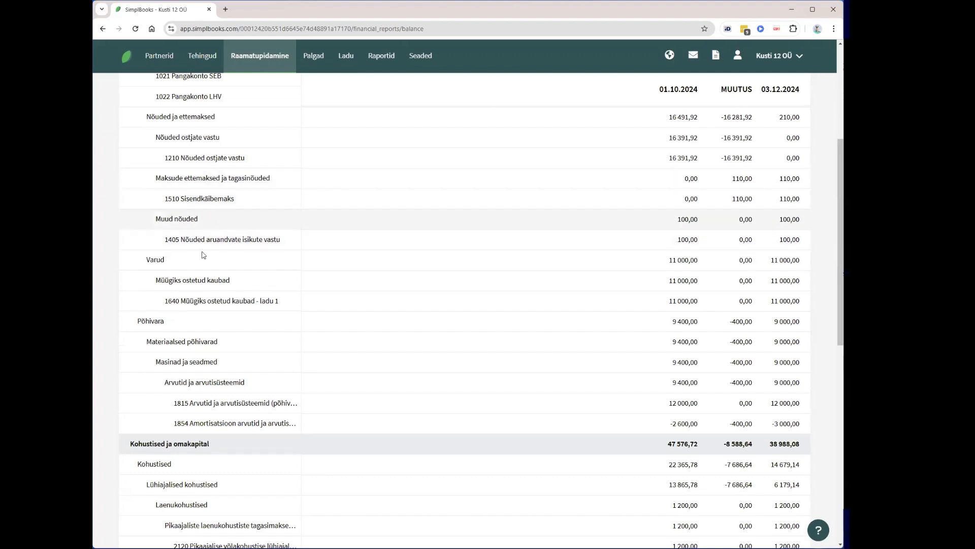
{"action": "scroll", "coordinate": [203, 255], "scroll_direction": "down", "scroll_amount": 3}
{"action": "scroll", "coordinate": [243, 331], "scroll_direction": "down", "scroll_amount": 2}
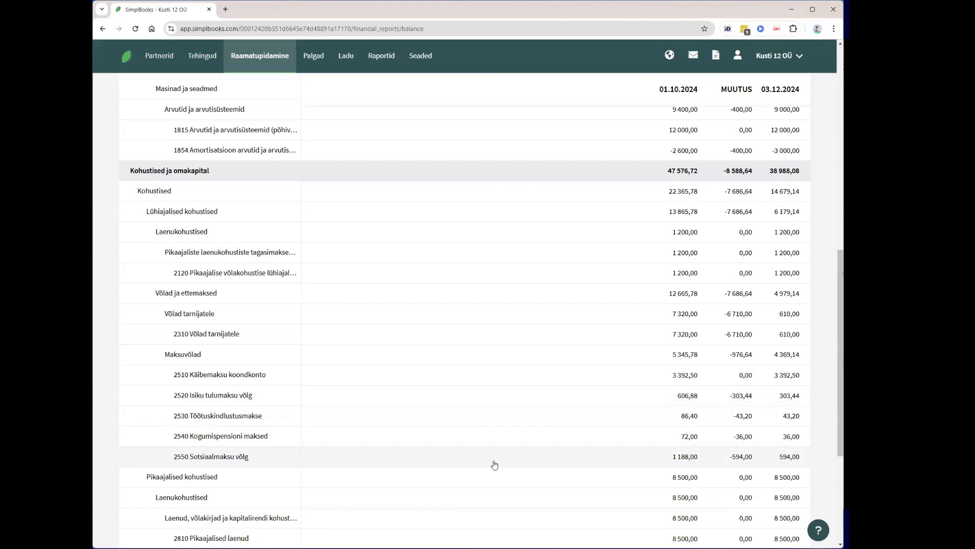
{"action": "scroll", "coordinate": [212, 58], "scroll_direction": "up", "scroll_amount": 10}
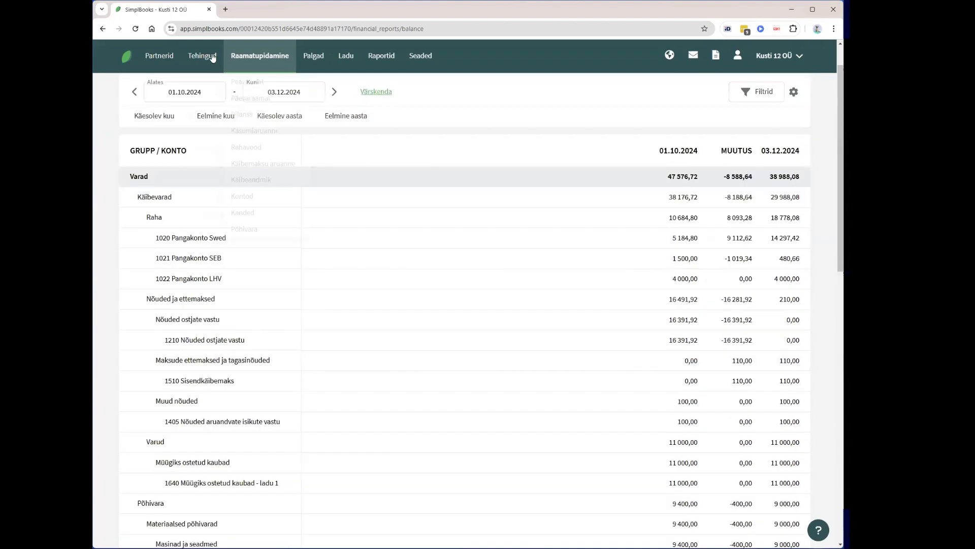
{"action": "mouse_move", "coordinate": [212, 57]}
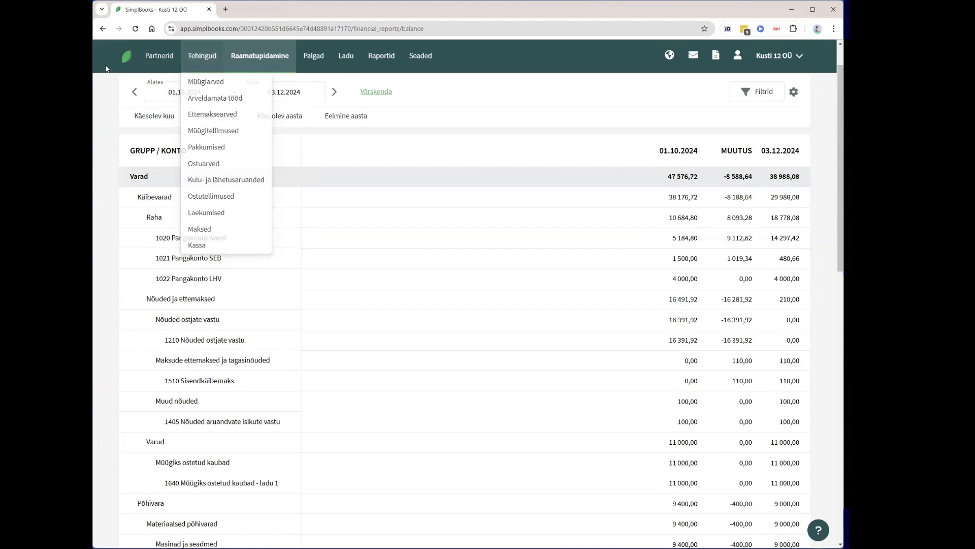
{"action": "left_click", "coordinate": [204, 168]}
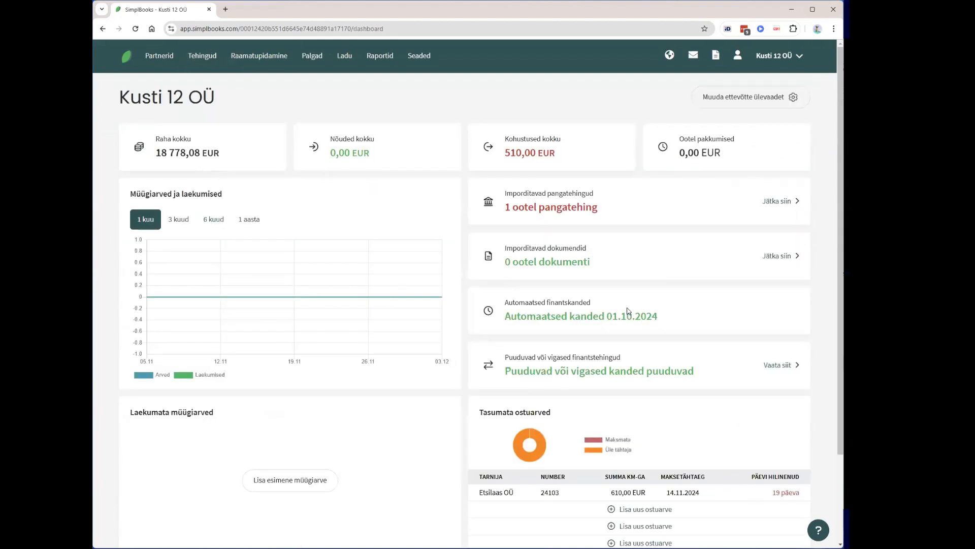
- Process the pending bank payment as a Finantskanne, second row on 1520 Maksude ettemaksu konto, and save
{"action": "left_click", "coordinate": [780, 205]}
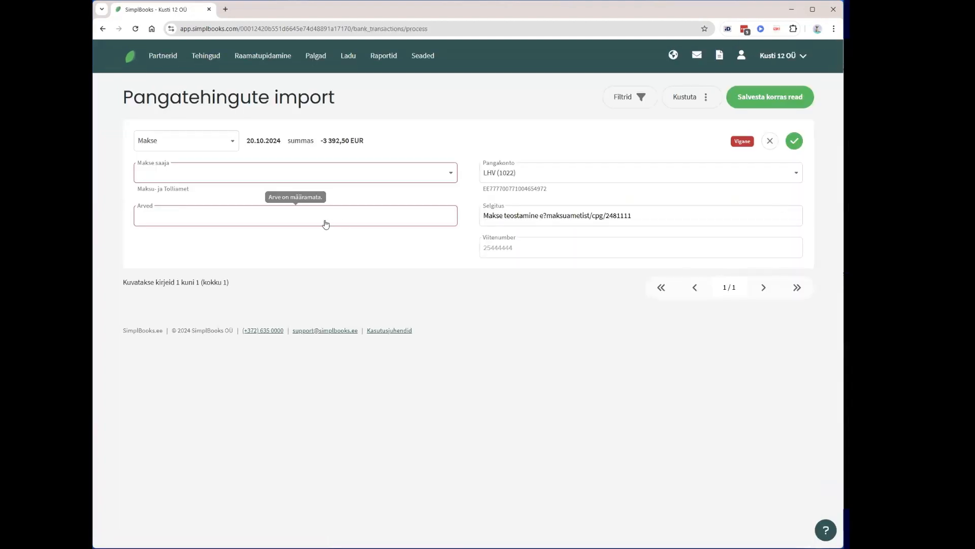
{"action": "left_click", "coordinate": [170, 141]}
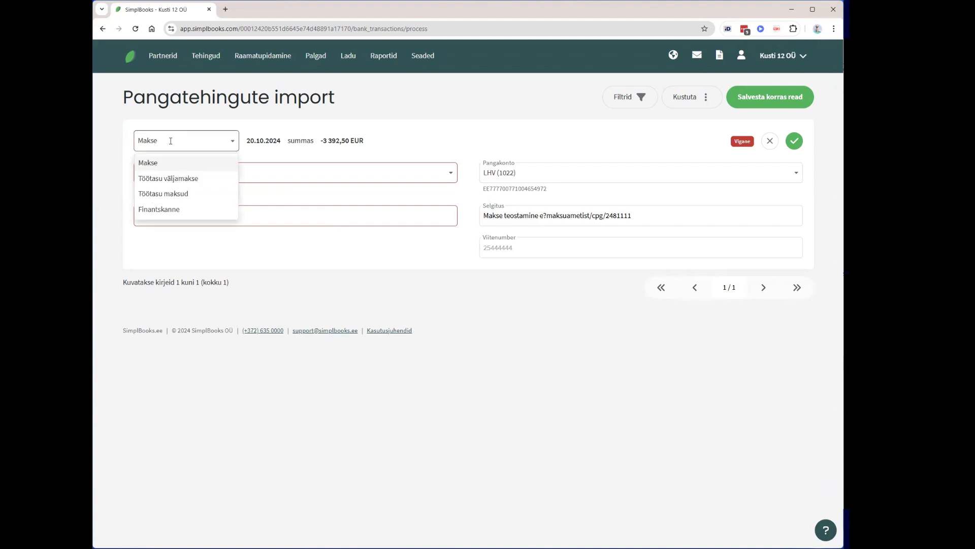
{"action": "left_click", "coordinate": [190, 212]}
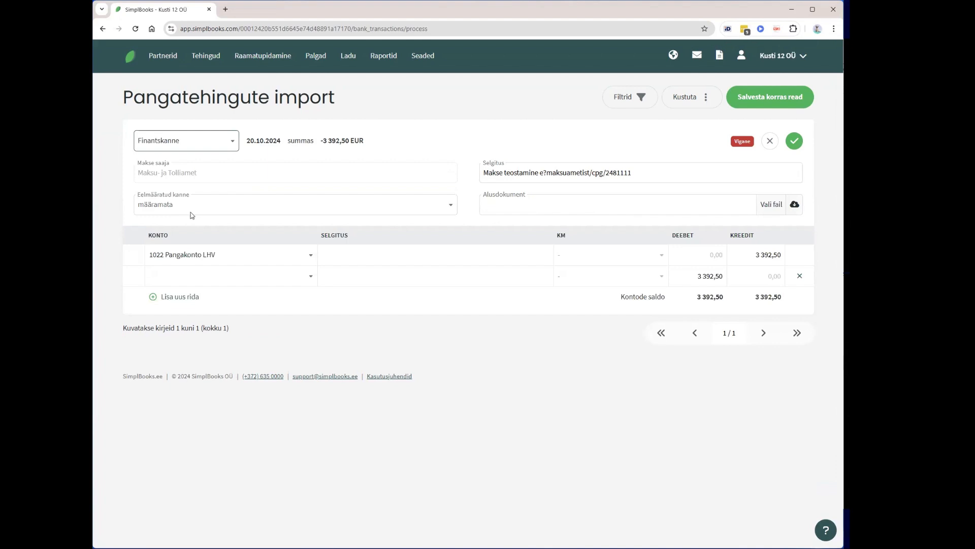
{"action": "left_click", "coordinate": [178, 282]}
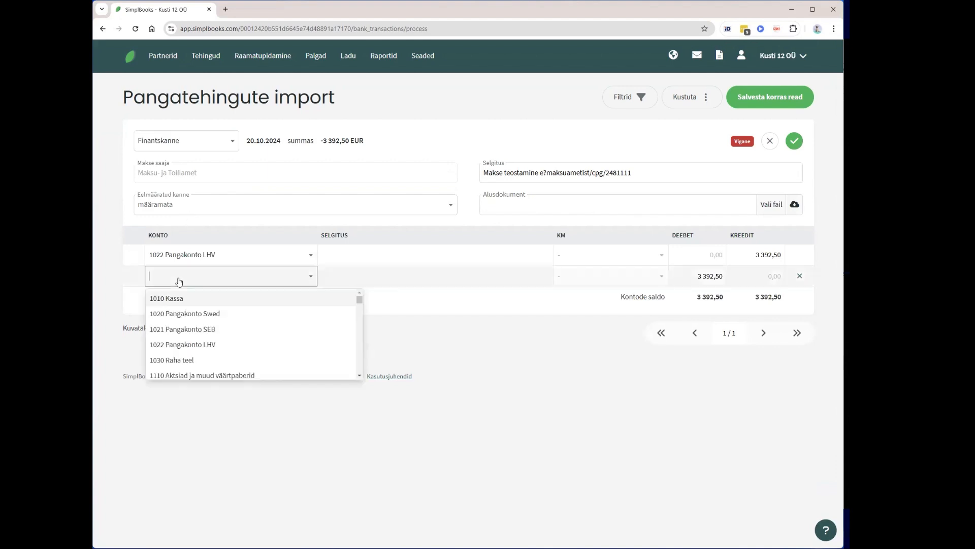
{"action": "type", "text": "1520"}
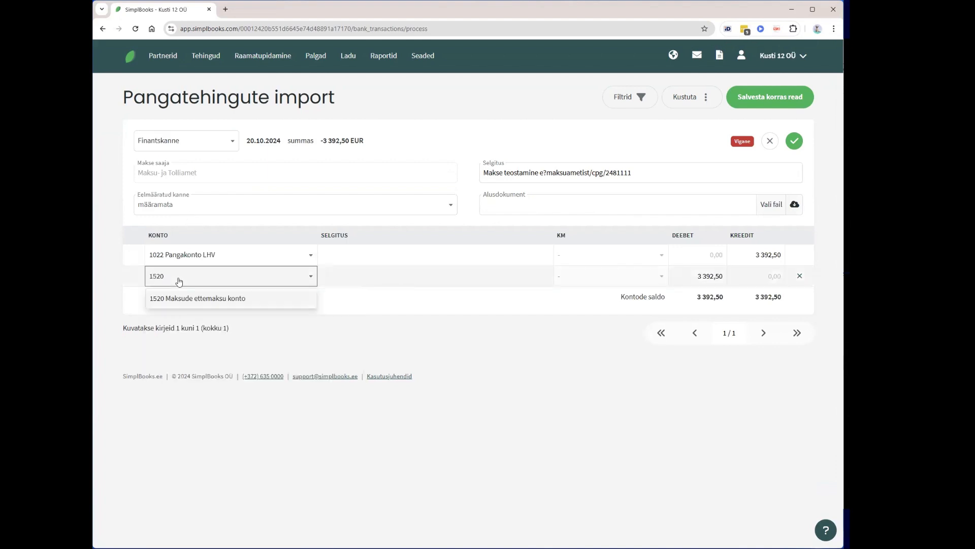
{"action": "left_click", "coordinate": [196, 299]}
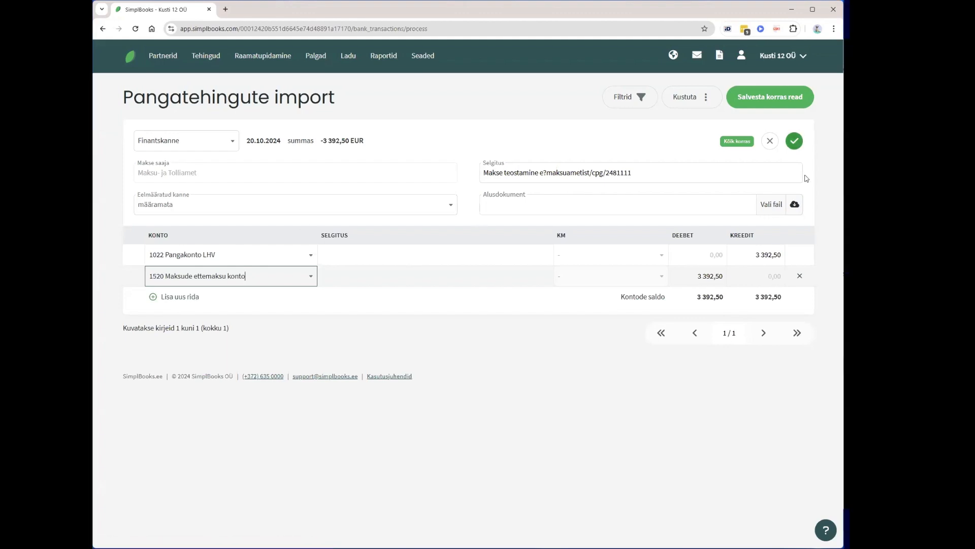
{"action": "left_click", "coordinate": [795, 142]}
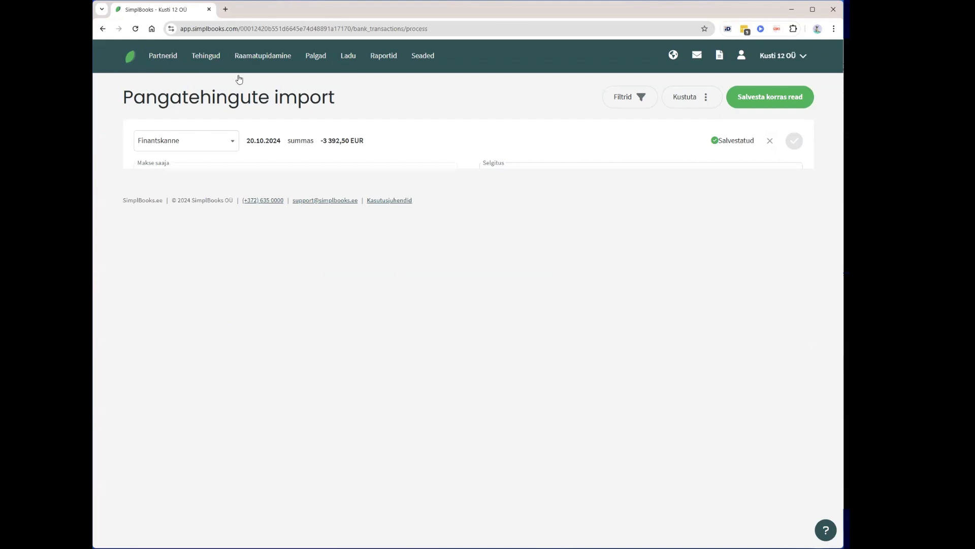
- Open the Pearaamat general ledger filtered to account 2510
{"action": "mouse_move", "coordinate": [256, 181]}
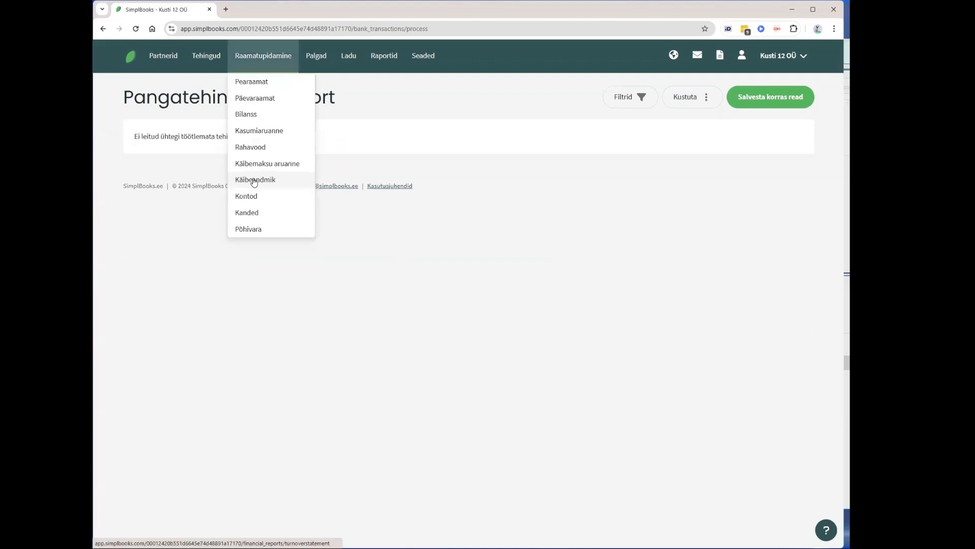
{"action": "left_click", "coordinate": [247, 85]}
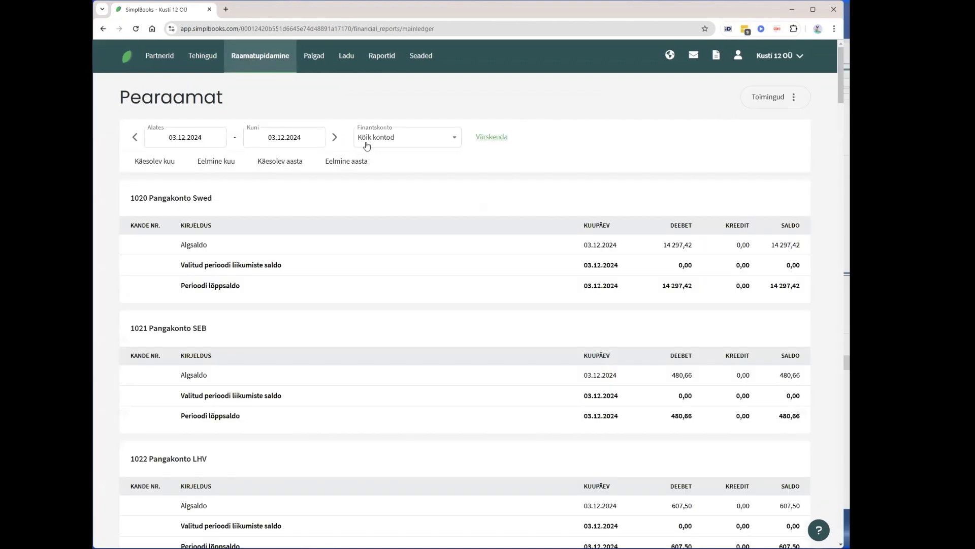
{"action": "left_click", "coordinate": [374, 137]}
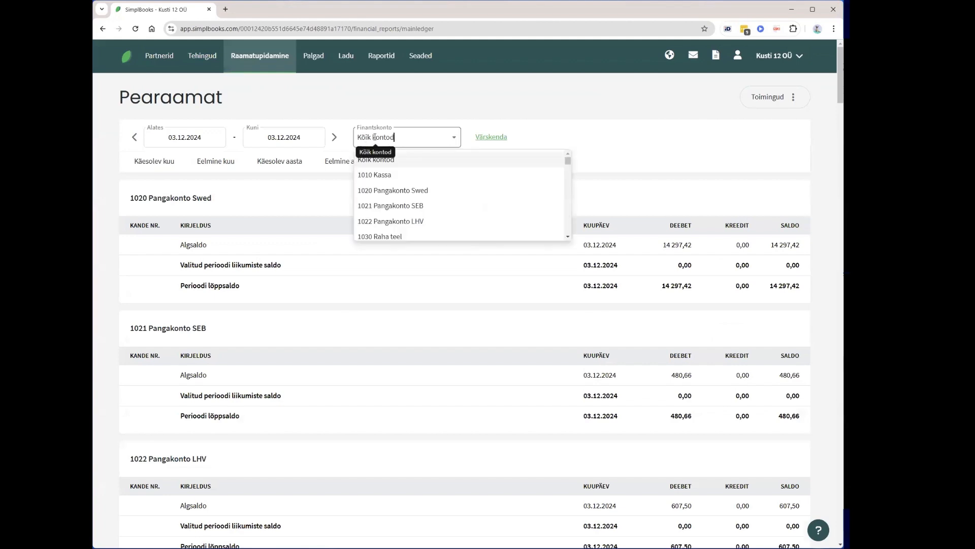
{"action": "key", "text": "BackSpace"}
{"action": "key", "text": "BackSpace"}
{"action": "key", "text": "BackSpace"}
{"action": "key", "text": "BackSpace"}
{"action": "key", "text": "BackSpace"}
{"action": "key", "text": "BackSpace"}
{"action": "key", "text": "BackSpace"}
{"action": "key", "text": "BackSpace"}
{"action": "key", "text": "BackSpace"}
{"action": "key", "text": "BackSpace"}
{"action": "key", "text": "BackSpace"}
{"action": "type", "text": "2510"}
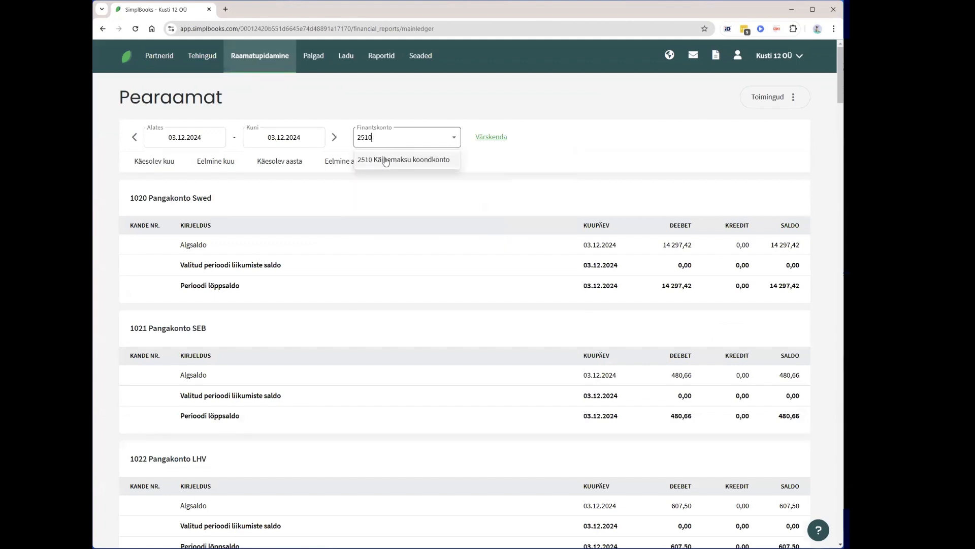
{"action": "left_click", "coordinate": [386, 160]}
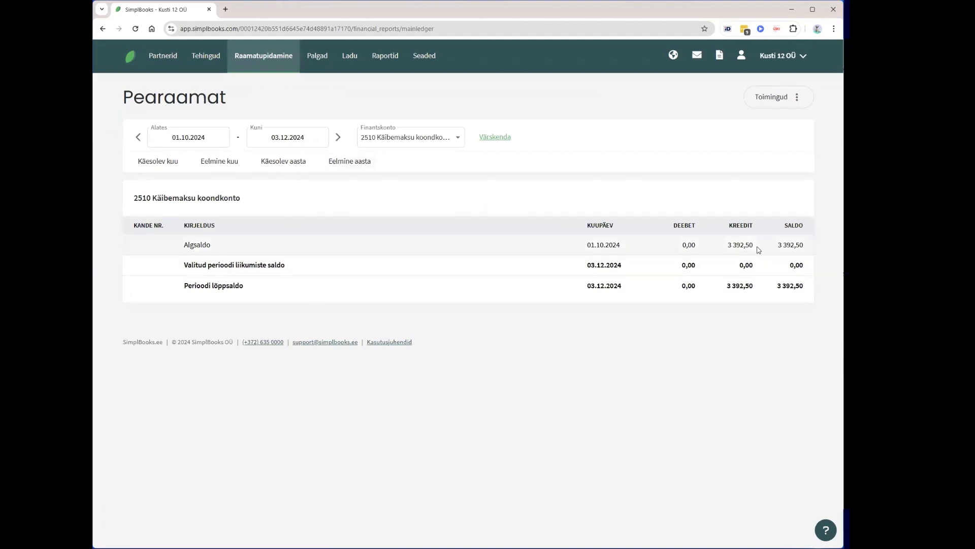
- Switch the ledger filter to account 1520, then open the Kanded journal entries list
{"action": "left_click", "coordinate": [407, 140]}
{"action": "type", "text": "1520"}
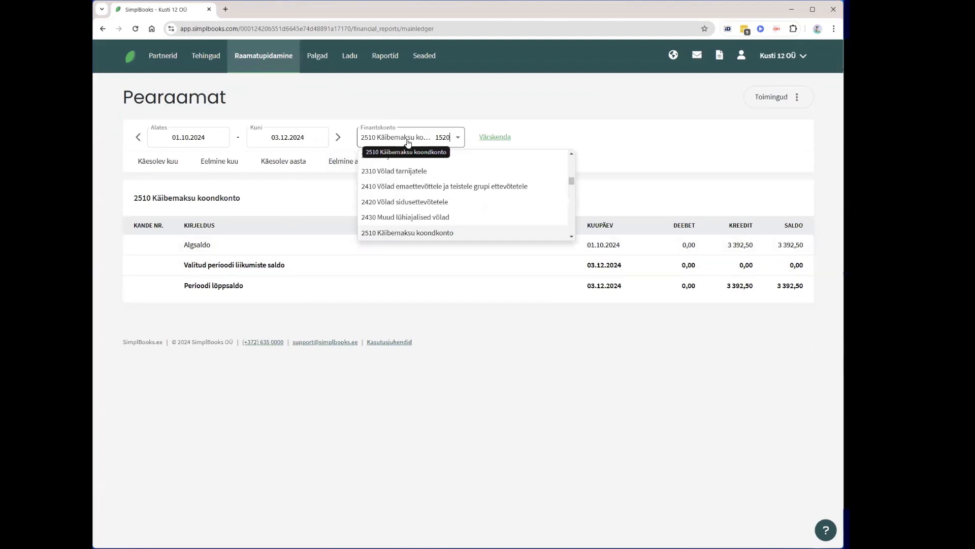
{"action": "left_click", "coordinate": [407, 161]}
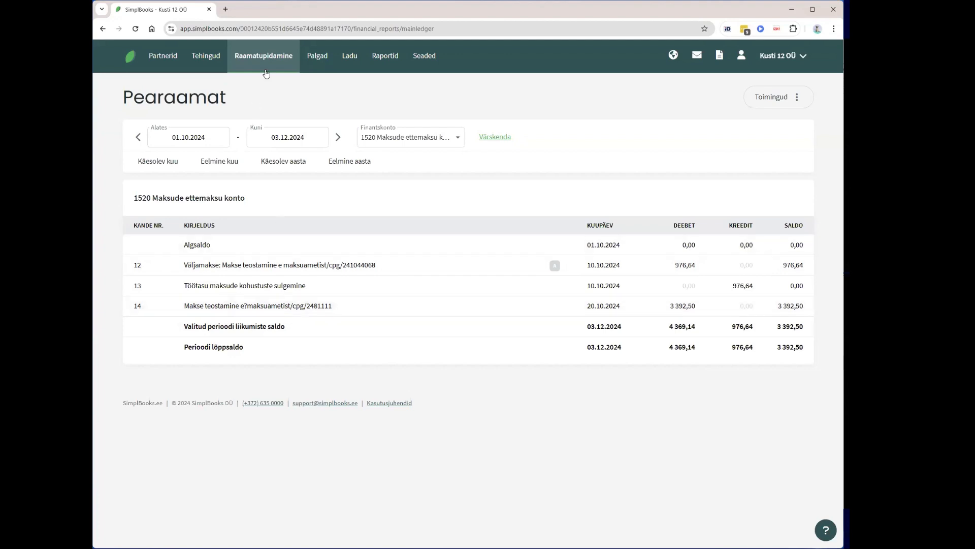
{"action": "left_click", "coordinate": [273, 214]}
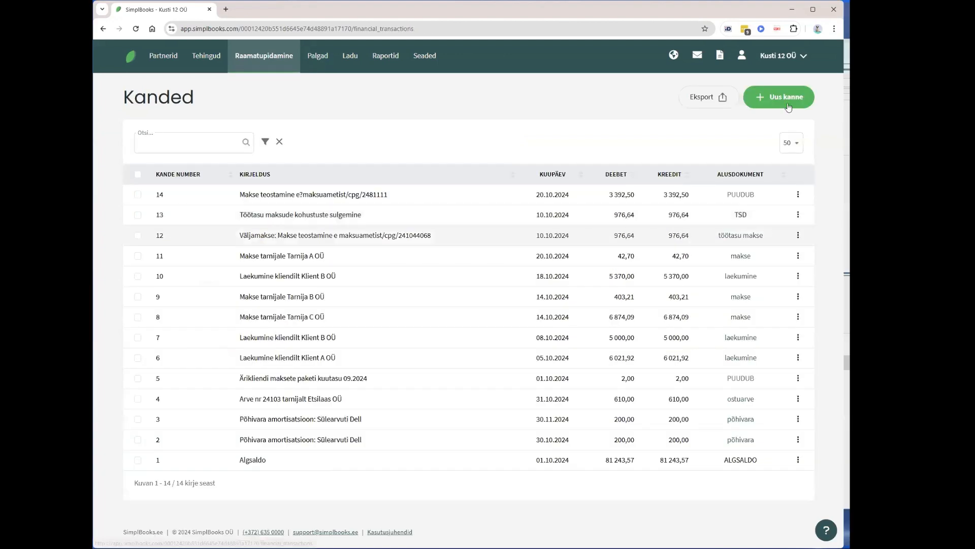
- Create a new journal entry described 'KM 2024.09 tasumine' and dated 21.10.2024
{"action": "left_click", "coordinate": [756, 102]}
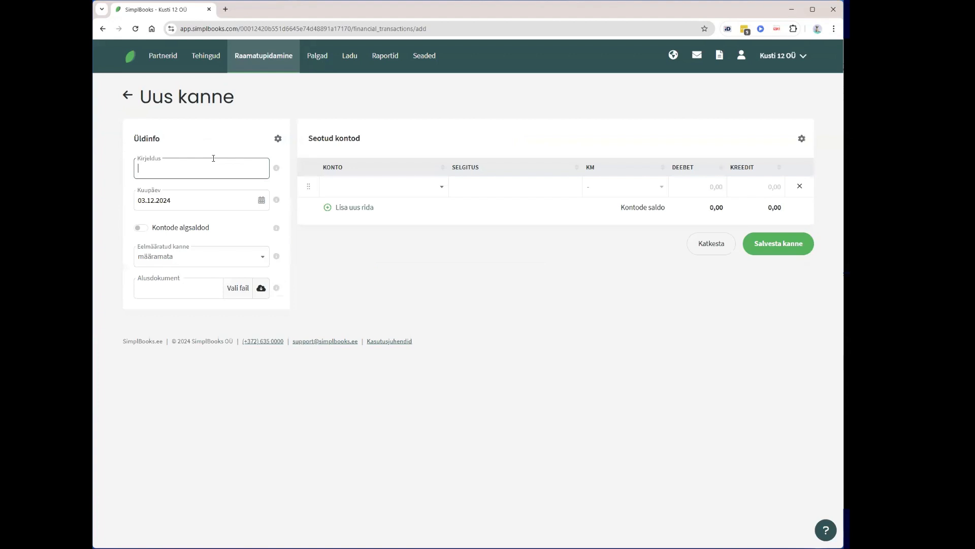
{"action": "type", "text": "KM 2024.09 tasumine"}
{"action": "left_click", "coordinate": [177, 199]}
{"action": "left_click", "coordinate": [151, 230]}
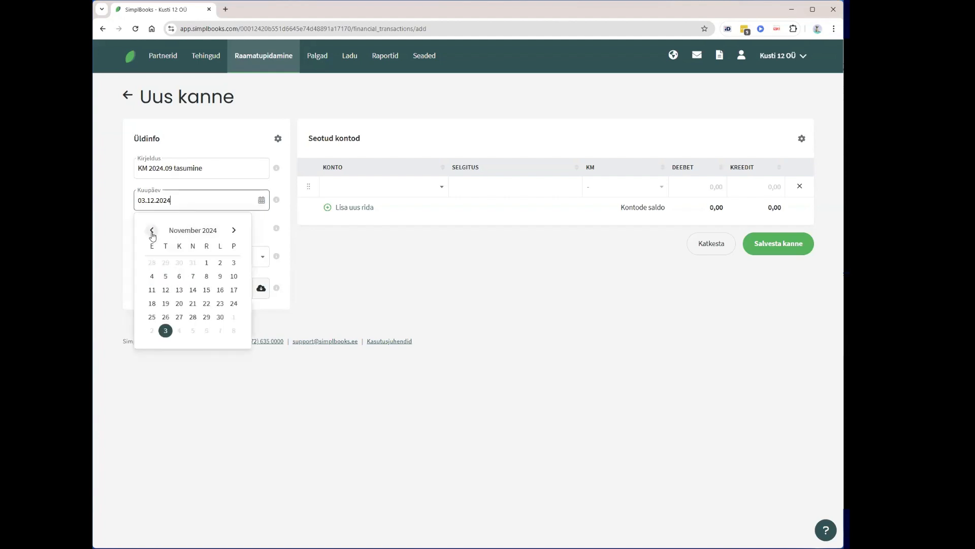
{"action": "left_click", "coordinate": [152, 230]}
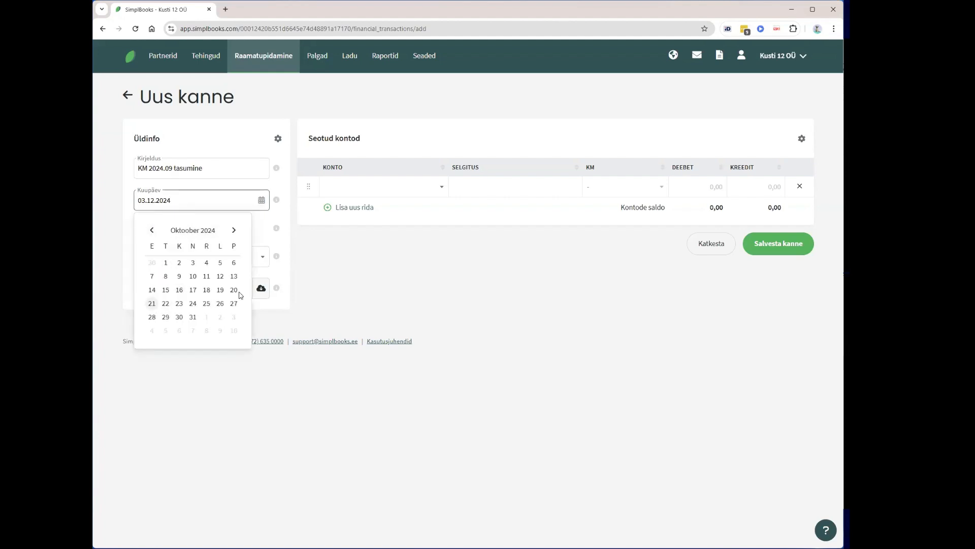
{"action": "left_click", "coordinate": [152, 304]}
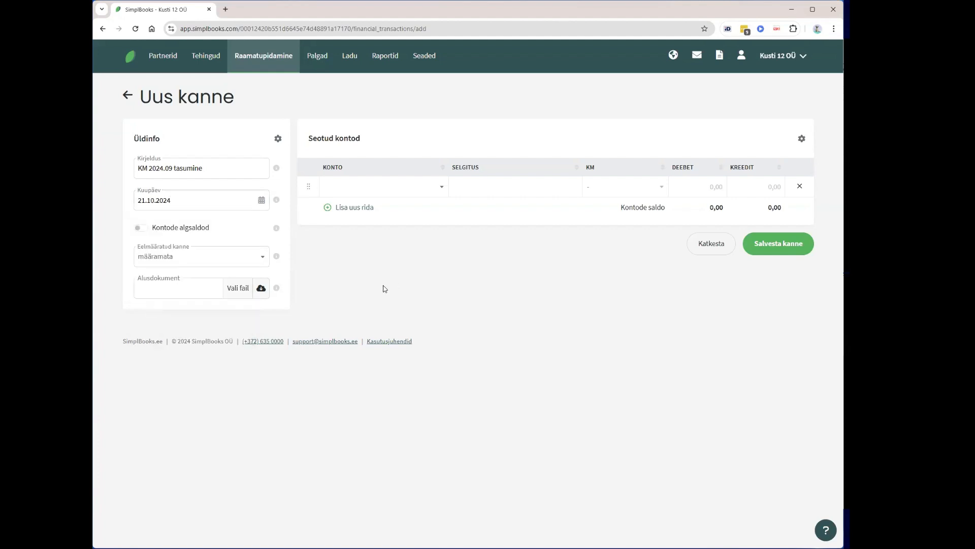
- Book the entry's first line to account 1520 Maksude ettemaksu konto
{"action": "left_click", "coordinate": [367, 194]}
{"action": "type", "text": "1520"}
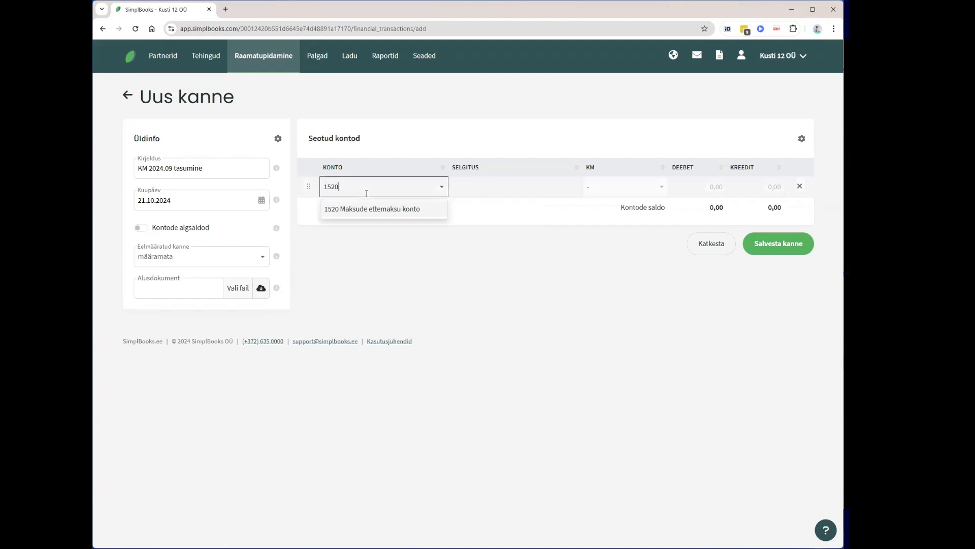
{"action": "left_click", "coordinate": [373, 212]}
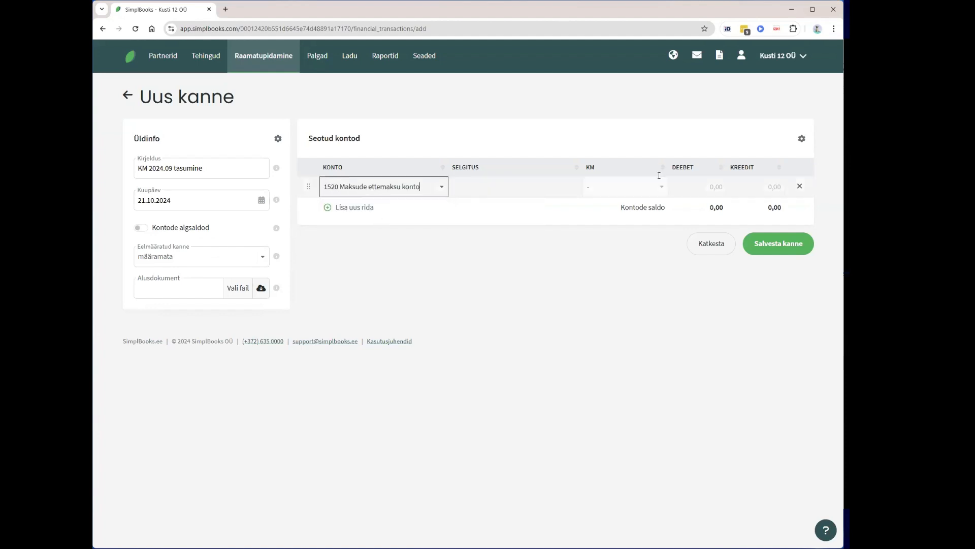
{"action": "left_click", "coordinate": [753, 187]}
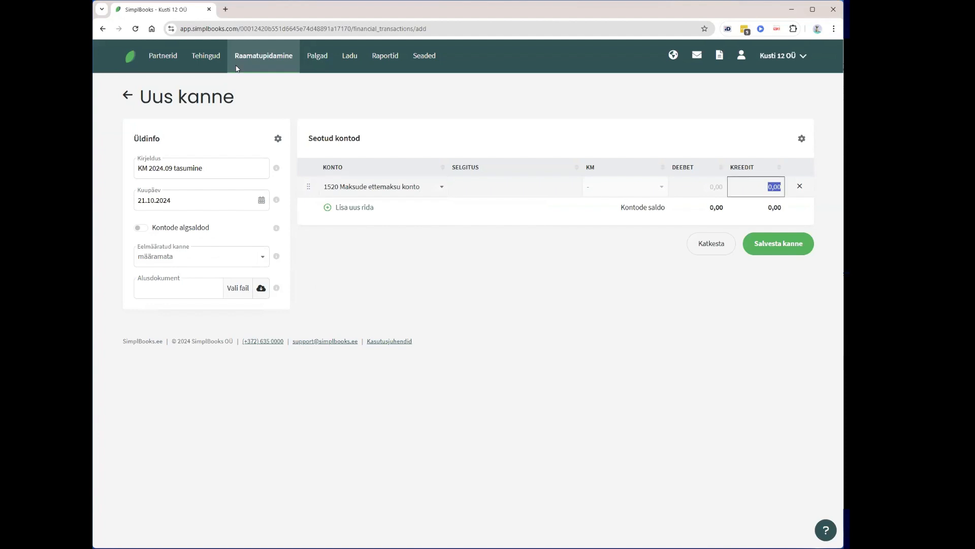
- In a new tab, show the 1520 ledger from 01.10.2024 and copy the 3 392,50 amount
{"action": "right_click", "coordinate": [272, 79]}
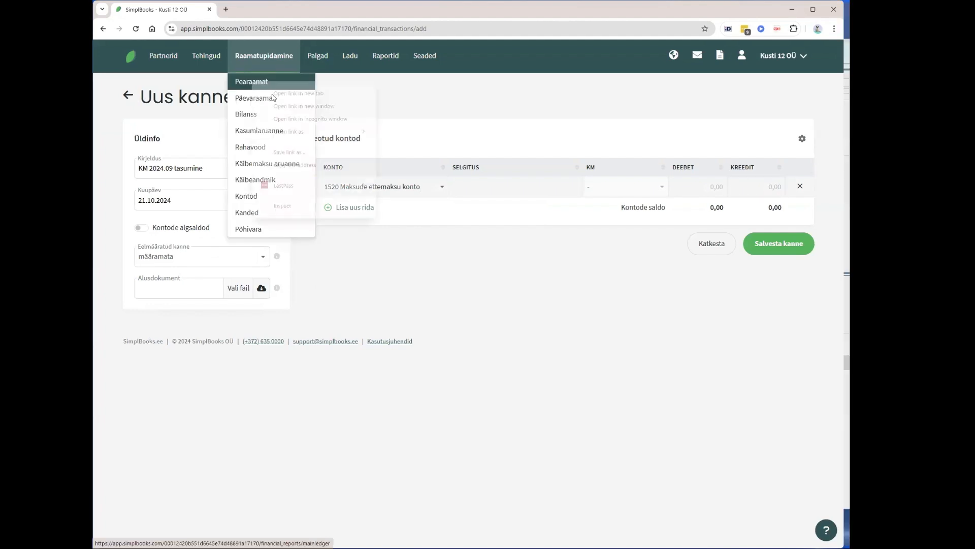
{"action": "key", "text": "Return"}
{"action": "key", "text": "ctrl+Tab"}
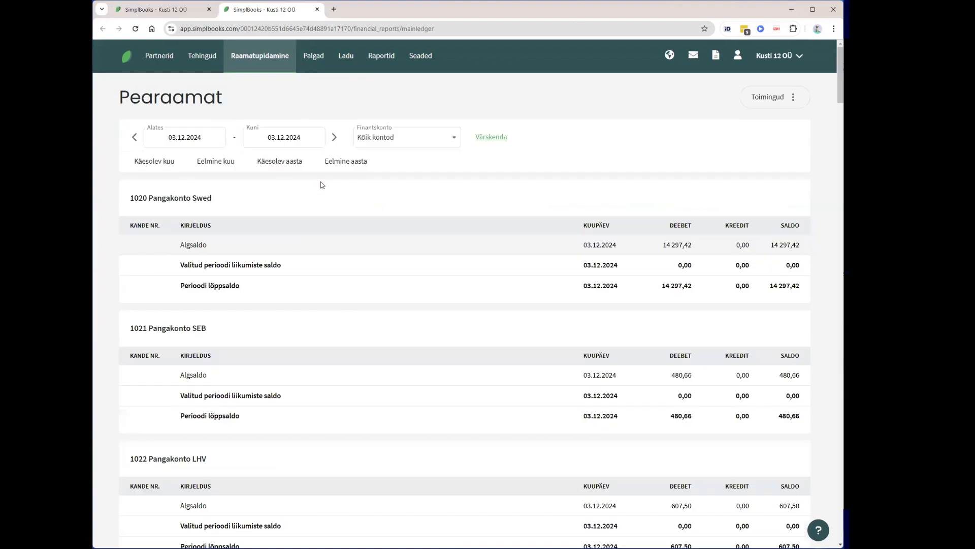
{"action": "left_click", "coordinate": [387, 142]}
{"action": "type", "text": "1520"}
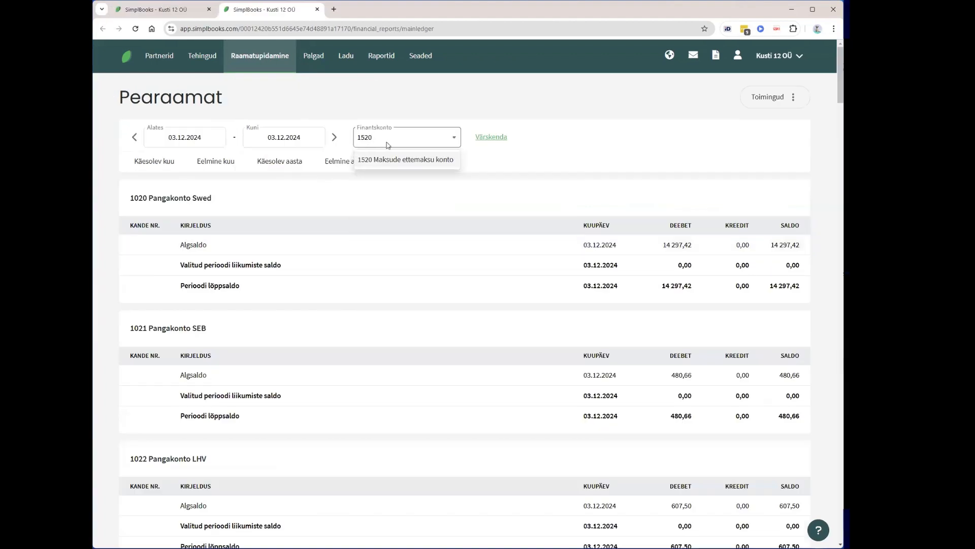
{"action": "left_click", "coordinate": [396, 157]}
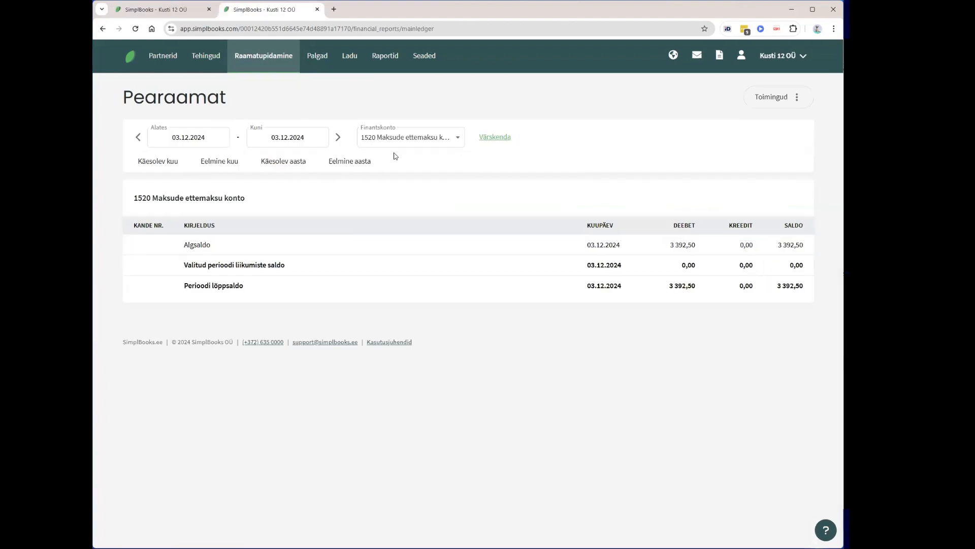
{"action": "left_click", "coordinate": [331, 137]}
{"action": "double_click", "coordinate": [671, 308]}
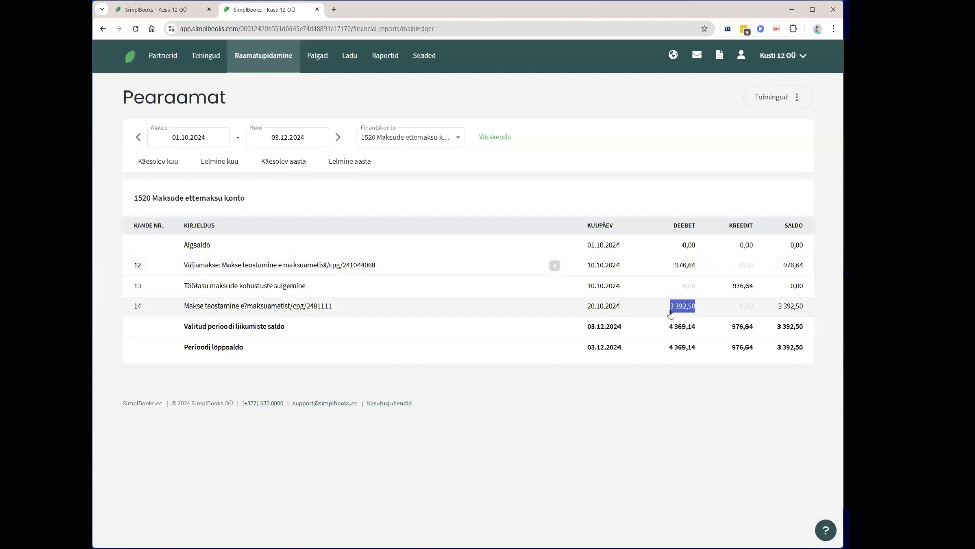
{"action": "left_click", "coordinate": [614, 396], "text": "shift"}
{"action": "left_click", "coordinate": [516, 279]}
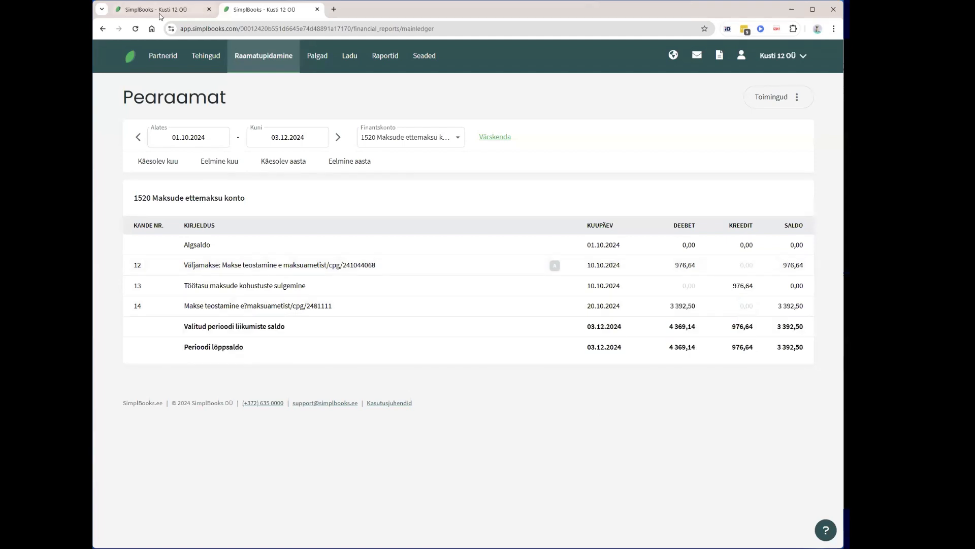
- Credit 3 392,50 on 1520, add a 2510 Käibemaksu koondkonto line, and save the entry
{"action": "left_click", "coordinate": [159, 11]}
{"action": "double_click", "coordinate": [757, 186]}
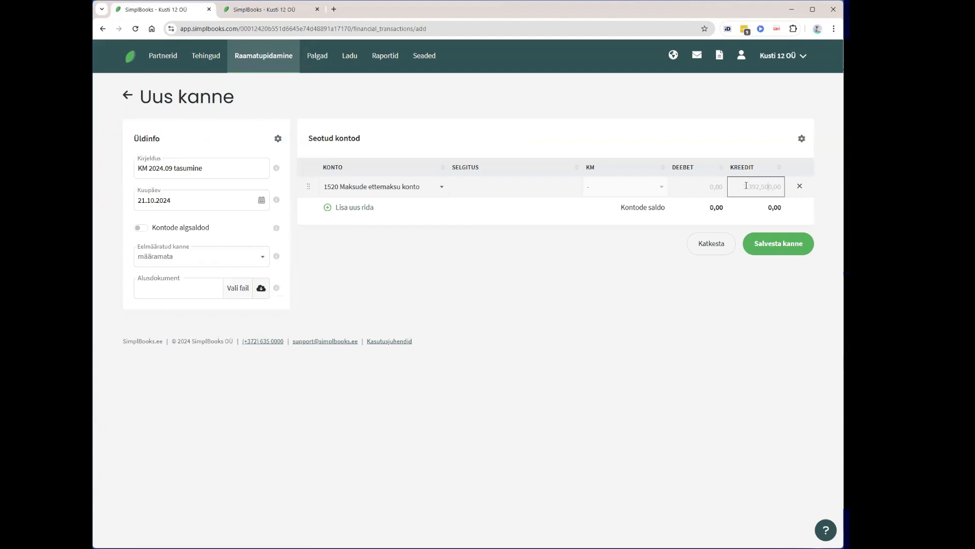
{"action": "key", "text": "ctrl+a"}
{"action": "left_click", "coordinate": [658, 241]}
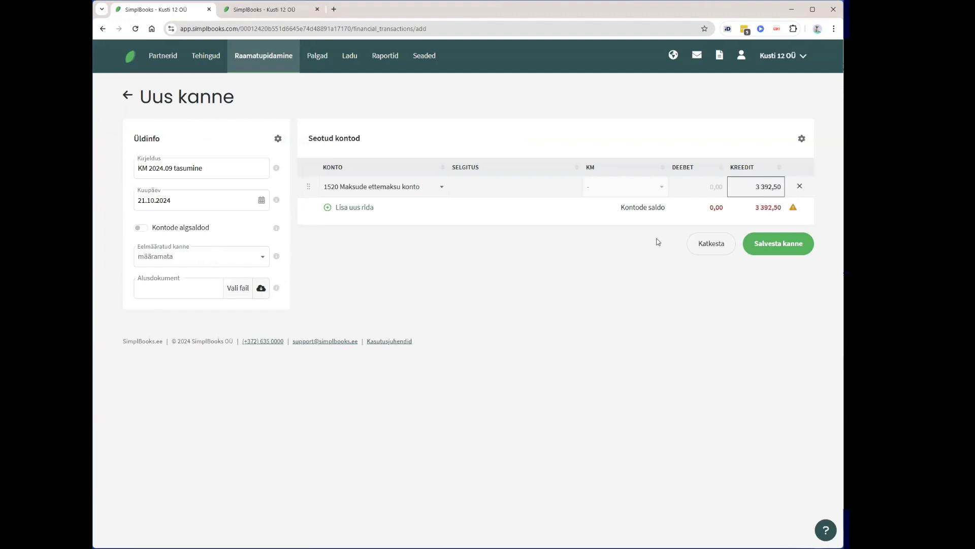
{"action": "left_click", "coordinate": [366, 213]}
{"action": "type", "text": "25"}
{"action": "key", "text": "Return"}
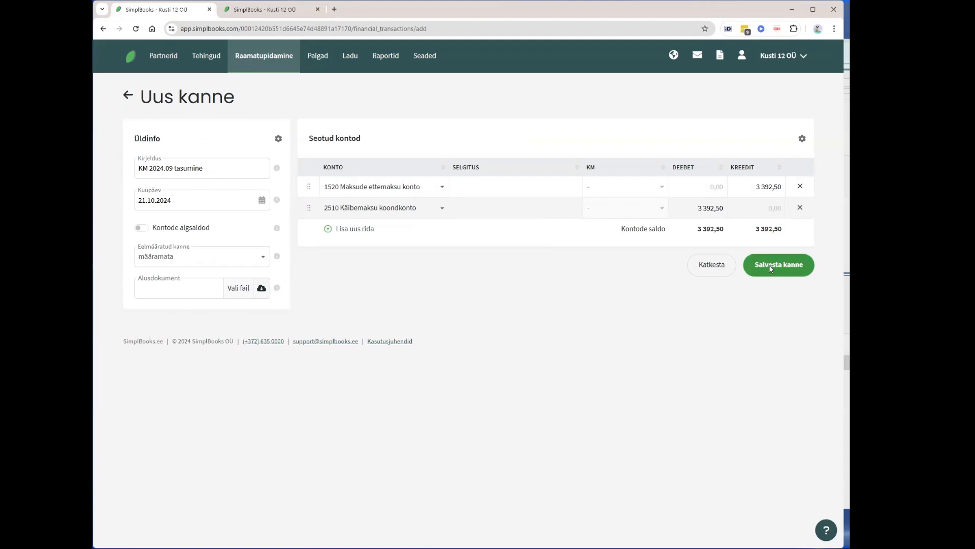
{"action": "left_click", "coordinate": [256, 12]}
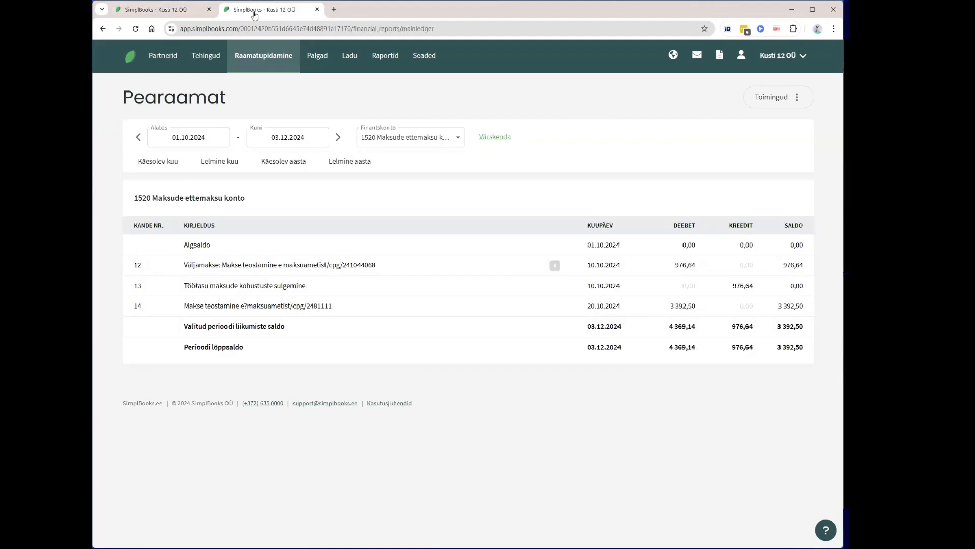
- Refresh the 1520 ledger, then switch it to account 2510 Käibemaksu koondkonto
{"action": "left_click", "coordinate": [487, 149]}
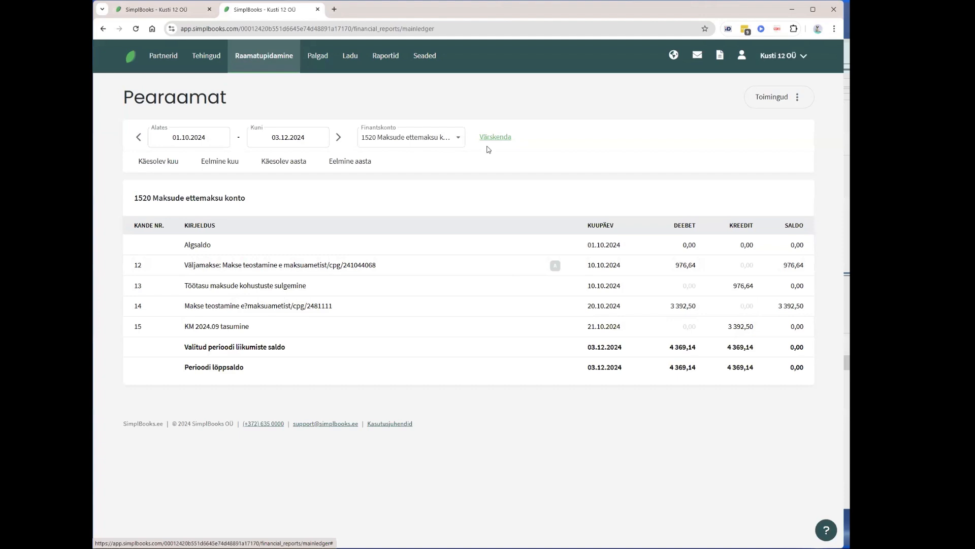
{"action": "left_click", "coordinate": [395, 139]}
{"action": "type", "text": "2510"}
{"action": "left_click", "coordinate": [406, 156]}
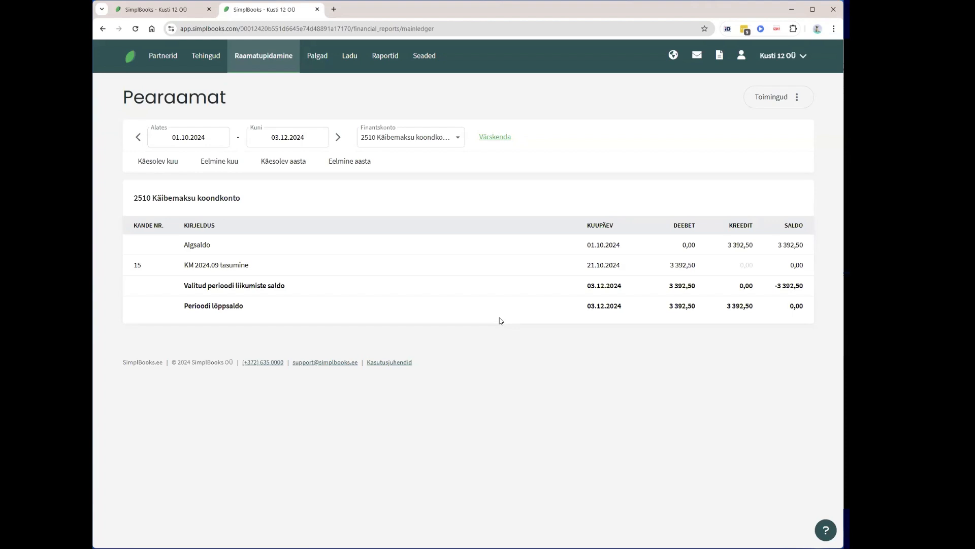
- Open the Kasutusjuhendid help centre page in a new tab from the ? help panel
{"action": "left_click", "coordinate": [826, 531]}
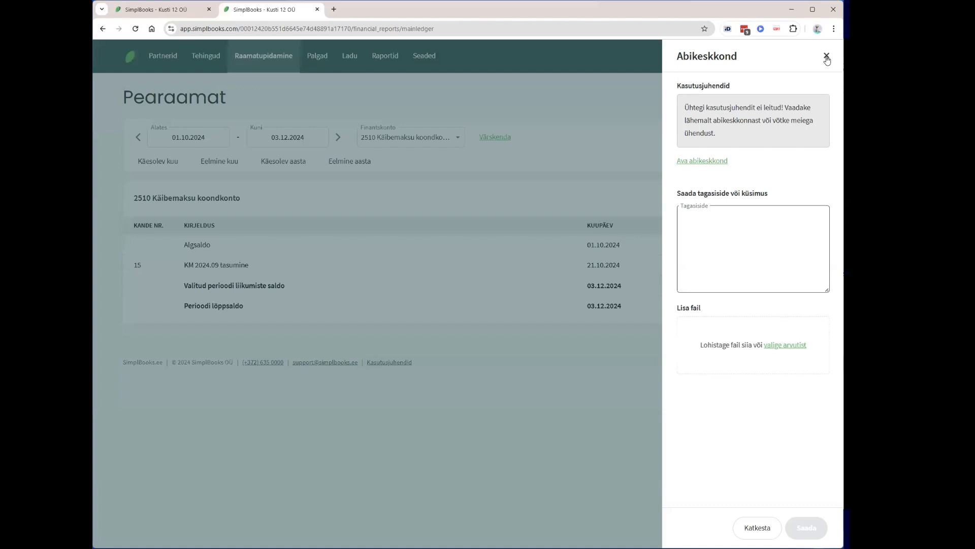
{"action": "left_click", "coordinate": [826, 57]}
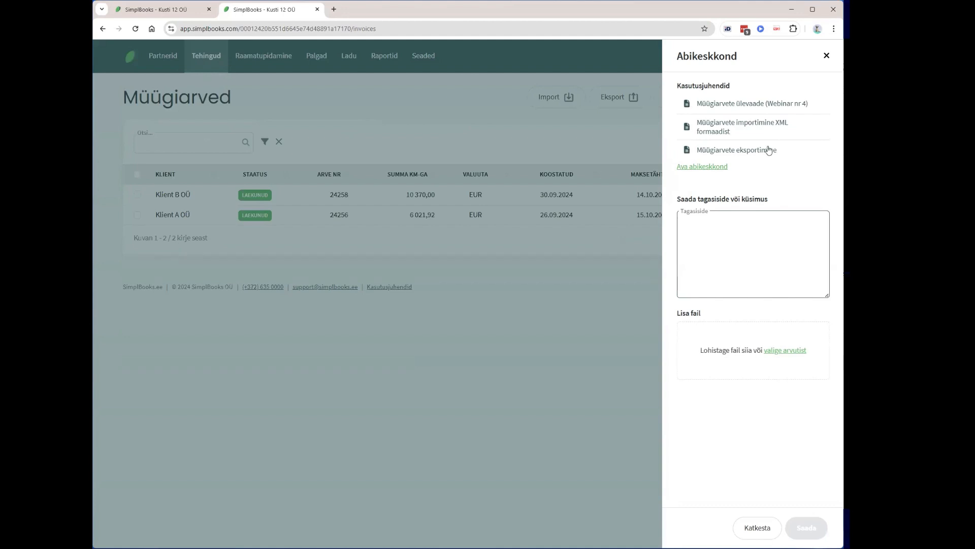
{"action": "left_click", "coordinate": [706, 168]}
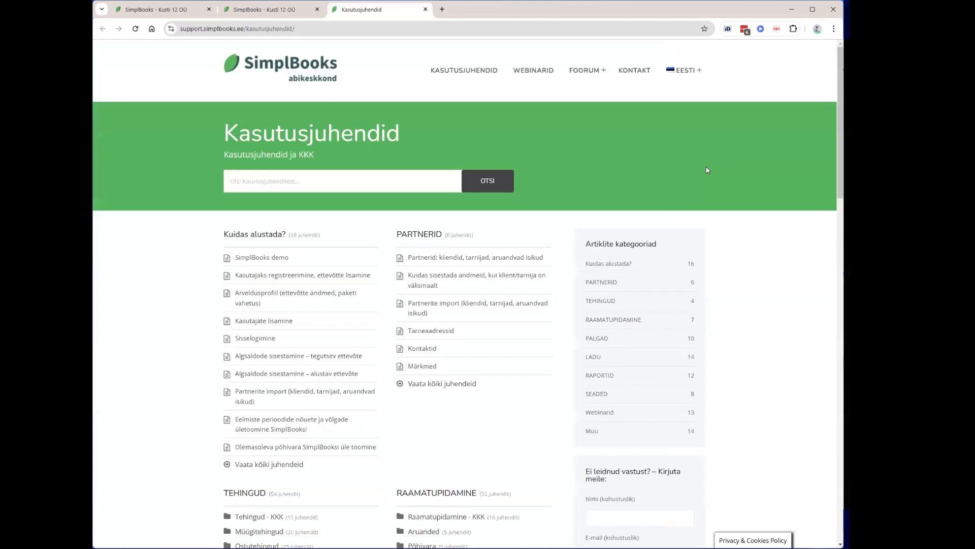
- Browse the Kuidas alustada? help category, then return to the SimplBooks Müügiarved tab
{"action": "left_click", "coordinate": [252, 236]}
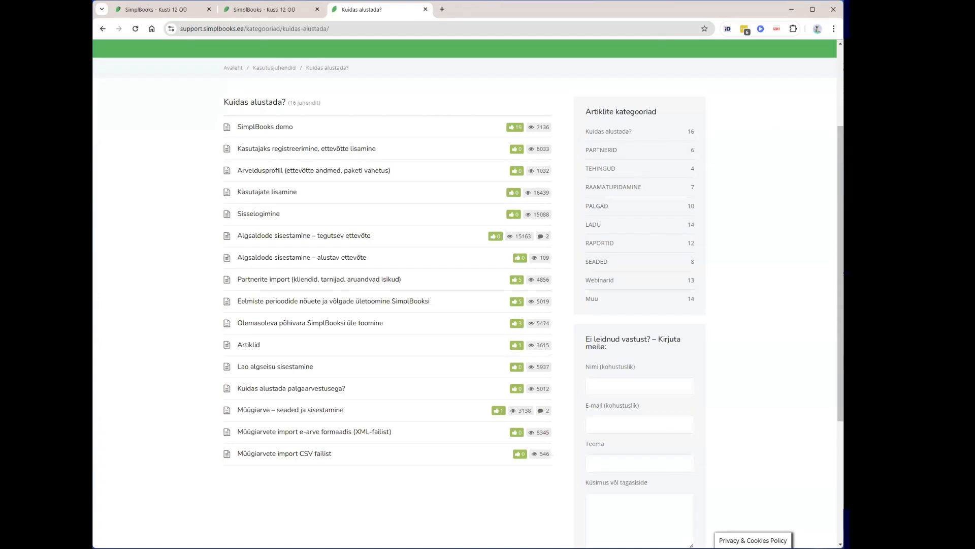
{"action": "scroll", "coordinate": [350, 141], "scroll_direction": "up", "scroll_amount": 3}
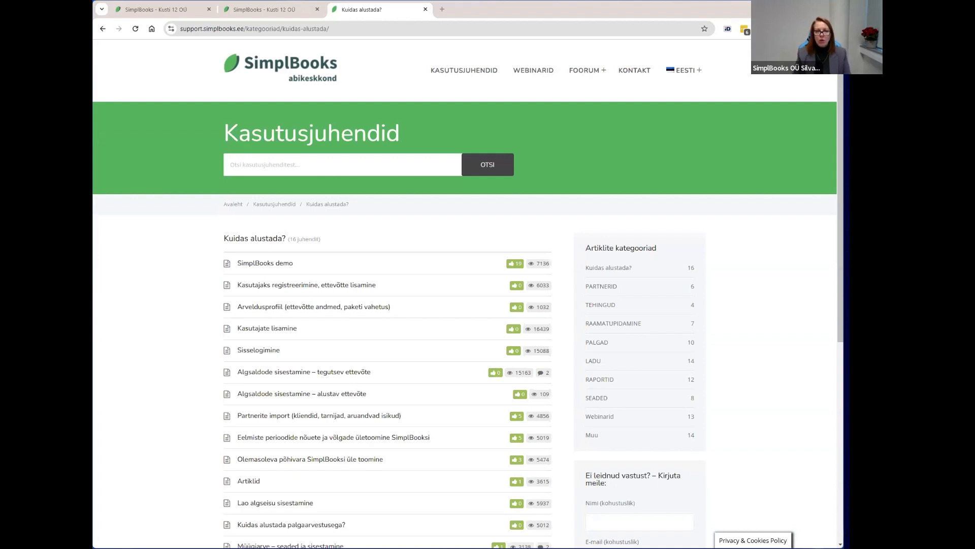
{"action": "left_click", "coordinate": [277, 17]}
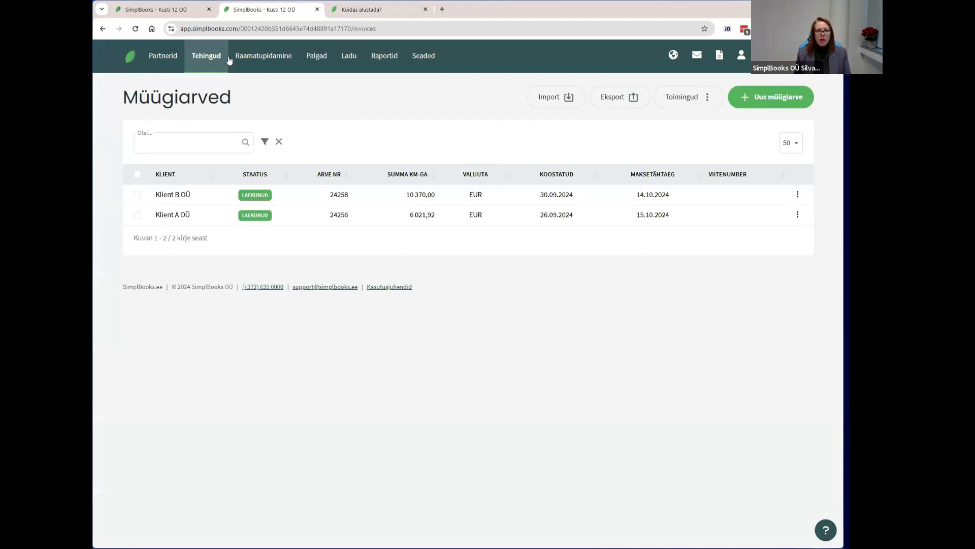
- Open Kulu- ja lähetusaruanded, preview a Lähetusaruanne form, then list the new report types
{"action": "left_click", "coordinate": [216, 184]}
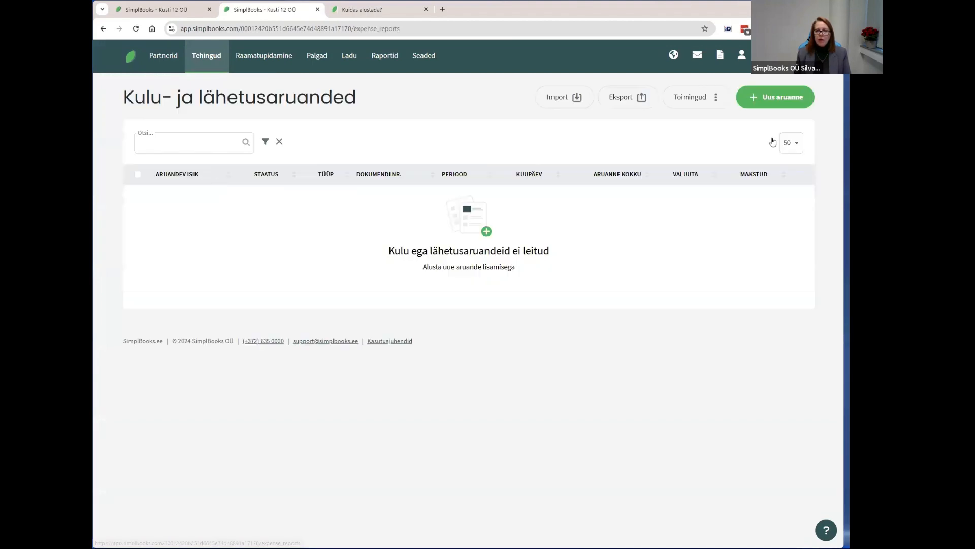
{"action": "left_click", "coordinate": [772, 142]}
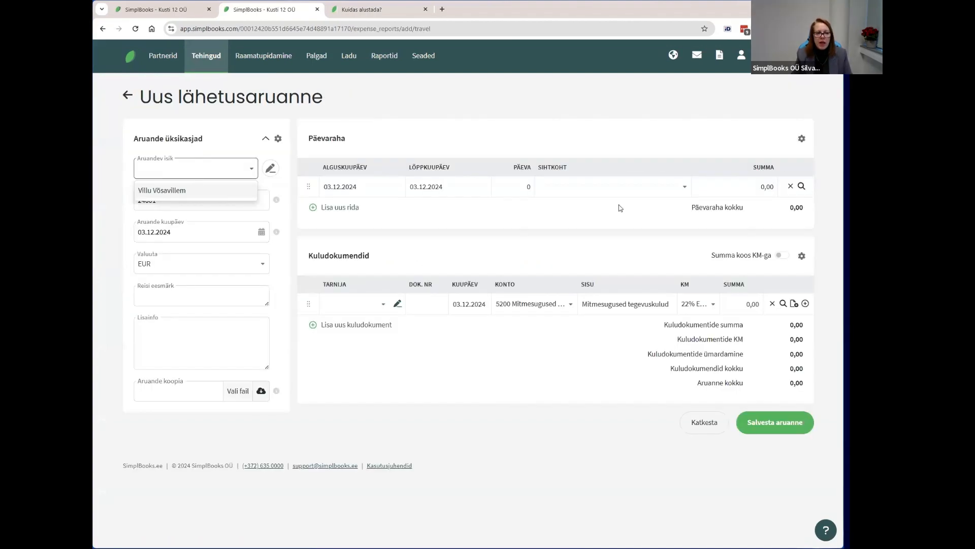
{"action": "left_click", "coordinate": [584, 459]}
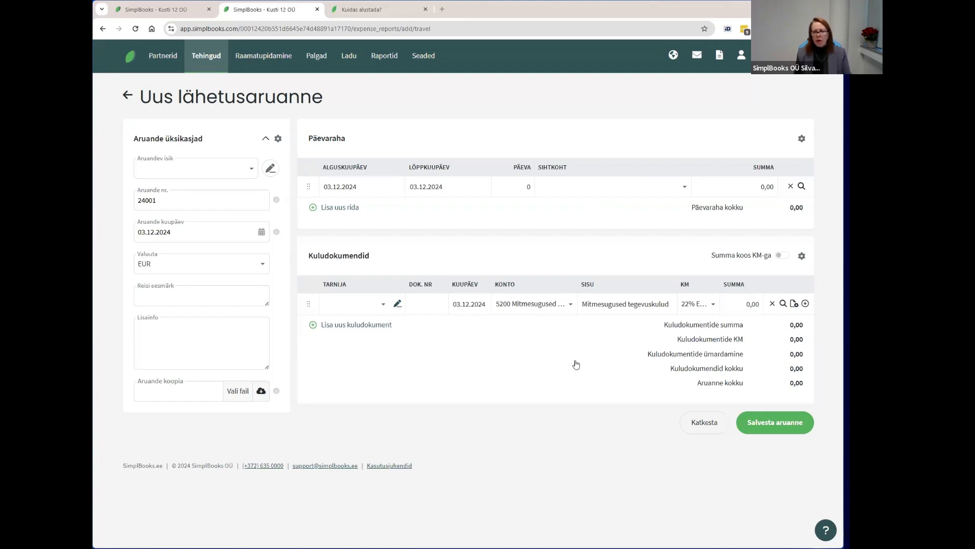
{"action": "mouse_move", "coordinate": [214, 62]}
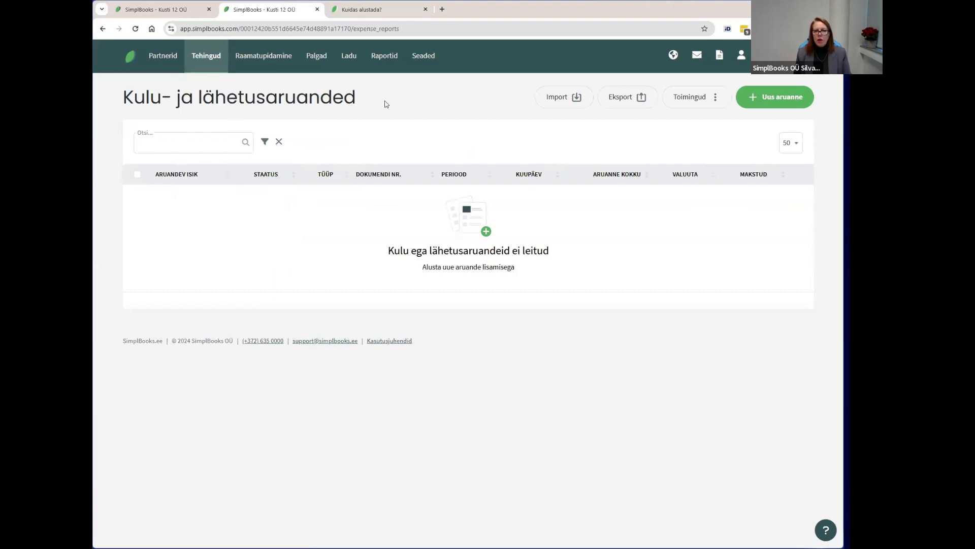
{"action": "left_click", "coordinate": [775, 101]}
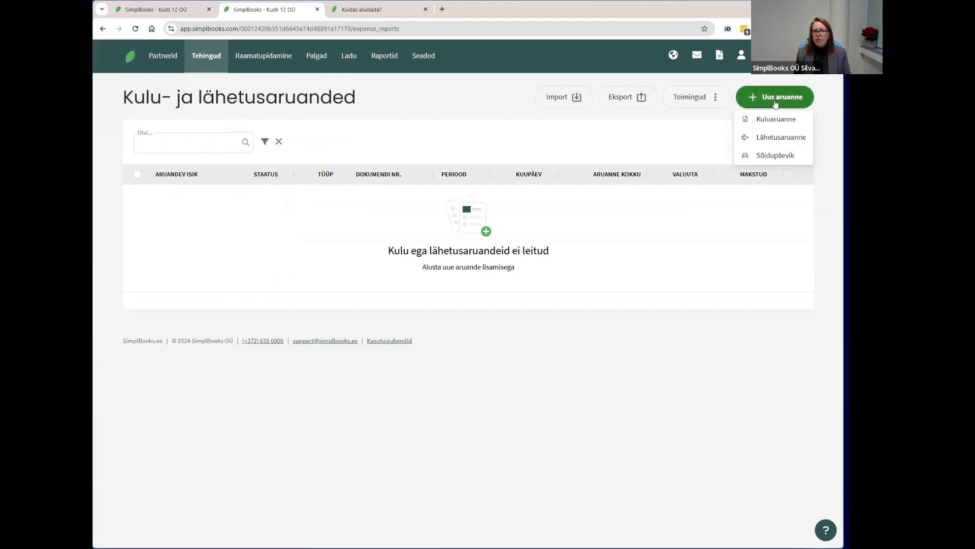
- Fill a Sõidupäevik trip on 03.12.2024 from odometer 1000 to 1100 at 0,40 per kilometre
{"action": "left_click", "coordinate": [774, 155]}
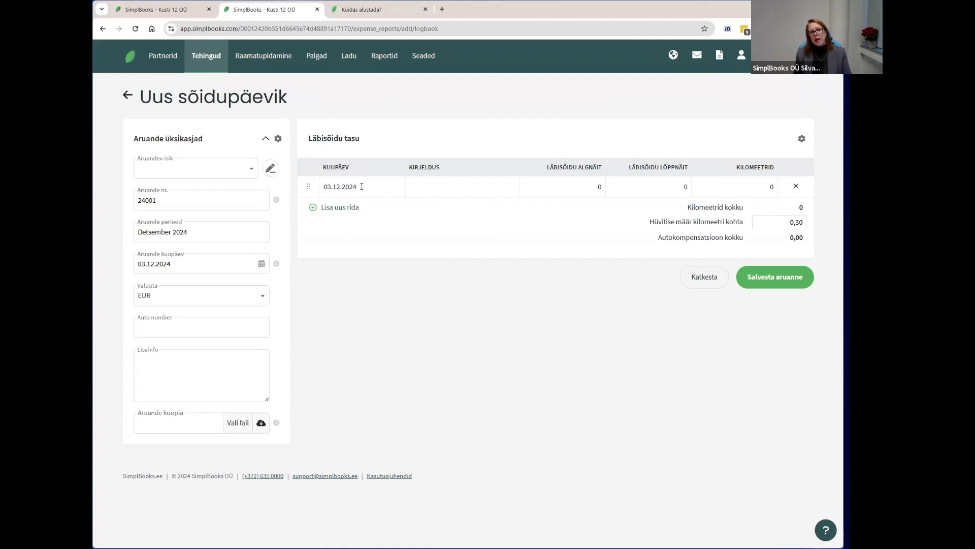
{"action": "left_click", "coordinate": [362, 186]}
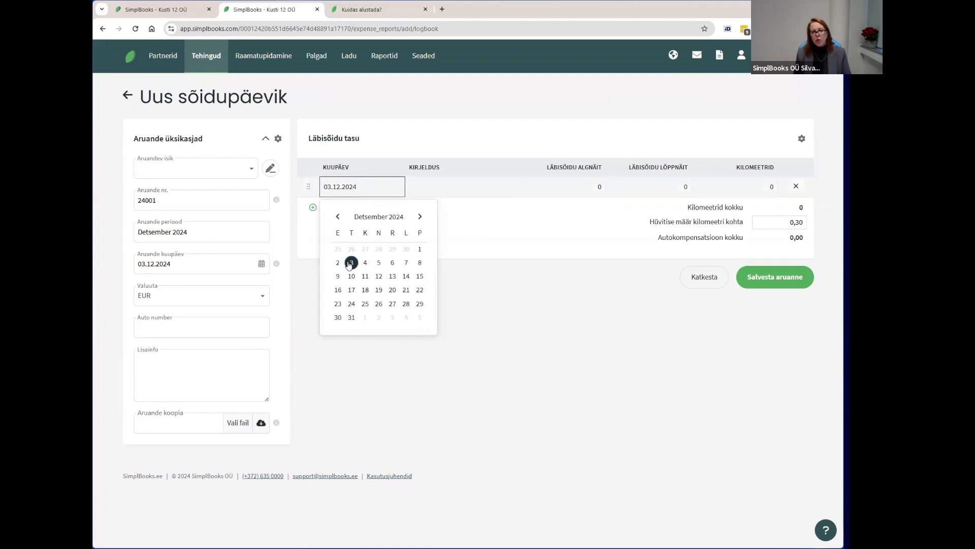
{"action": "left_click", "coordinate": [479, 187]}
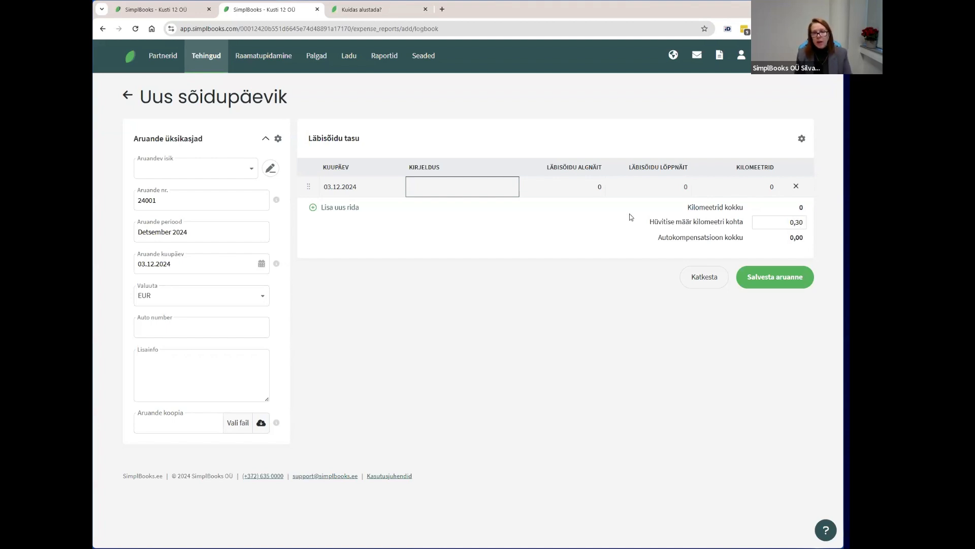
{"action": "left_click", "coordinate": [595, 189]}
{"action": "type", "text": "1000"}
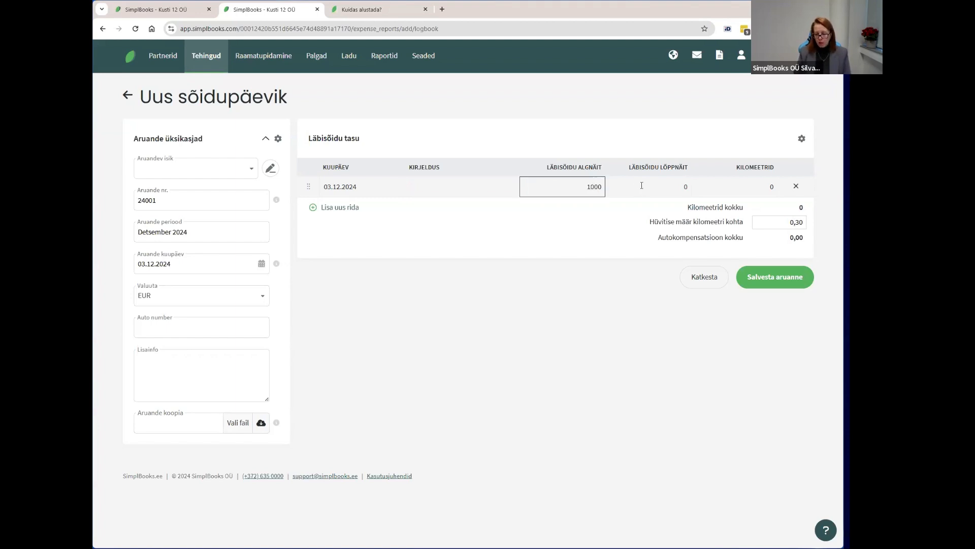
{"action": "left_click", "coordinate": [641, 186]}
{"action": "type", "text": "1100"}
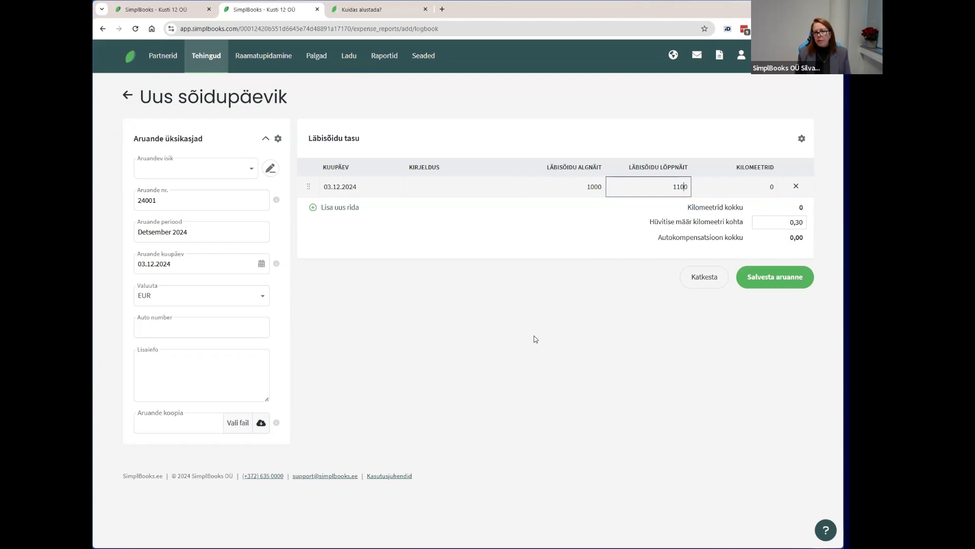
{"action": "key", "text": "Tab"}
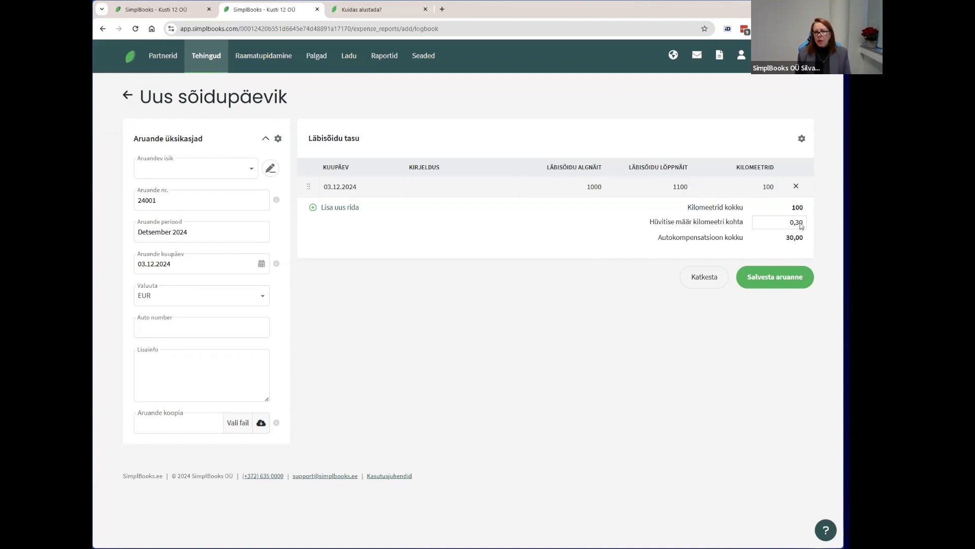
{"action": "key", "text": "BackSpace"}
{"action": "key", "text": "BackSpace"}
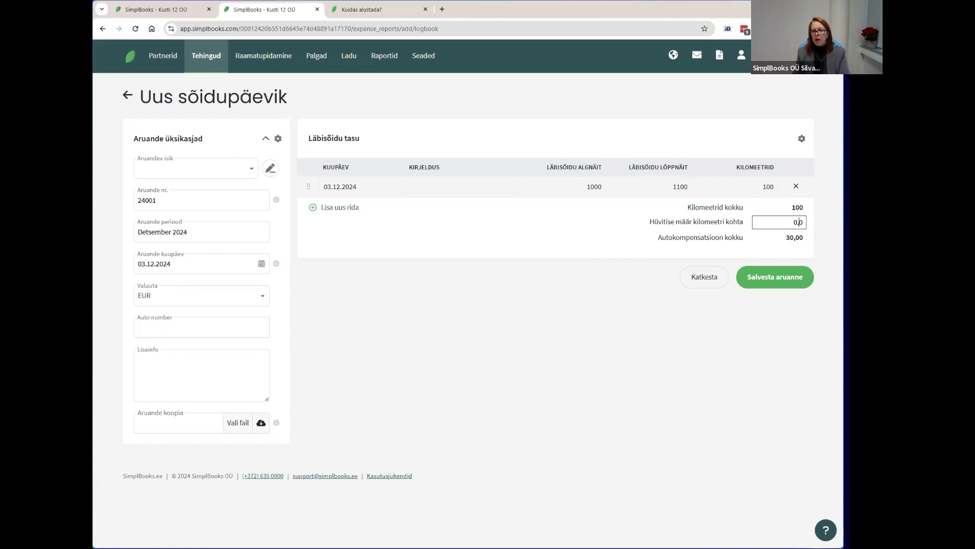
{"action": "type", "text": "40"}
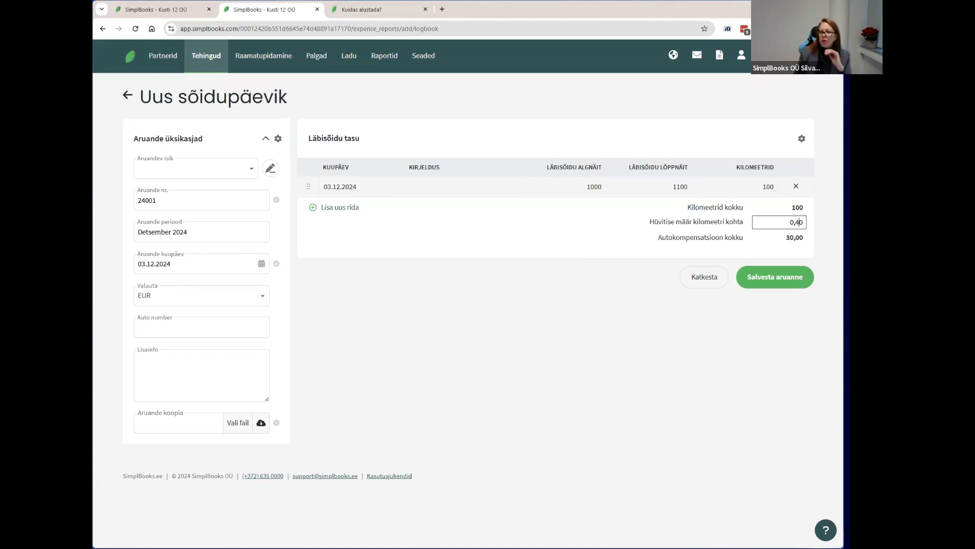
{"action": "left_click", "coordinate": [741, 310]}
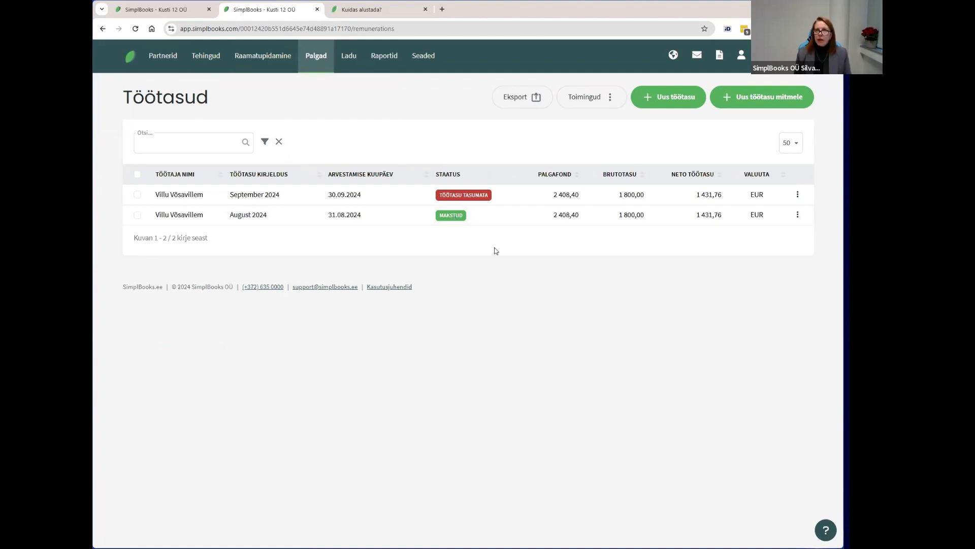
- Switch to the SimplBooks - SB Kool OÜ tab to show that company's dashboard
{"action": "mouse_move", "coordinate": [257, 64]}
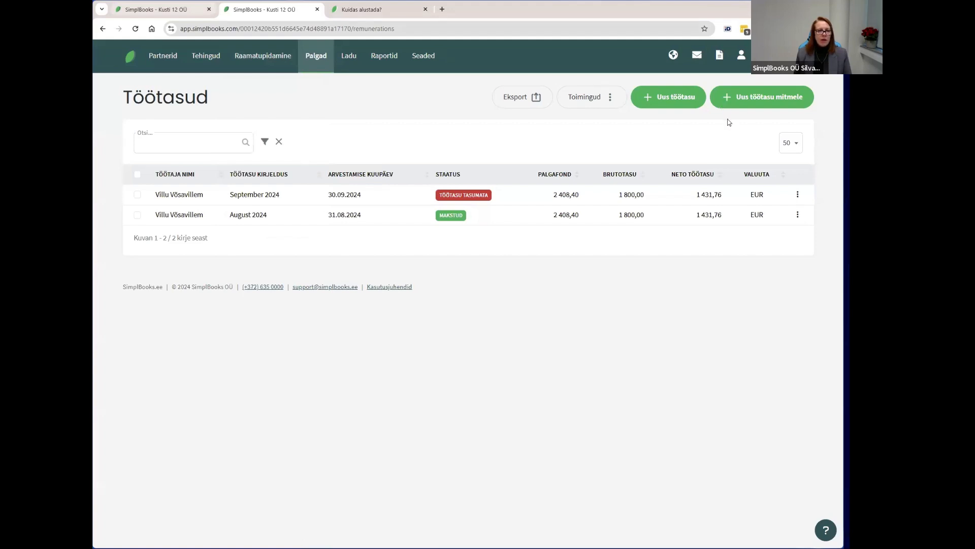
{"action": "left_click", "coordinate": [206, 57]}
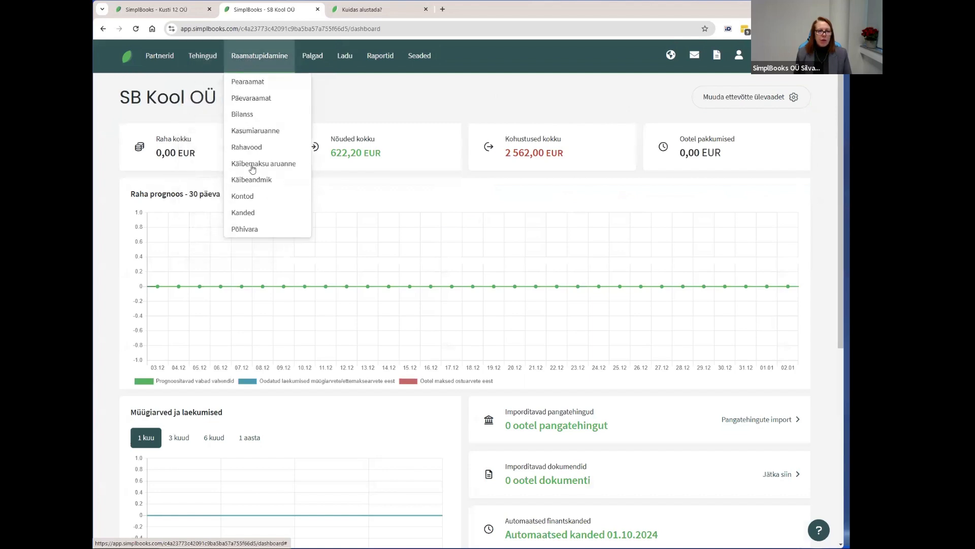
- Open the Käibemaksu aruanne, step back to Oktoober 2024, and scroll through its totals
{"action": "left_click", "coordinate": [252, 165]}
{"action": "left_click", "coordinate": [131, 136]}
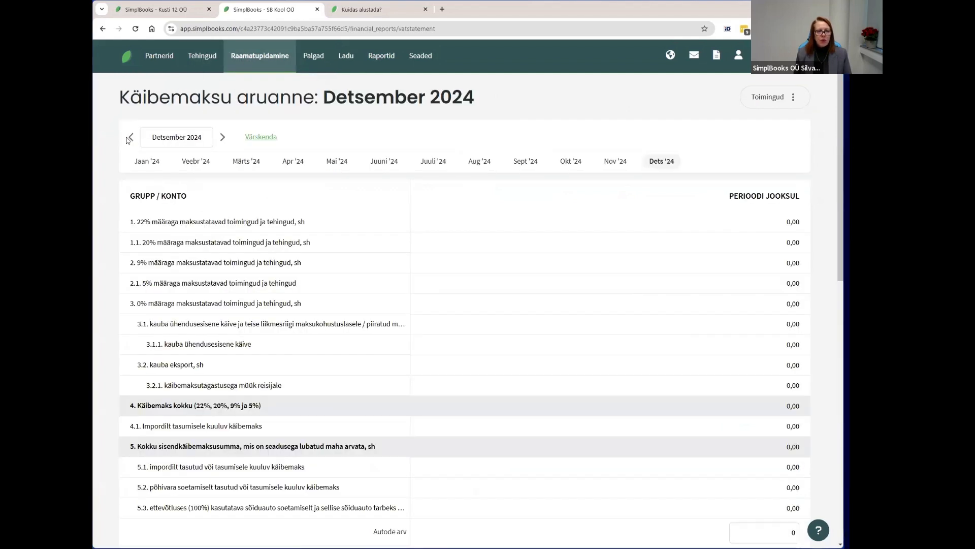
{"action": "left_click", "coordinate": [130, 136]}
{"action": "scroll", "coordinate": [212, 294], "scroll_direction": "down", "scroll_amount": 1}
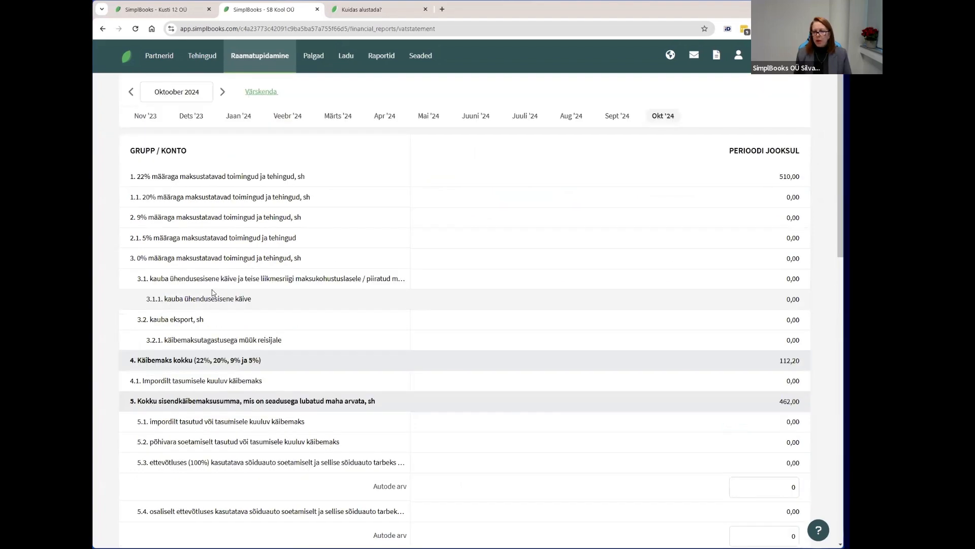
{"action": "scroll", "coordinate": [212, 293], "scroll_direction": "down", "scroll_amount": 3}
{"action": "scroll", "coordinate": [213, 284], "scroll_direction": "up", "scroll_amount": 2}
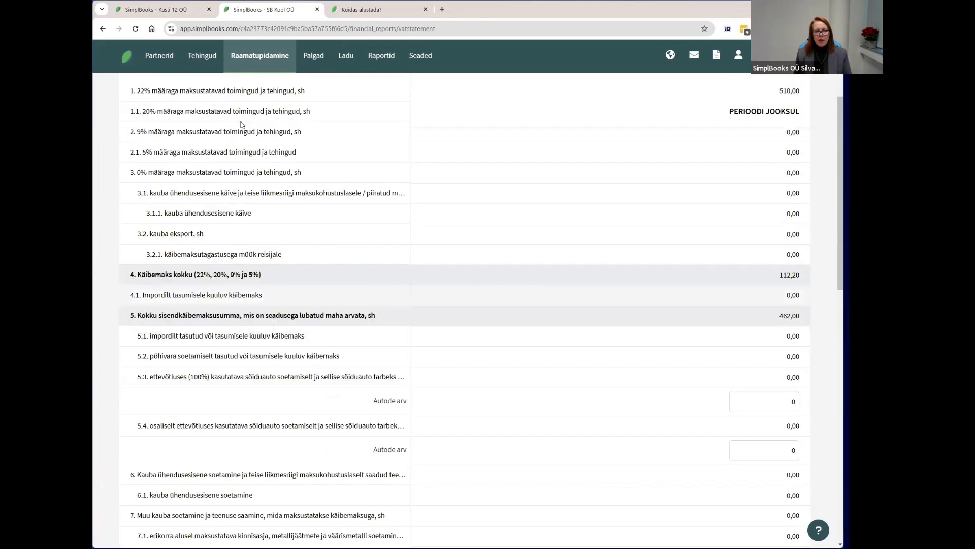
{"action": "scroll", "coordinate": [249, 138], "scroll_direction": "up", "scroll_amount": 2}
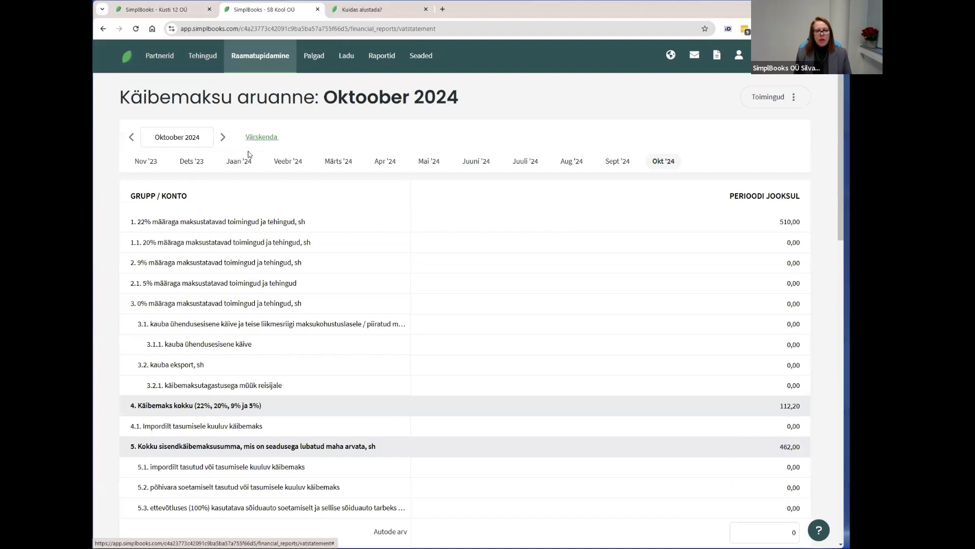
{"action": "scroll", "coordinate": [250, 153], "scroll_direction": "down", "scroll_amount": 15}
{"action": "scroll", "coordinate": [740, 185], "scroll_direction": "up", "scroll_amount": 2}
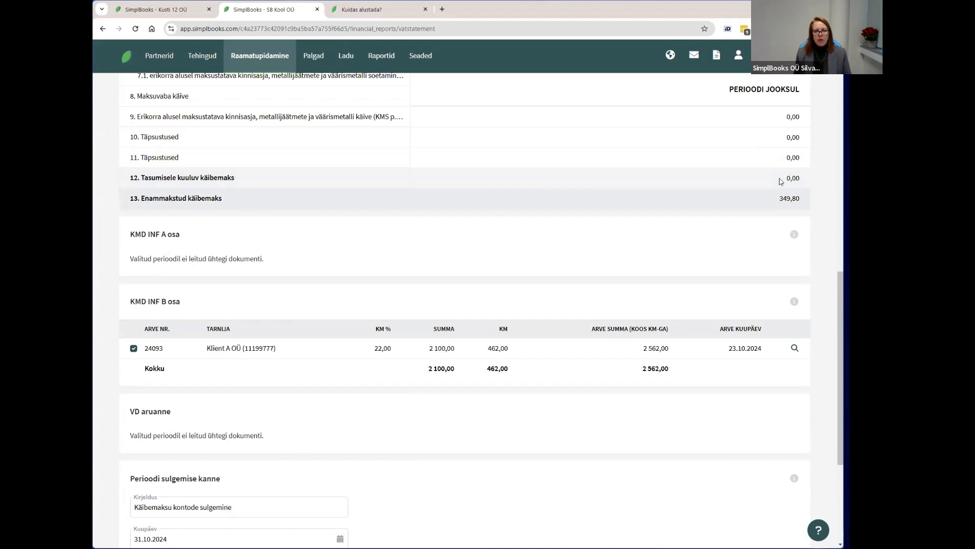
{"action": "scroll", "coordinate": [780, 203], "scroll_direction": "down", "scroll_amount": 4}
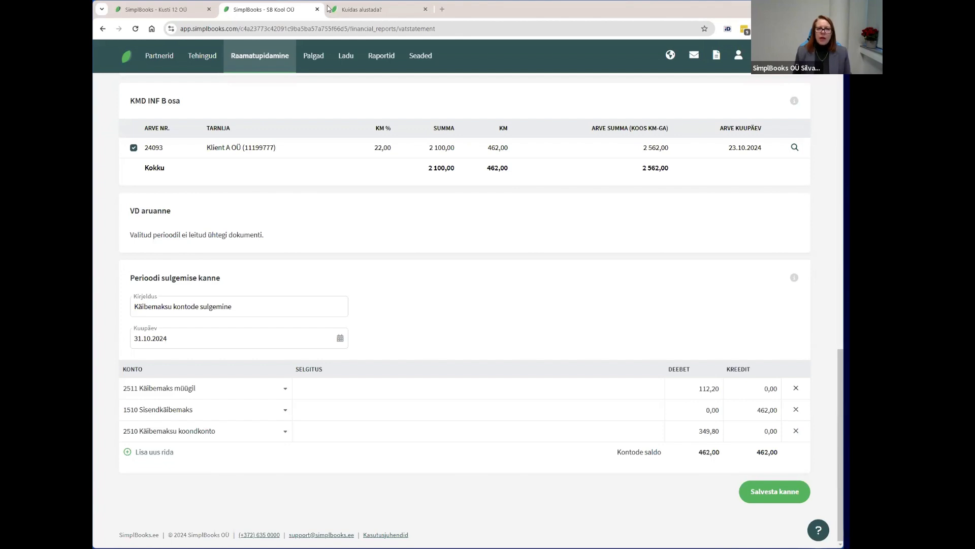
- Return to the help centre tab listing the Kuidas alustada? guides
{"action": "left_click", "coordinate": [360, 10]}
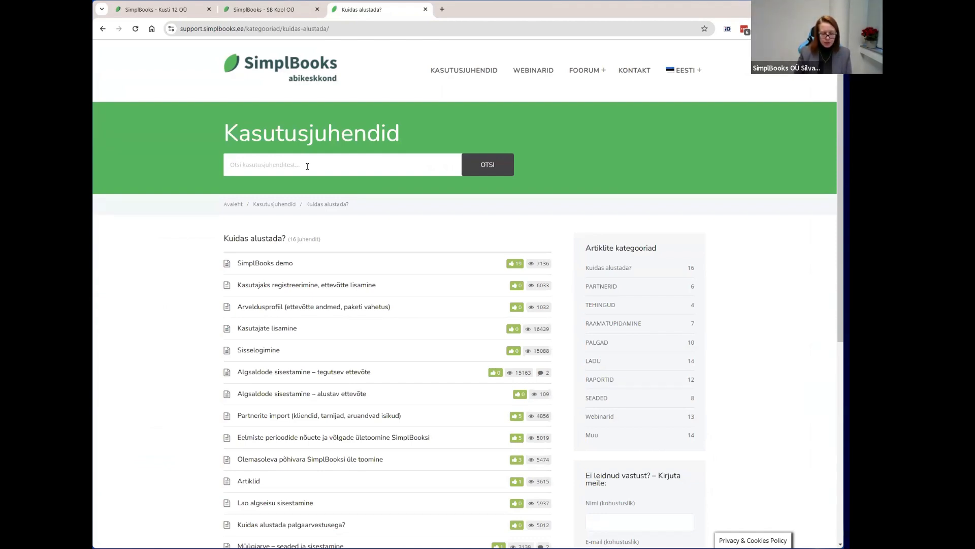
- Search the user guides for 'sageda' and open Sagedamini kasutatavad raamatupidamiskanded
{"action": "type", "text": "sa"}
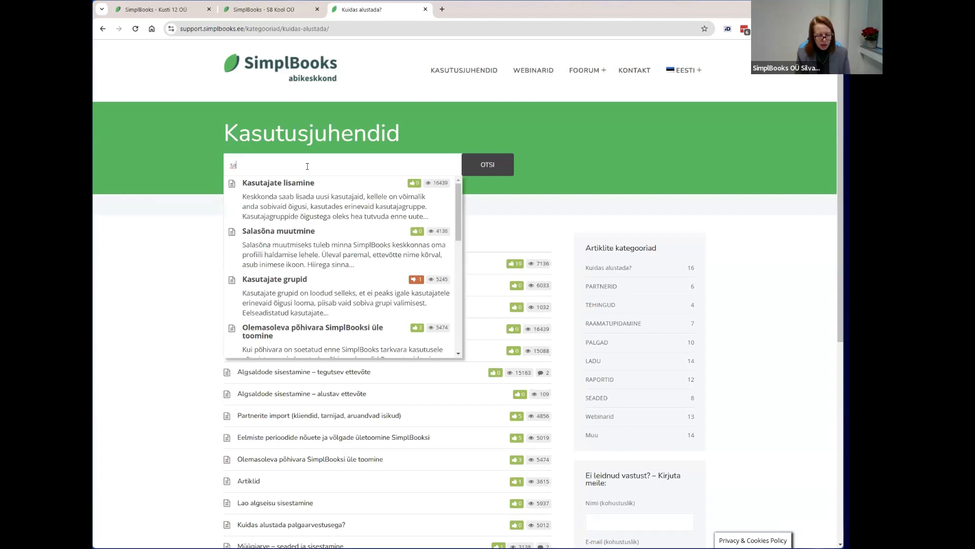
{"action": "type", "text": "ged"}
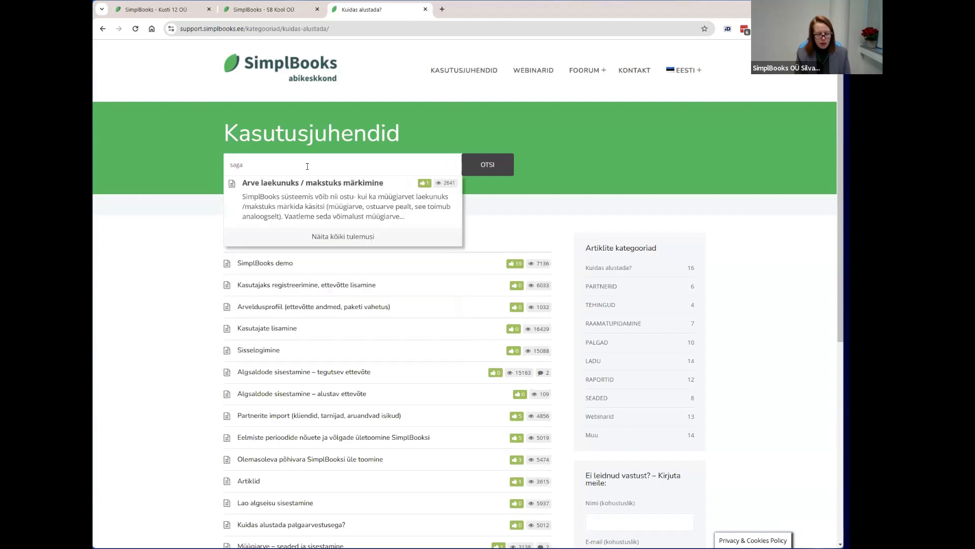
{"action": "type", "text": "a"}
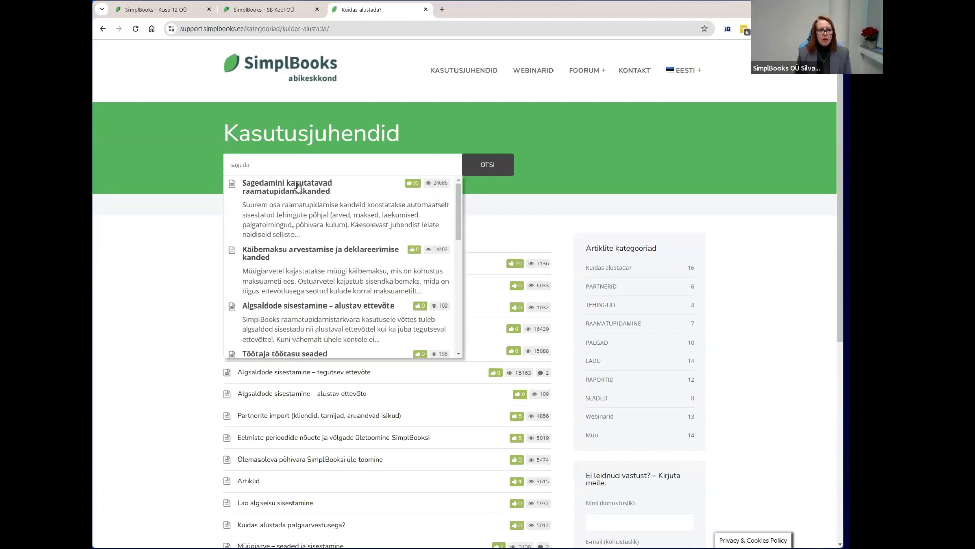
{"action": "left_click", "coordinate": [298, 185]}
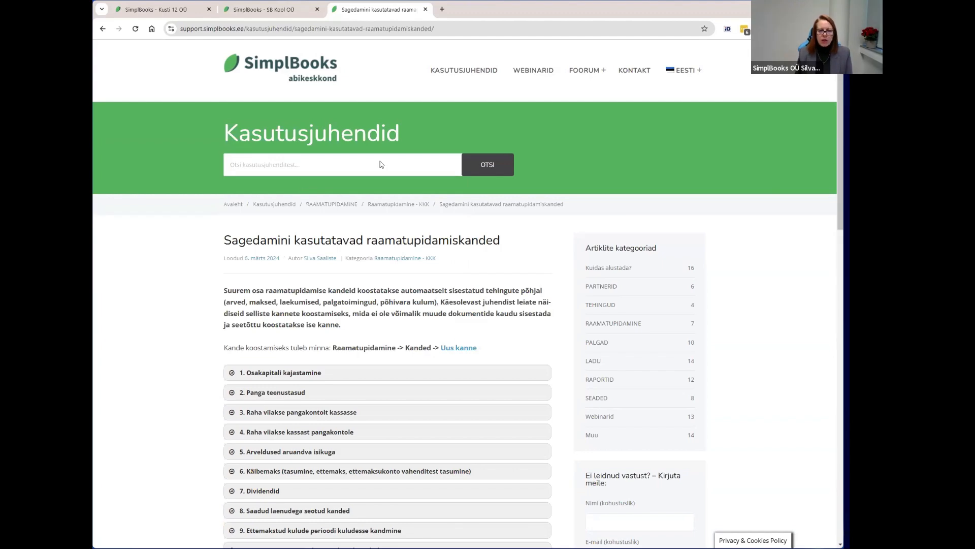
- Read through the common journal entries article, then go back to the Raamatupidamine - KKK list
{"action": "scroll", "coordinate": [507, 281], "scroll_direction": "down", "scroll_amount": 3}
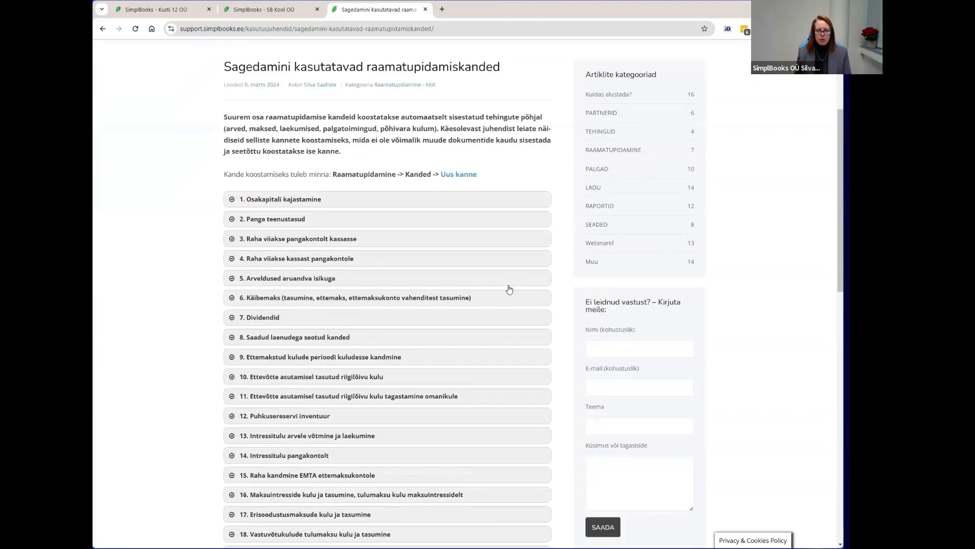
{"action": "scroll", "coordinate": [509, 290], "scroll_direction": "down", "scroll_amount": 2}
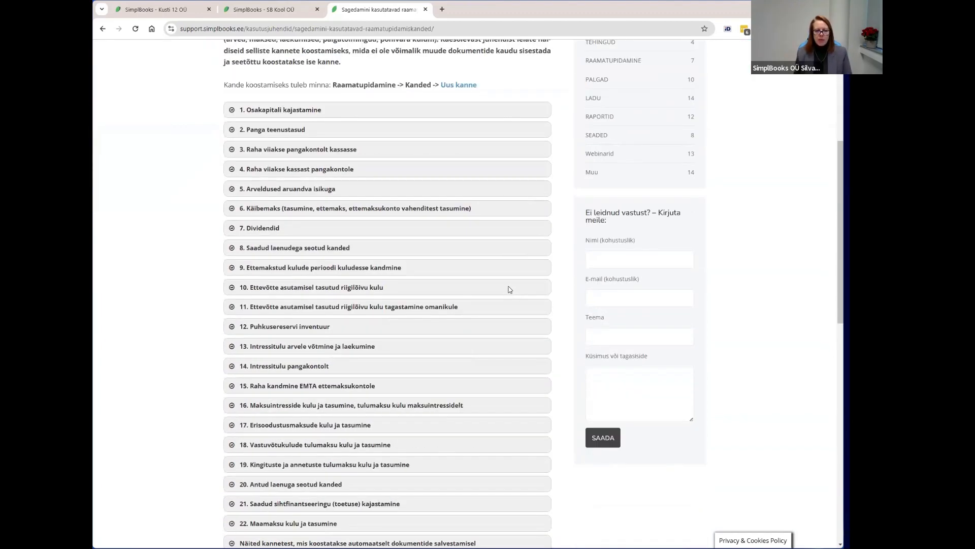
{"action": "scroll", "coordinate": [509, 290], "scroll_direction": "down", "scroll_amount": 1}
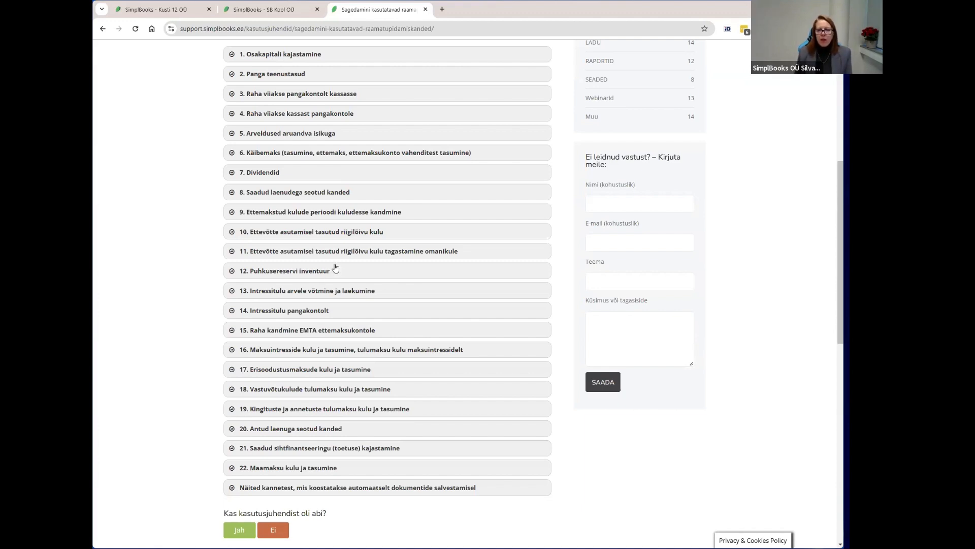
{"action": "scroll", "coordinate": [338, 269], "scroll_direction": "up", "scroll_amount": 1}
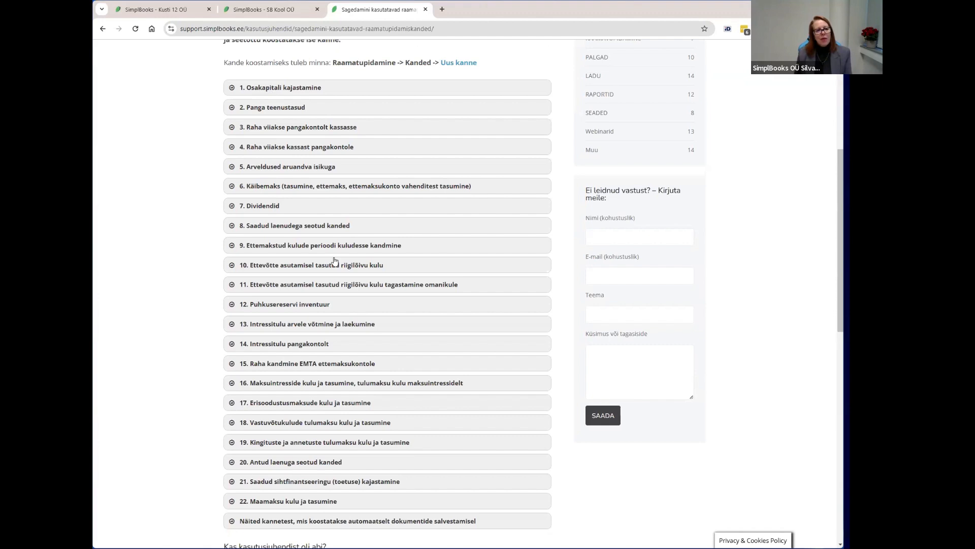
{"action": "scroll", "coordinate": [338, 269], "scroll_direction": "up", "scroll_amount": 3}
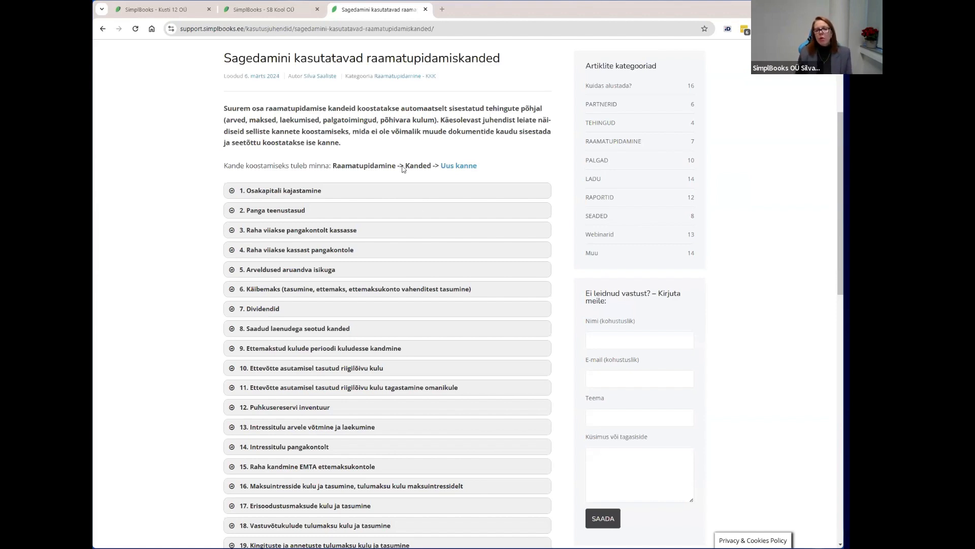
{"action": "scroll", "coordinate": [403, 166], "scroll_direction": "up", "scroll_amount": 3}
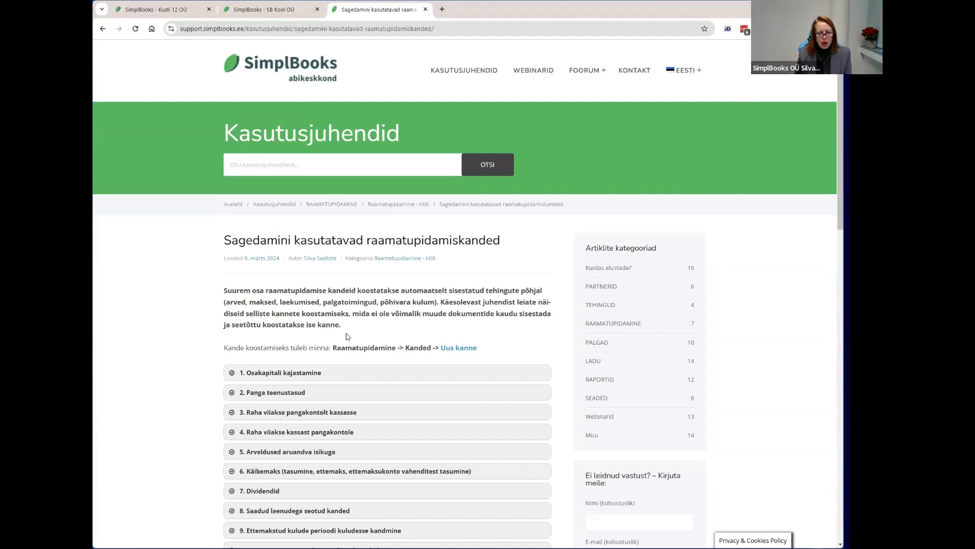
{"action": "key", "text": "alt+Left"}
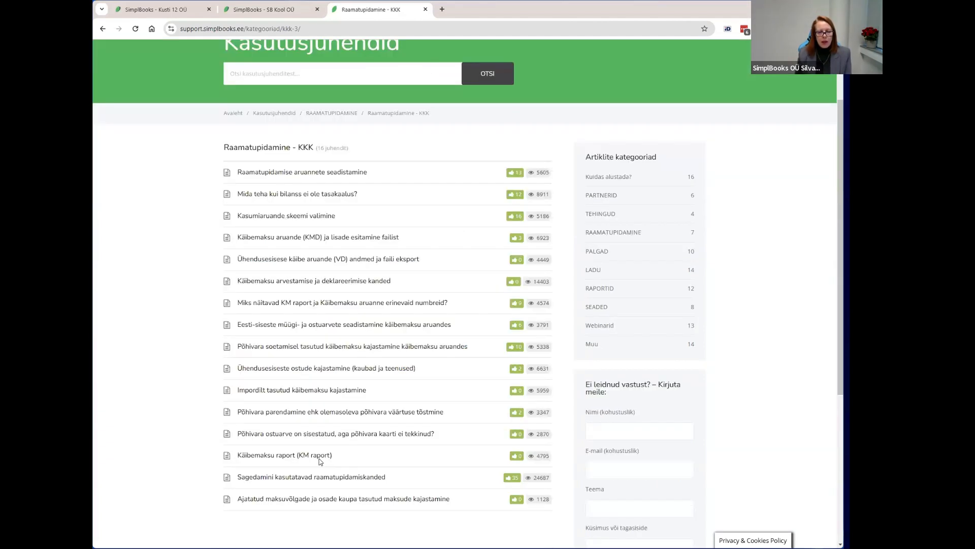
- Open 'Ajatatud maksuvõlgade ja osade kaupa tasutud maksude kajastamine', read it through, and return to its top
{"action": "left_click", "coordinate": [256, 504]}
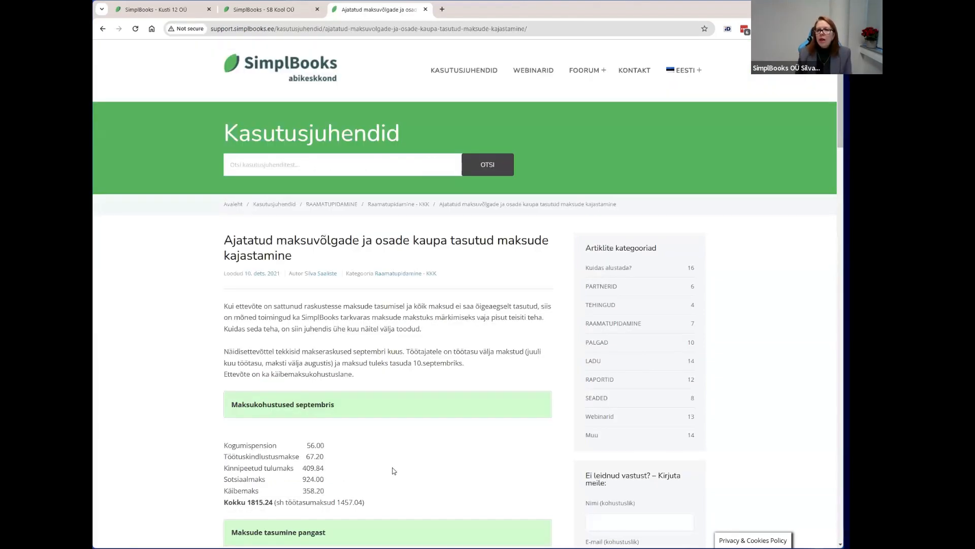
{"action": "scroll", "coordinate": [395, 468], "scroll_direction": "down", "scroll_amount": 5}
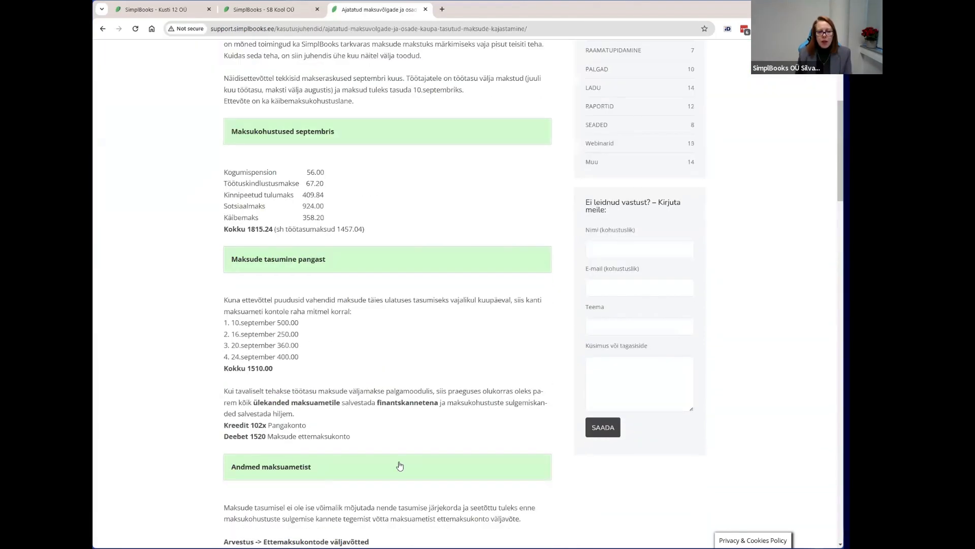
{"action": "scroll", "coordinate": [400, 465], "scroll_direction": "down", "scroll_amount": 3}
{"action": "scroll", "coordinate": [400, 465], "scroll_direction": "down", "scroll_amount": 5}
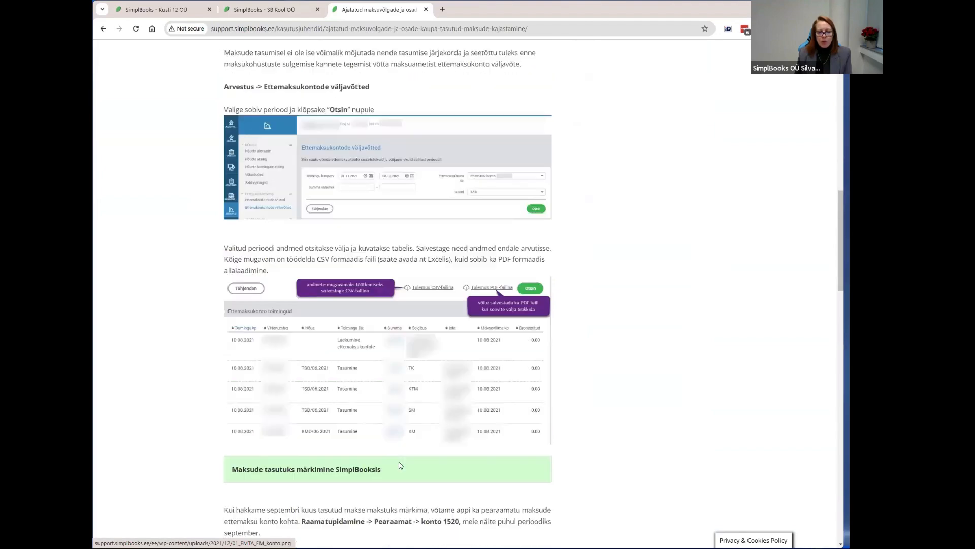
{"action": "scroll", "coordinate": [399, 465], "scroll_direction": "down", "scroll_amount": 4}
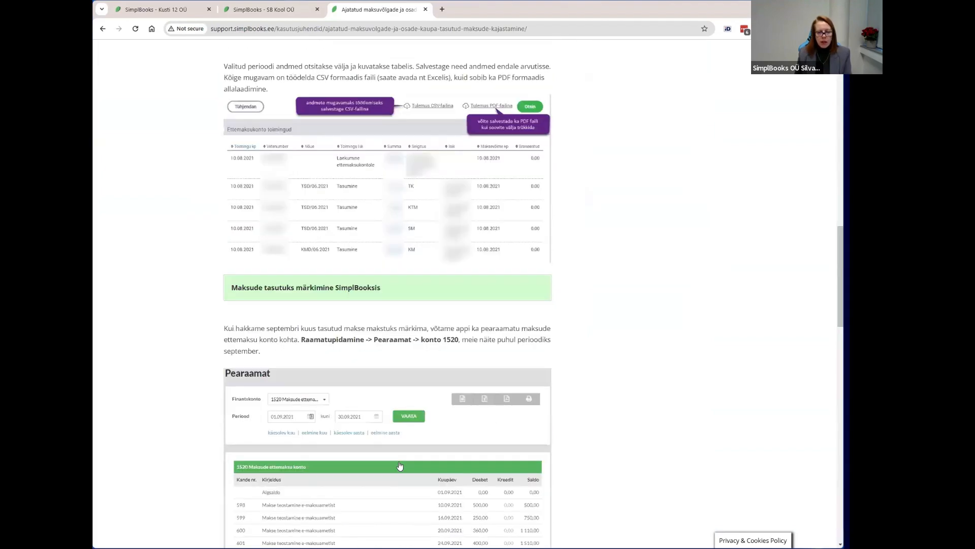
{"action": "scroll", "coordinate": [400, 466], "scroll_direction": "down", "scroll_amount": 4}
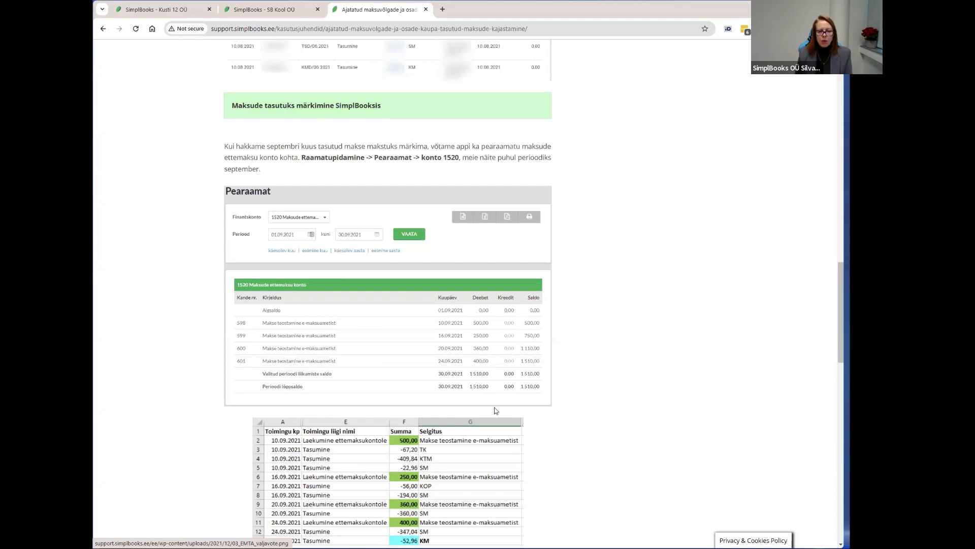
{"action": "scroll", "coordinate": [497, 411], "scroll_direction": "down", "scroll_amount": 5}
{"action": "scroll", "coordinate": [496, 410], "scroll_direction": "down", "scroll_amount": 3}
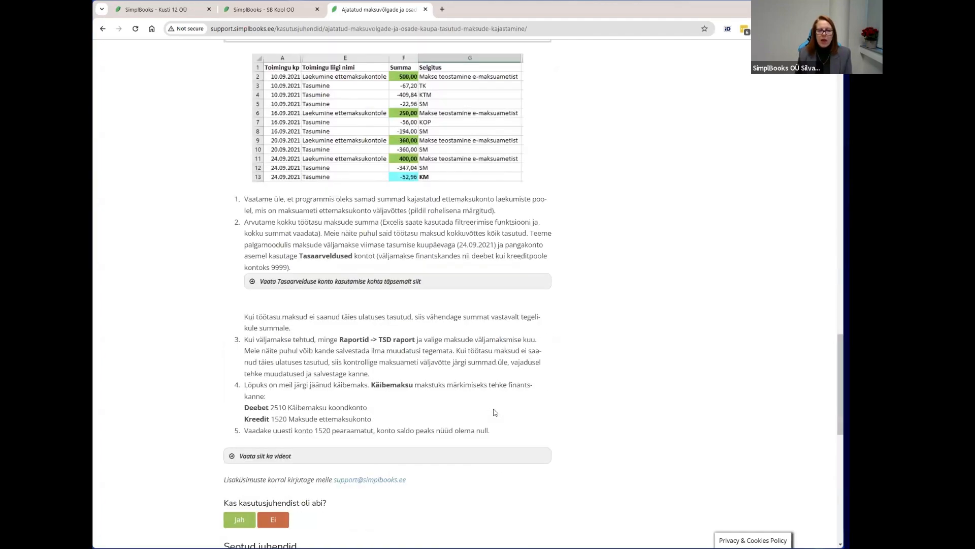
{"action": "key", "text": "Home"}
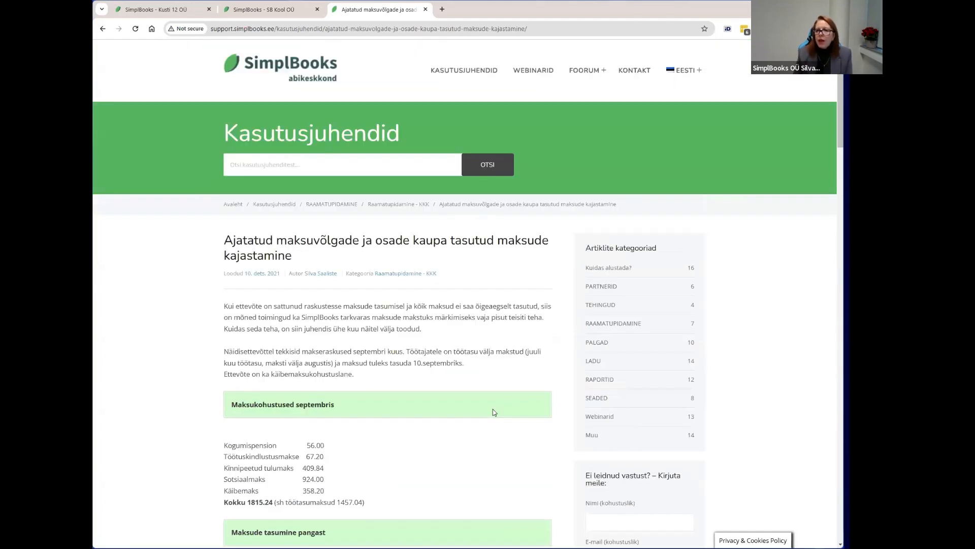